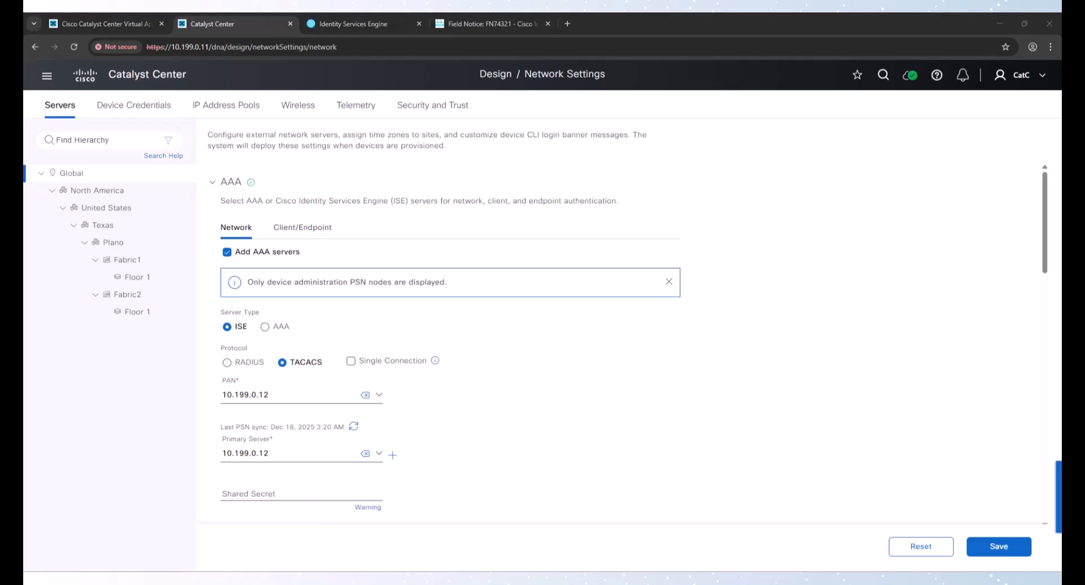
Maximize the SecureCRT terminal window and wake the switch console on the LAB Opengear #1 session
drag(25, 107, 562, 82)
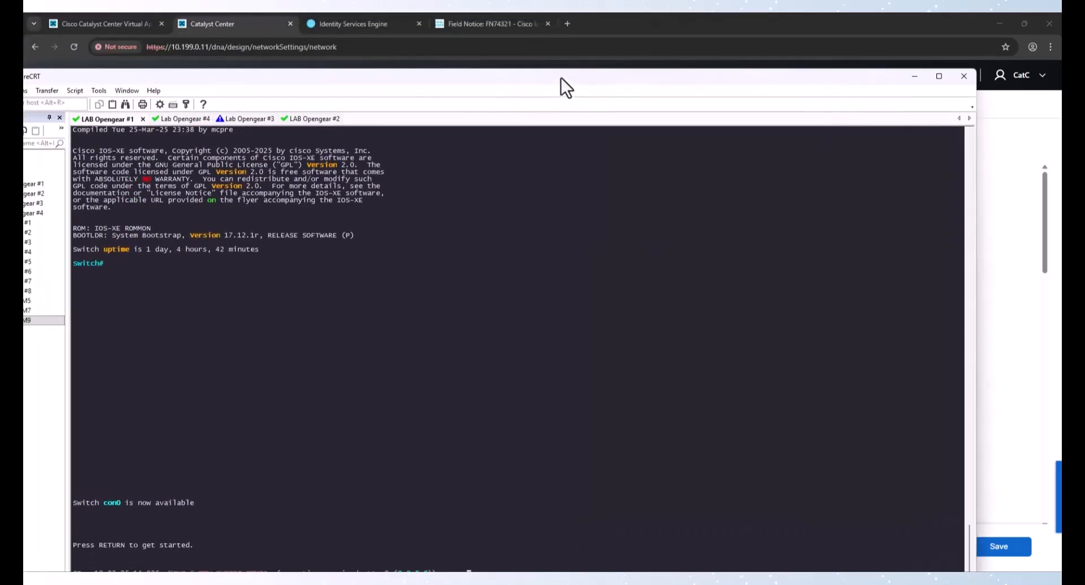
double_click(561, 77)
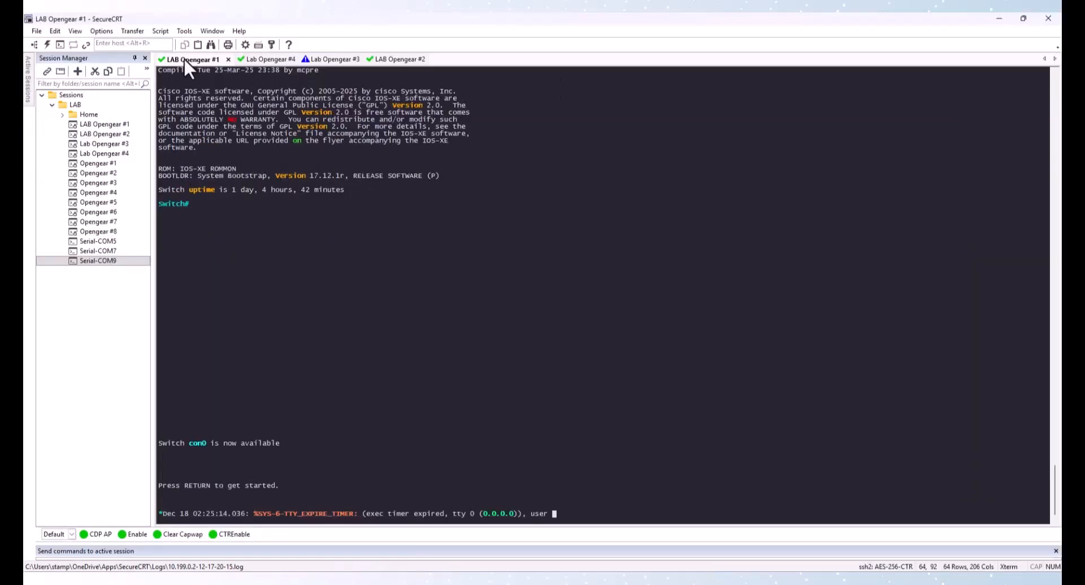
key(Return)
key(Return)
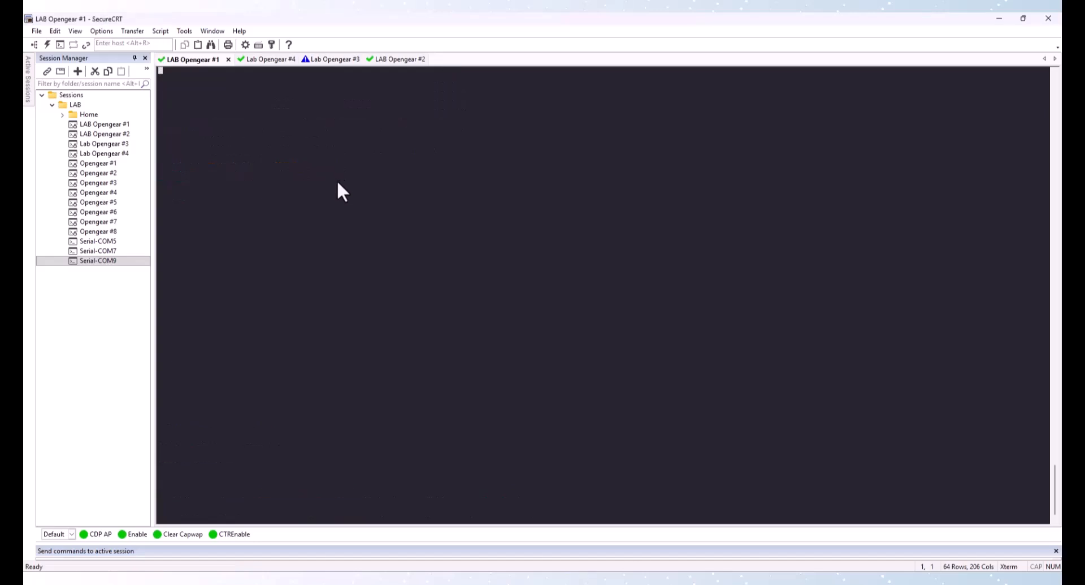
key(Return)
key(Return)
key(Return)
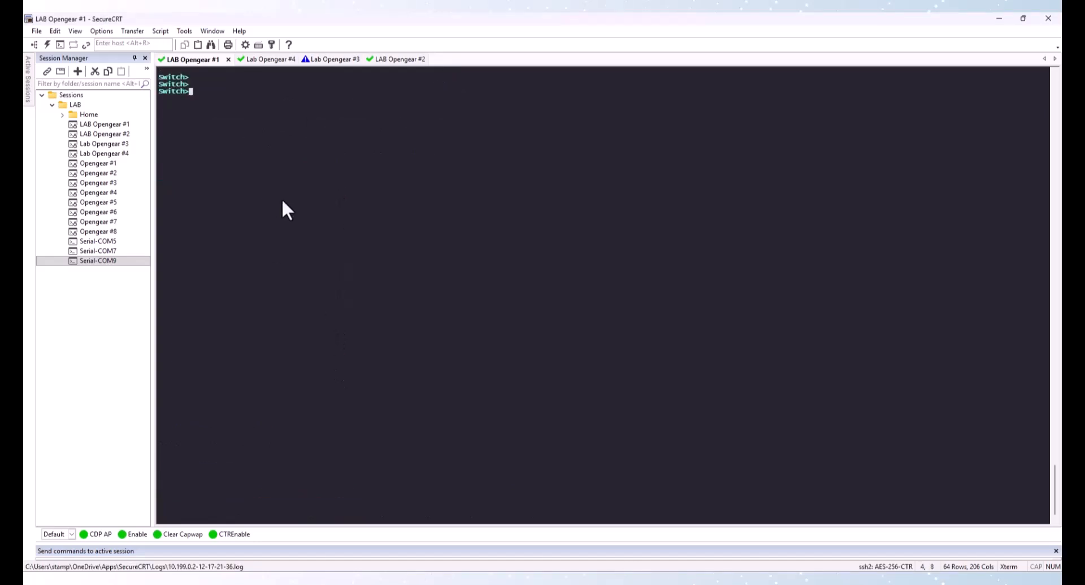
Move the Lab Opengear #4 tab to the end of the tab row, reconnect that session, and return to LAB Opengear #1
click(276, 58)
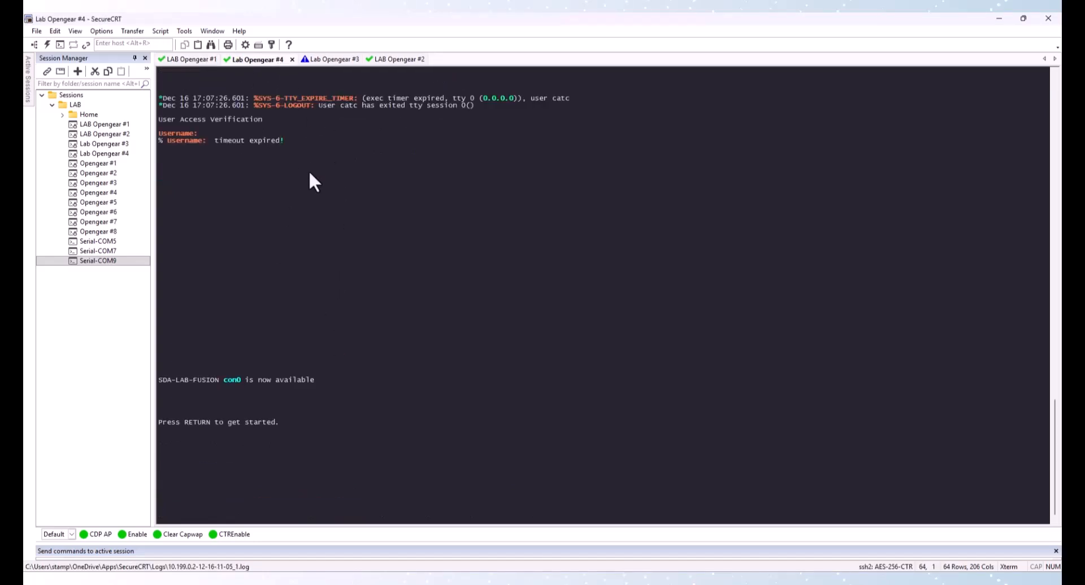
drag(253, 62, 396, 63)
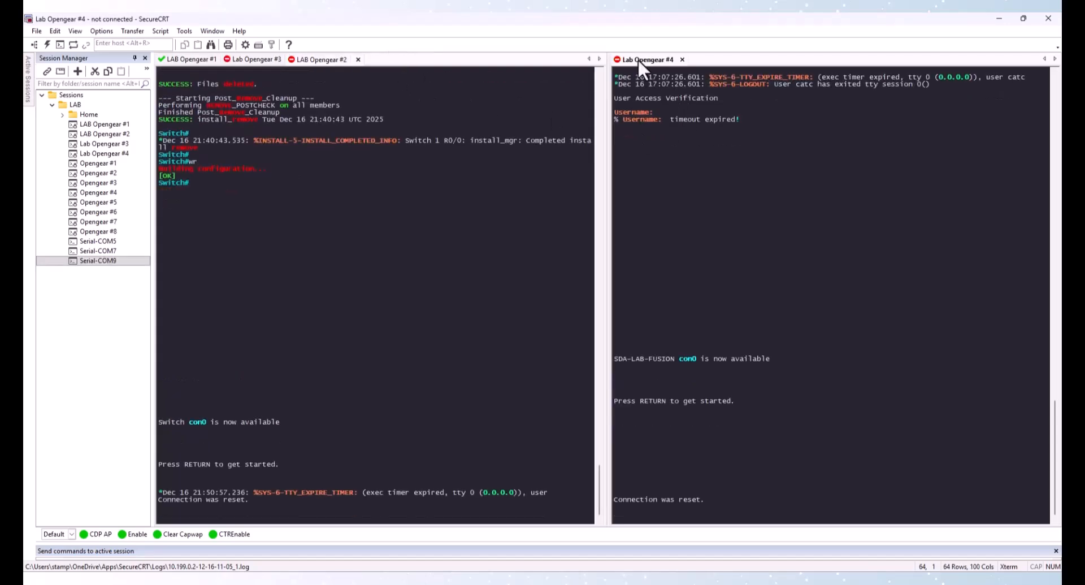
drag(638, 59, 320, 54)
drag(381, 69, 380, 58)
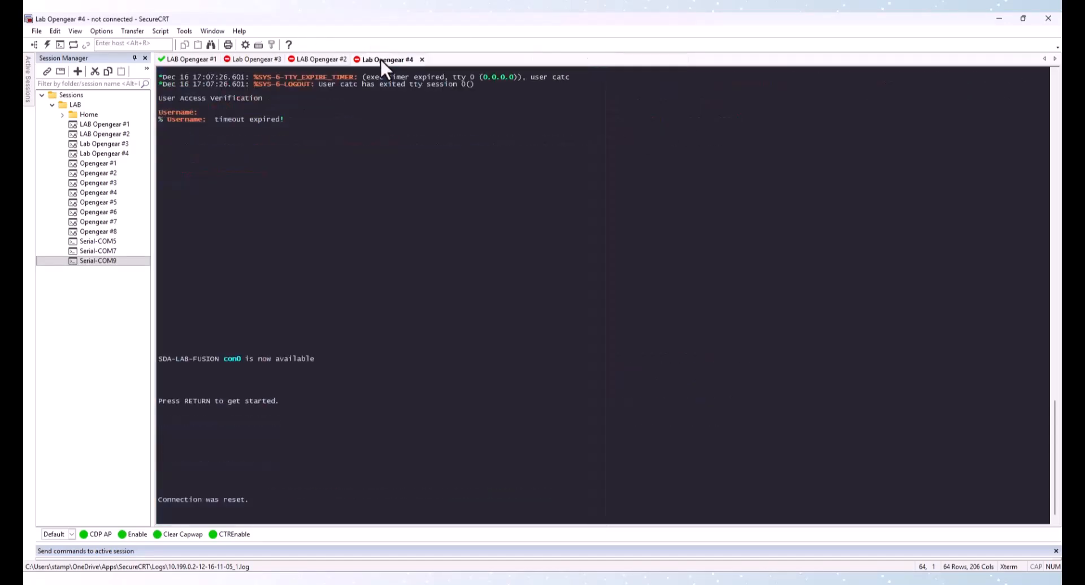
key(Return)
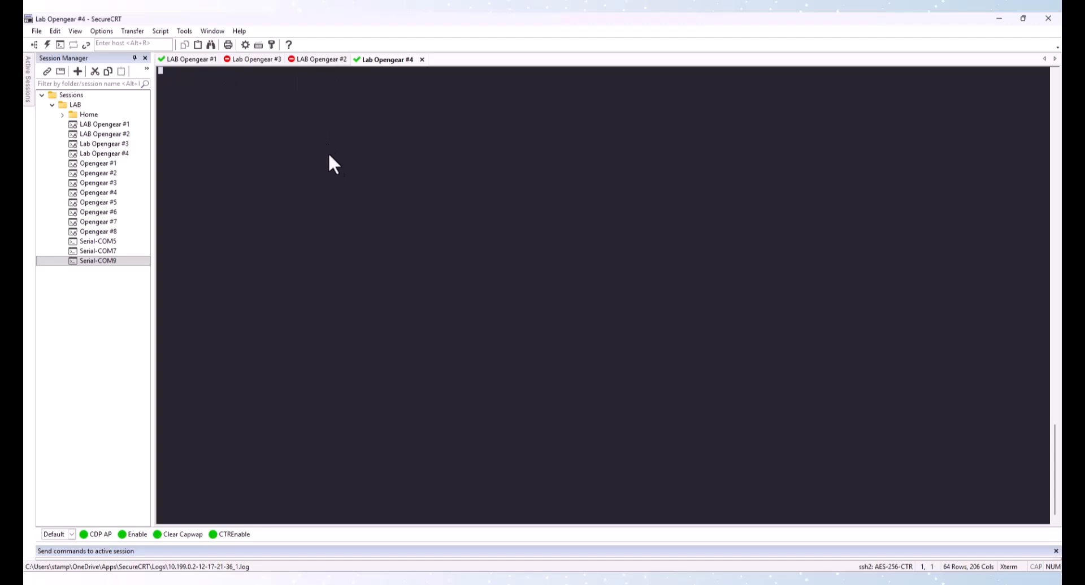
click(198, 59)
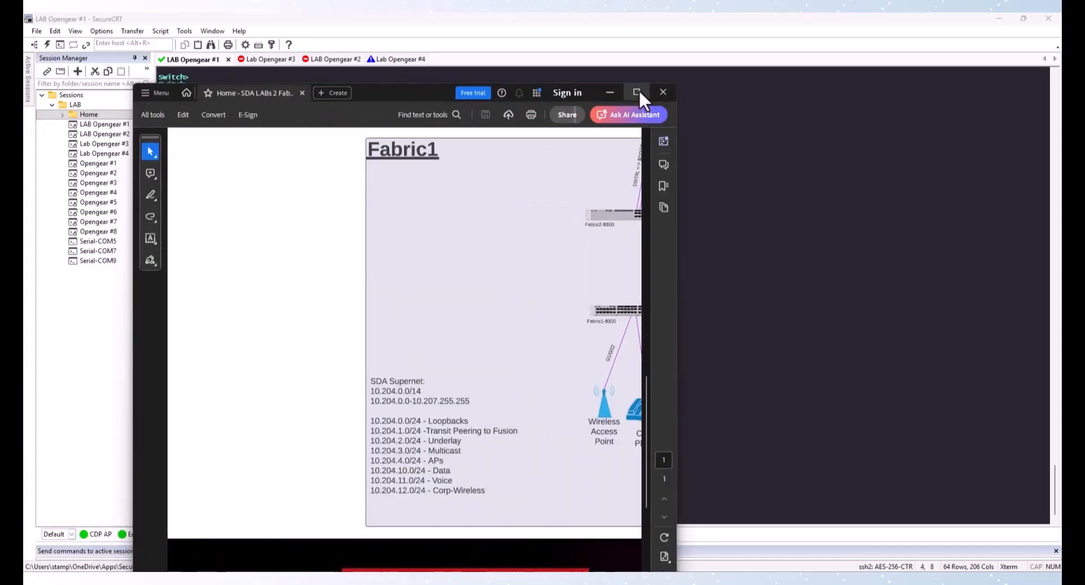
Review the Fabric1 and Fabric2 addressing plan in the lab topology PDF
click(611, 90)
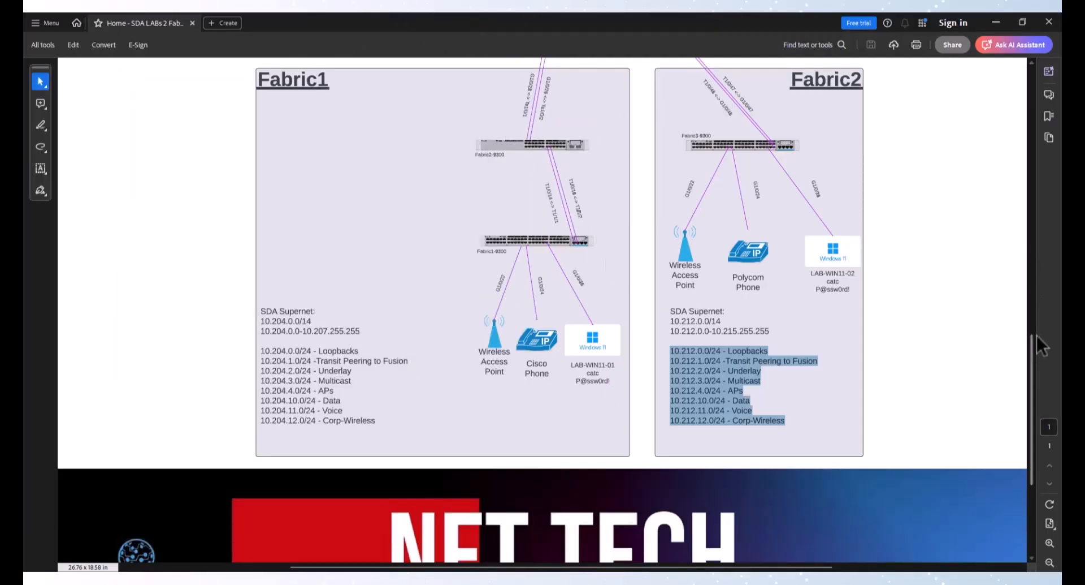
drag(1029, 347, 1034, 321)
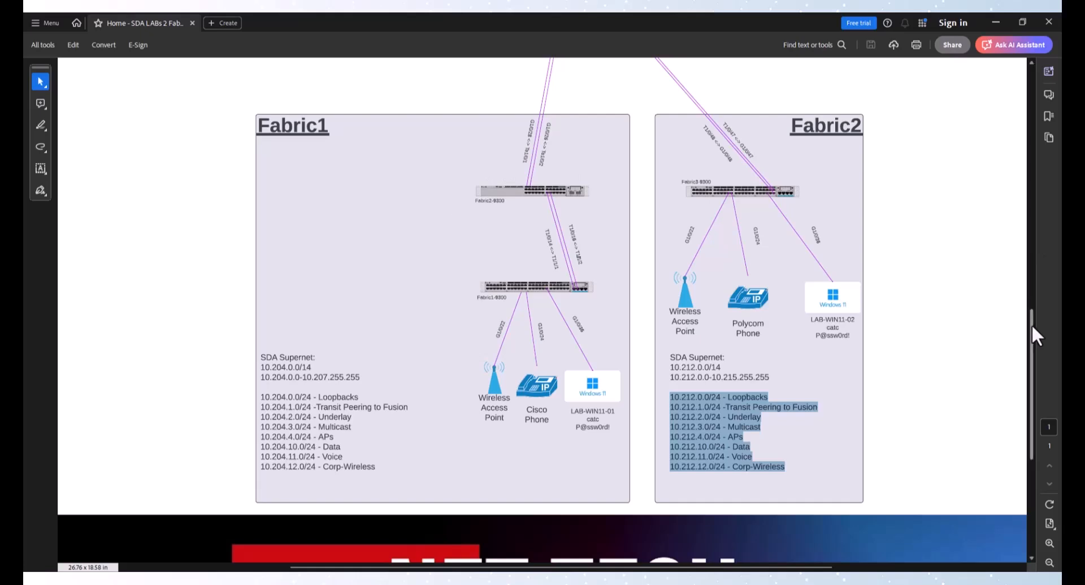
drag(1032, 323, 1032, 283)
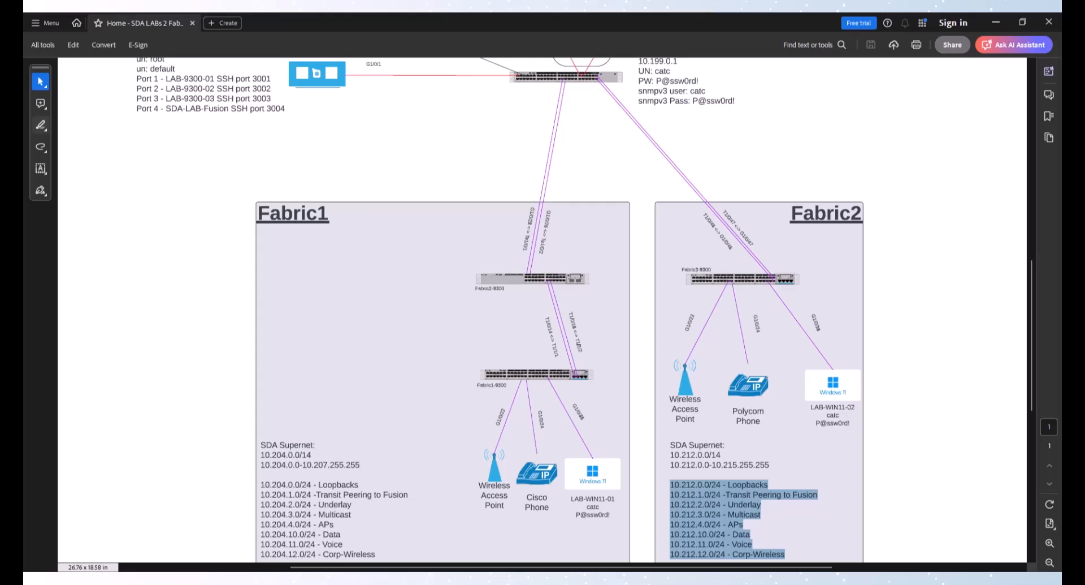
key(Escape)
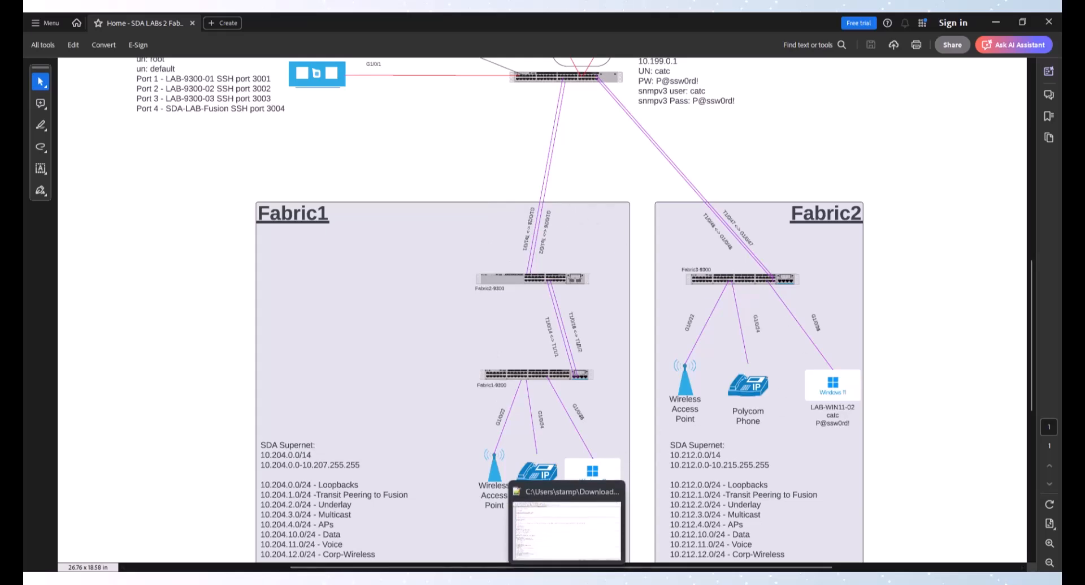
Switch to Notepad++ and review the top of the Fabric1-BDR-9300.txt configuration file
click(567, 578)
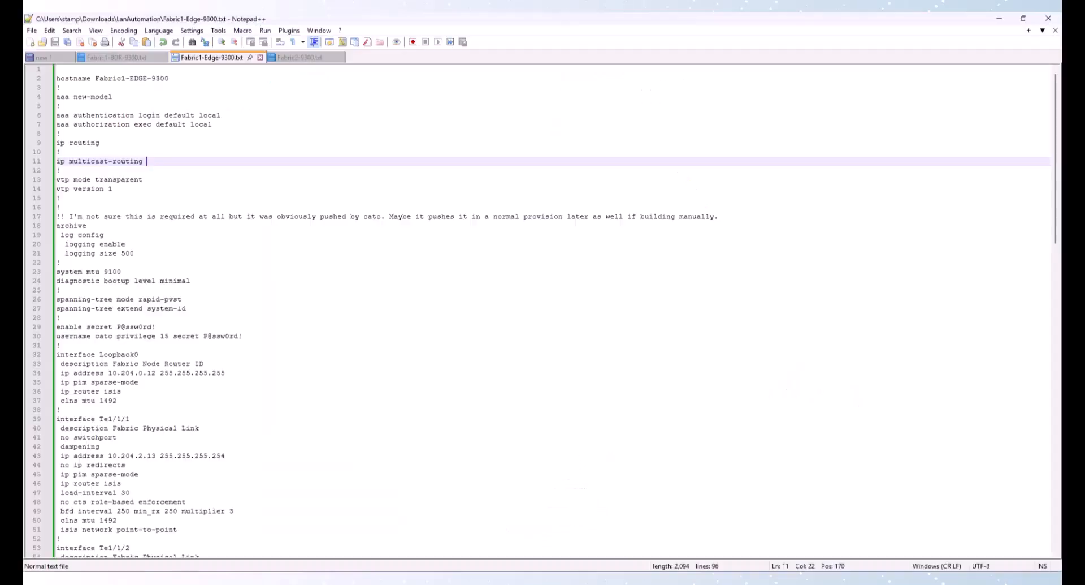
click(116, 57)
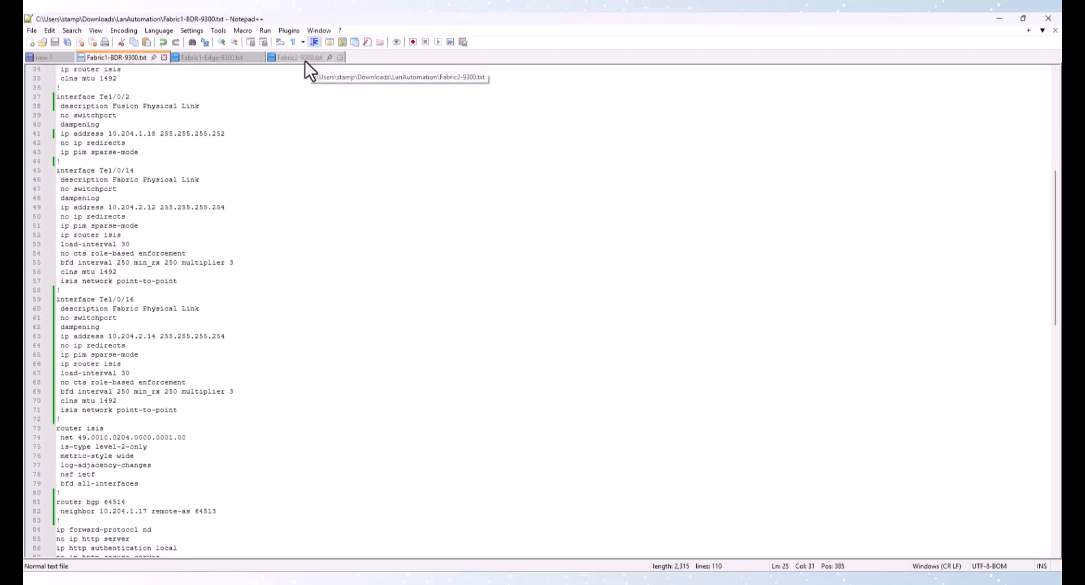
scroll(179, 142, up, 11)
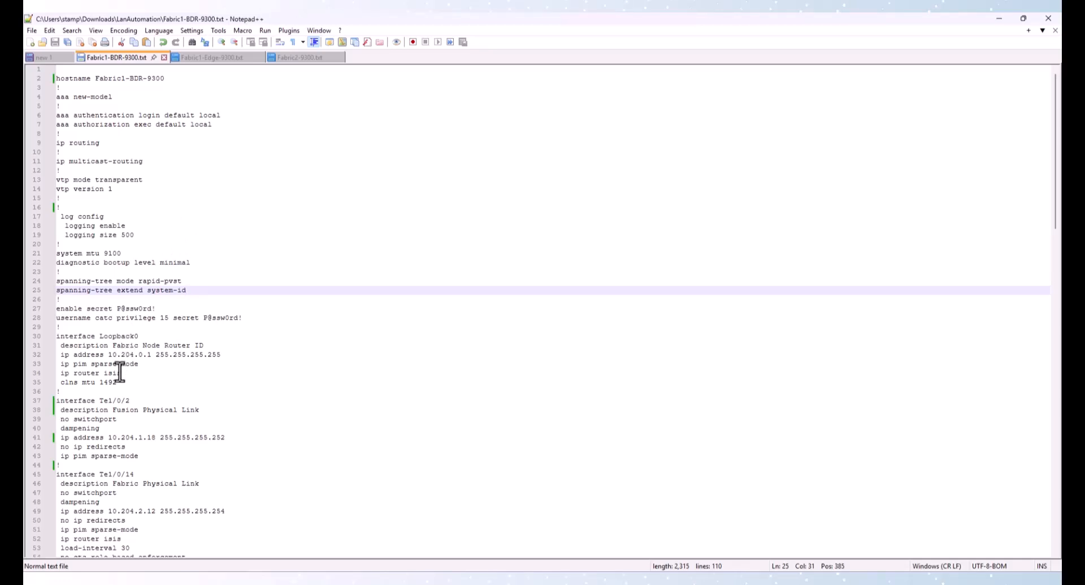
drag(117, 382, 51, 383)
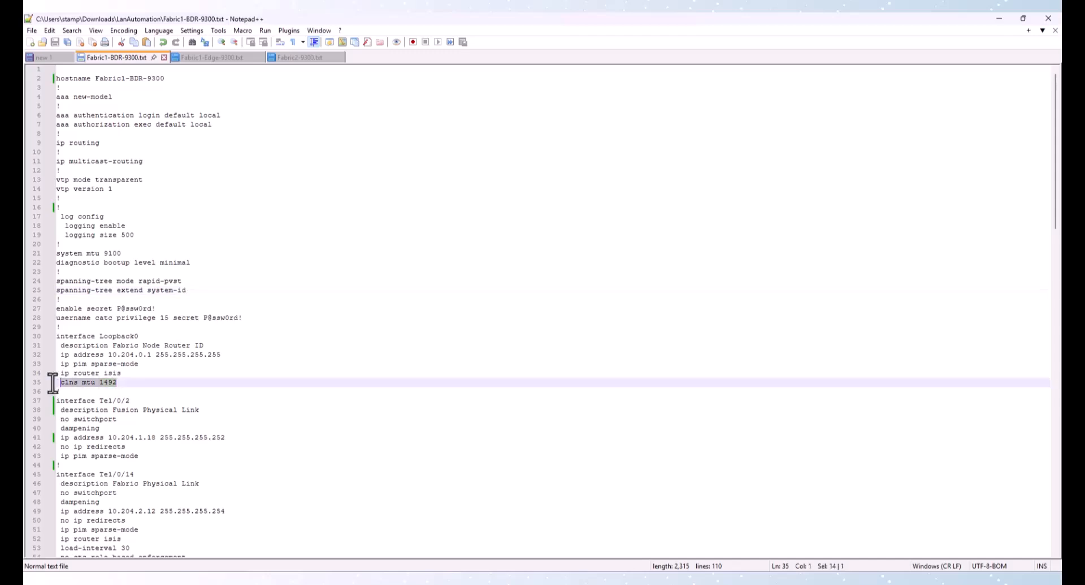
click(117, 363)
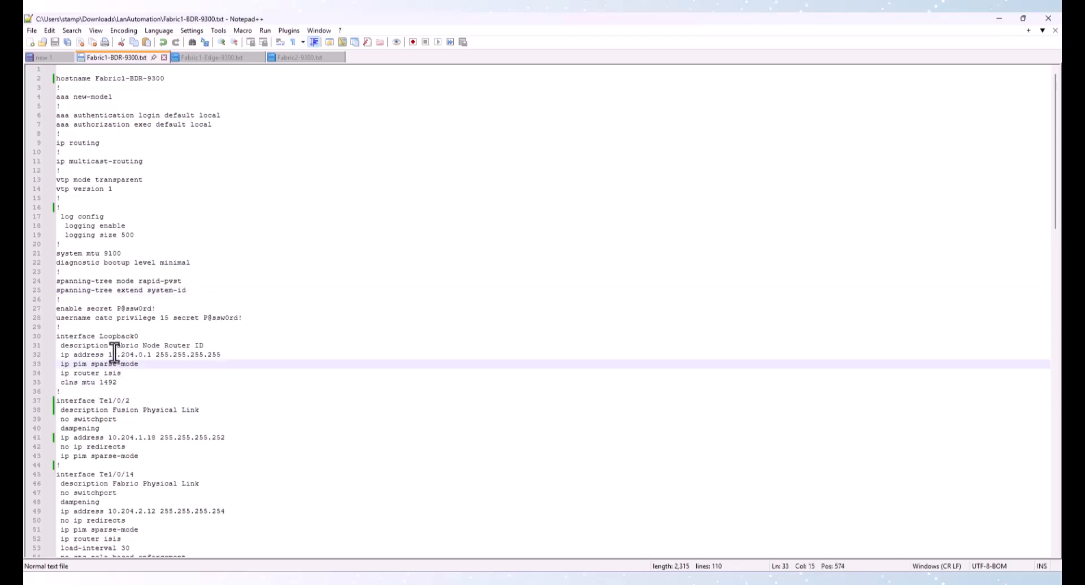
click(174, 311)
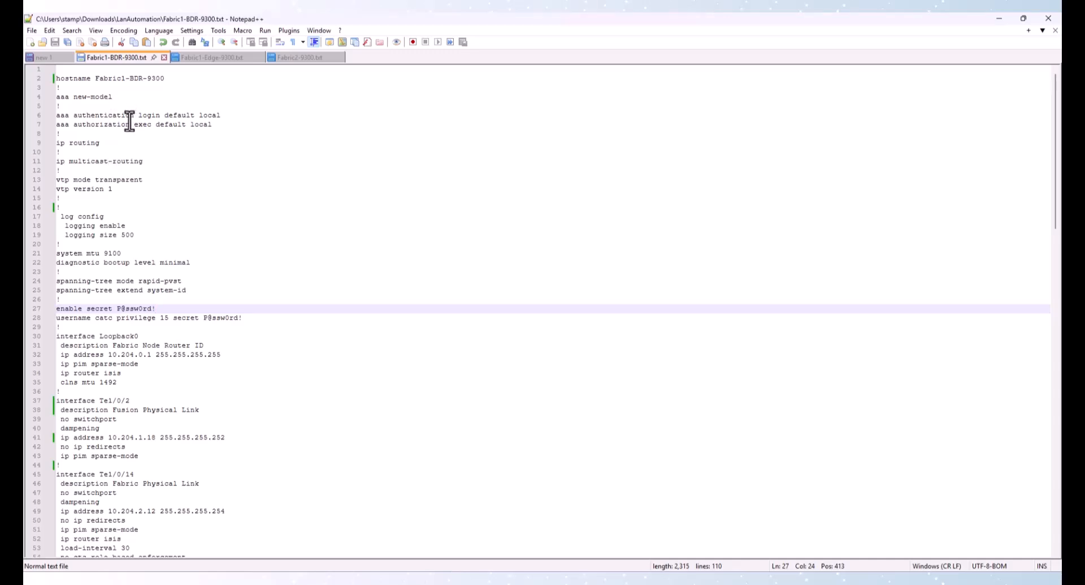
Highlight the Loopback0 interface block in the Fabric1 border switch configuration
scroll(108, 216, down, 6)
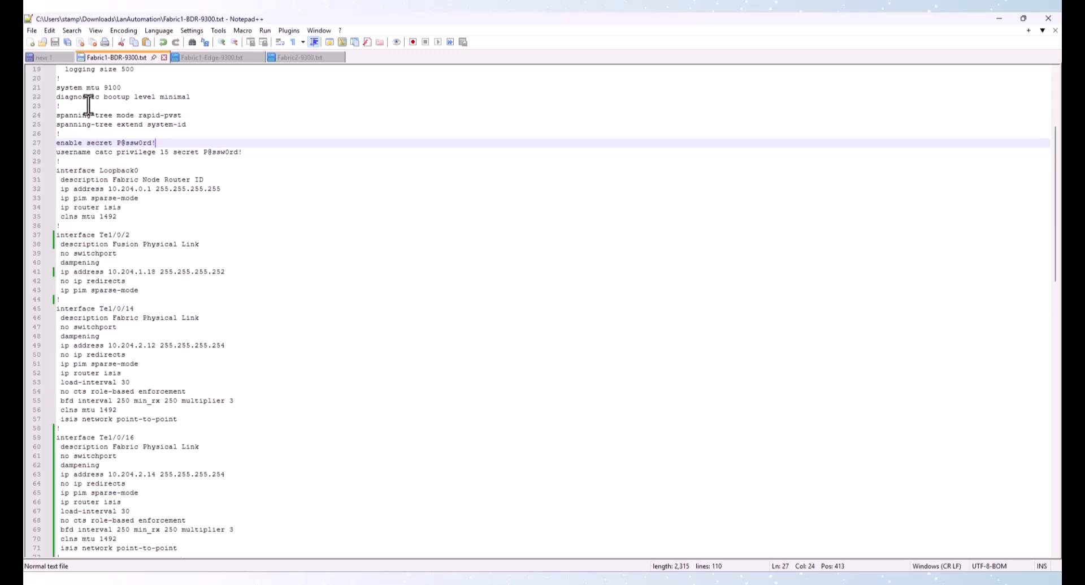
scroll(86, 111, up, 4)
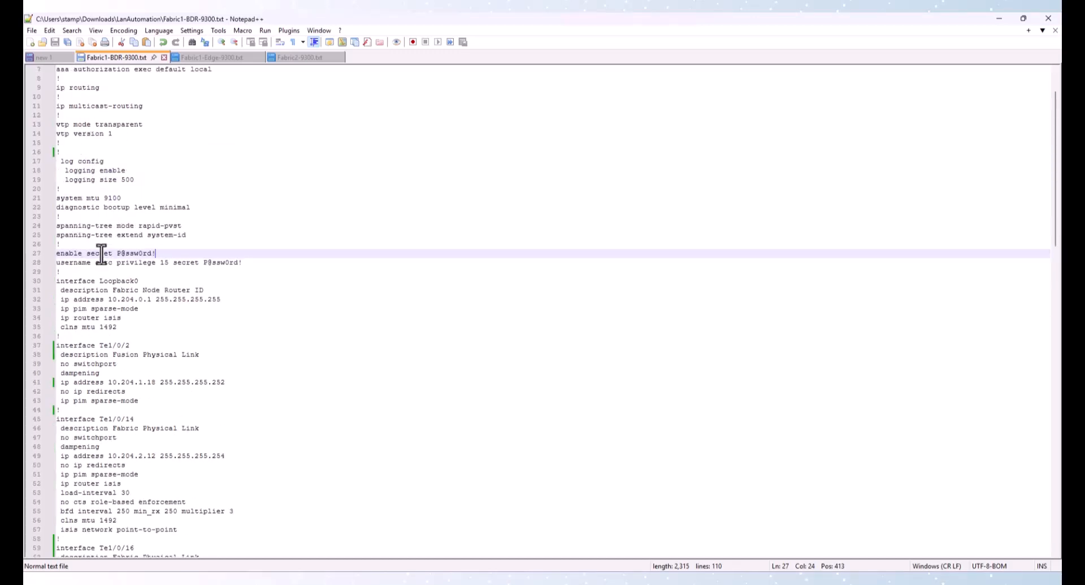
scroll(129, 258, down, 2)
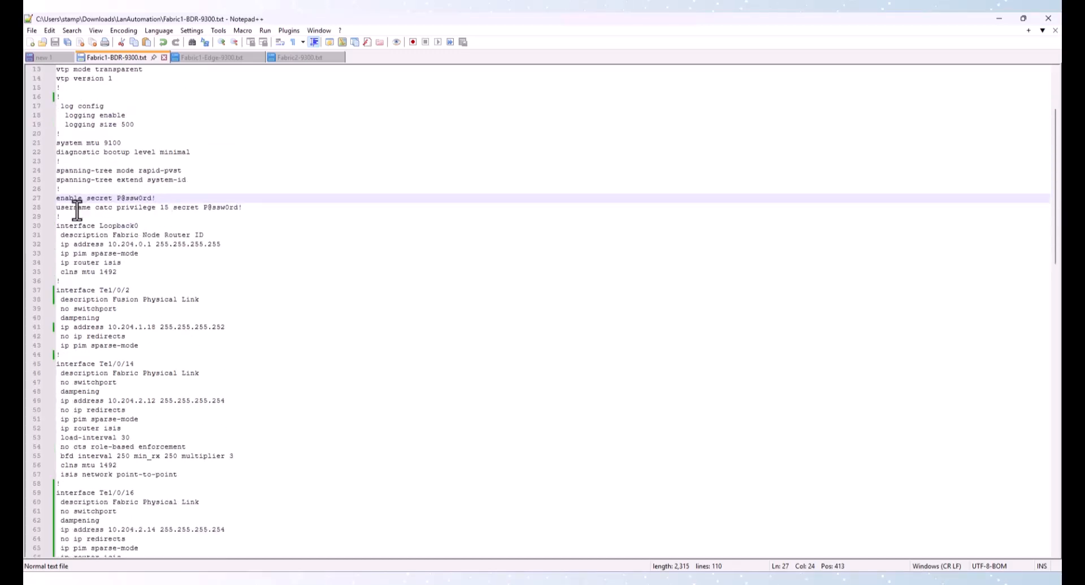
scroll(110, 220, down, 2)
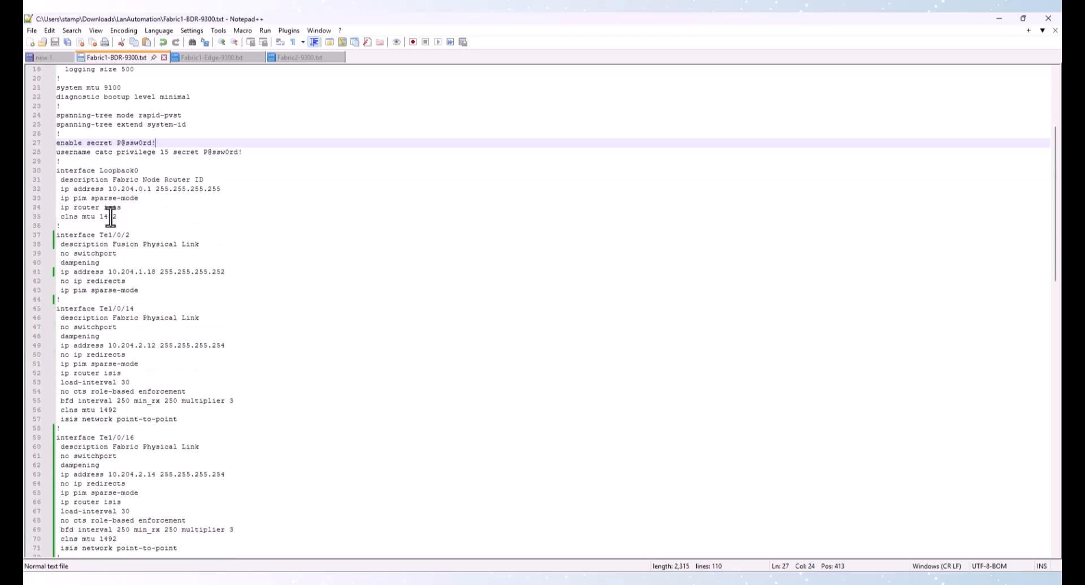
drag(73, 170, 173, 218)
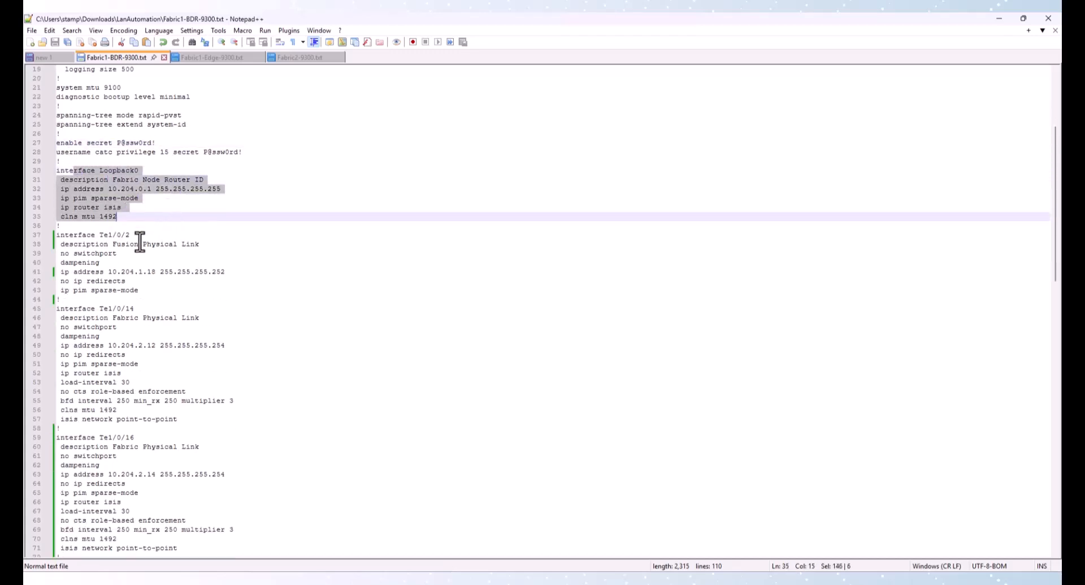
Highlight the Te1/0/2 fusion link block, then the Te1/0/14 and Te1/0/16 fabric link interface blocks
scroll(116, 207, down, 1)
scroll(114, 204, down, 1)
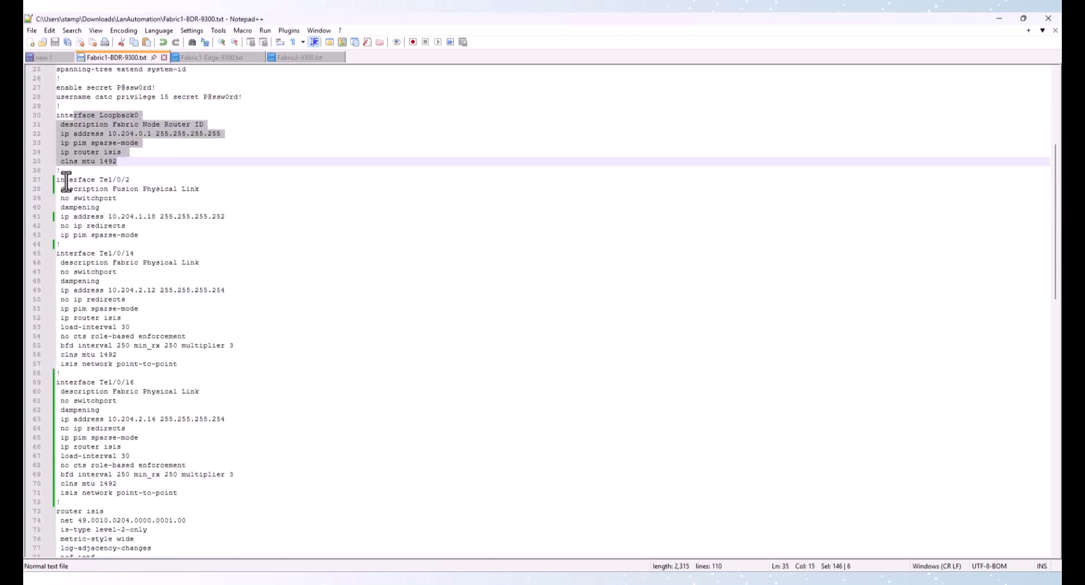
drag(65, 179, 159, 243)
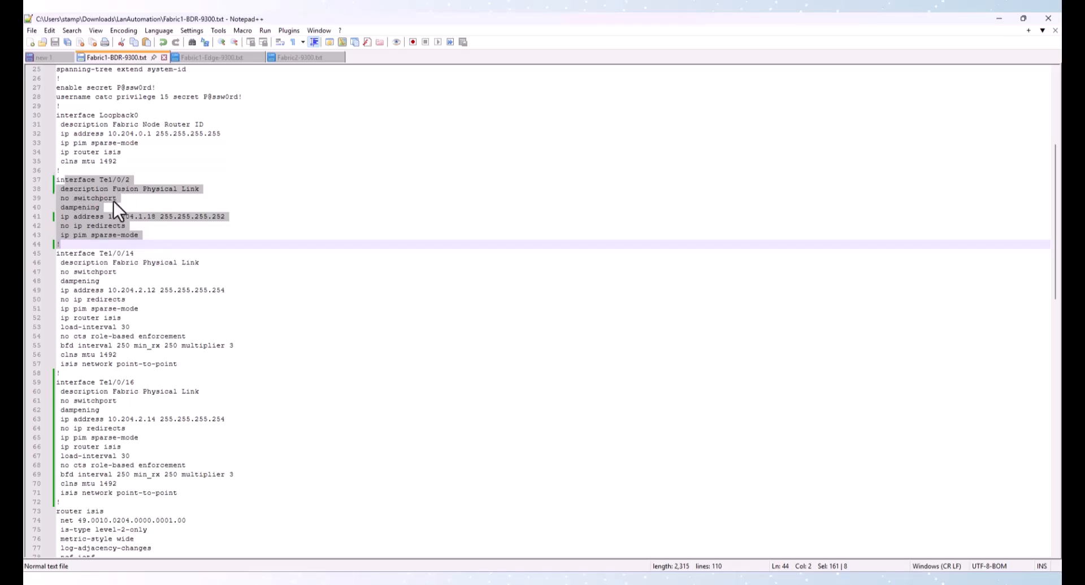
scroll(114, 242, down, 3)
drag(83, 170, 164, 421)
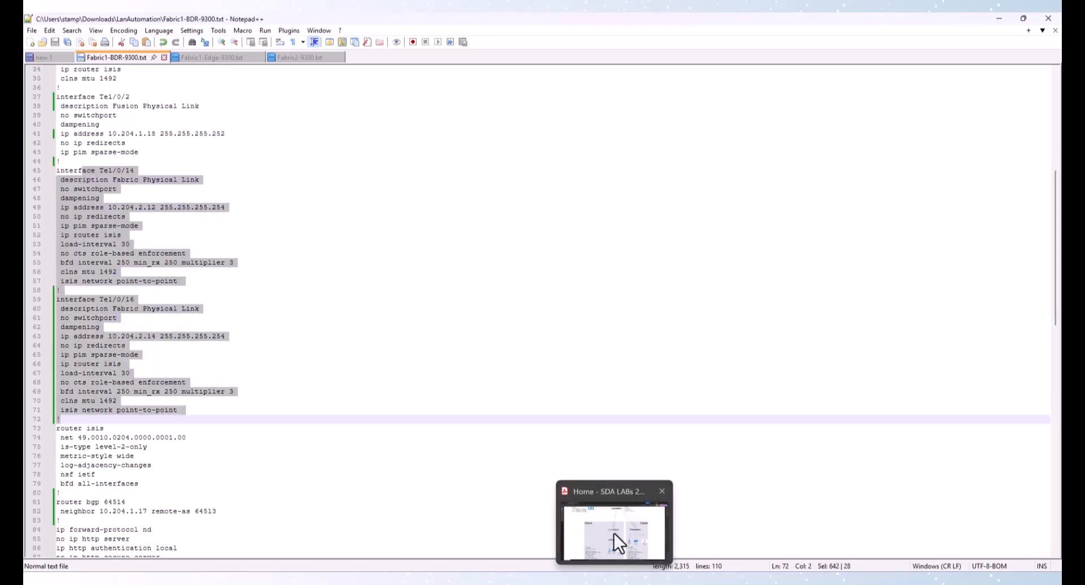
Glance at the topology PDF, then return to the configuration and scroll down to the routing sections
click(614, 533)
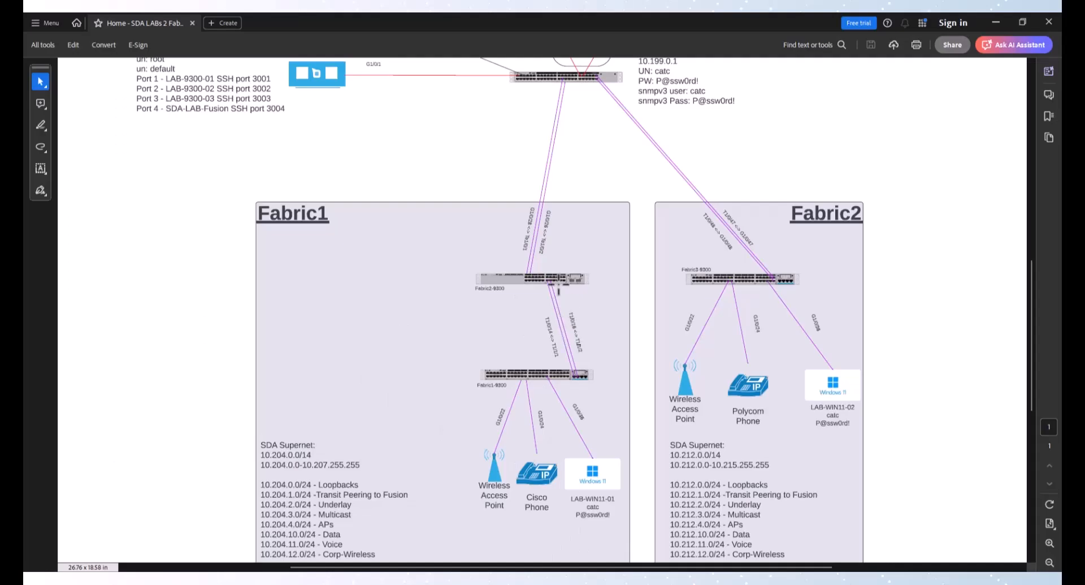
click(998, 23)
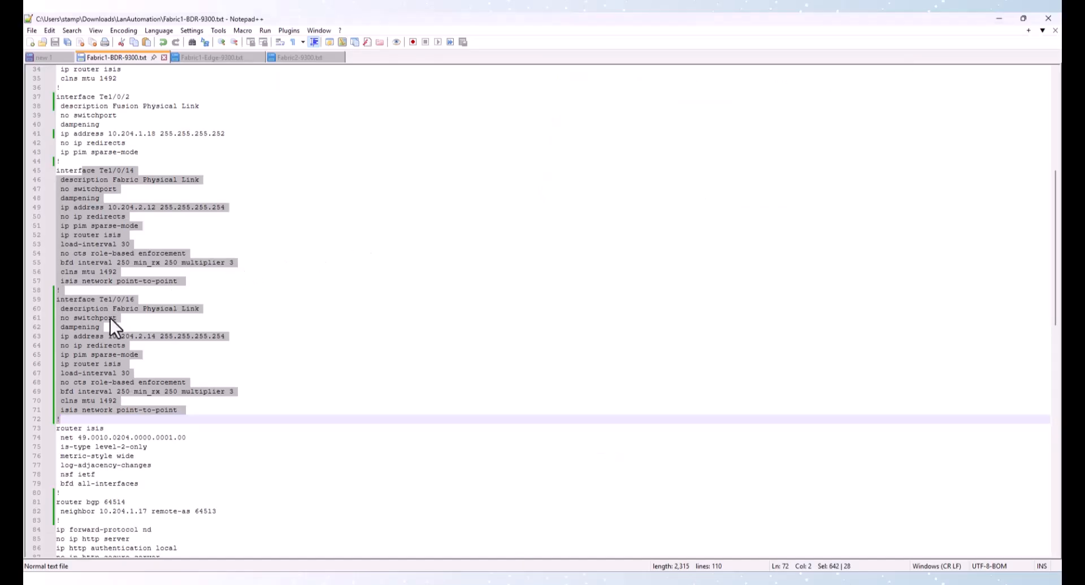
scroll(110, 318, down, 4)
drag(77, 317, 172, 369)
scroll(186, 370, down, 3)
click(60, 308)
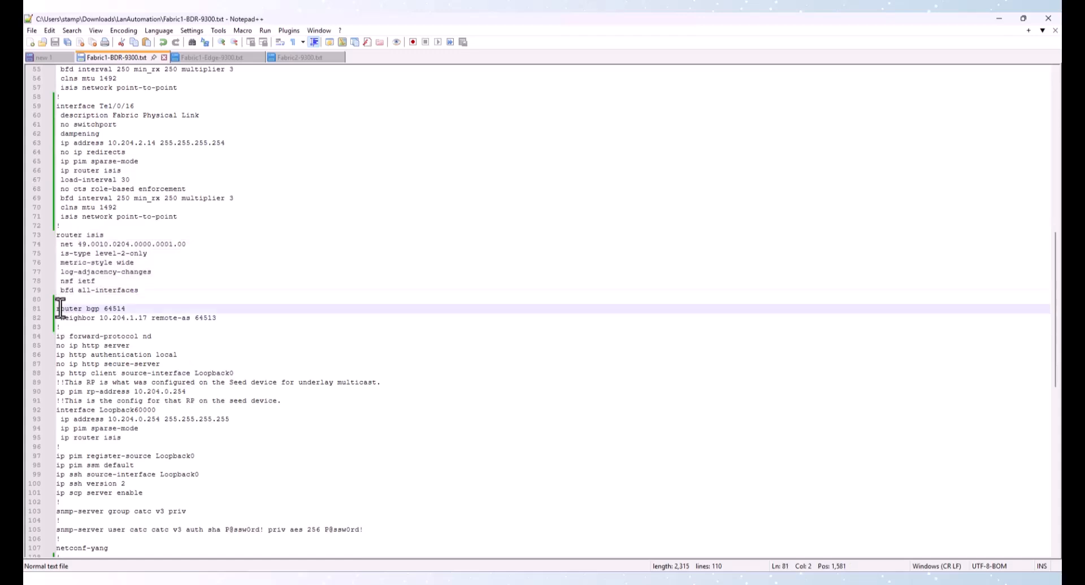
Highlight the router bgp 64514 block with its neighbor 10.204.1.17 remote-as 64513 statement
drag(60, 308, 164, 332)
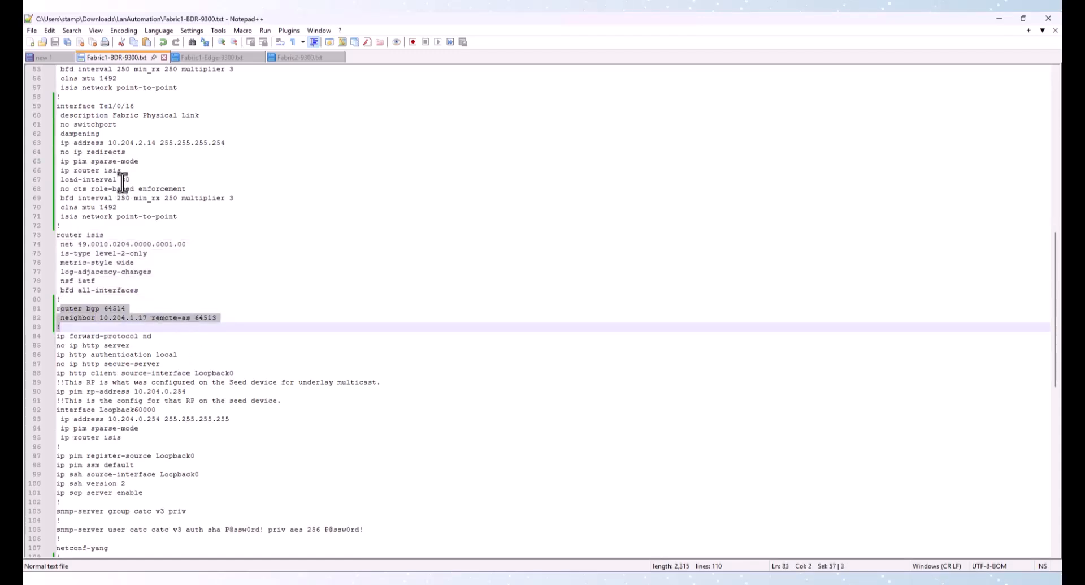
click(121, 309)
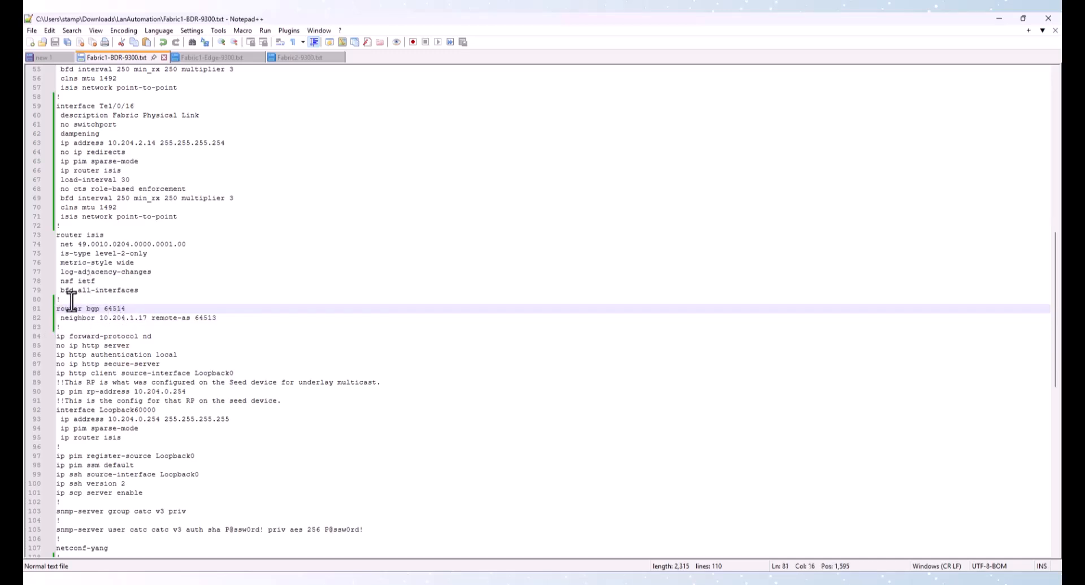
drag(64, 309, 94, 320)
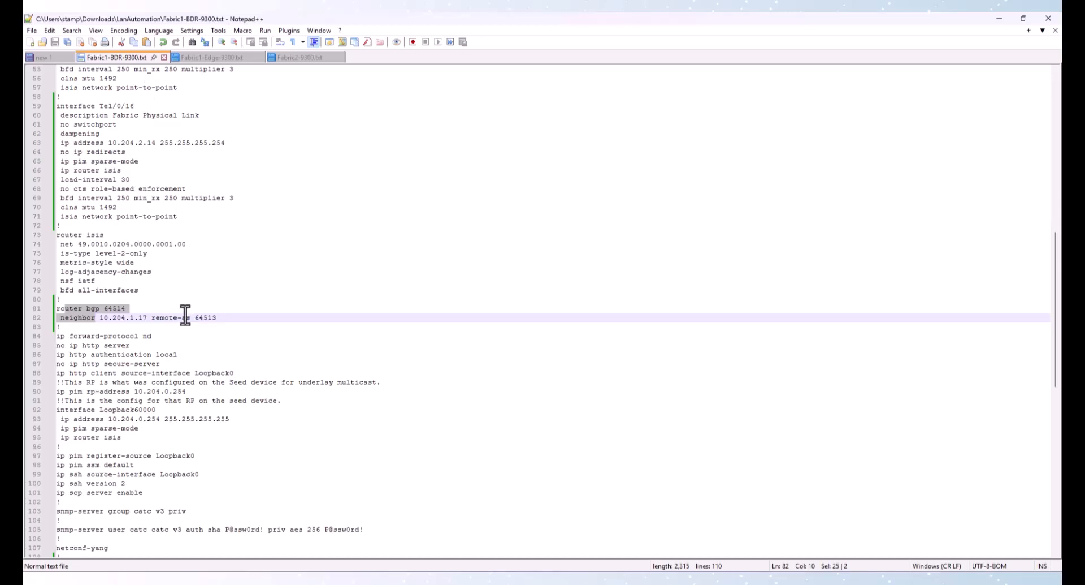
click(99, 310)
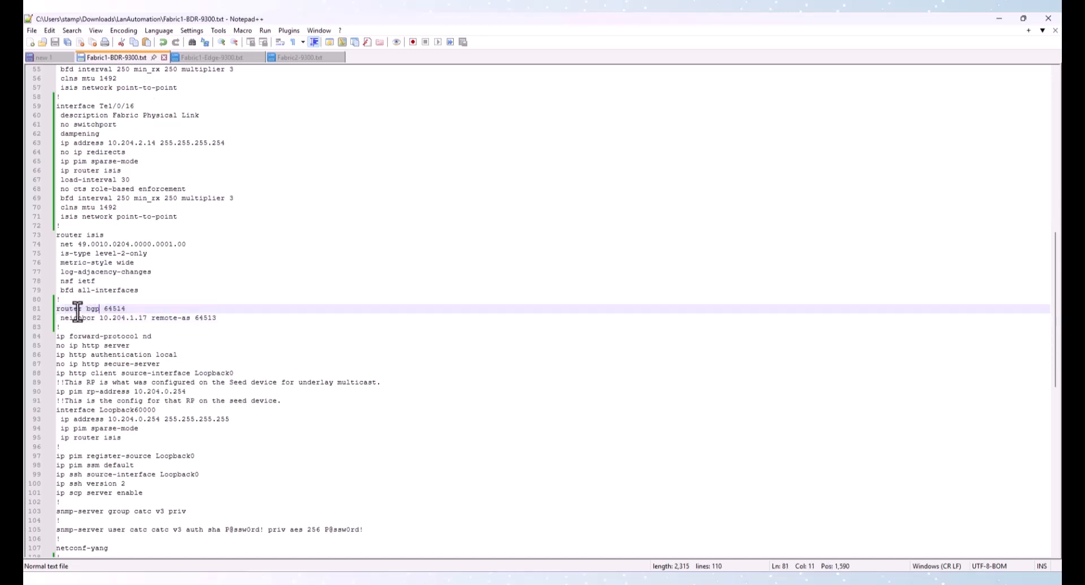
mouse_move(57, 310)
mouse_down()
mouse_move(70, 336)
mouse_move(64, 328)
mouse_up()
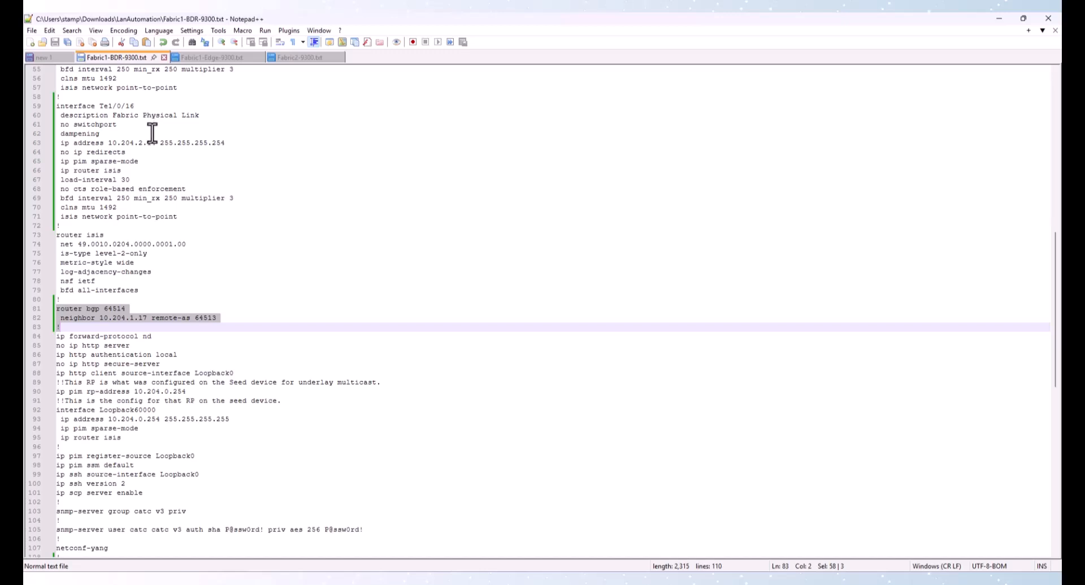
Highlight the HTTP, RP address and Loopback60000 interface lines, then the SNMP section of the border switch configuration
scroll(182, 198, down, 4)
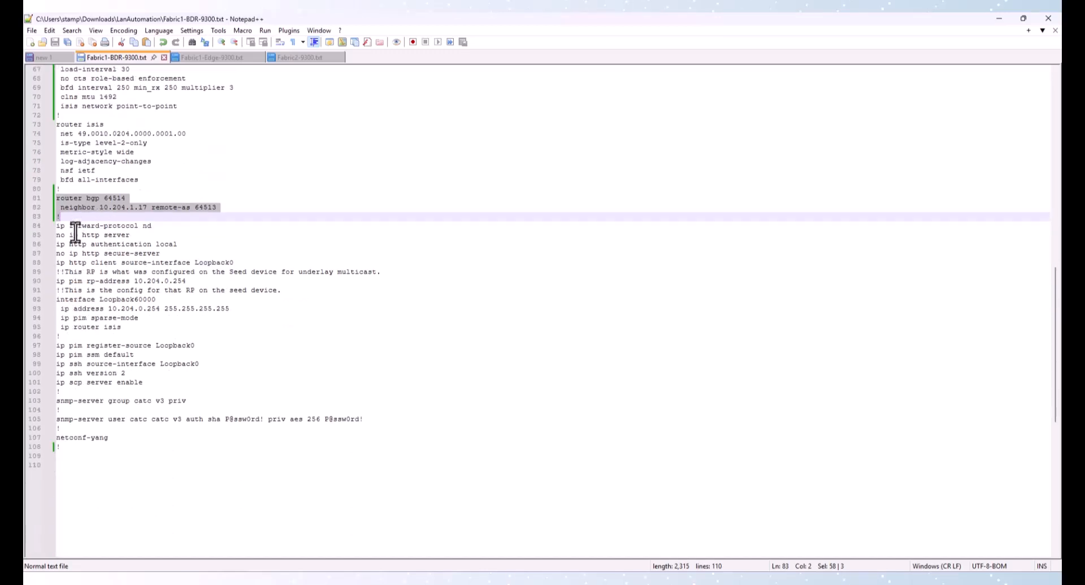
drag(78, 244, 124, 336)
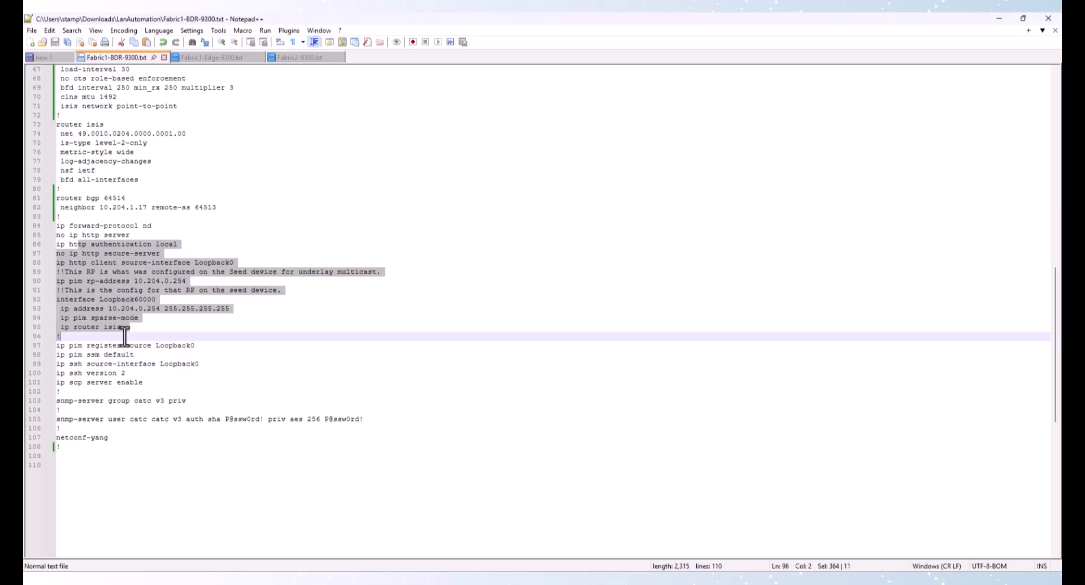
click(90, 299)
click(45, 299)
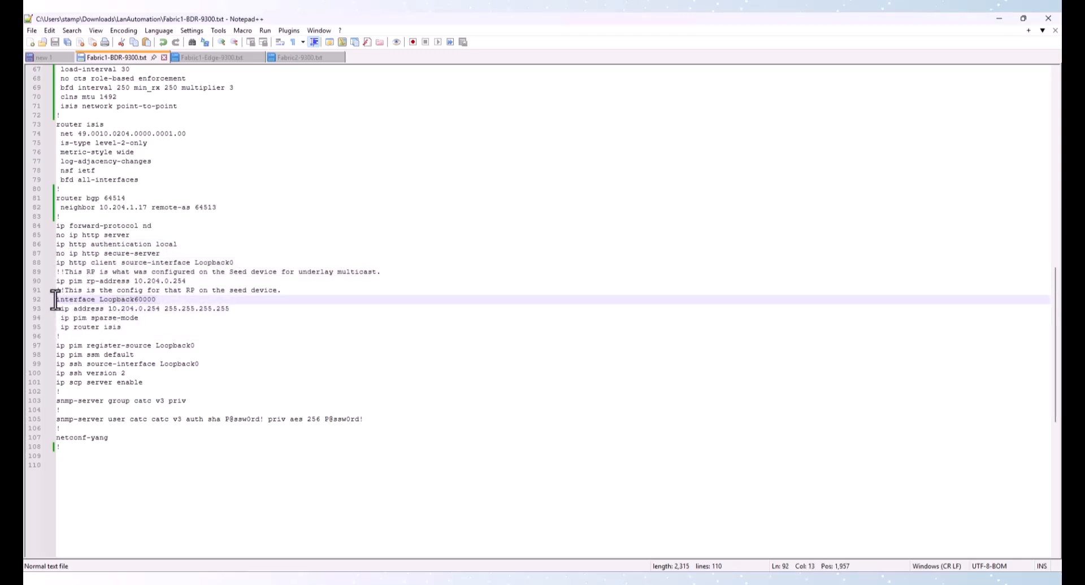
click(59, 300)
drag(58, 300, 112, 339)
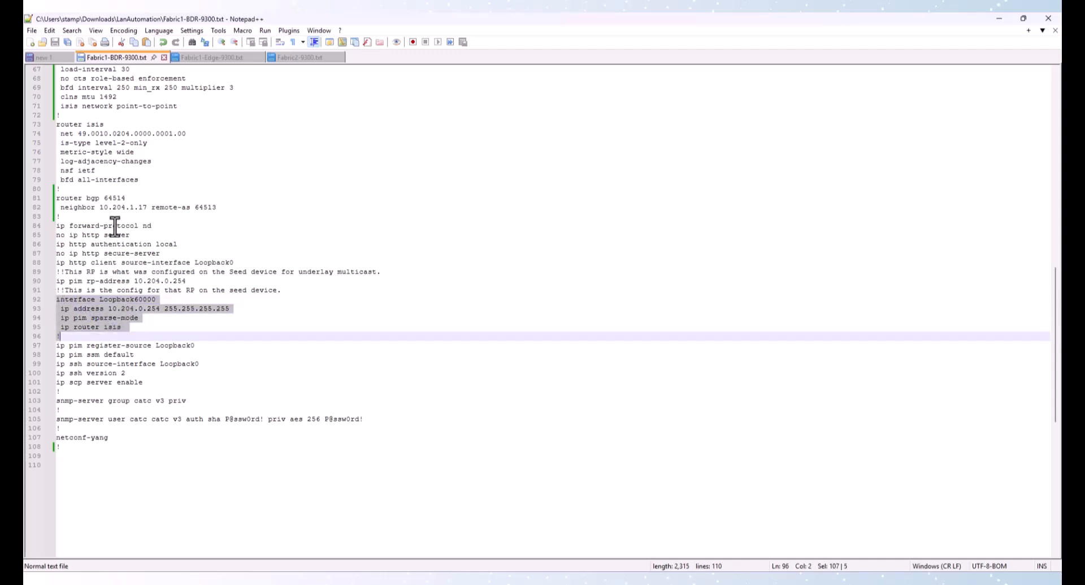
click(109, 318)
drag(57, 300, 115, 336)
scroll(115, 303, down, 1)
drag(67, 364, 100, 412)
click(97, 404)
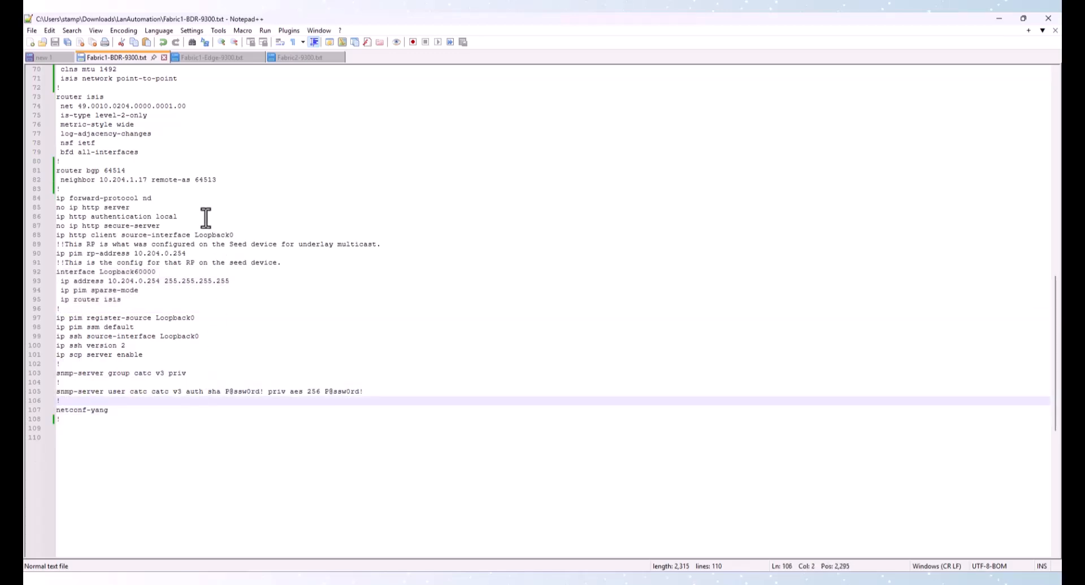
Open the Fabric1 edge switch configuration and highlight its Te1/1/1 and Te1/1/2 fabric link interface blocks
click(218, 58)
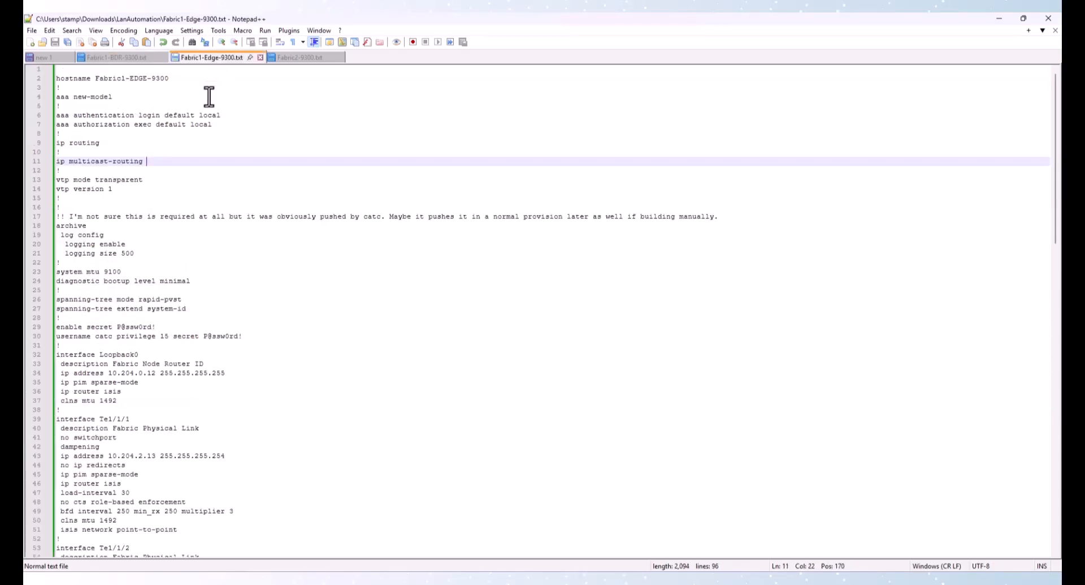
click(108, 188)
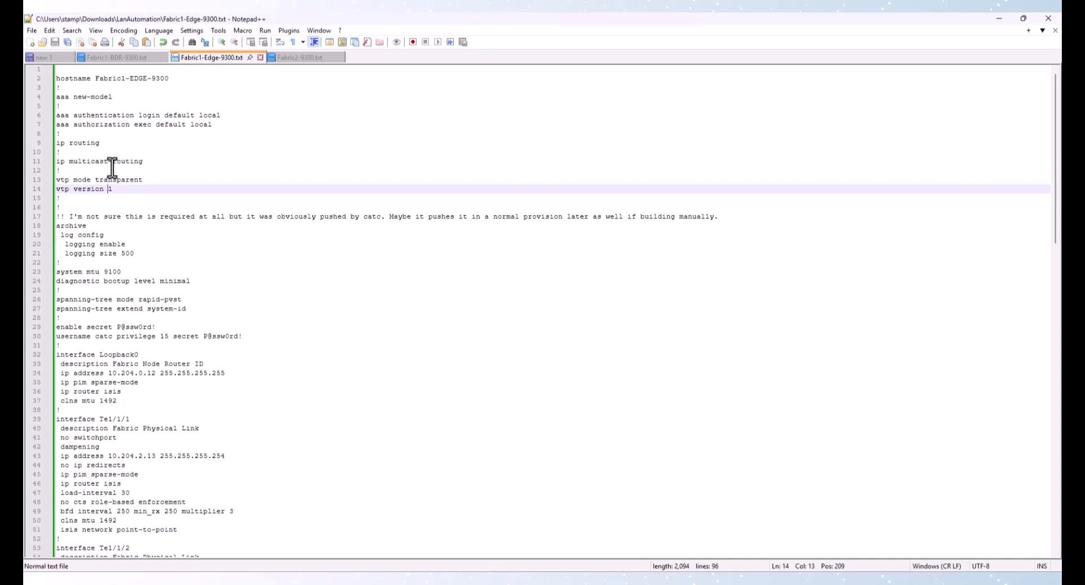
scroll(116, 178, down, 3)
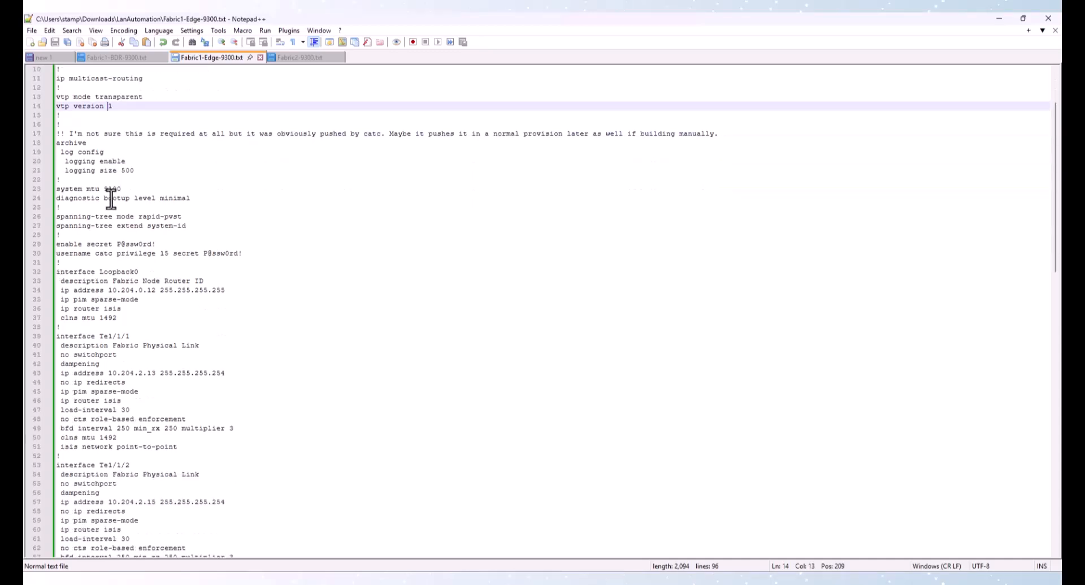
scroll(99, 277, down, 3)
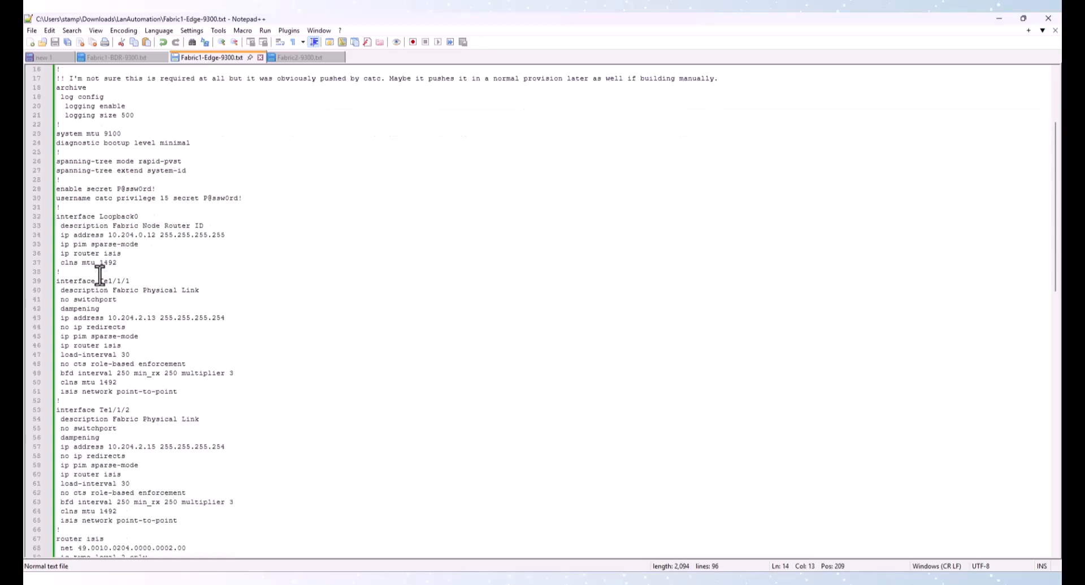
scroll(130, 254, down, 3)
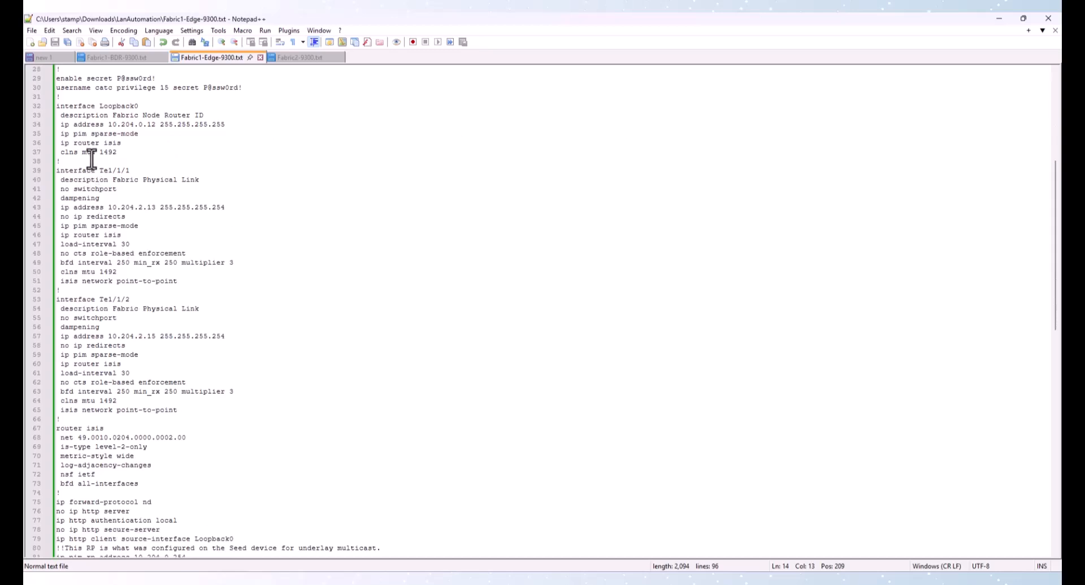
drag(73, 169, 184, 418)
scroll(145, 351, down, 6)
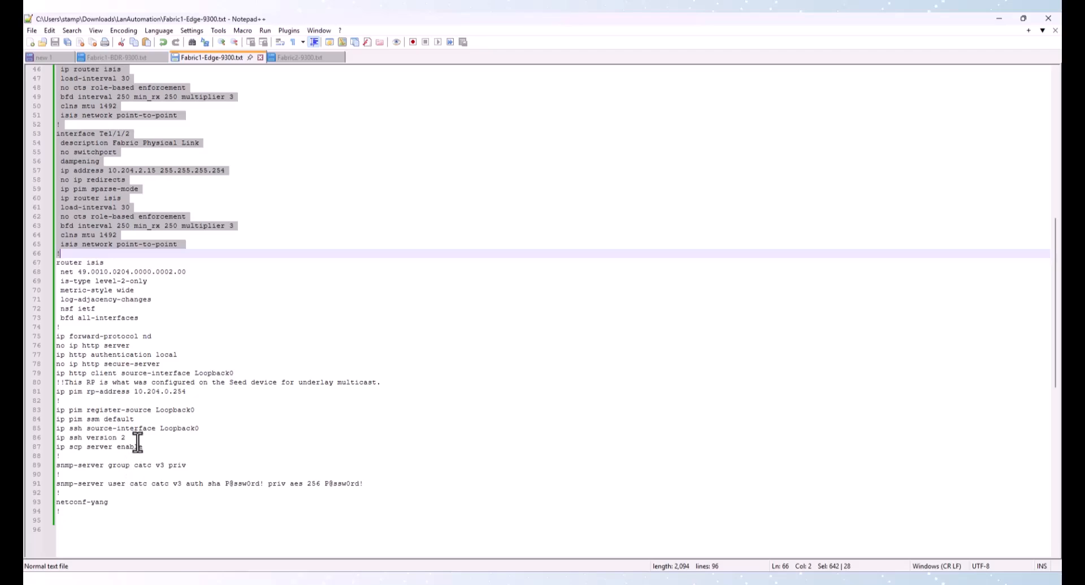
scroll(267, 209, up, 5)
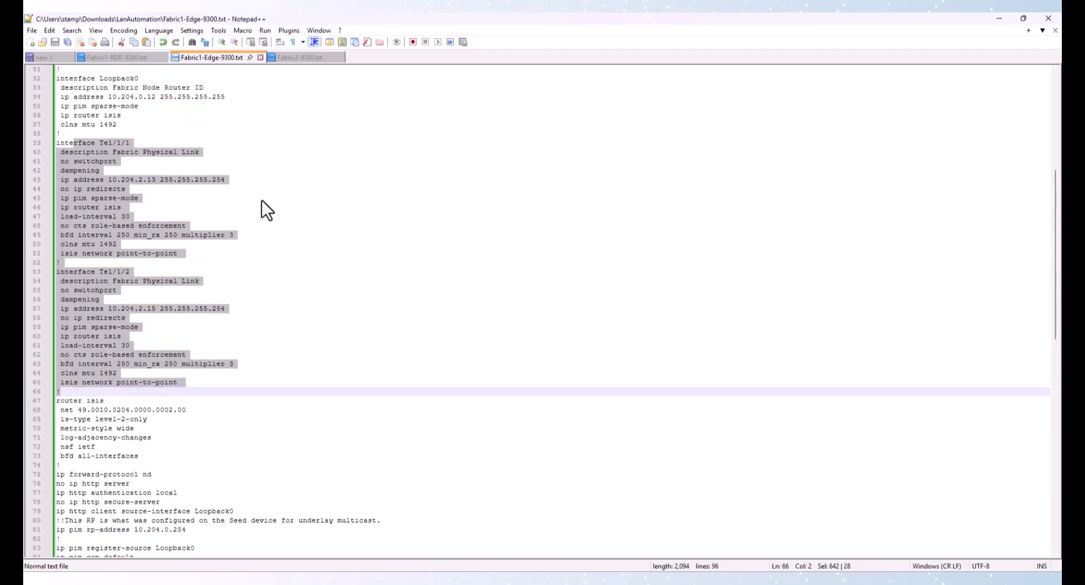
Return to the border switch file and select the opening section from the hostname line through the logging lines
click(128, 55)
scroll(175, 226, up, 20)
scroll(173, 246, up, 2)
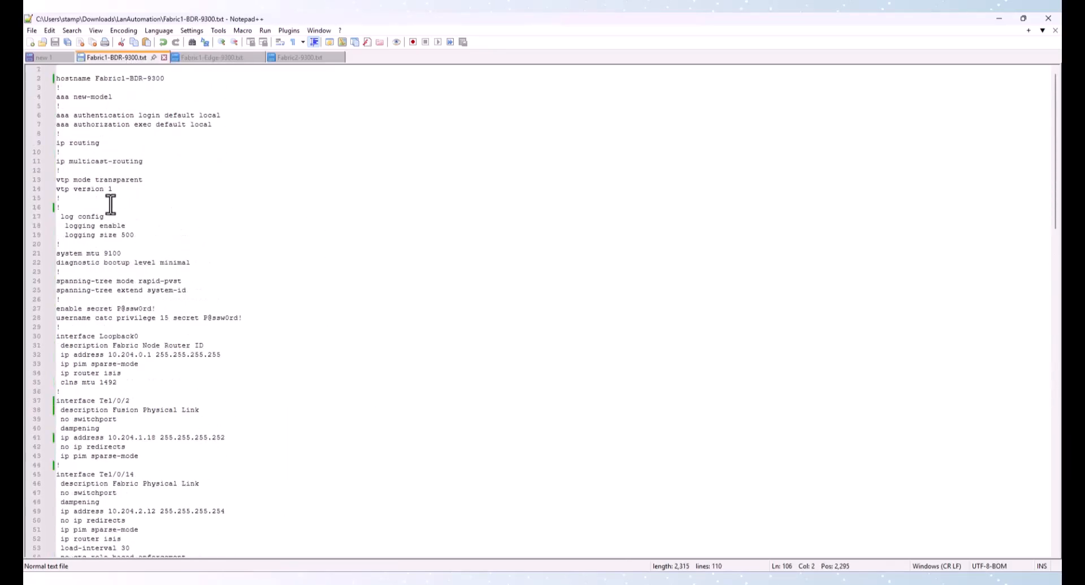
triple_click(92, 79)
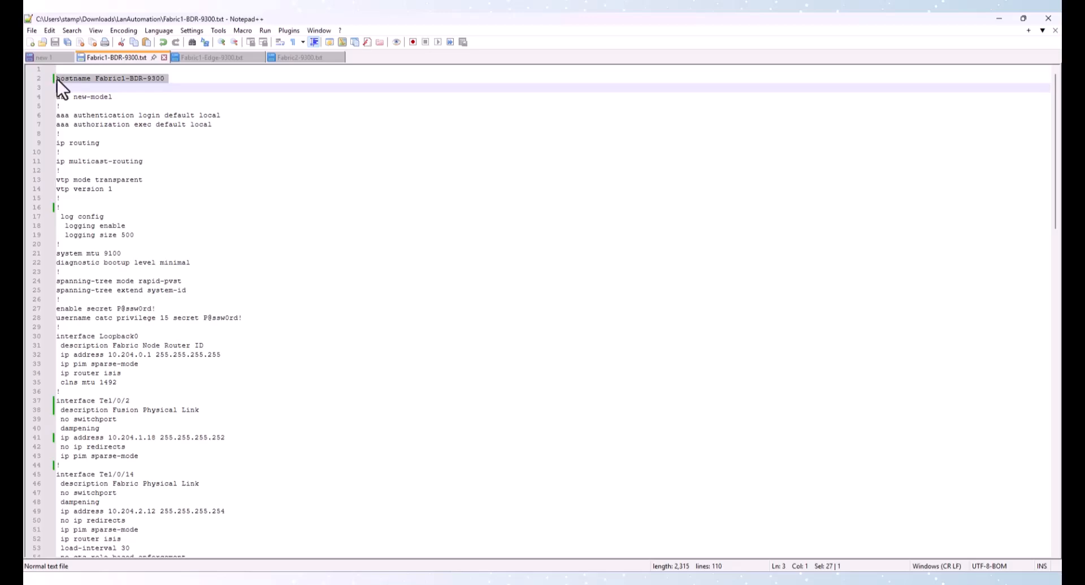
drag(56, 79, 60, 244)
key(ctrl+c)
key(alt+Tab)
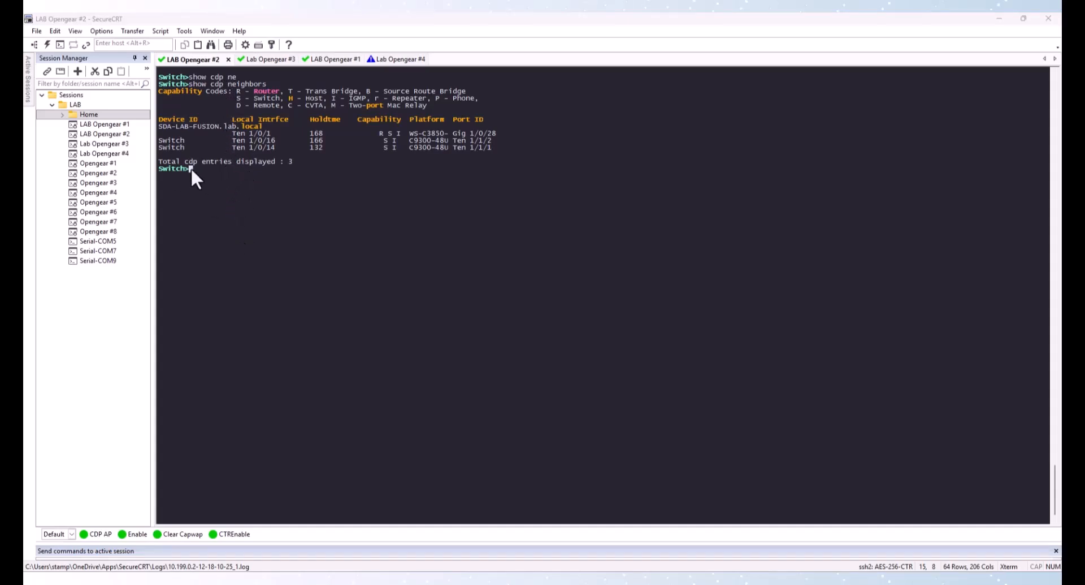
Highlight the CDP neighbor entries, then enter privileged EXEC and global configuration mode on the switch console
drag(169, 128, 228, 147)
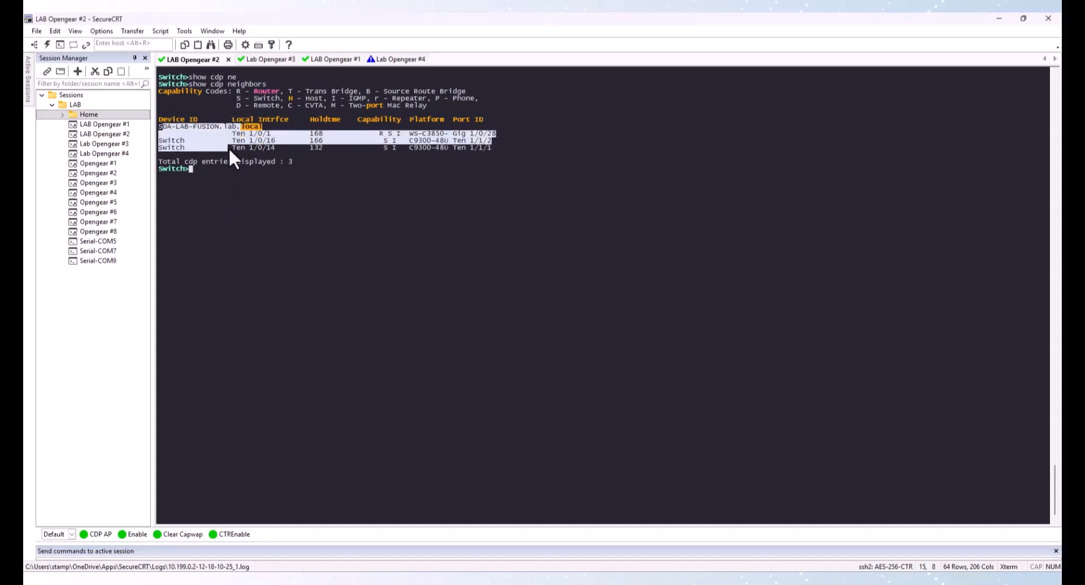
click(255, 134)
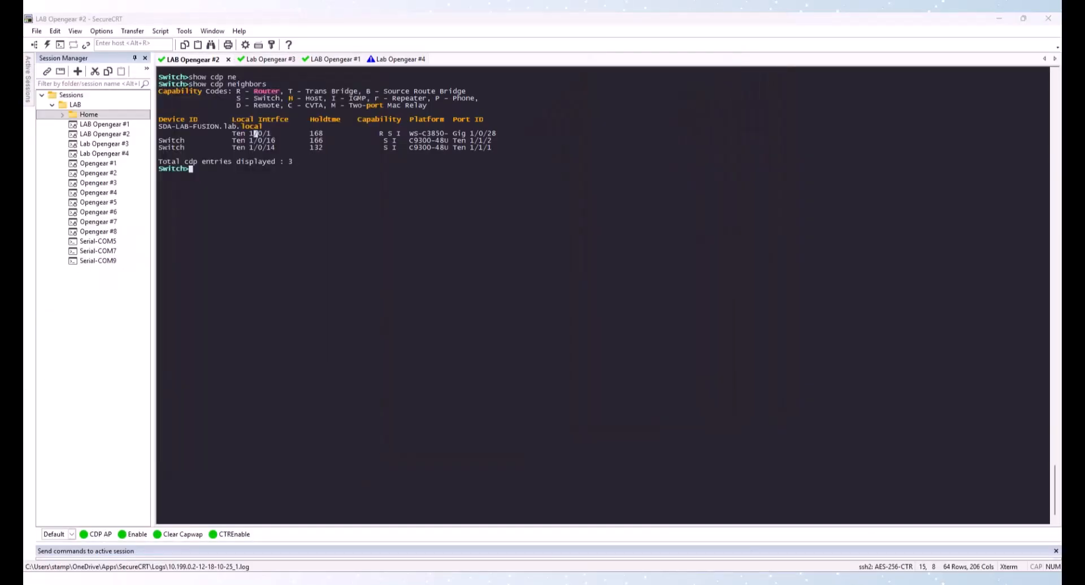
click(284, 217)
text(en)
key(Return)
text(conf t)
key(Return)
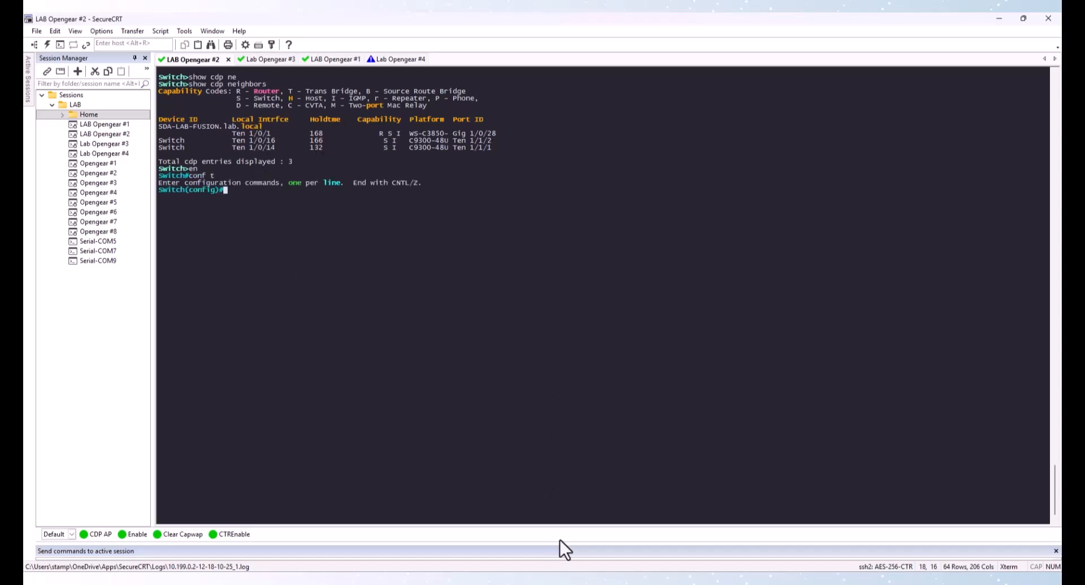
Paste the copied hostname, AAA, routing and VTP commands into the console and re-enter configuration mode
mouse_move(614, 581)
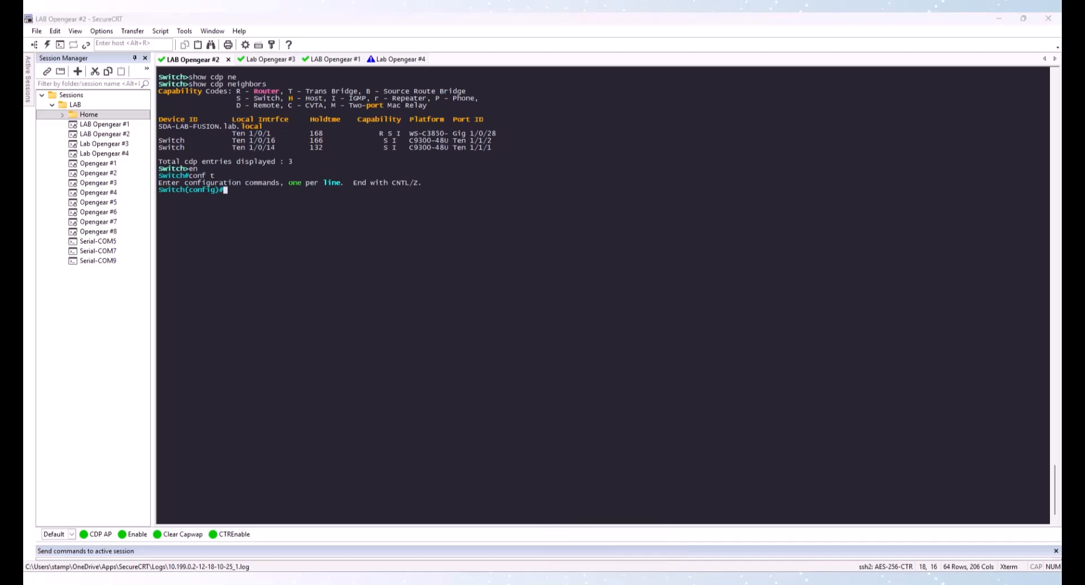
right_click(246, 219)
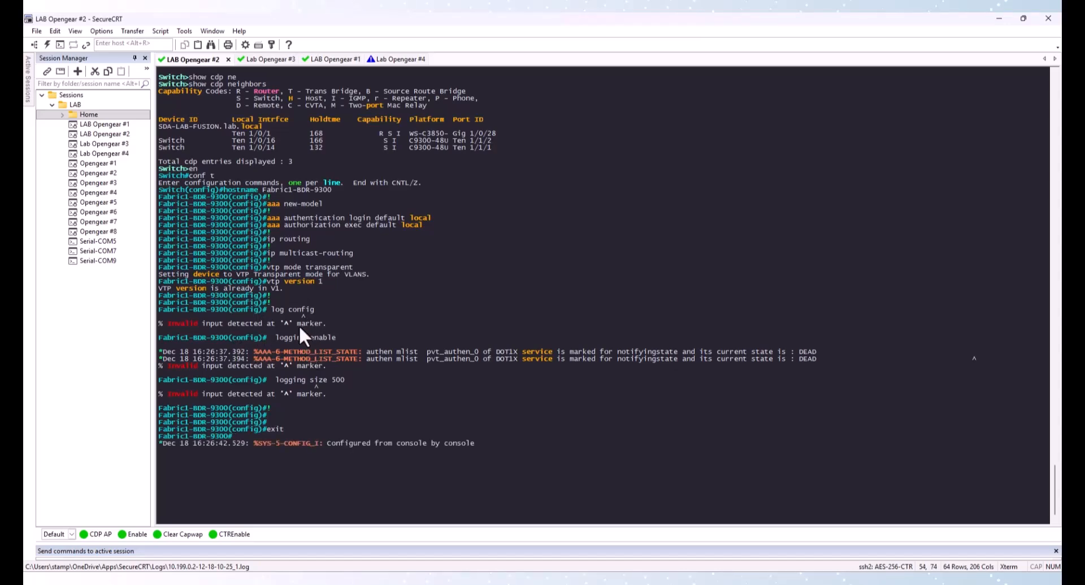
text(con)
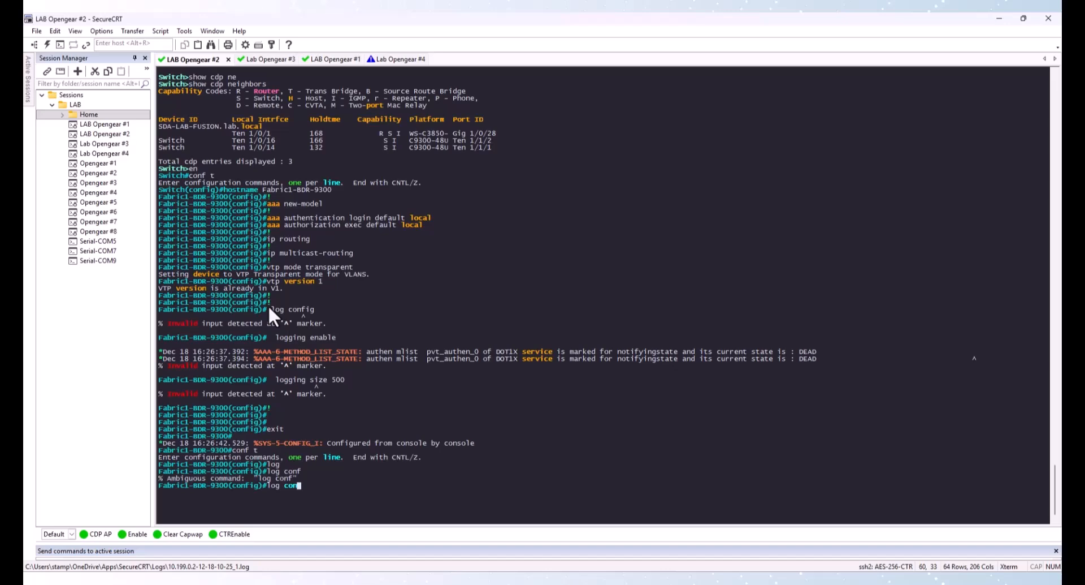
key(BackSpace)
key(BackSpace)
key(BackSpace)
key(BackSpace)
key(BackSpace)
key(BackSpace)
key(BackSpace)
Enter archive configuration mode with the archive command, checking its options with help
text(ar)
key(Tab)
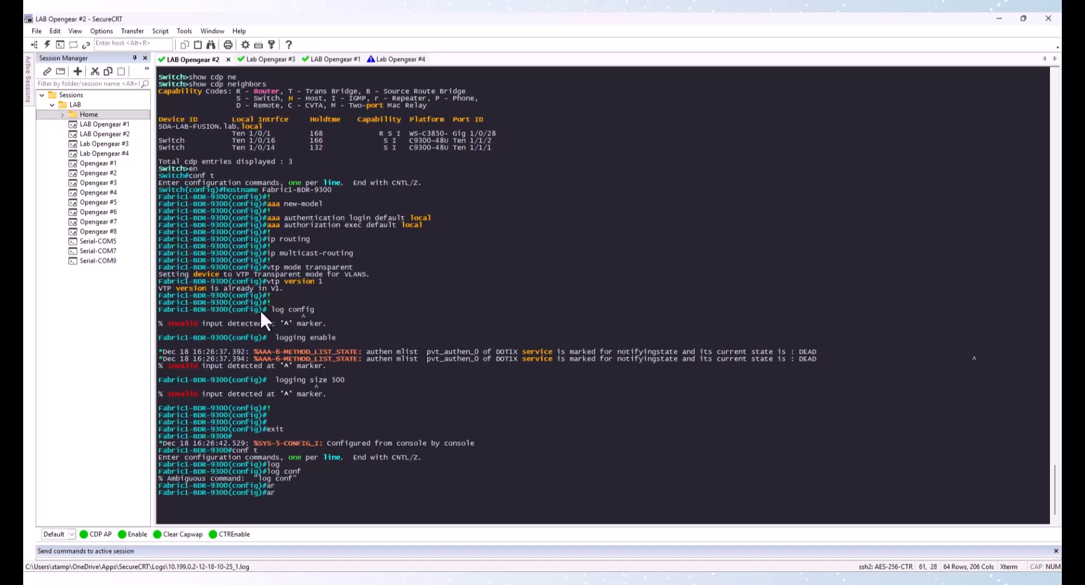
text(ch)
key(Tab)
text(log)
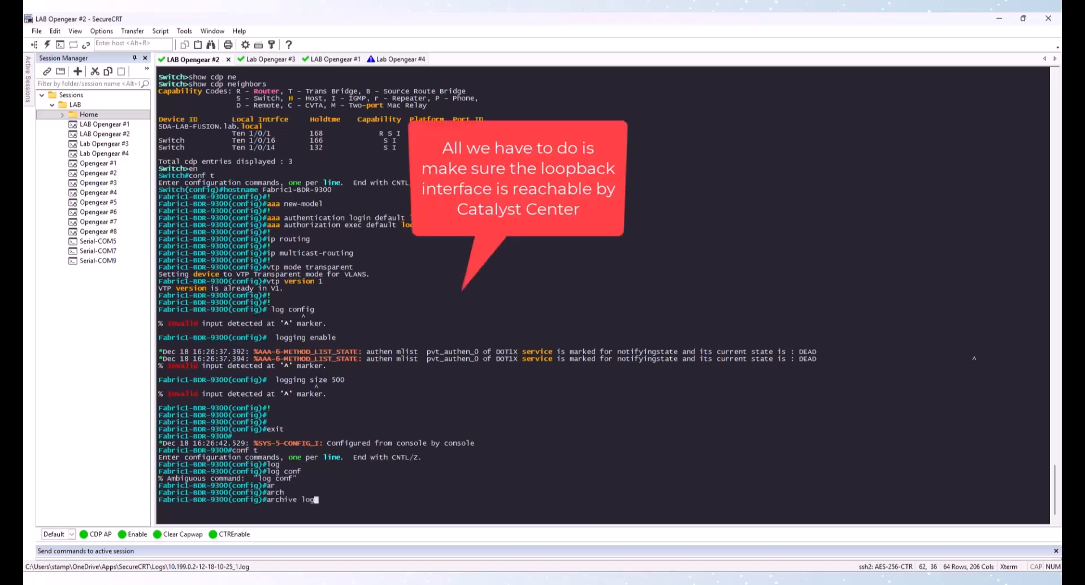
key(Tab)
key(Return)
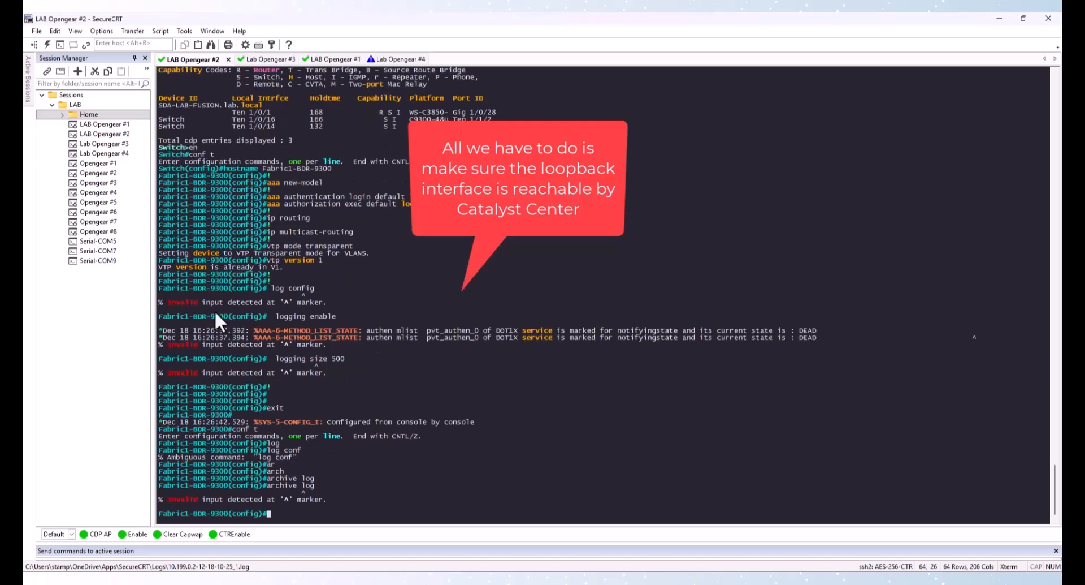
key(Up)
key(BackSpace)
text(?)
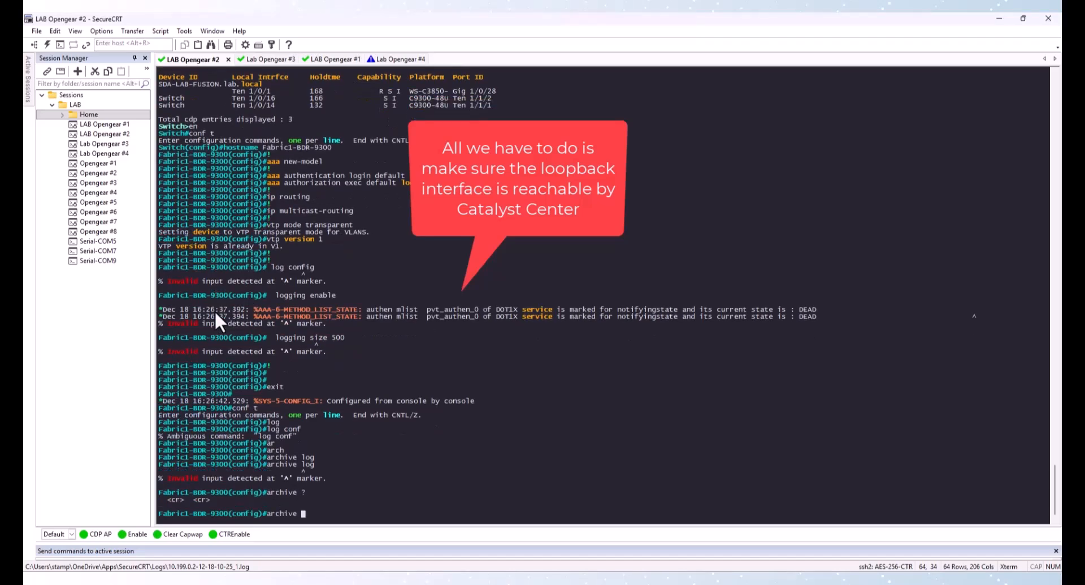
key(Return)
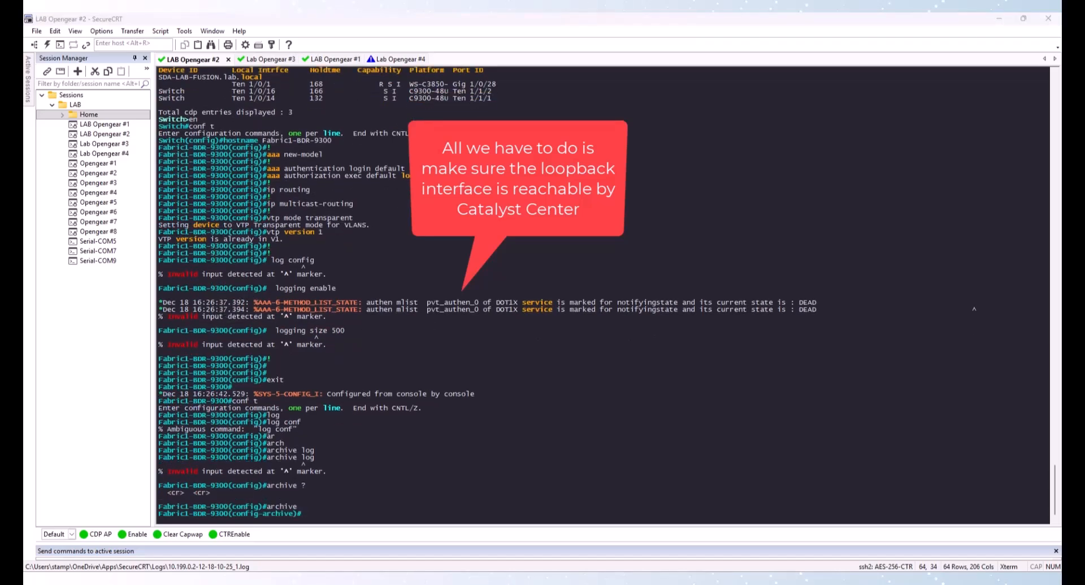
Paste the log config, logging enable and logging size 500 lines under archive, then exit both sub-modes
right_click(314, 367)
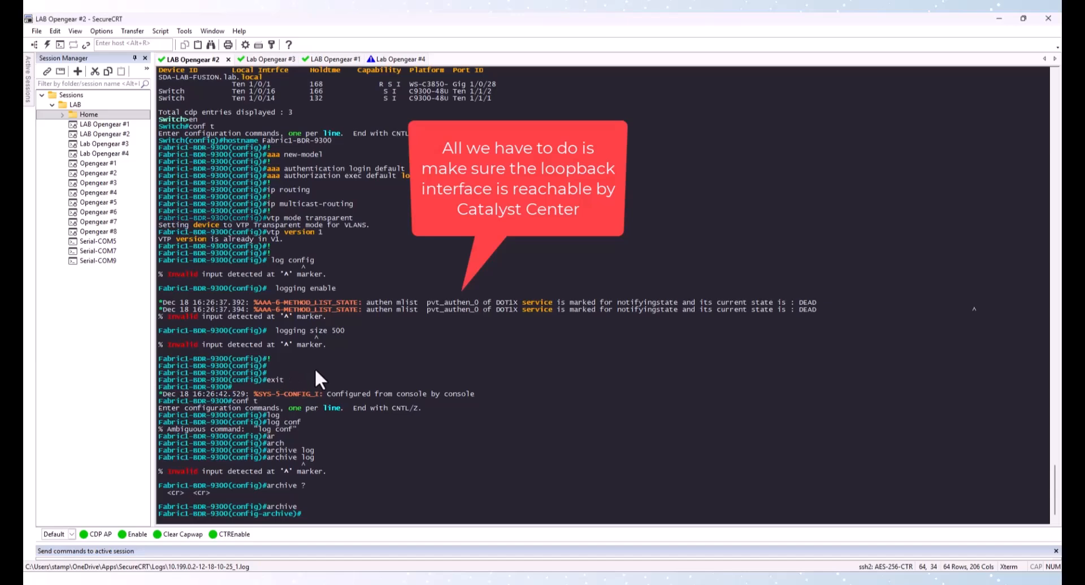
key(Return)
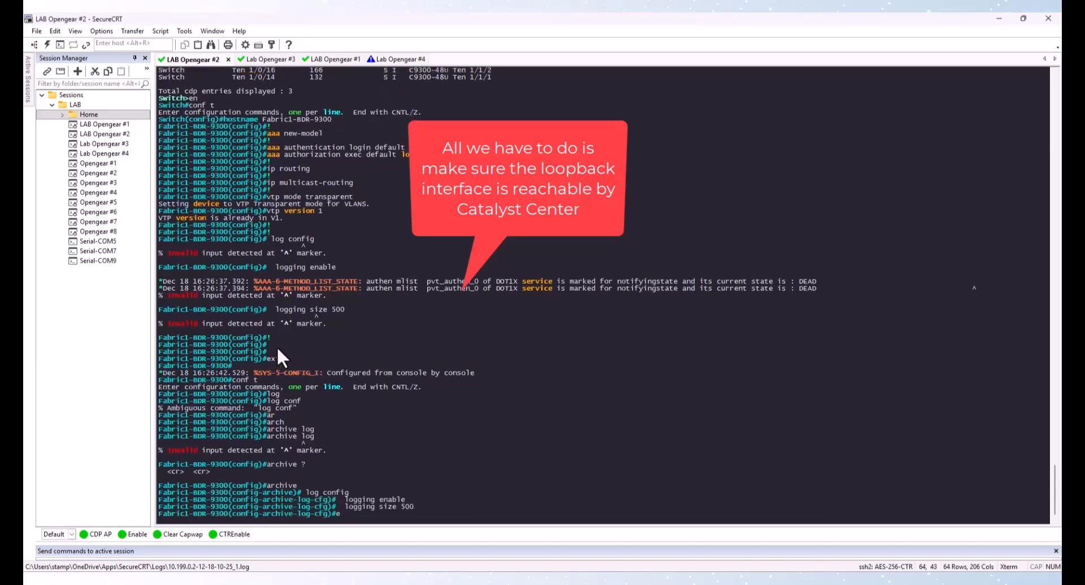
text(exit)
key(Return)
text(exit)
key(Return)
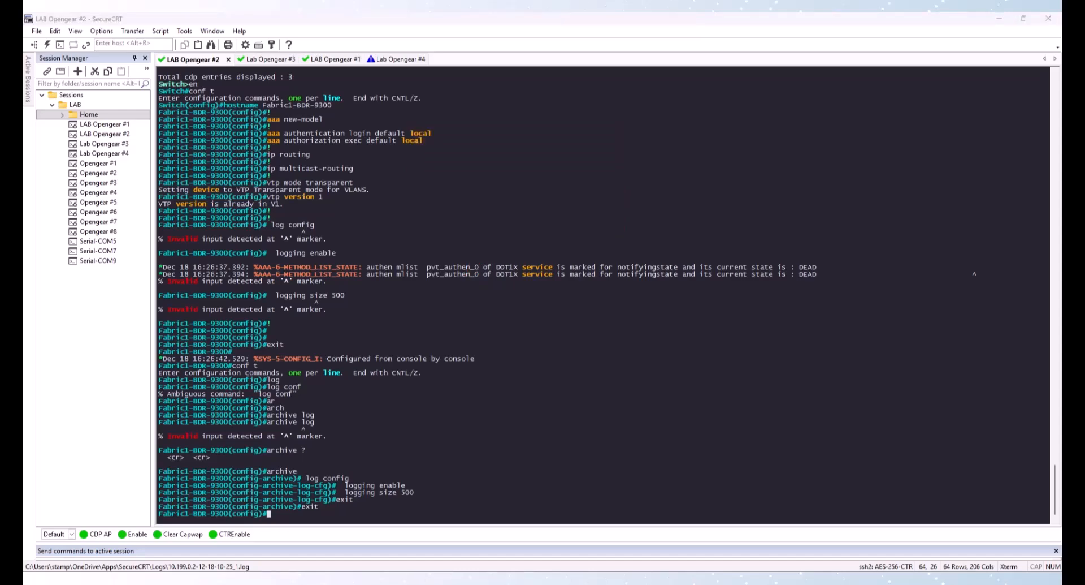
Paste the system MTU, spanning-tree, enable secret and local user password commands, then the Loopback0 interface block
right_click(411, 324)
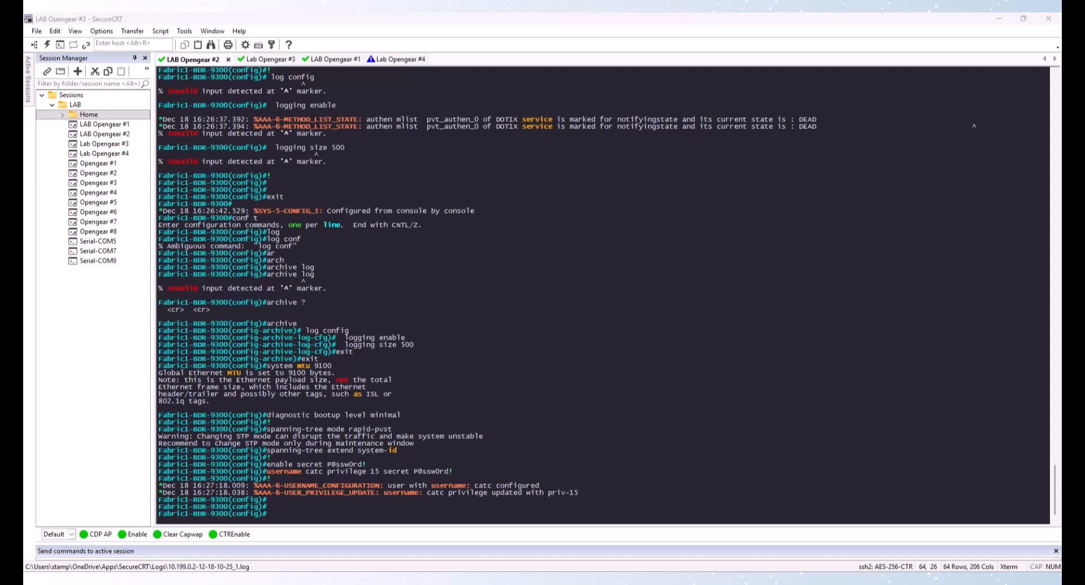
right_click(446, 354)
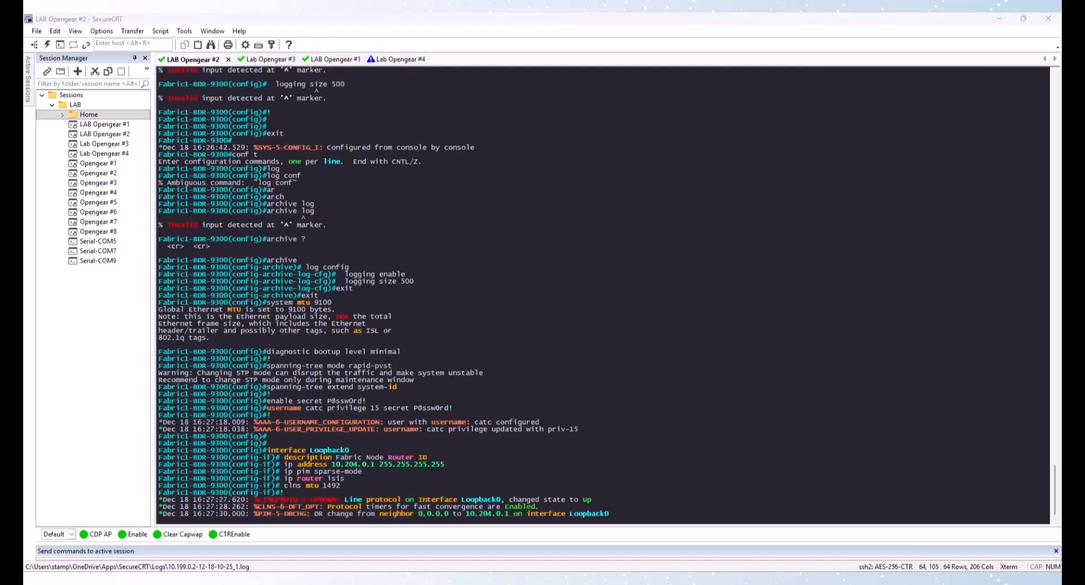
Paste the Te1/0/2 fusion link block, then the Te1/0/14 and Te1/0/16 fabric link interface blocks
right_click(387, 398)
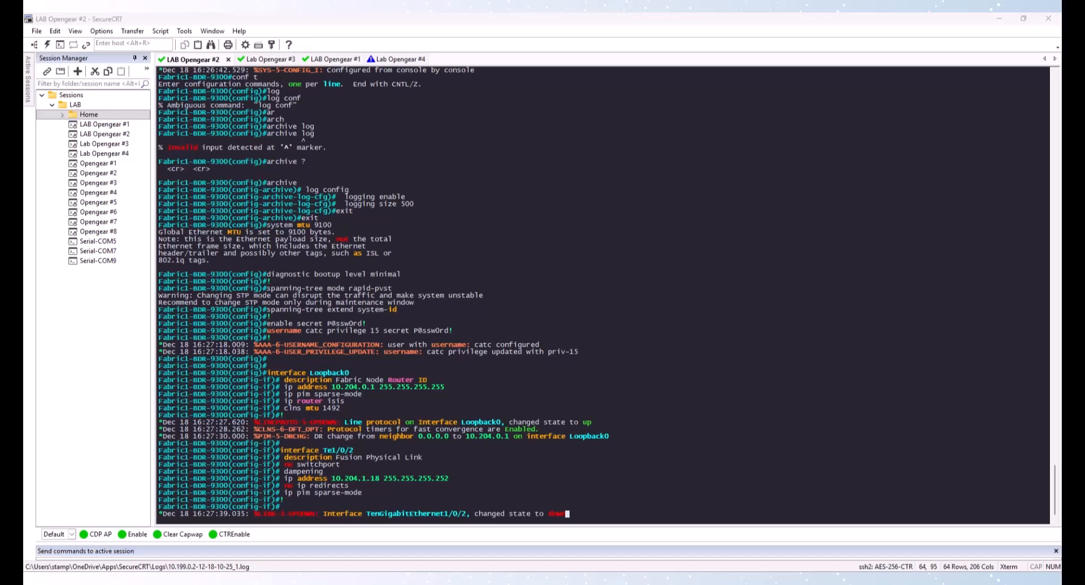
click(396, 350)
key(Return)
key(Return)
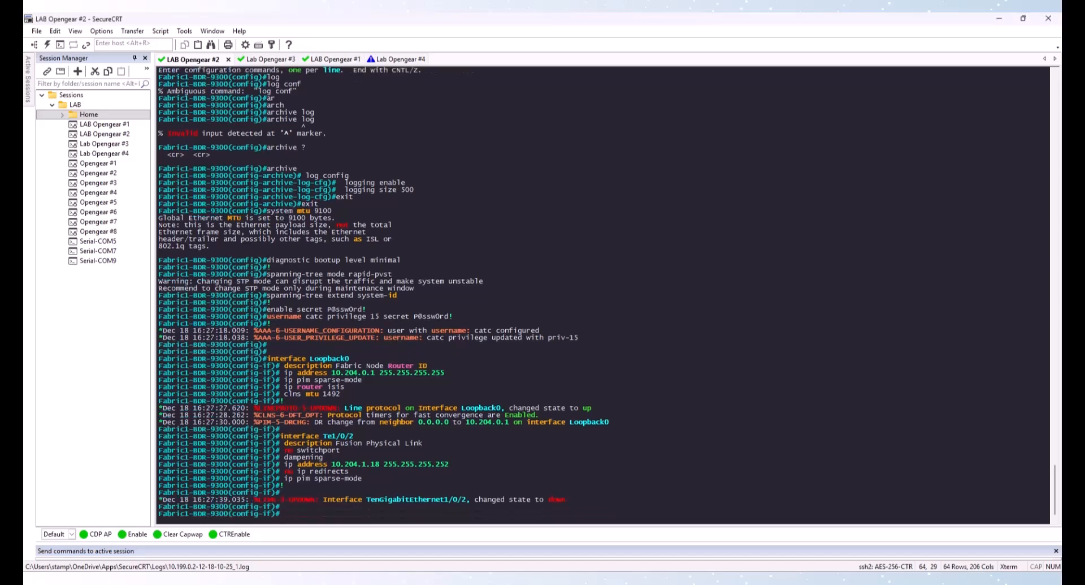
right_click(398, 350)
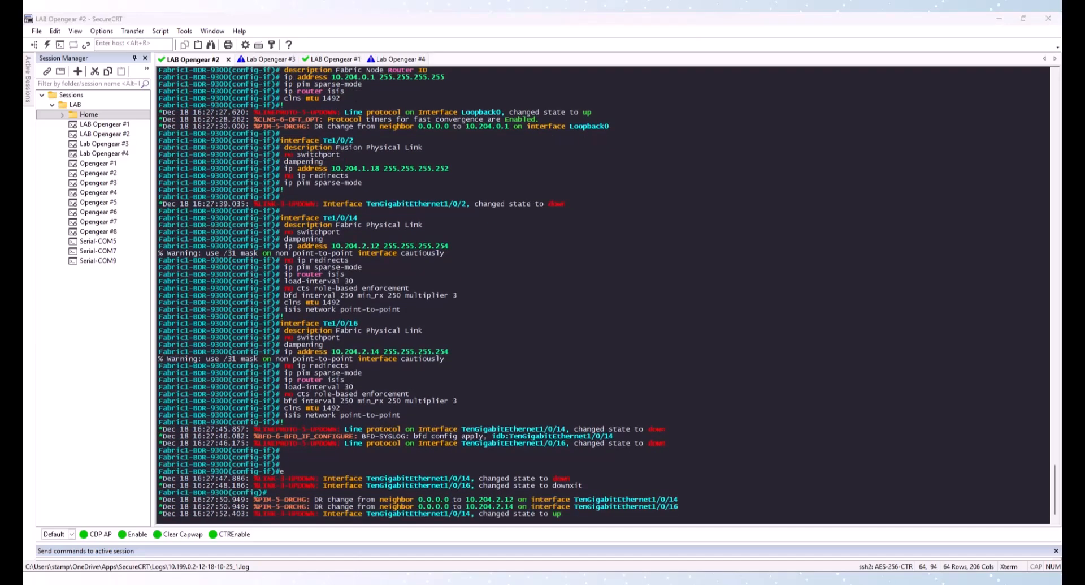
click(443, 306)
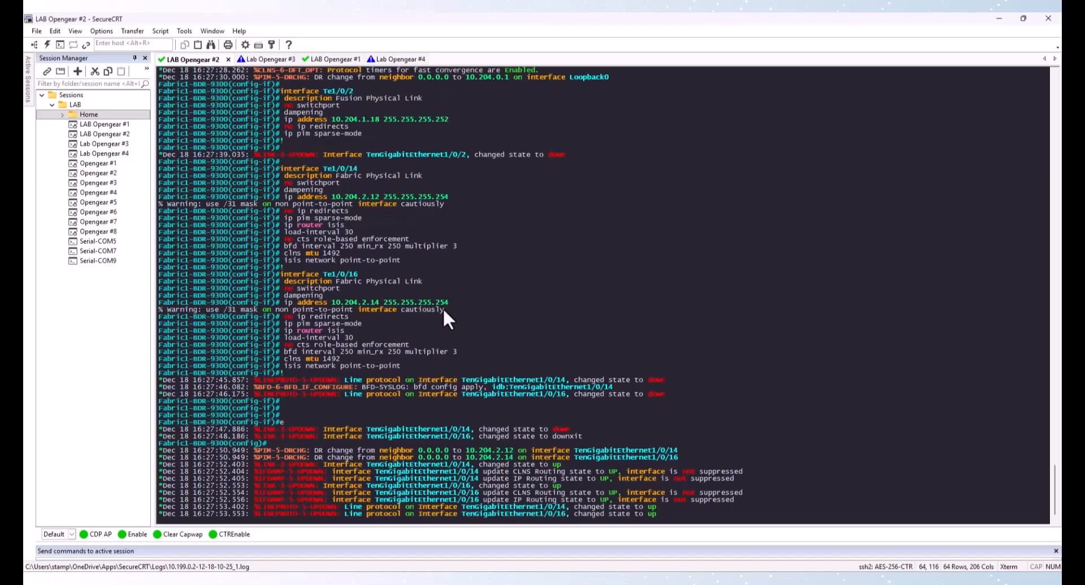
Paste the IS-IS routing block and BGP 64514 with neighbor 10.204.1.17 remote-as 64513, then exit router configuration
key(Return)
key(Return)
key(Return)
text(router isis  net)
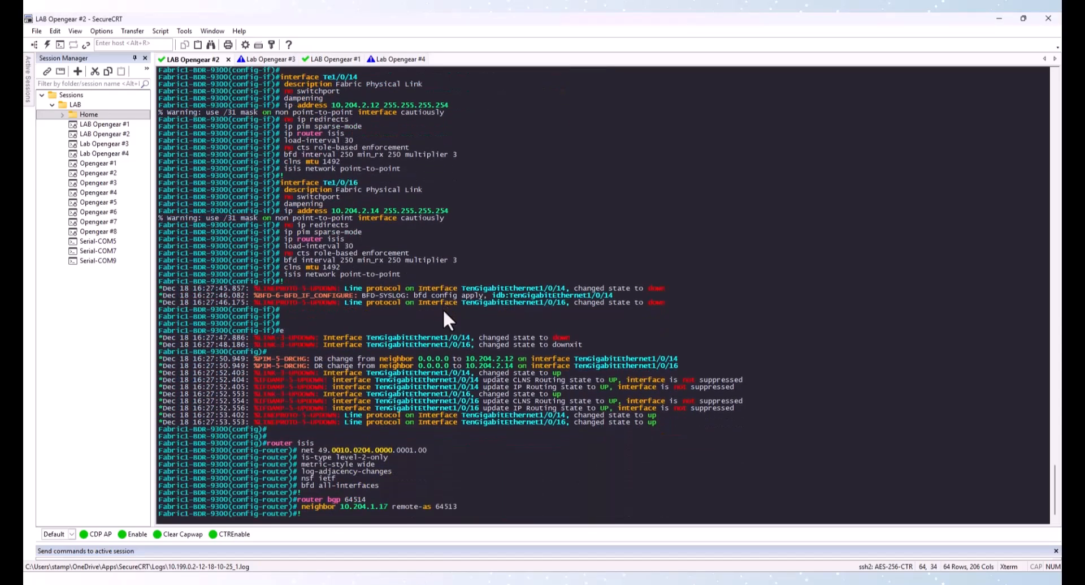
text(exit)
key(Return)
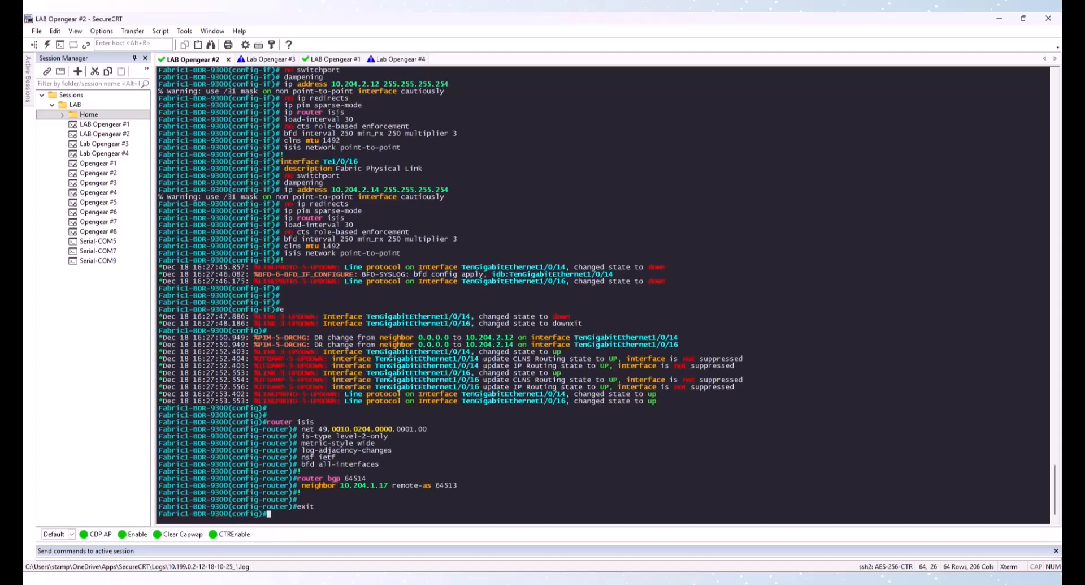
Paste the HTTP, PIM RP, Loopback60000, SSH, SNMPv3 user passwords and NETCONF-YANG commands, then exit and save the configuration
key(alt+Tab)
right_click(331, 259)
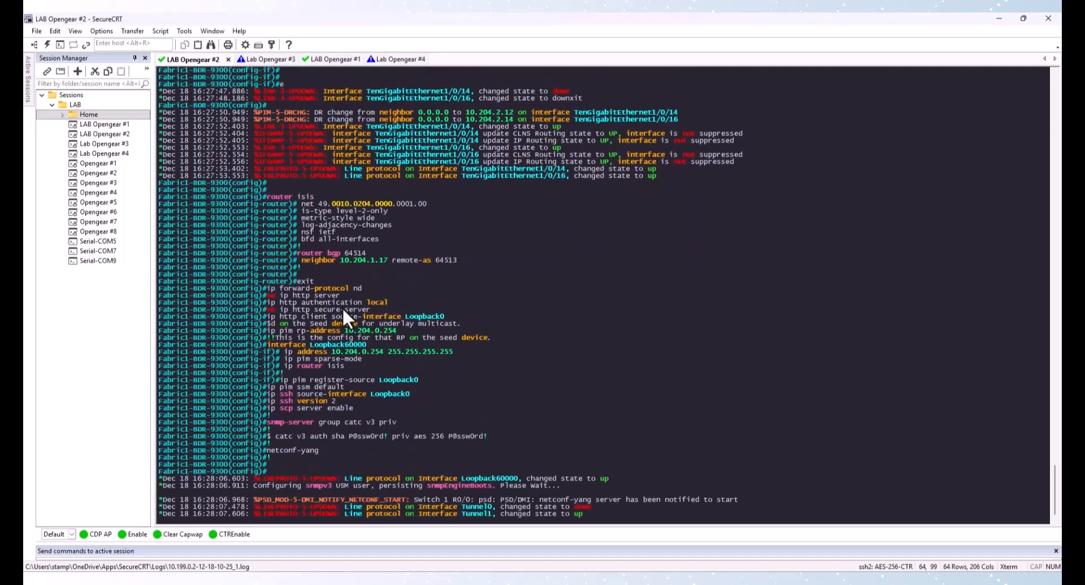
text(exit)
key(Return)
text(wr)
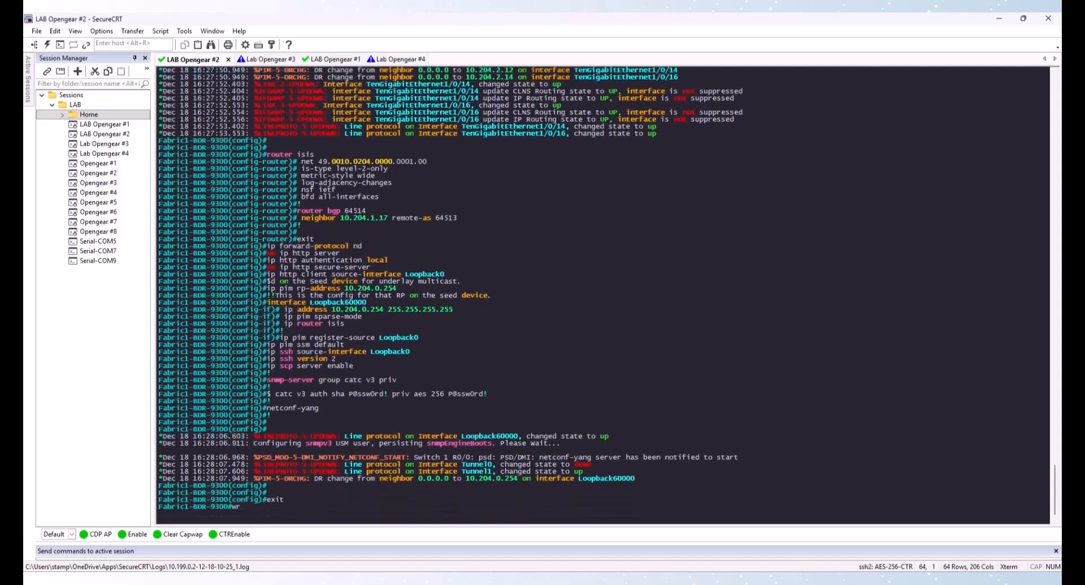
key(Return)
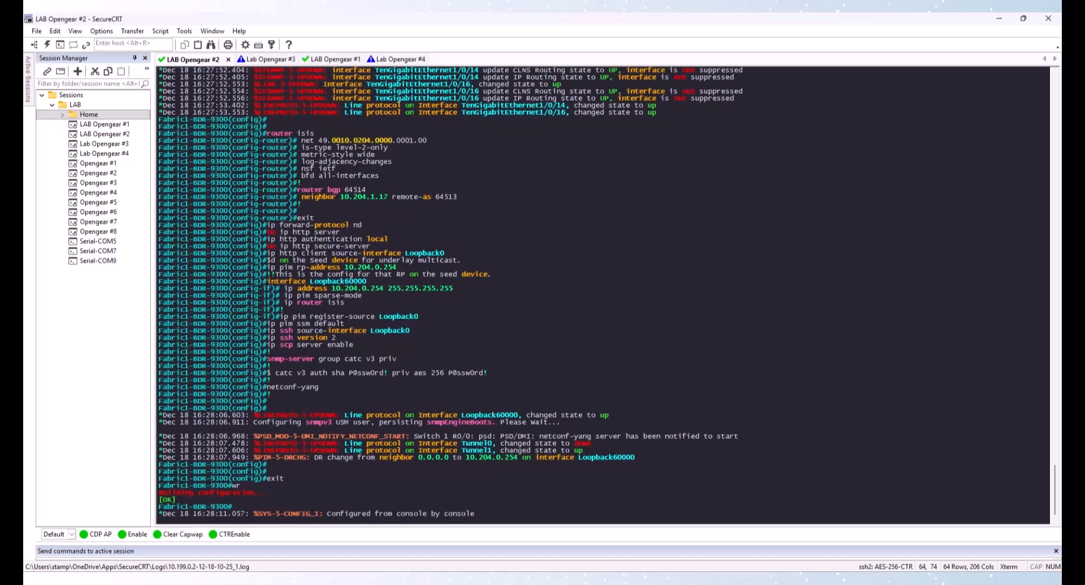
Switch to the Lab Opengear #3 edge switch session and enter privileged and global configuration mode
key(alt+Tab)
click(256, 59)
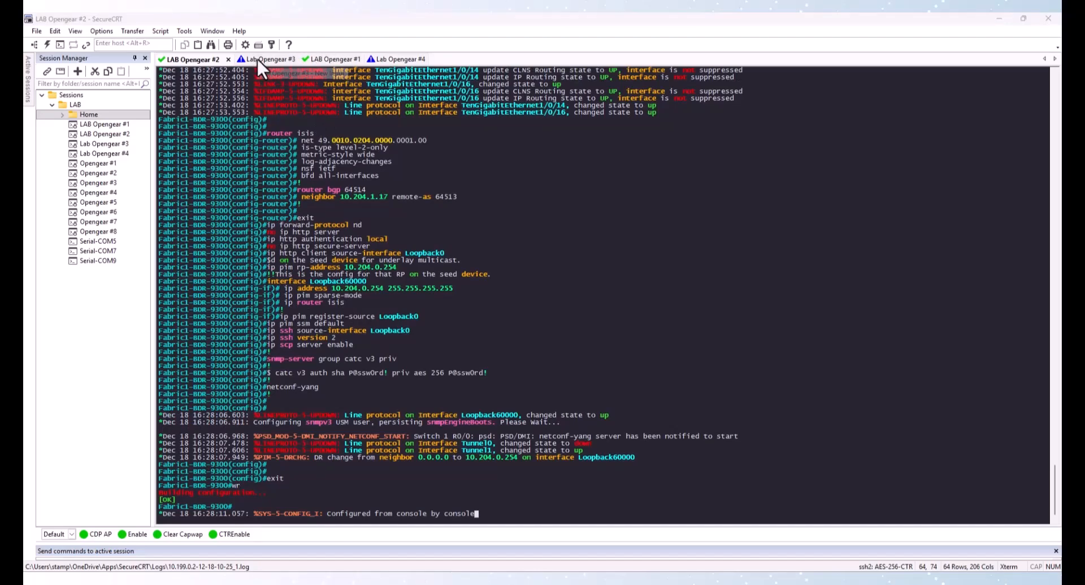
key(Return)
key(Return)
key(Return)
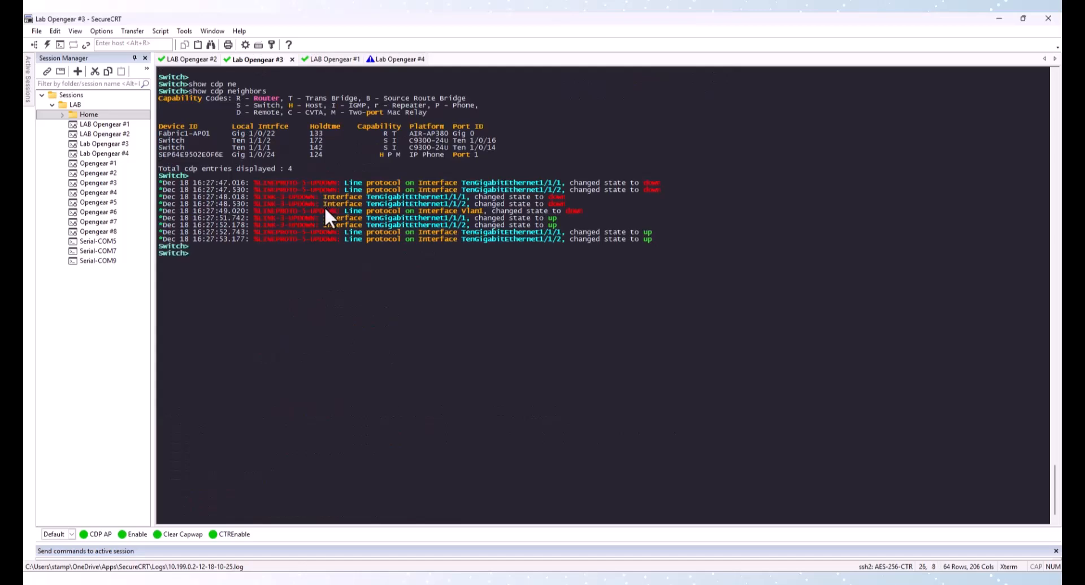
text(en)
key(Return)
text(conf t)
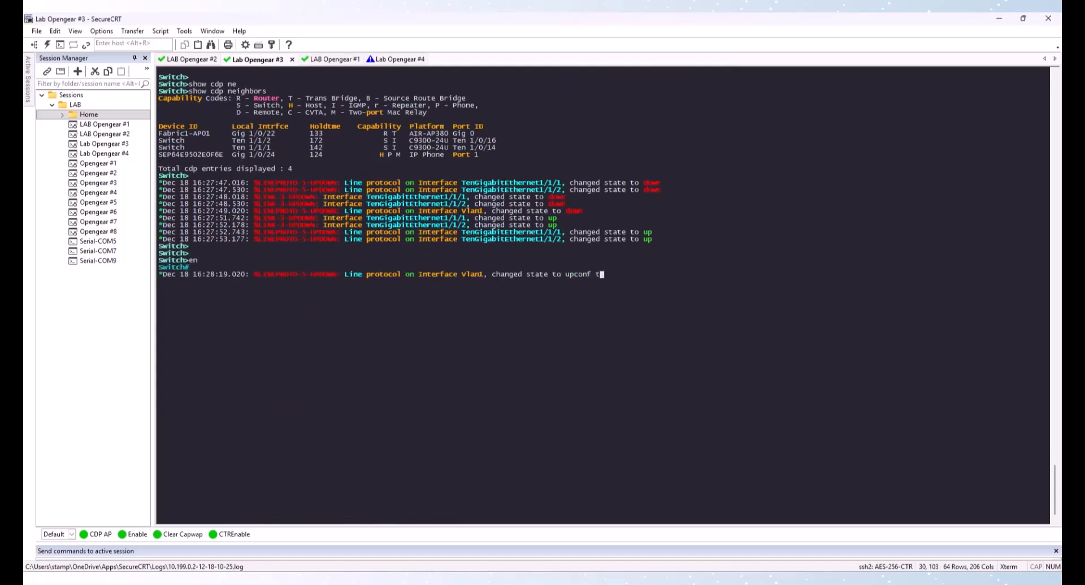
key(Return)
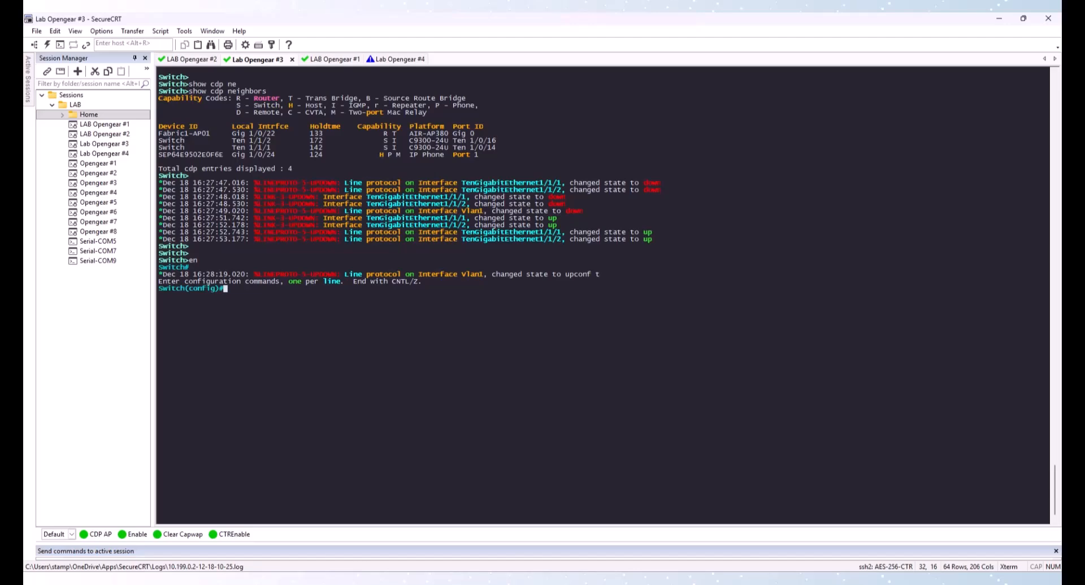
Paste the hostname Fabric1-EDGE-9300, AAA, IP routing, multicast, VTP, archive logging, system MTU and diagnostic commands
click(192, 58)
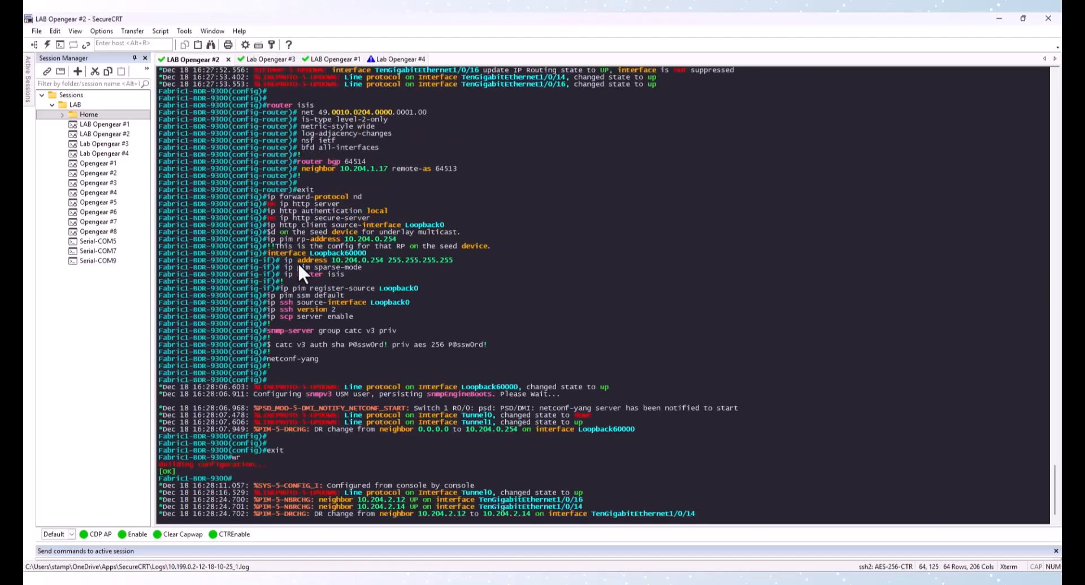
click(265, 59)
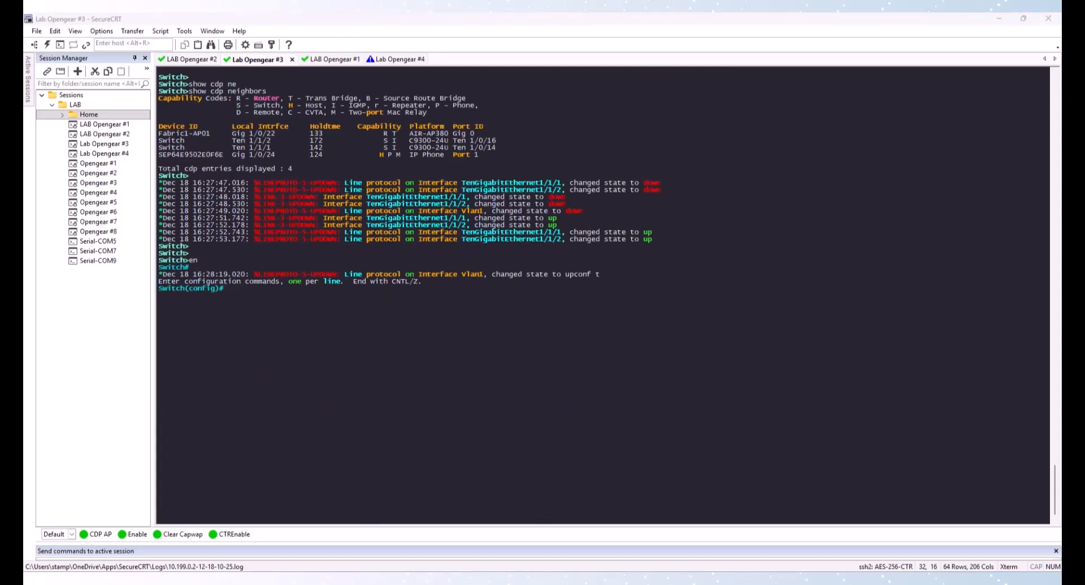
right_click(317, 361)
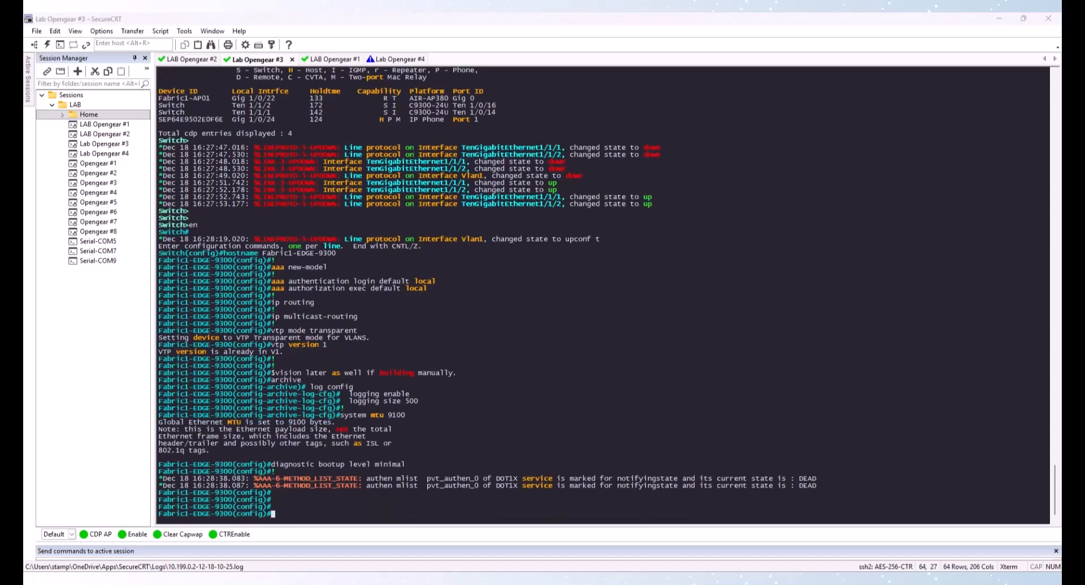
Paste the spanning-tree, enable secret and local user password commands, then the Loopback0 block with 10.204.0.12
right_click(322, 337)
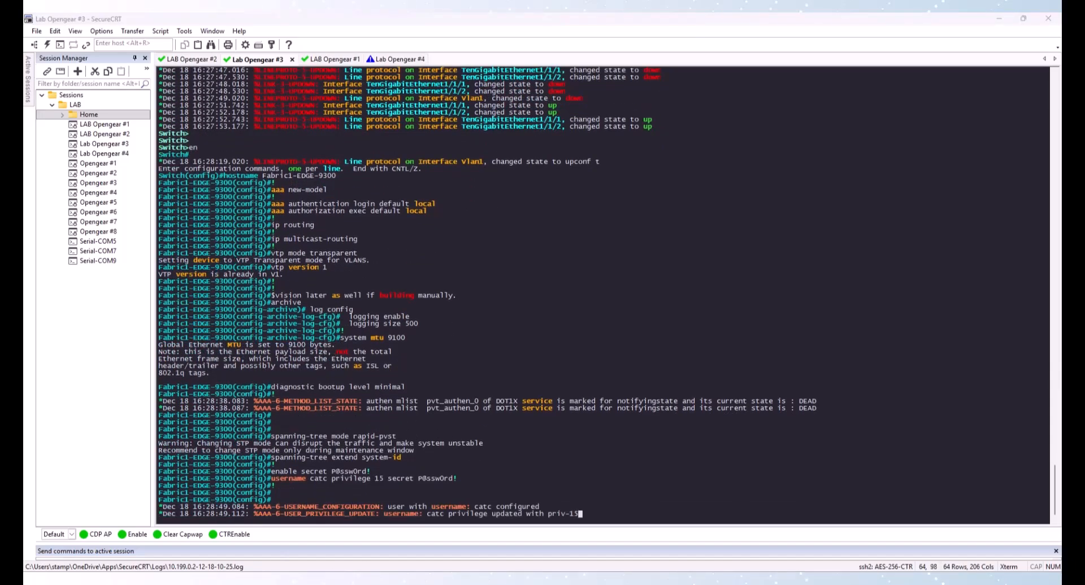
right_click(392, 333)
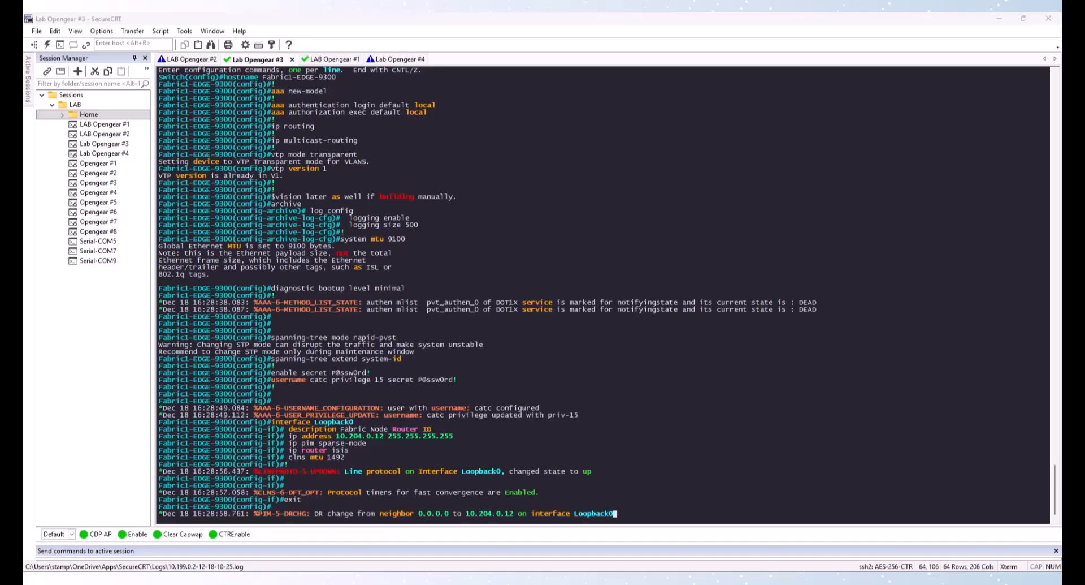
Paste the Te1/1/1 and Te1/1/2 fabric link blocks and the IS-IS block with NET 49.0010.0204.0000.0002.00
click(429, 330)
right_click(429, 331)
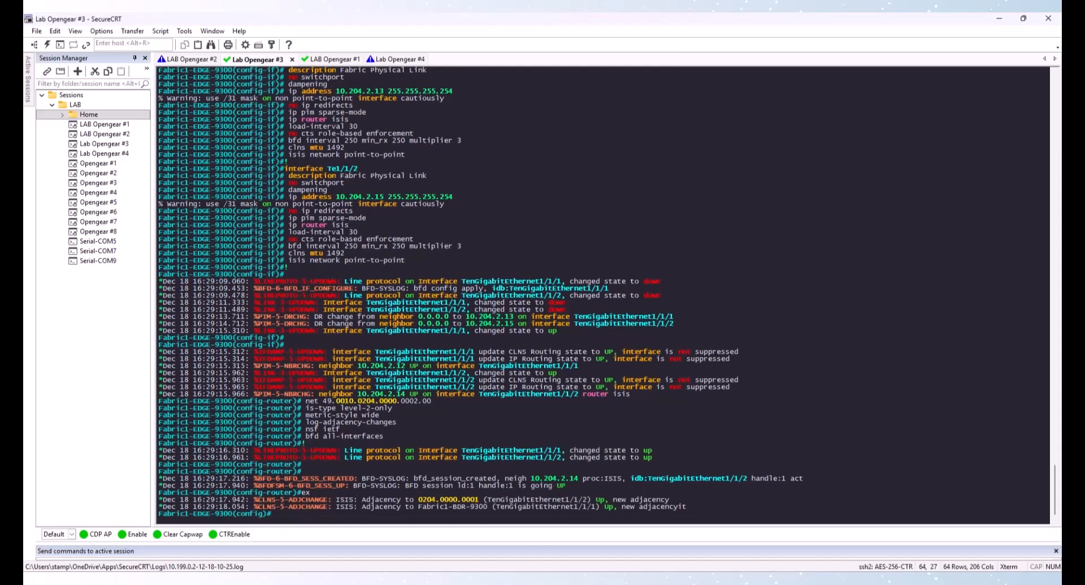
Paste the HTTP, PIM RP, SSH, SNMPv3 user passwords and NETCONF-YANG commands on the edge switch and exit configuration mode
key(alt+Tab)
right_click(273, 358)
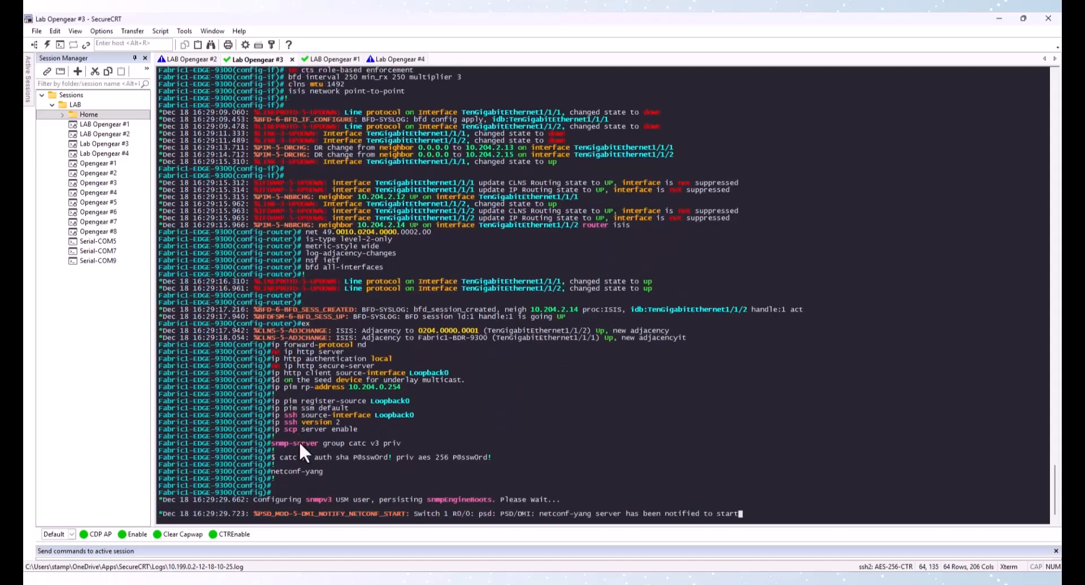
text(exi)
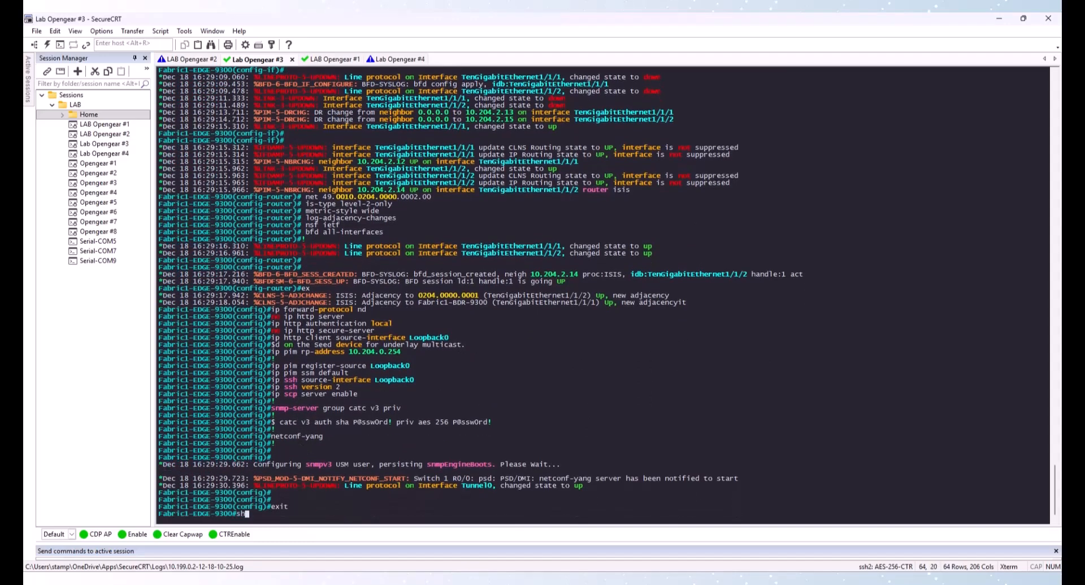
text(t)
key(Return)
Display the edge switch's IS-IS neighbors
text(show isis nei)
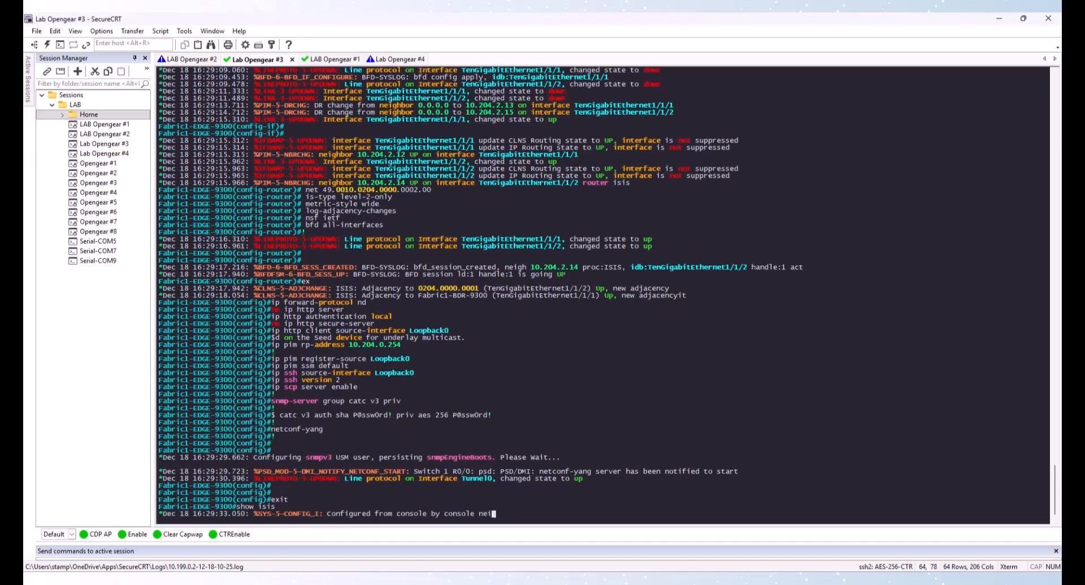
key(Tab)
key(Return)
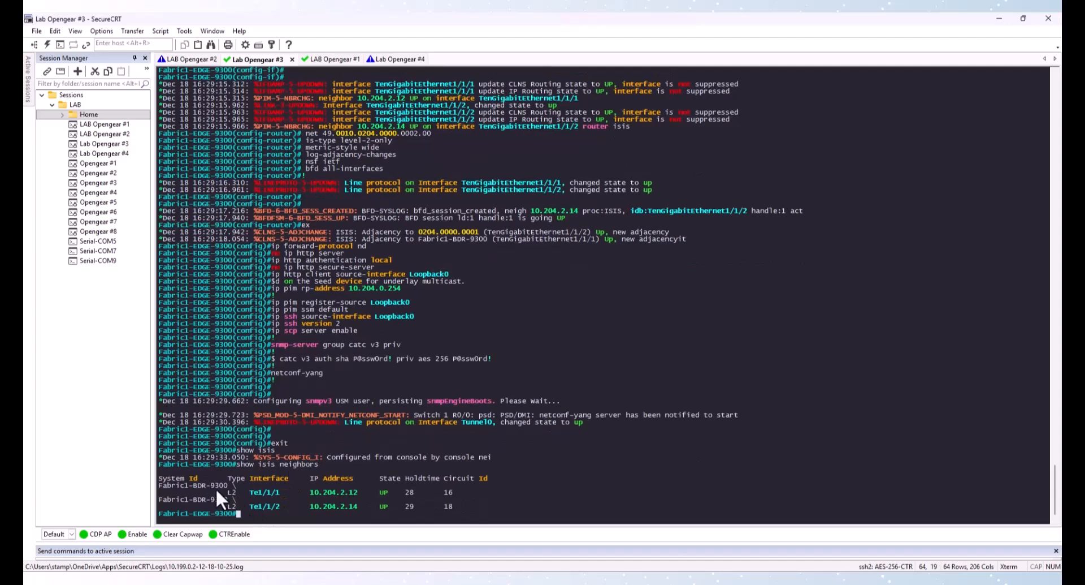
drag(208, 486, 294, 502)
Save the edge switch's running configuration
click(300, 403)
text(wr)
key(Return)
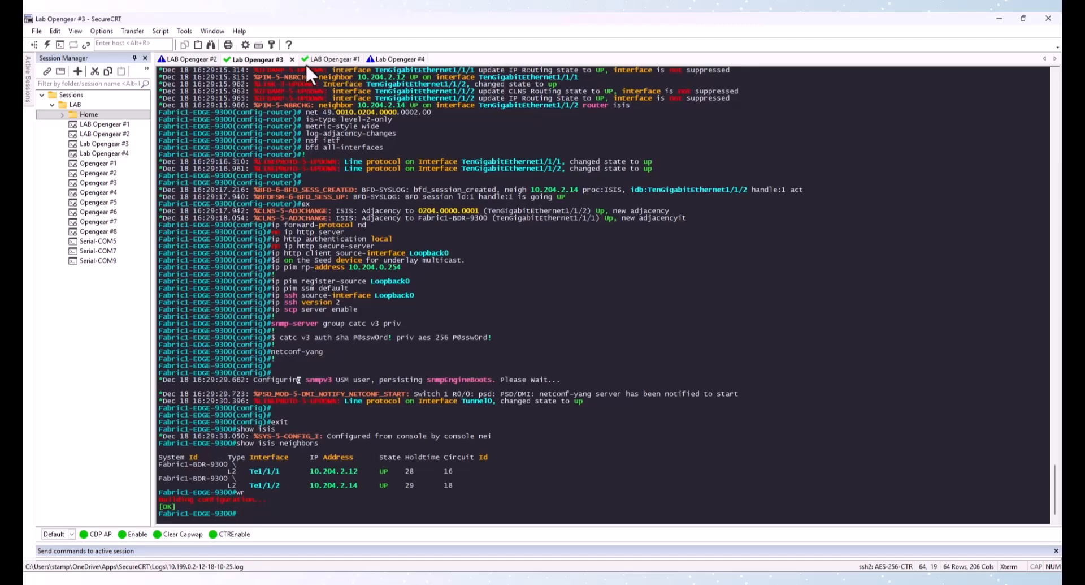
Switch to the LAB Opengear #1 session and enter global configuration mode
click(319, 59)
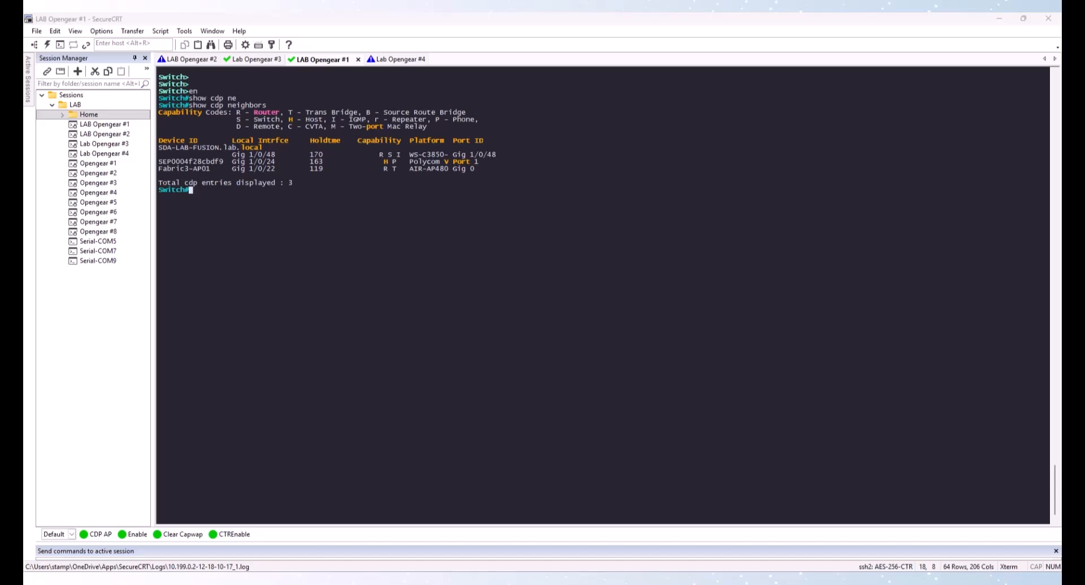
click(352, 250)
text(conf t)
key(Return)
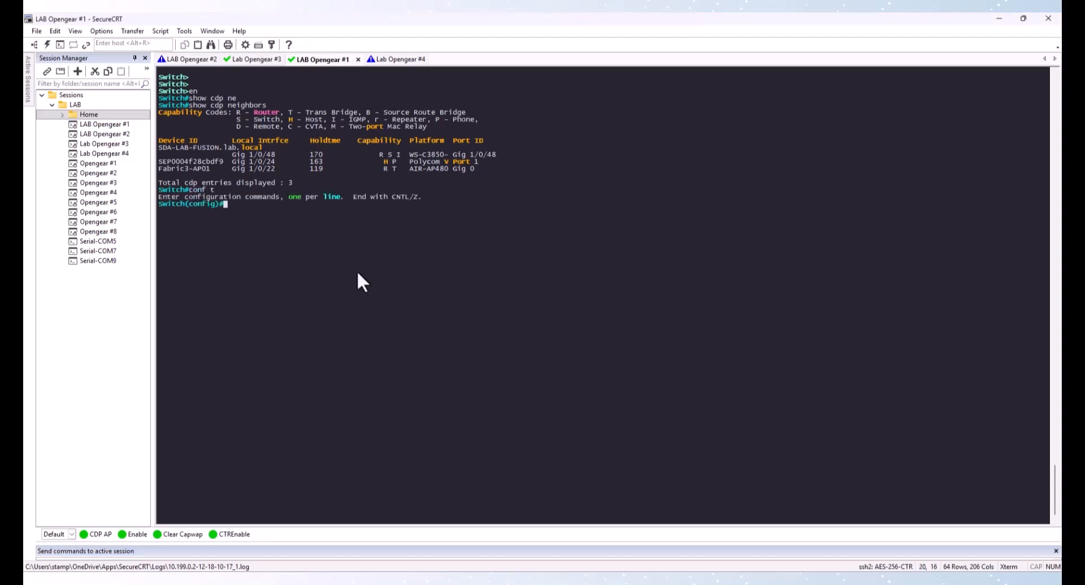
Paste the Fabric2-9300 base configuration: hostname, AAA, routing, VTP, archive, MTU, spanning-tree, enable secret and local user password
right_click(354, 270)
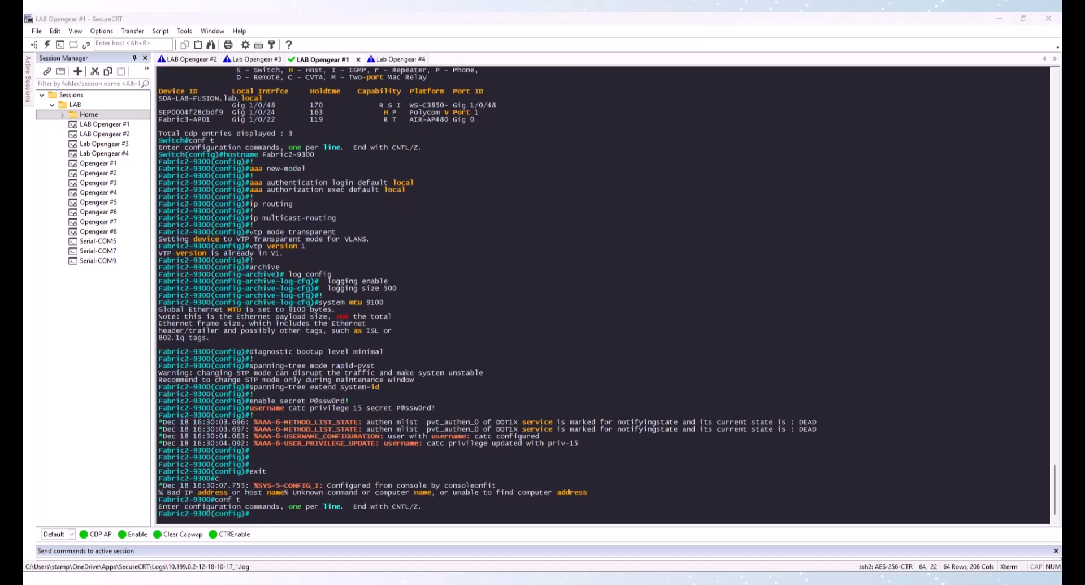
click(341, 317)
text(o)
key(BackSpace)
Paste the Loopback0 block with 10.212.0.1, then the Gi1/0/48 fusion link, IS-IS and BGP 64516 sections
right_click(317, 349)
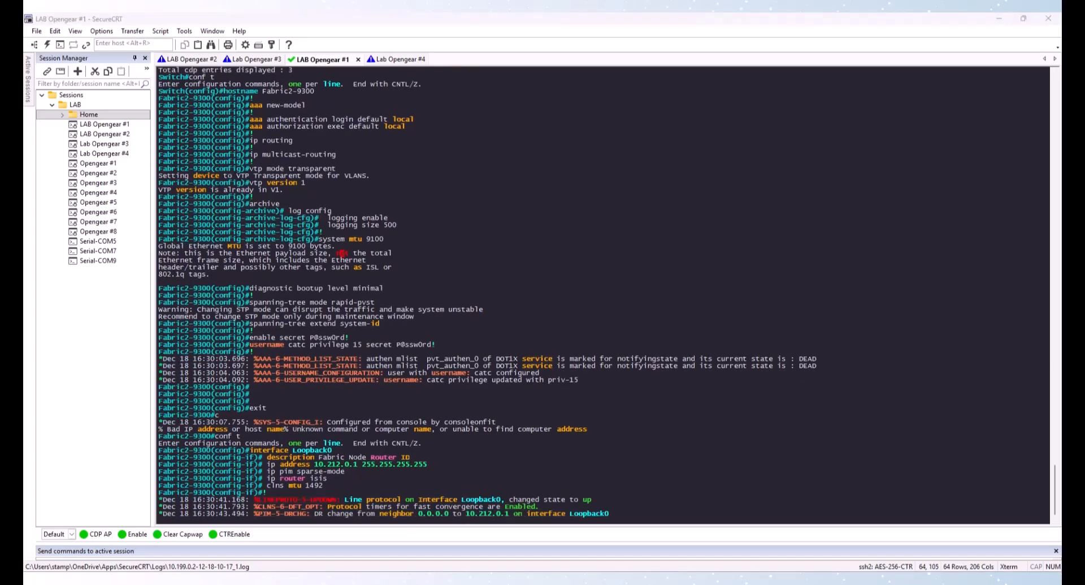
right_click(450, 330)
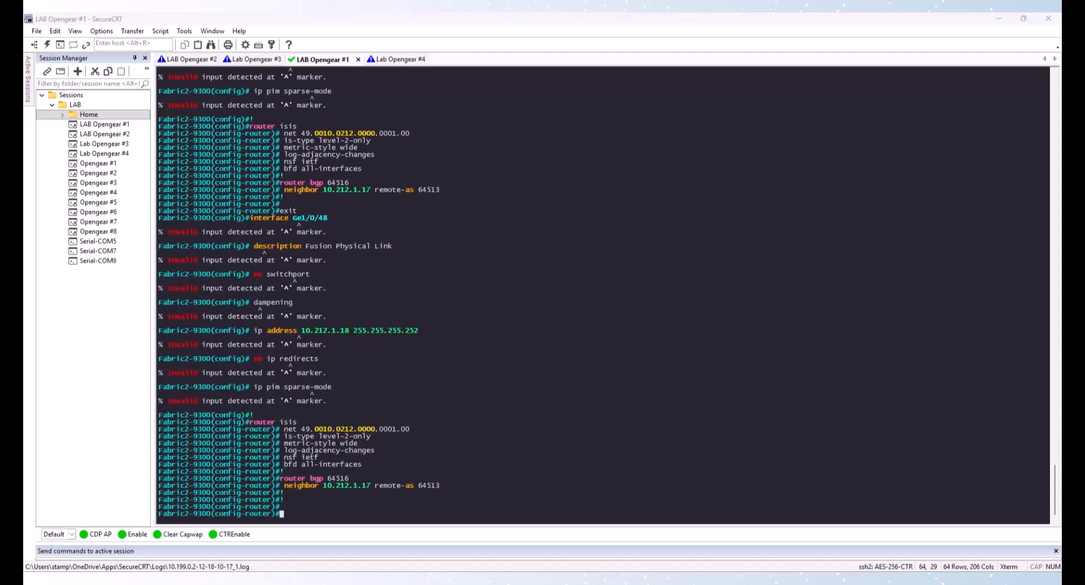
click(376, 325)
right_click(388, 365)
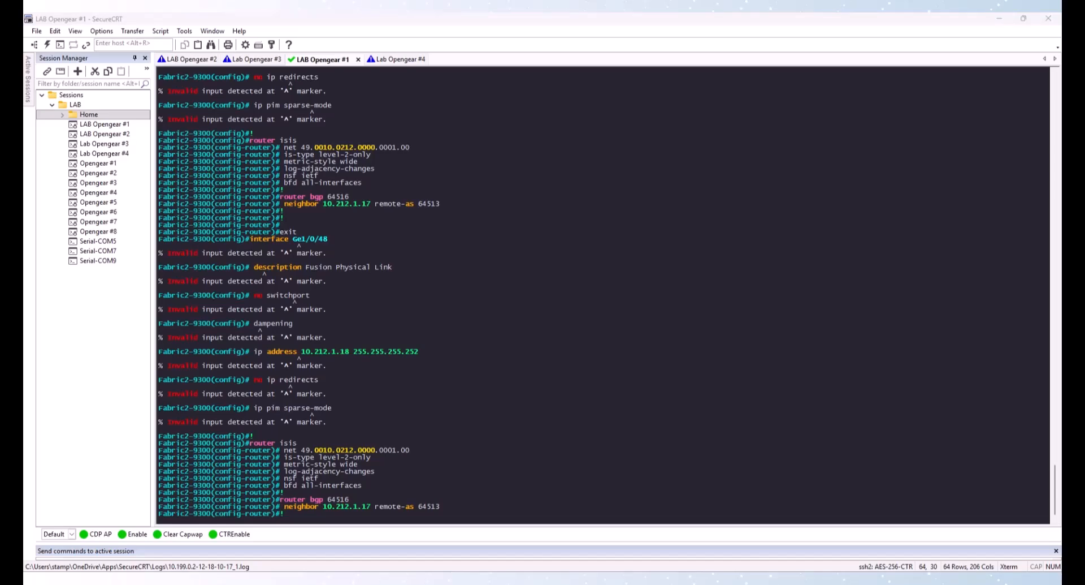
Re-paste the G1/0/48 fusion link with 10.212.1.18 255.255.255.252, the IS-IS block and BGP neighbor 10.212.1.17 remote-as 64513
click(433, 352)
key(Return)
key(Return)
right_click(432, 352)
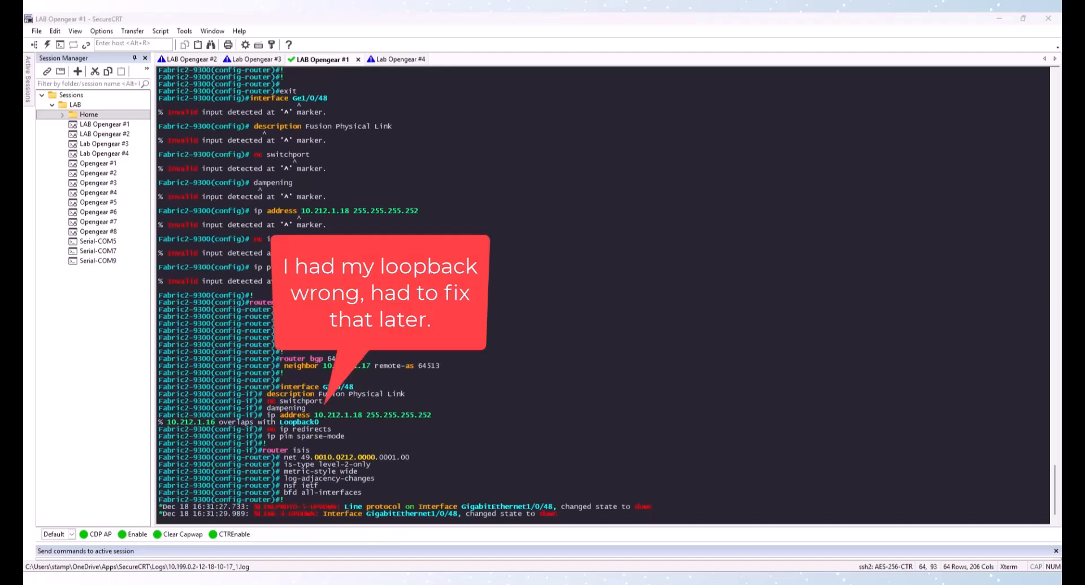
click(388, 362)
key(Return)
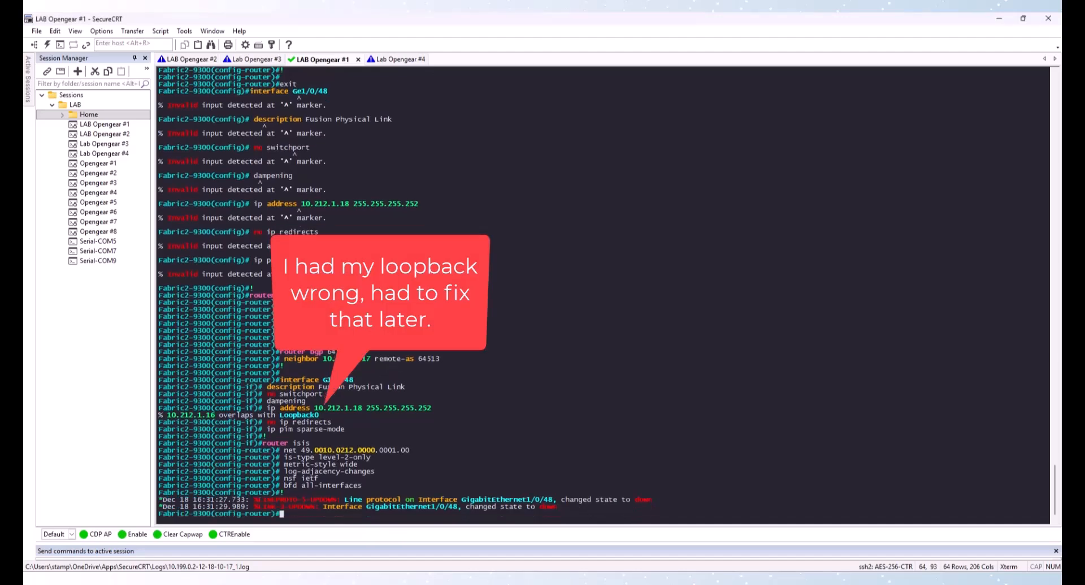
right_click(390, 363)
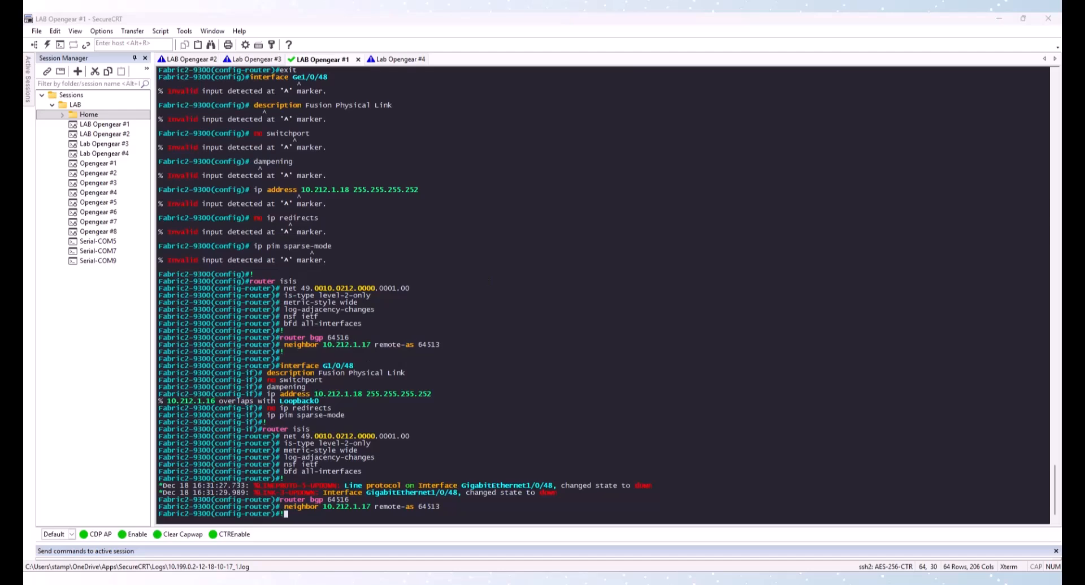
Paste the HTTP, PIM RP 10.212.0.254, Loopback60000, SSH, SNMPv3 user passwords and NETCONF-YANG commands and save the configuration
click(467, 355)
right_click(467, 356)
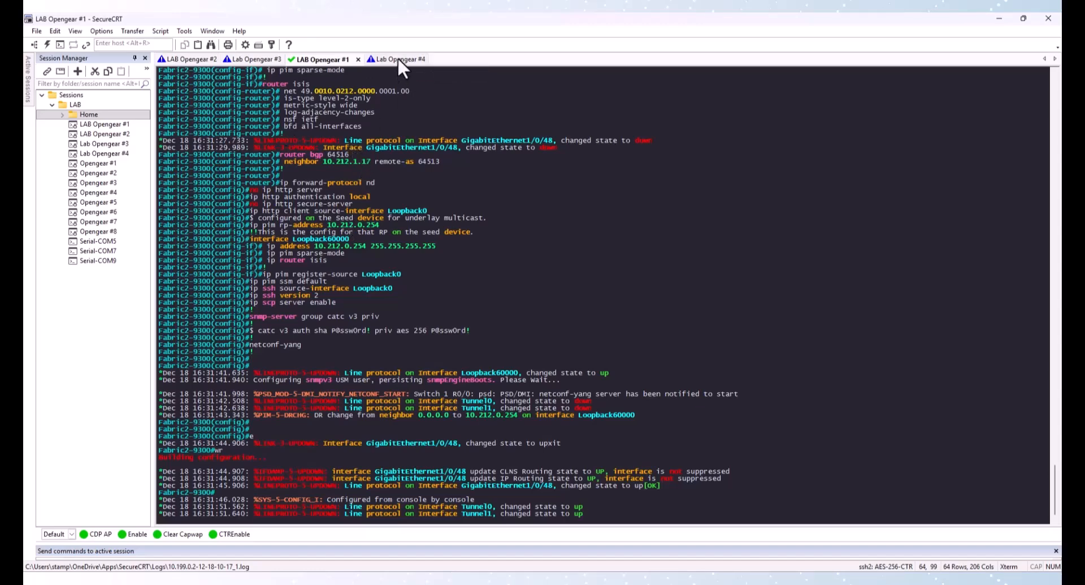
In the Lab Opengear #4 fusion switch session, review the CDP neighbors and show the running configuration of interface g 1/0/48
click(395, 59)
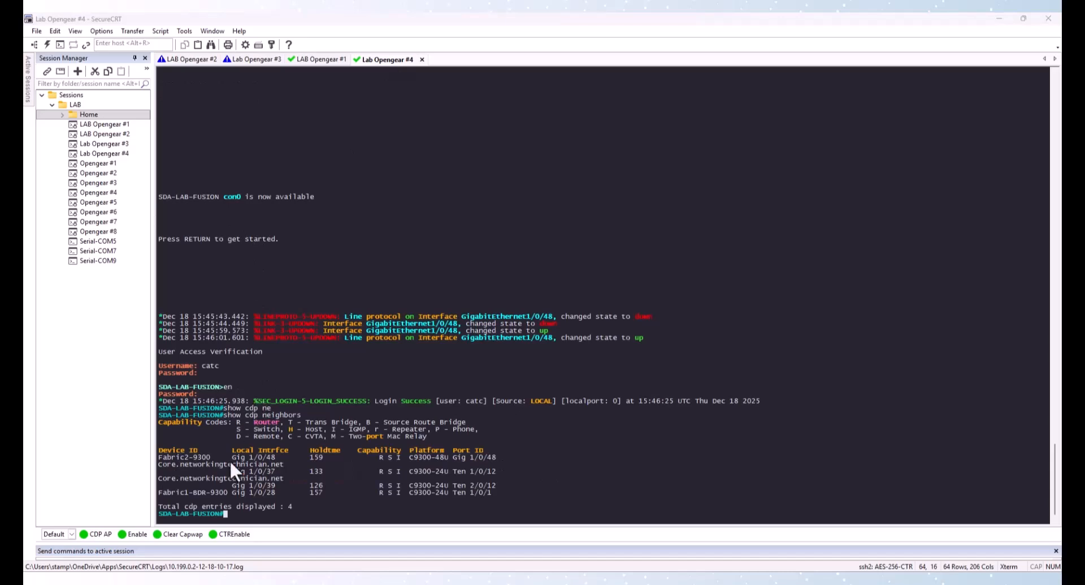
drag(164, 457, 209, 454)
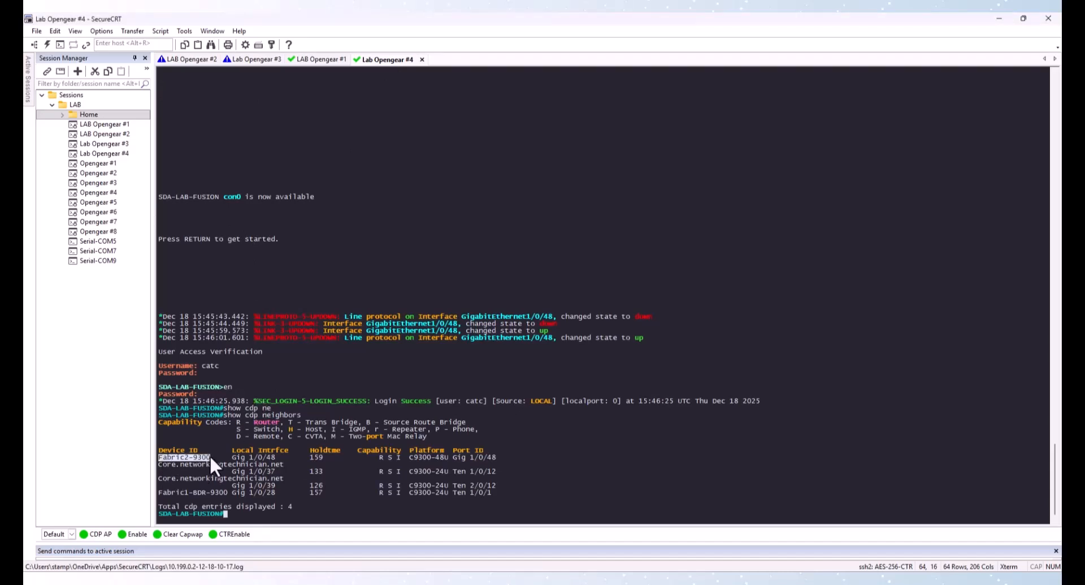
drag(168, 492, 229, 492)
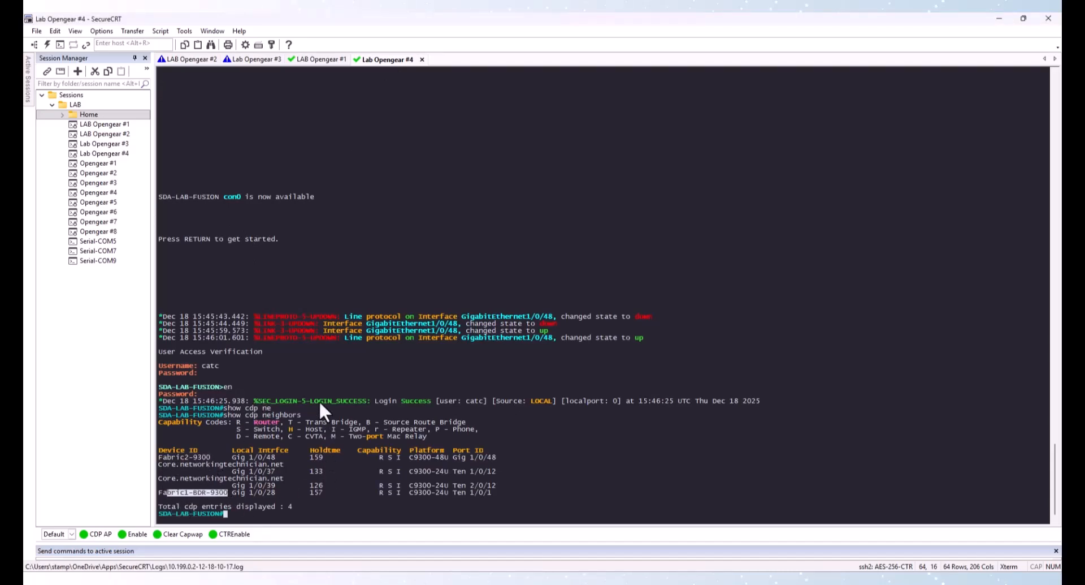
drag(236, 457, 262, 457)
click(242, 497)
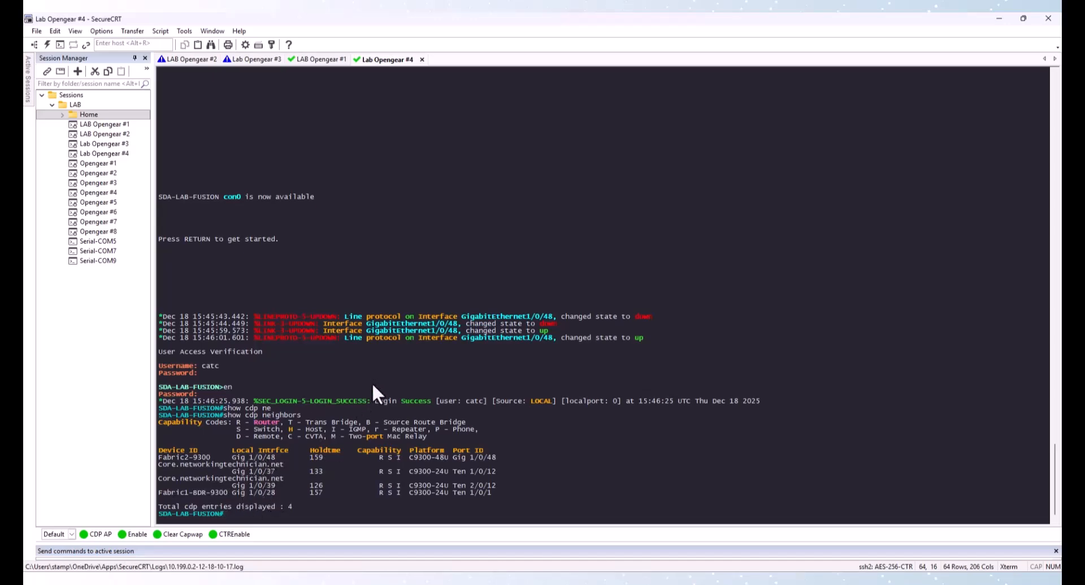
text(show run int g 1/0/48)
key(Return)
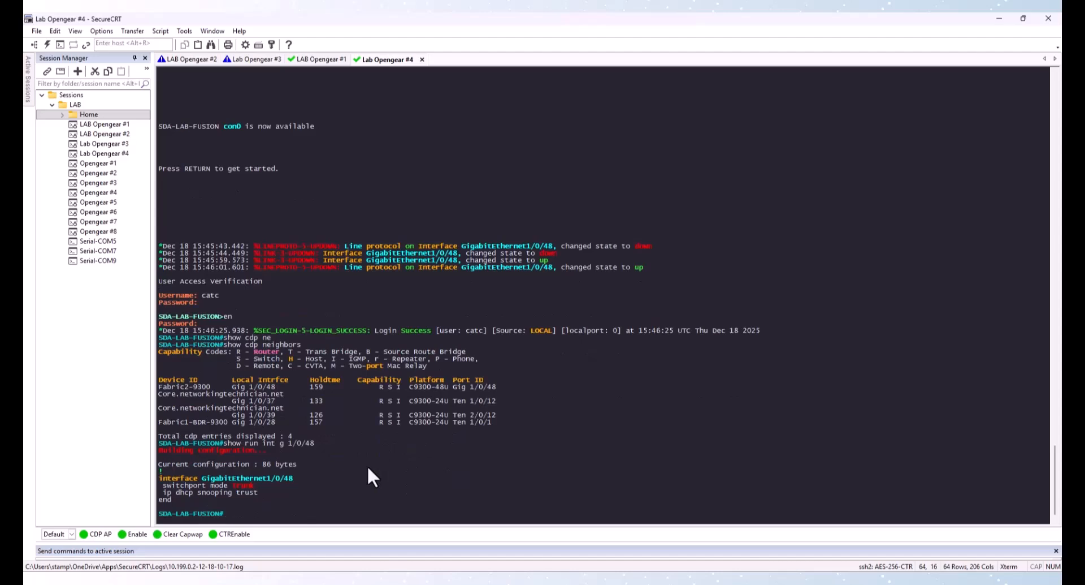
Show the running configuration of interface Gi1/0/28 on the fusion switch
key(Up)
key(BackSpace)
key(BackSpace)
key(BackSpace)
key(BackSpace)
key(BackSpace)
key(BackSpace)
text(2/0)
key(BackSpace)
key(BackSpace)
key(BackSpace)
text(1/0/28)
key(Return)
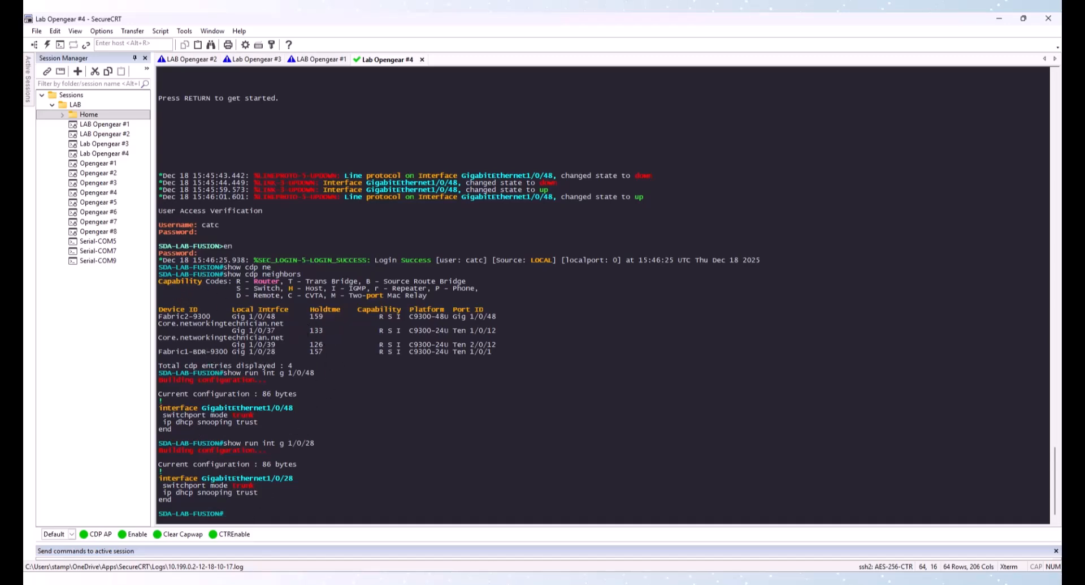
Enter configuration mode and reset interfaces G1/0/48 and G1/0/28 to their default configuration
click(279, 279)
text(conf t)
key(Return)
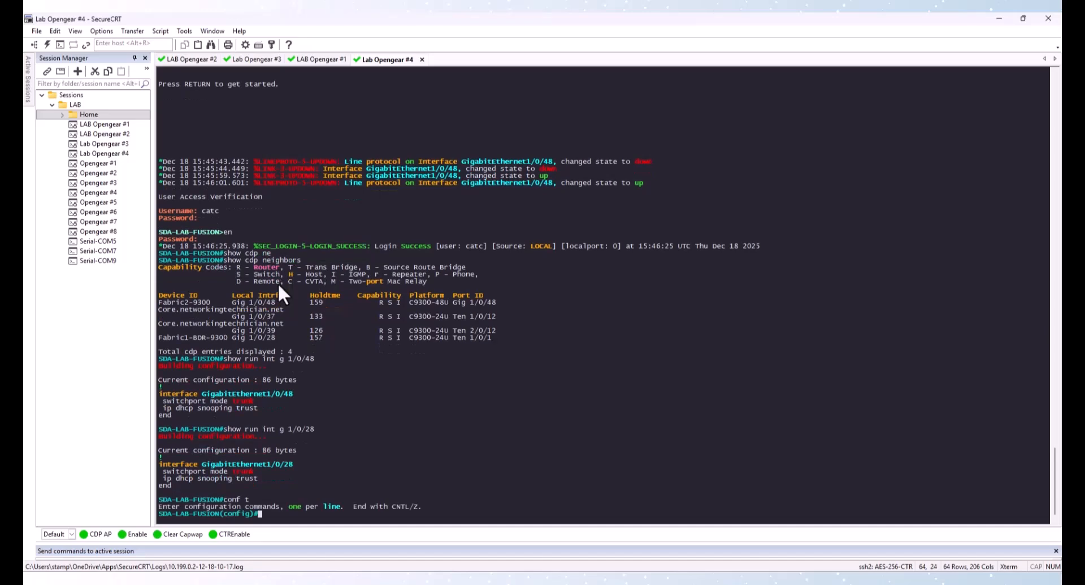
right_click(277, 309)
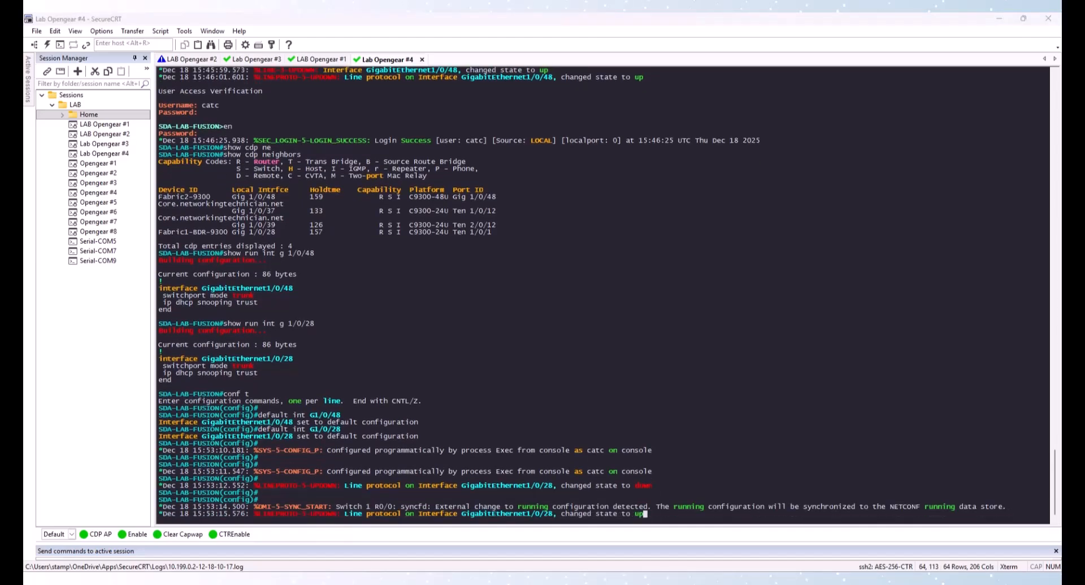
click(365, 364)
key(Return)
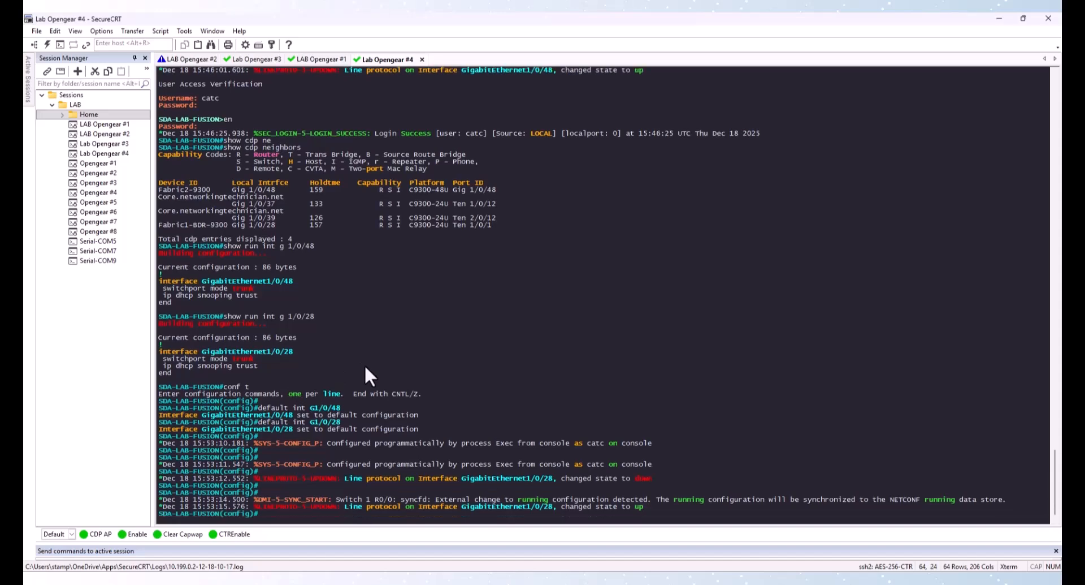
Make G1/0/28 a routed port with 10.204.1.17 255.255.255.252 and G1/0/48 with 10.212.1.17 255.255.255.252, both enabled
key(Return)
right_click(364, 364)
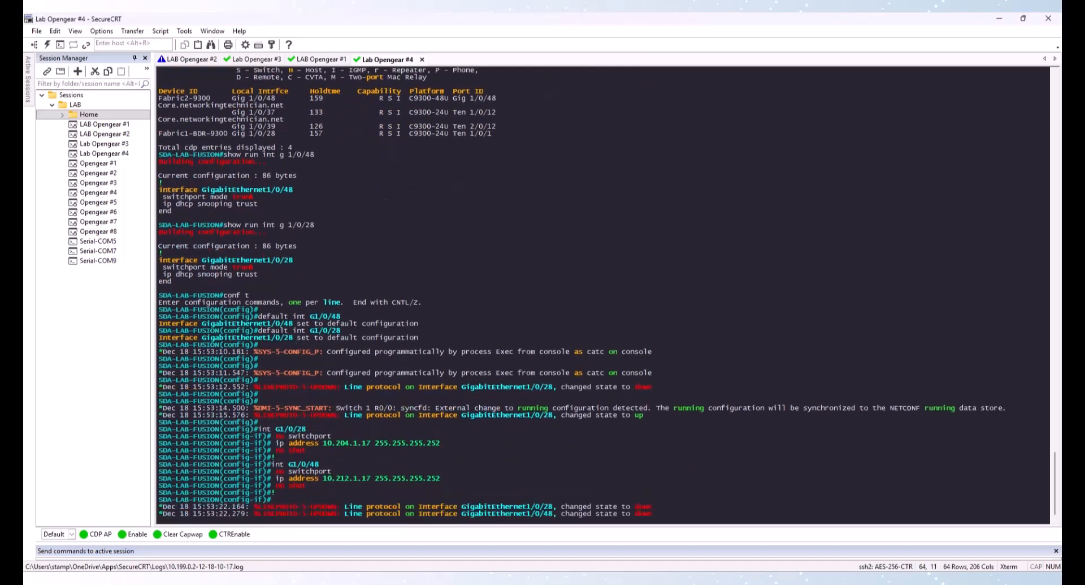
text(exit)
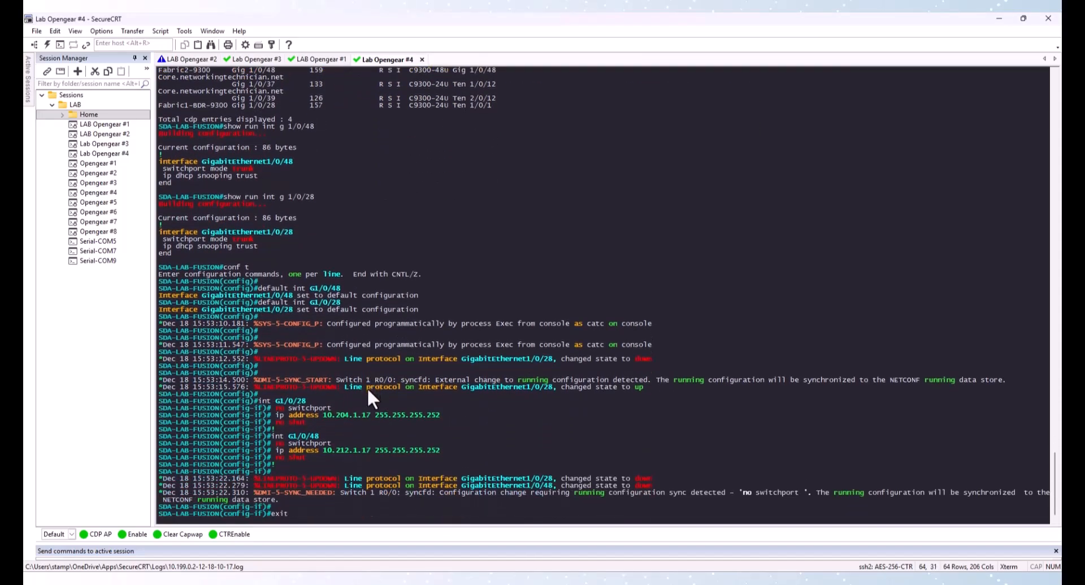
key(Return)
Configure router BGP 64513 with neighbors 10.204.1.18 remote-as 64514 and 10.212.1.18 remote-as 64516, then leave configuration mode
key(alt+Tab)
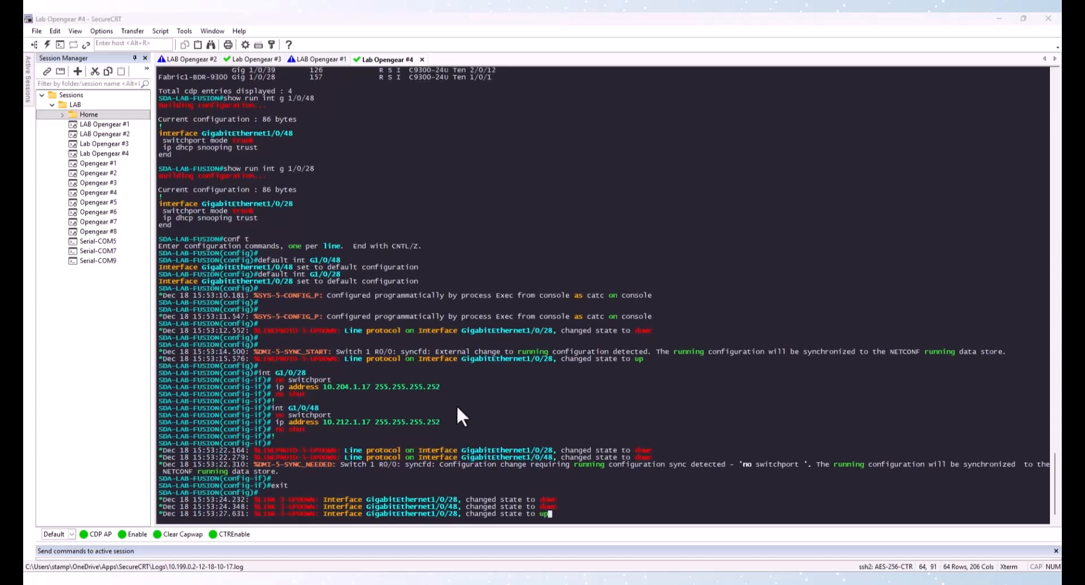
click(459, 404)
key(Return)
key(Return)
key(Return)
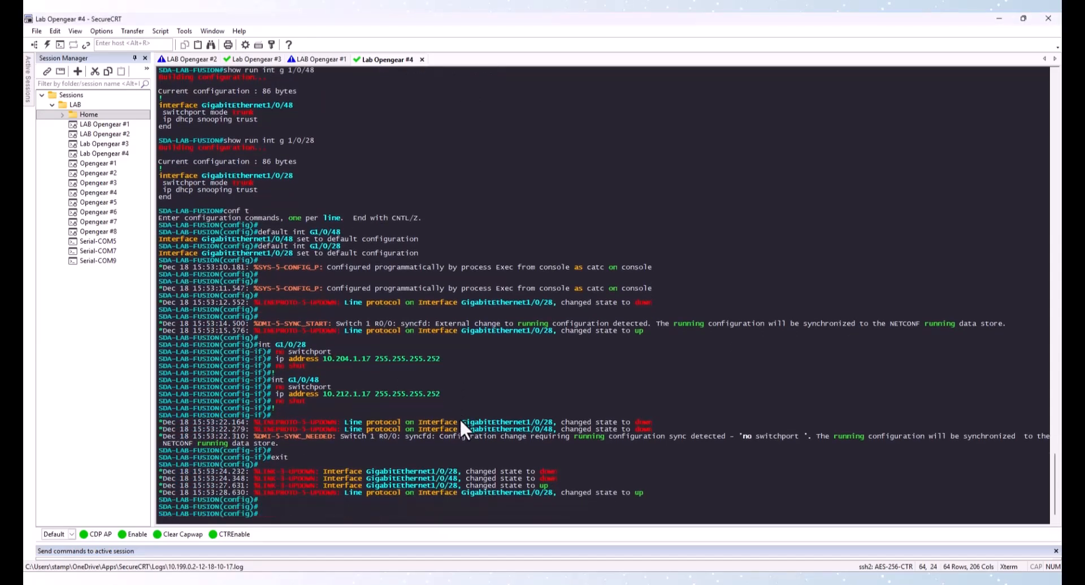
right_click(436, 383)
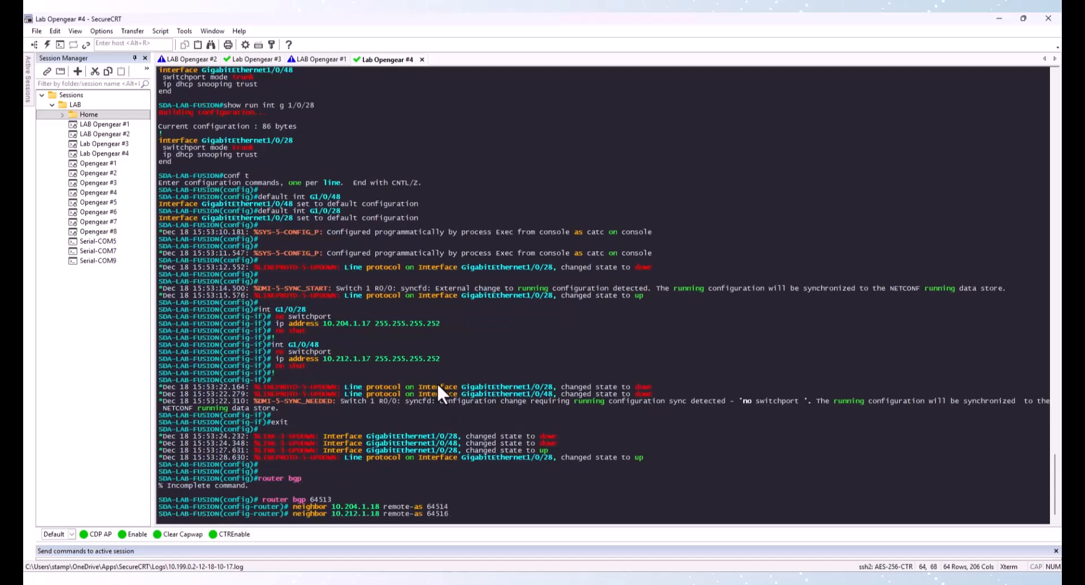
key(Return)
text(exit)
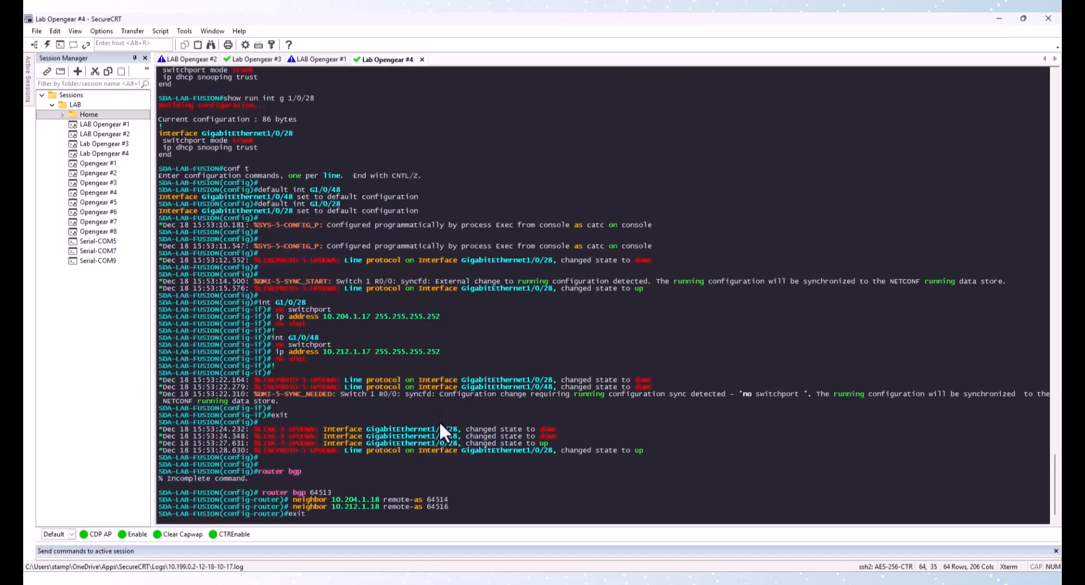
key(Return)
text(ex)
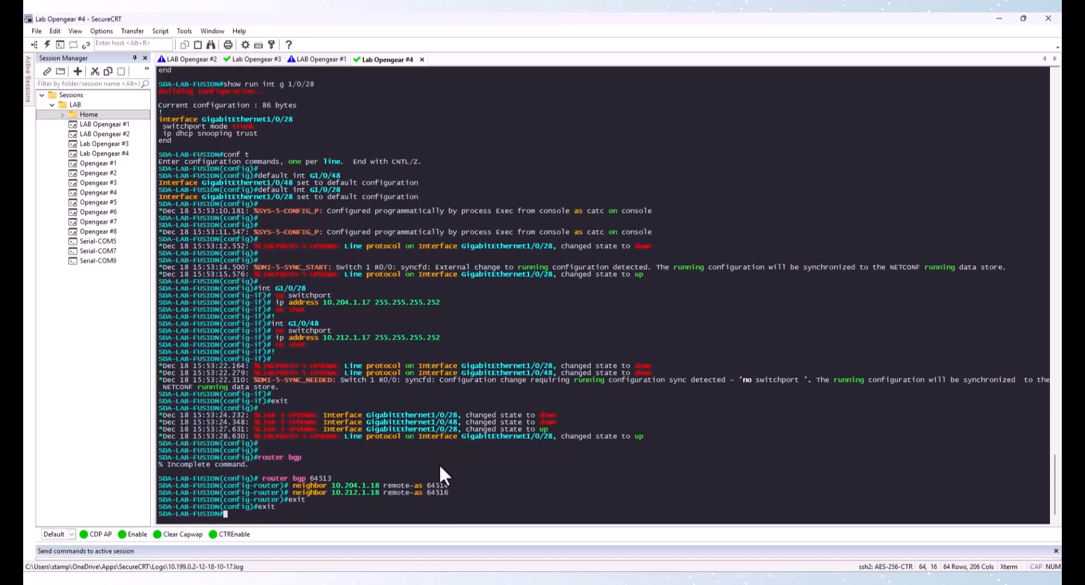
text(it)
key(Return)
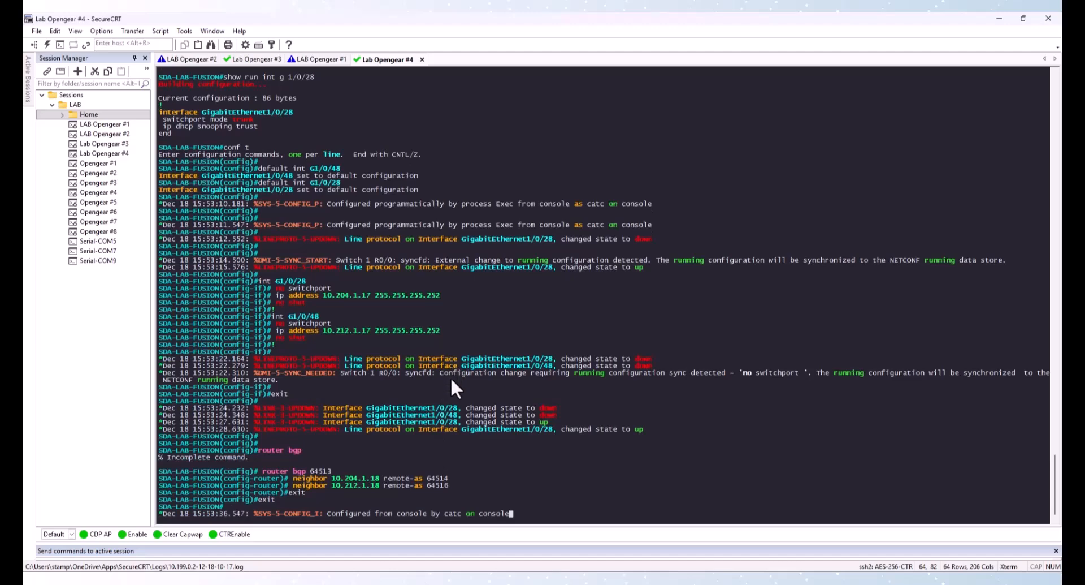
Ping the Fabric1 border link address 10.204.1.18 from the fusion switch
key(Return)
key(Return)
key(Return)
text(ping 10.2)
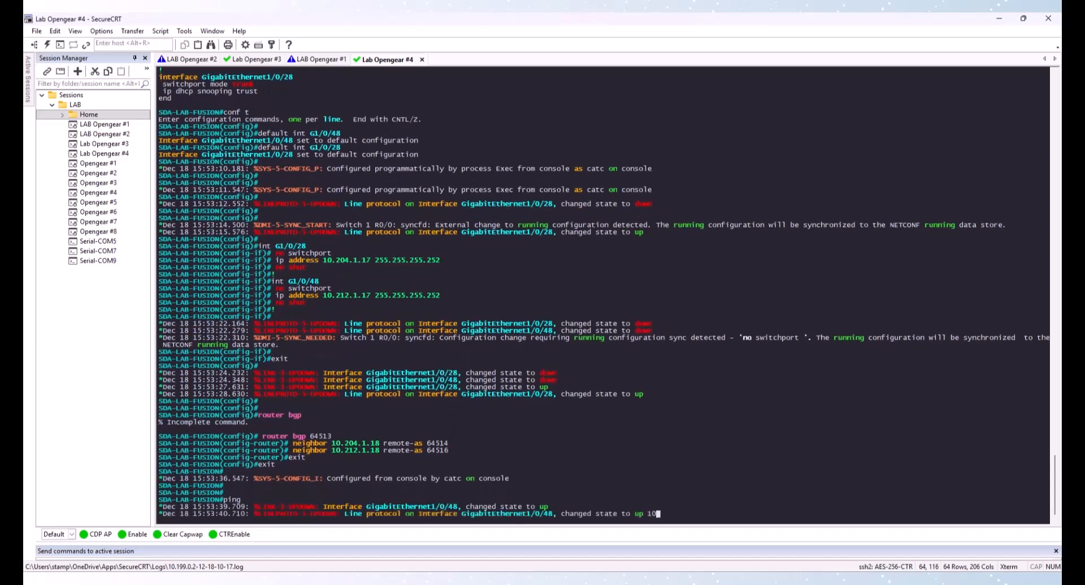
text(04.1.18)
key(Return)
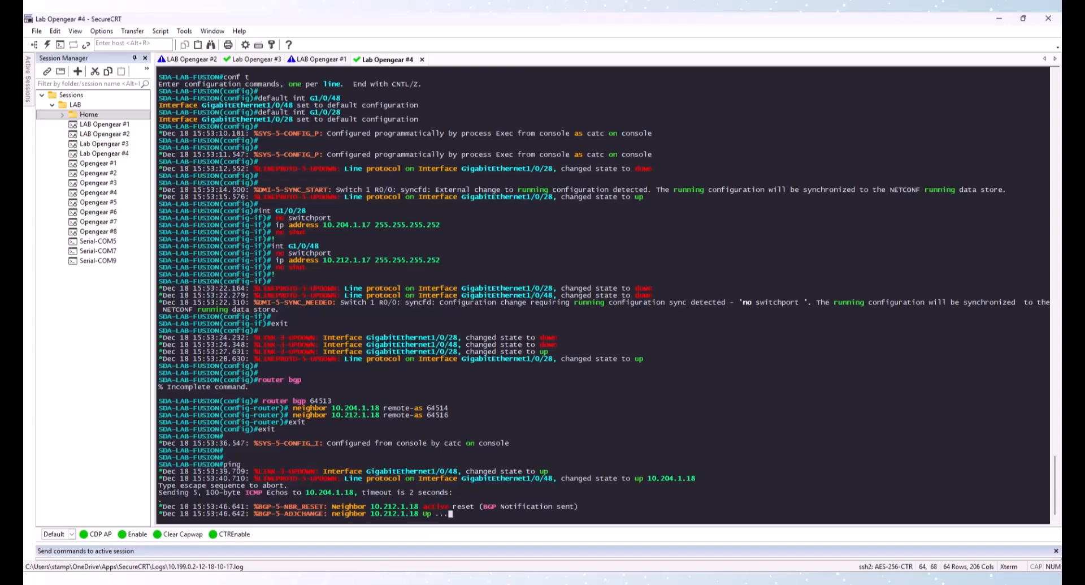
Repeat the ping from the fusion switch with an edited destination address
text(ping 10.204.1.18)
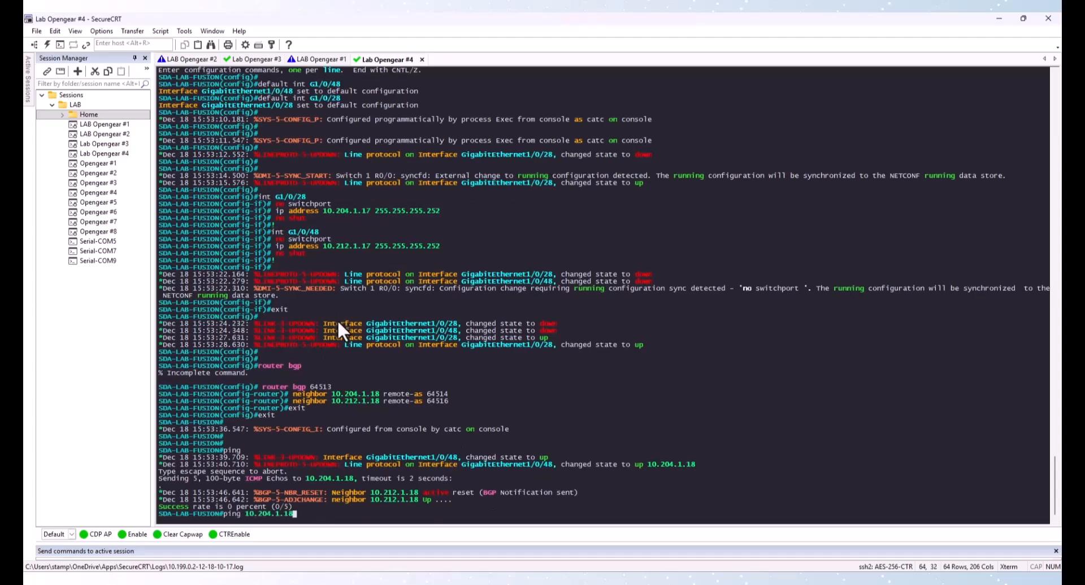
key(Left)
key(BackSpace)
key(BackSpace)
text(12)
key(Return)
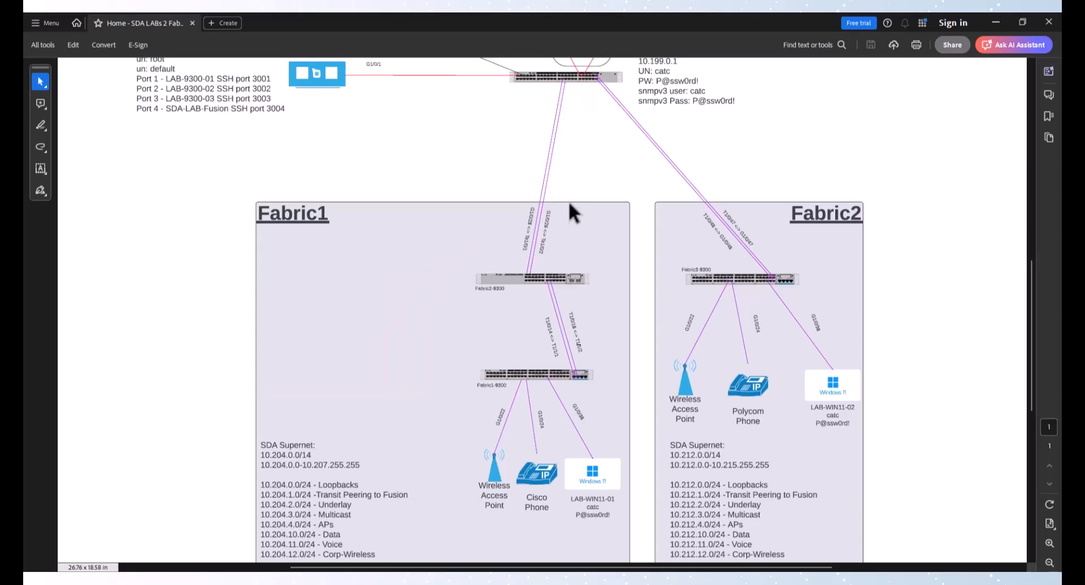
Review the BGP neighbor summary rows for the two fabric neighbors on the fusion switch
click(998, 22)
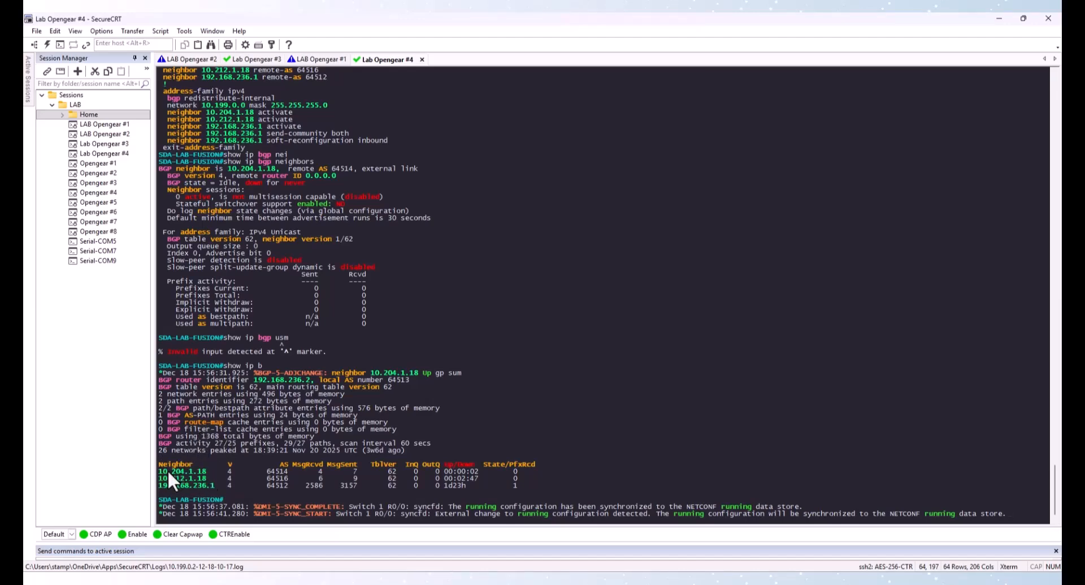
drag(161, 470, 531, 476)
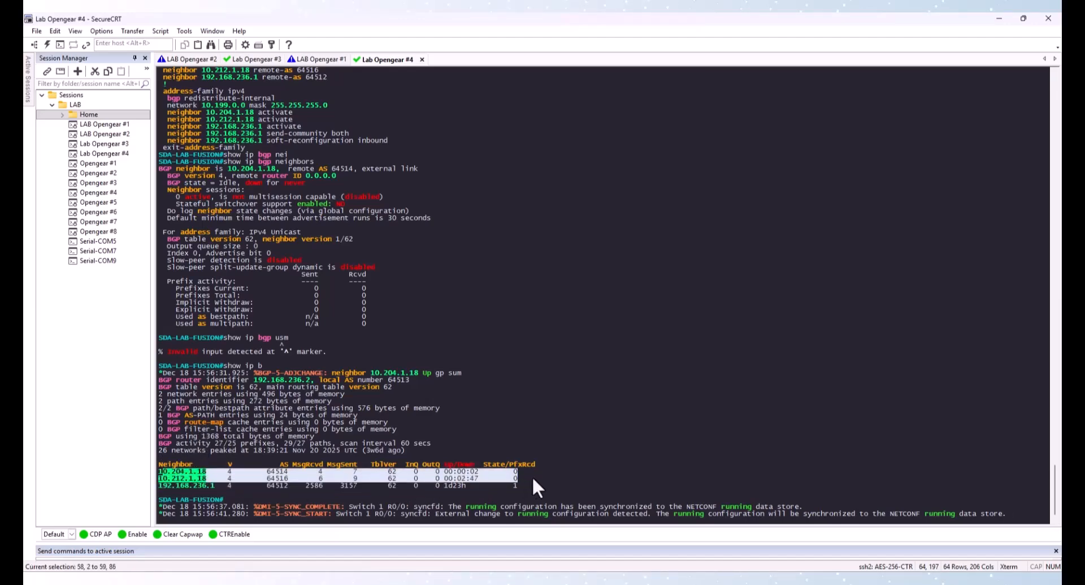
click(553, 343)
key(Return)
key(Return)
key(Return)
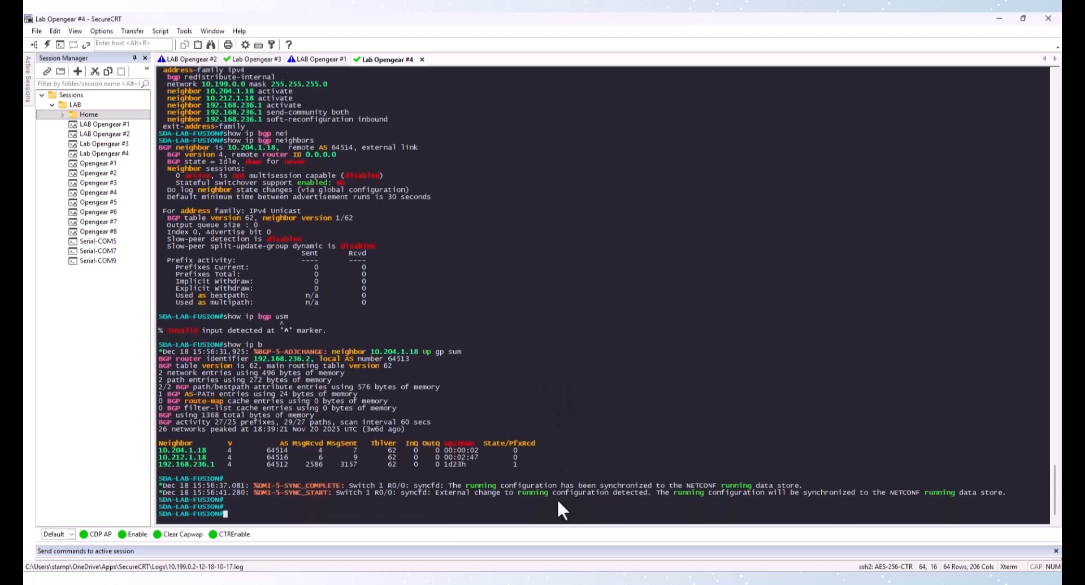
text(show i)
In the Lab Opengear #2 Fabric1 border session, display and review the IP routing table
click(188, 59)
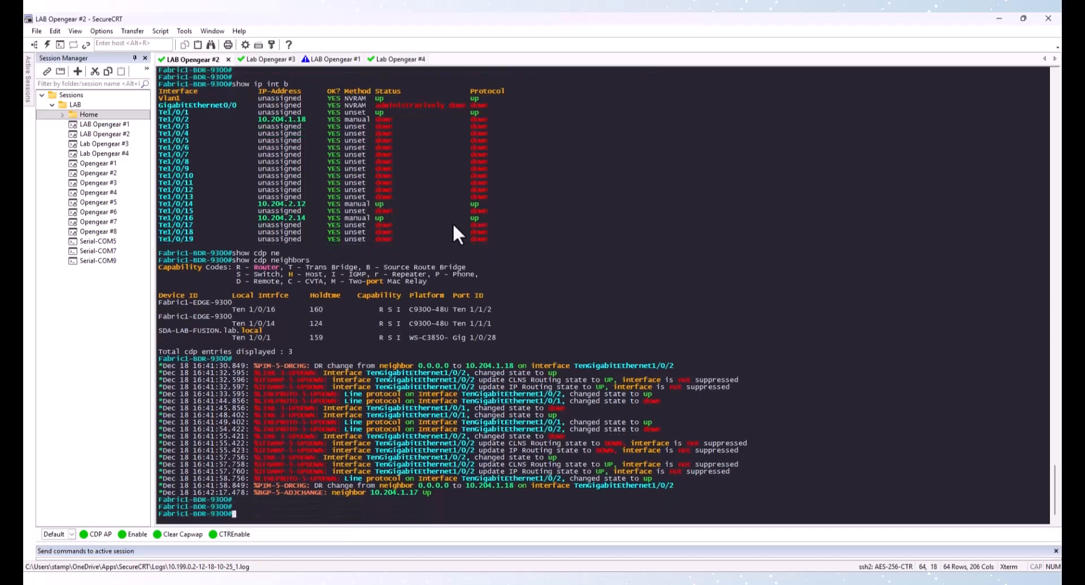
text(show ip route)
key(Return)
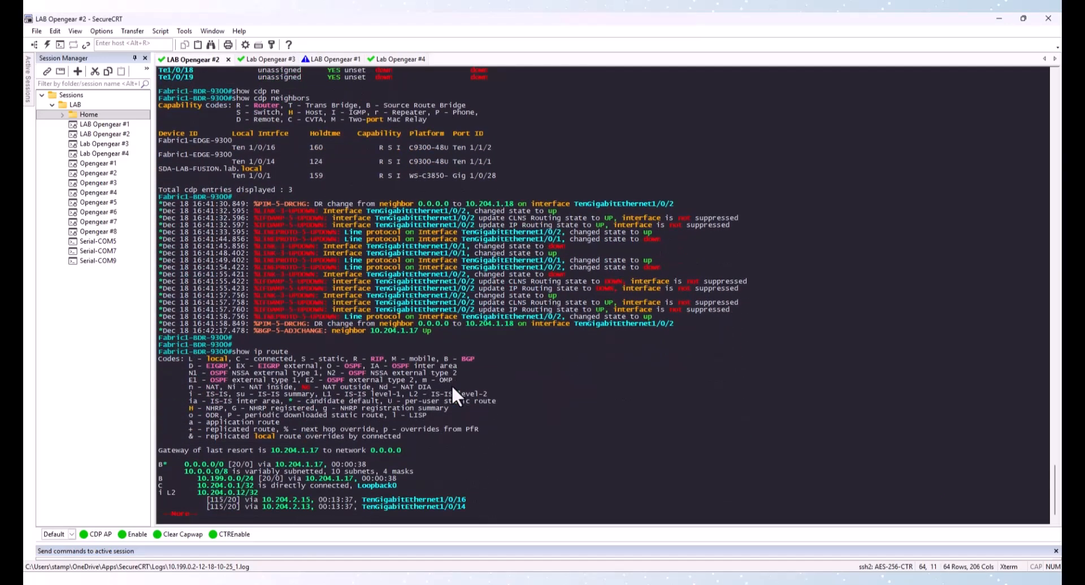
drag(160, 464, 279, 468)
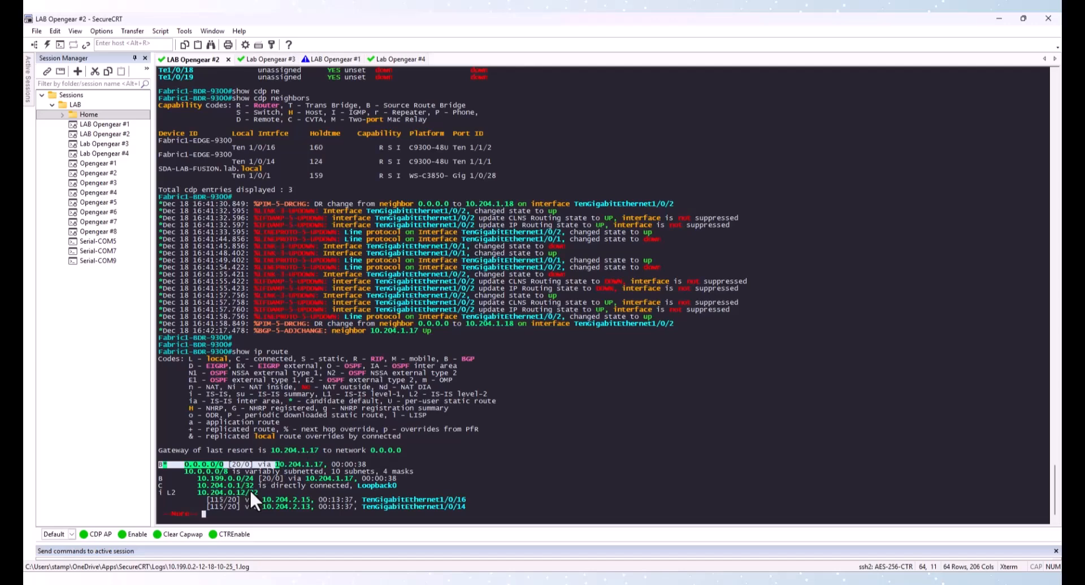
key(space)
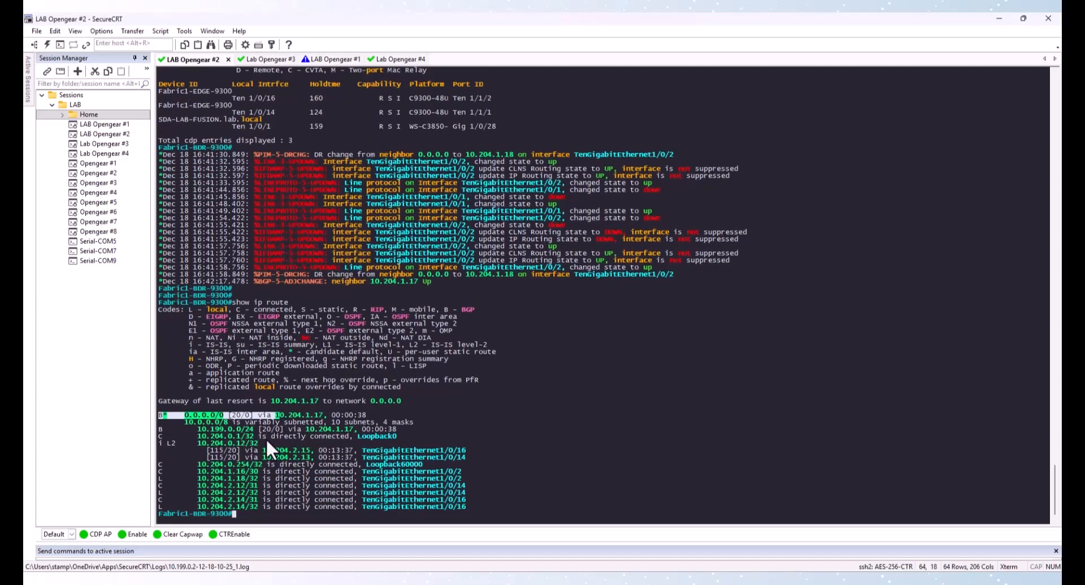
drag(199, 429, 251, 426)
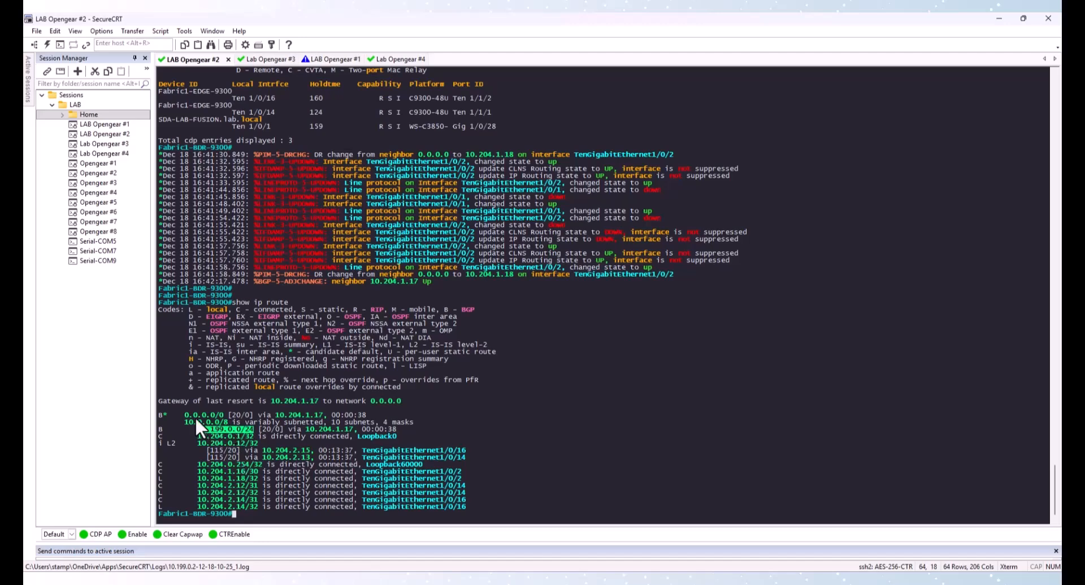
drag(185, 413, 257, 443)
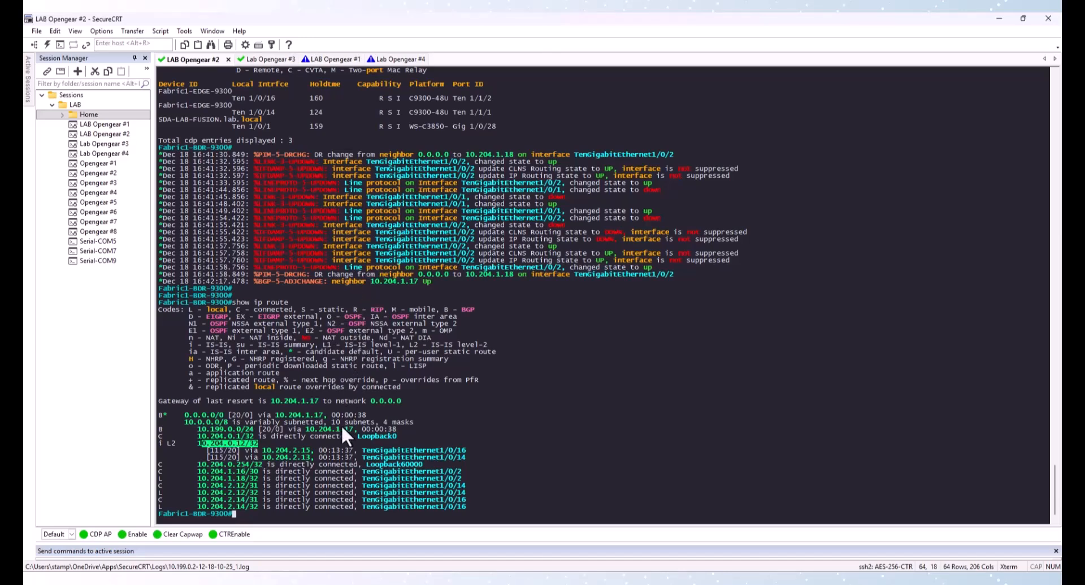
Ping 8.8.8.8 from the Fabric1 border switch
text(ping 8.8.8.8)
key(Return)
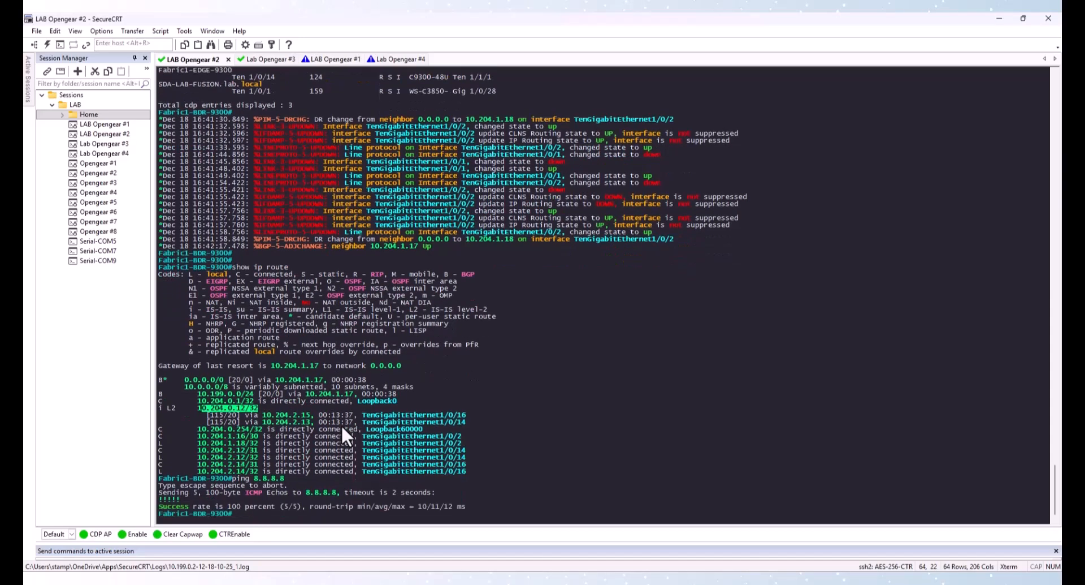
Review the network statements in the Fabric1 border switch's BGP 64514 configuration
text(ping)
key(BackSpace)
key(BackSpace)
key(BackSpace)
key(BackSpace)
key(BackSpace)
text(ping)
click(234, 419)
drag(199, 408, 256, 406)
key(BackSpace)
key(BackSpace)
key(BackSpace)
key(BackSpace)
drag(199, 409, 246, 406)
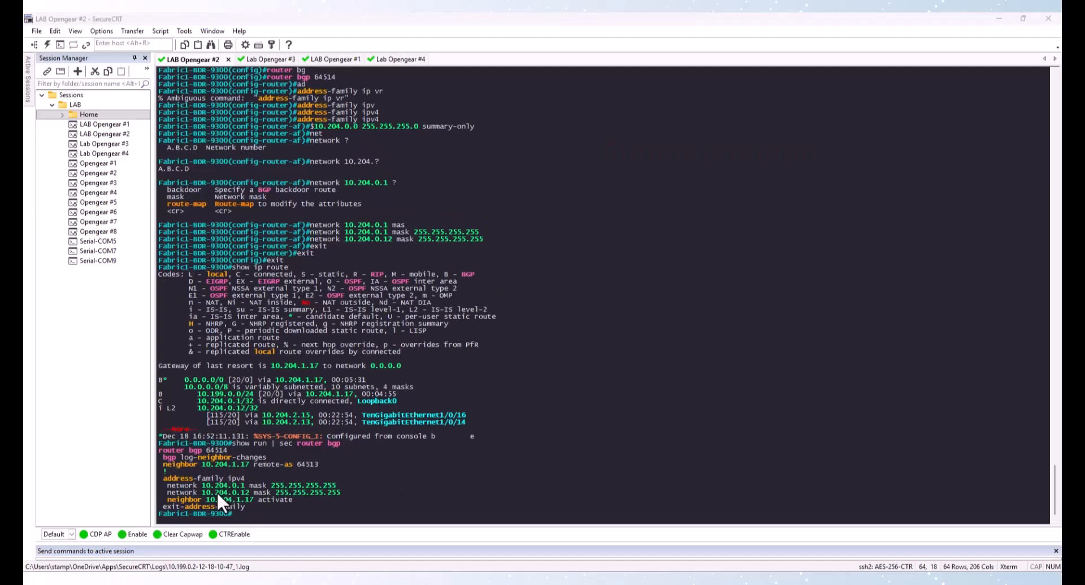
drag(169, 485, 354, 490)
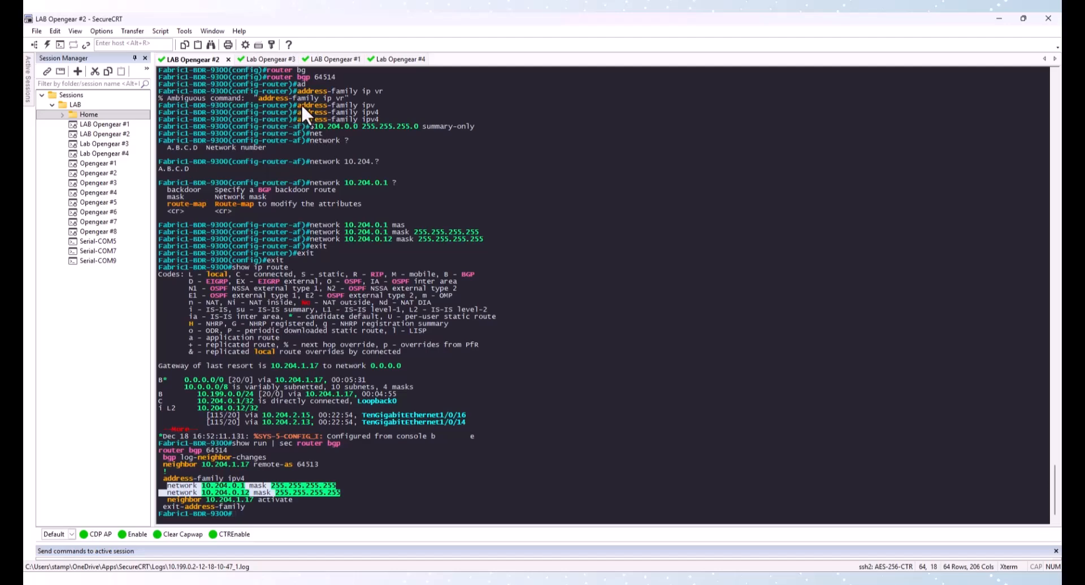
click(225, 489)
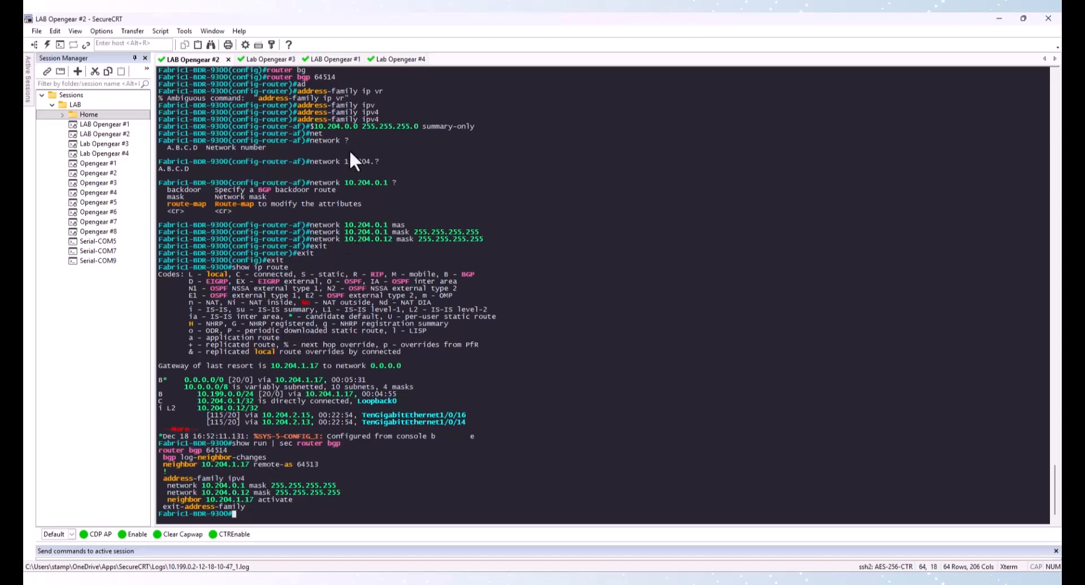
In the Lab Opengear #1 Fabric2 session, show the running configuration section for router bgp
click(340, 58)
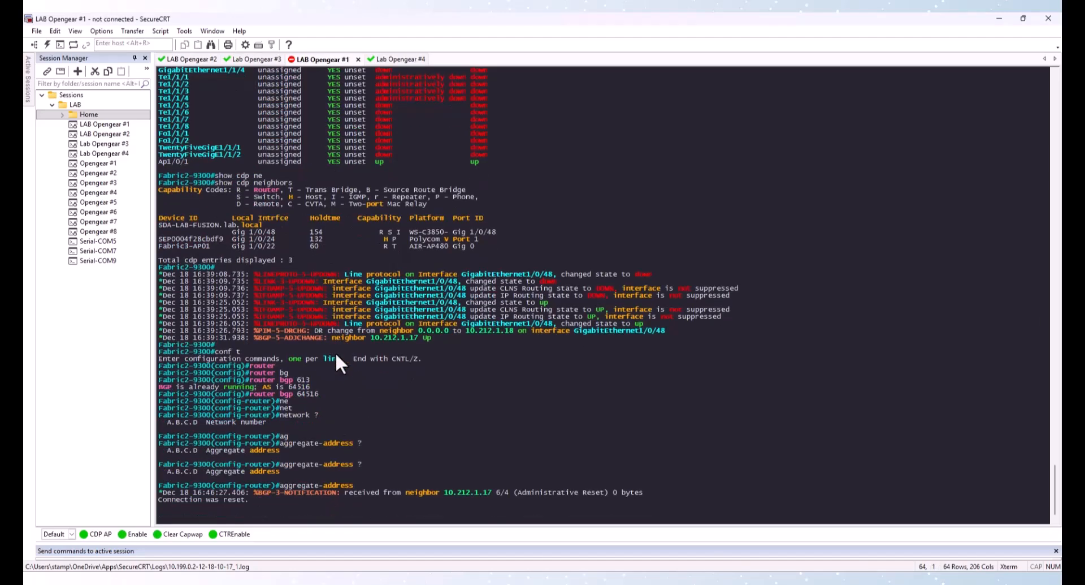
key(Return)
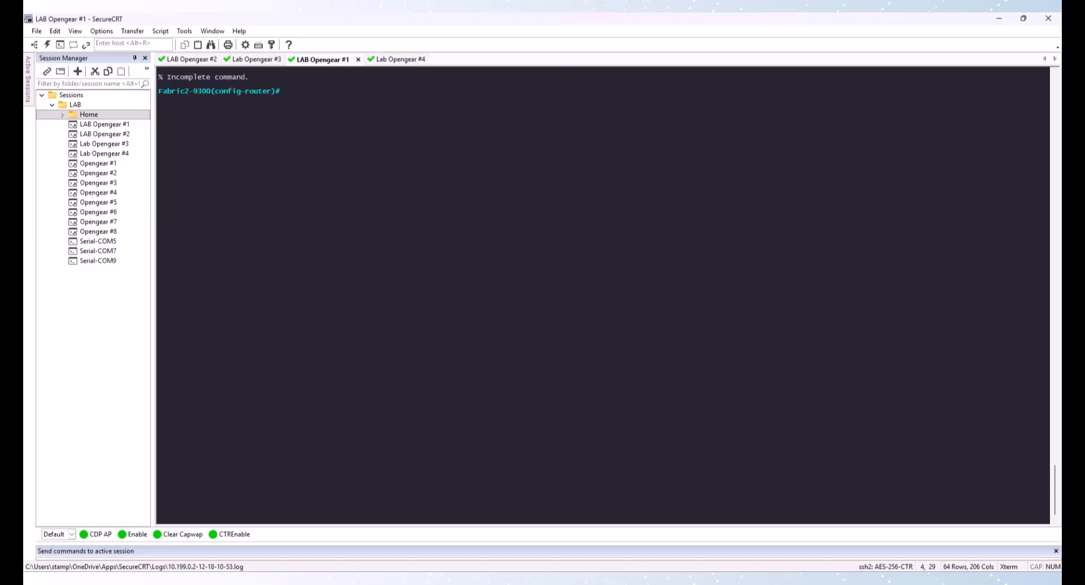
text(do show run i)
text(sec router bgp)
key(Return)
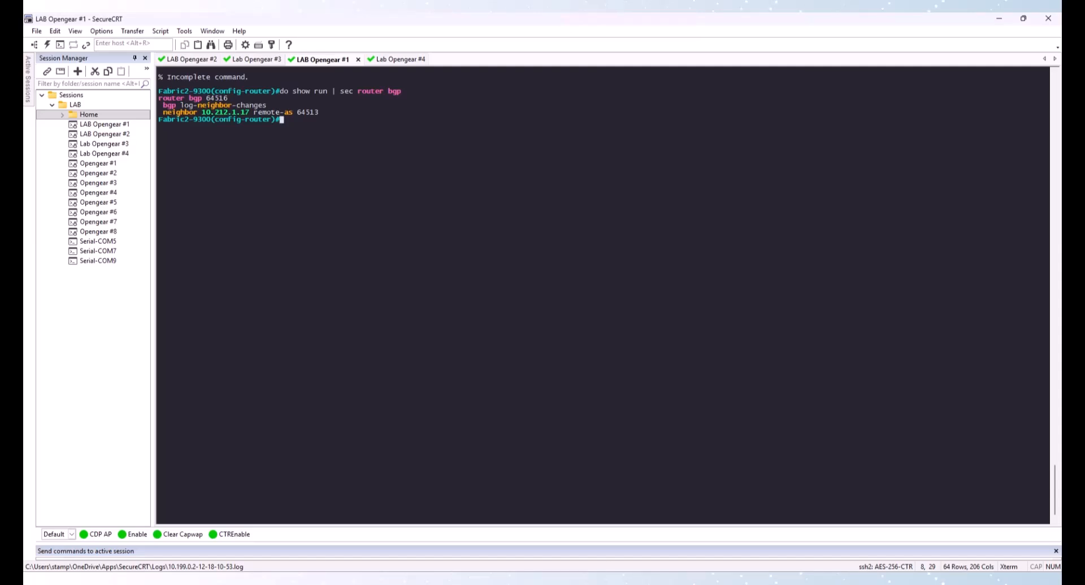
Advertise network 10.212.0.1 mask 255.255.255.255 under Fabric2's BGP IPv4 address family, exit configuration and save it
text(ad)
key(Tab)
text(ipv4)
key(Return)
text(ne)
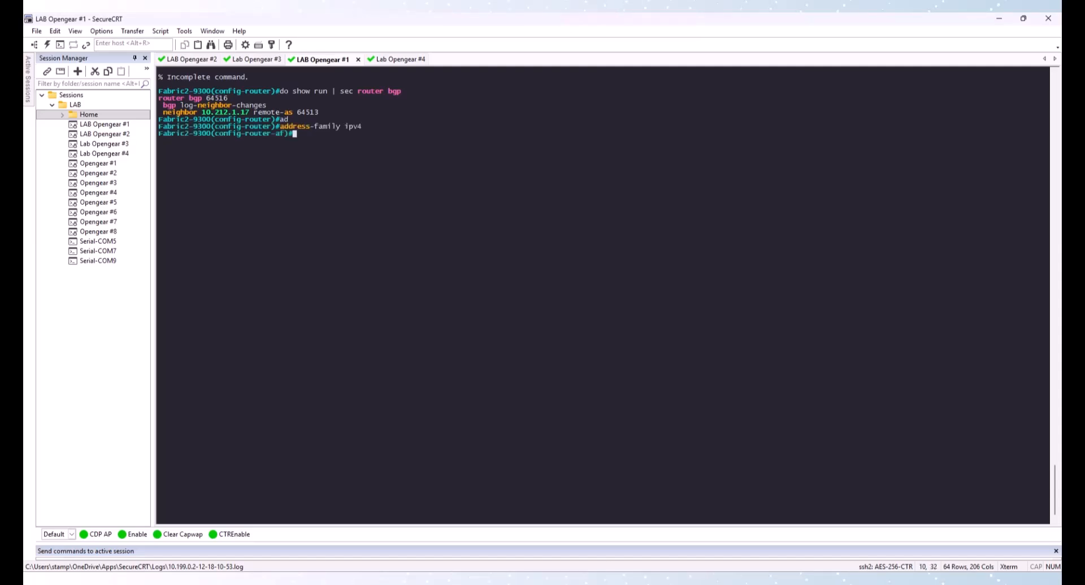
text(t)
key(Tab)
text(10)
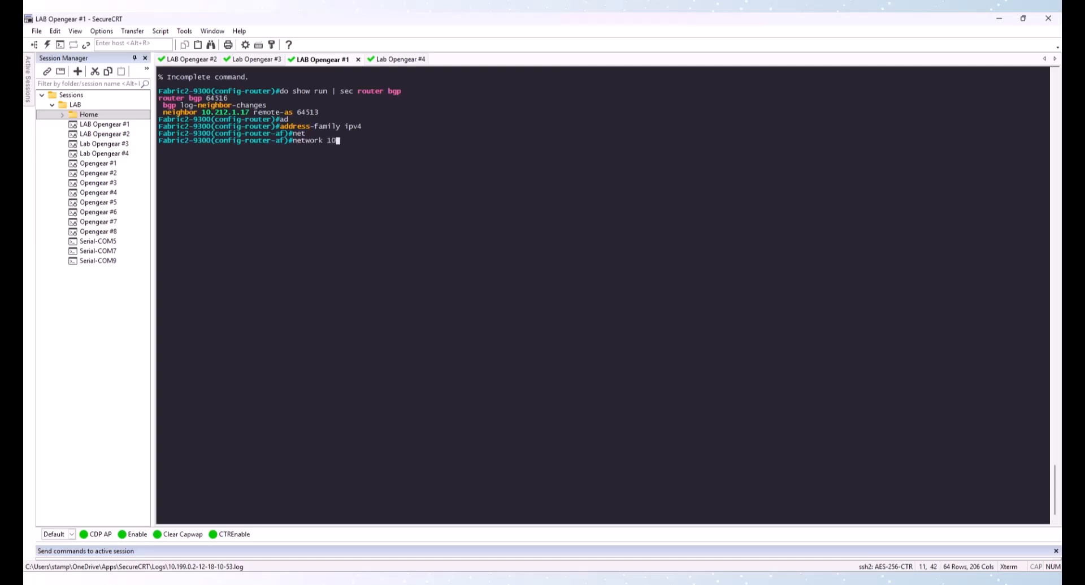
text(.212.0.1 mas)
key(Tab)
text(255.255.25)
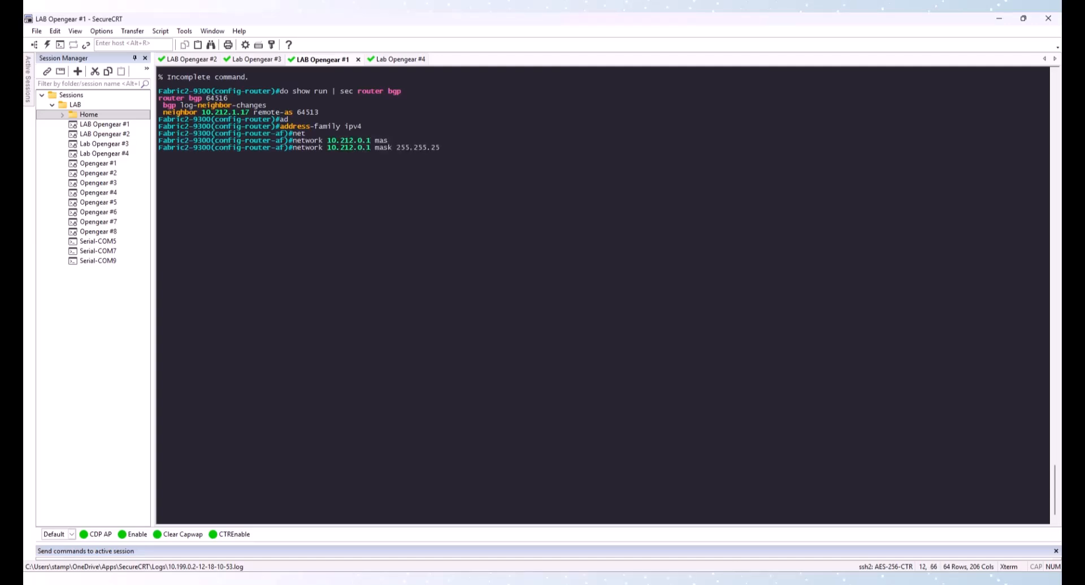
text(5.255)
key(Return)
text(exit)
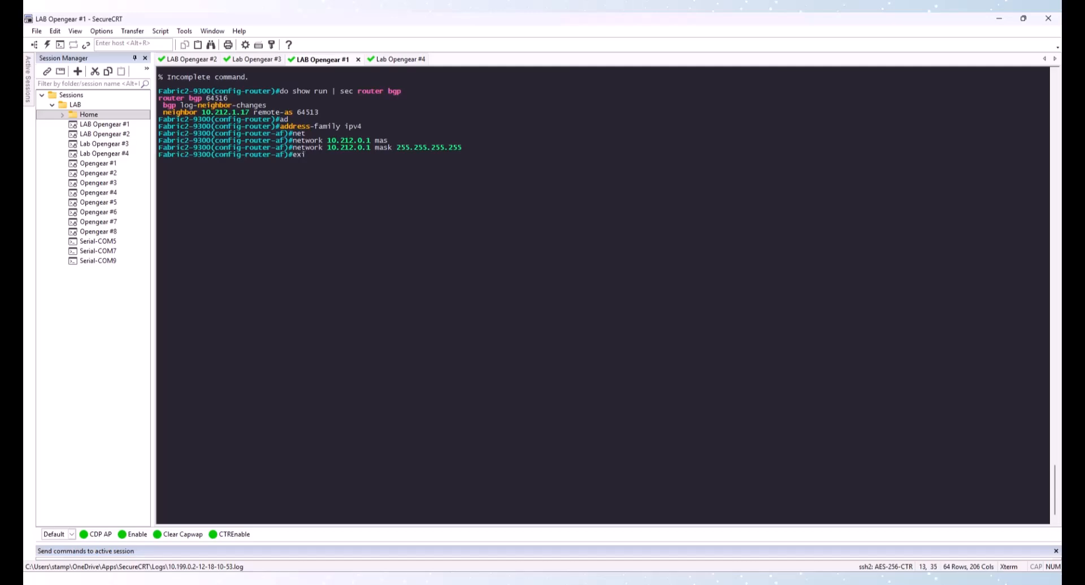
key(Return)
text(exit)
key(Return)
text(exit)
key(Return)
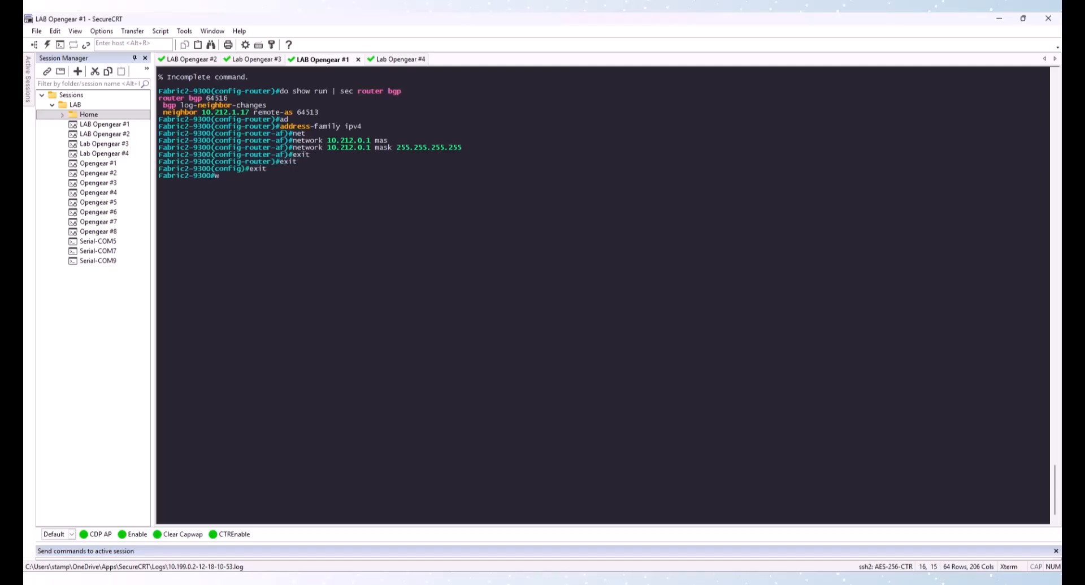
text(wr)
key(Return)
In the Lab Opengear #4 fusion switch session, display and review the IP routing table for the new BGP routes
click(384, 59)
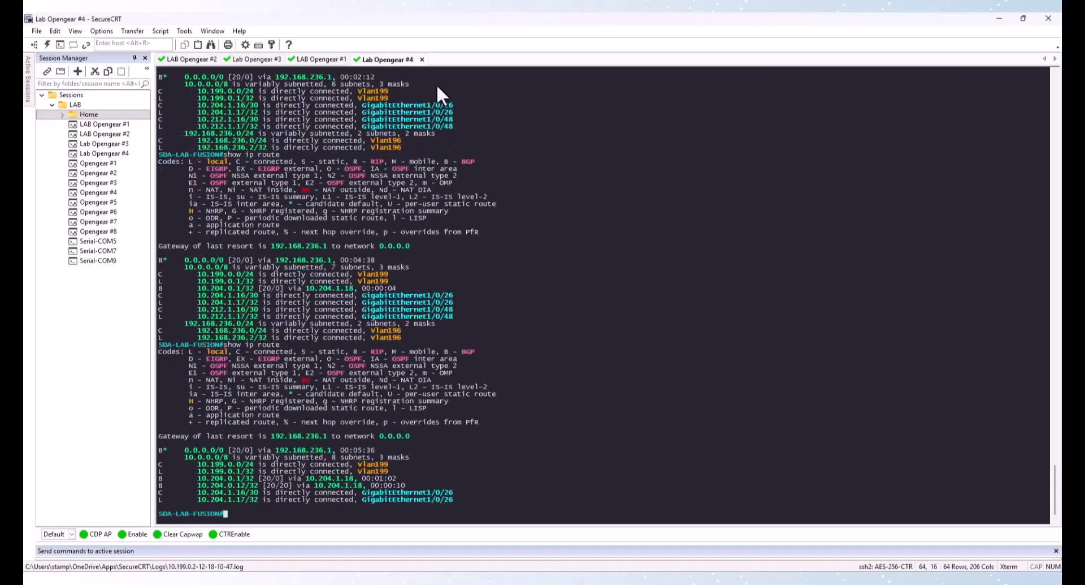
key(Return)
key(Return)
key(Return)
text(show ip route)
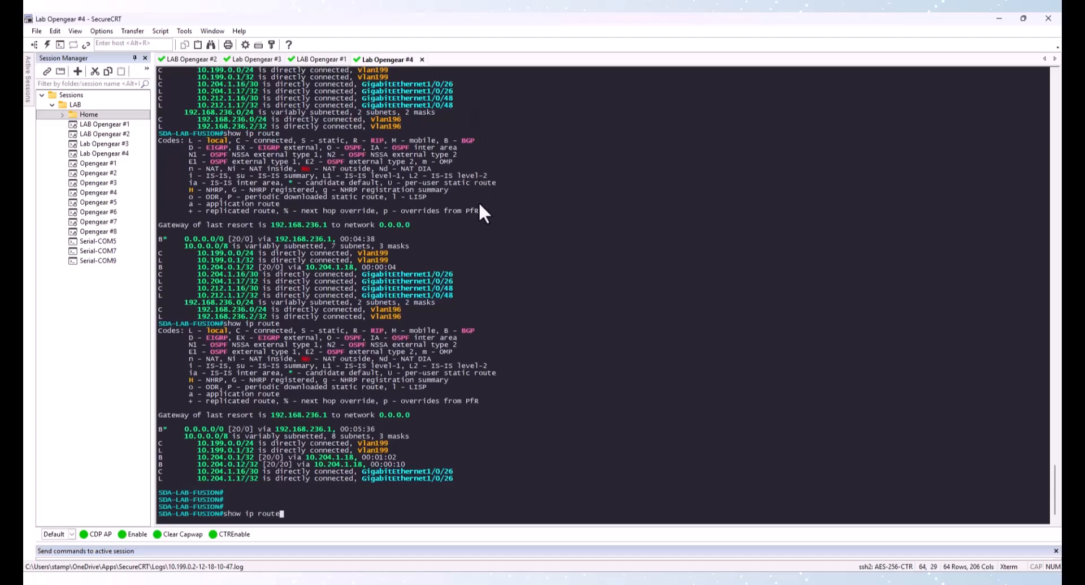
key(Return)
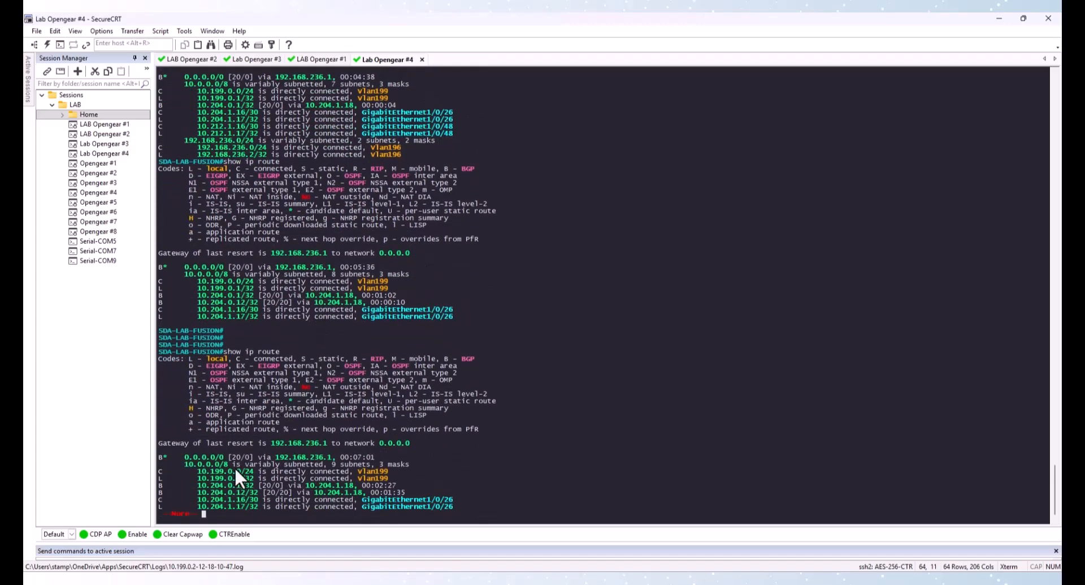
drag(230, 485, 264, 492)
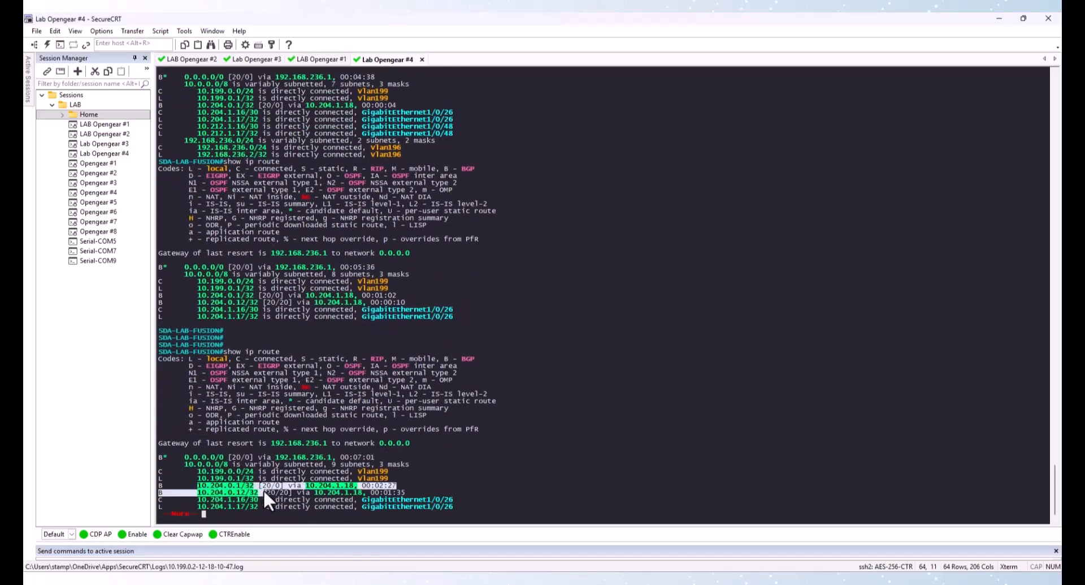
key(space)
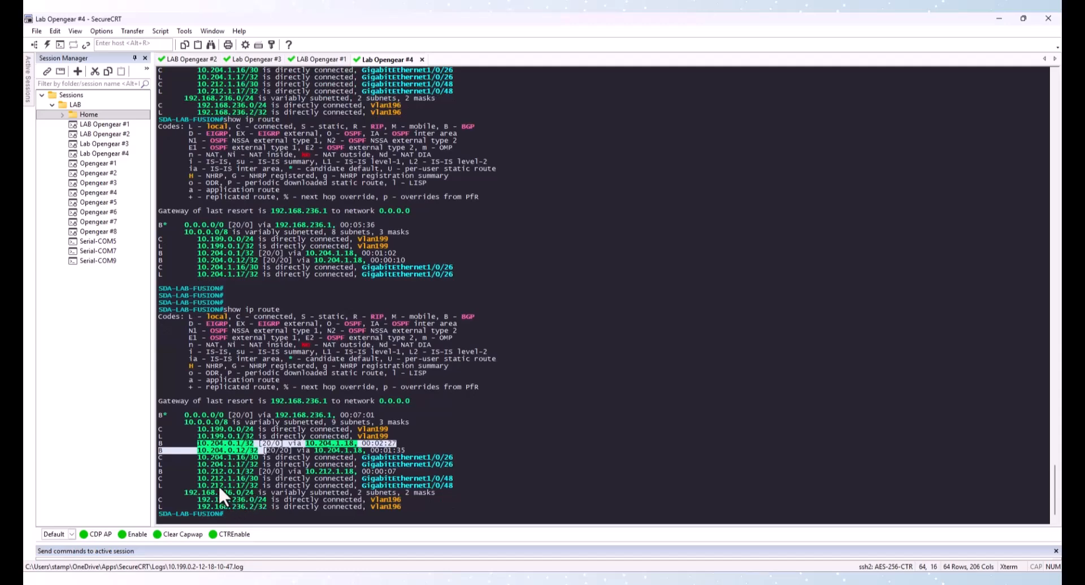
drag(186, 471, 268, 473)
click(433, 312)
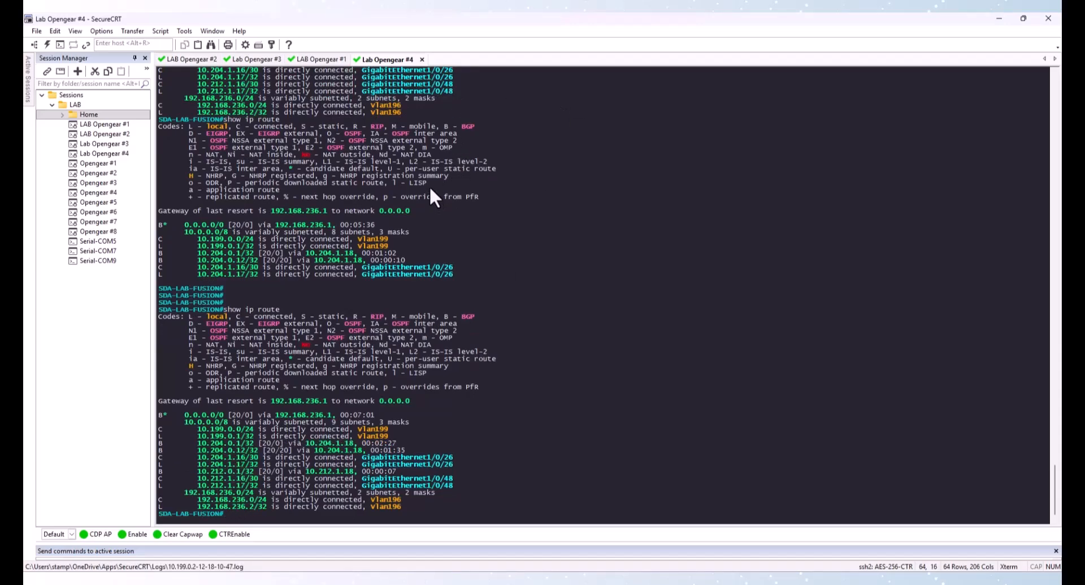
In the Lab Opengear #2 Fabric1 border session, ping 8.8.8.8 sourced from Loopback0
click(192, 60)
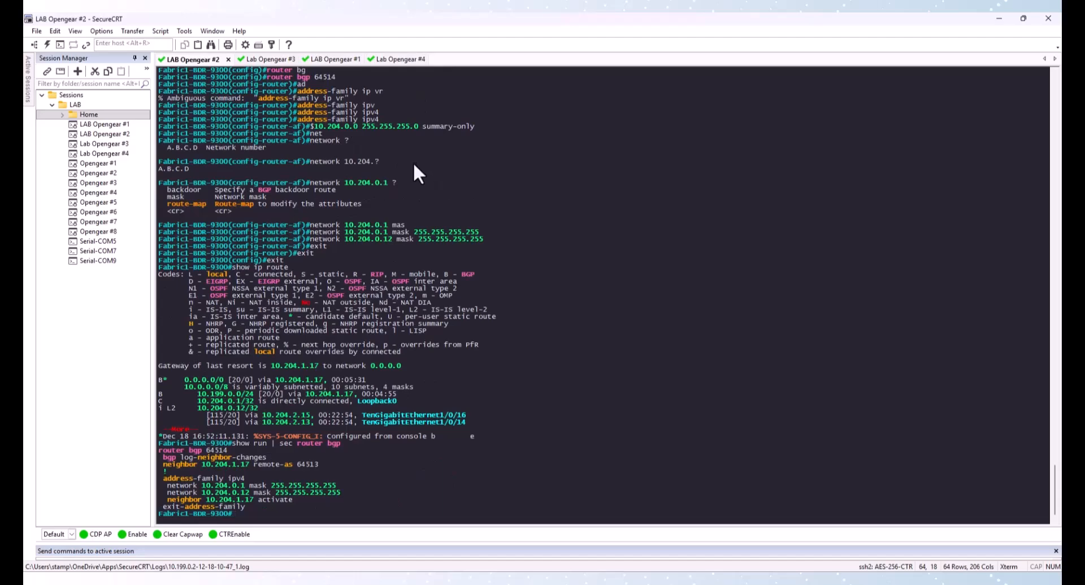
text(ping 8.8.8.8 sou)
key(Tab)
text(lo)
key(Tab)
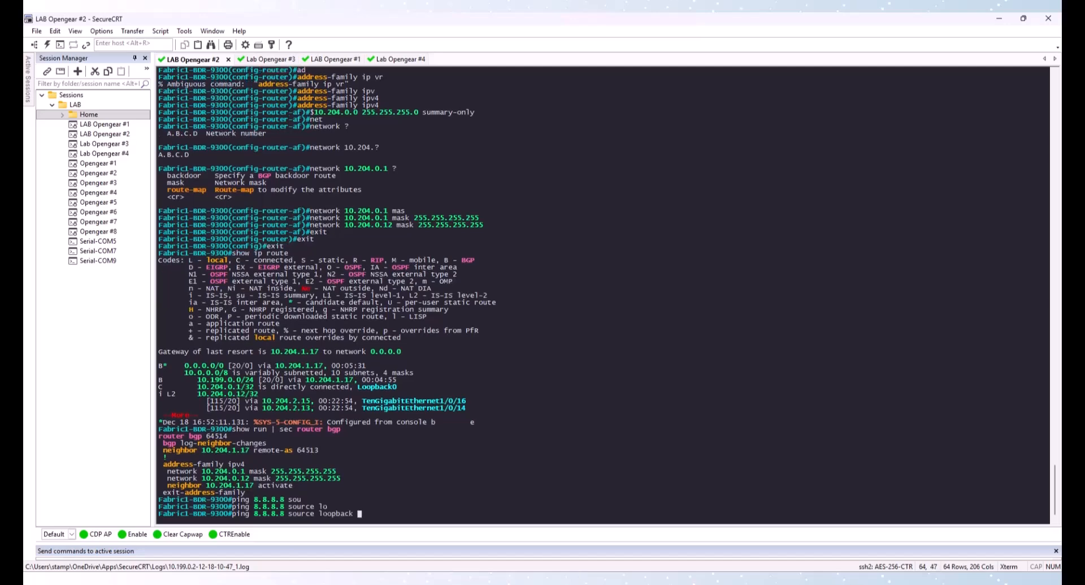
text(0)
key(Return)
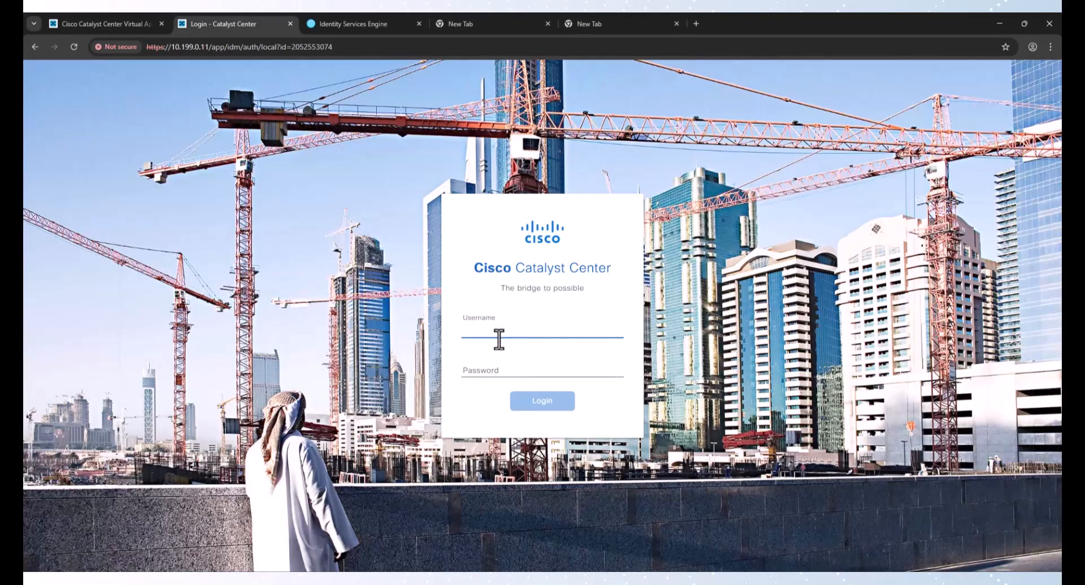
Log in to Catalyst Center with the admin username and password
text(catc)
key(Tab)
text(C)
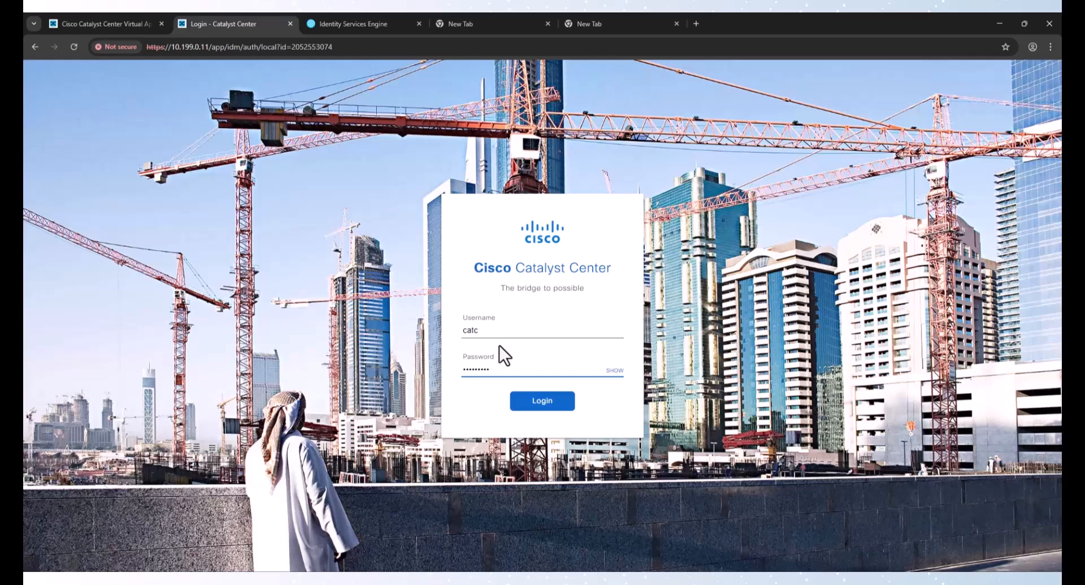
key(Return)
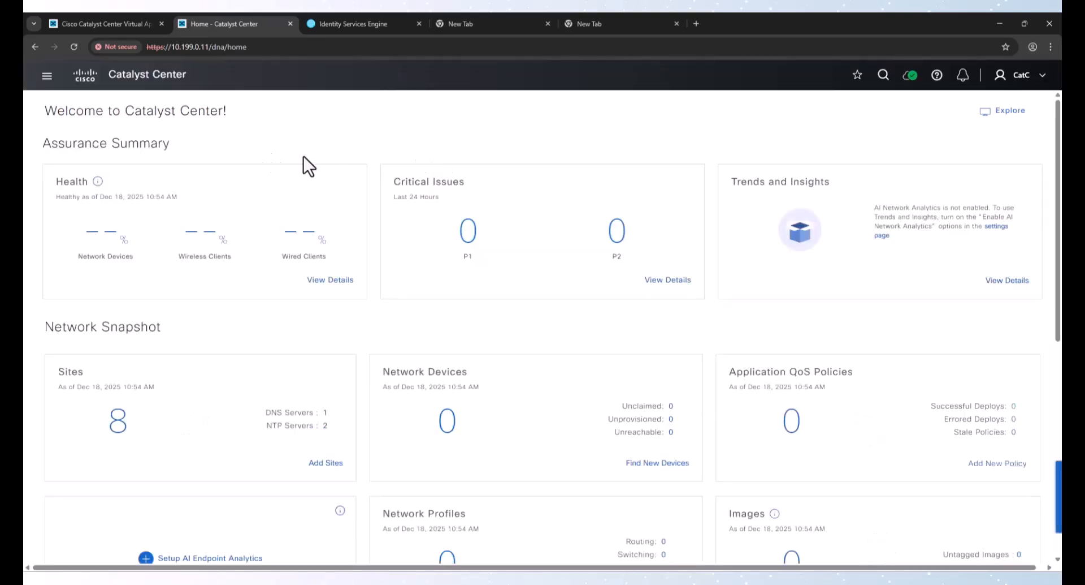
Open the Provision Inventory and start adding a single existing device
click(47, 77)
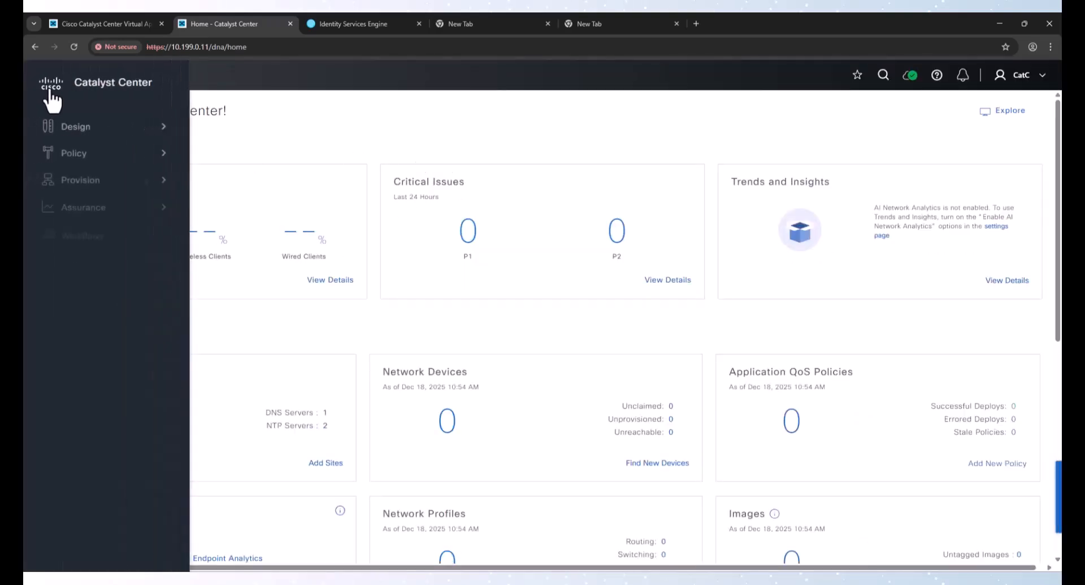
click(78, 181)
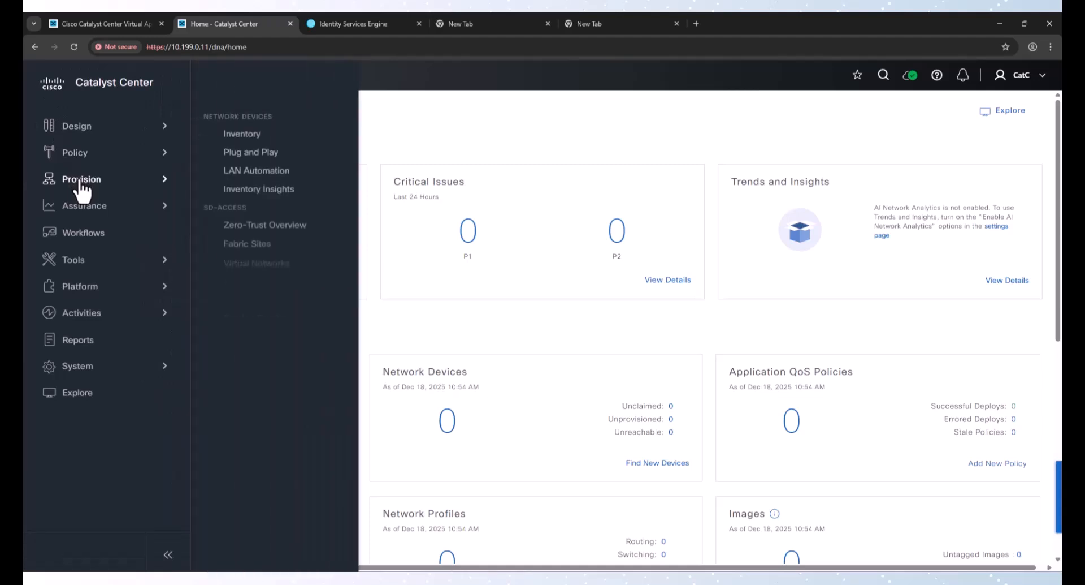
click(231, 141)
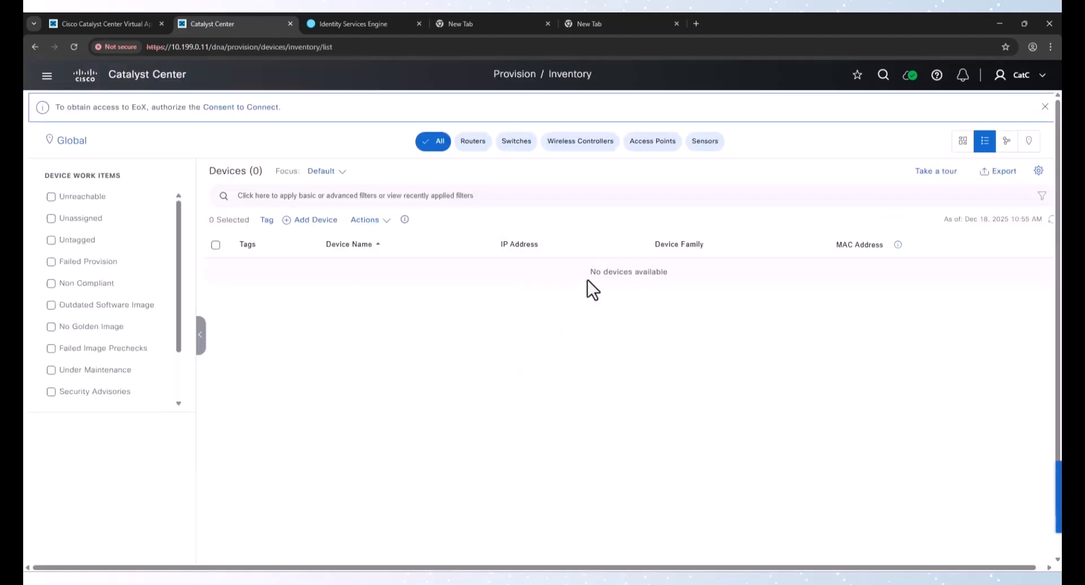
click(319, 222)
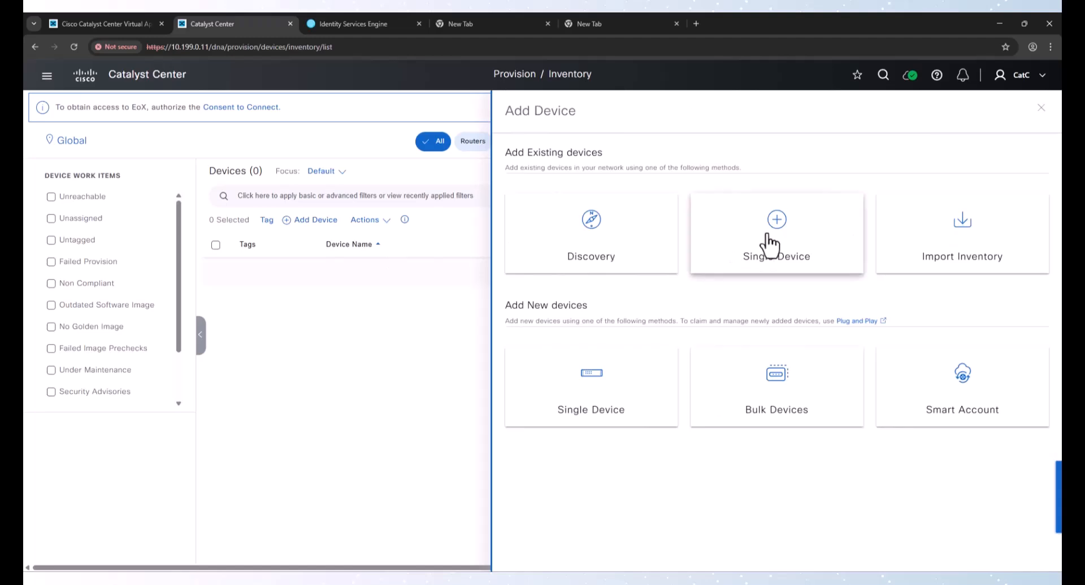
click(770, 244)
Enter 10.204.0.1 as the device IP and select the catc-cli global CLI credential
click(555, 213)
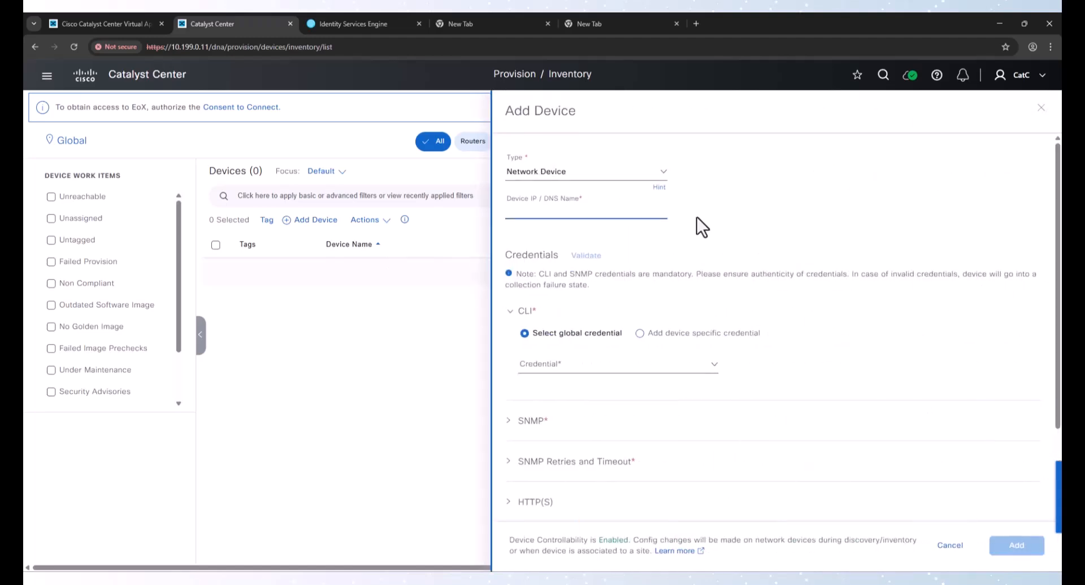
text(10.199)
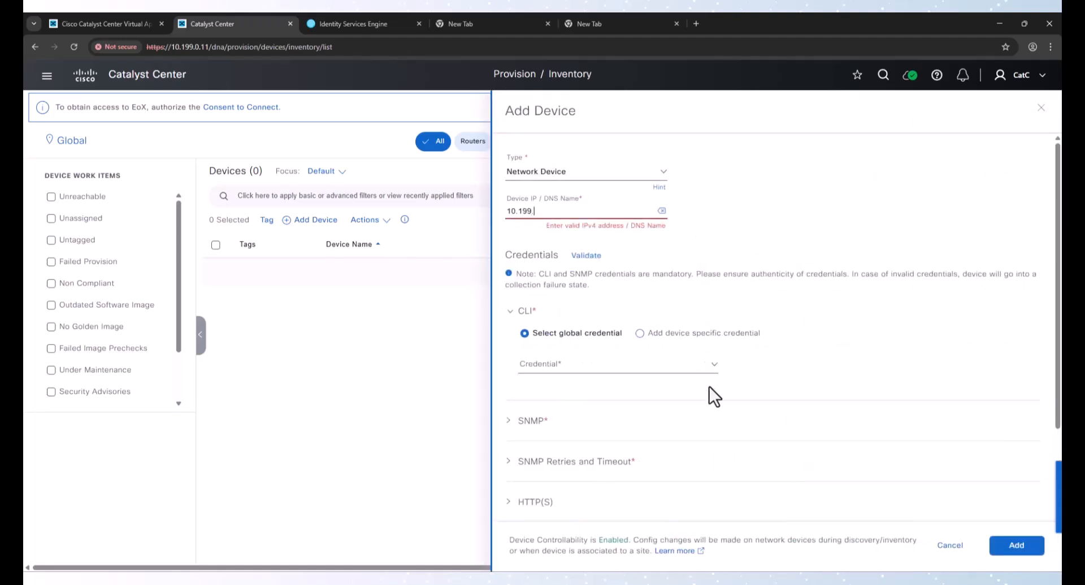
text(.0.1)
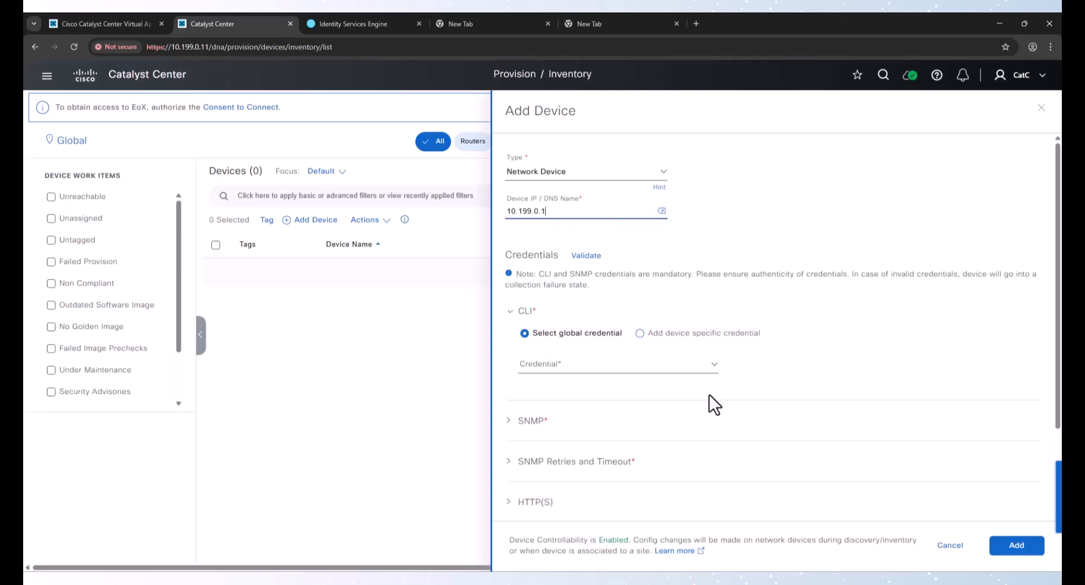
drag(551, 211, 460, 208)
text(10.204.0.1)
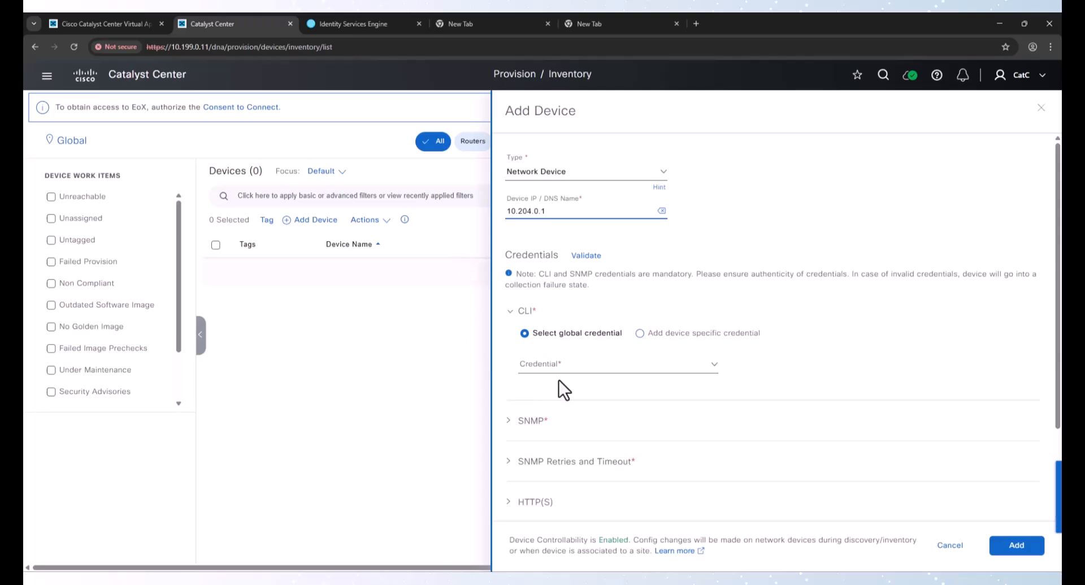
click(528, 366)
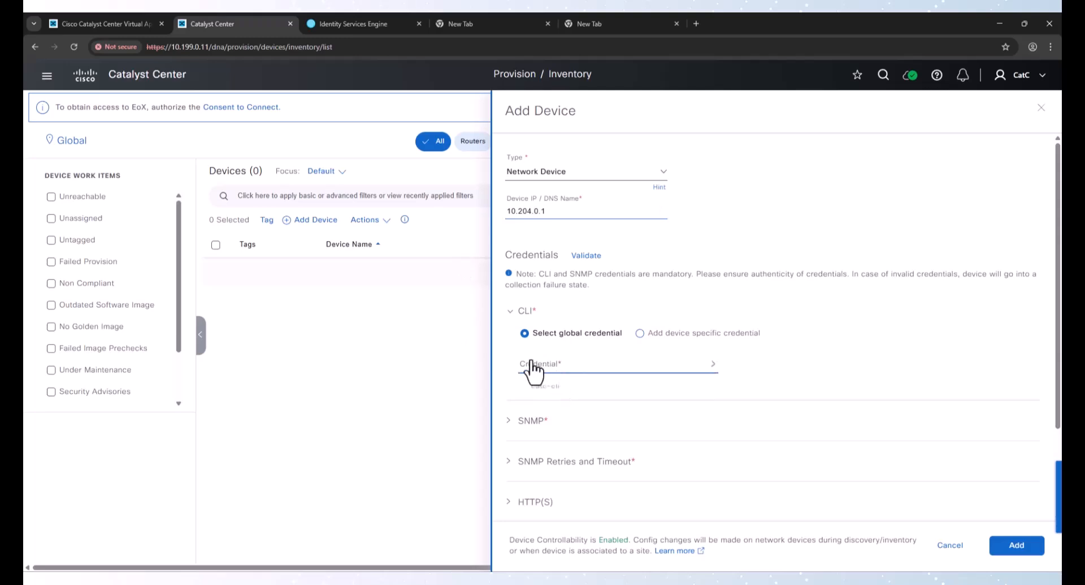
click(572, 395)
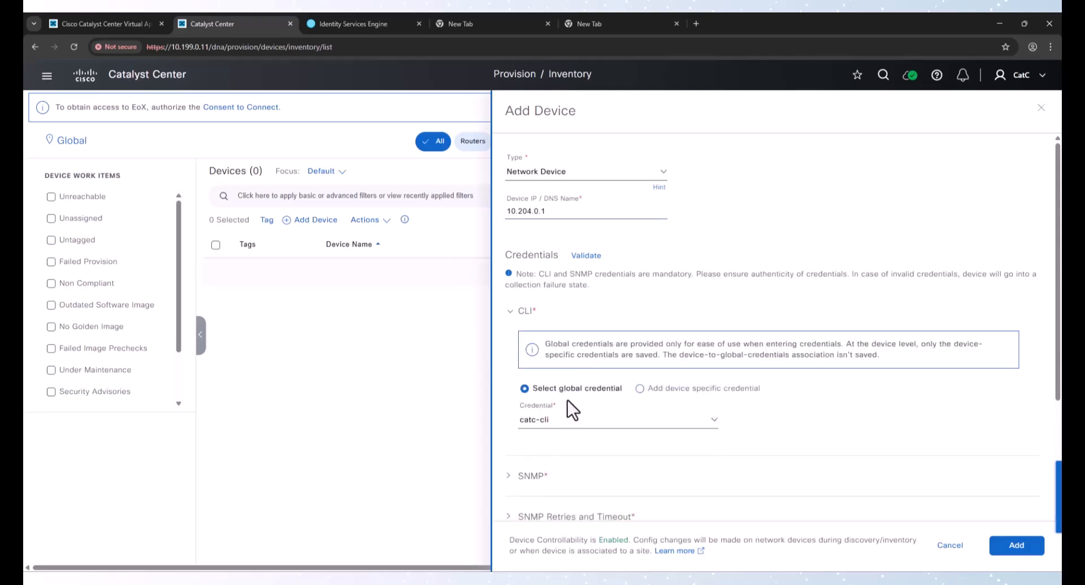
Configure SNMP with version V3 and the catc-snmpv3 global credential
scroll(569, 399, down, 3)
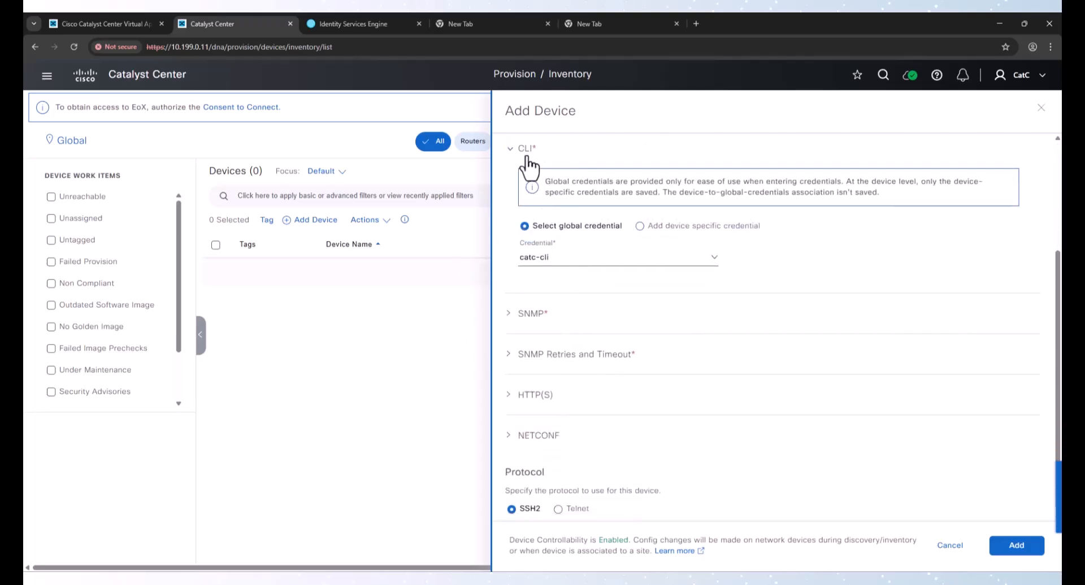
click(522, 314)
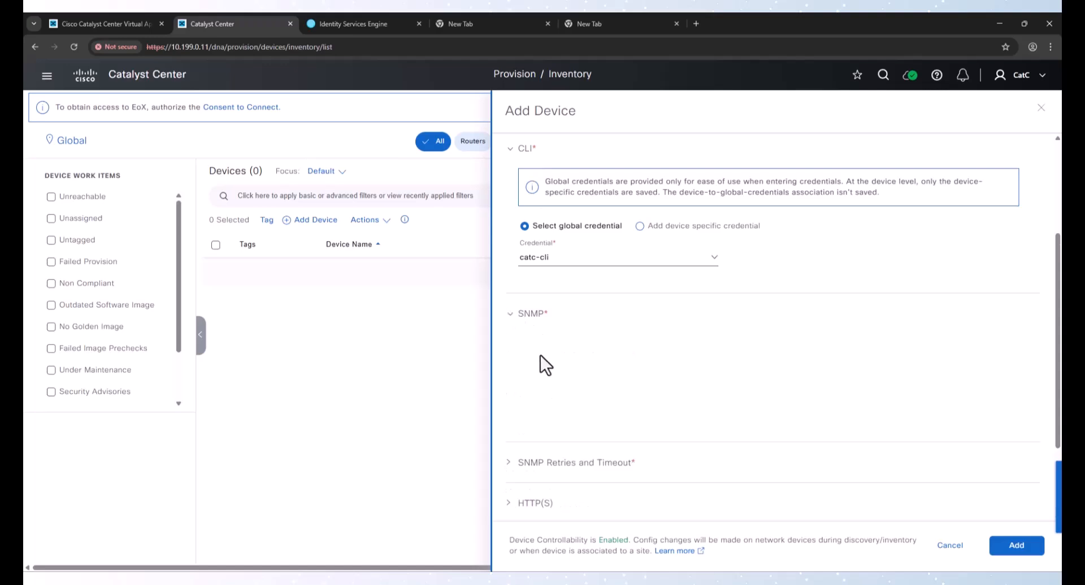
click(552, 367)
click(557, 414)
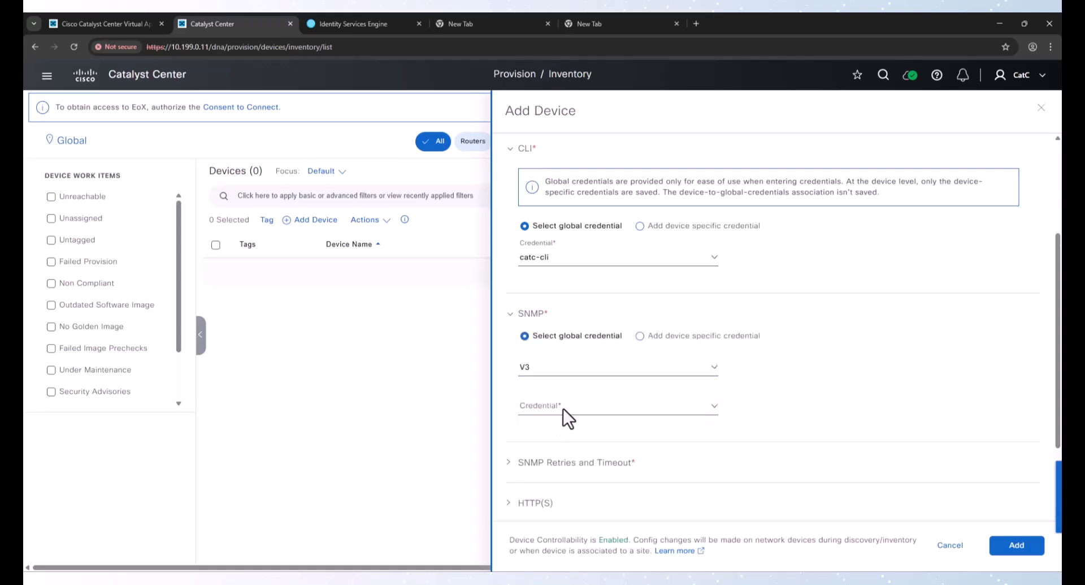
click(565, 407)
click(570, 439)
Enable NETCONF for the device with port 830
scroll(575, 421, down, 3)
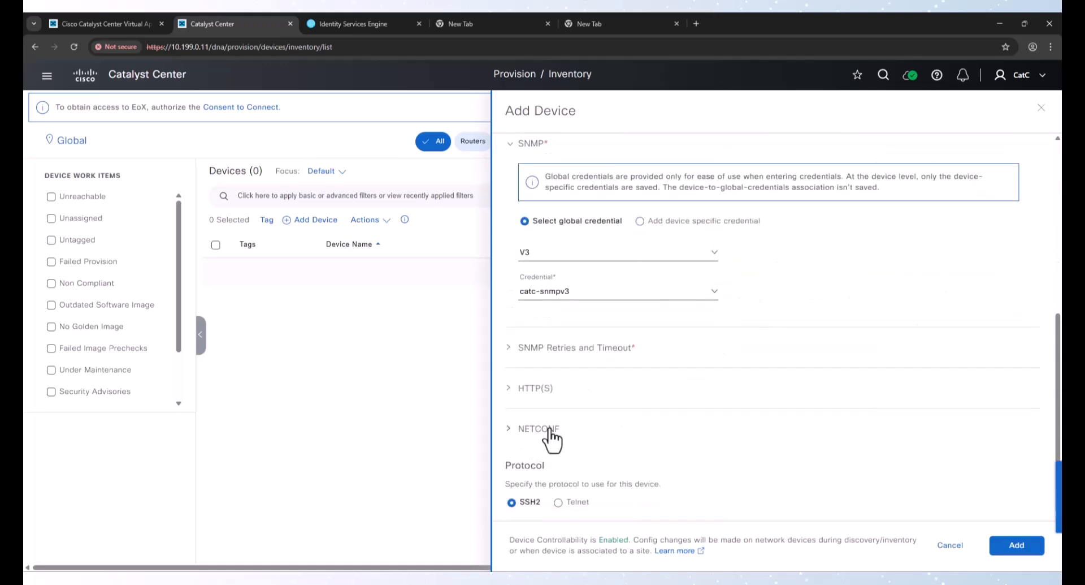
click(551, 430)
click(551, 455)
text(830)
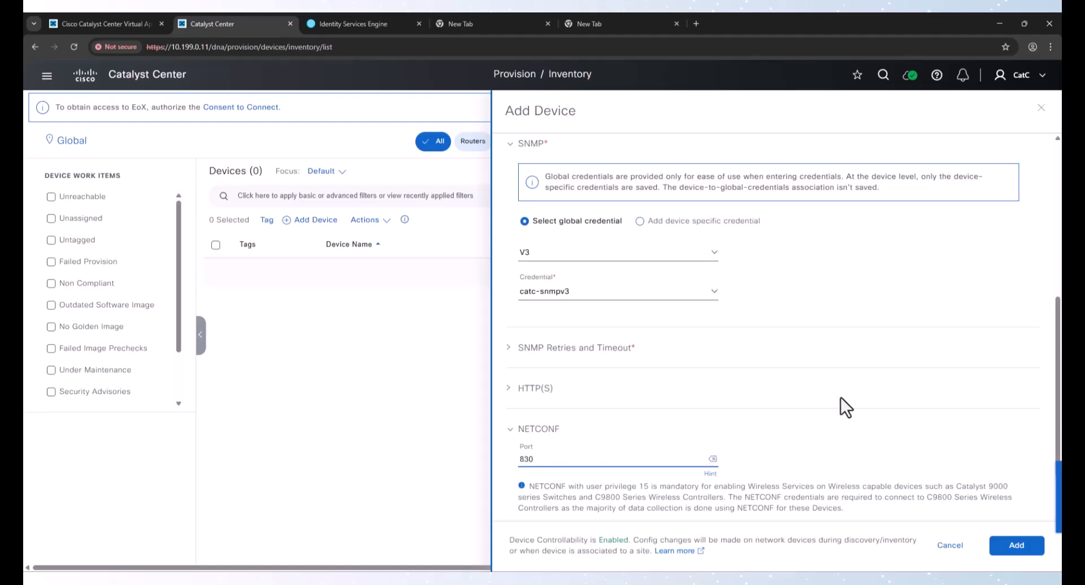
Validate the device's CLI, SNMP and NETCONF credentials
scroll(840, 397, up, 6)
click(587, 258)
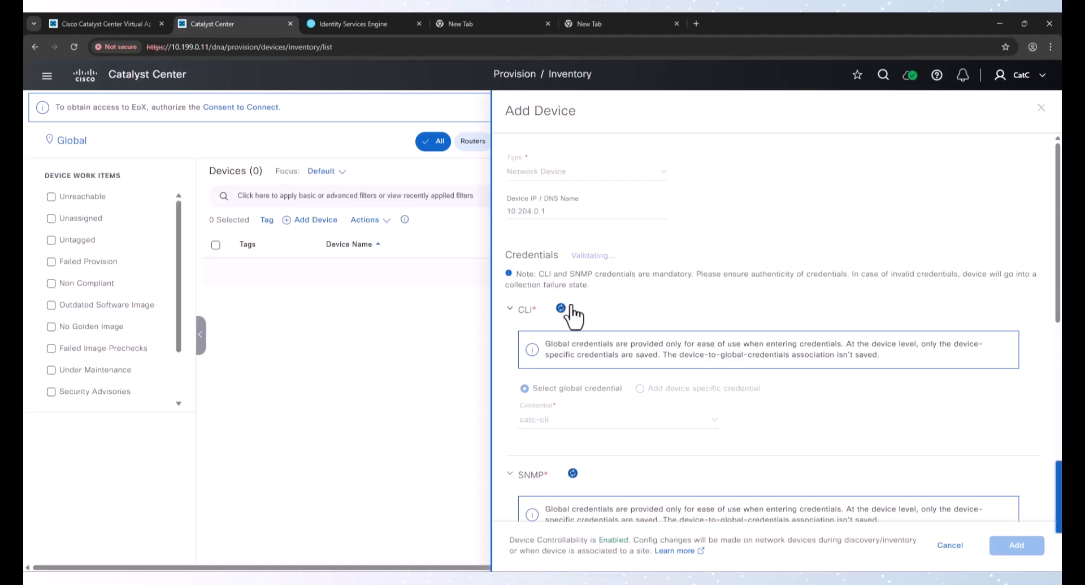
scroll(646, 304, down, 3)
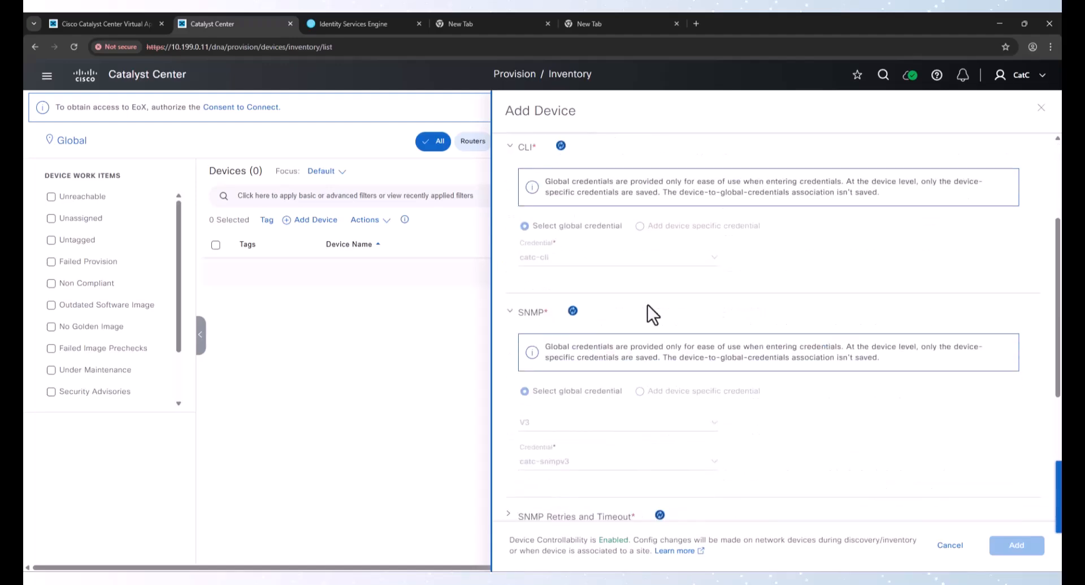
scroll(647, 308, up, 5)
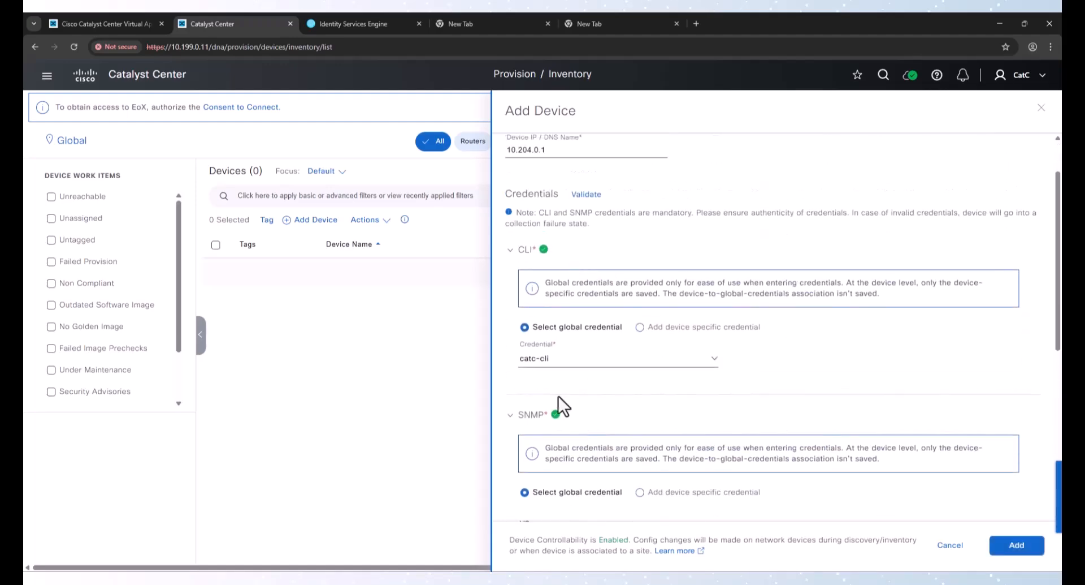
scroll(560, 404, down, 8)
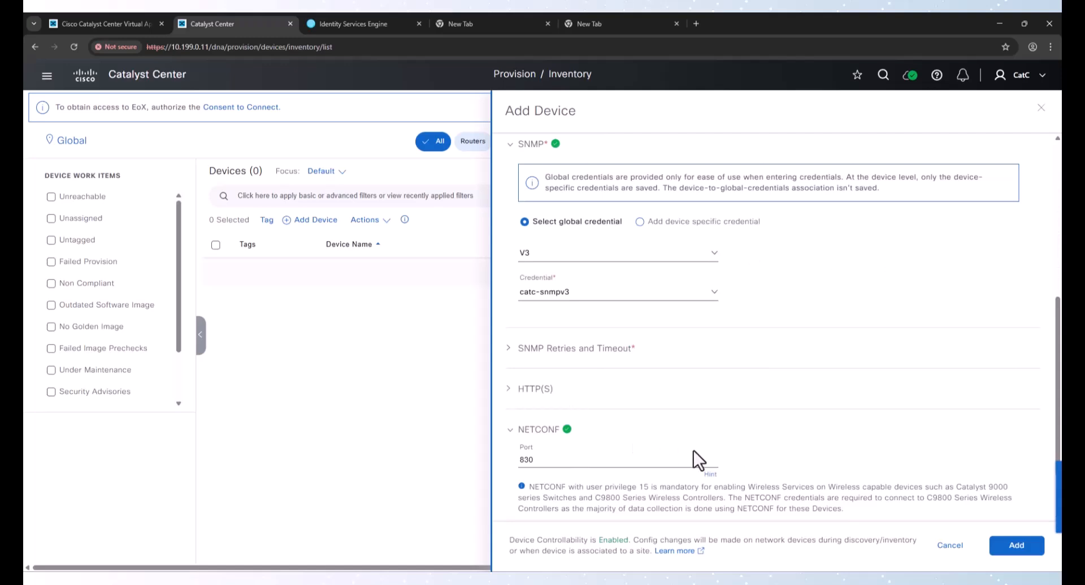
Add the 10.204.0.1 device, then start a new single-device entry for 10.204.0.12 with the catc-cli global CLI credential
click(1005, 546)
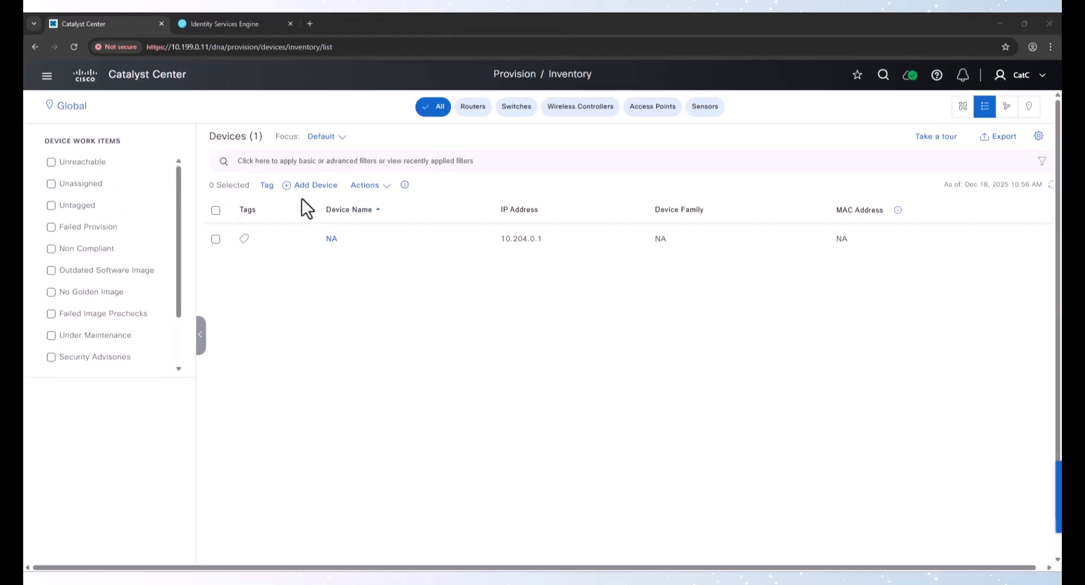
click(312, 188)
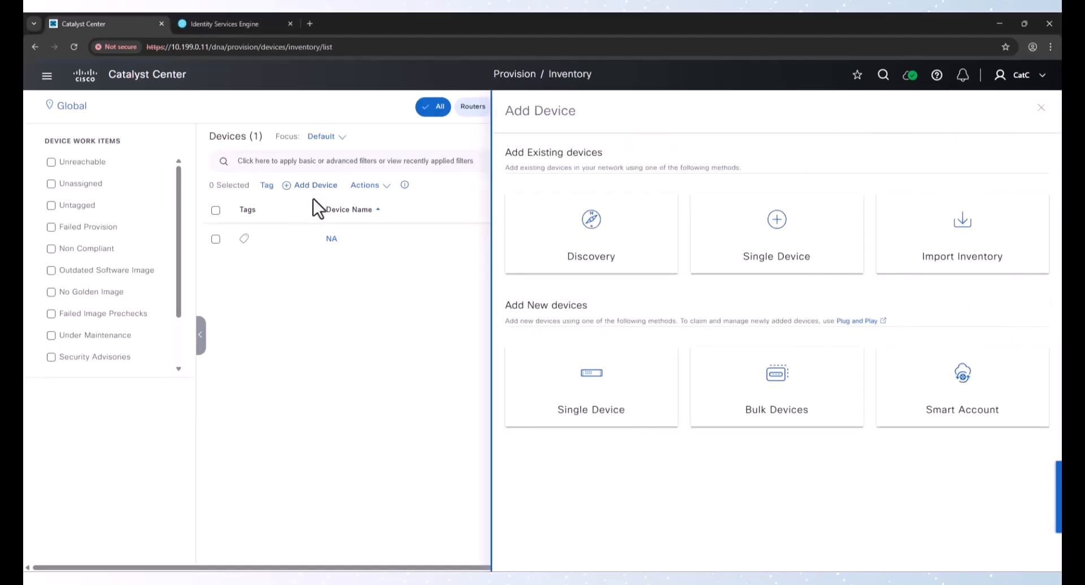
click(800, 251)
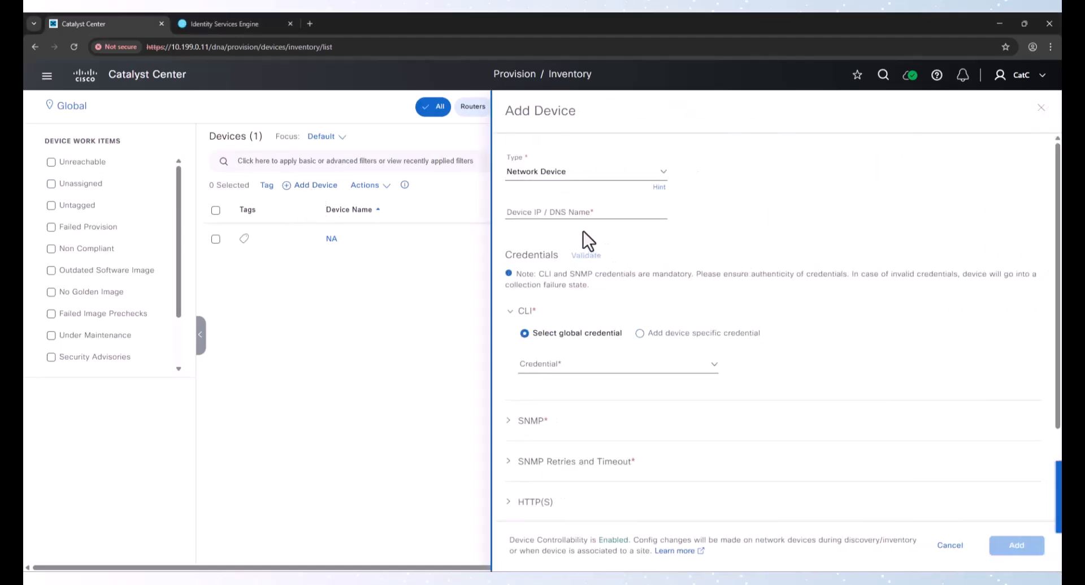
click(576, 213)
text(10.204)
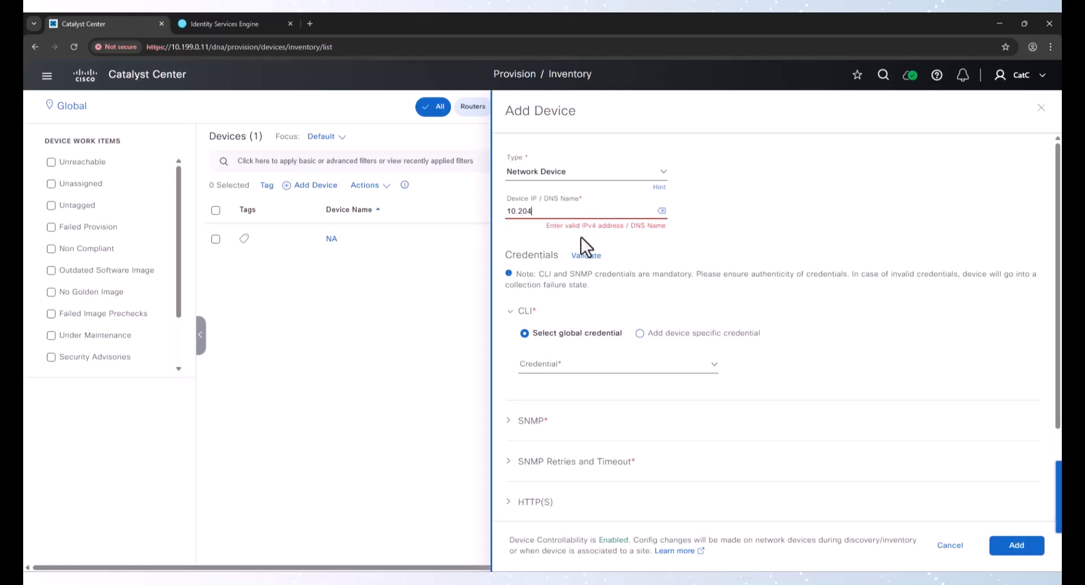
text(.0.12)
click(569, 364)
click(567, 383)
Configure SNMP with version V3 and the catc-snmpv3 global credential
scroll(551, 407, down, 3)
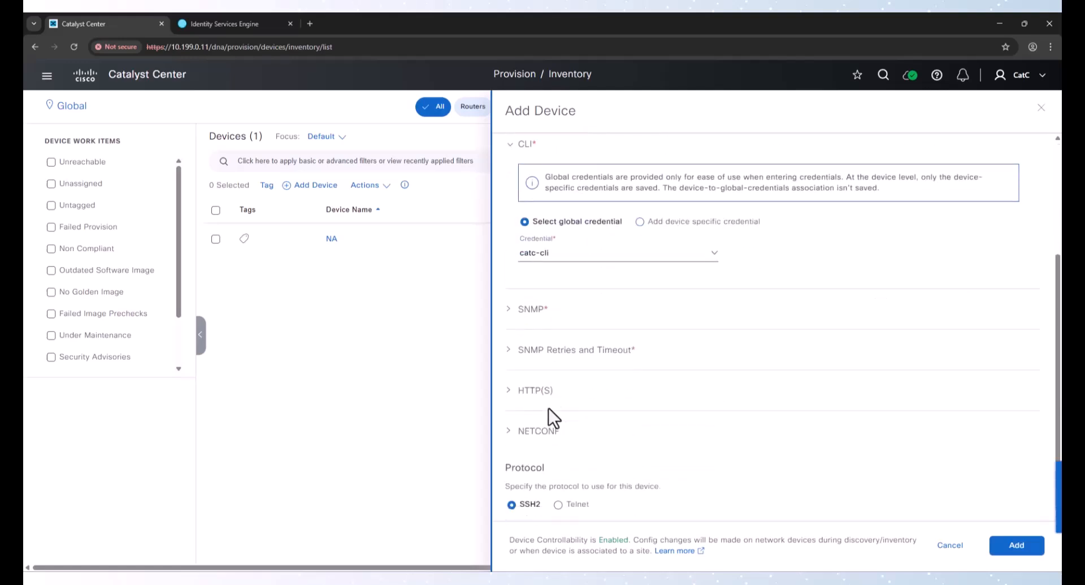
click(542, 308)
click(558, 362)
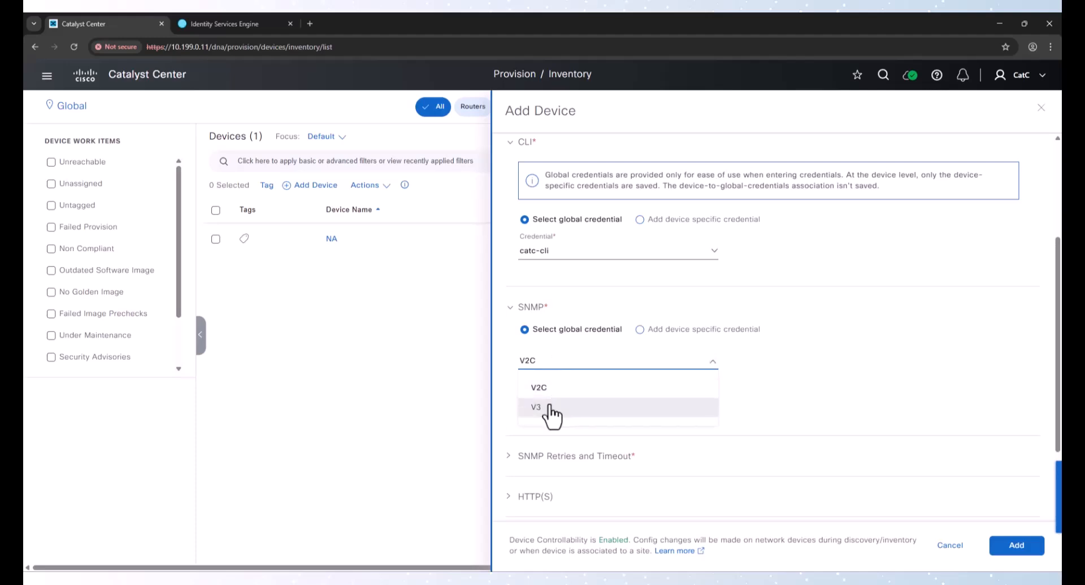
click(550, 407)
click(553, 402)
click(559, 438)
Enable NETCONF for the device with port 830
scroll(559, 444, down, 2)
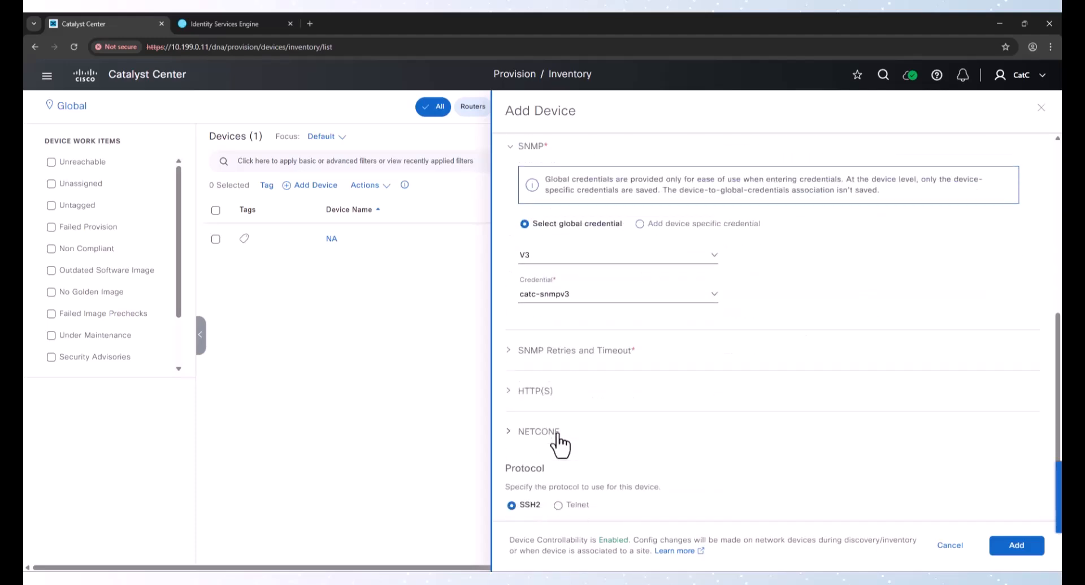
click(557, 433)
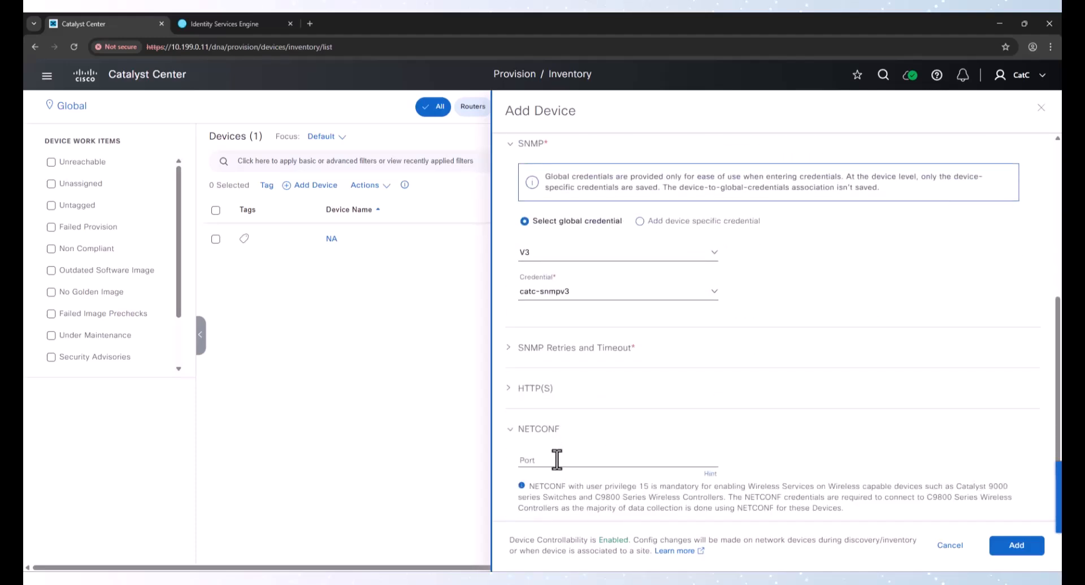
click(557, 459)
text(830)
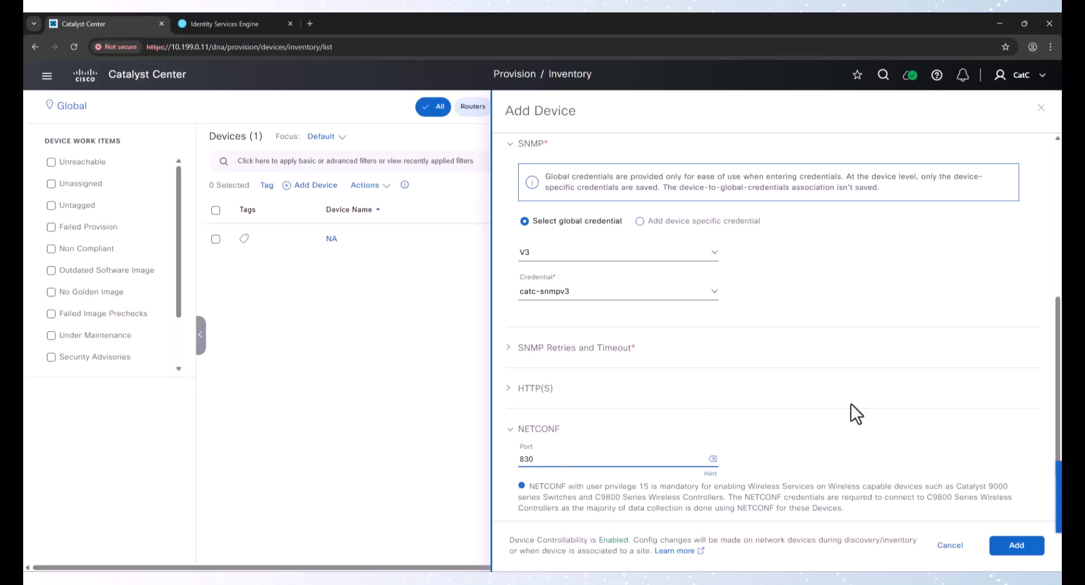
Validate the device's CLI, SNMP and NETCONF credentials
scroll(595, 325, up, 6)
click(591, 247)
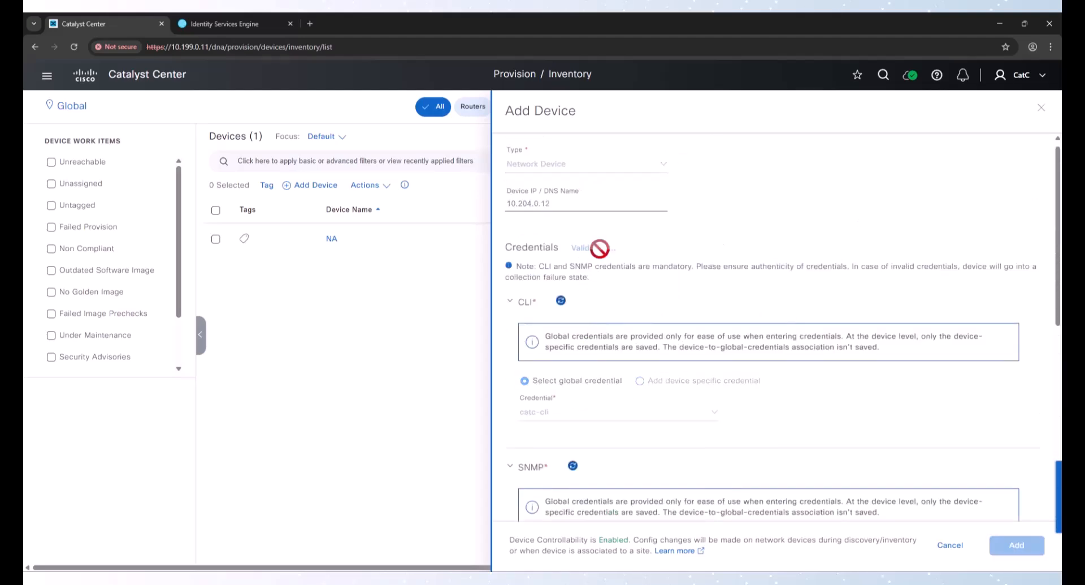
scroll(760, 274, down, 3)
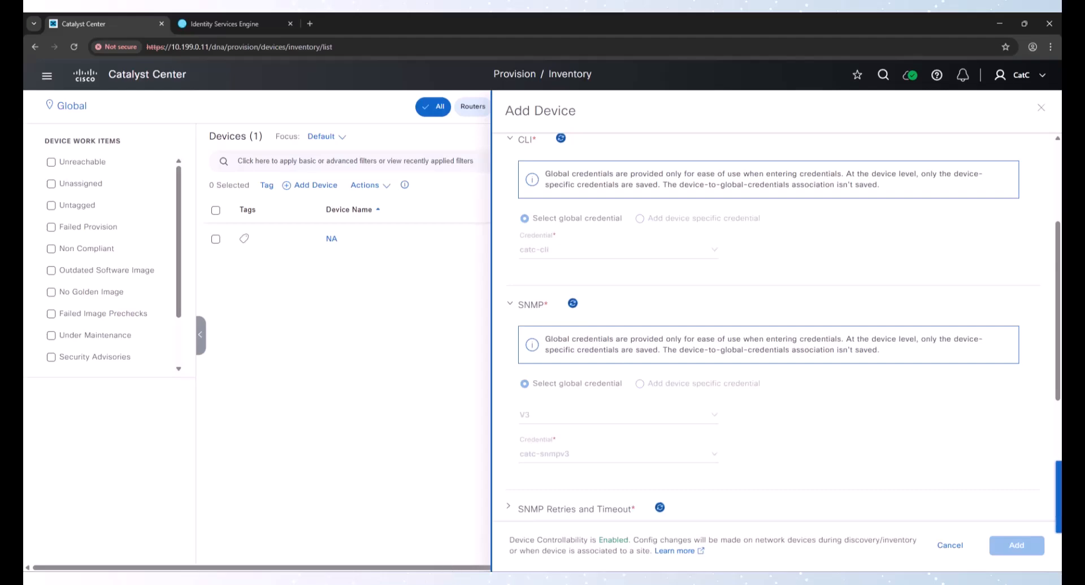
Switch to SecureCRT and display the IP routing table on Fabric1-EDGE-9300
mouse_move(448, 577)
click(448, 523)
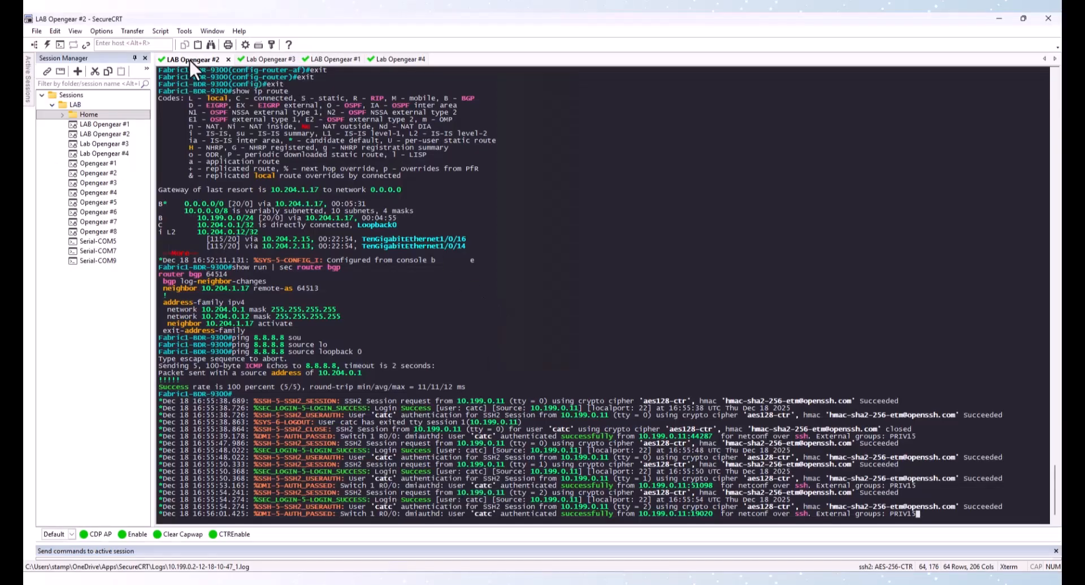
click(266, 59)
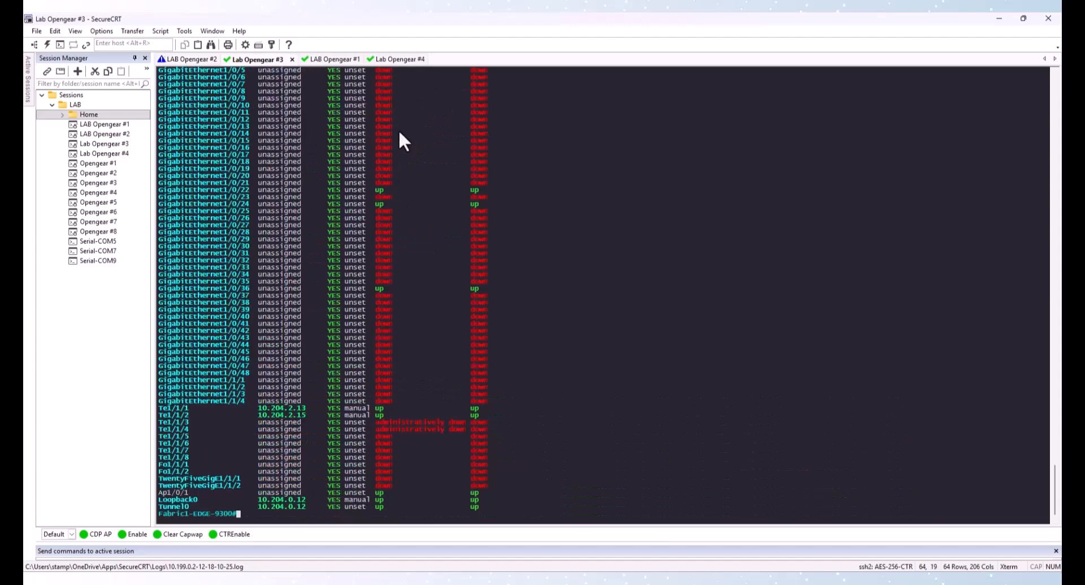
text(show ip route)
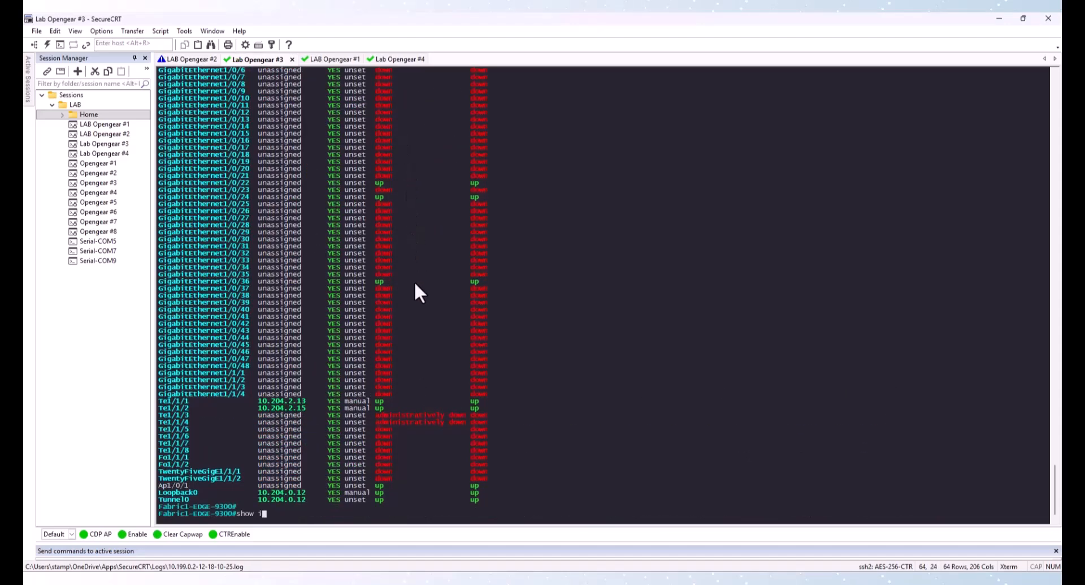
key(Return)
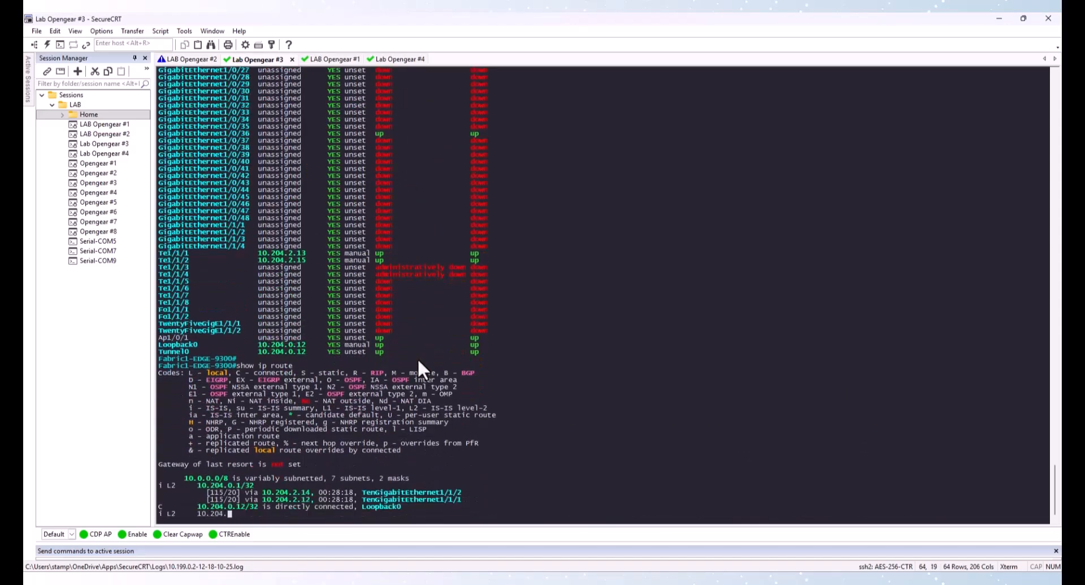
key(space)
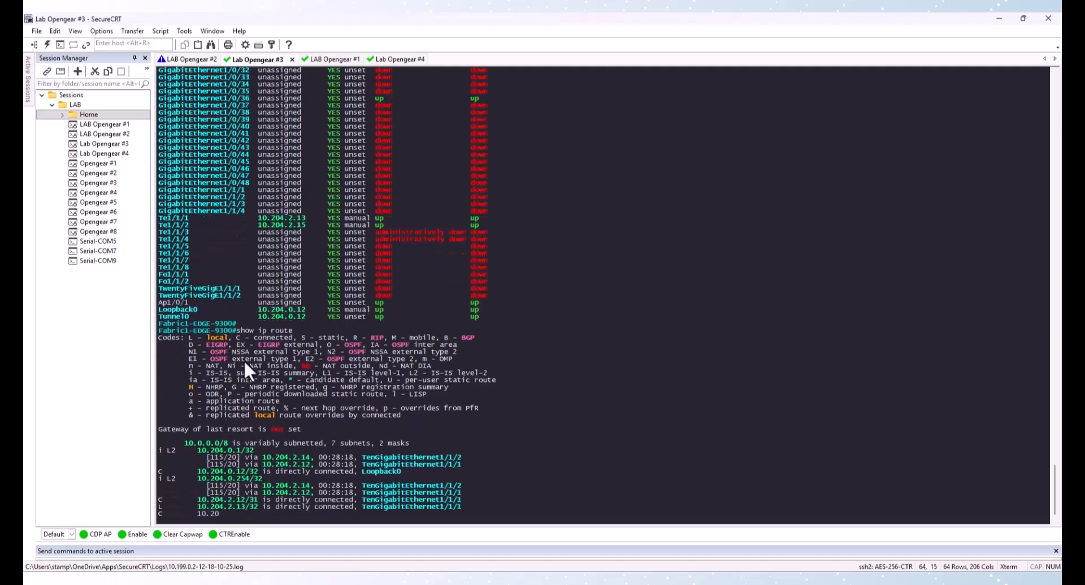
On Fabric1-BDR-9300, enter IS-IS router configuration and add default-information originate
click(195, 59)
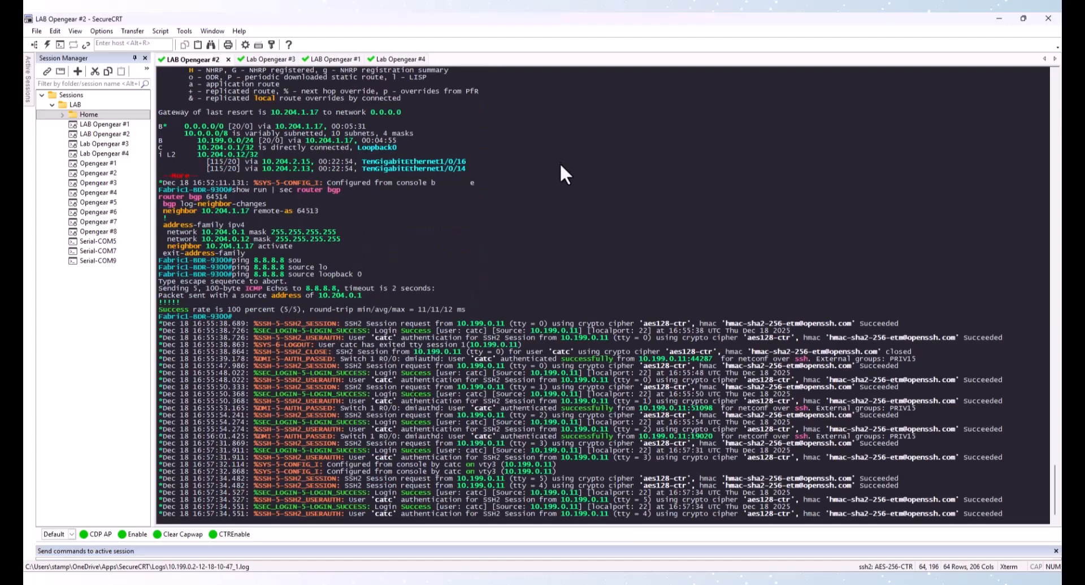
key(Return)
key(Return)
key(Return)
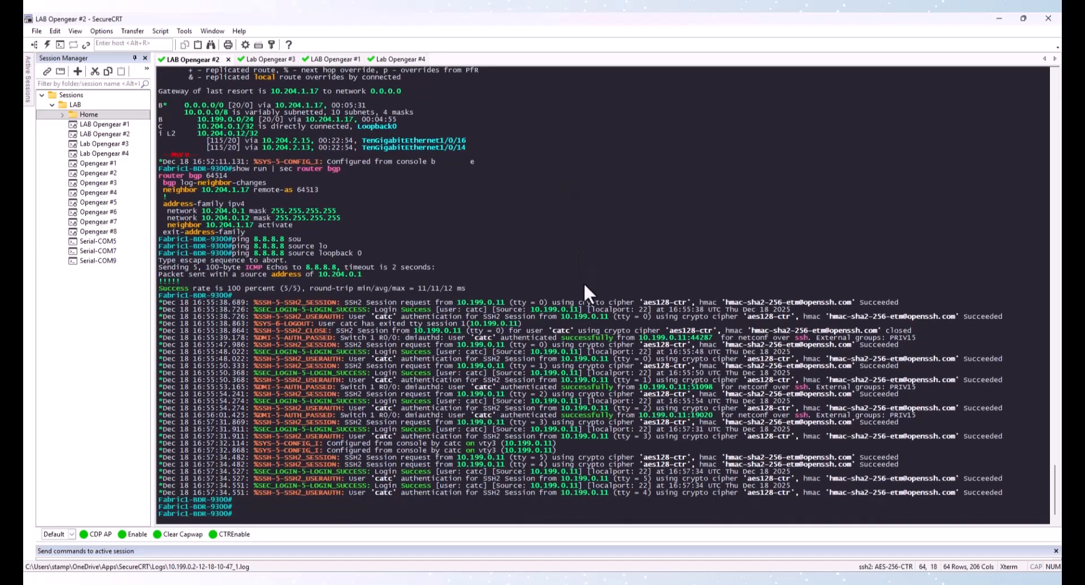
text(conf t)
key(Return)
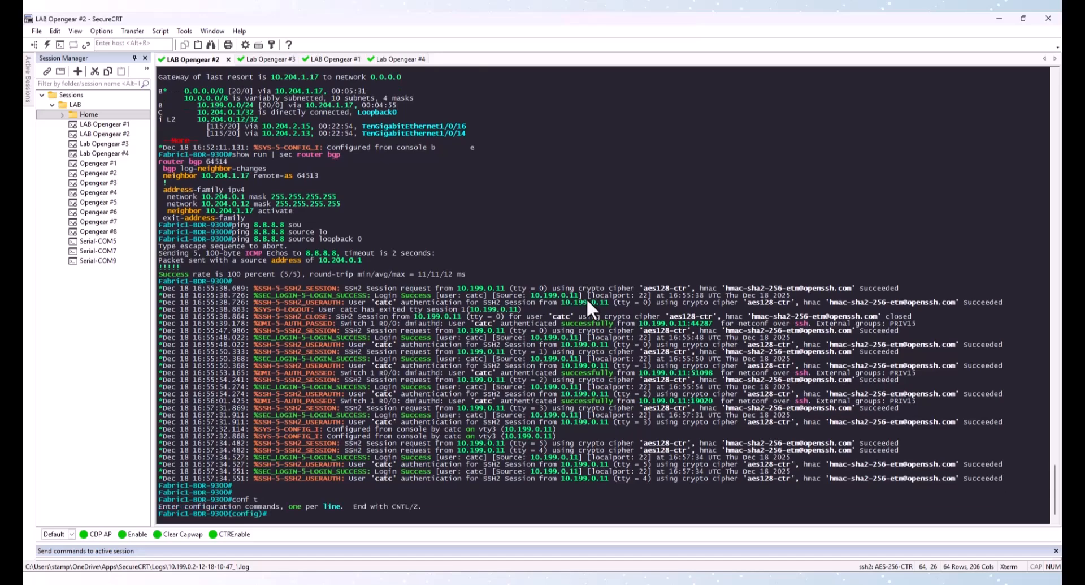
text(router)
key(Tab)
text(isis)
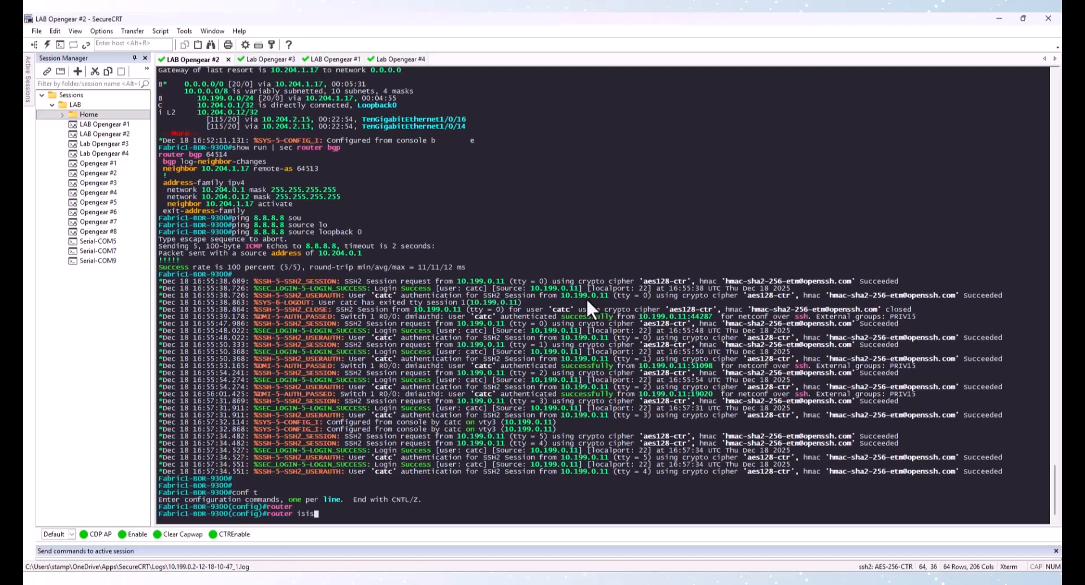
key(Return)
text(defa)
key(Tab)
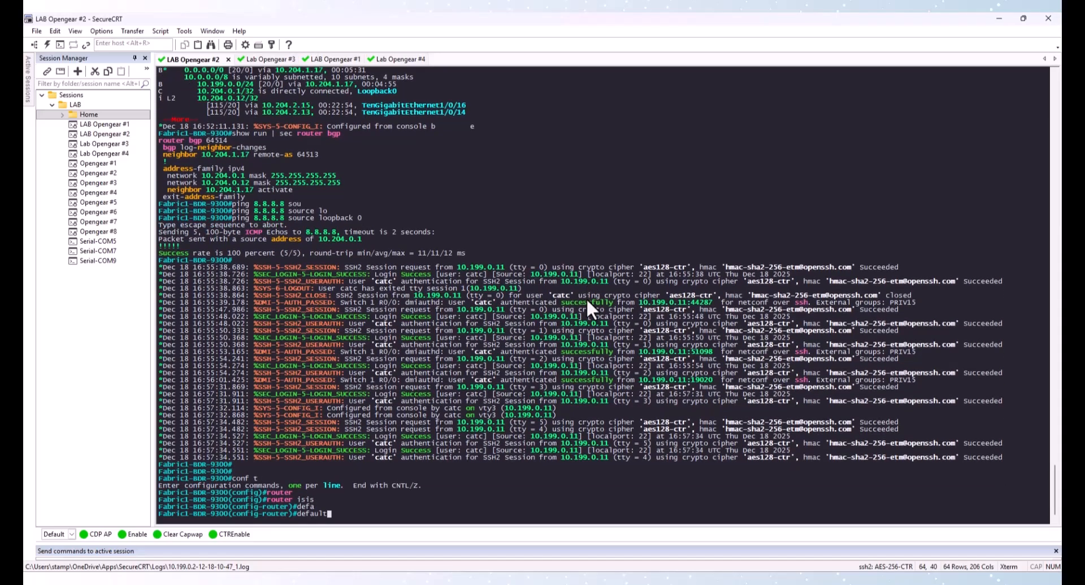
text(in)
key(Tab)
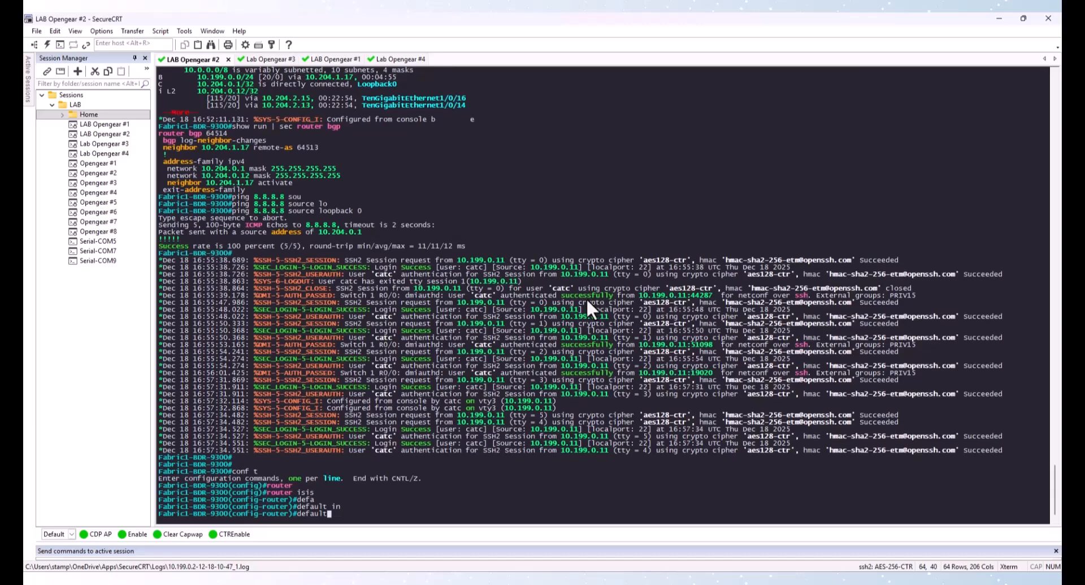
text(-i)
key(Tab)
text(nor)
key(Tab)
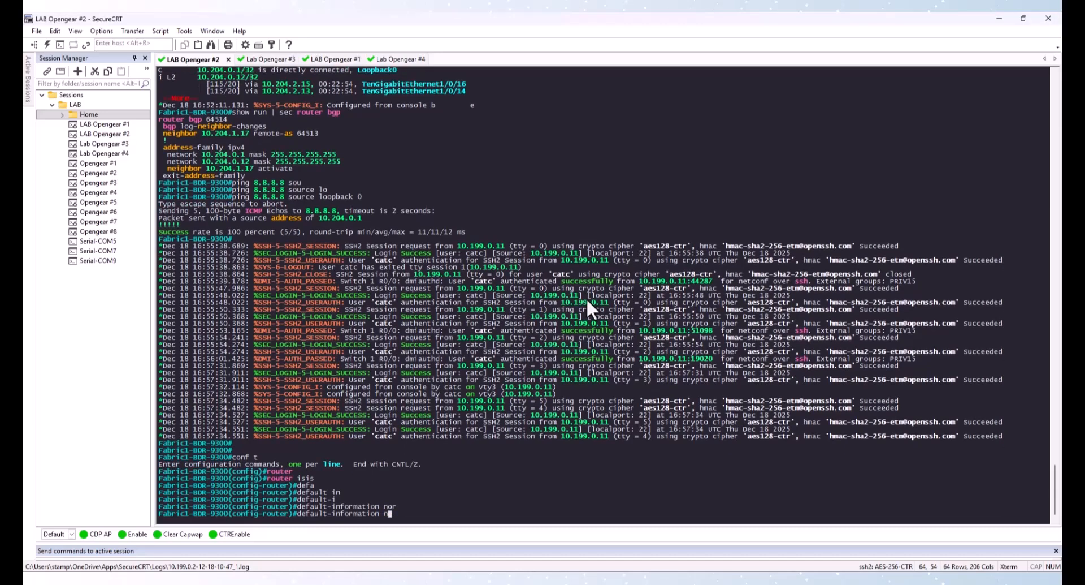
key(BackSpace)
text(or)
key(Tab)
key(Return)
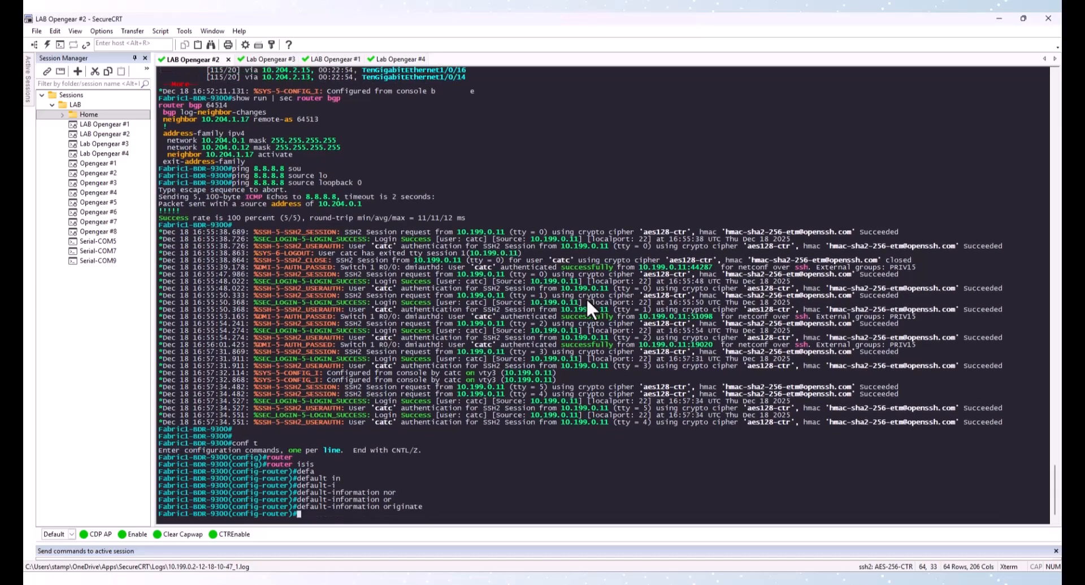
Exit configuration mode on Fabric1-BDR-9300 and save the running configuration
text(exit)
key(Return)
text(exit)
key(Return)
text(wr)
key(Return)
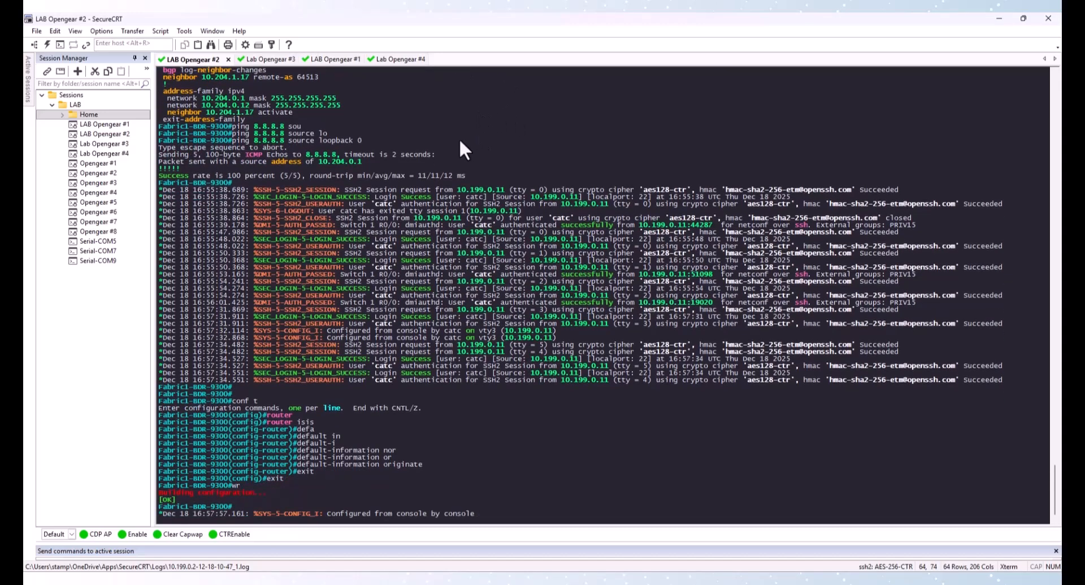
Display the IP routing table again on Fabric1-EDGE-9300 to check for the default route
click(281, 63)
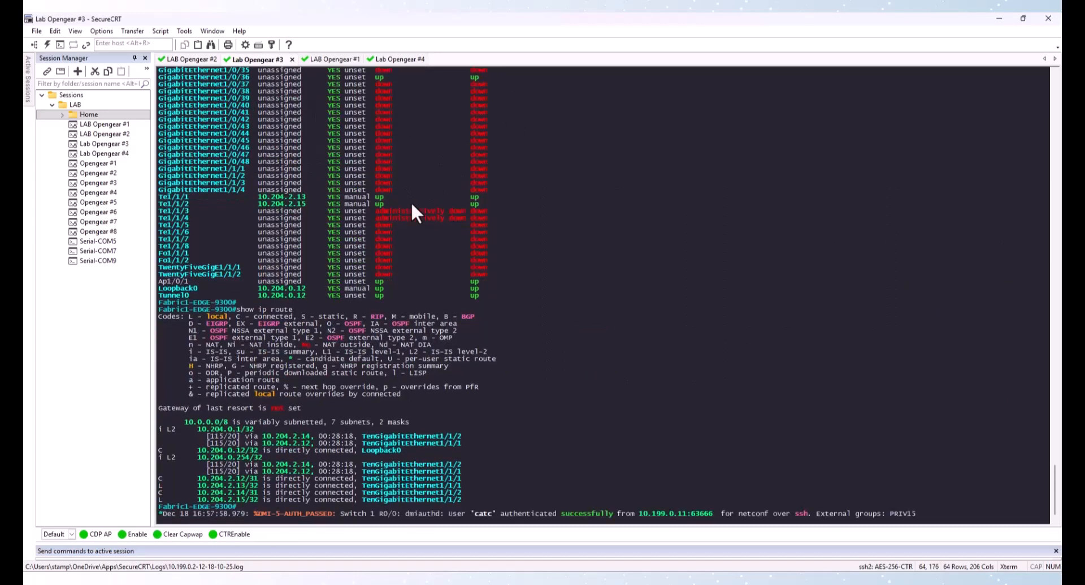
key(Return)
key(Return)
text(show ip route)
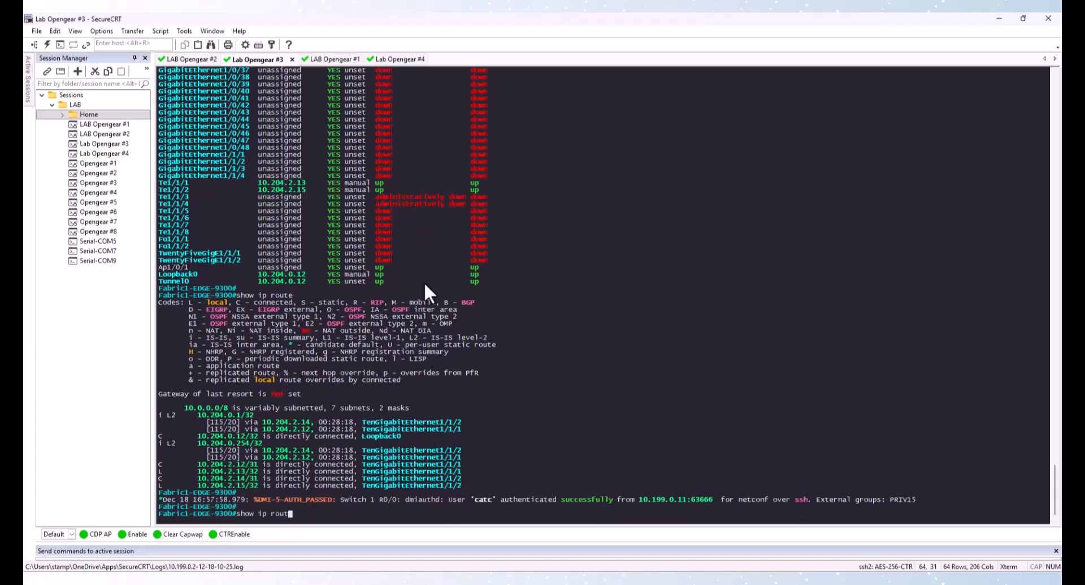
key(Return)
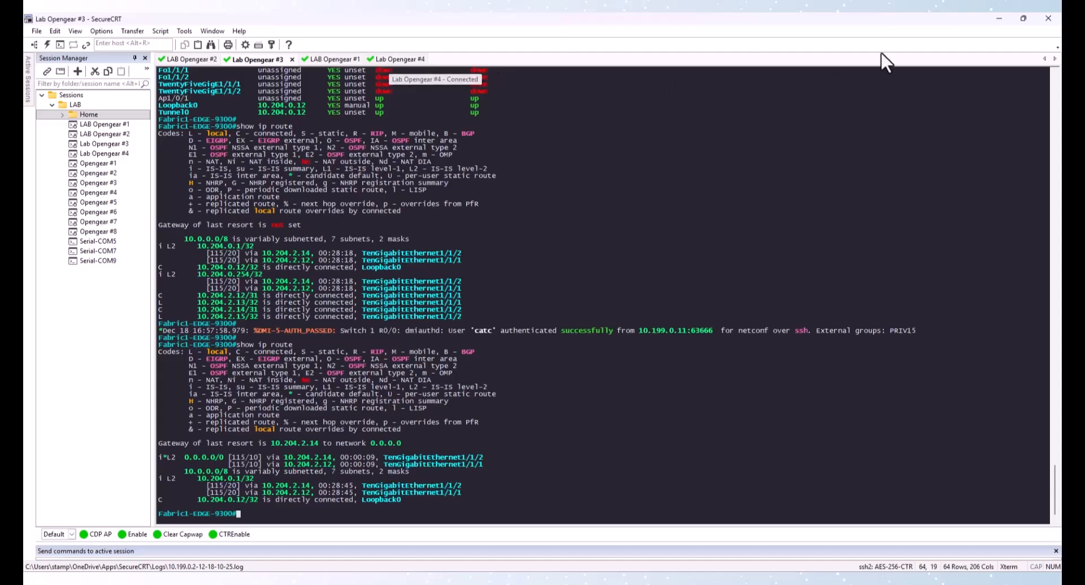
Return to Catalyst Center, revalidate the device's credentials and add the 10.204.0.12 device
click(1000, 19)
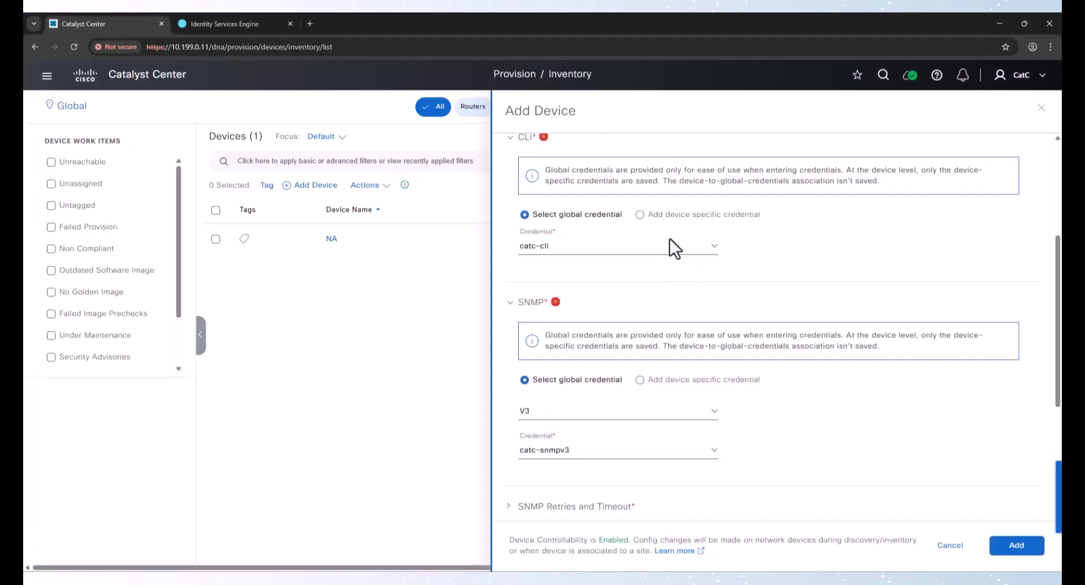
scroll(670, 238, up, 1)
click(588, 135)
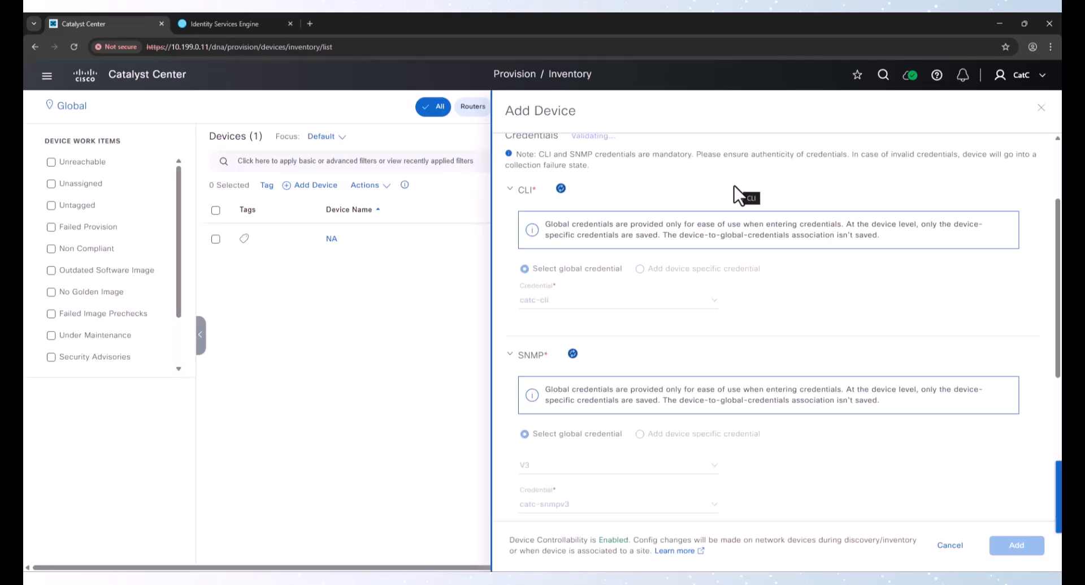
scroll(746, 299, down, 4)
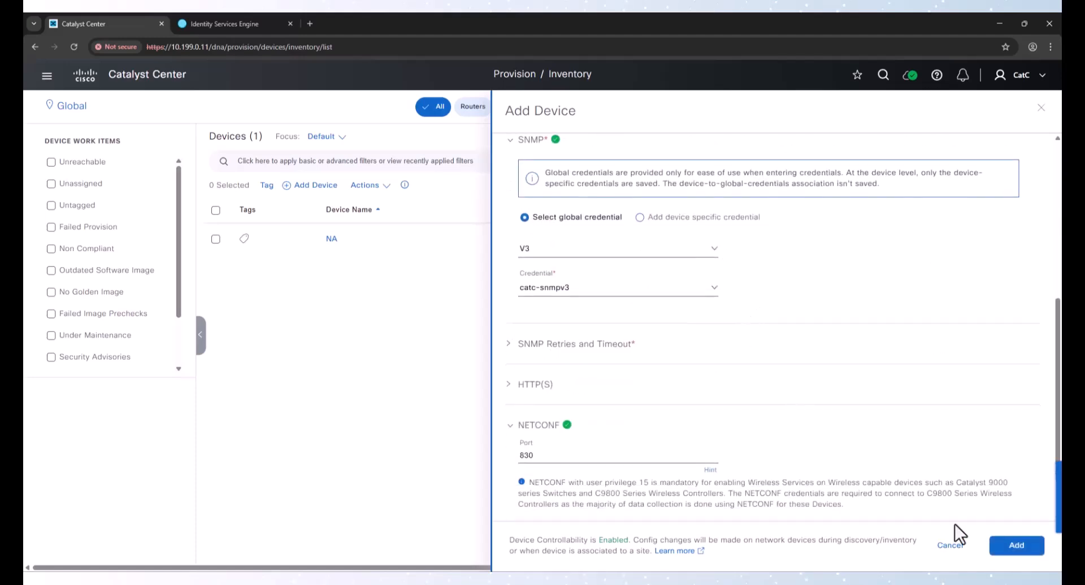
click(1017, 545)
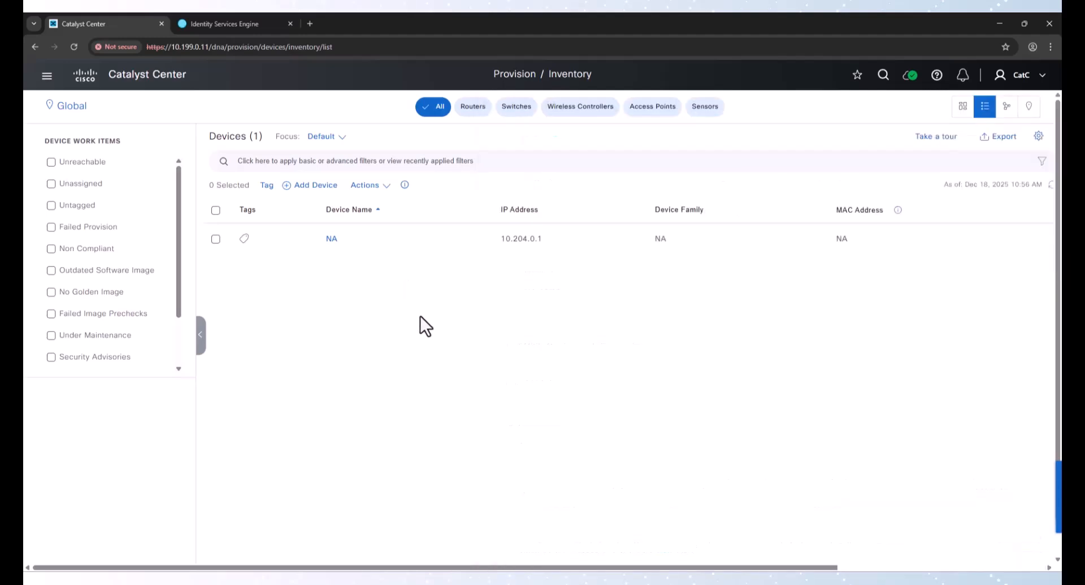
Start adding a single existing device to inventory and enter the device IP 10.212.0.1
click(311, 187)
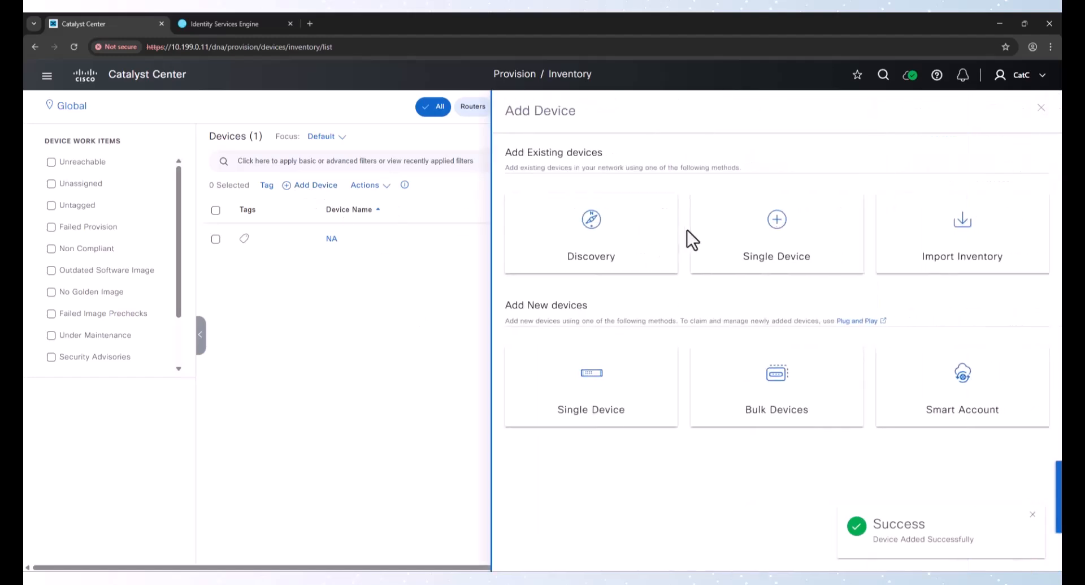
click(760, 240)
click(583, 213)
text(1)
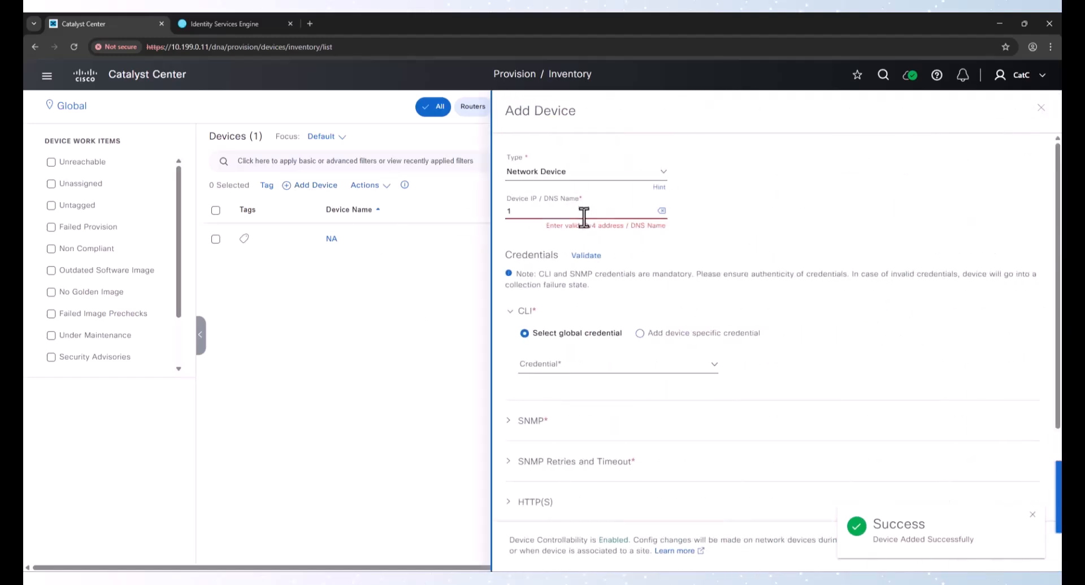
text(0.212.0.1)
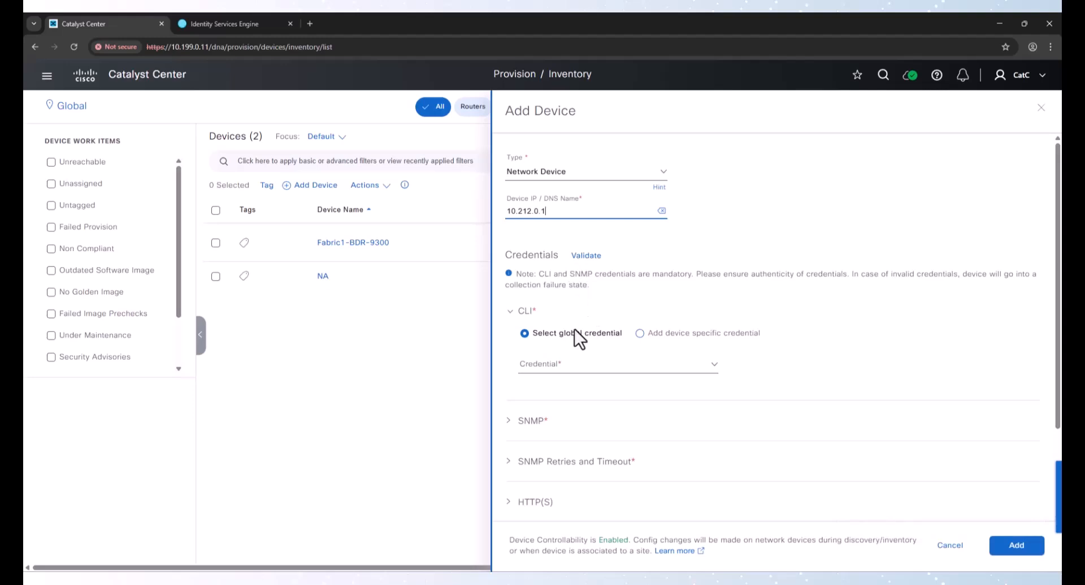
Select the global CLI credential catc-cli and the SNMP V3 global credential catc-snmpv3
click(571, 365)
click(571, 396)
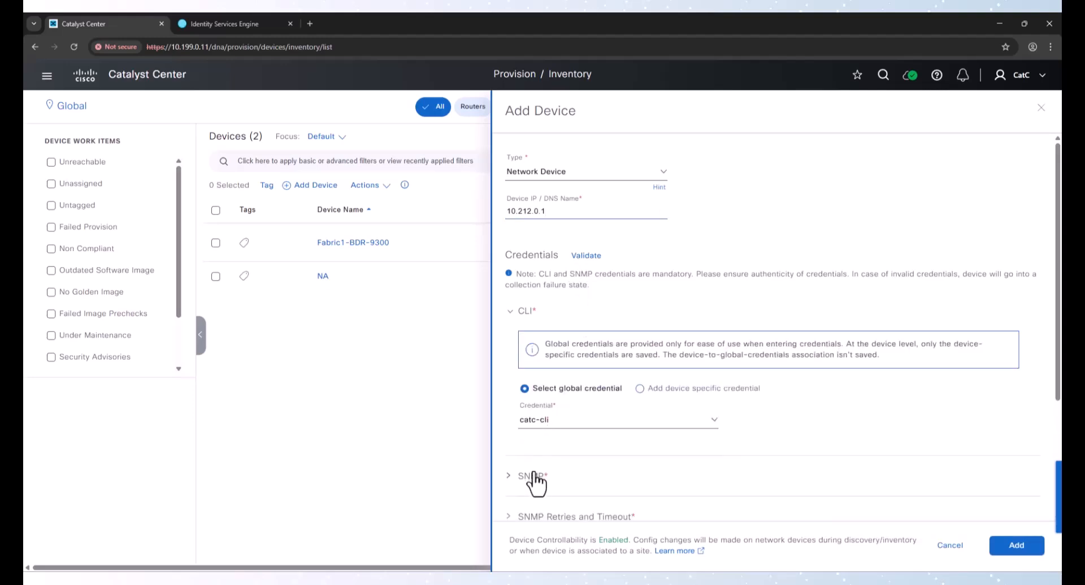
scroll(535, 481, down, 3)
click(532, 309)
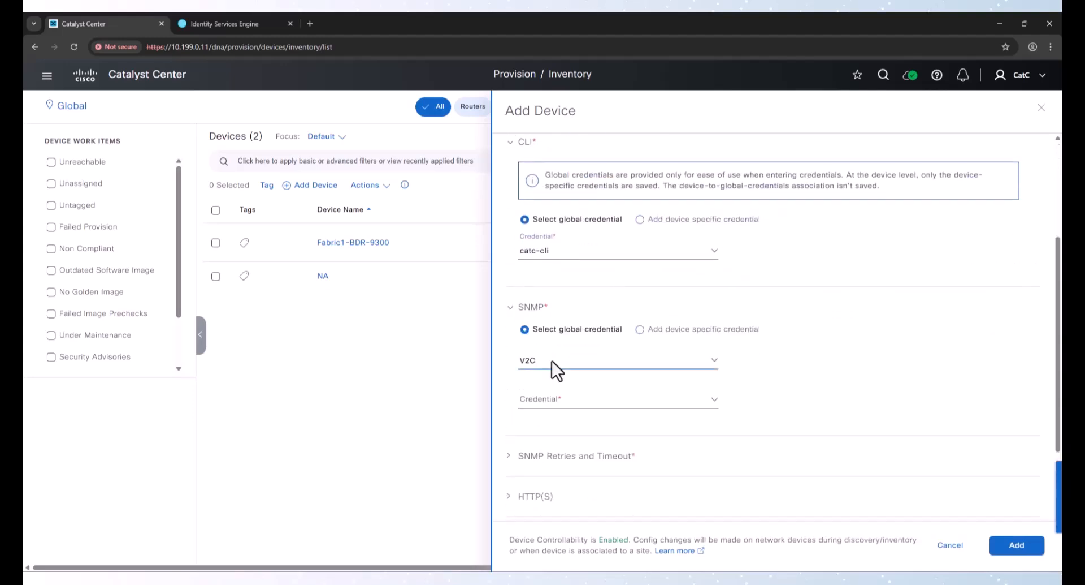
click(551, 361)
click(551, 408)
click(550, 406)
click(552, 425)
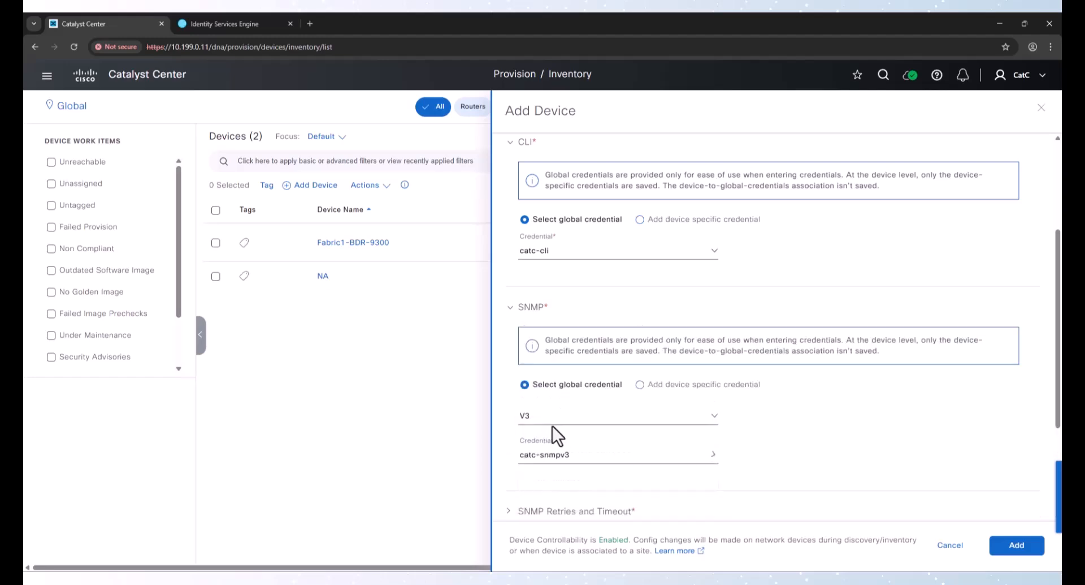
Expand the NETCONF section and enter the NETCONF port number
scroll(543, 525, down, 3)
click(542, 430)
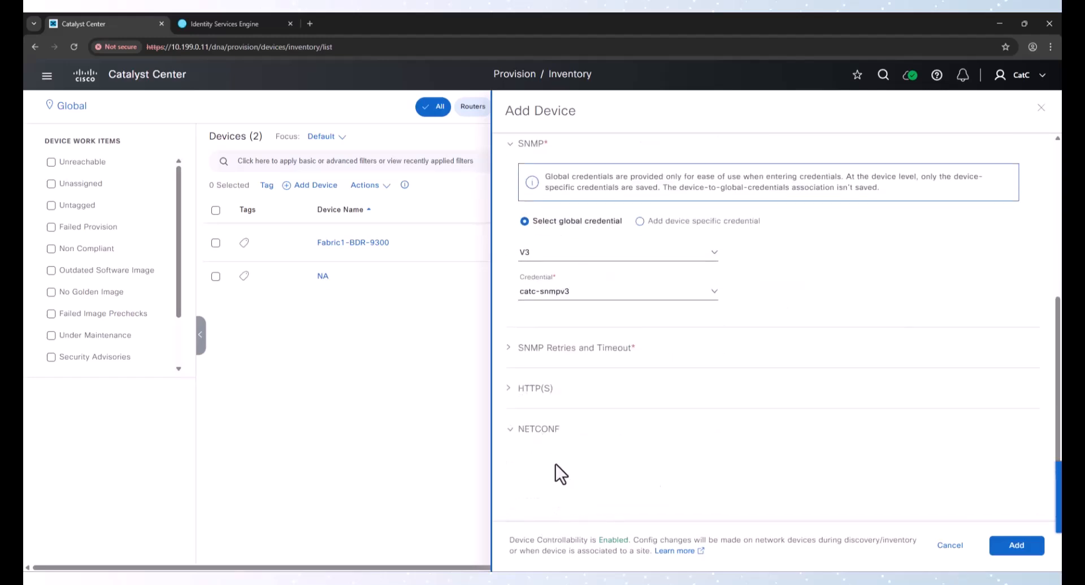
click(546, 461)
text(830)
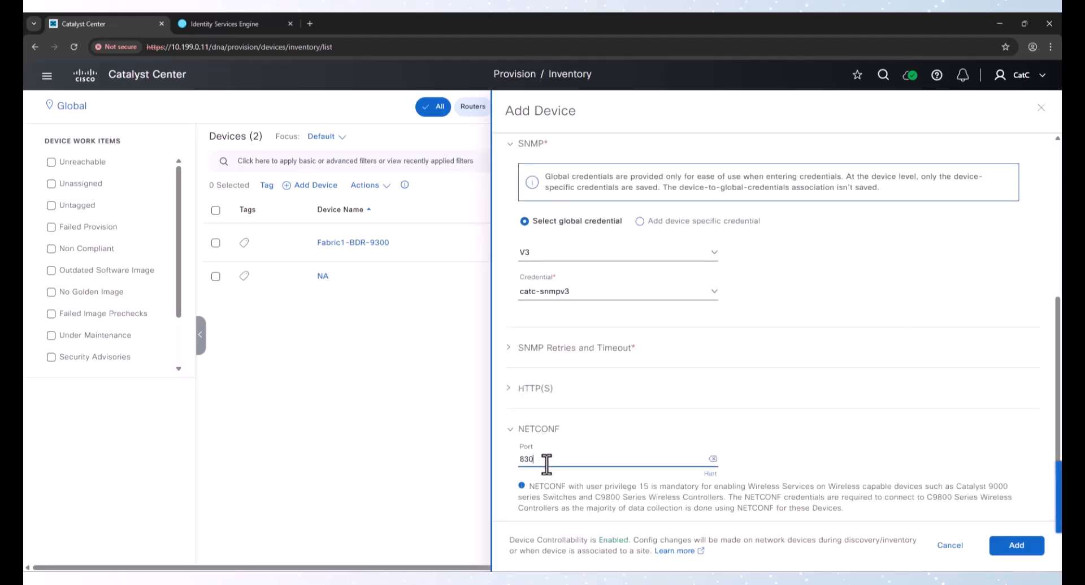
Validate the selected credentials and add the 10.212.0.1 device
scroll(554, 332, up, 8)
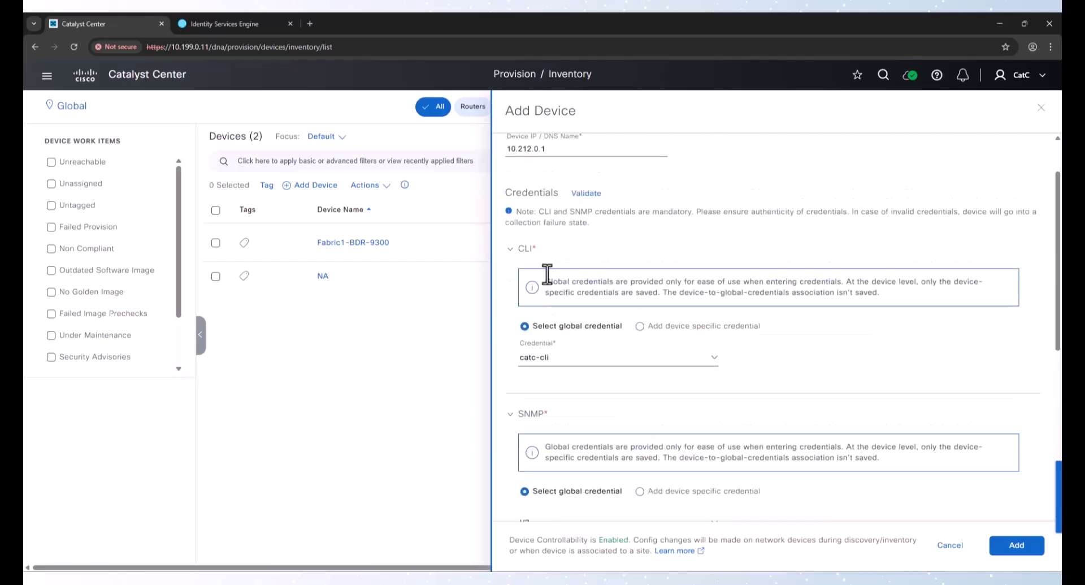
click(592, 194)
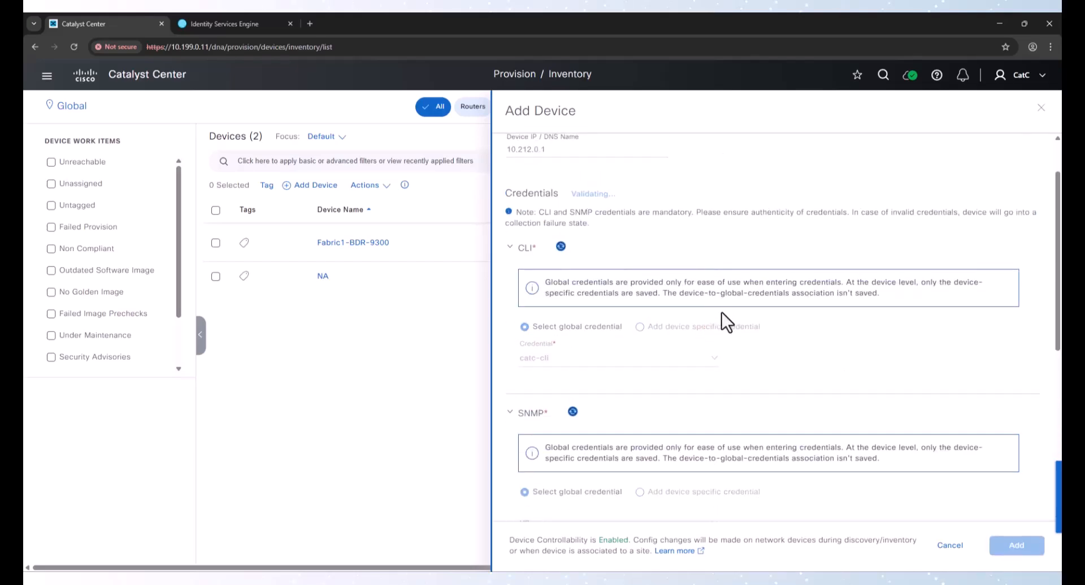
scroll(774, 358, down, 2)
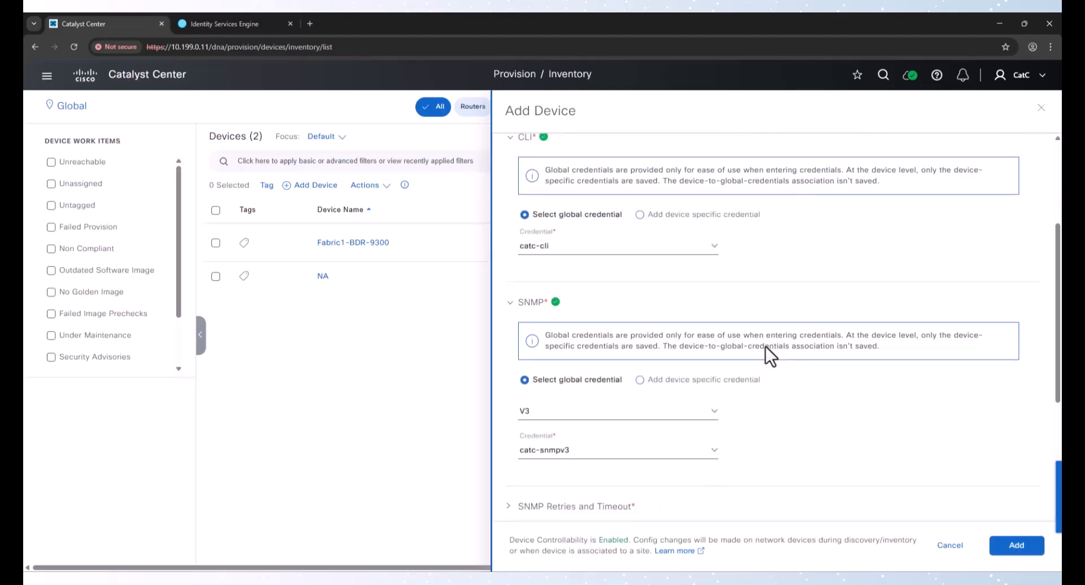
scroll(862, 447, down, 3)
click(1028, 546)
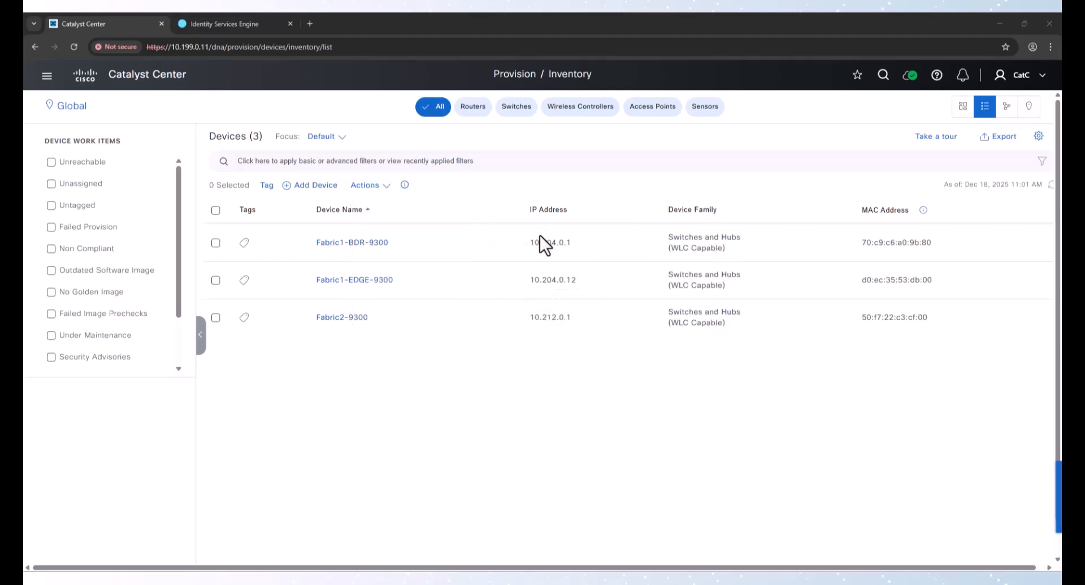
Switch the inventory list's focus to Provision
drag(529, 242, 574, 244)
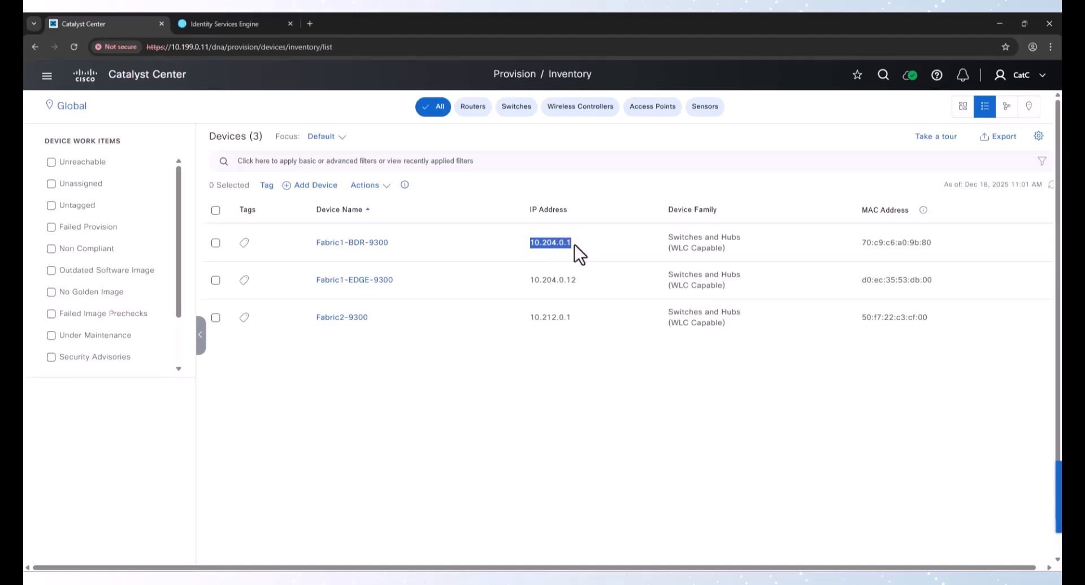
click(325, 138)
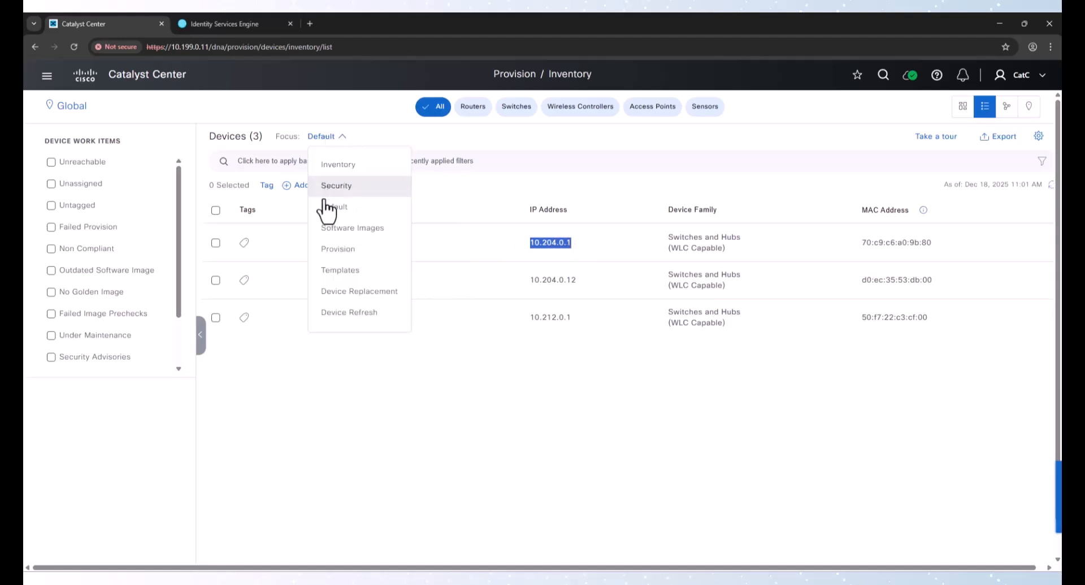
click(337, 249)
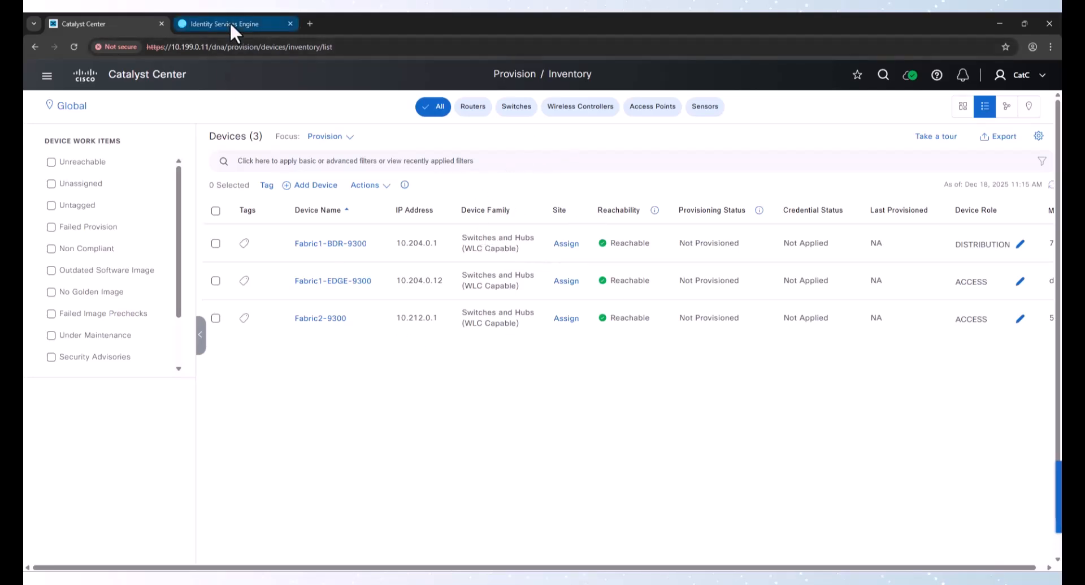
Examine the reachability, provisioning status and device roles of the three fabric switches
mouse_move(229, 22)
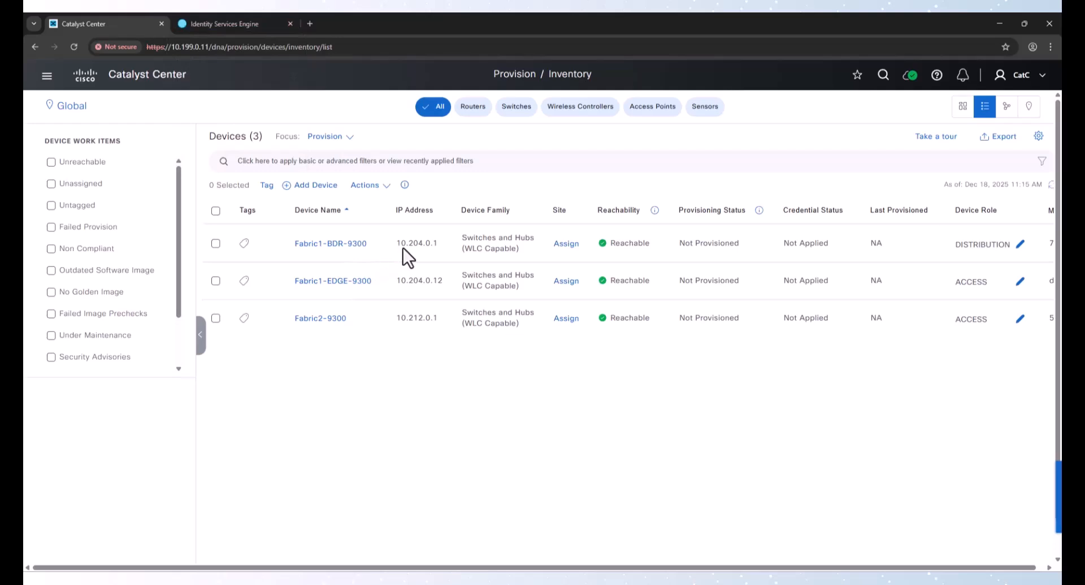
drag(405, 243, 436, 244)
drag(467, 237, 521, 333)
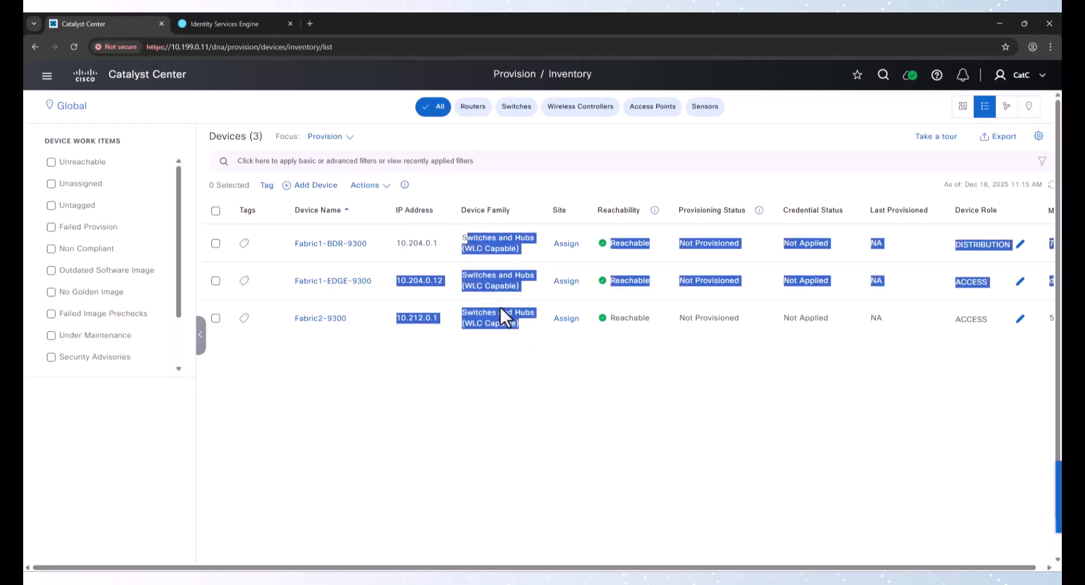
click(497, 285)
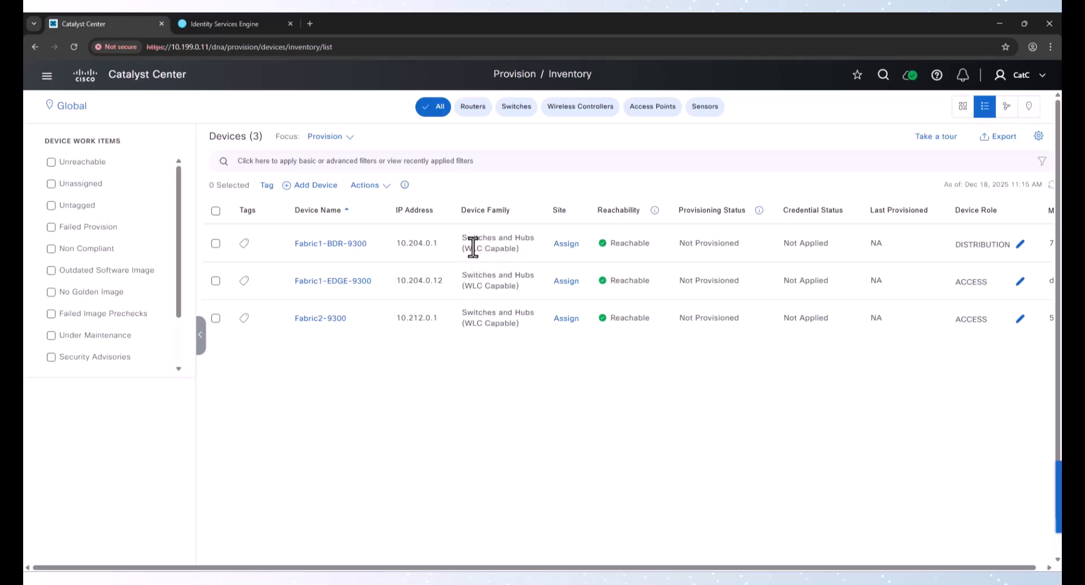
Switch to the Identity Services Engine tab and log in as admin with the account password
click(244, 25)
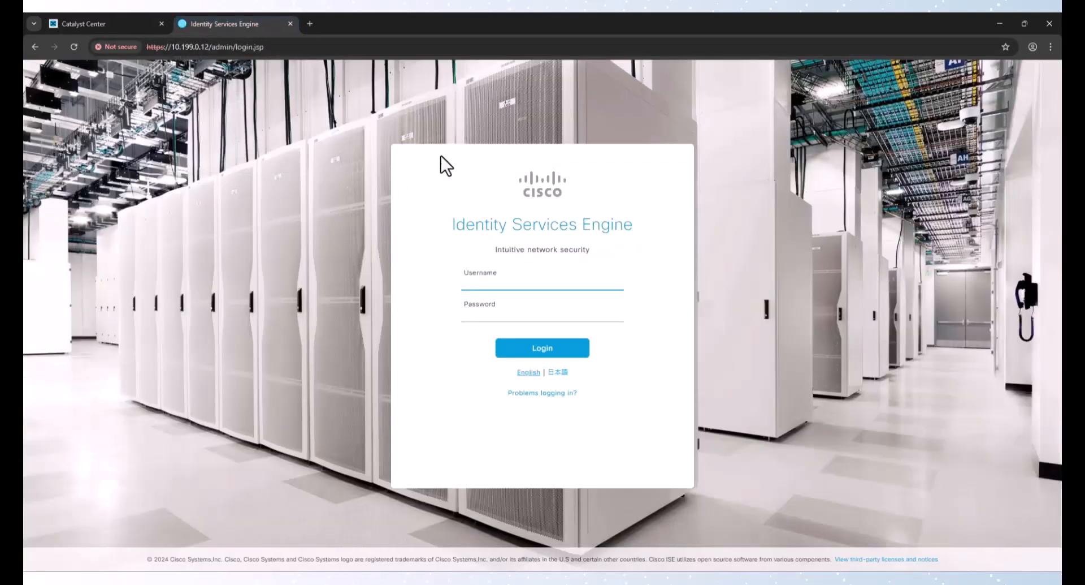
click(538, 288)
text(admin)
key(Tab)
text(C1sco12345)
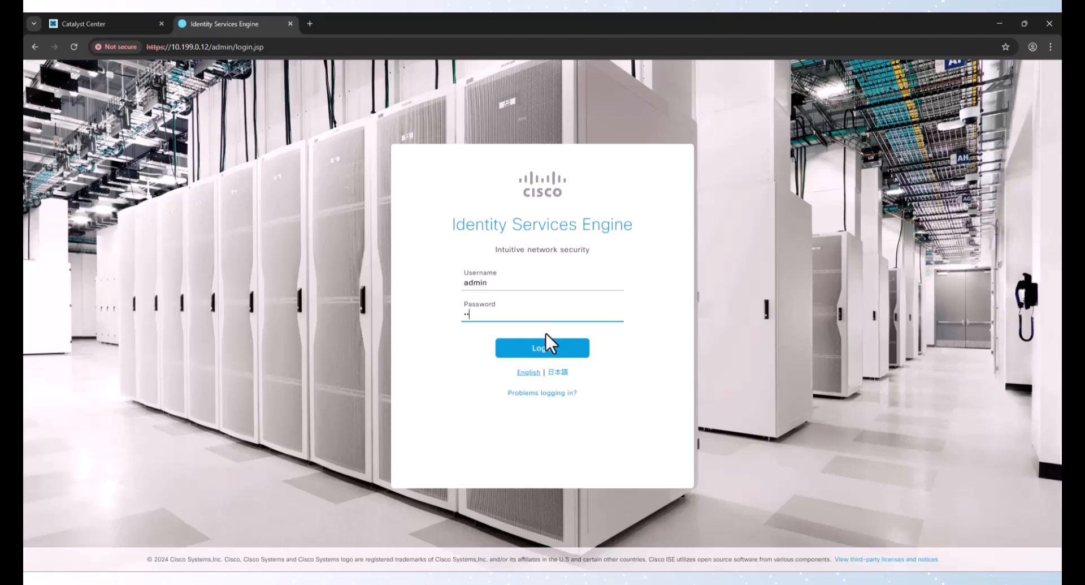
key(Return)
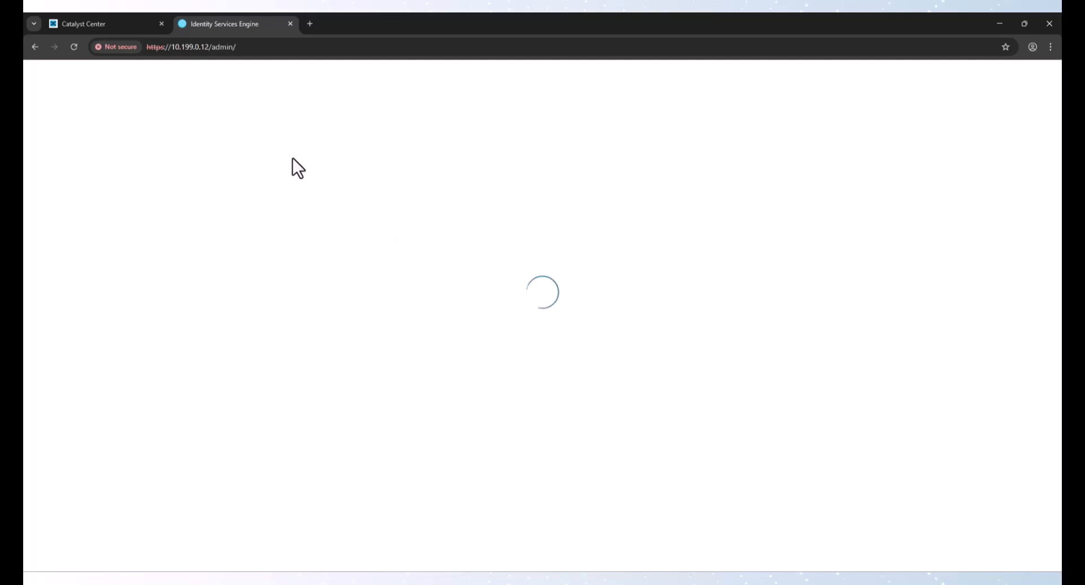
Start a new network access user under Identities with the username catc
mouse_move(140, 254)
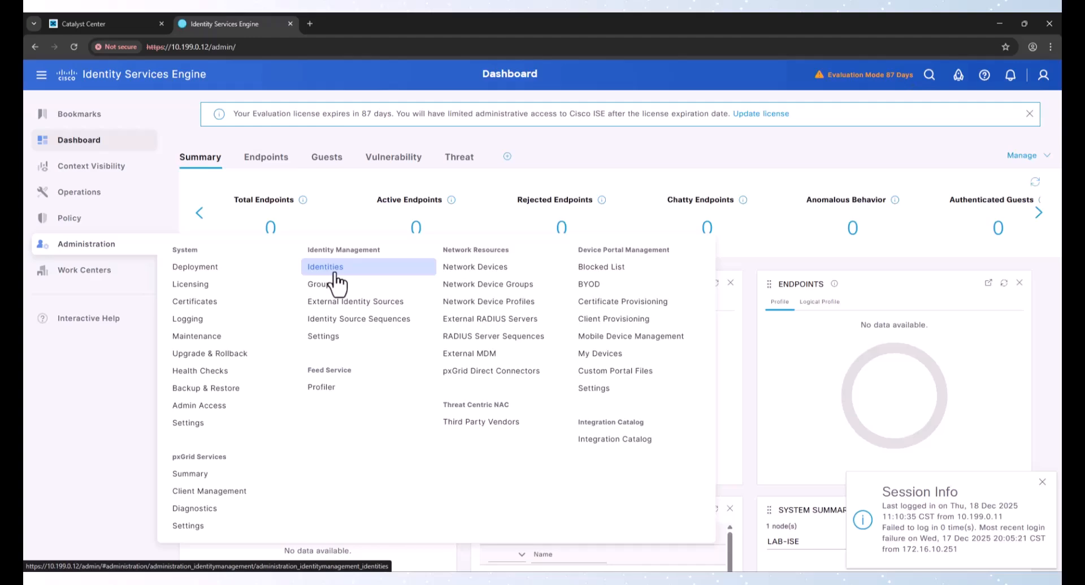
click(334, 272)
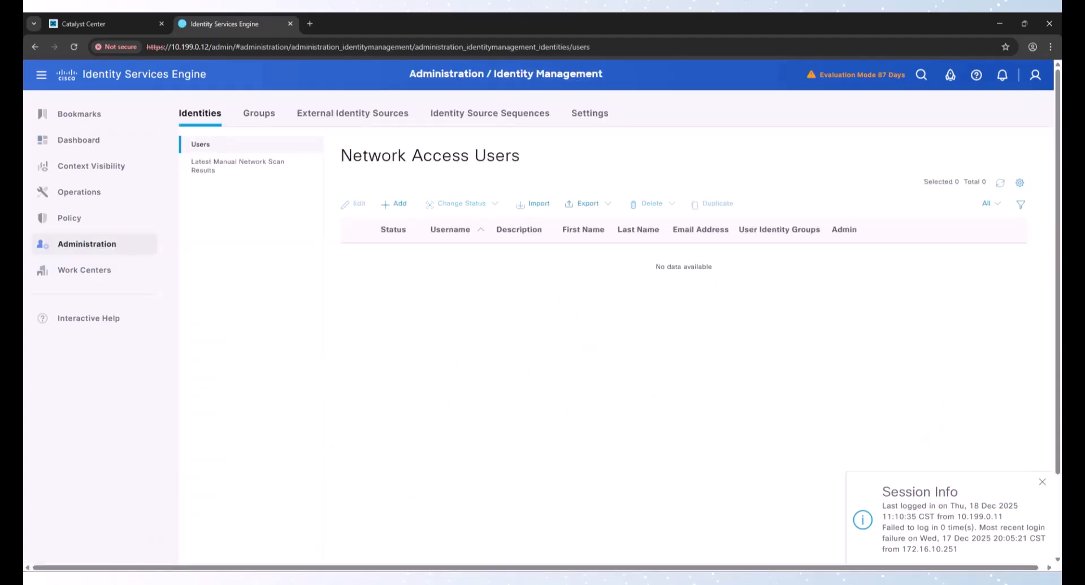
click(398, 205)
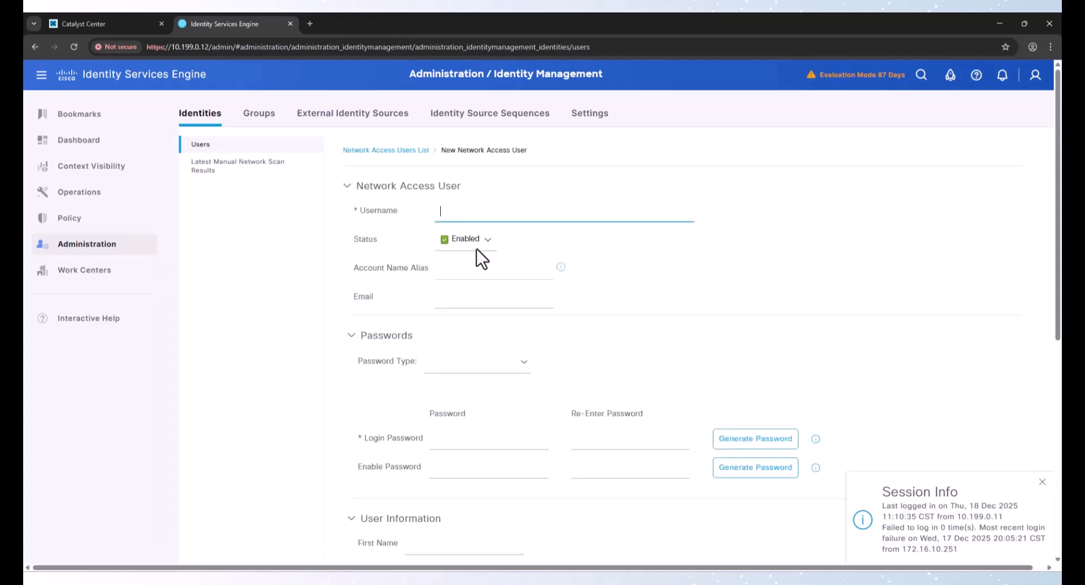
text(catc)
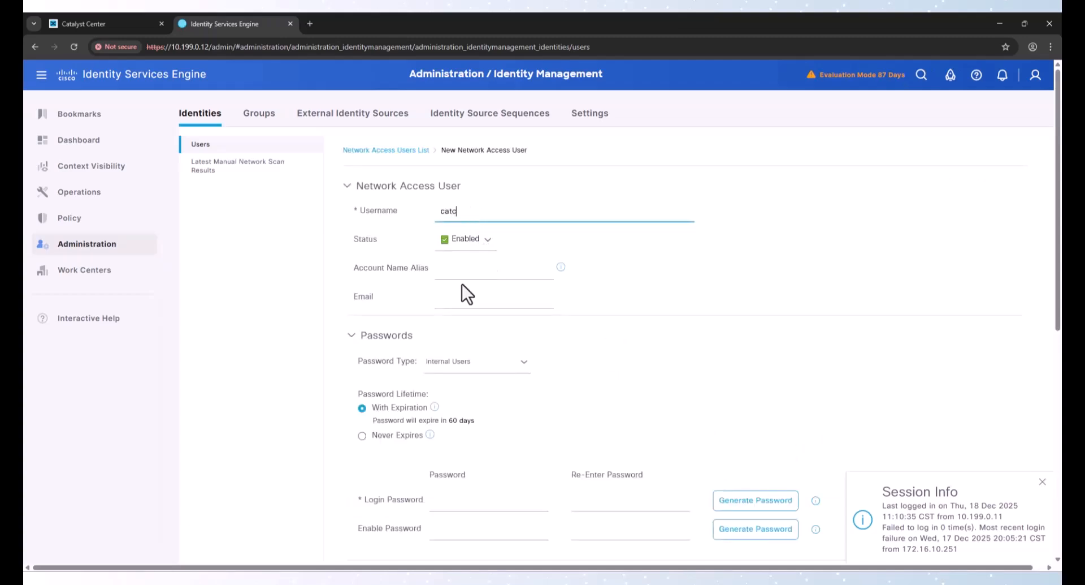
Enter and re-enter the user's login password and enable password
scroll(465, 316, down, 3)
click(466, 337)
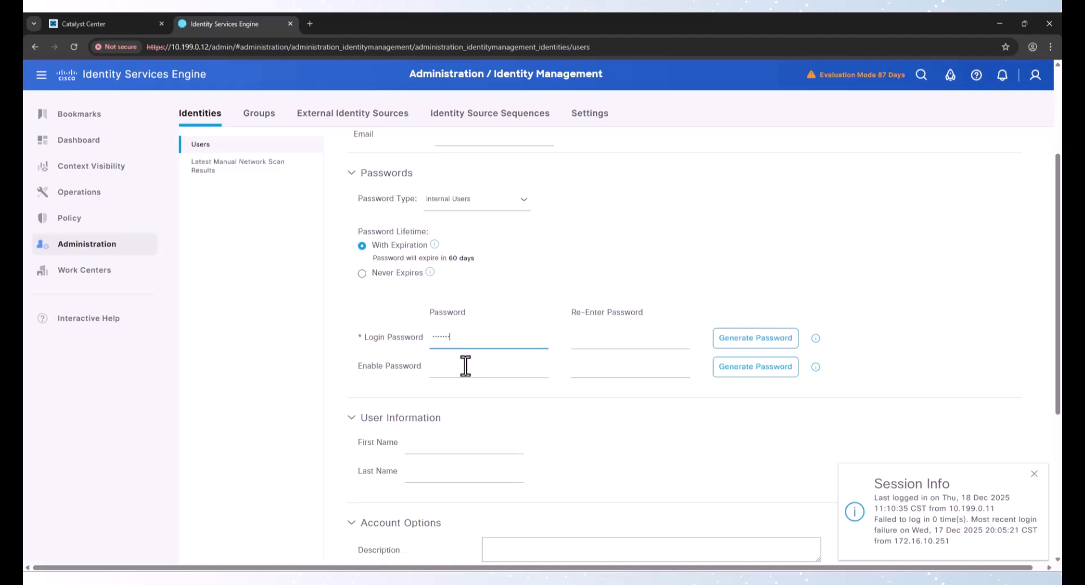
key(Tab)
text(•••••••••)
key(Tab)
key(Tab)
text(•••••••)
Set the user's first and last name to Catc and submit the new user
scroll(441, 282, down, 5)
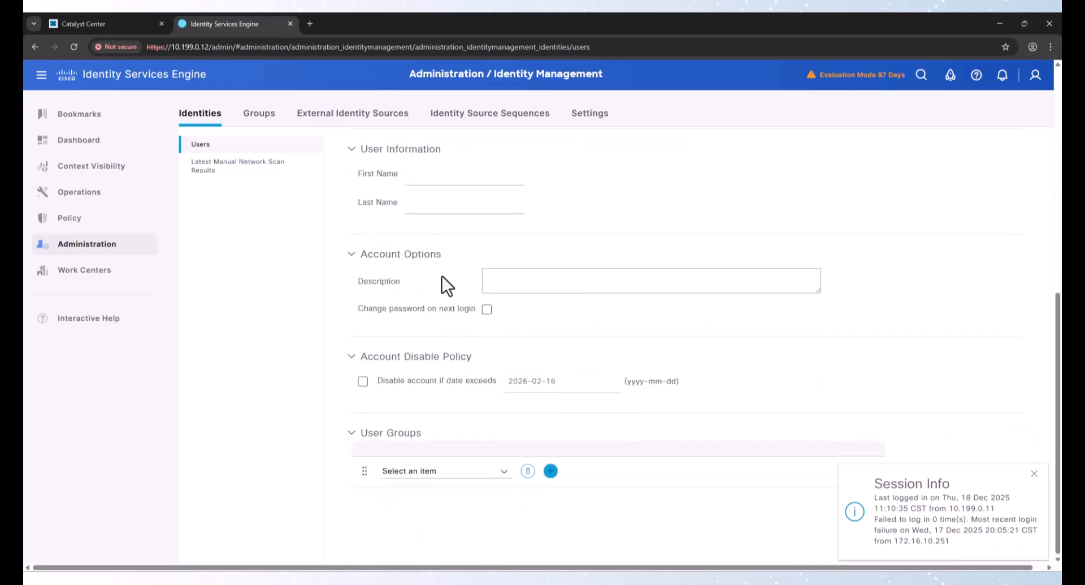
click(445, 174)
text(catc)
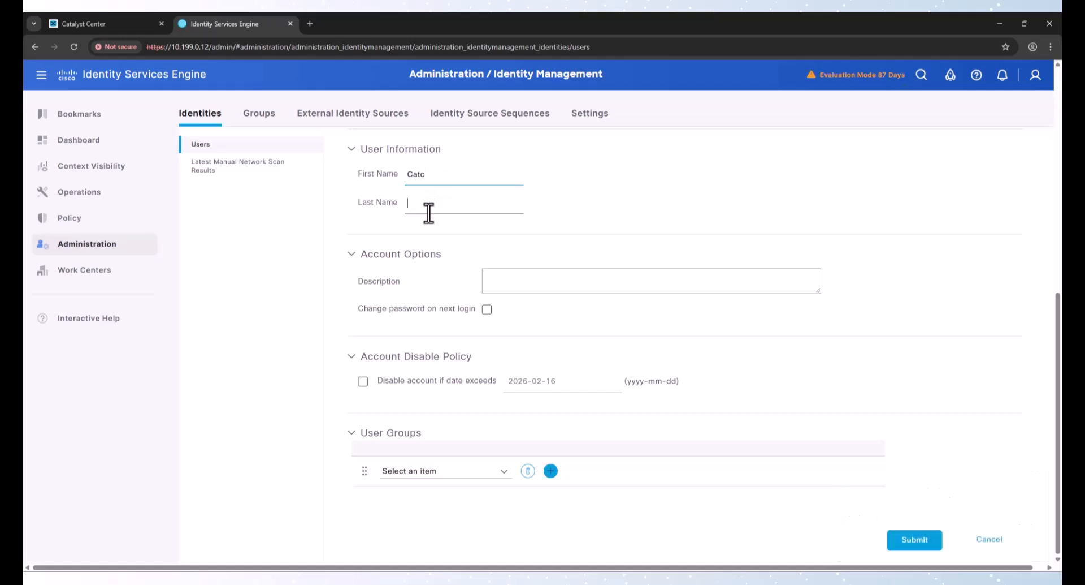
click(428, 203)
text(Catc)
click(913, 553)
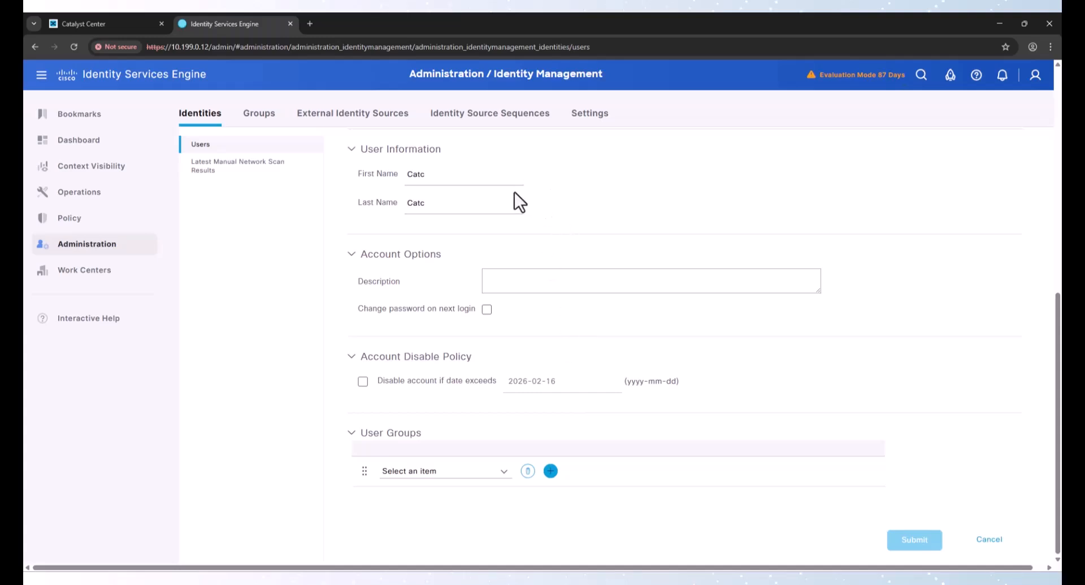
Create a new user identity group named Cisco-Admins
scroll(562, 334, up, 5)
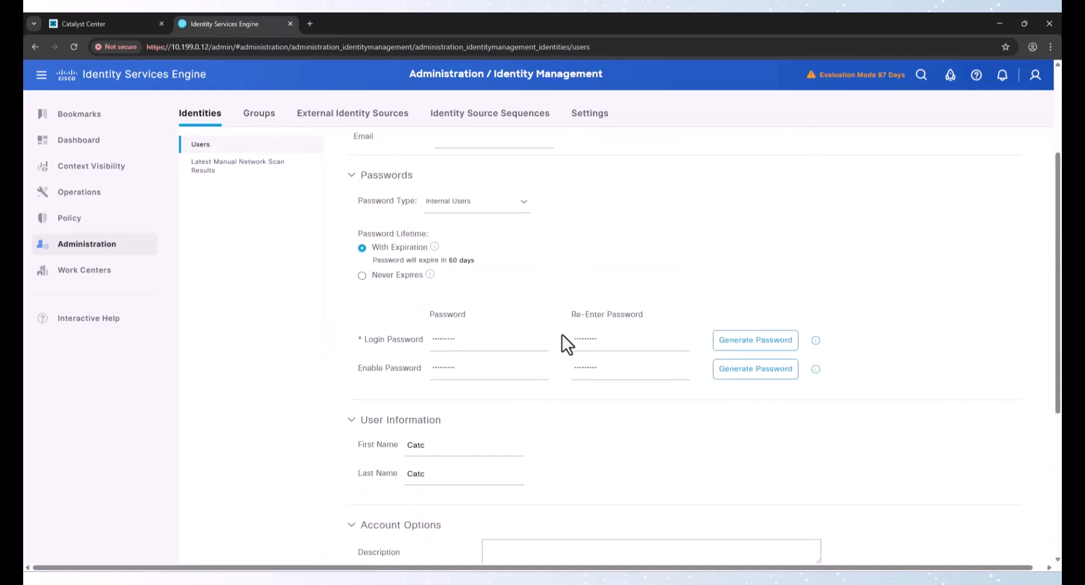
scroll(562, 334, up, 3)
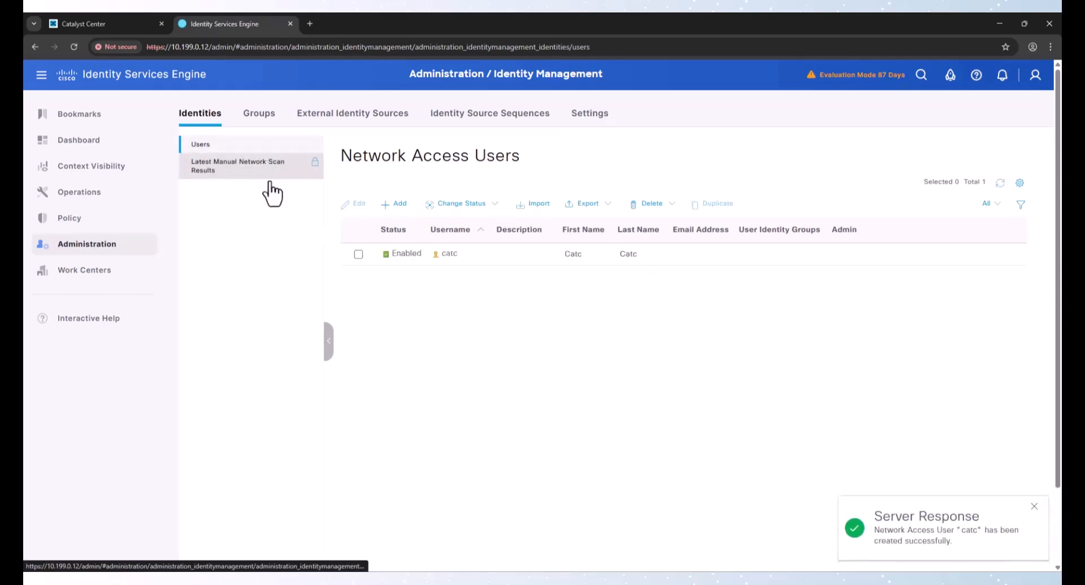
click(259, 115)
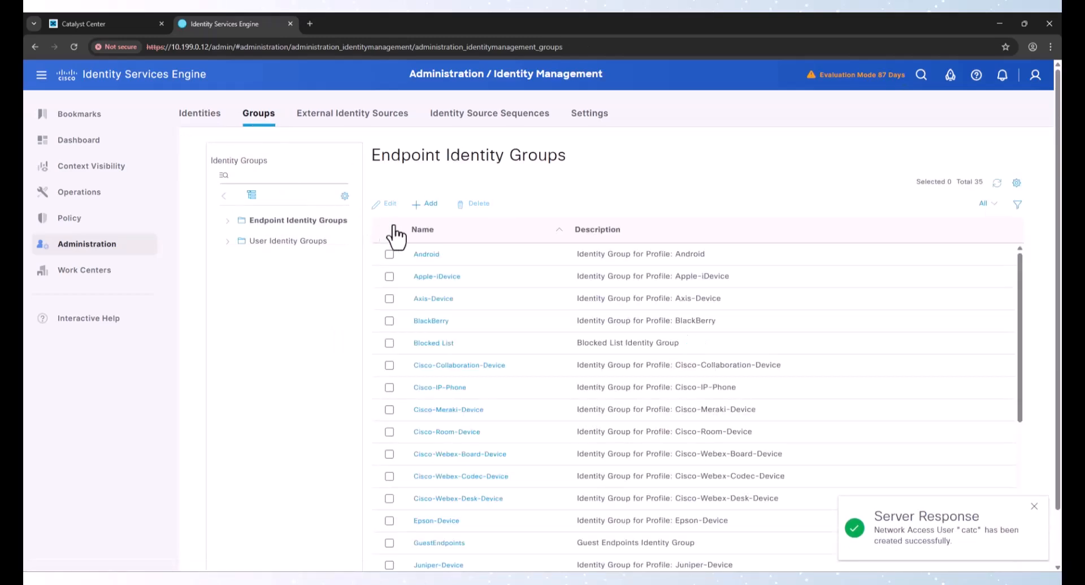
click(293, 243)
click(432, 209)
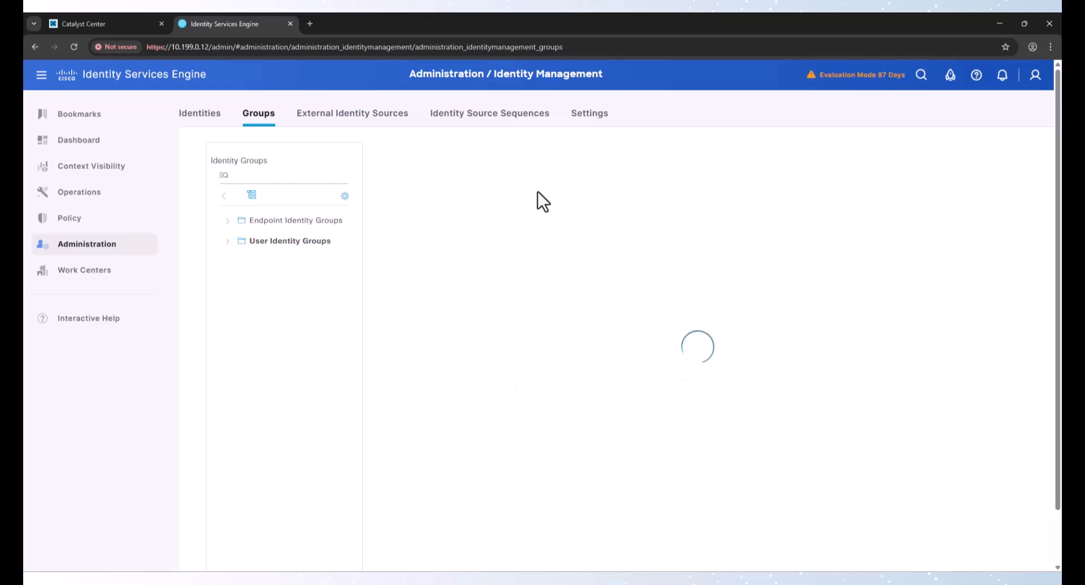
click(511, 202)
text(Cis)
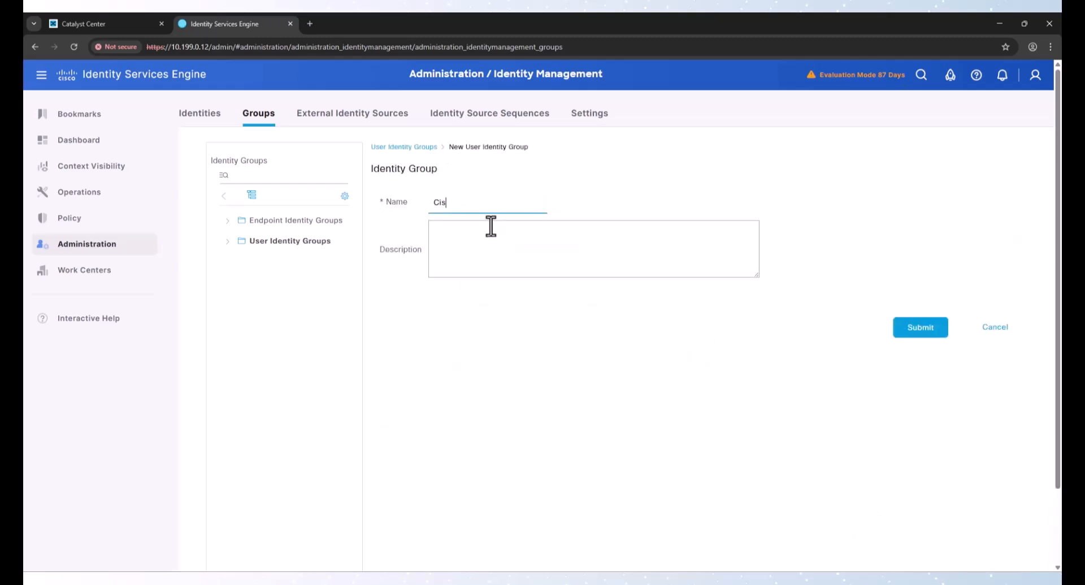
text(co-Admins)
click(920, 326)
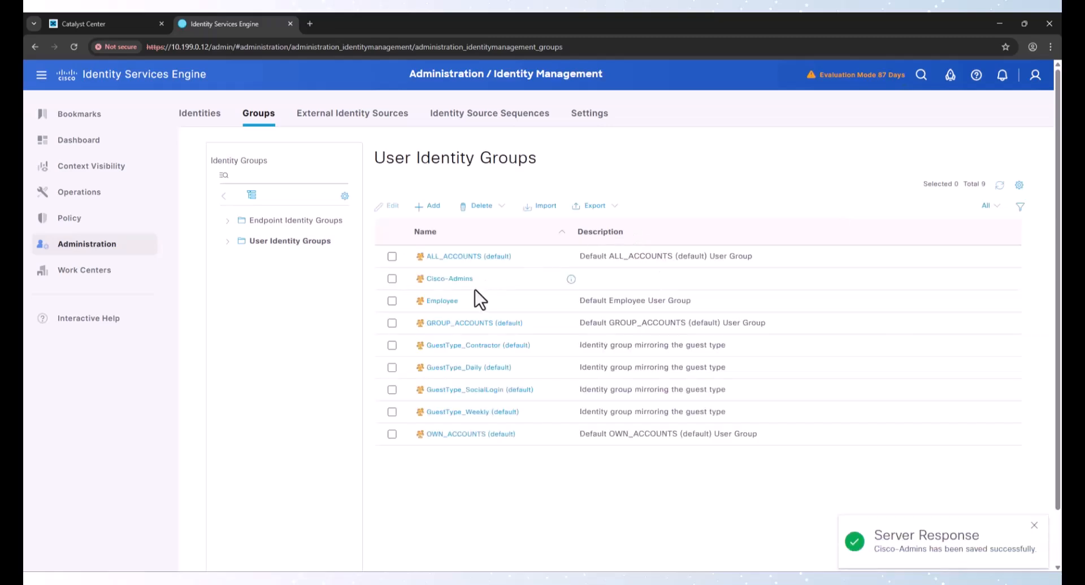
Add the user catc as a member of the Cisco-Admins group
click(455, 278)
scroll(497, 374, down, 3)
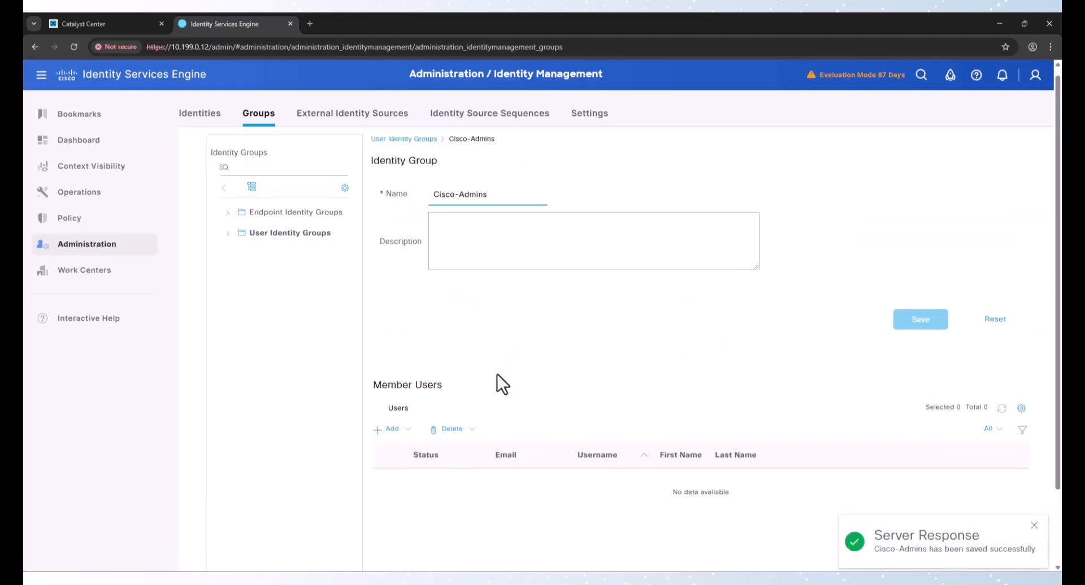
click(400, 340)
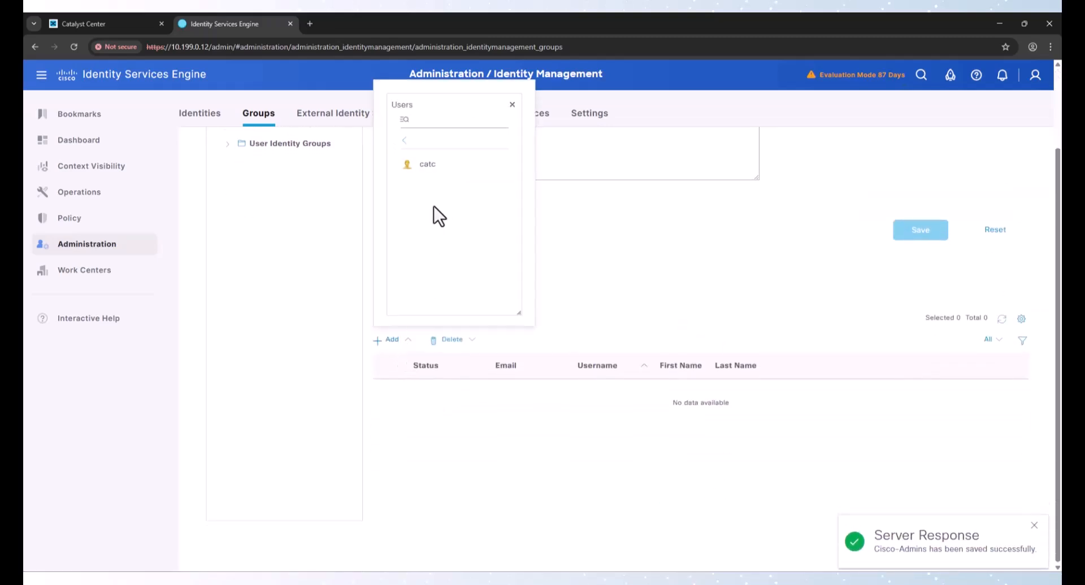
click(427, 165)
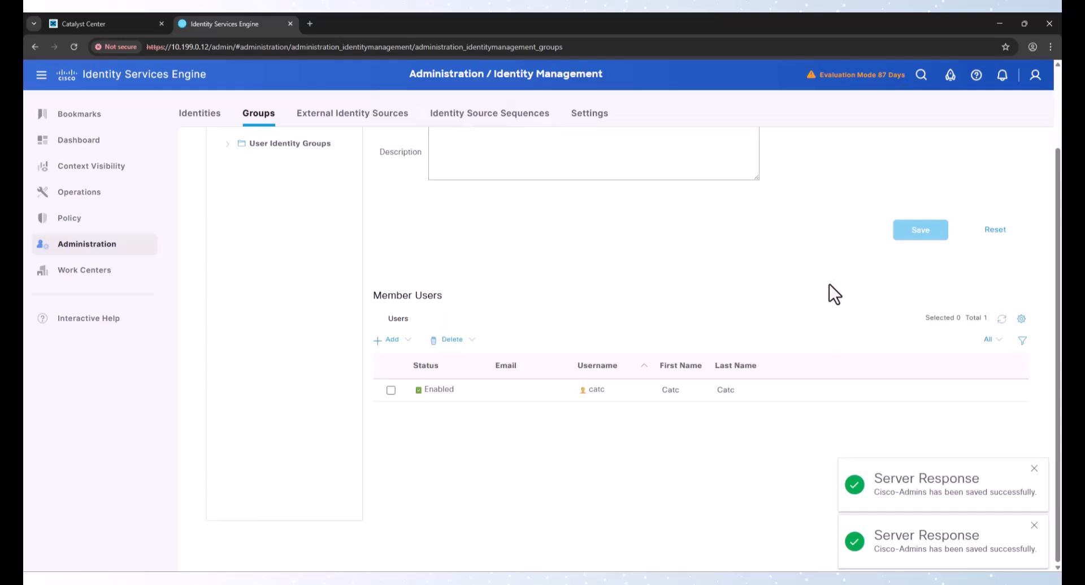
scroll(594, 446, up, 3)
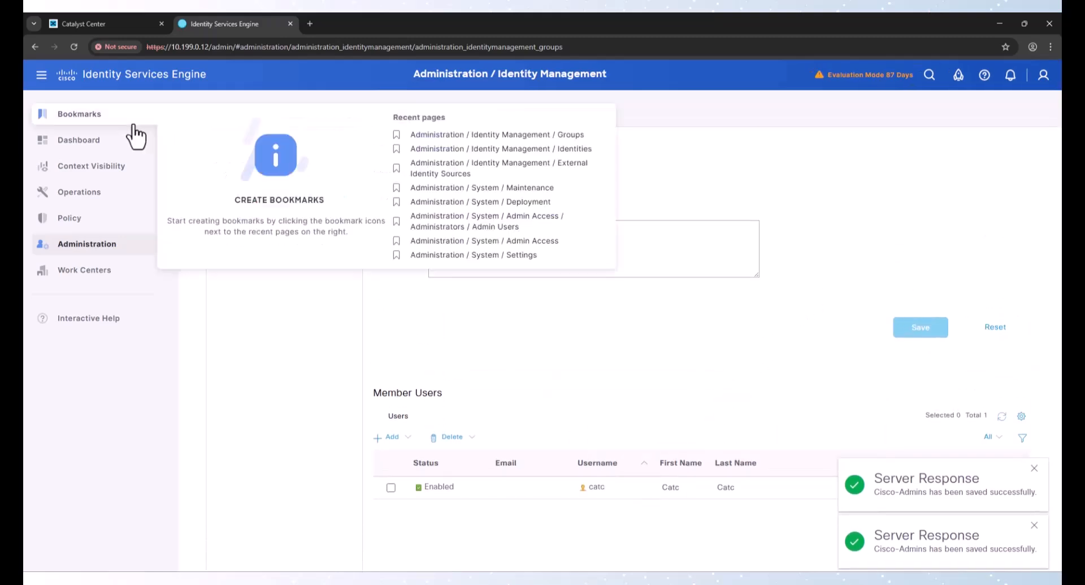
Open the Default device admin policy set and expand its authentication and authorization policies
mouse_move(83, 275)
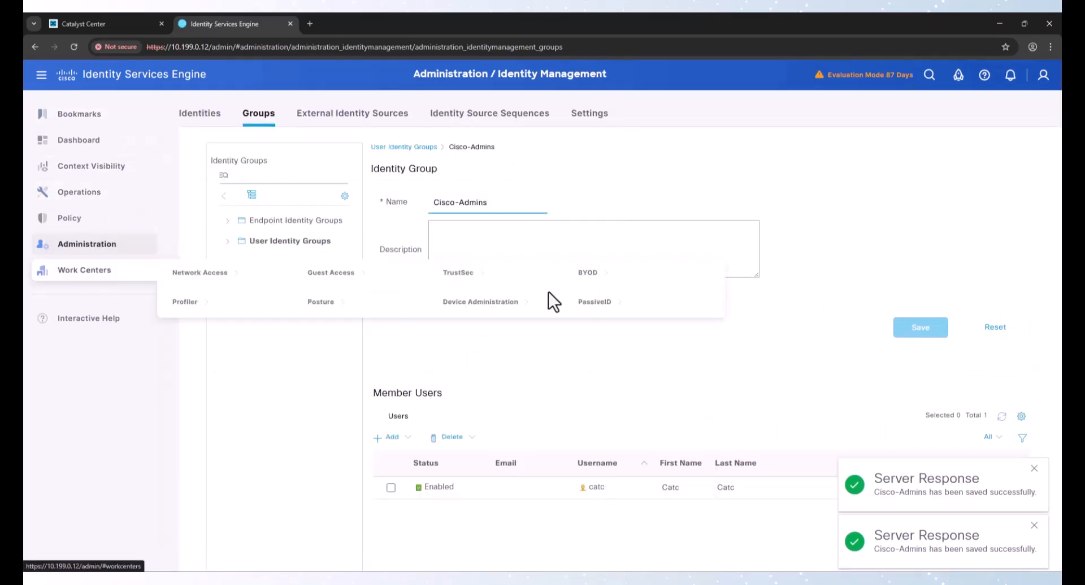
click(496, 303)
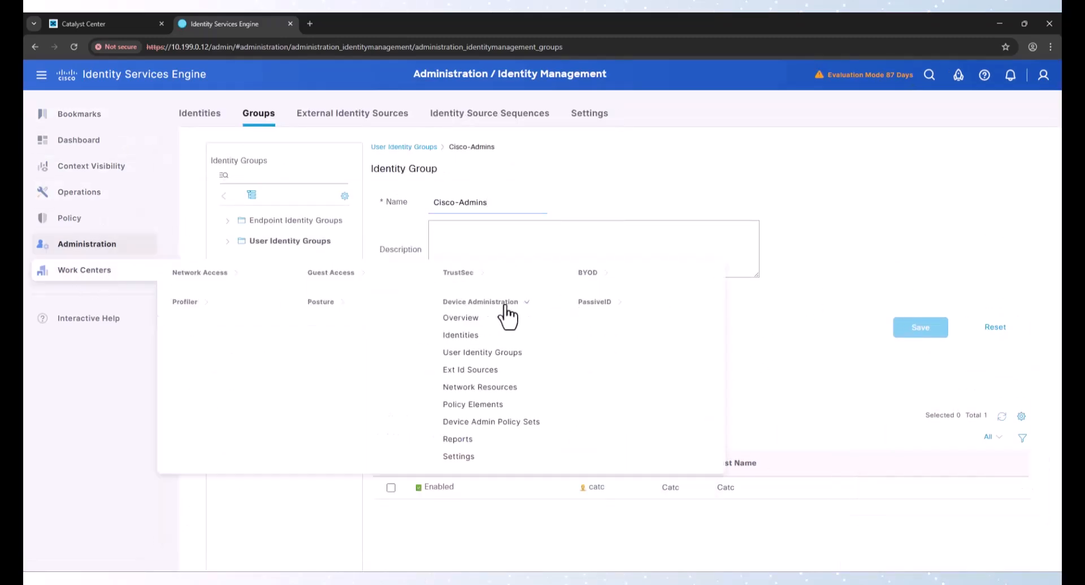
click(485, 421)
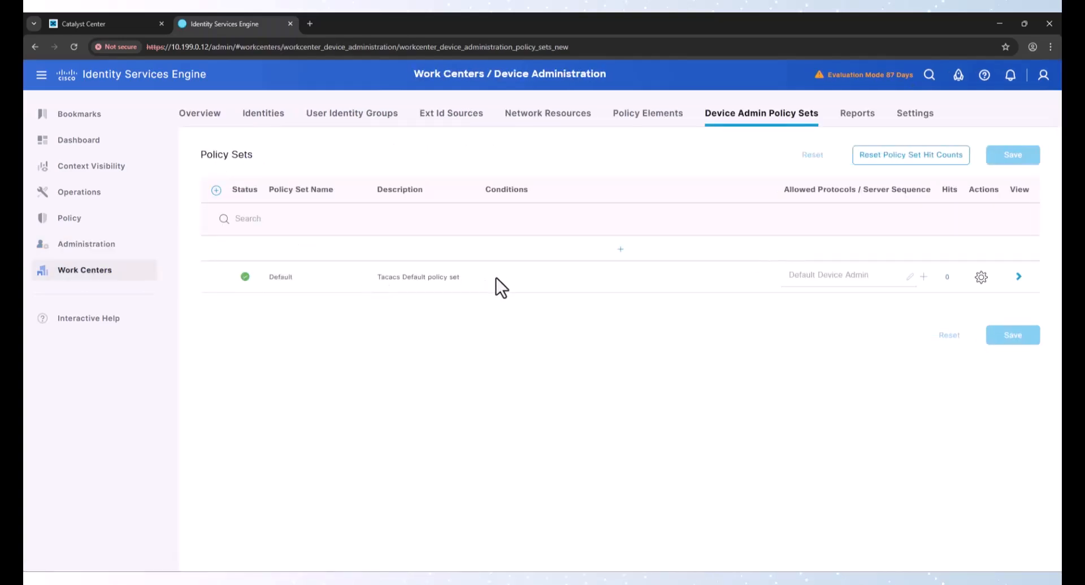
click(1021, 278)
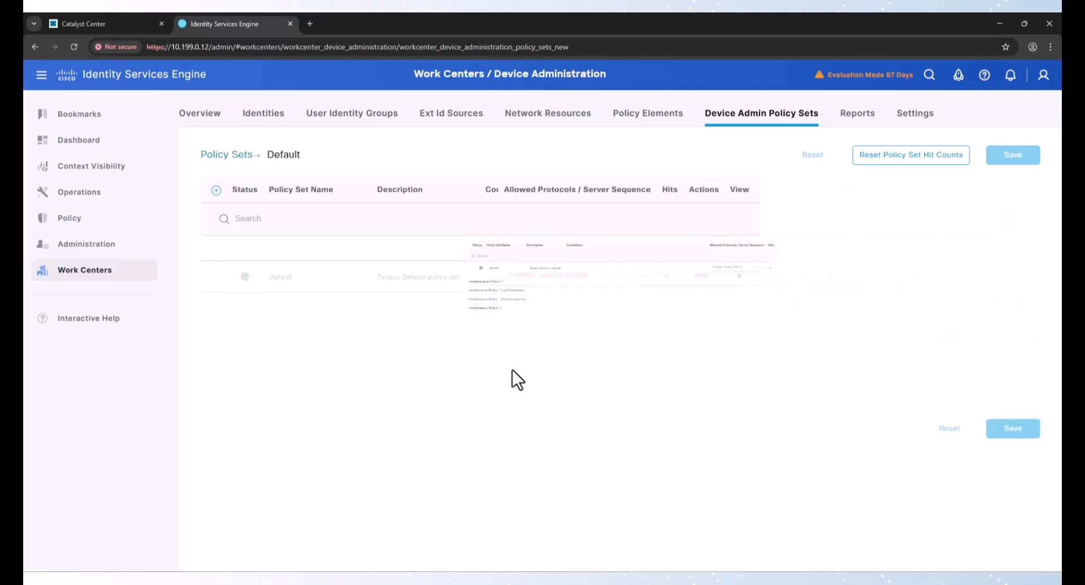
click(277, 295)
scroll(339, 308, down, 1)
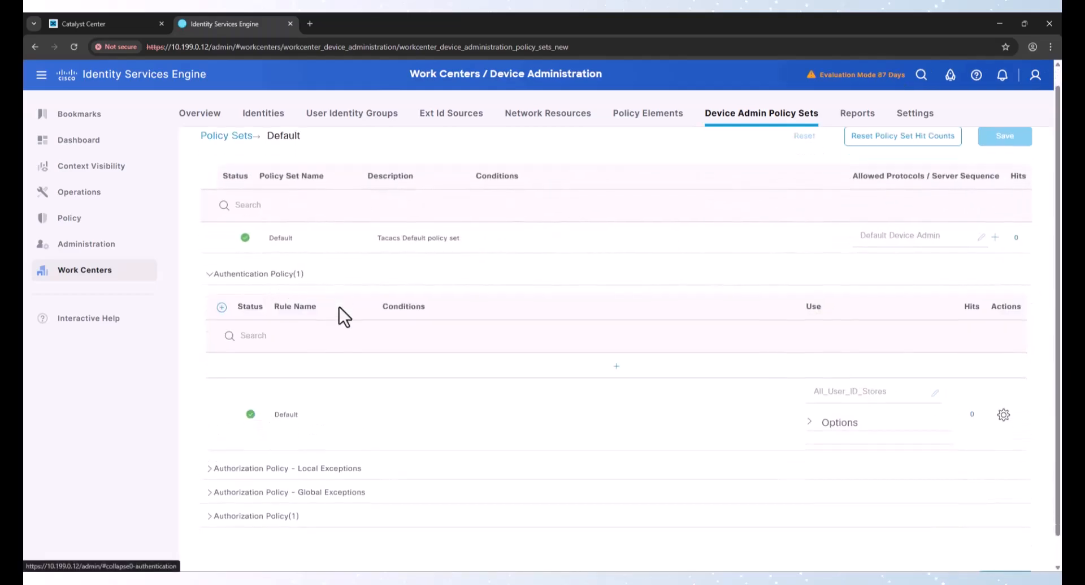
click(281, 486)
scroll(331, 486, down, 3)
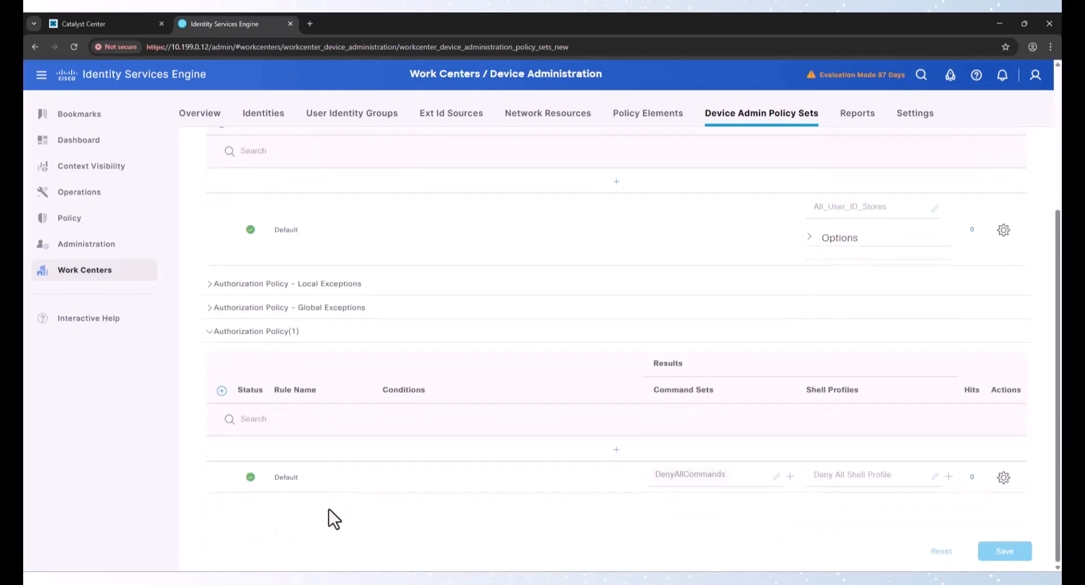
Insert a new authorization rule above Default and name it CiscoAdmin
click(1003, 478)
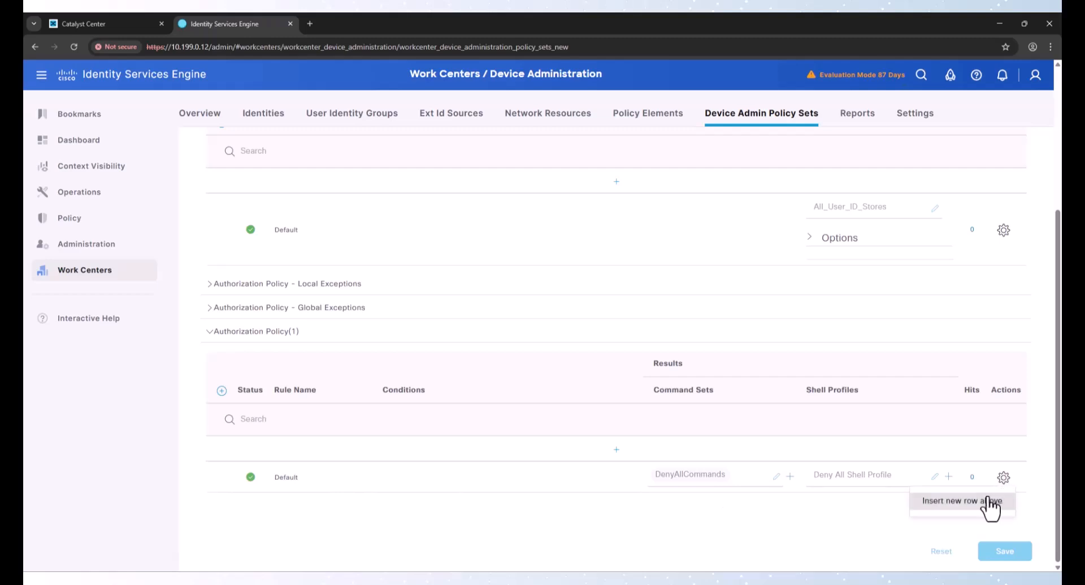
click(980, 502)
triple_click(306, 452)
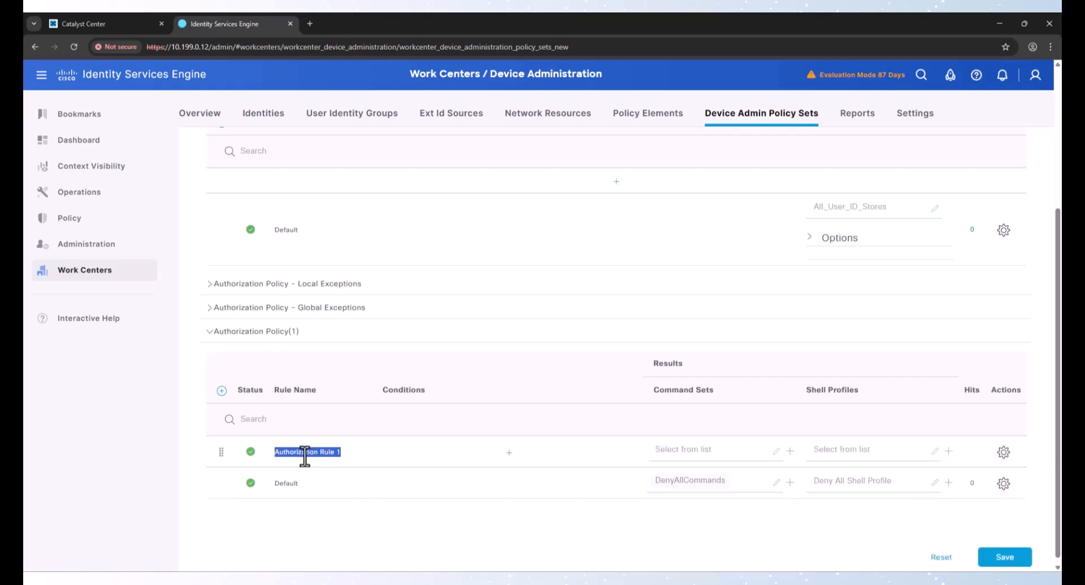
text(CiscoAdmin)
Define the rule's condition as InternalUser IdentityGroup equals User Identity Groups:Cisco-Admins
click(475, 458)
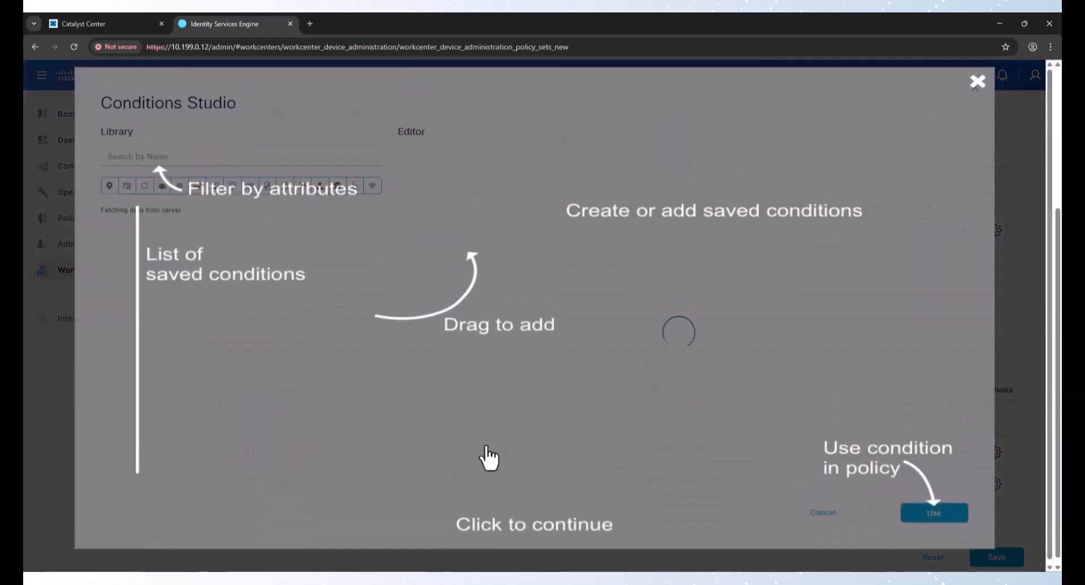
click(556, 318)
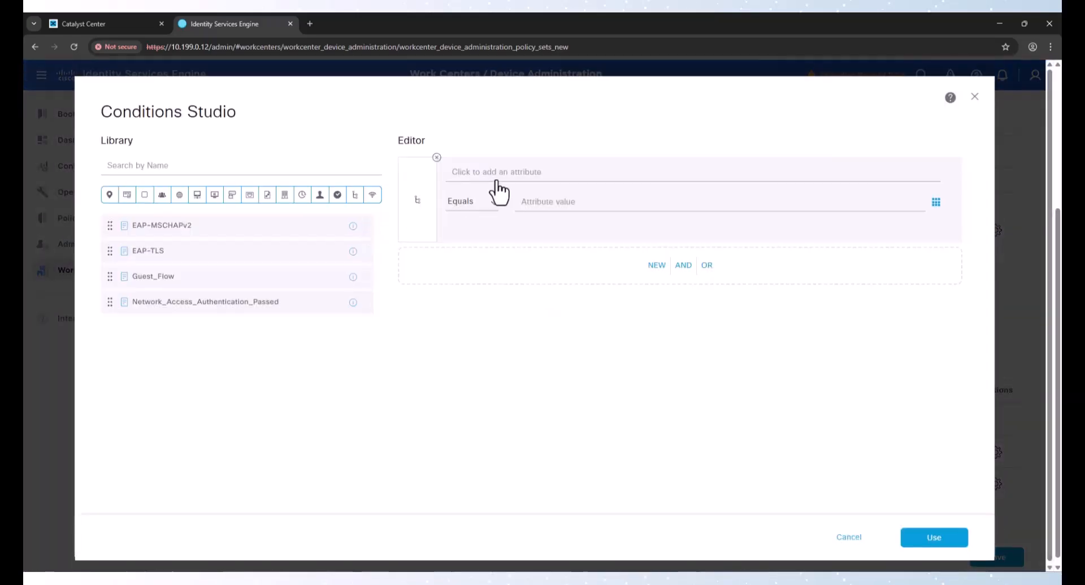
click(542, 180)
click(622, 229)
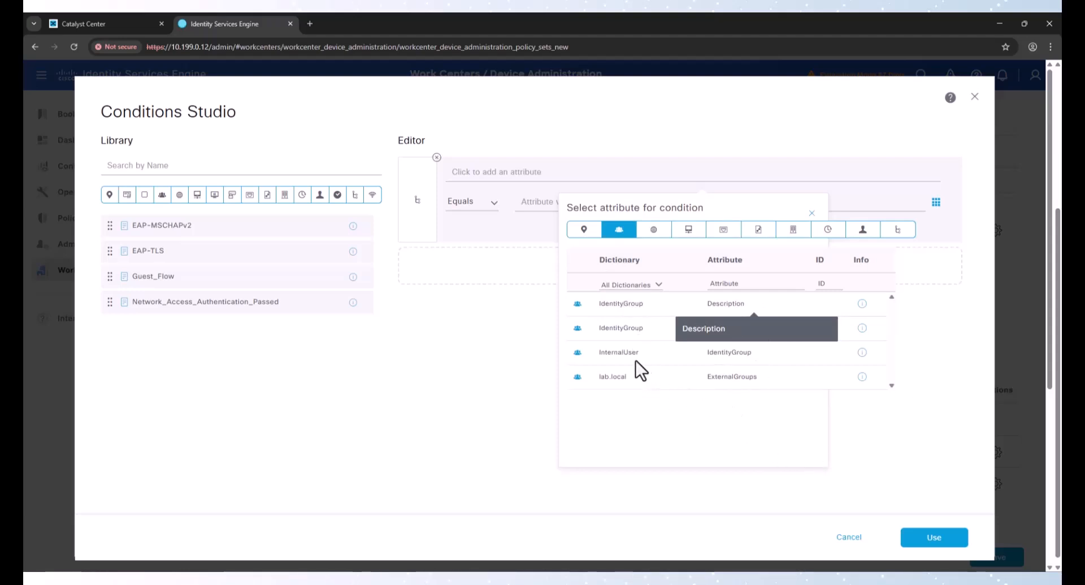
click(725, 358)
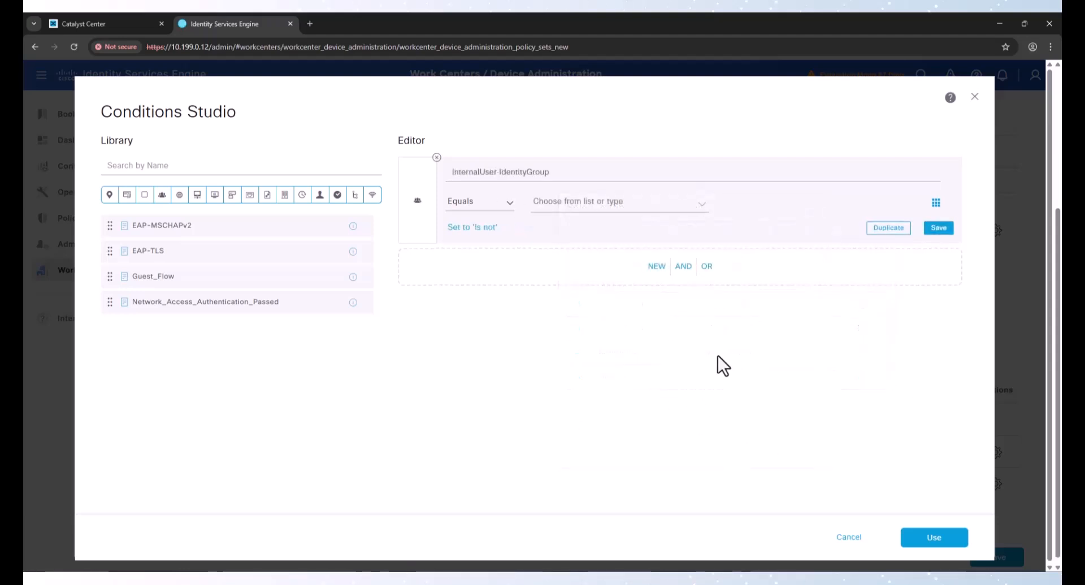
click(569, 201)
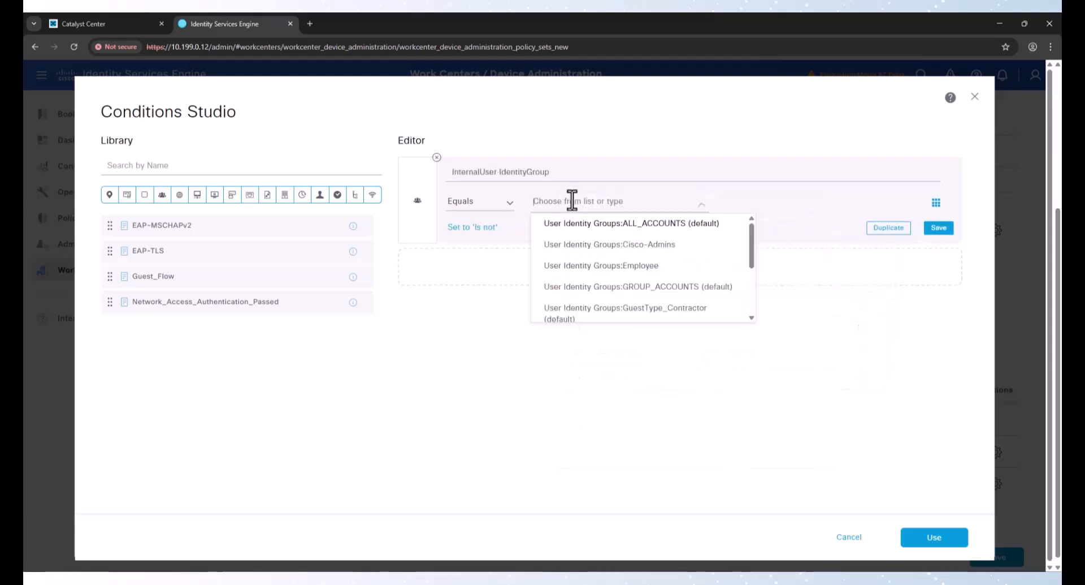
click(603, 245)
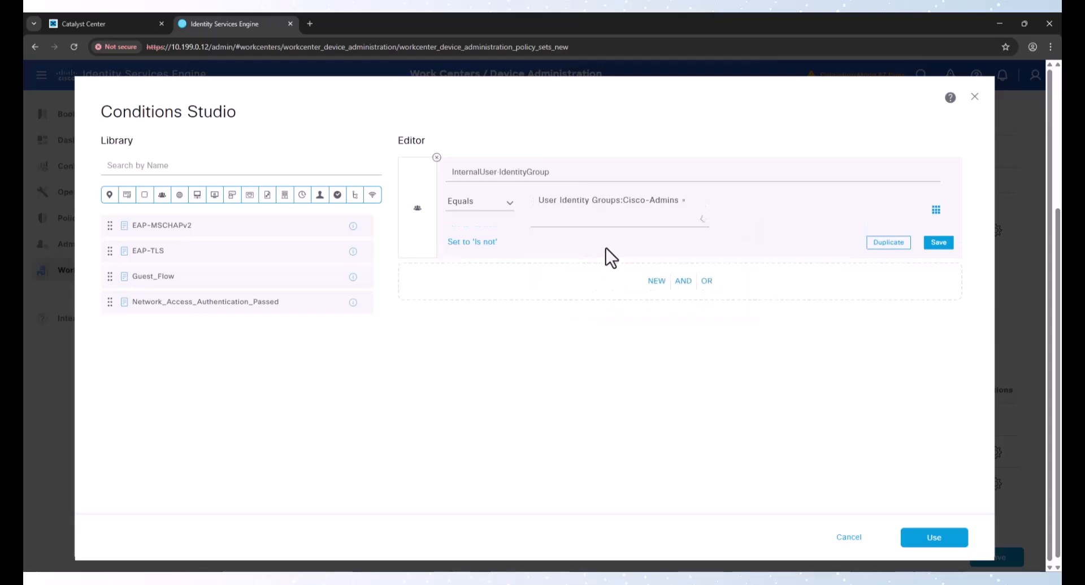
Confirm the rule condition and create a new command set named PermitAll that permits any command not listed
click(932, 538)
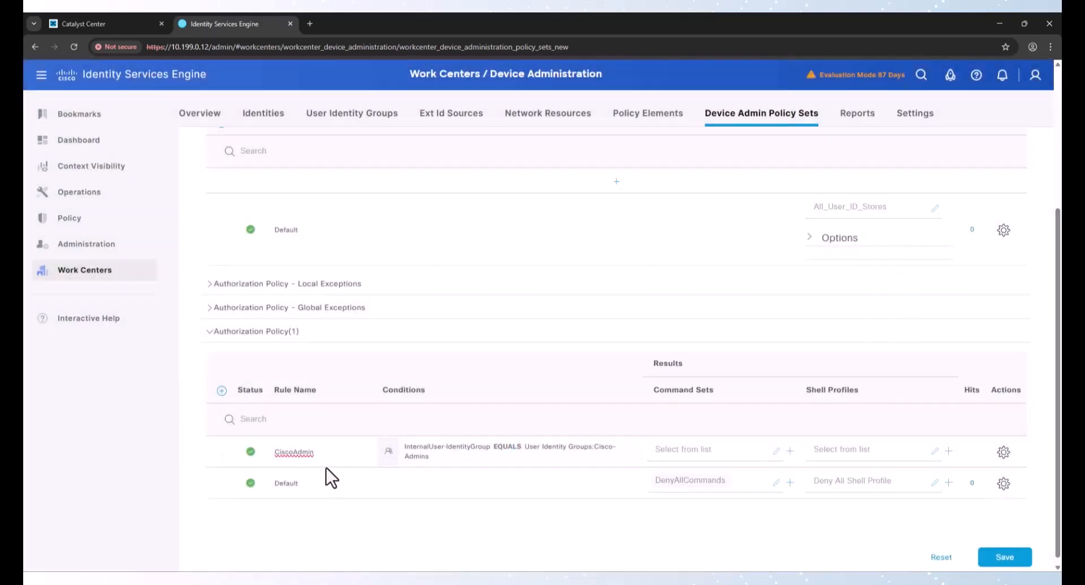
click(706, 451)
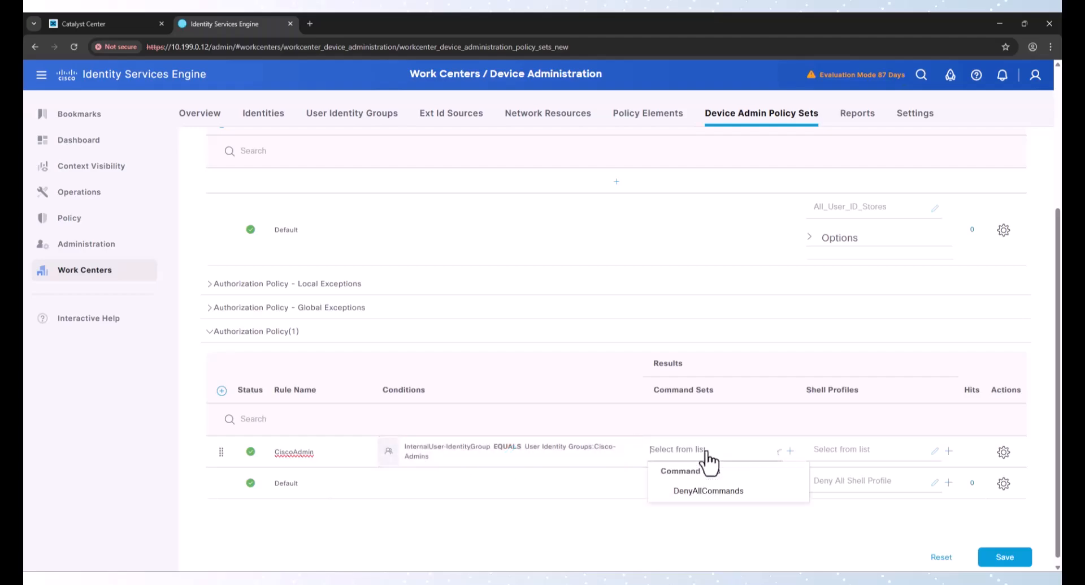
click(791, 452)
click(766, 490)
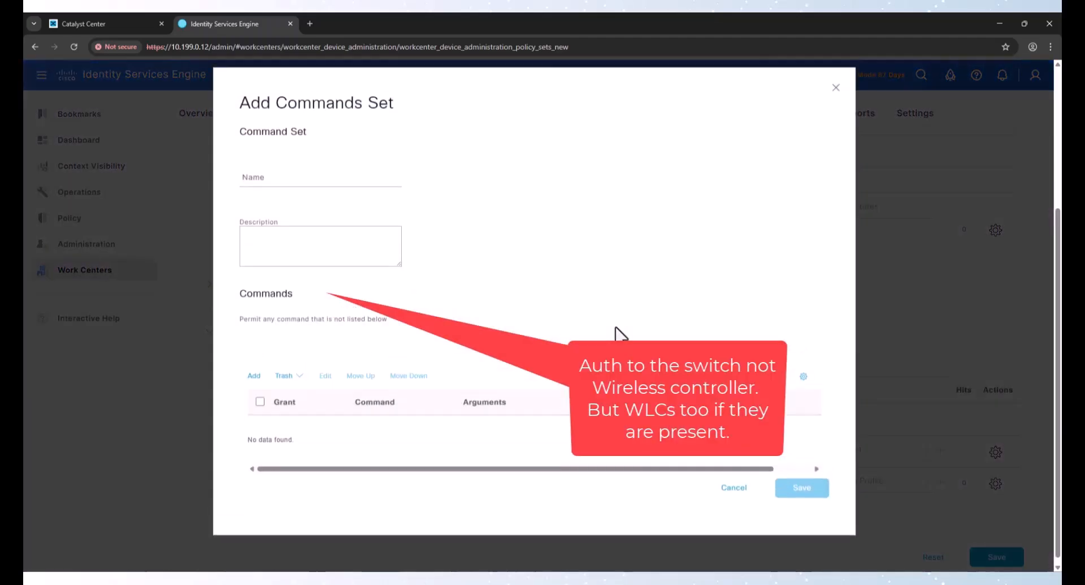
click(313, 190)
text(Permit)
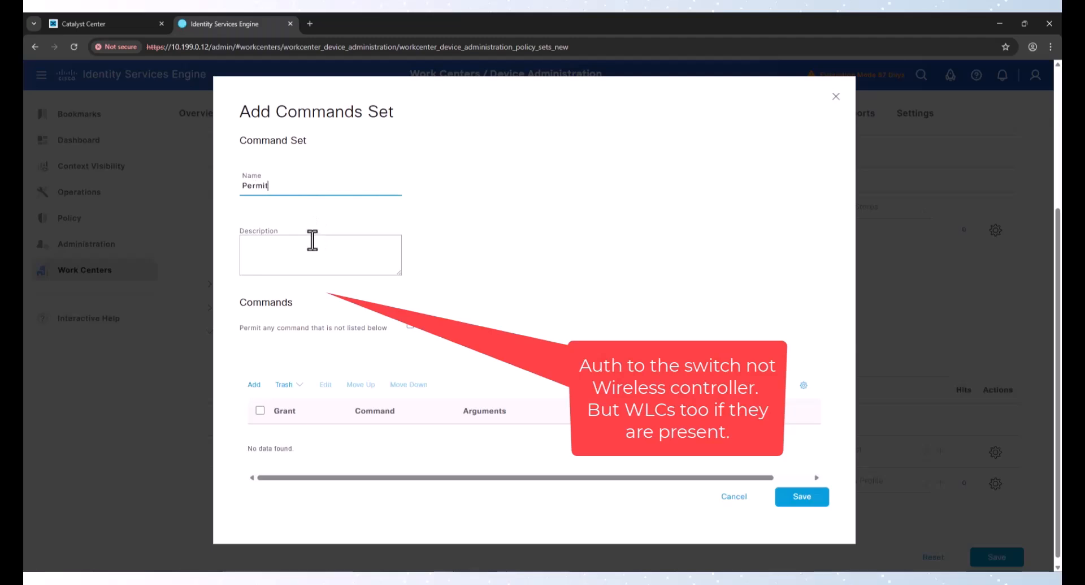
text(All)
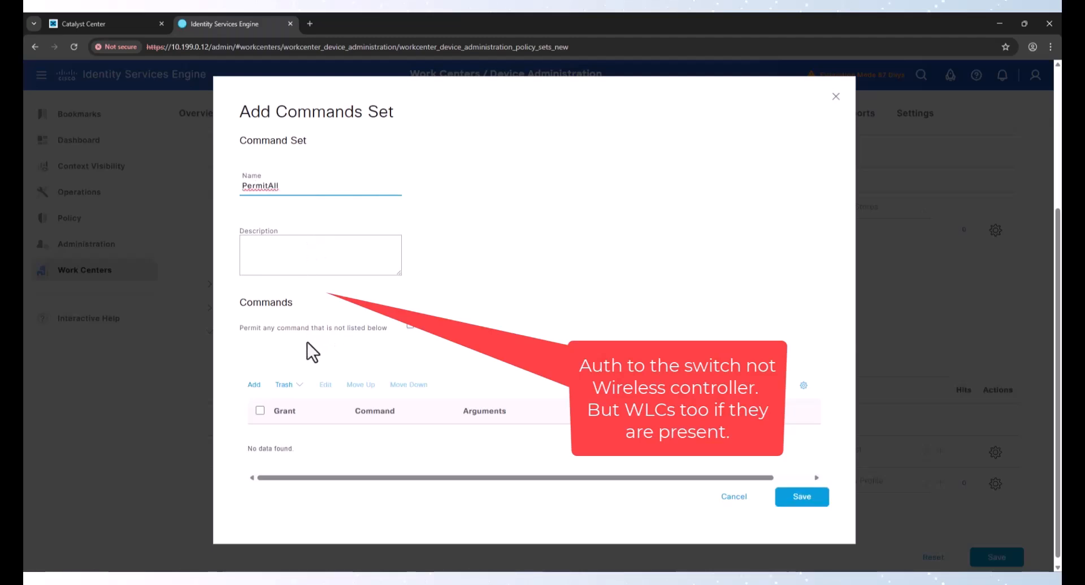
click(409, 326)
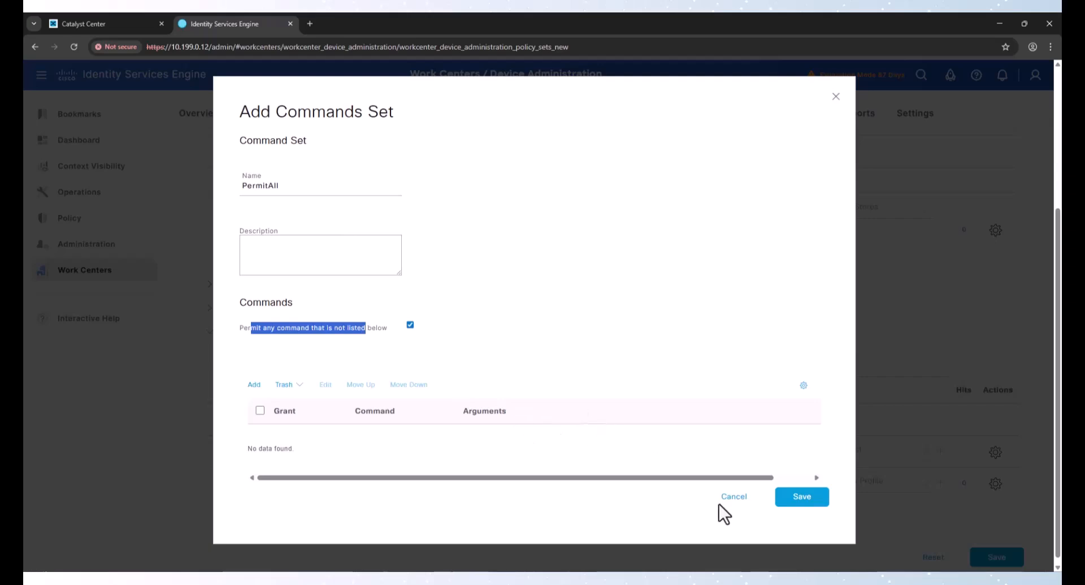
click(797, 497)
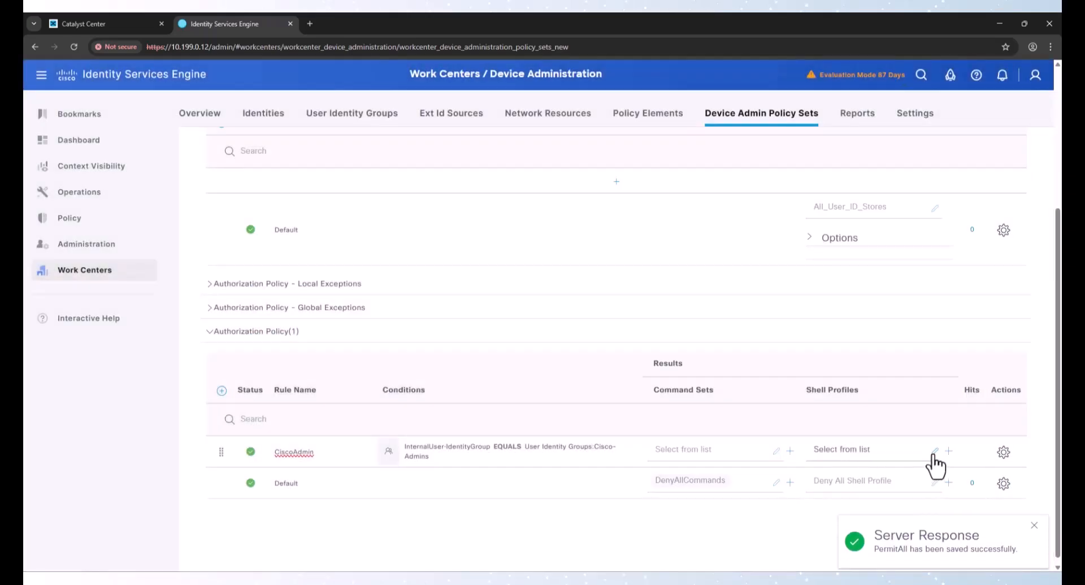
Create a new TACACS shell profile named Priv15 with Default Privilege set to 15
click(949, 451)
click(913, 477)
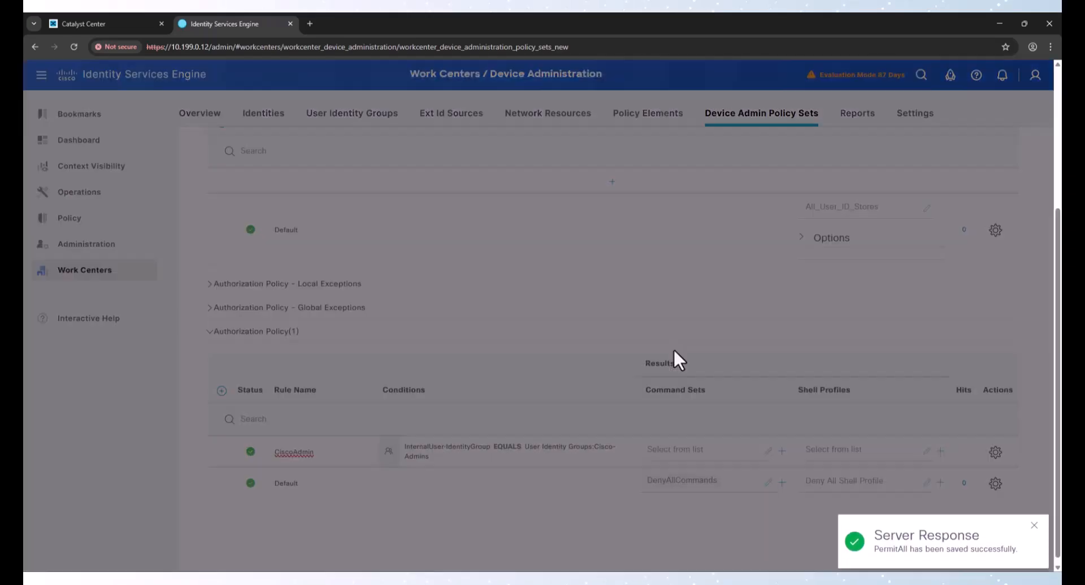
click(356, 188)
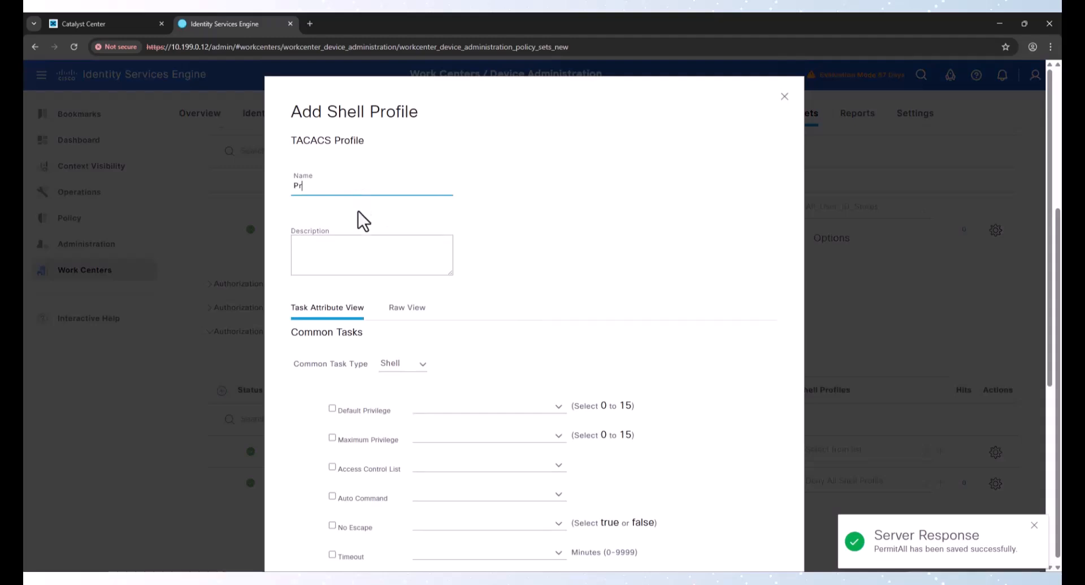
text(Priv15)
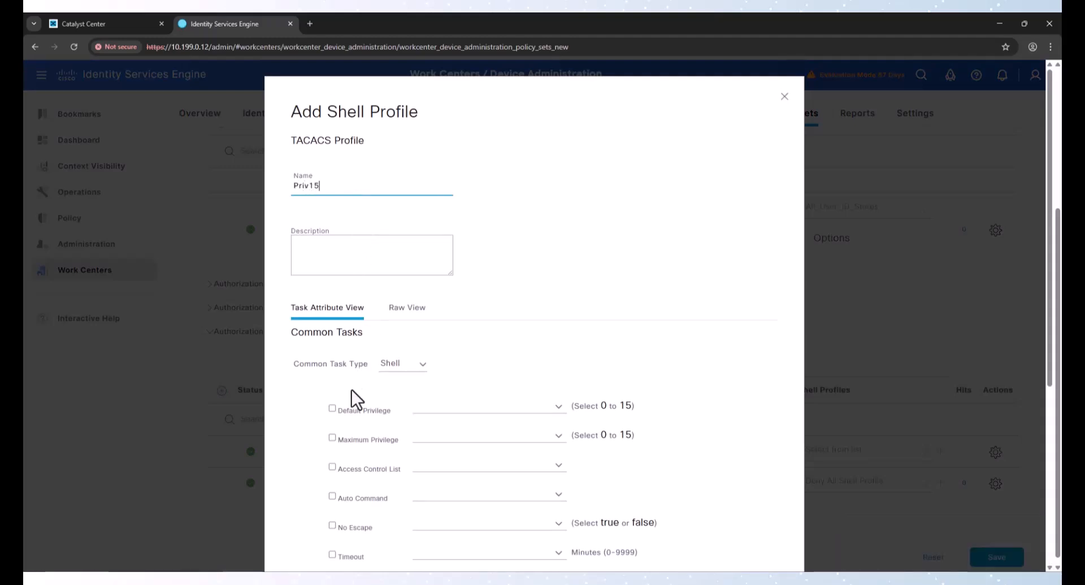
click(359, 411)
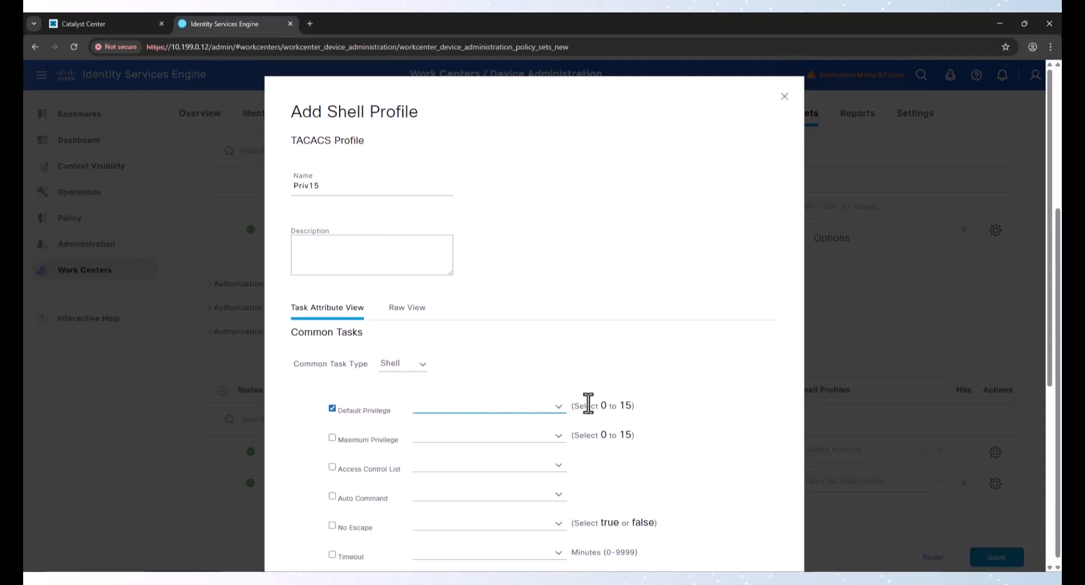
click(561, 405)
scroll(600, 367, down, 5)
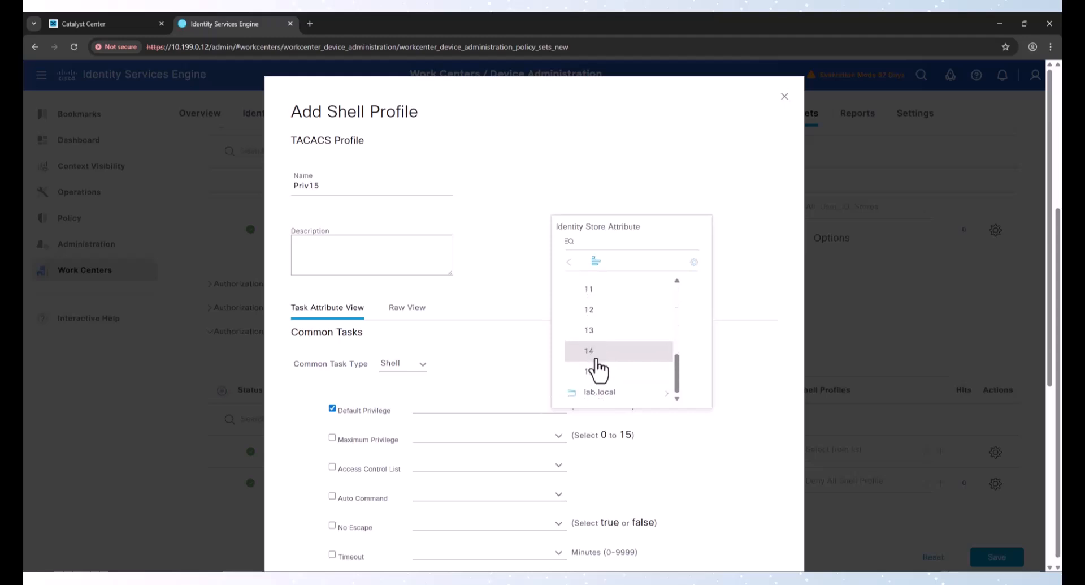
click(591, 373)
Enable Maximum Privilege at 15 in the Priv15 shell profile and save it
click(350, 441)
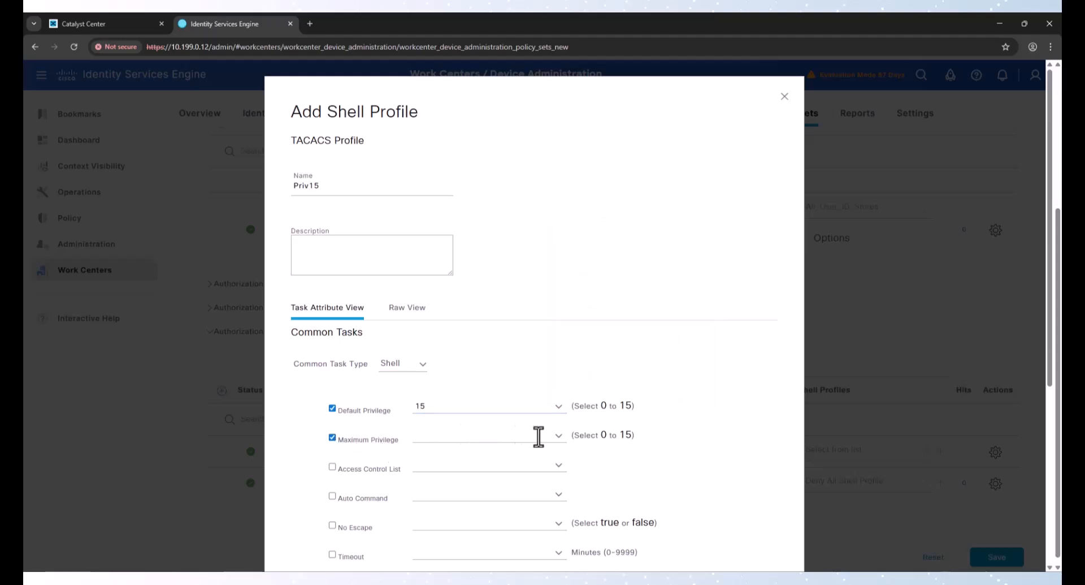
click(558, 437)
scroll(622, 381, down, 5)
scroll(610, 402, down, 5)
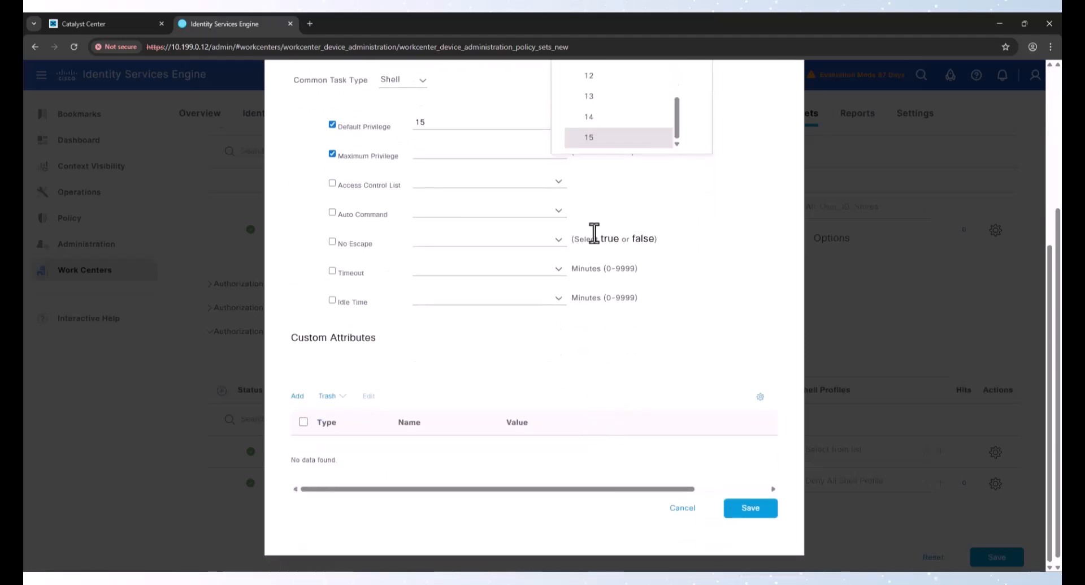
click(592, 138)
click(751, 512)
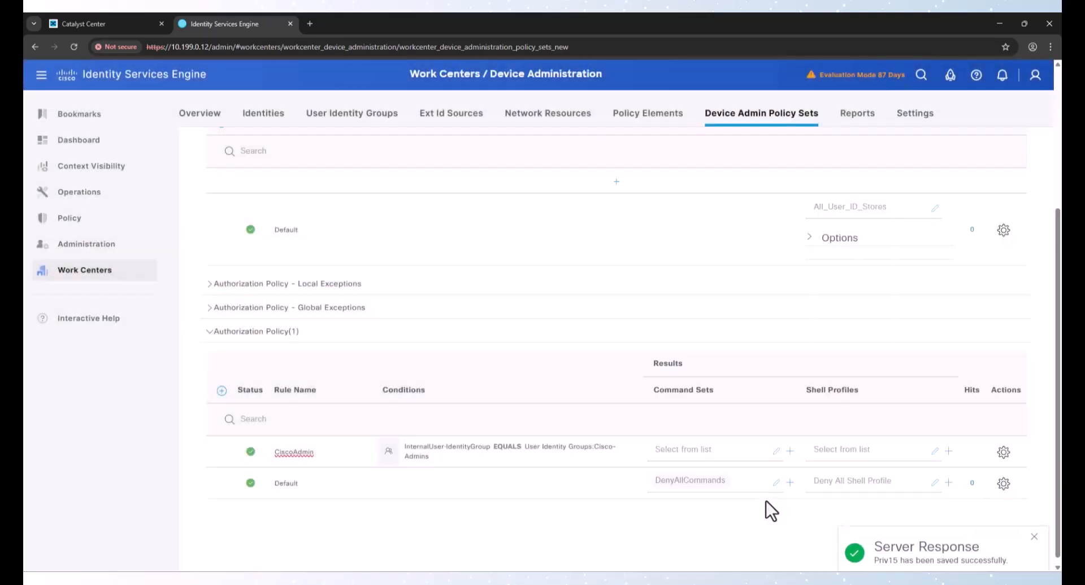
Assign the PermitAll command set and Priv15 shell profile to the CiscoAdmin rule and save the policy set
click(727, 450)
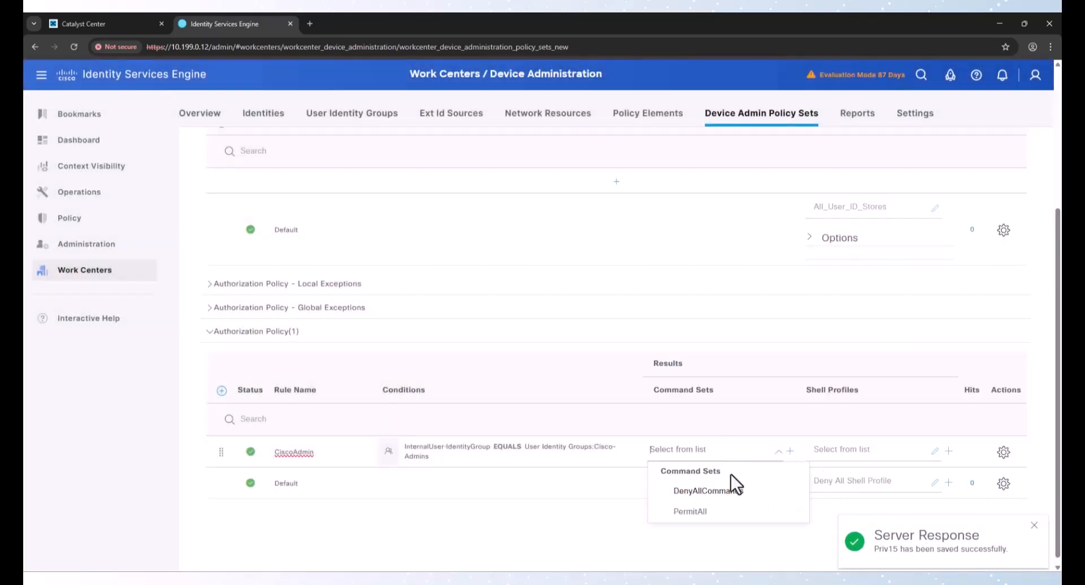
click(728, 513)
click(844, 451)
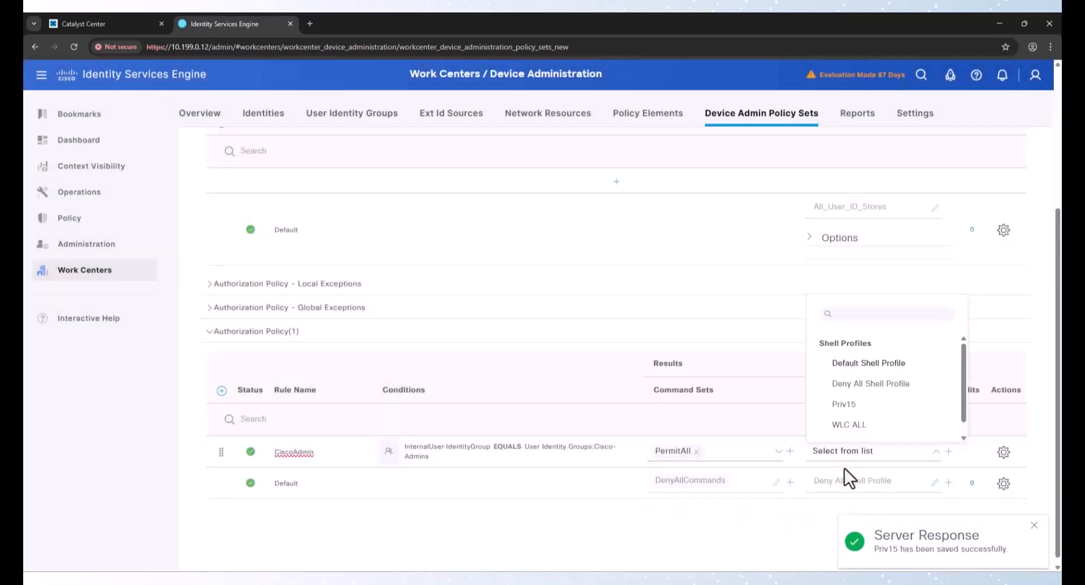
click(858, 405)
click(1034, 525)
click(997, 556)
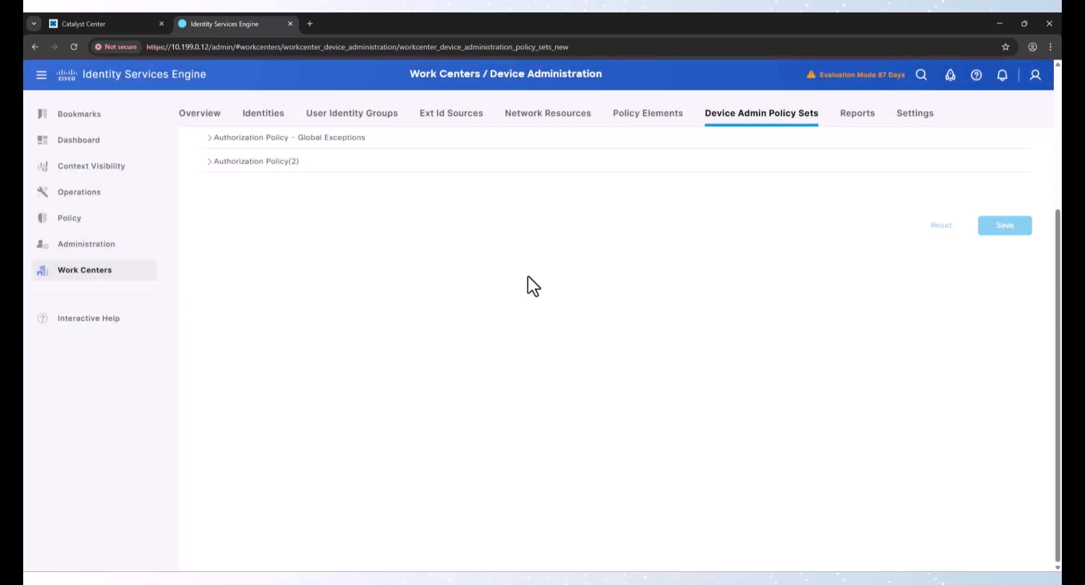
Switch to Catalyst Center, select Fabric1-BDR-9300 and Fabric1-EDGE-9300 in inventory, and start provisioning them
click(114, 23)
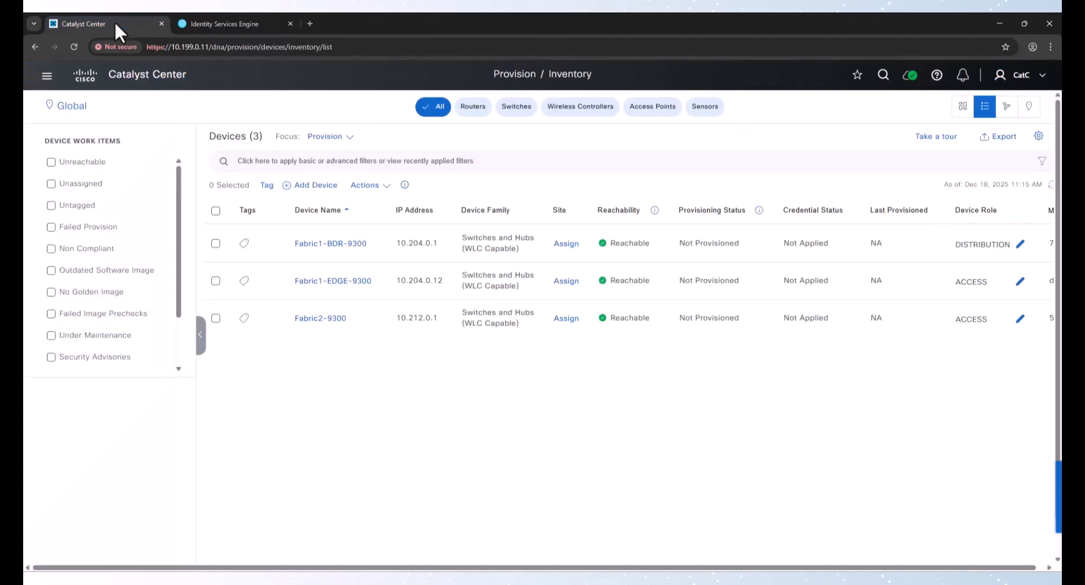
click(216, 243)
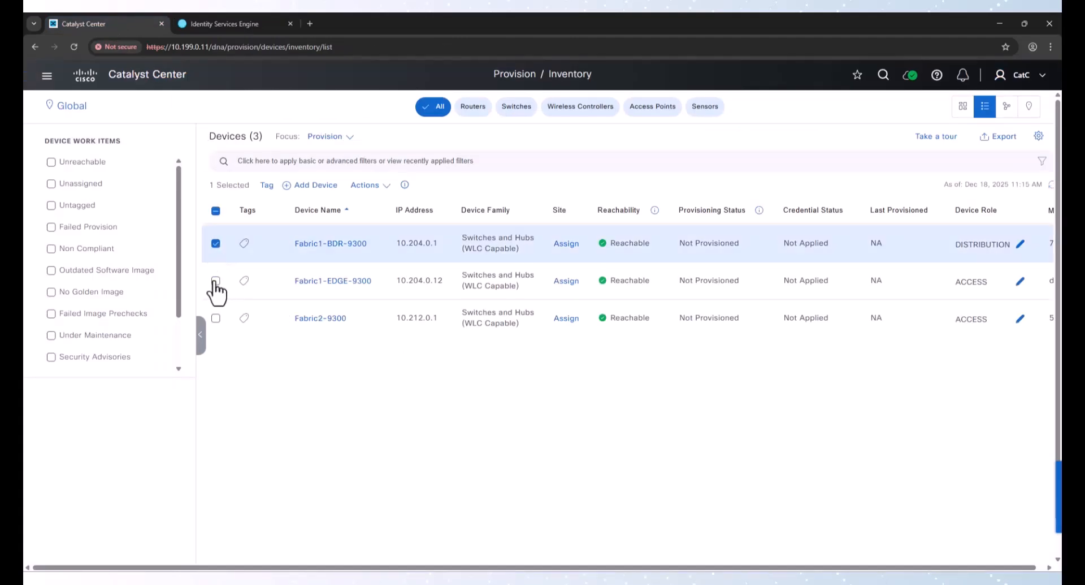
click(215, 281)
click(365, 184)
mouse_move(382, 257)
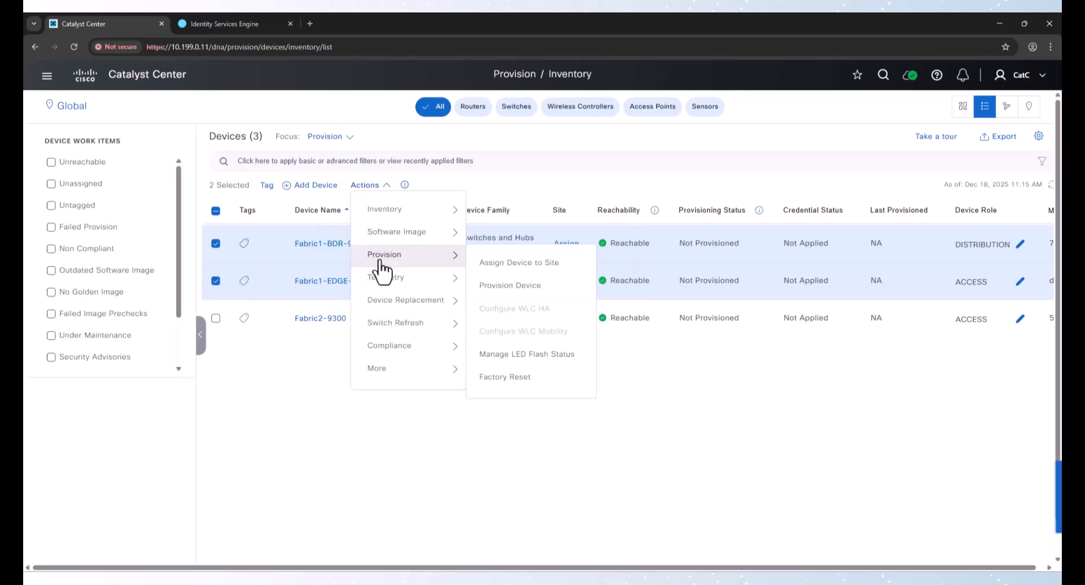
click(510, 286)
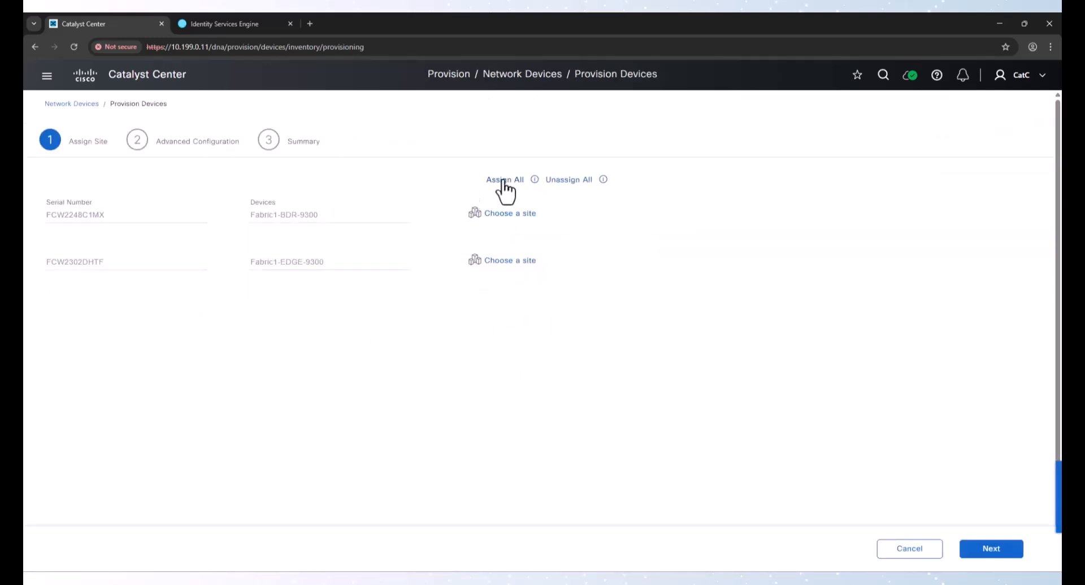
Assign both devices to the Floor 1 site under Fabric1 and continue
click(503, 180)
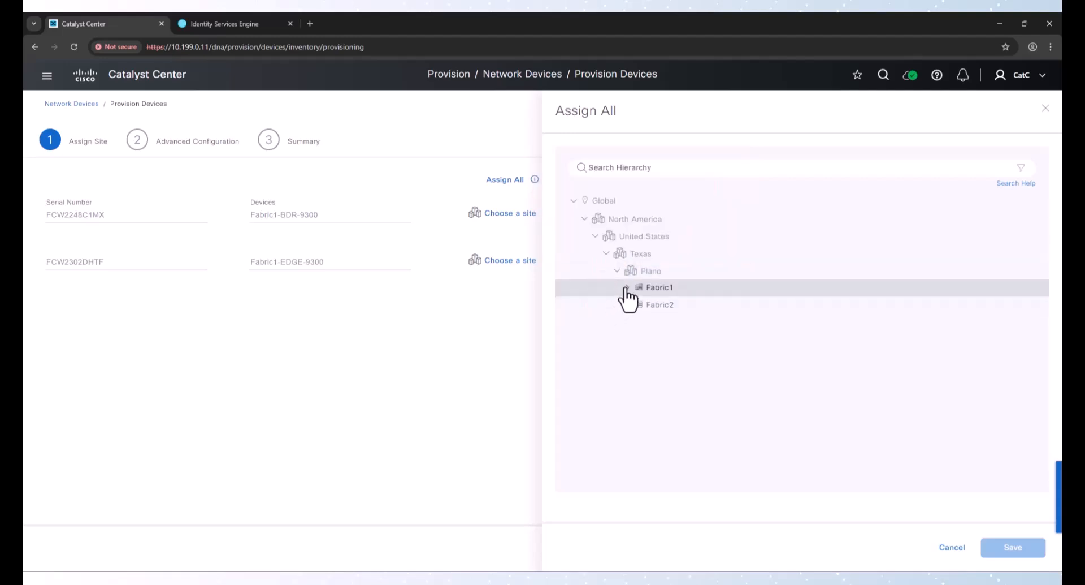
click(627, 287)
click(668, 305)
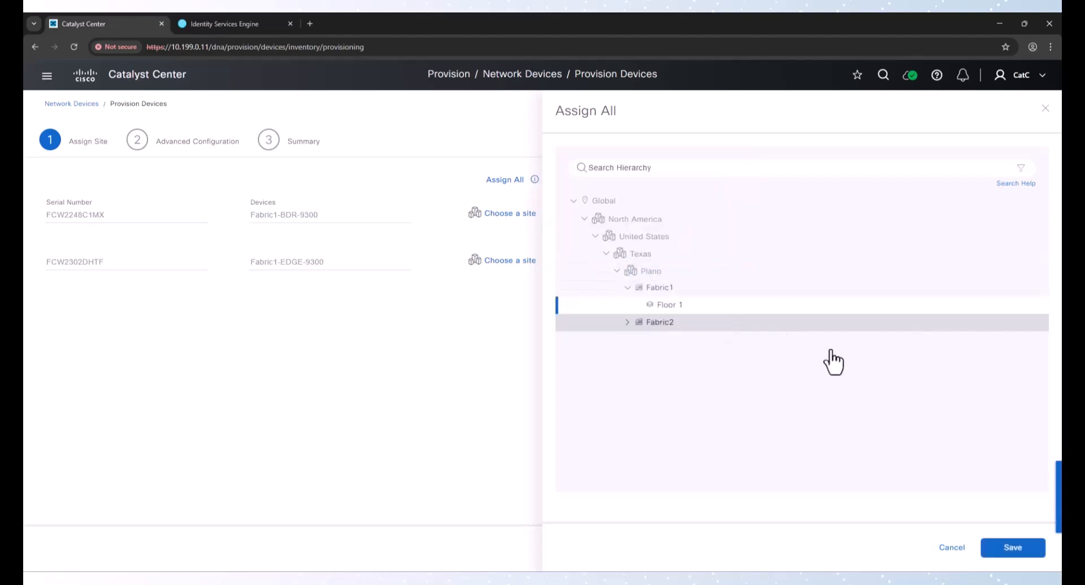
click(1012, 551)
click(983, 551)
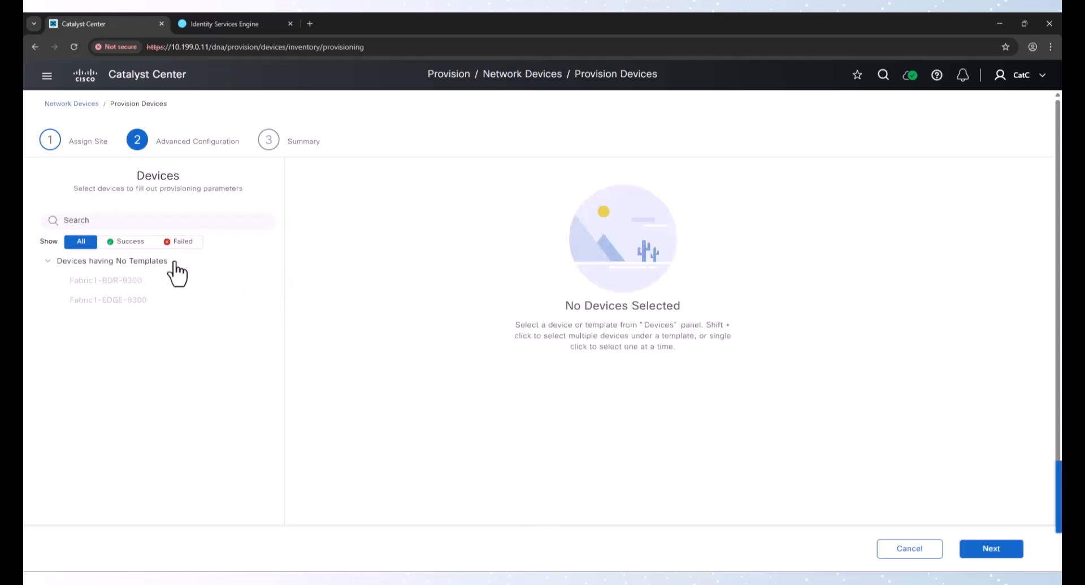
Advance to the provisioning summary and dismiss the What's New dialog, choosing not to show it again
click(991, 551)
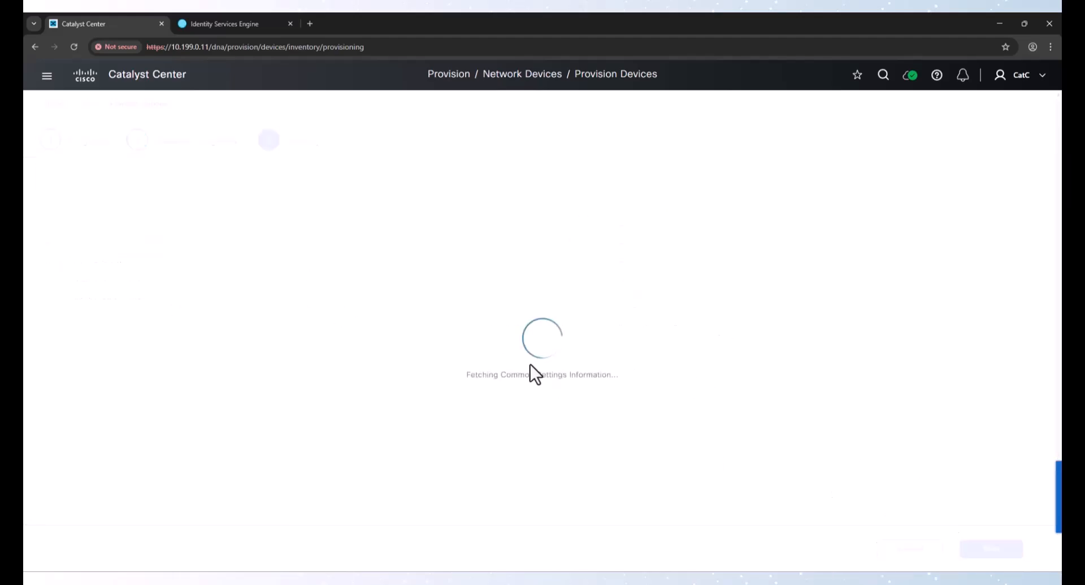
click(980, 551)
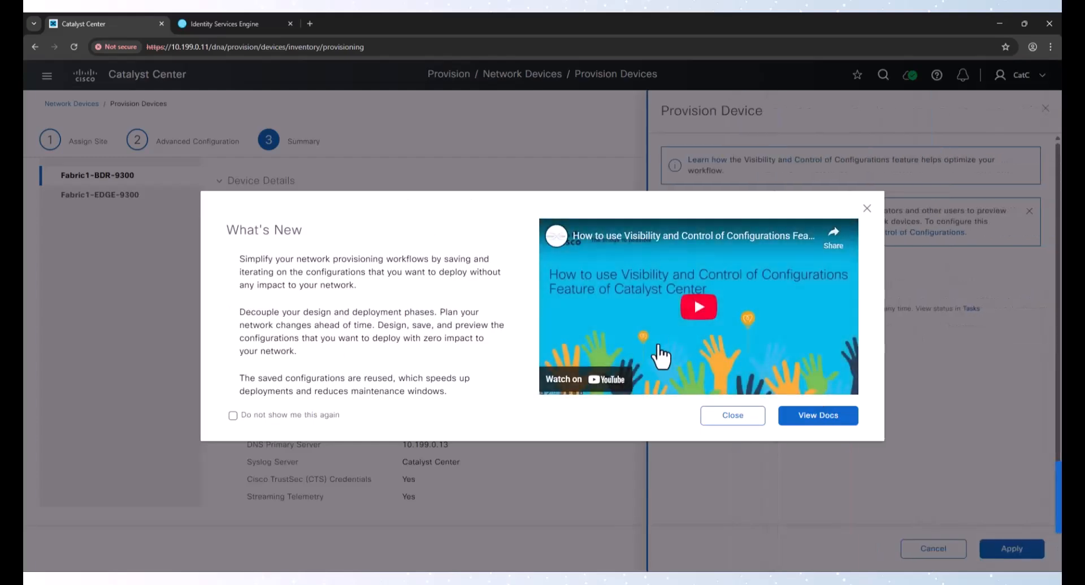
click(233, 416)
click(819, 415)
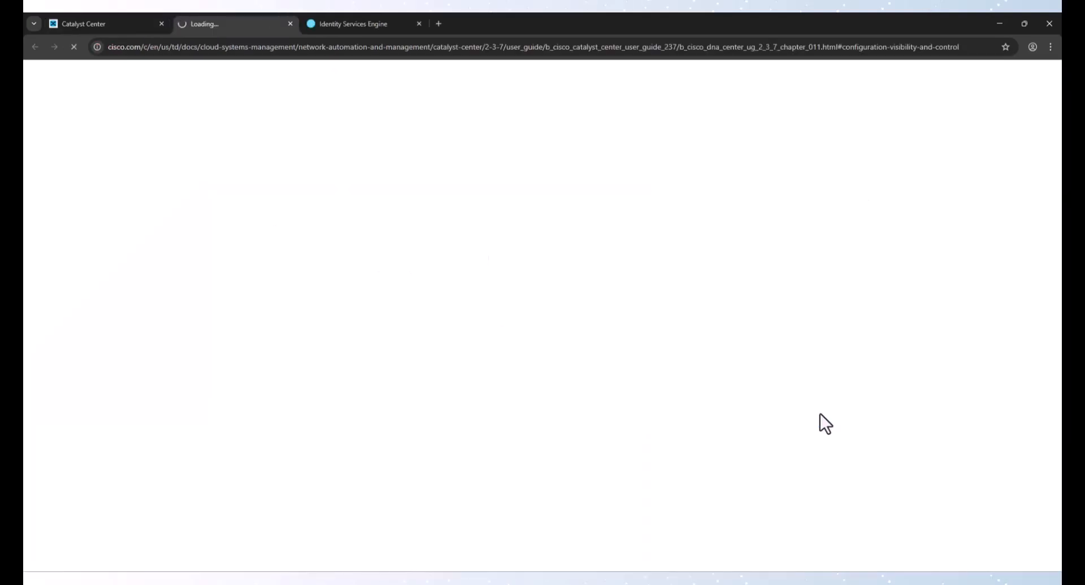
click(104, 19)
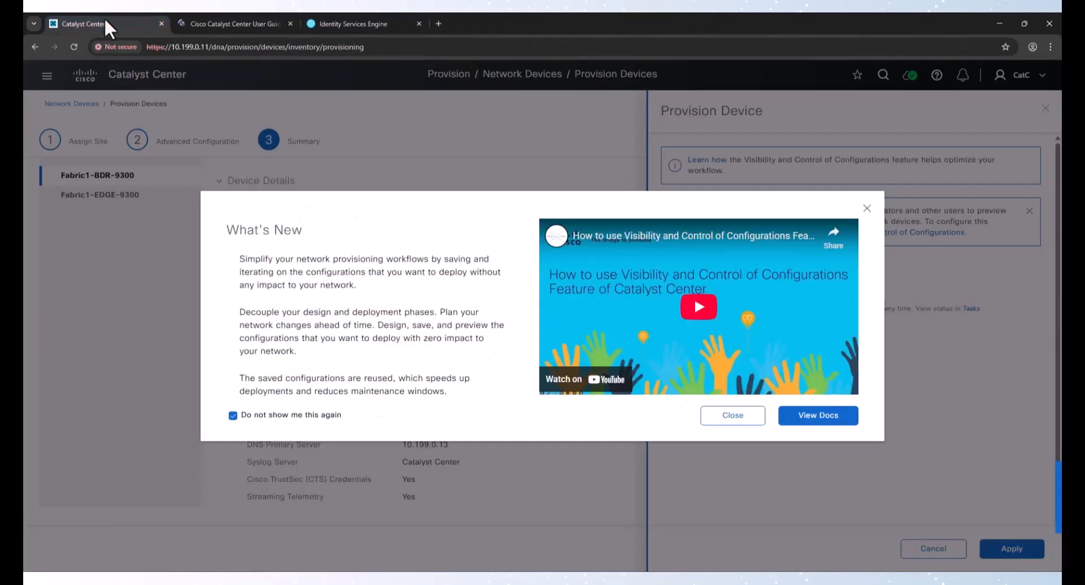
click(734, 412)
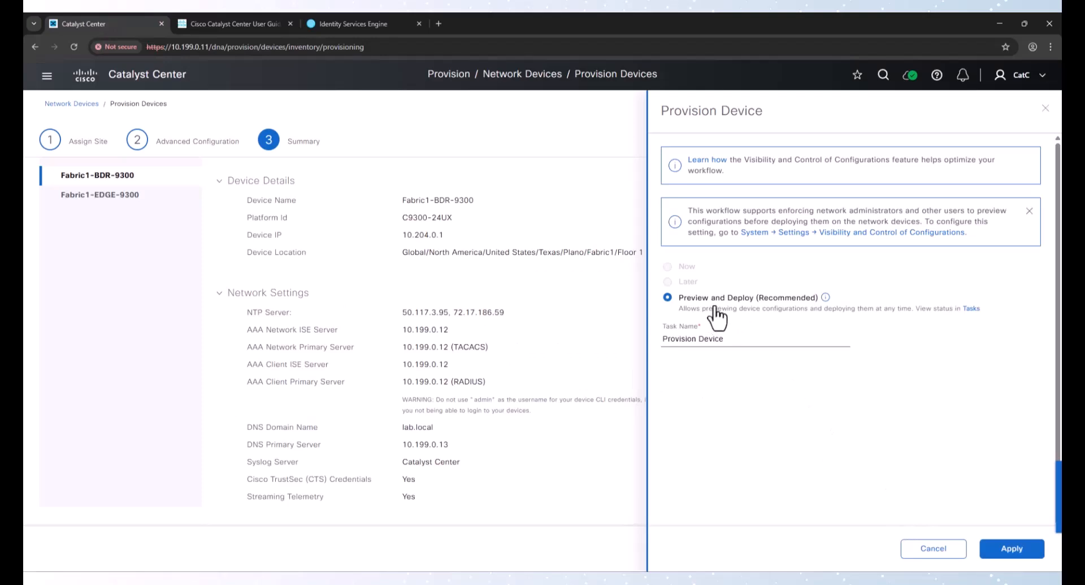
Apply provisioning with Preview and Deploy and dismiss the tour tips to reach the configuration preview
click(998, 555)
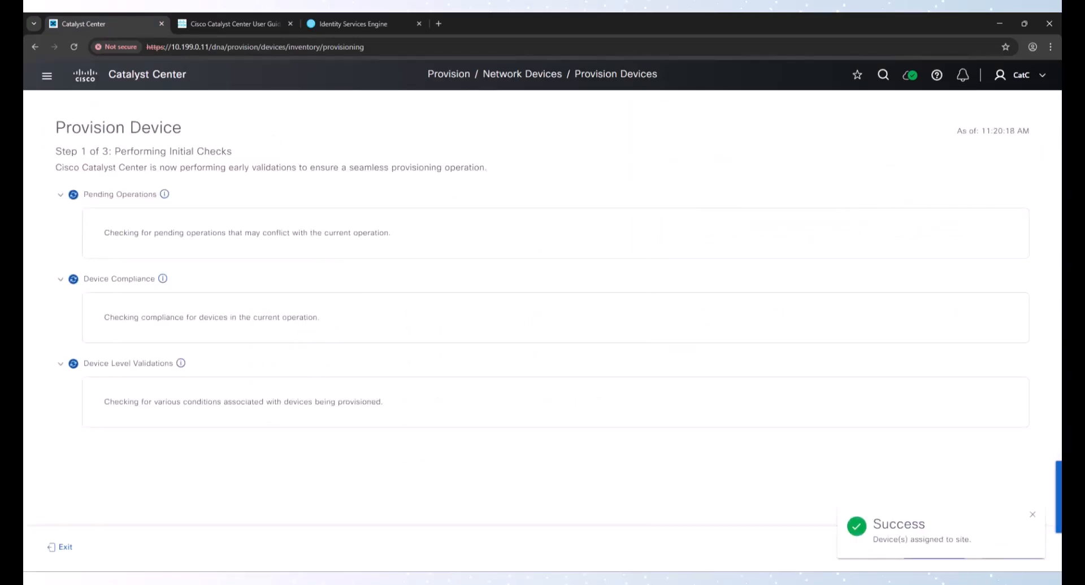
click(1008, 550)
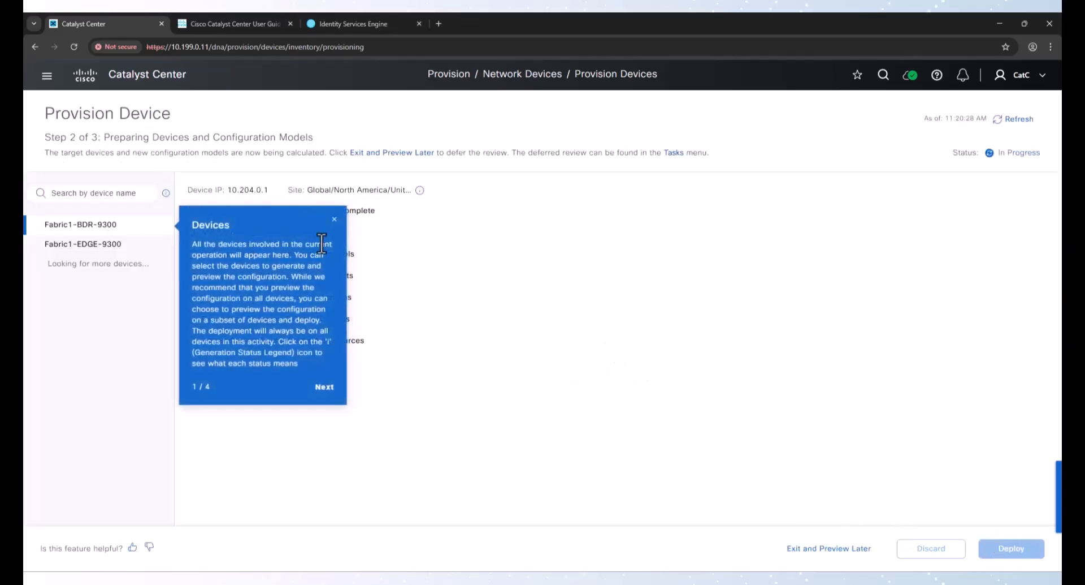
click(335, 219)
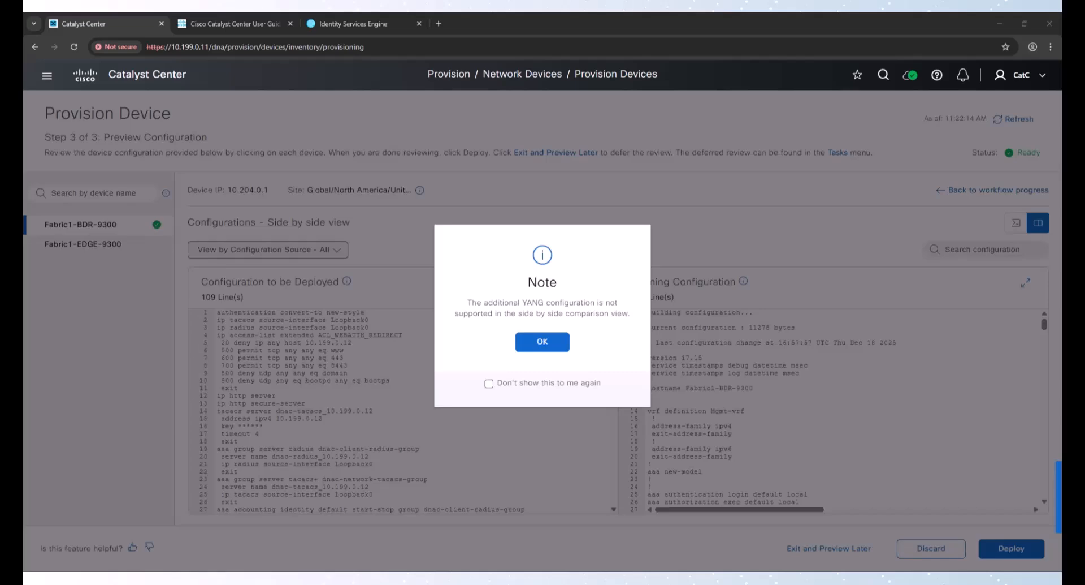
click(557, 344)
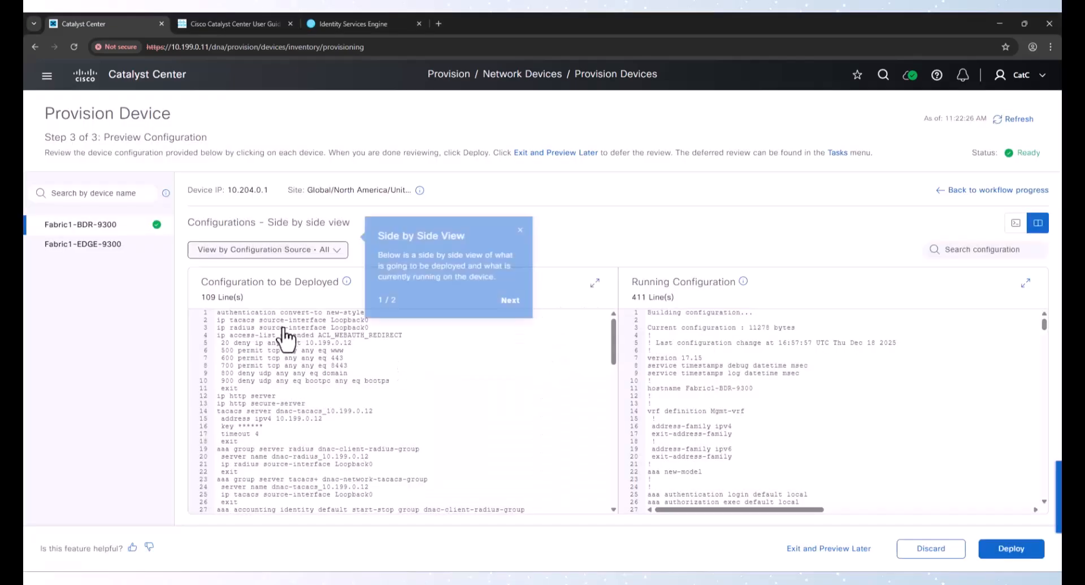
click(515, 229)
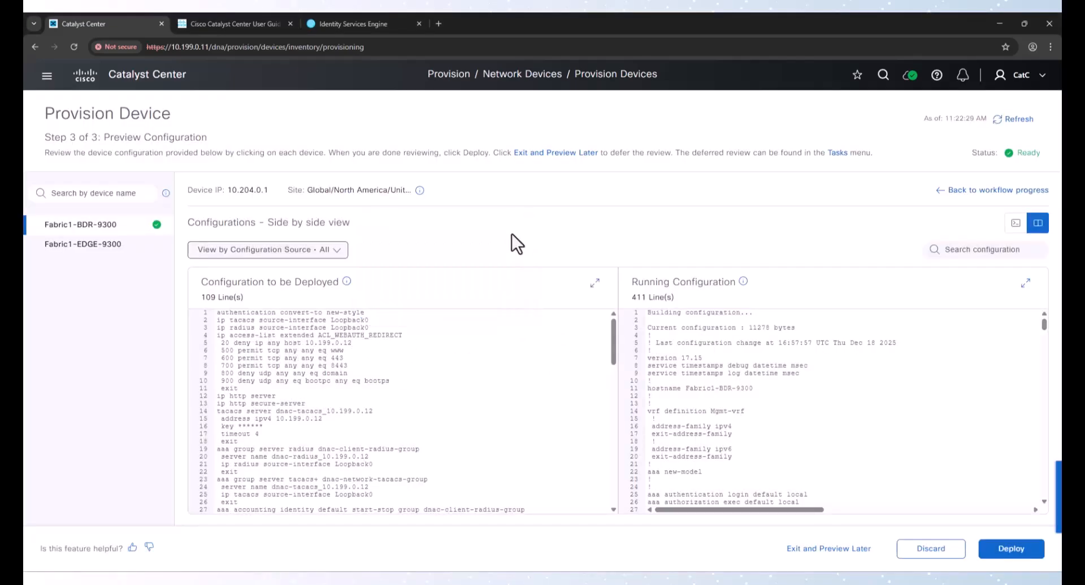
Review Fabric1-BDR-9300's configuration to be deployed against its running configuration, line by line
click(238, 313)
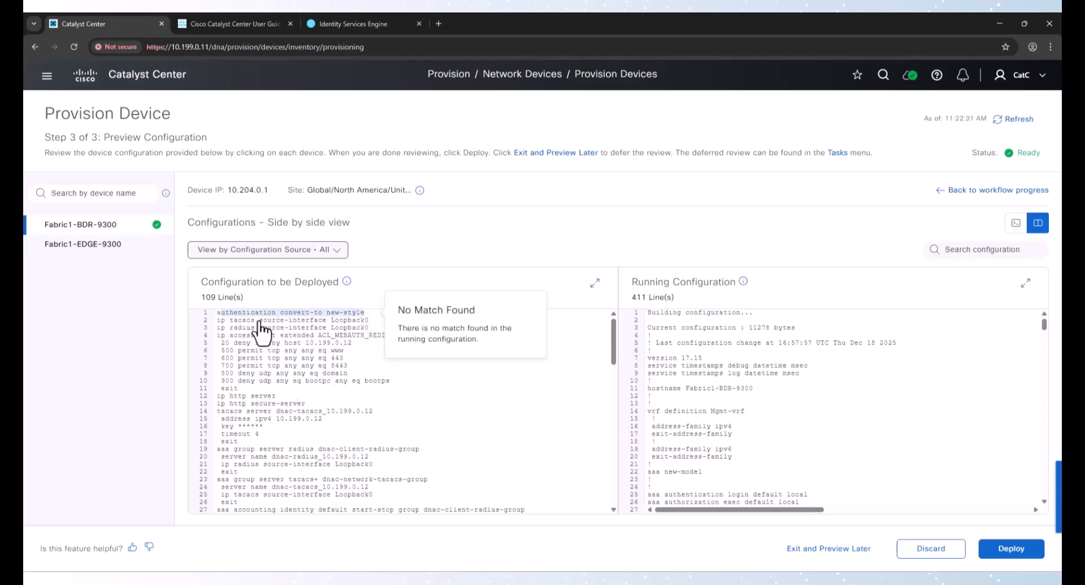
click(346, 325)
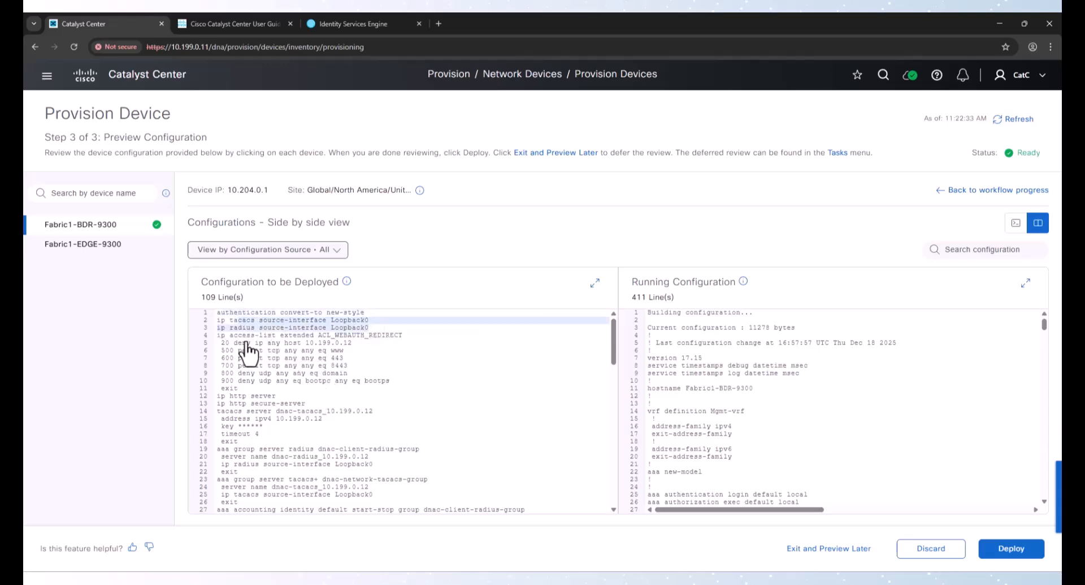
drag(232, 336, 350, 337)
scroll(329, 355, down, 1)
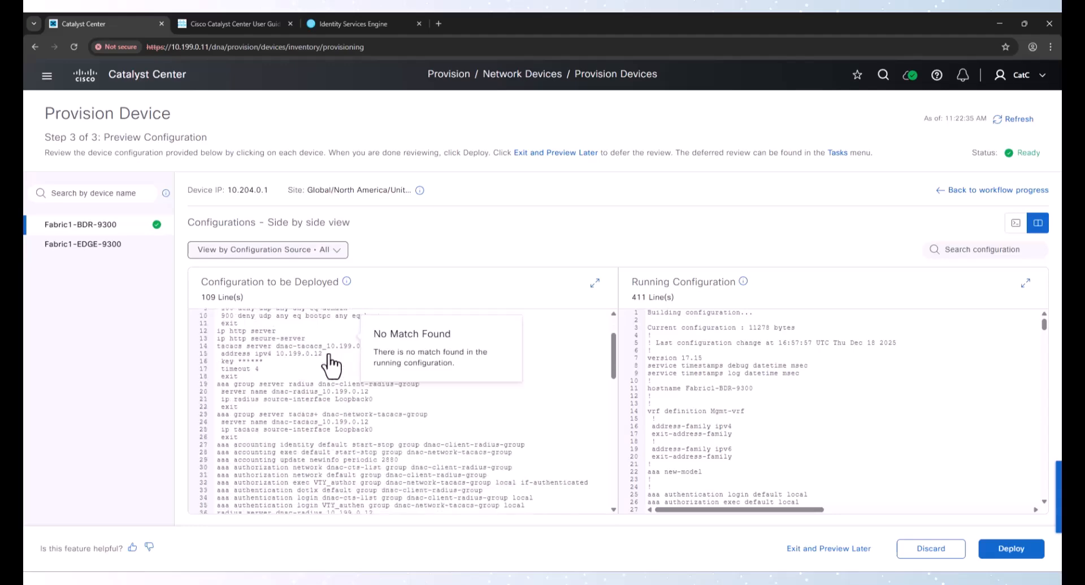
scroll(330, 361, up, 1)
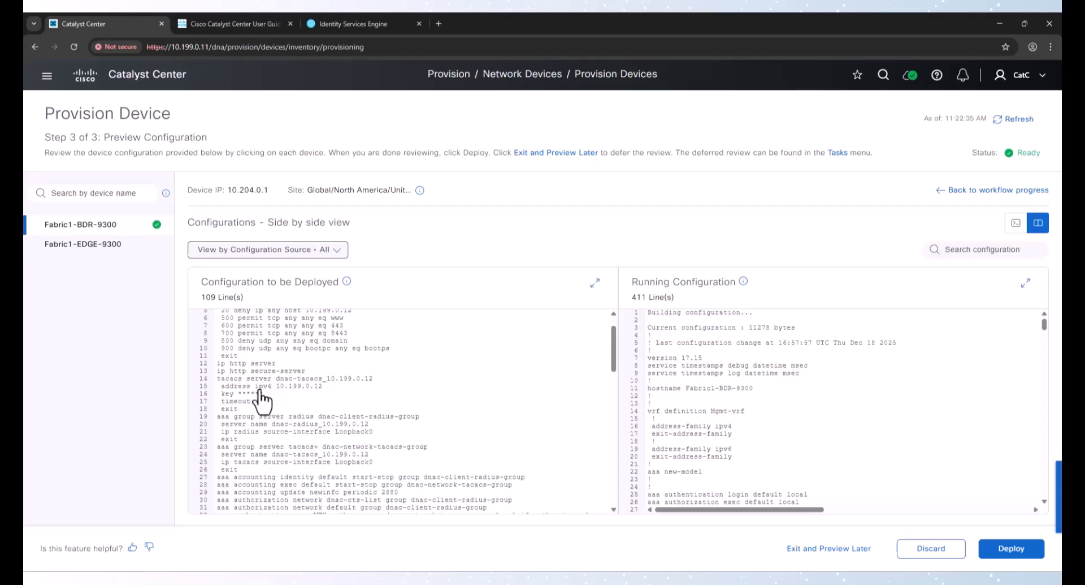
scroll(295, 415, down, 1)
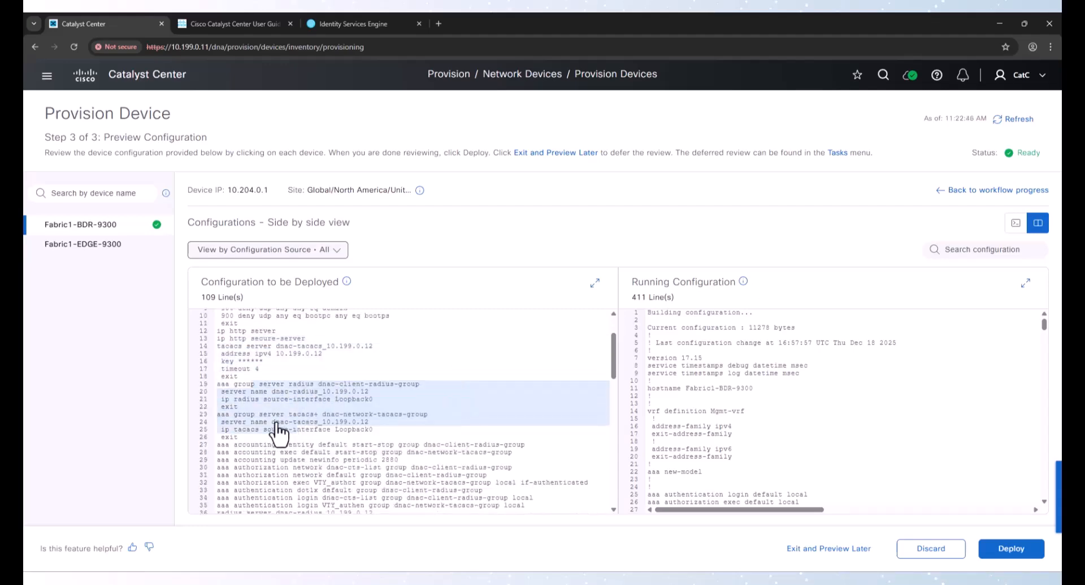
scroll(278, 432, down, 3)
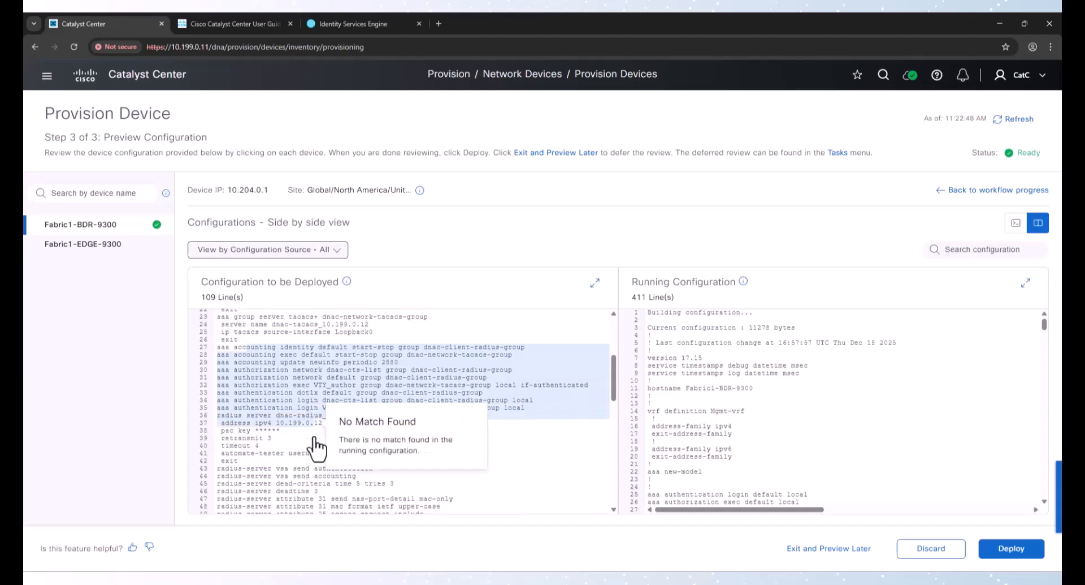
scroll(278, 435, down, 3)
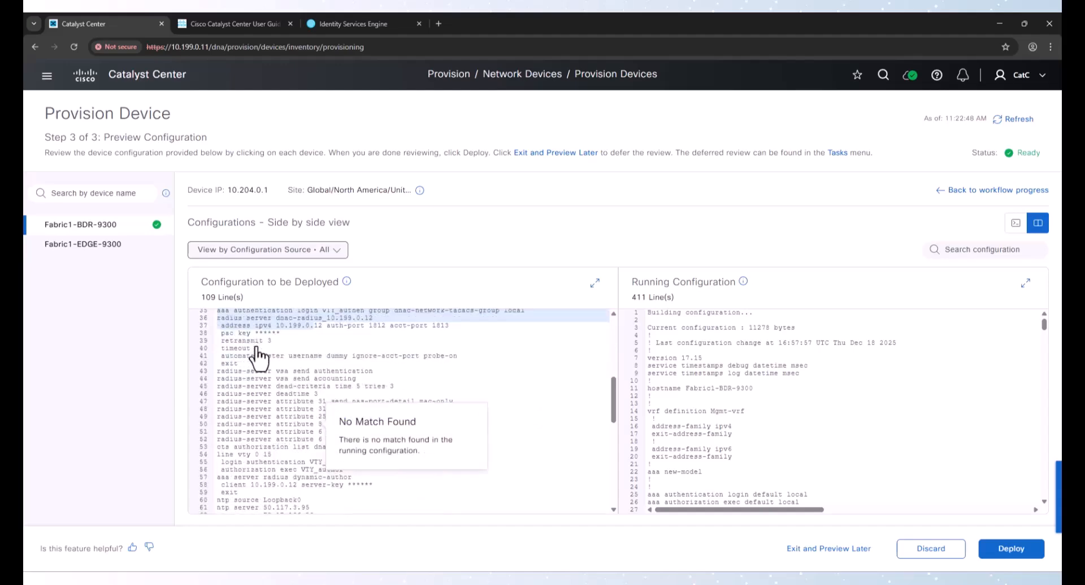
scroll(259, 400, down, 1)
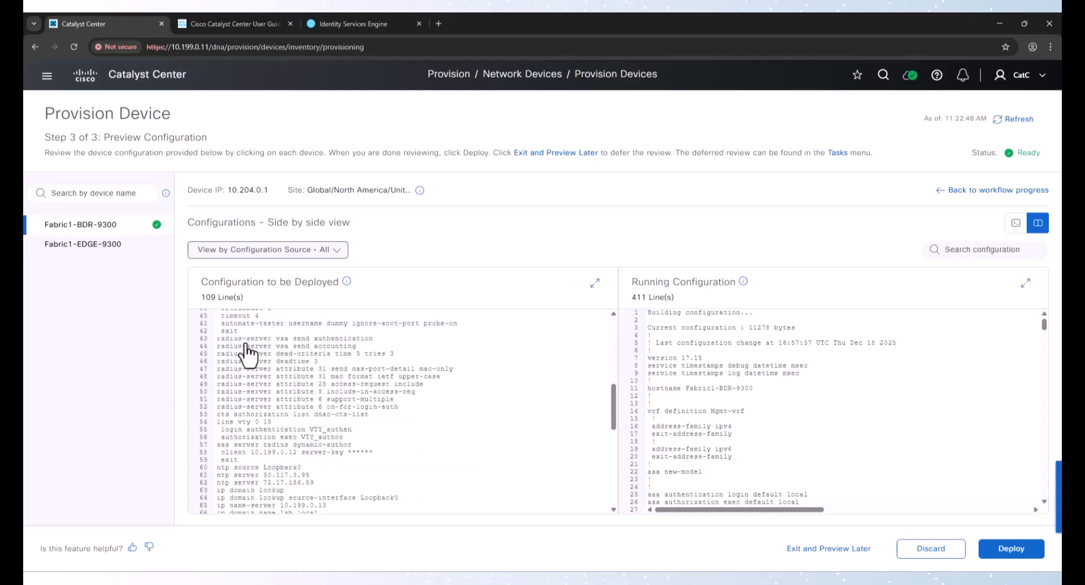
scroll(264, 389, down, 2)
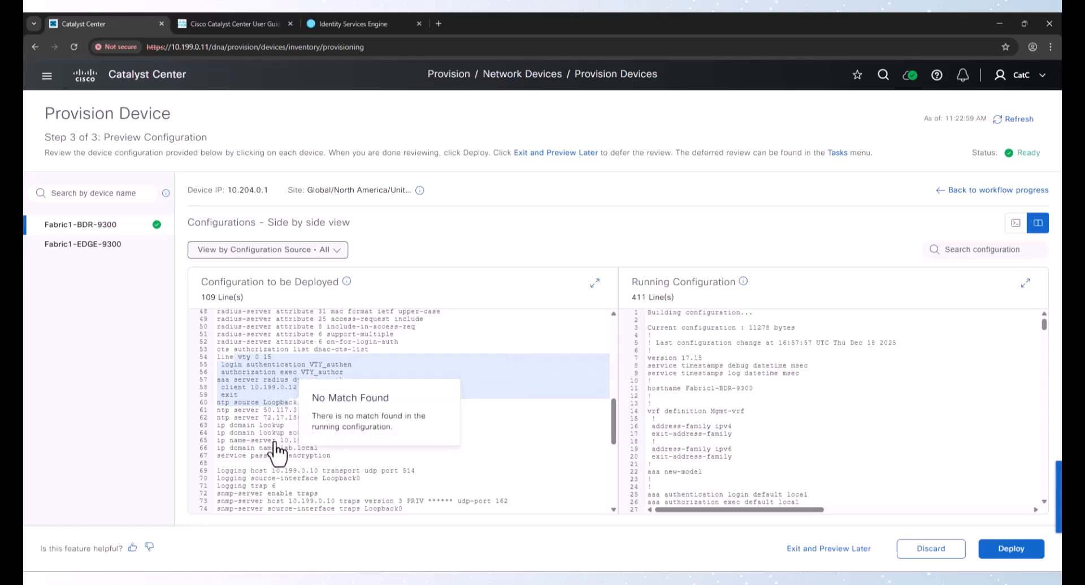
scroll(283, 446, down, 1)
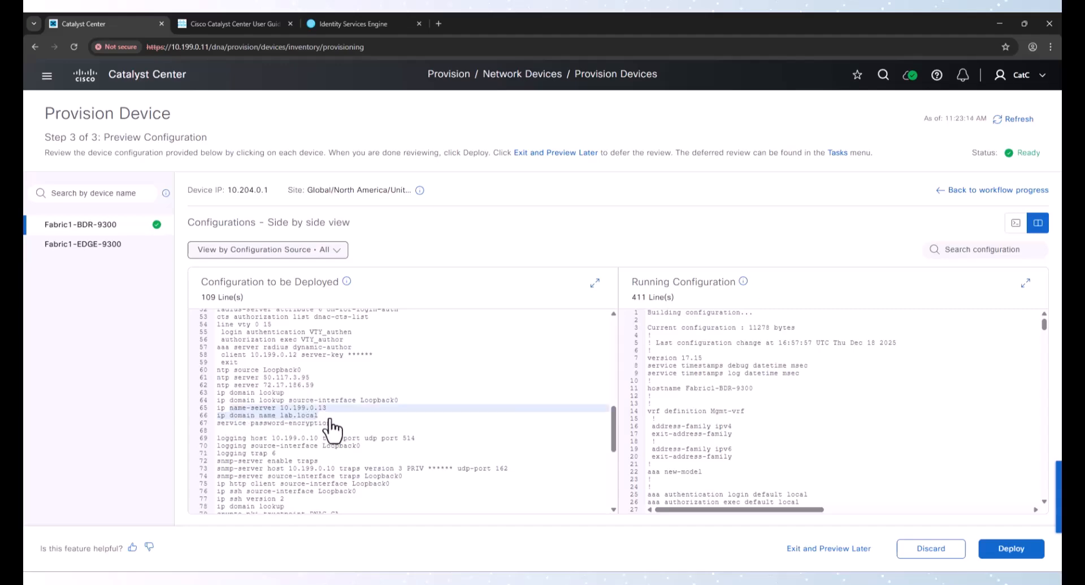
scroll(272, 407, down, 3)
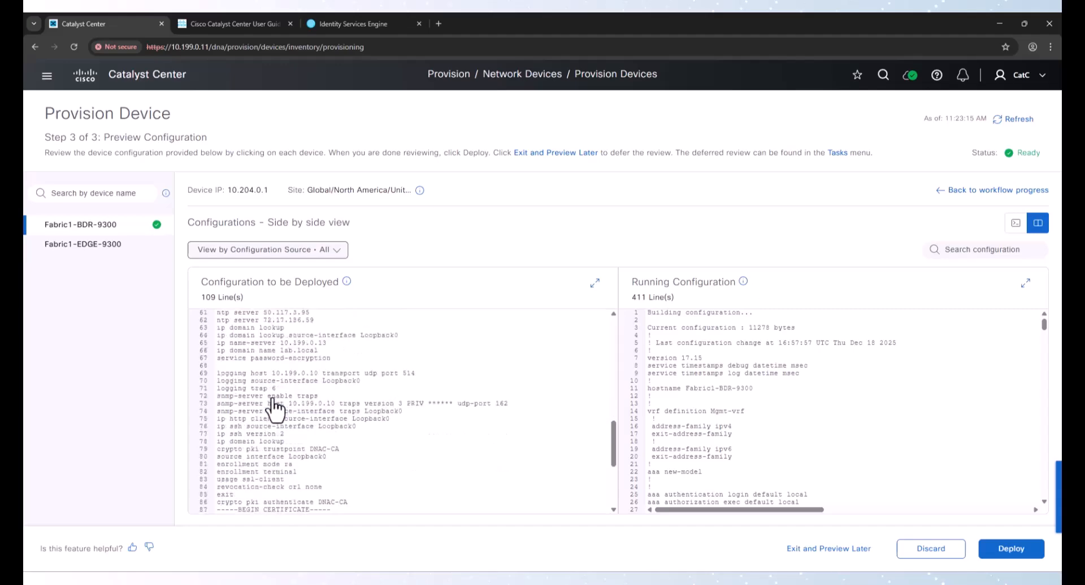
scroll(297, 416, down, 6)
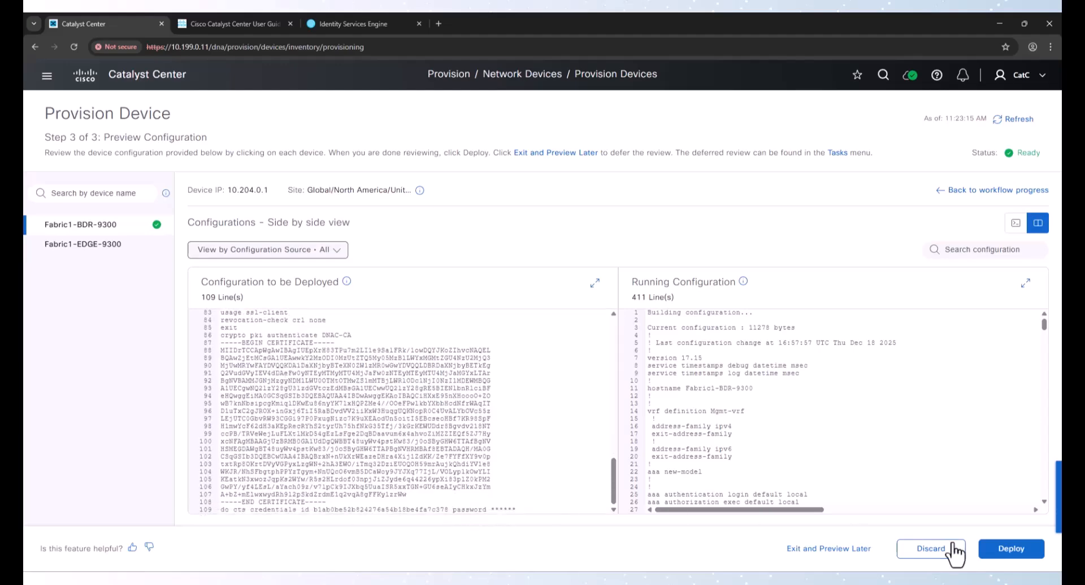
Deploy the previewed configuration now by submitting the Provision Device task, and open its task status
click(1011, 549)
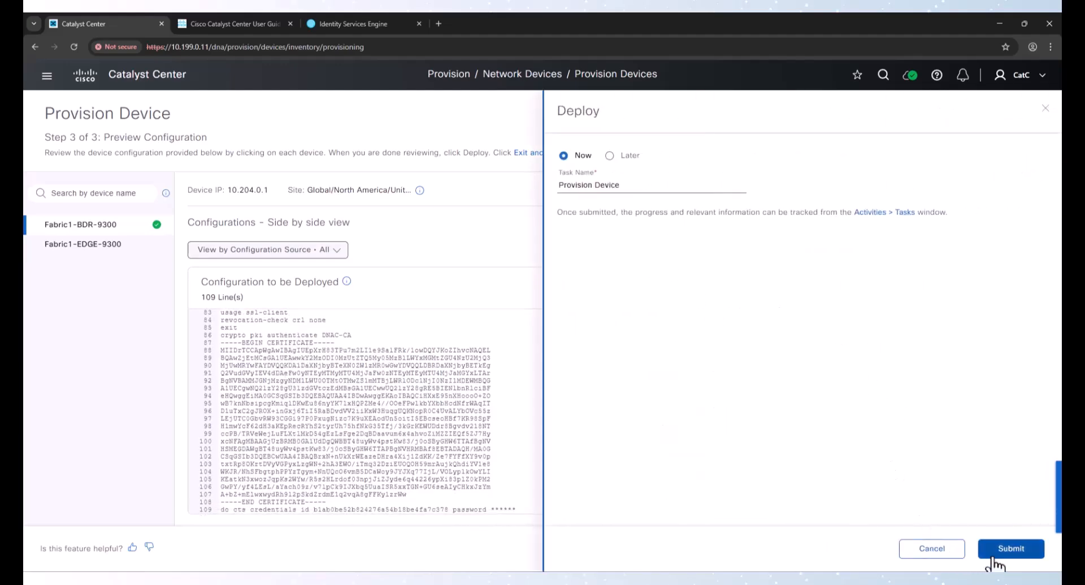
click(1009, 547)
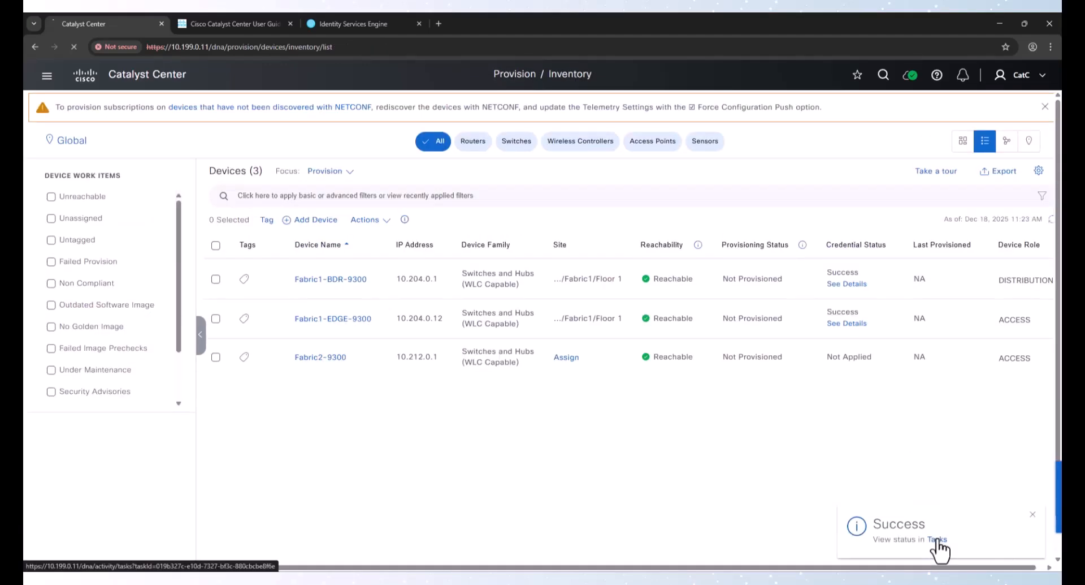
click(938, 539)
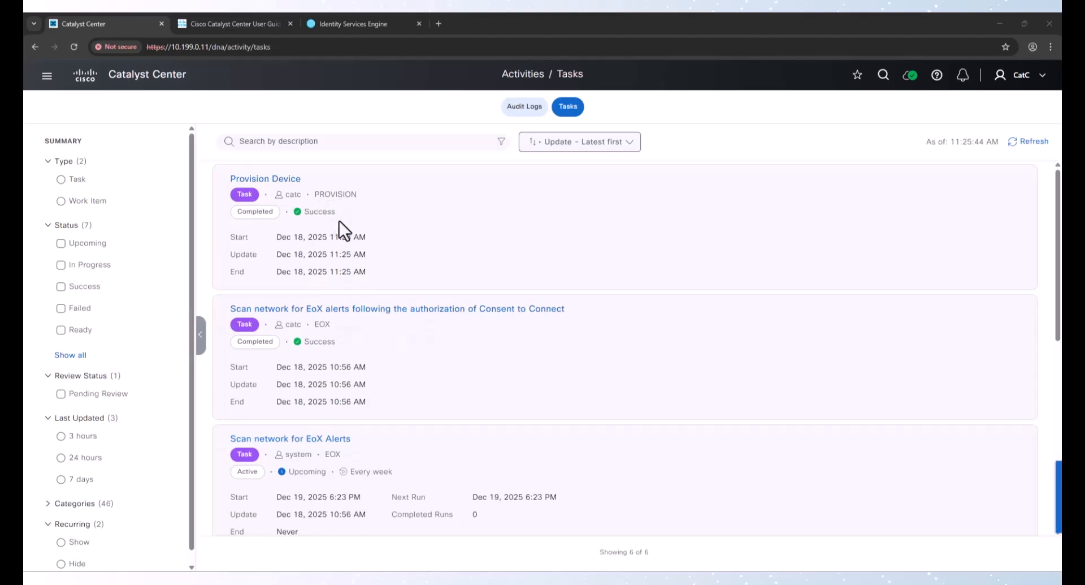
Return to the device inventory, select Fabric2-9300, and start provisioning it
click(48, 76)
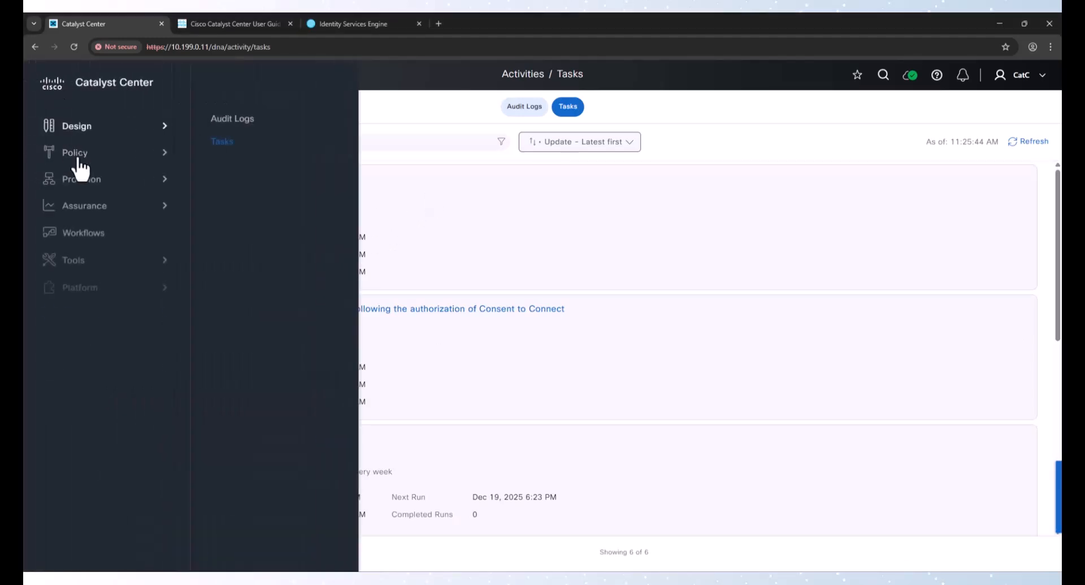
mouse_move(80, 181)
click(247, 141)
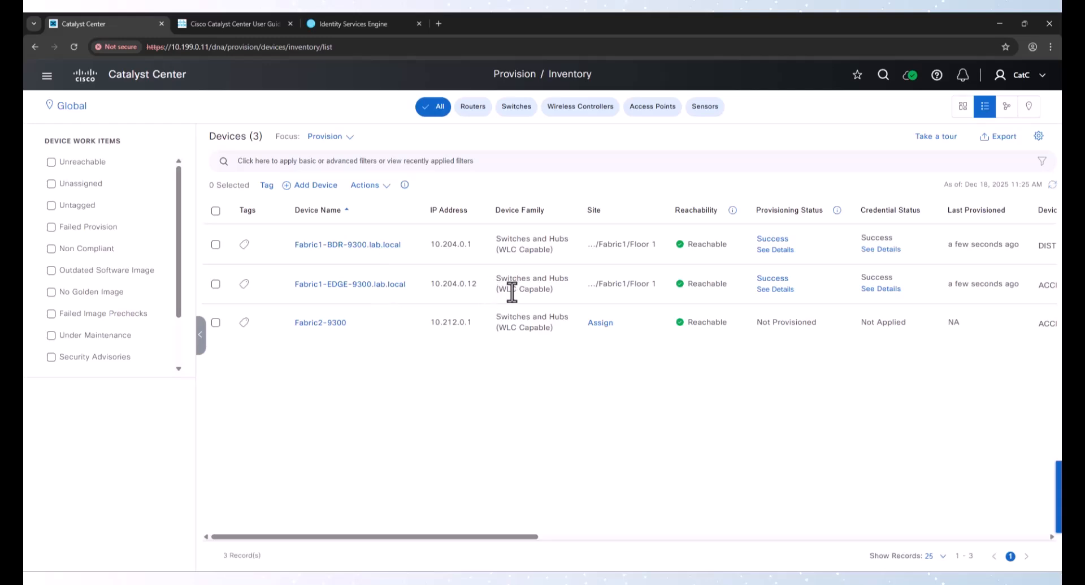
click(215, 323)
click(370, 185)
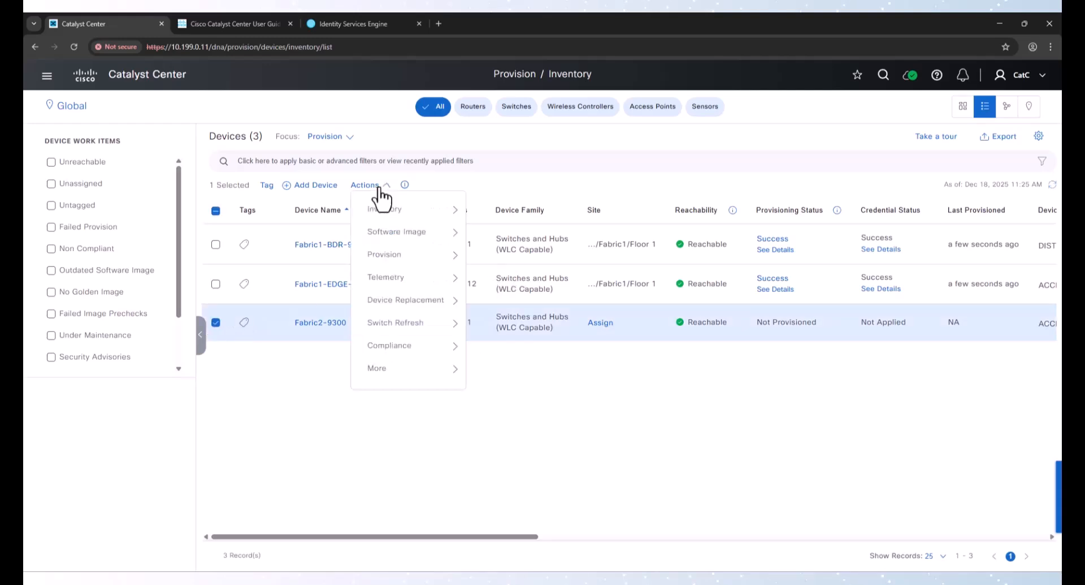
mouse_move(378, 254)
click(491, 281)
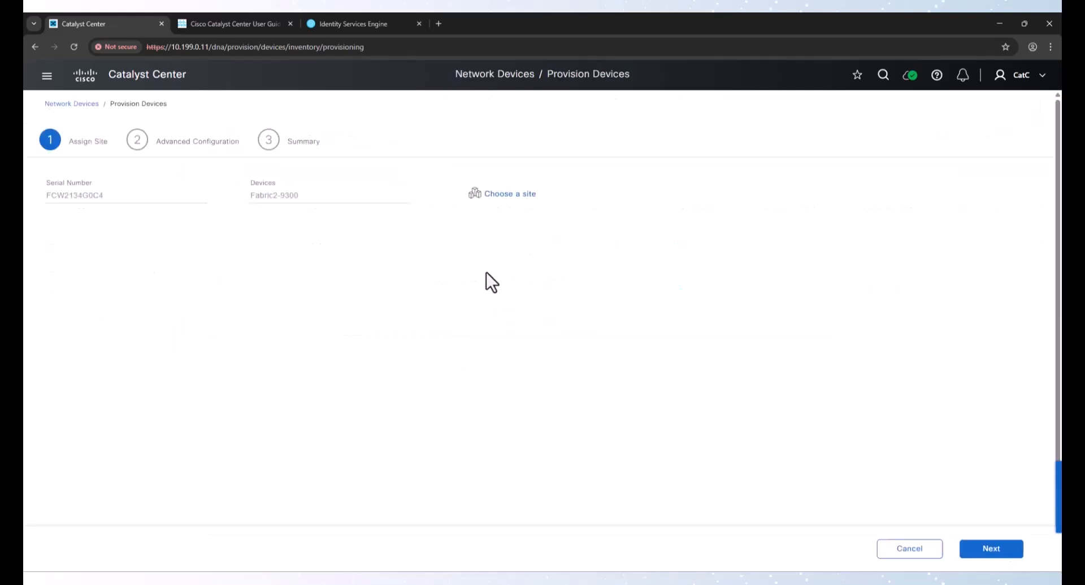
Assign Fabric2-9300 to the Floor 1 site under Fabric2, save, and continue
click(500, 195)
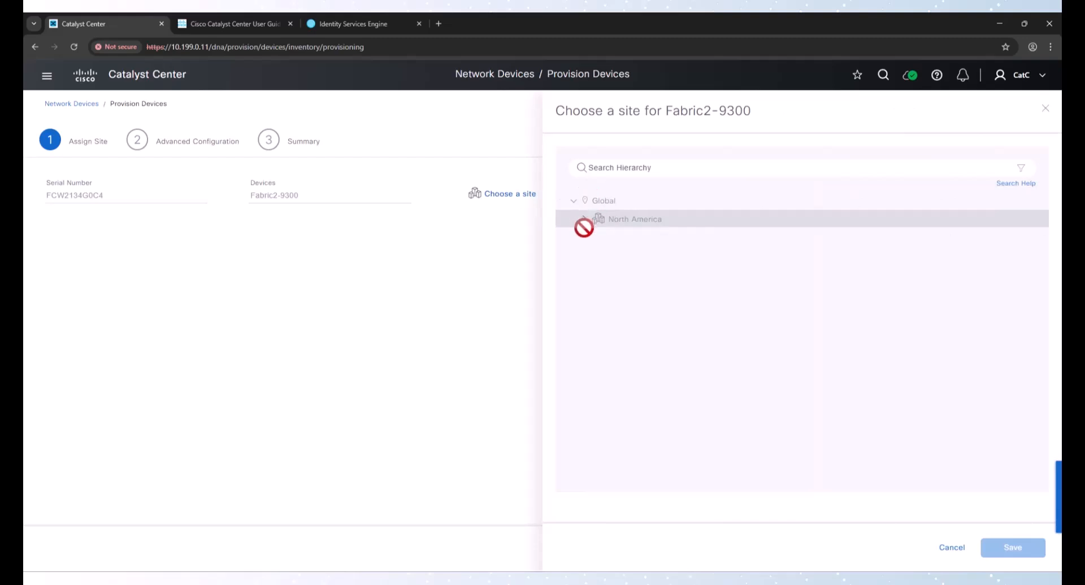
click(622, 168)
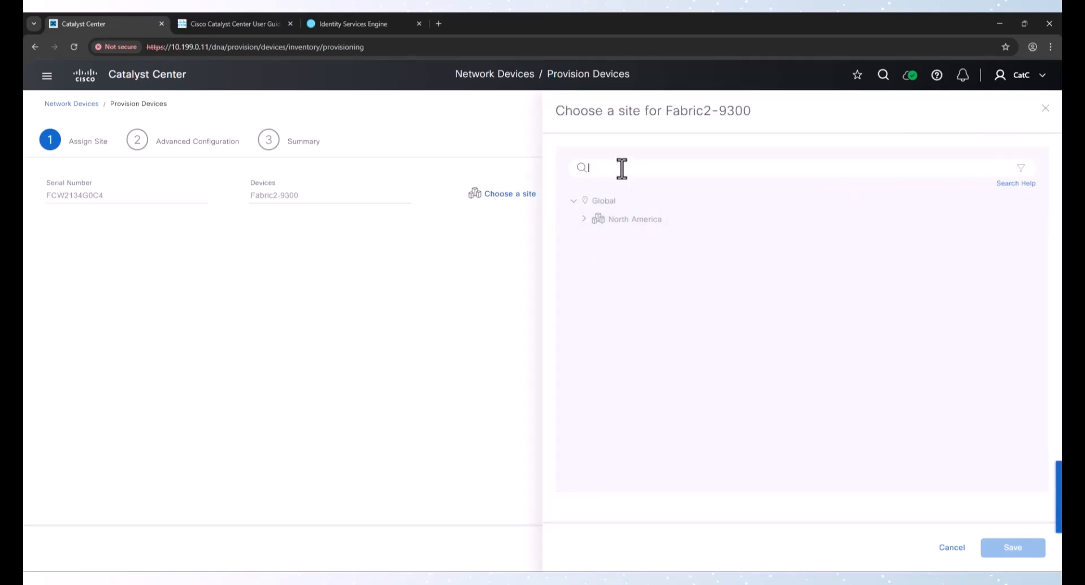
text(AF)
key(BackSpace)
key(BackSpace)
text(B)
click(628, 288)
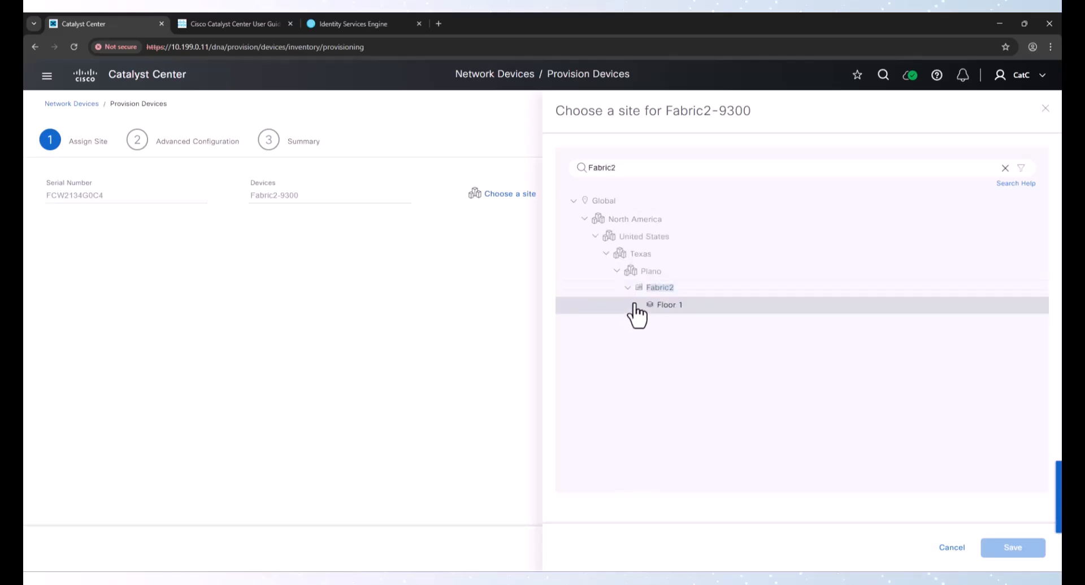
click(671, 305)
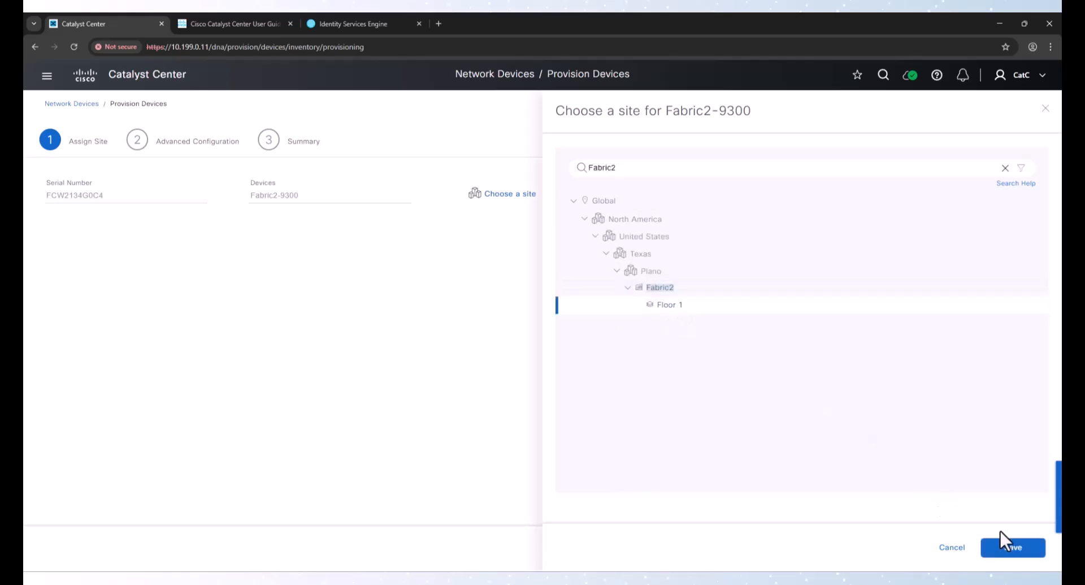
click(1005, 544)
click(989, 547)
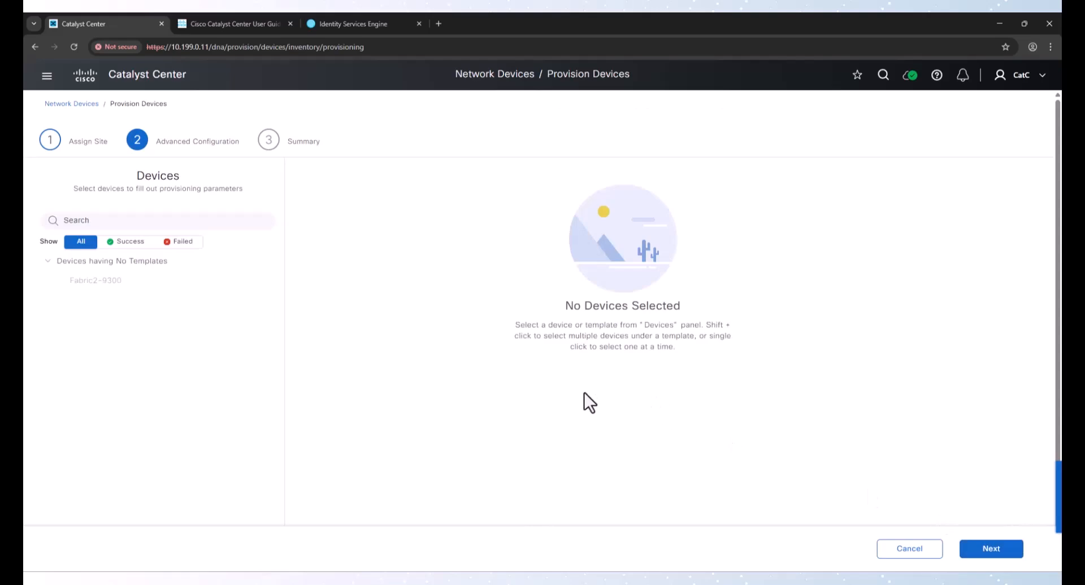
Advance to the summary, apply provisioning with Preview and Deploy, and continue past the initial checks
click(977, 549)
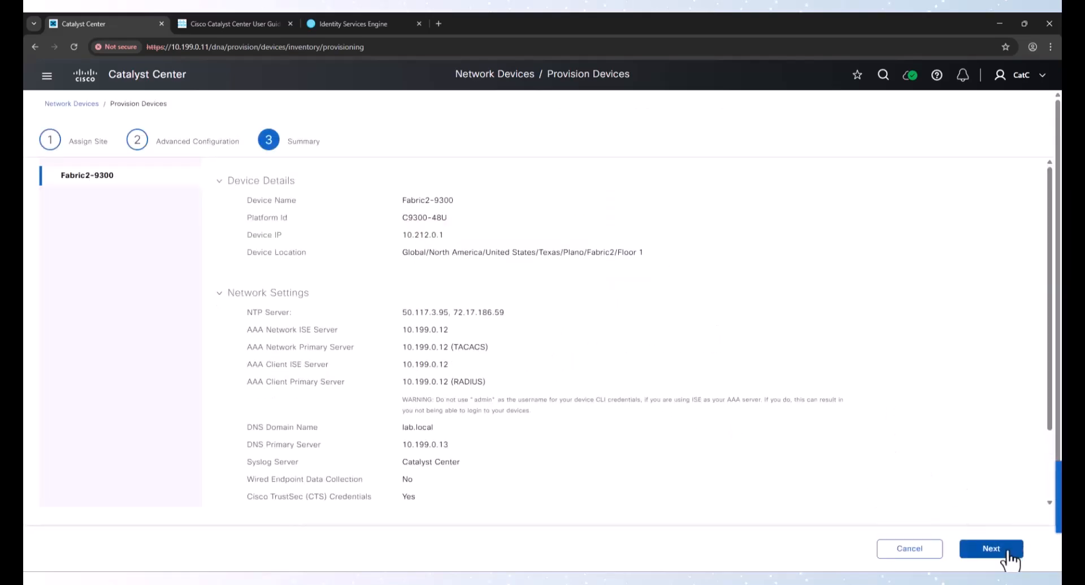
click(997, 551)
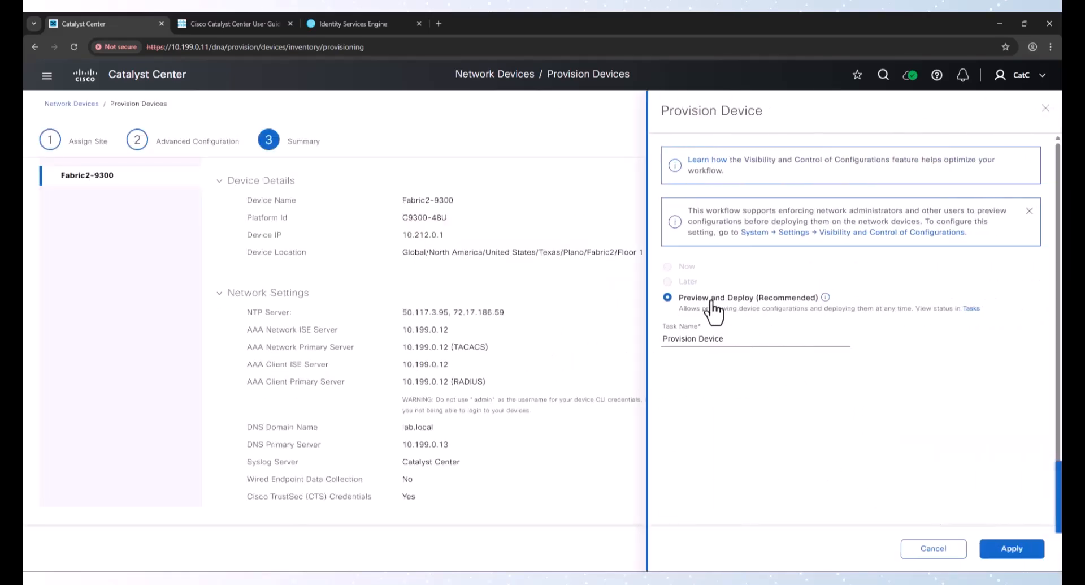
click(998, 545)
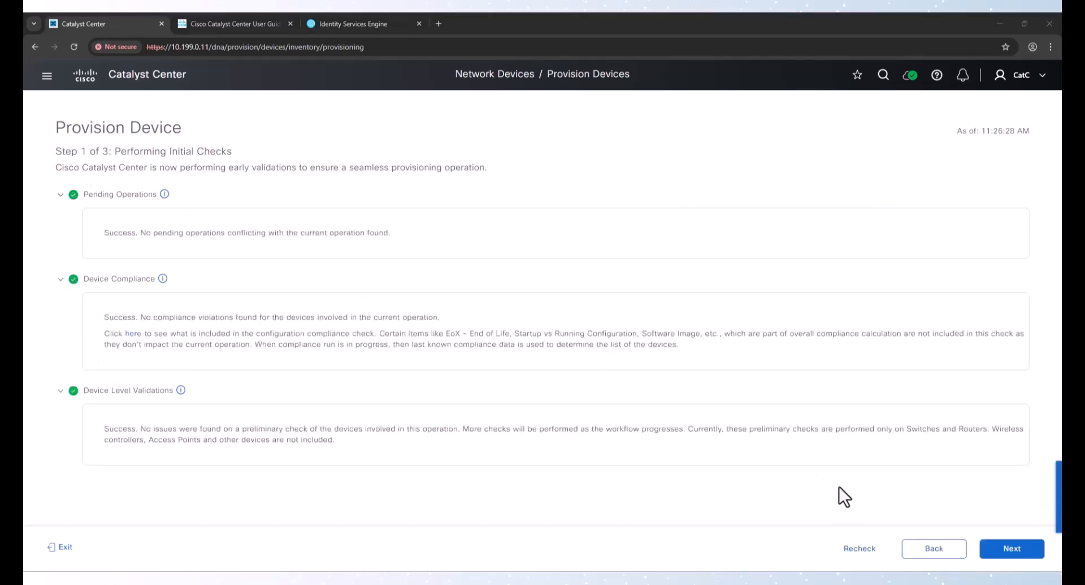
click(1024, 550)
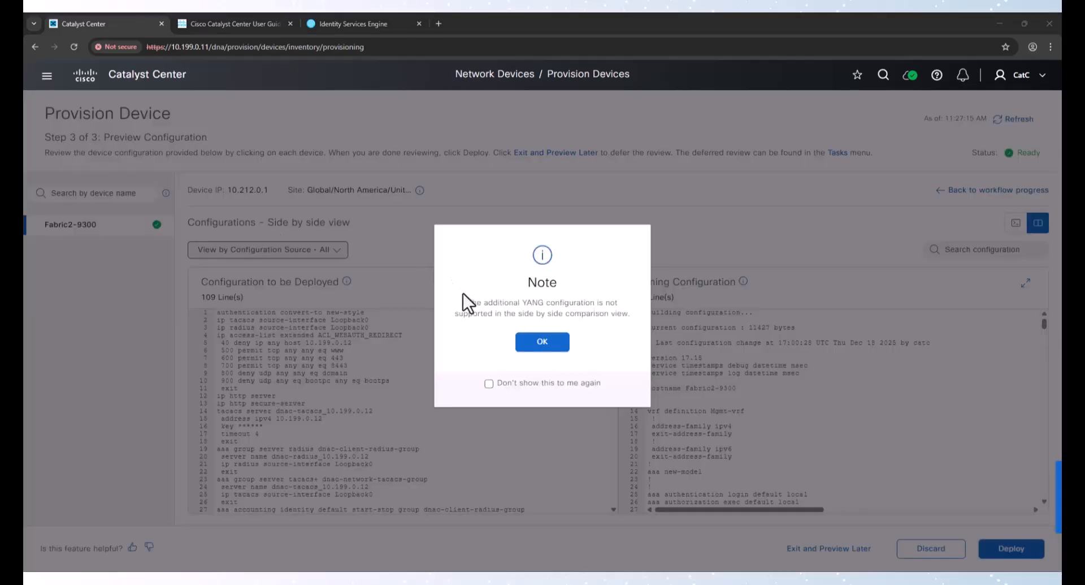
Dismiss the side-by-side note and deploy the previewed Fabric2-9300 configuration now
click(549, 341)
scroll(404, 353, down, 10)
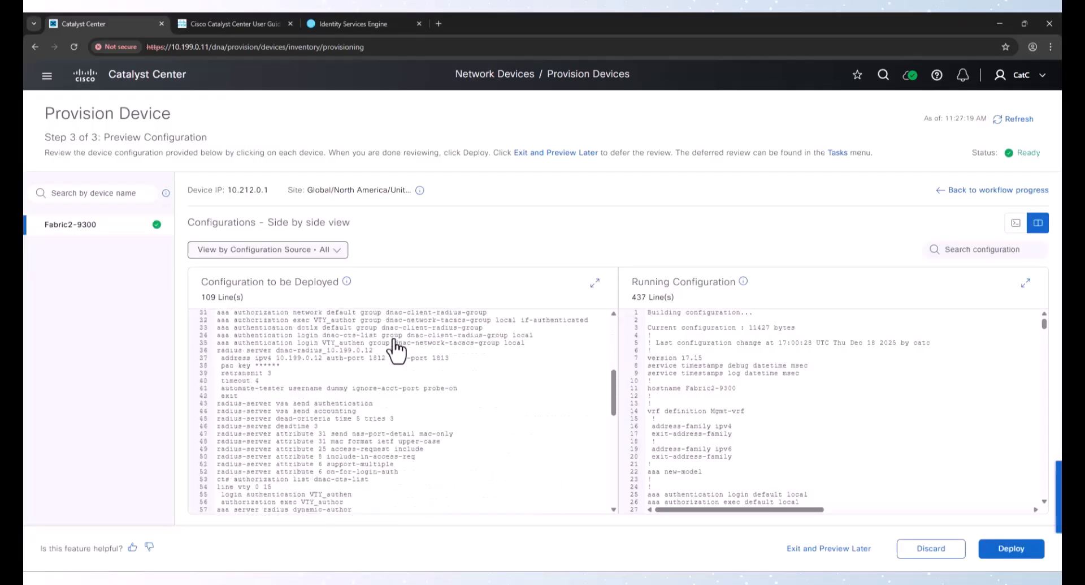
scroll(410, 359, up, 10)
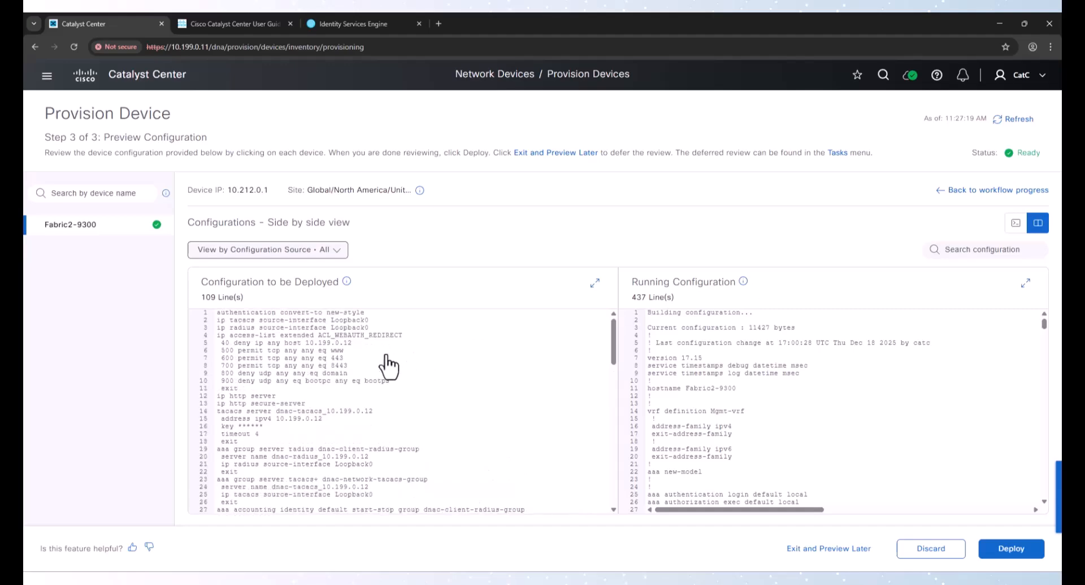
click(1011, 548)
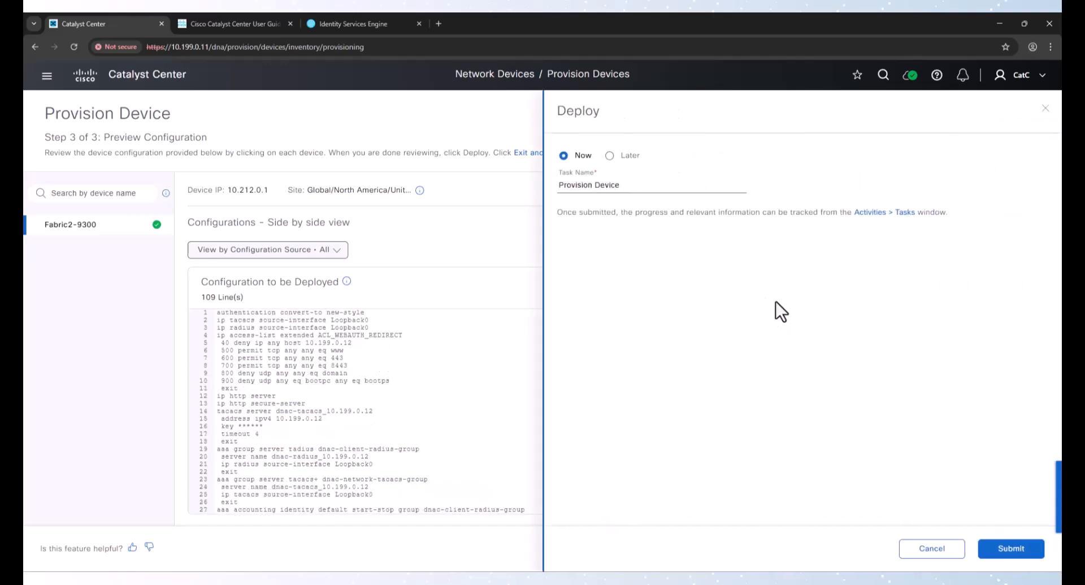
click(1011, 548)
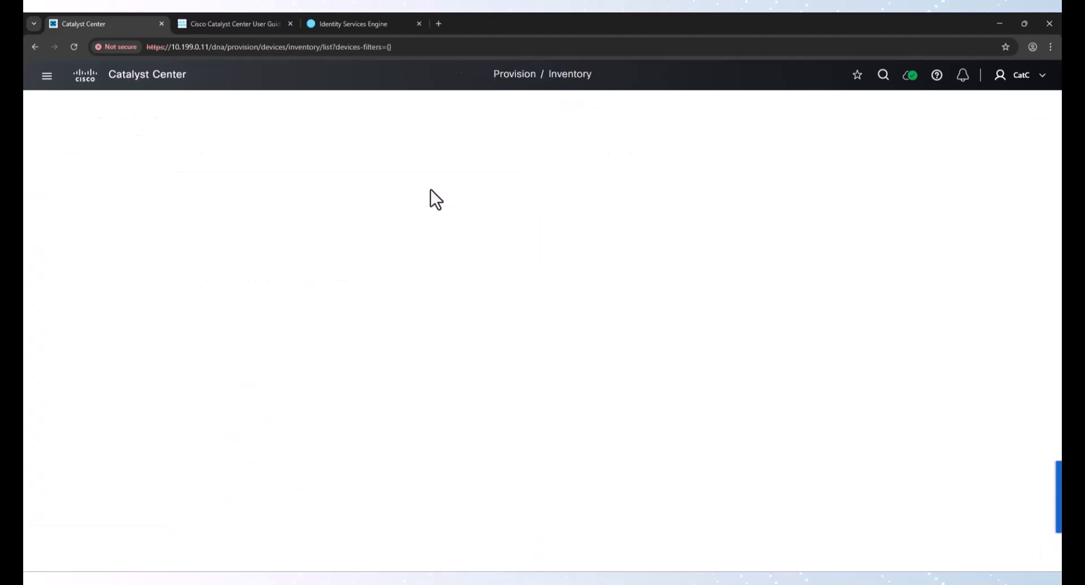
Check the provisioning task status, refresh the task list, and return to the device inventory
click(940, 540)
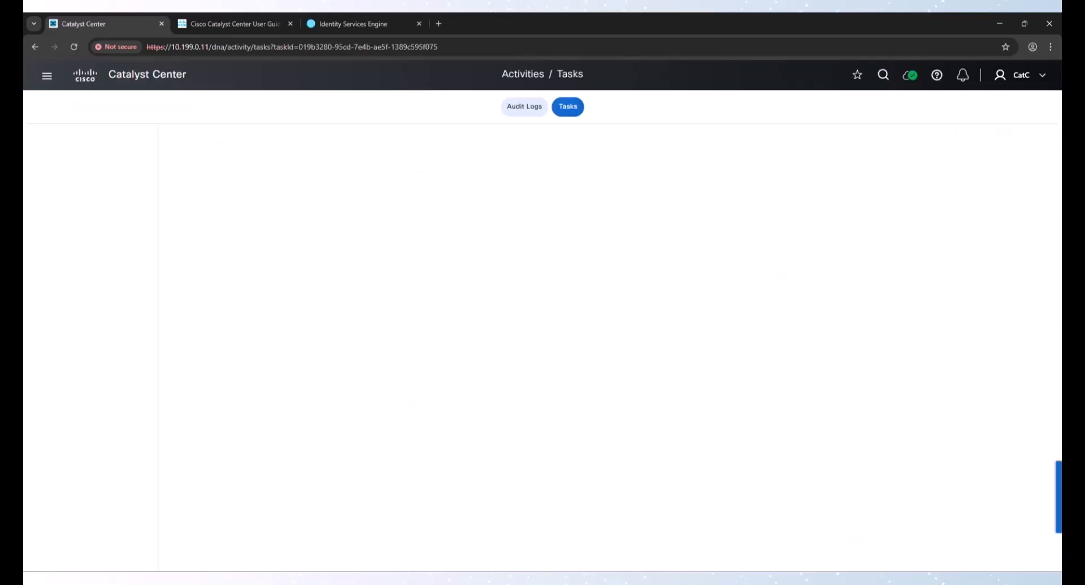
click(1030, 141)
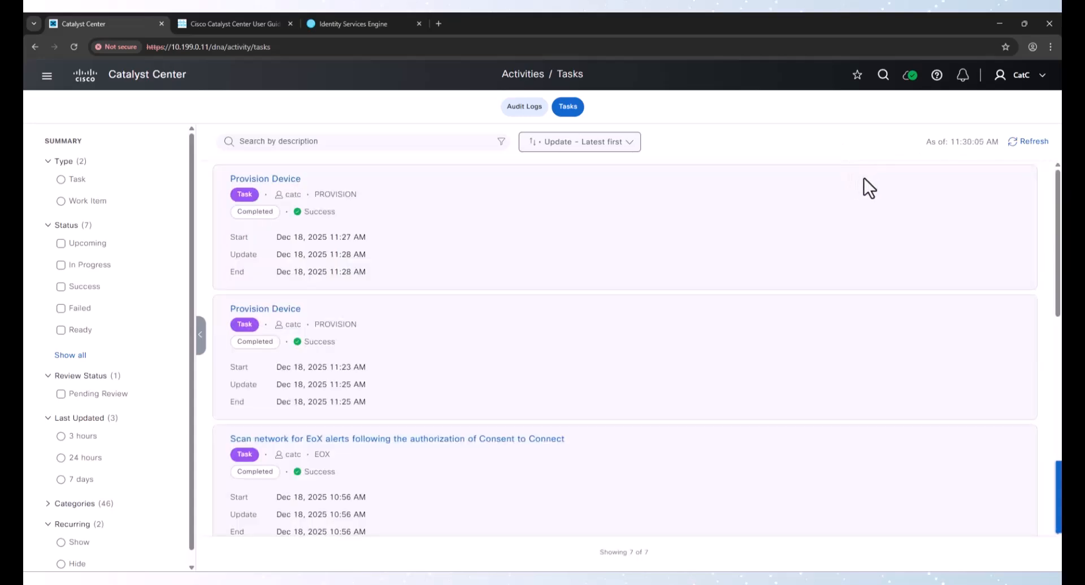
click(46, 77)
click(242, 138)
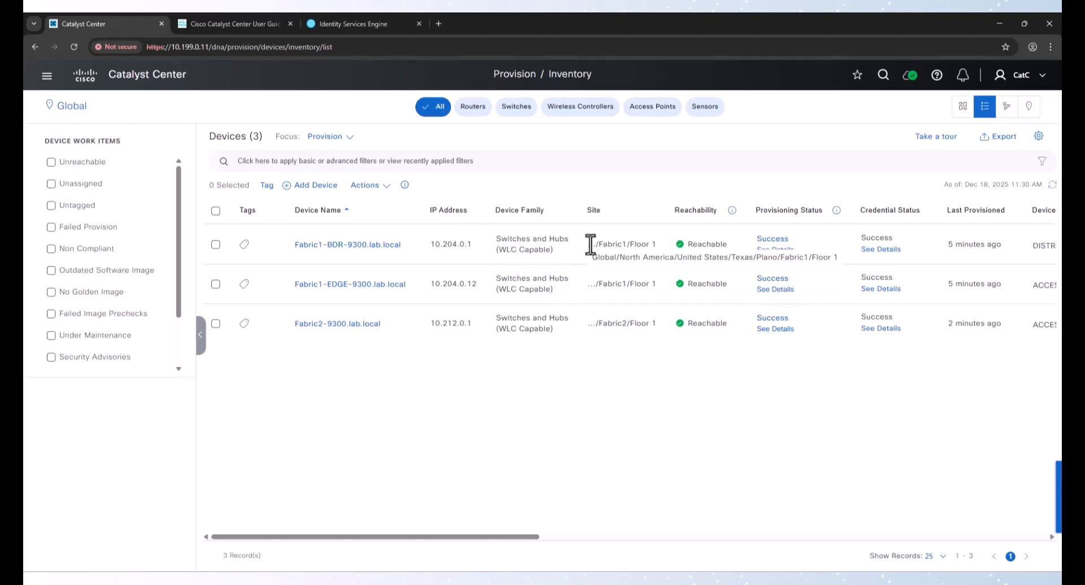
Open the SD-Access Transits page and start the Create Transits workflow
drag(590, 244, 641, 245)
click(614, 277)
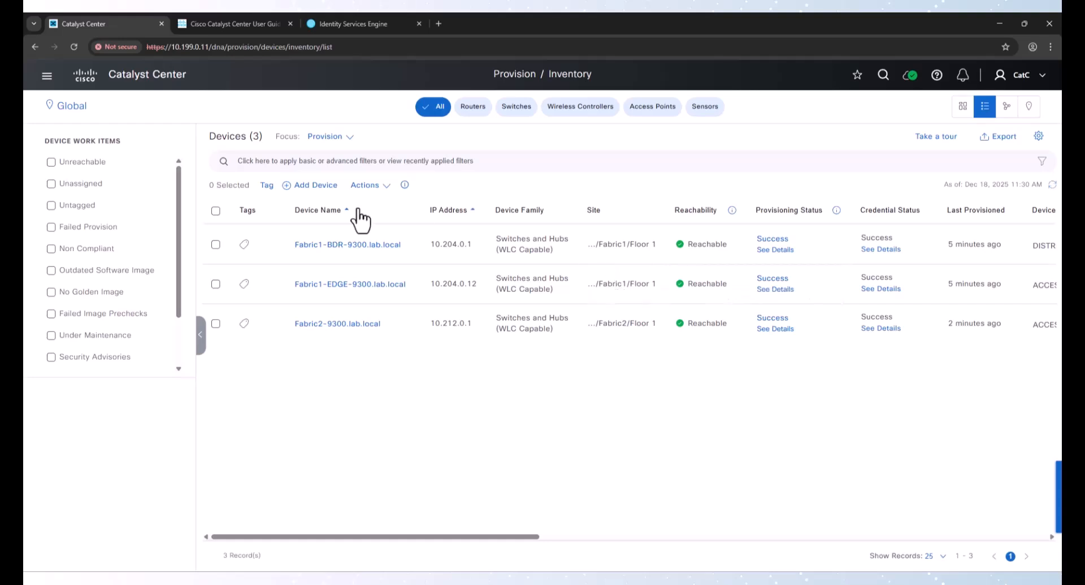
click(51, 77)
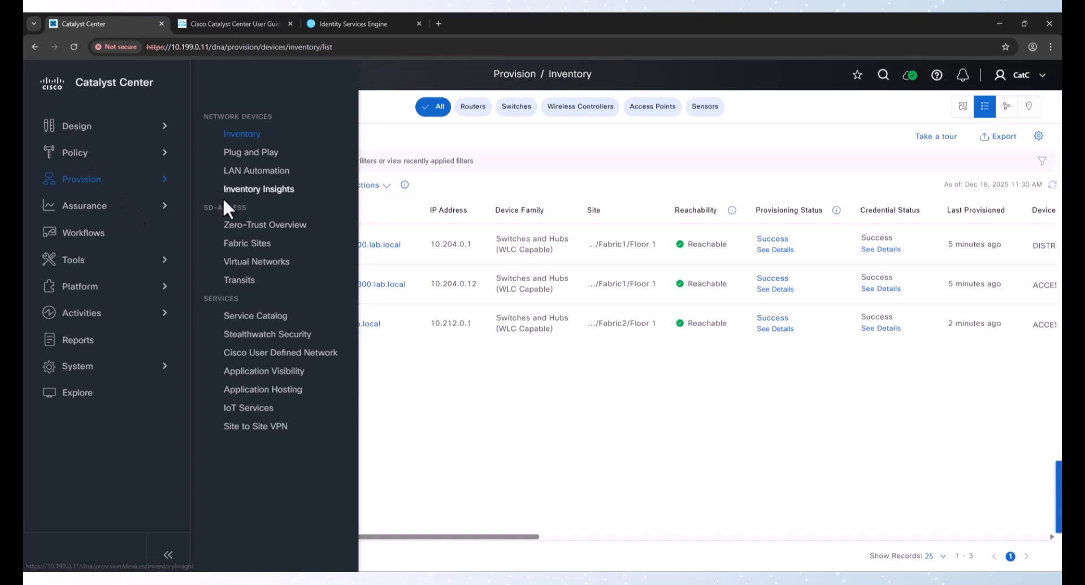
click(239, 280)
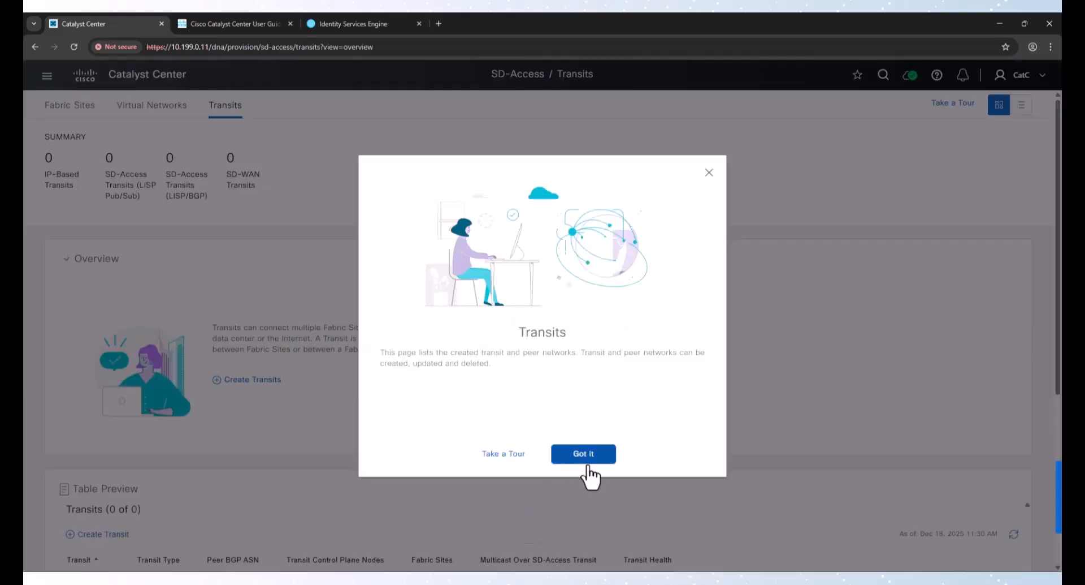
click(585, 452)
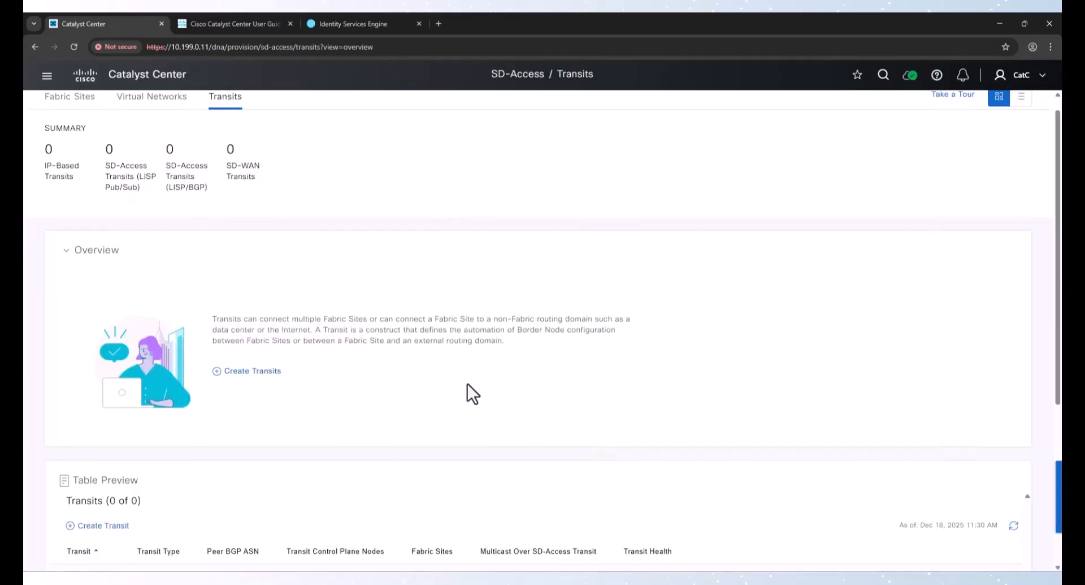
scroll(472, 393, down, 4)
click(103, 318)
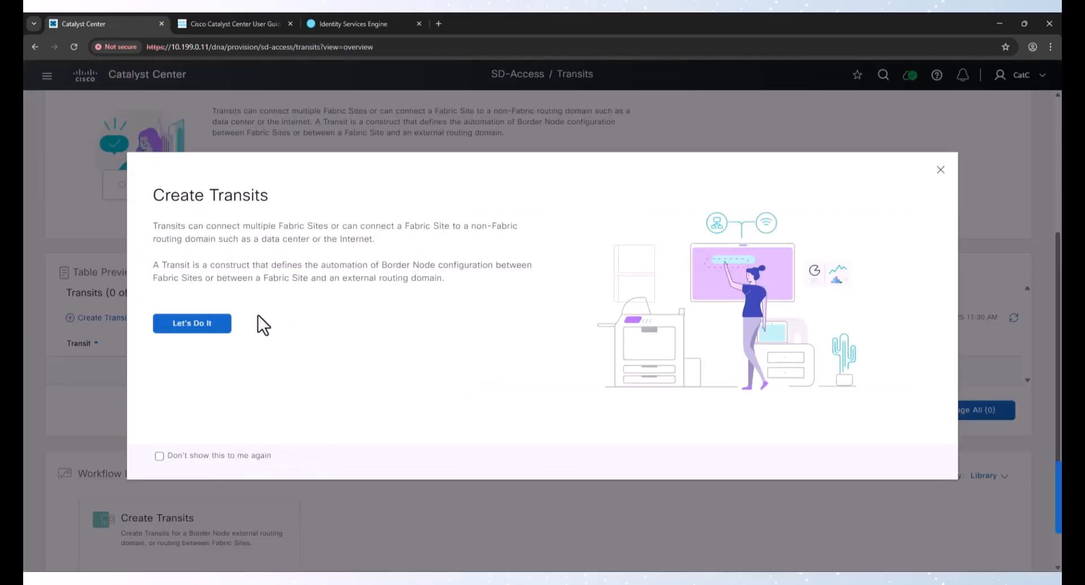
click(225, 323)
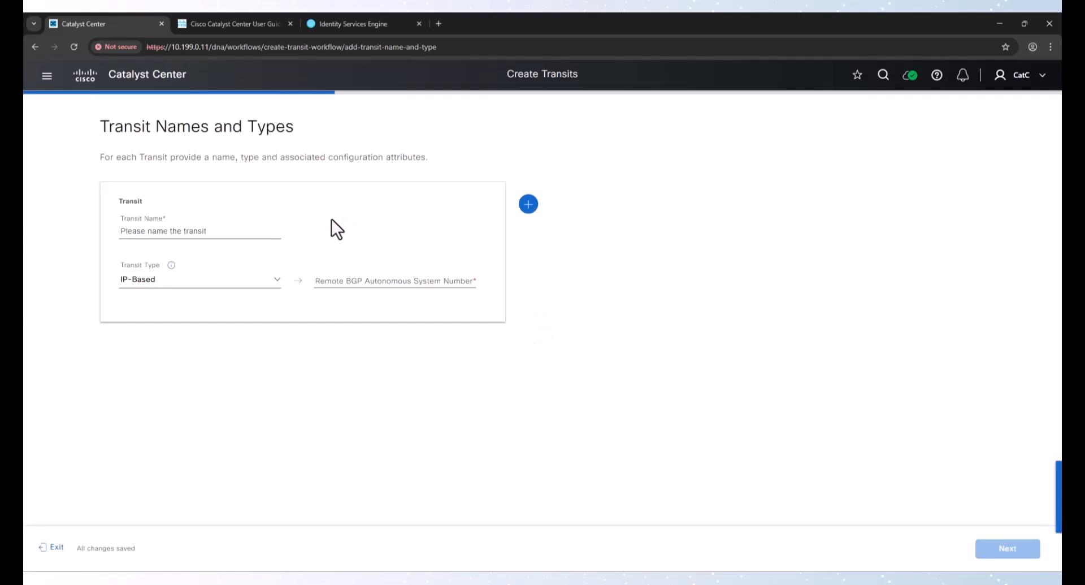
Name the IP-Based transit FusionTransit, set its remote BGP autonomous system number to 64513, and continue
click(208, 229)
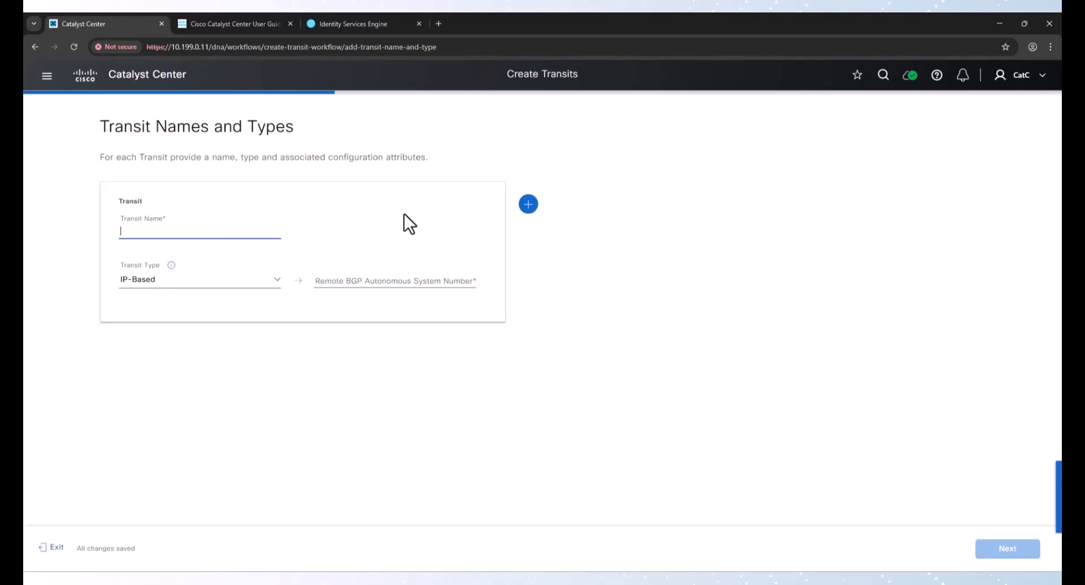
text(FusionTransit)
click(373, 277)
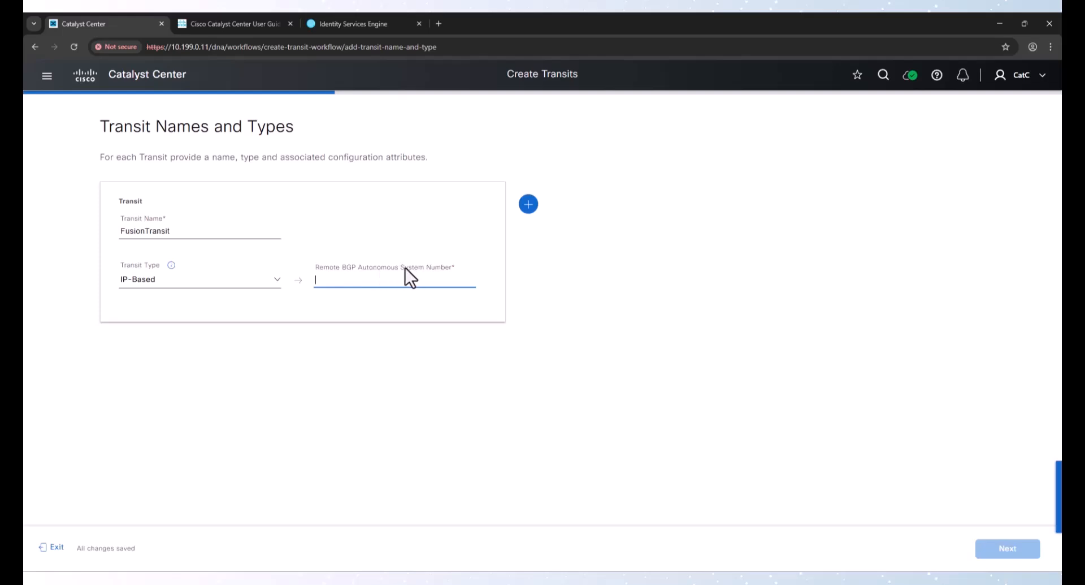
text(6)
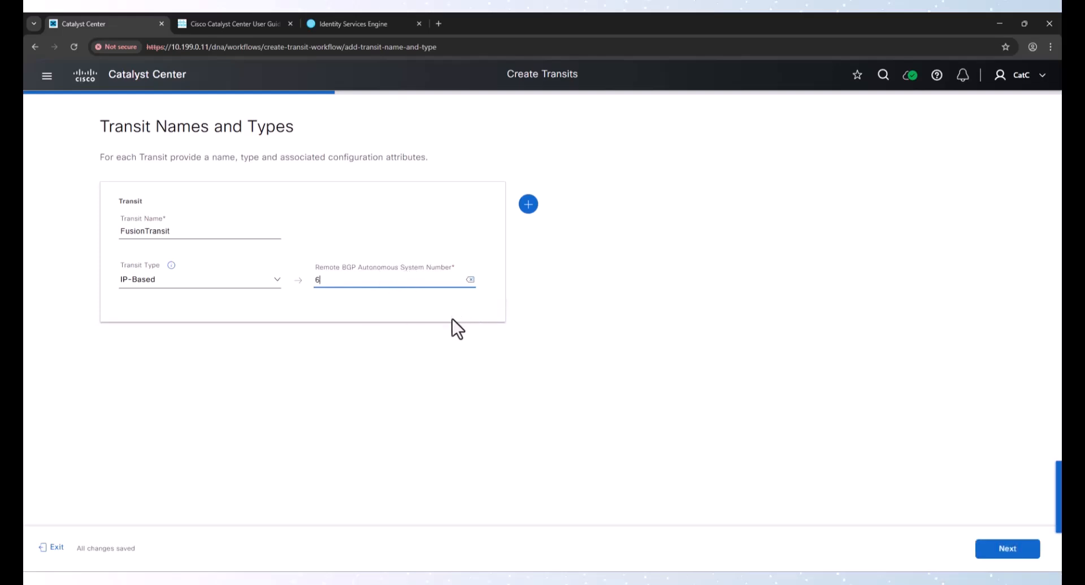
text(5413)
key(alt+Tab)
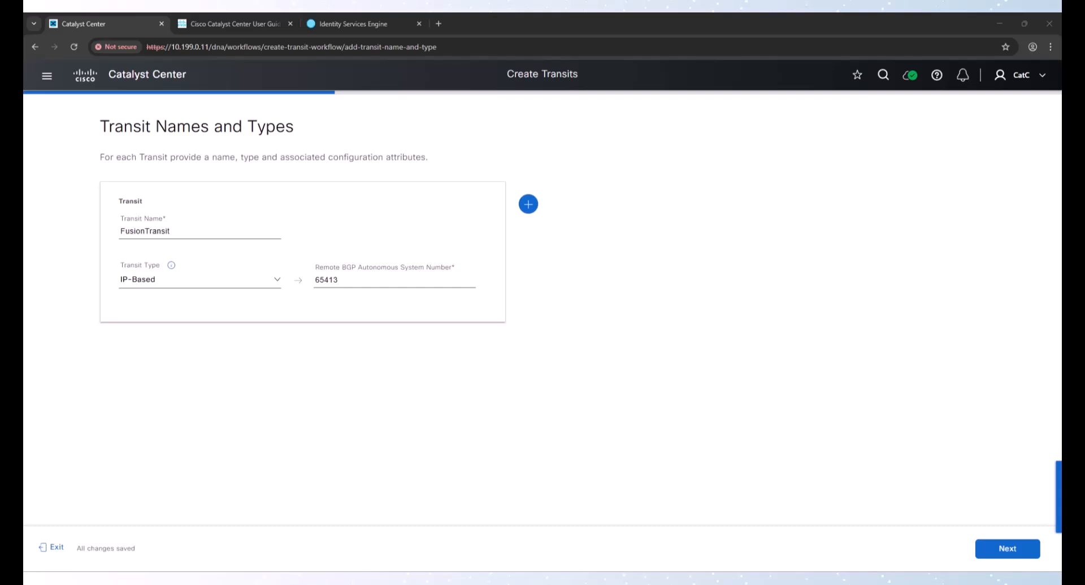
click(324, 280)
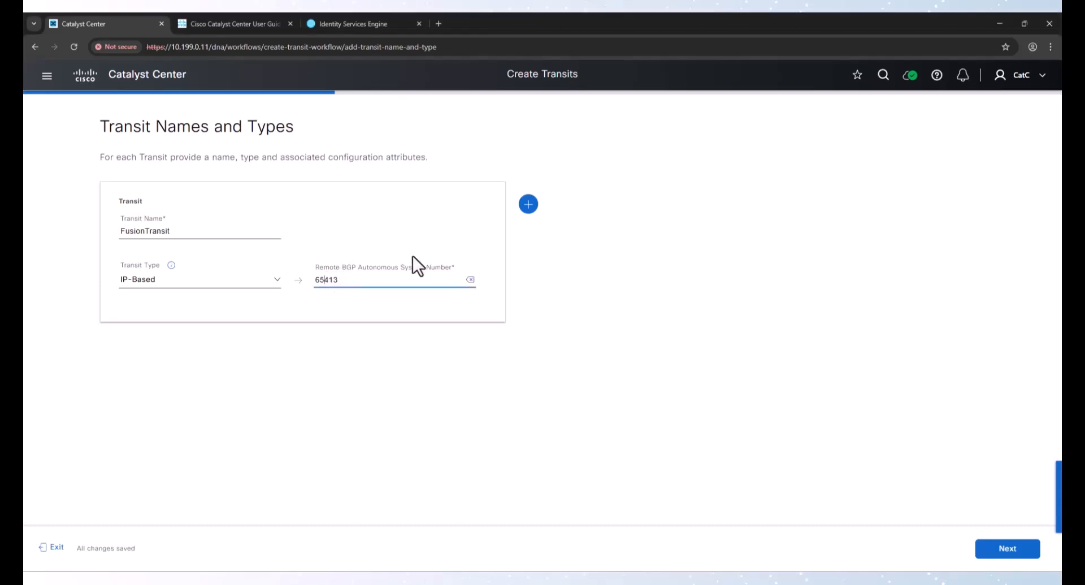
key(BackSpace)
key(Right)
text(5)
click(1012, 550)
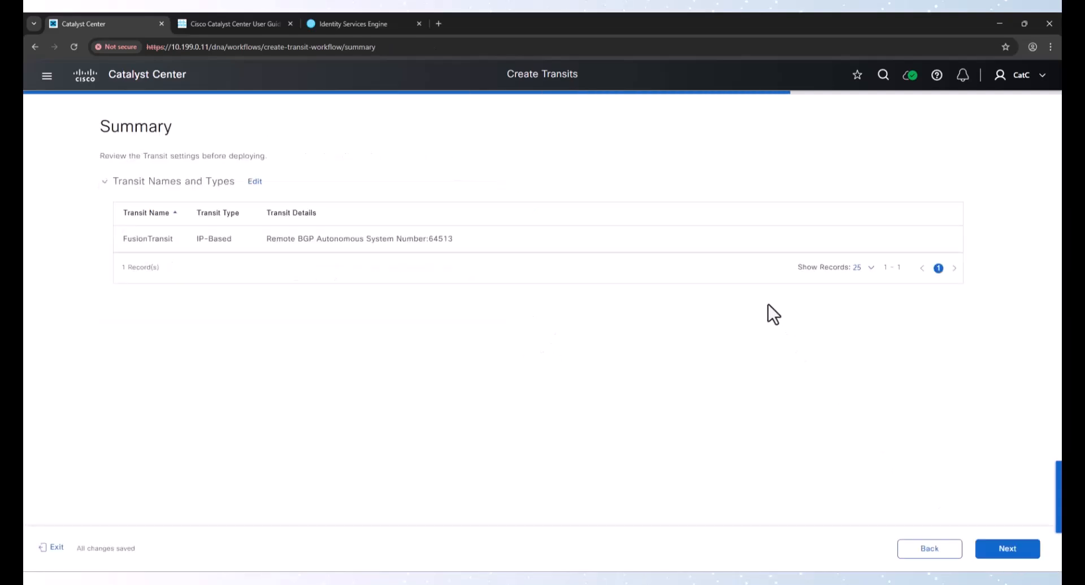
Confirm the transit summary, deploy with Preview and Deploy, and continue past the initial checks
click(1010, 548)
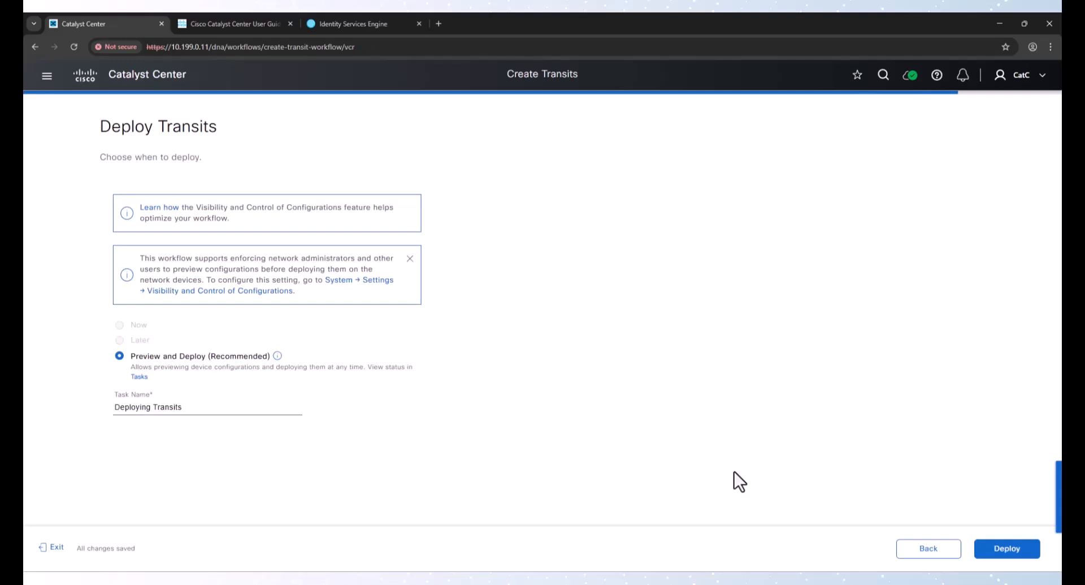
click(1006, 549)
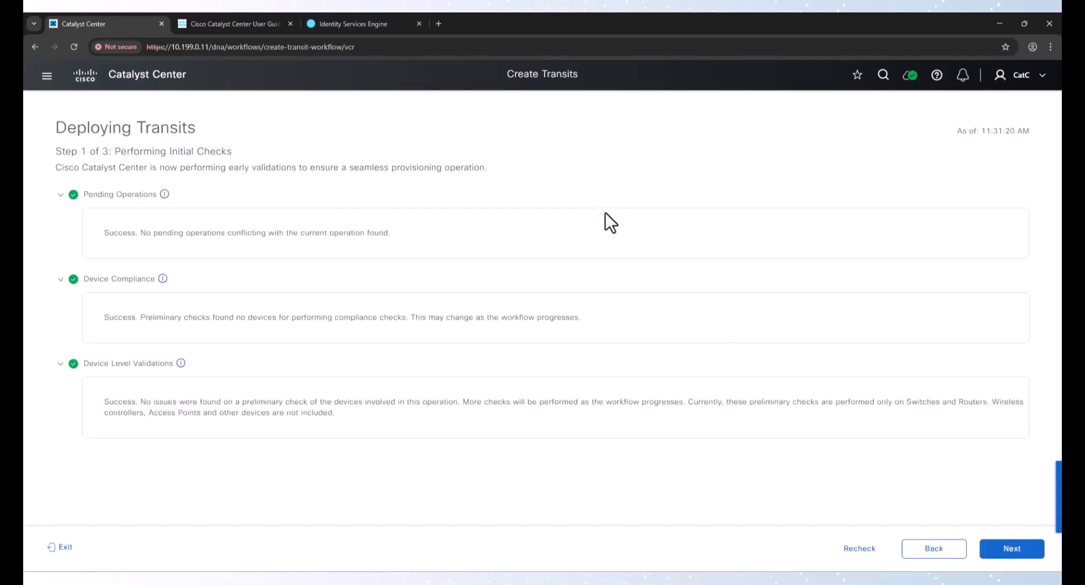
click(1013, 549)
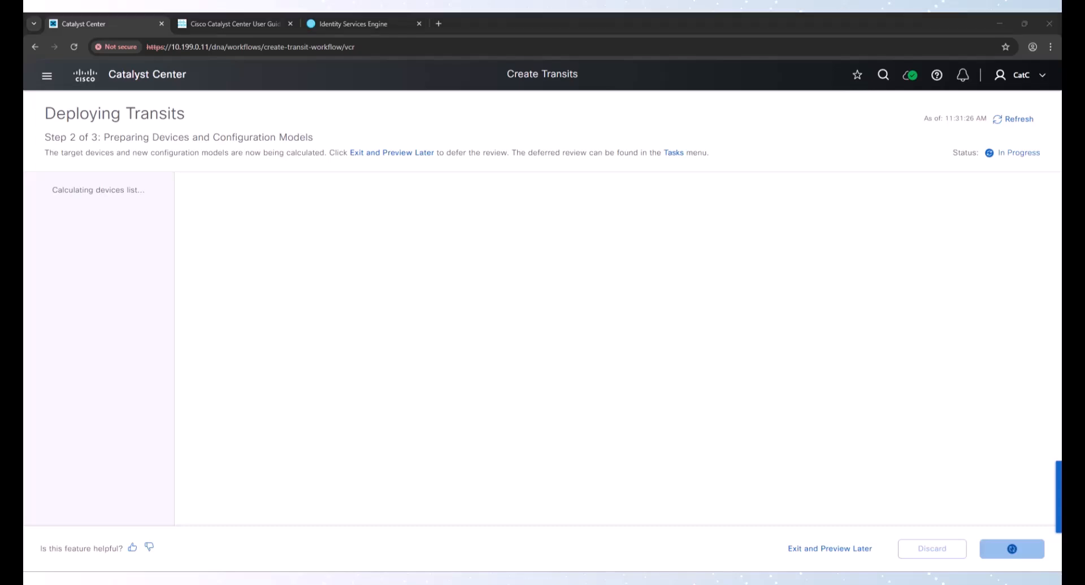
Save the transit intent now under the task name Deploying Transits
drag(621, 200, 728, 198)
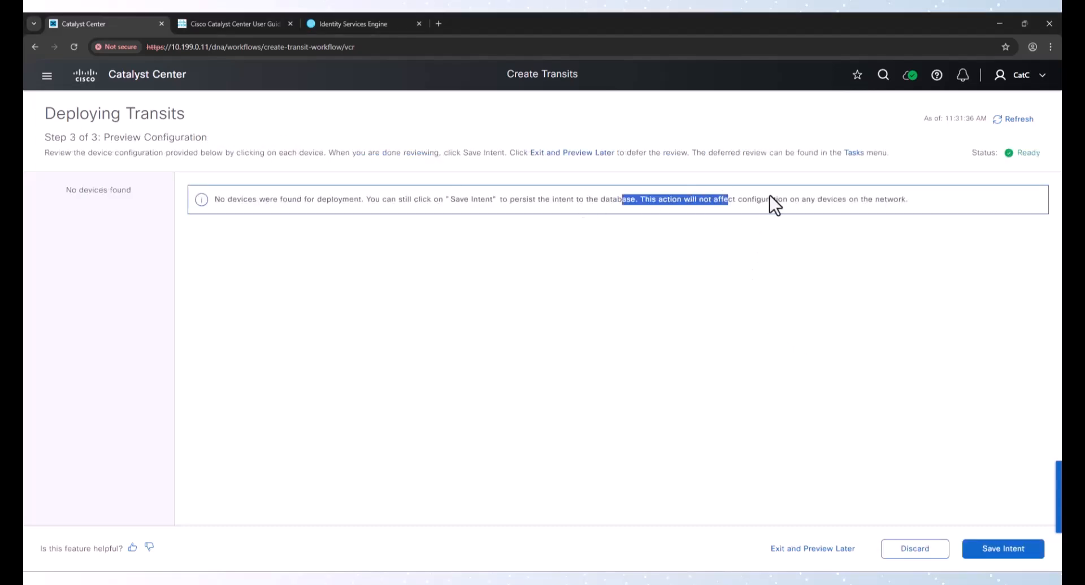
click(756, 300)
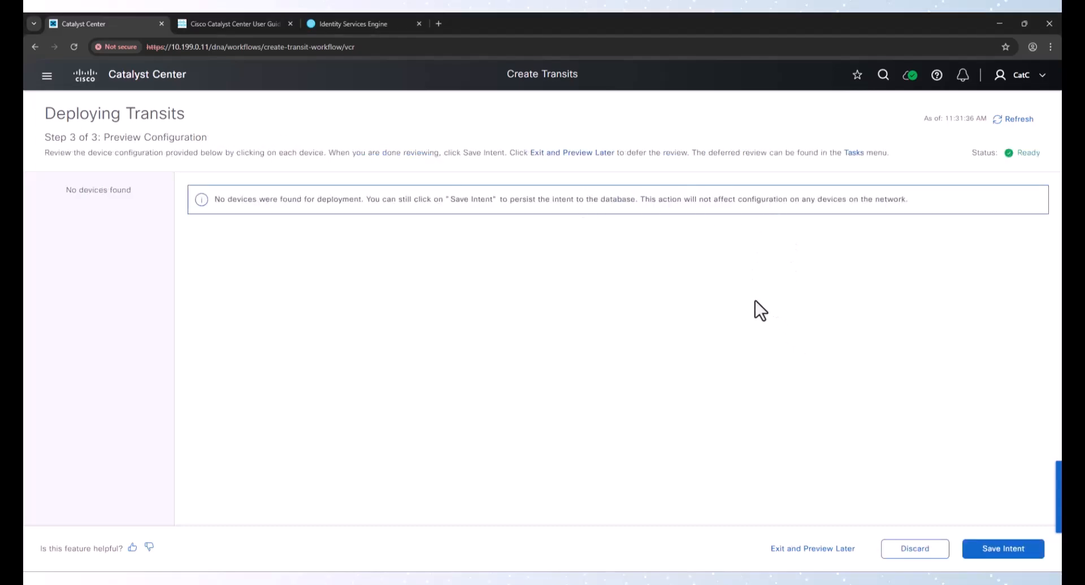
click(1010, 563)
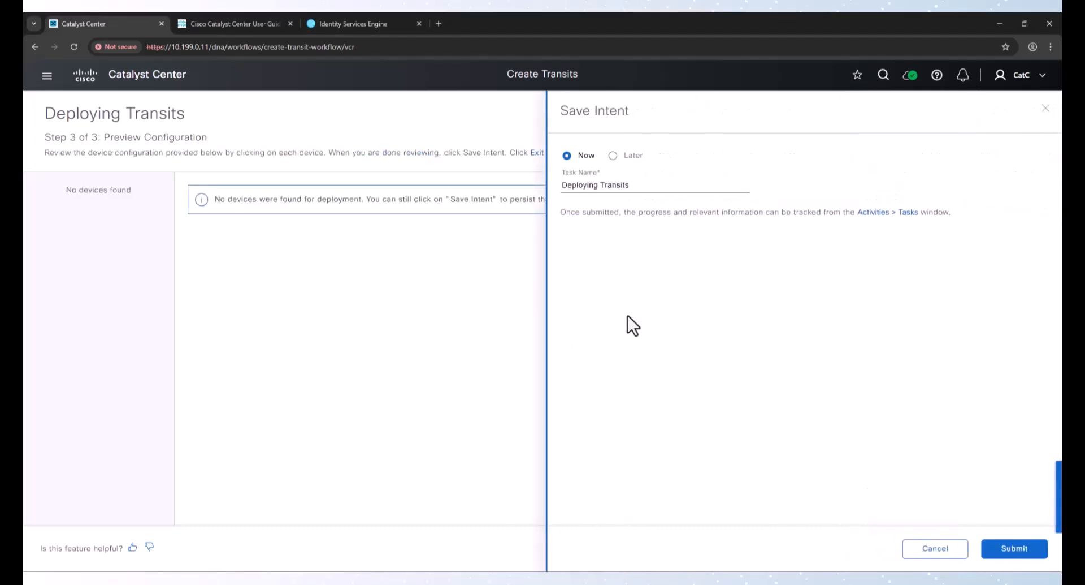
click(1021, 546)
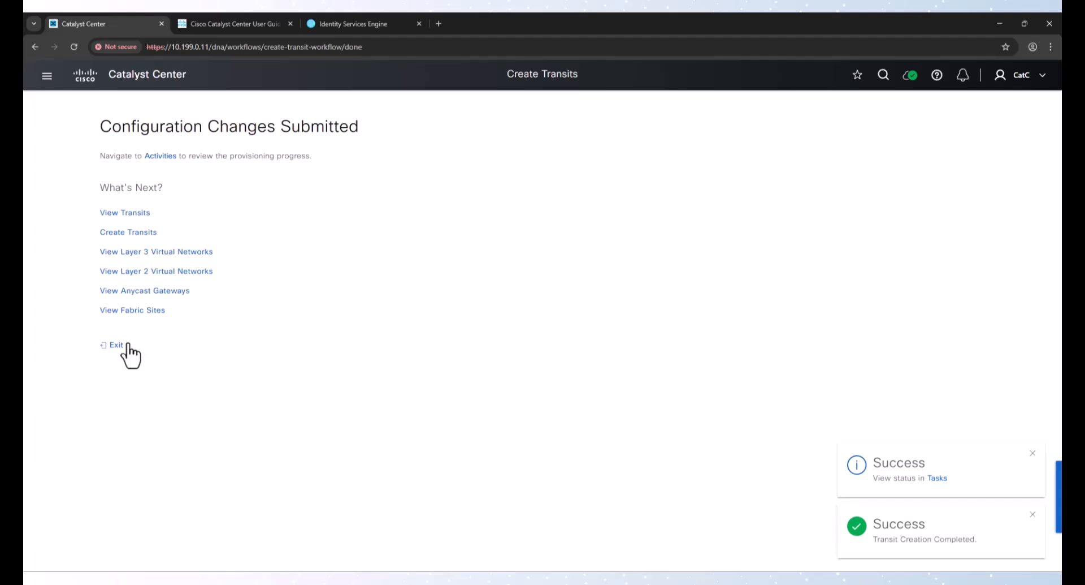
click(131, 311)
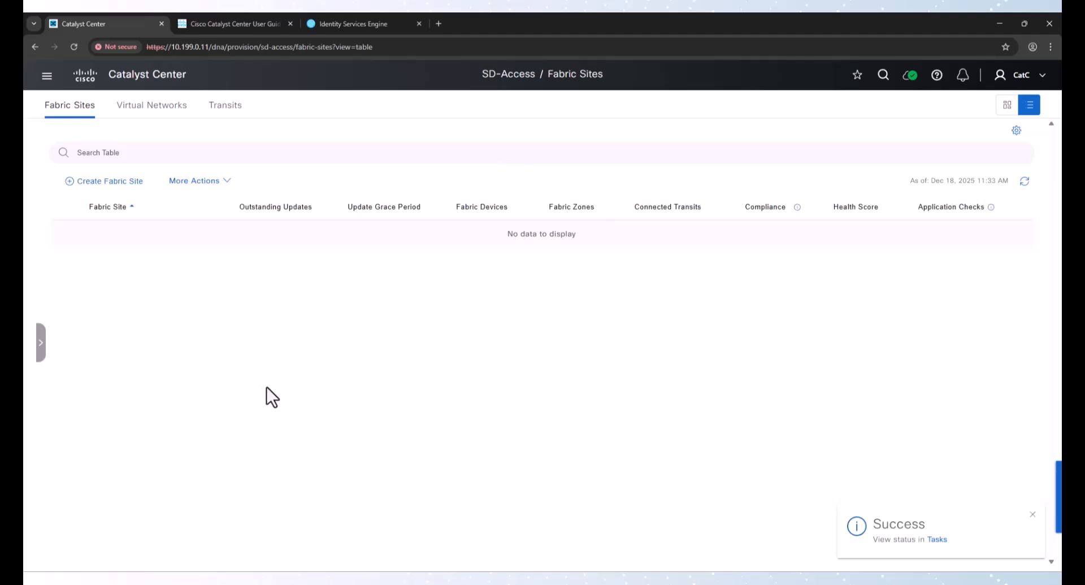
click(124, 181)
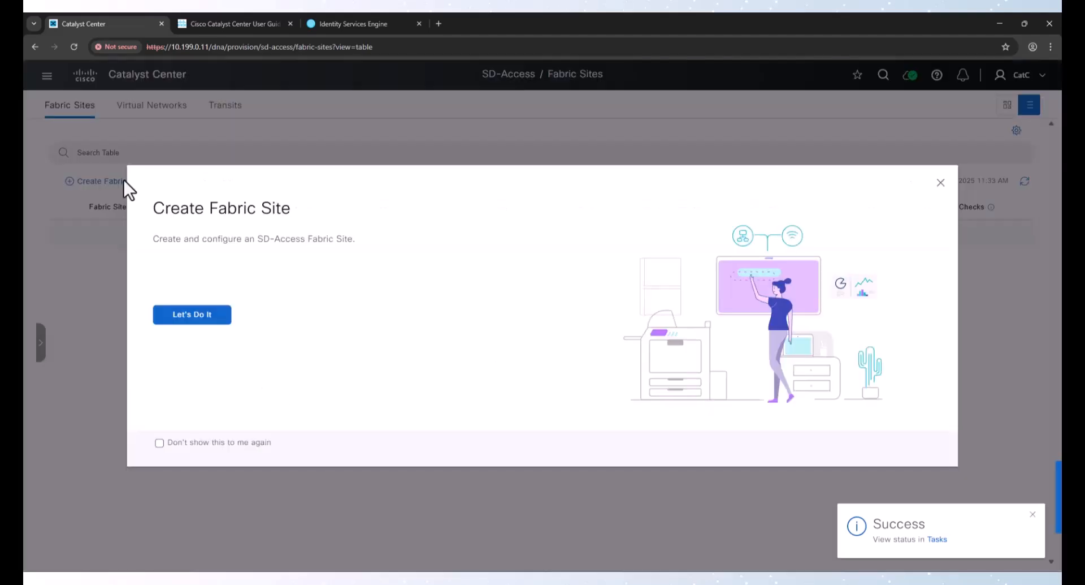
click(199, 316)
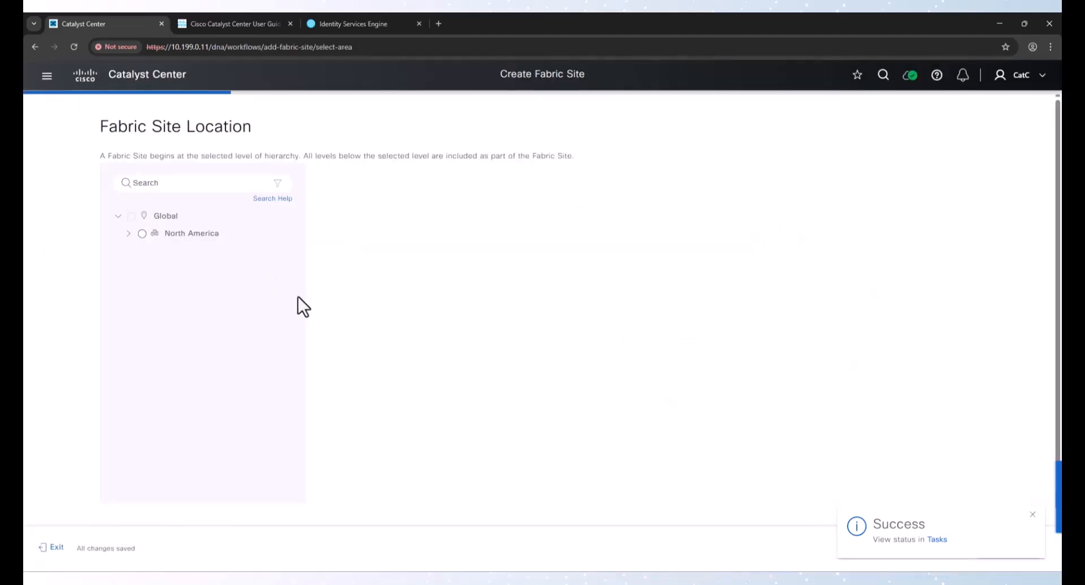
click(52, 547)
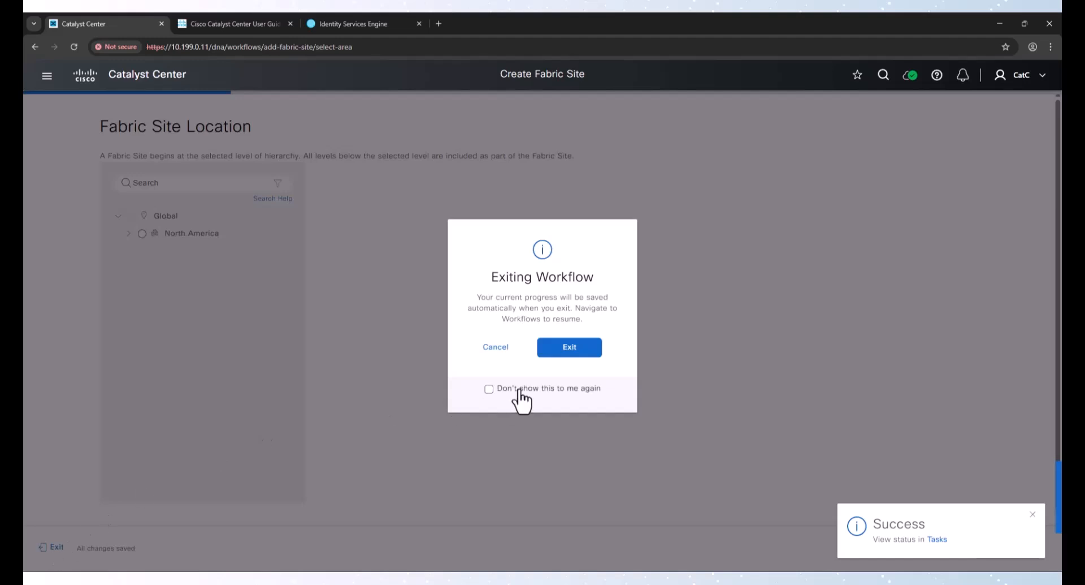
click(572, 353)
Create a Layer 3 virtual network named Corp from the Virtual Networks page and continue
click(166, 109)
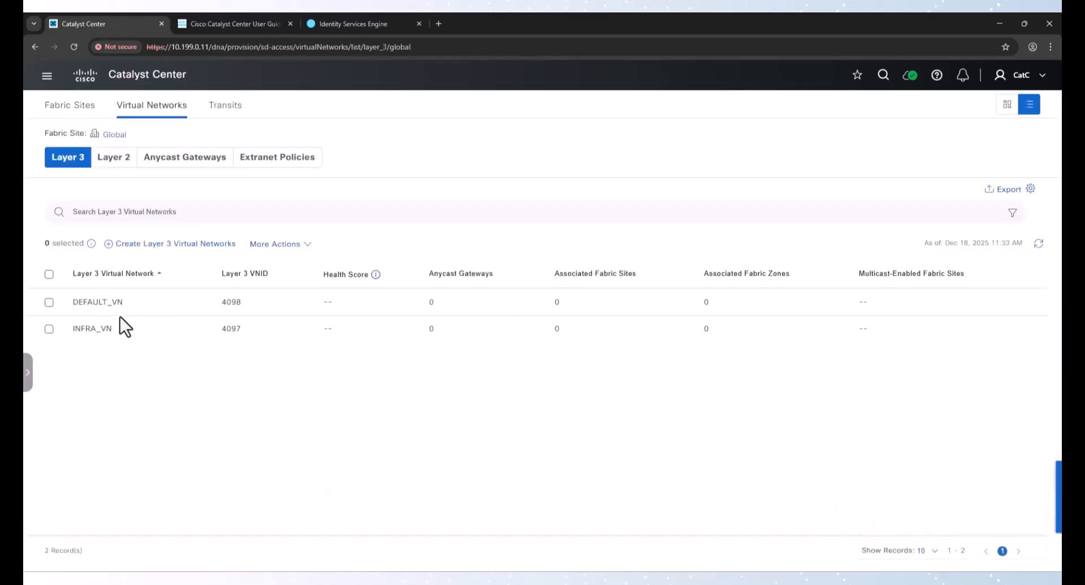
drag(83, 303, 64, 331)
click(126, 305)
click(49, 302)
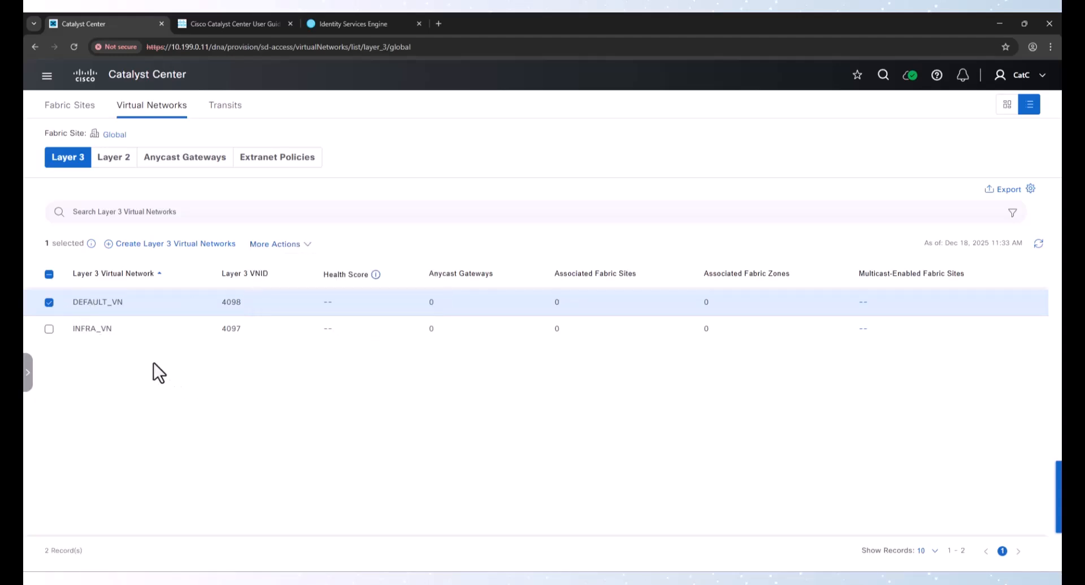
click(50, 302)
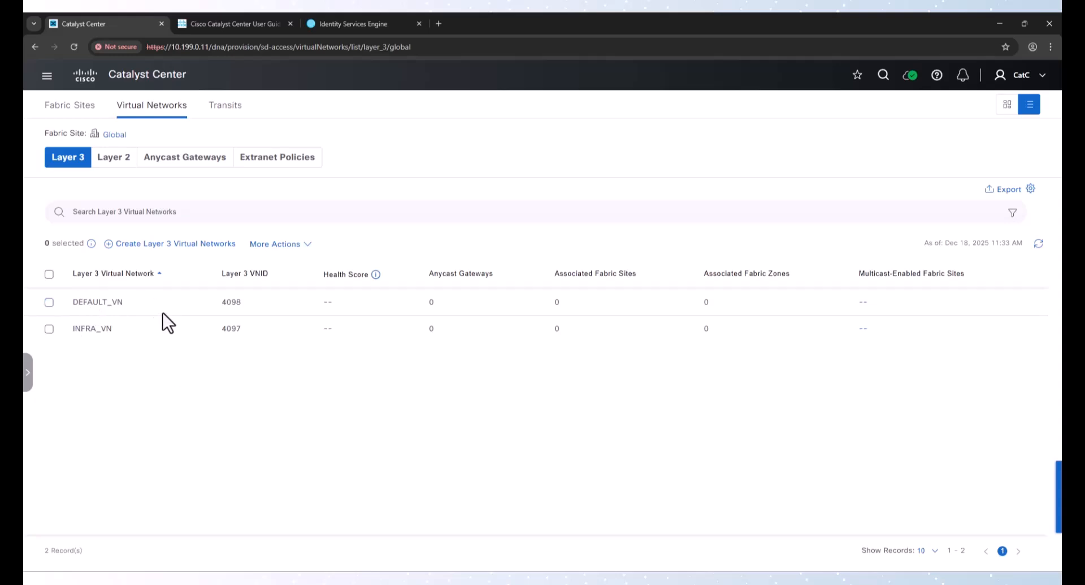
click(203, 244)
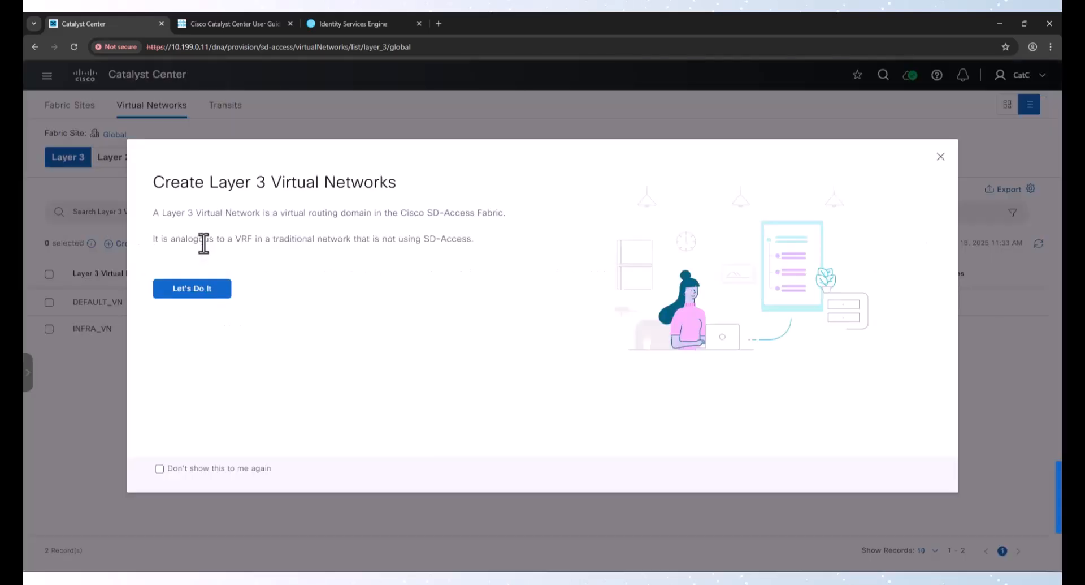
click(204, 289)
click(219, 236)
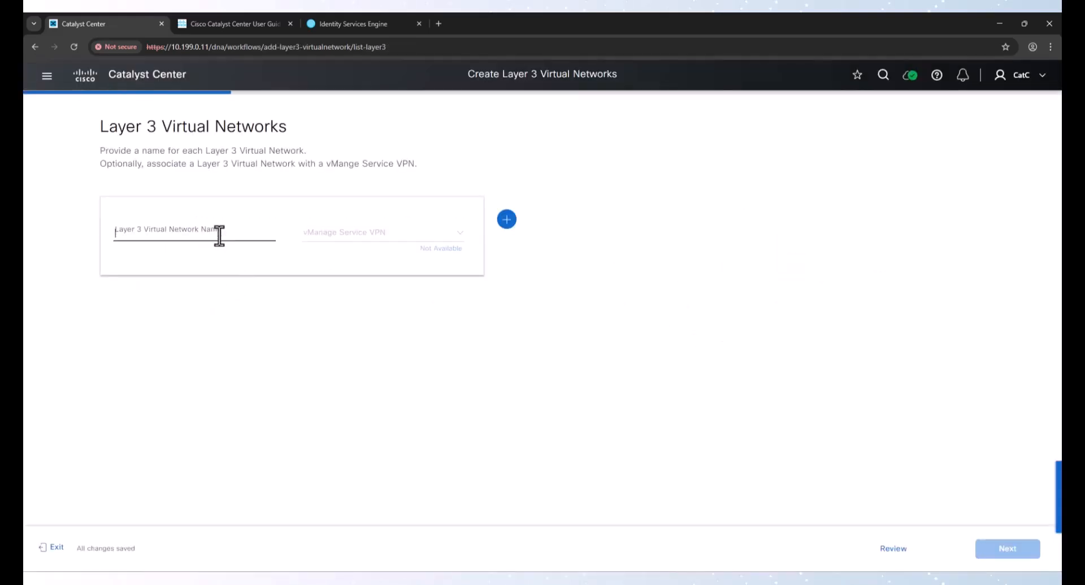
text(corp)
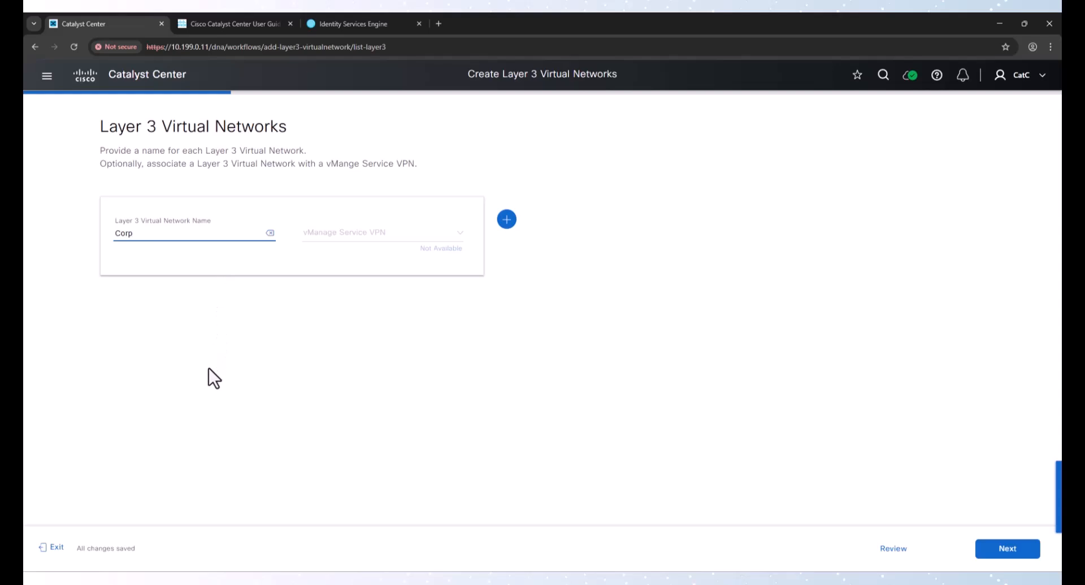
click(1021, 551)
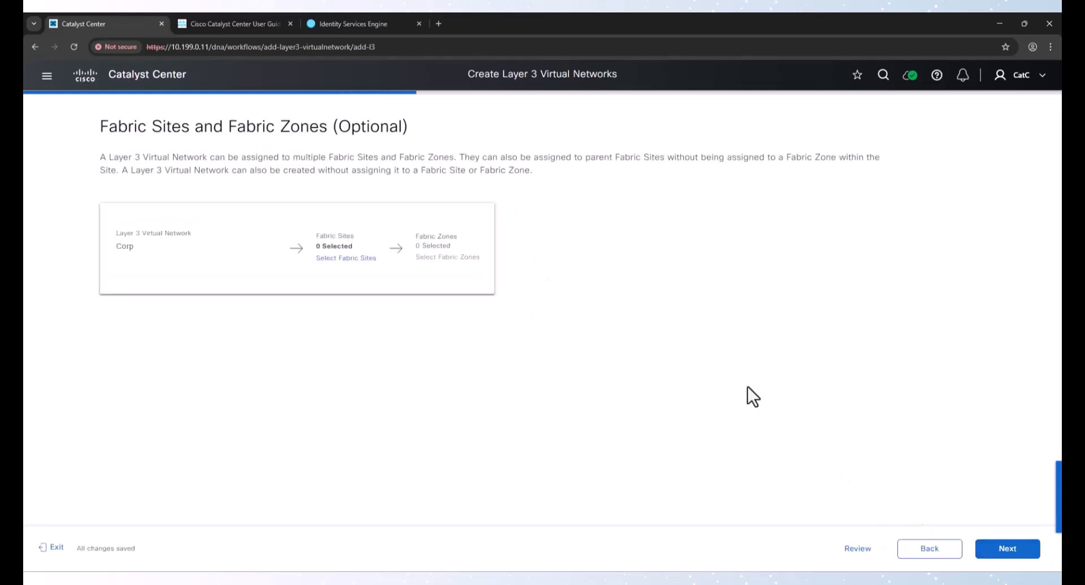
Skip fabric site assignment, deploy the Corp network with Preview and Deploy, and continue past the initial checks
click(996, 551)
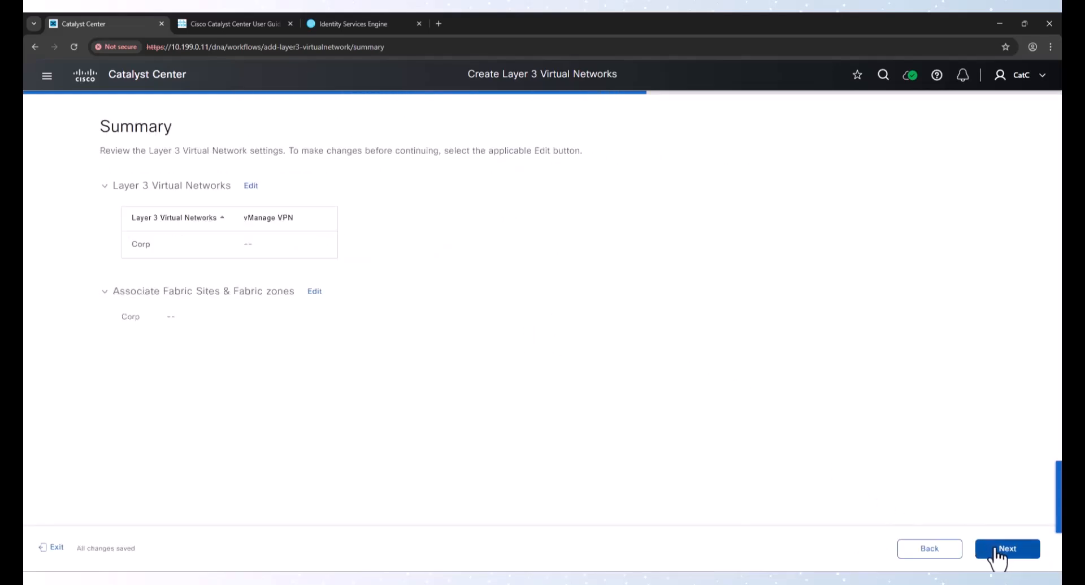
click(1000, 548)
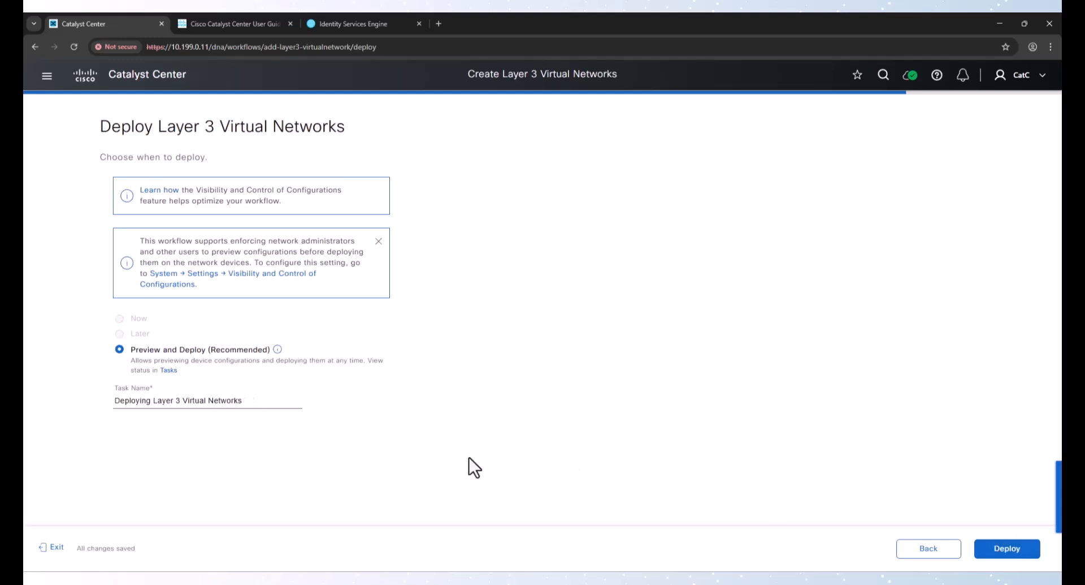
click(1008, 548)
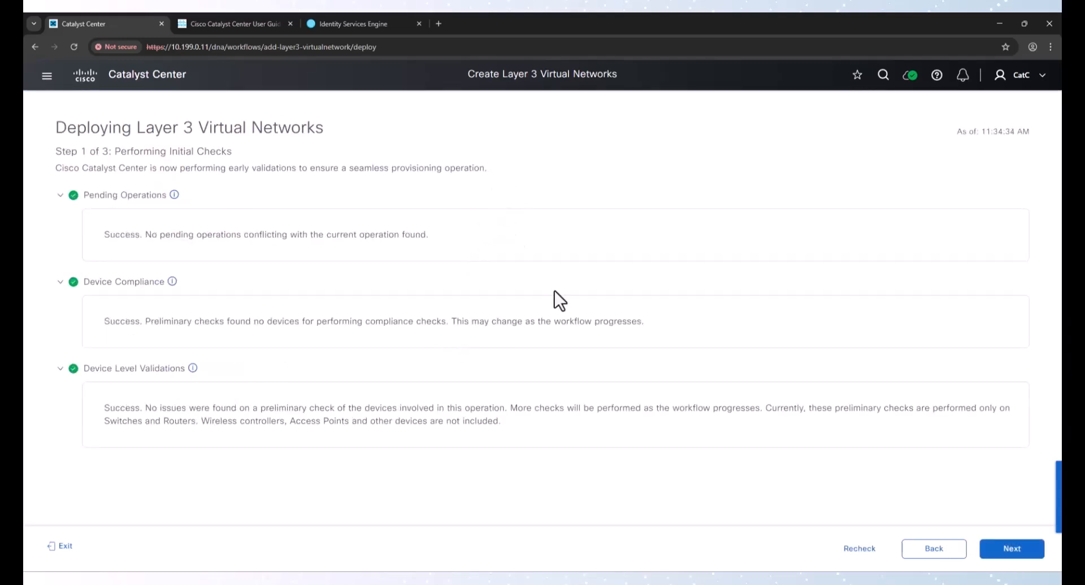
click(1023, 557)
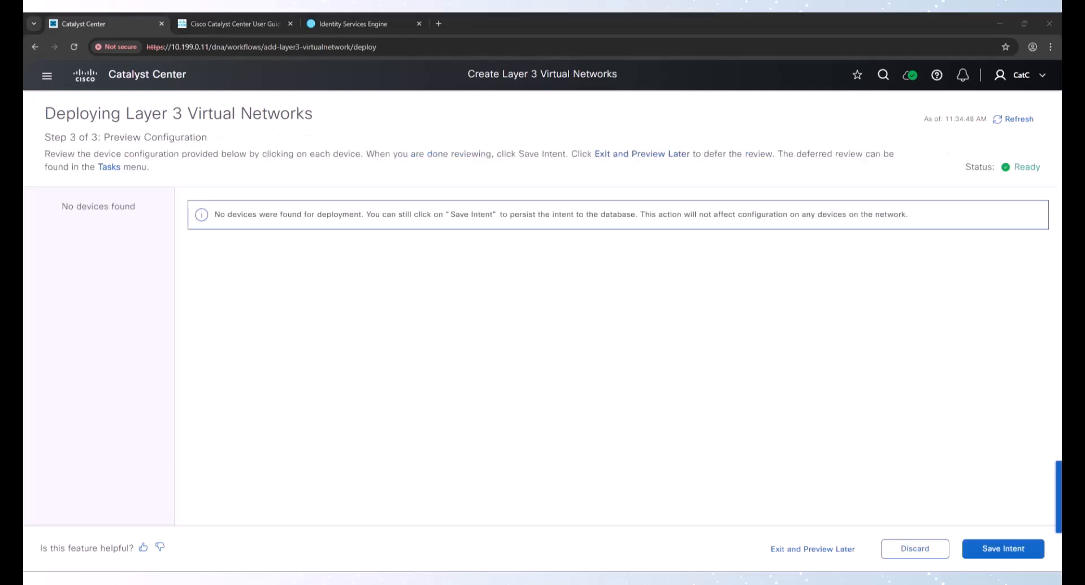
Save the Corp network intent now under the task name Deploying Layer 3 Virtual Networks
click(1008, 551)
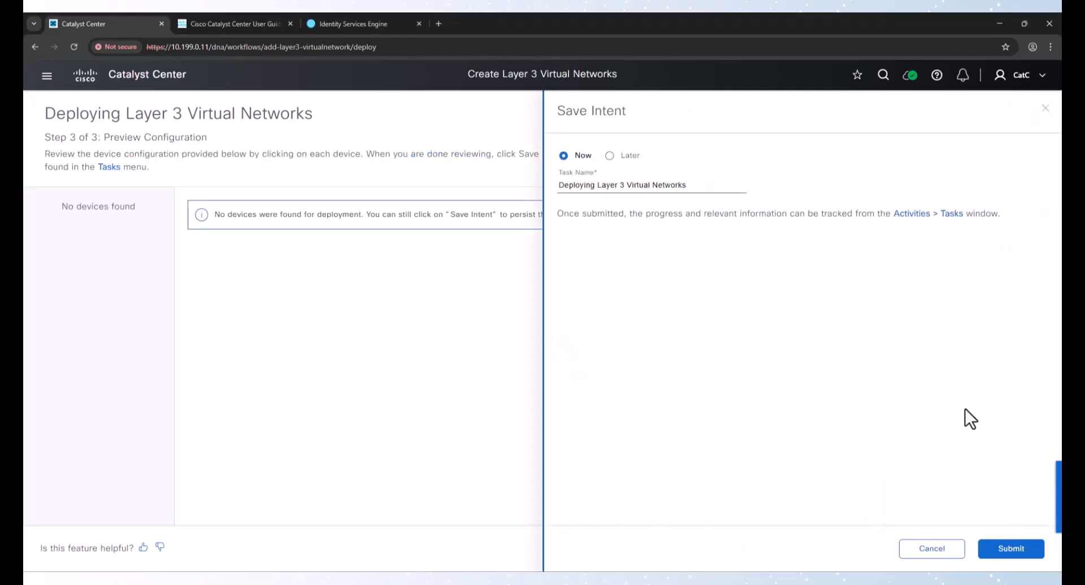
click(1002, 551)
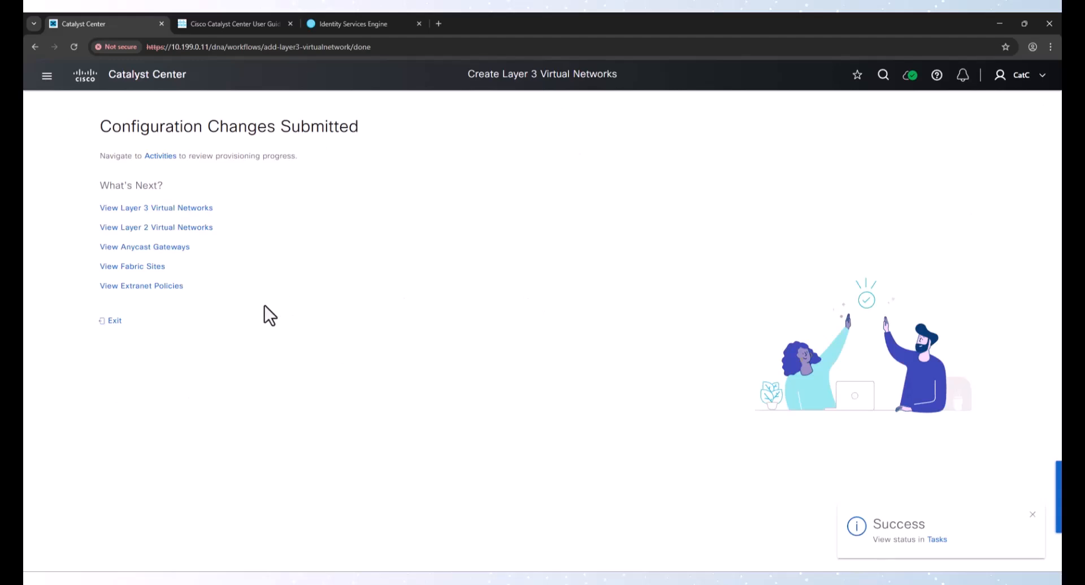
Start creating a fabric site and choose Fabric1 under North America/United States/Texas/Plano as its location
click(133, 267)
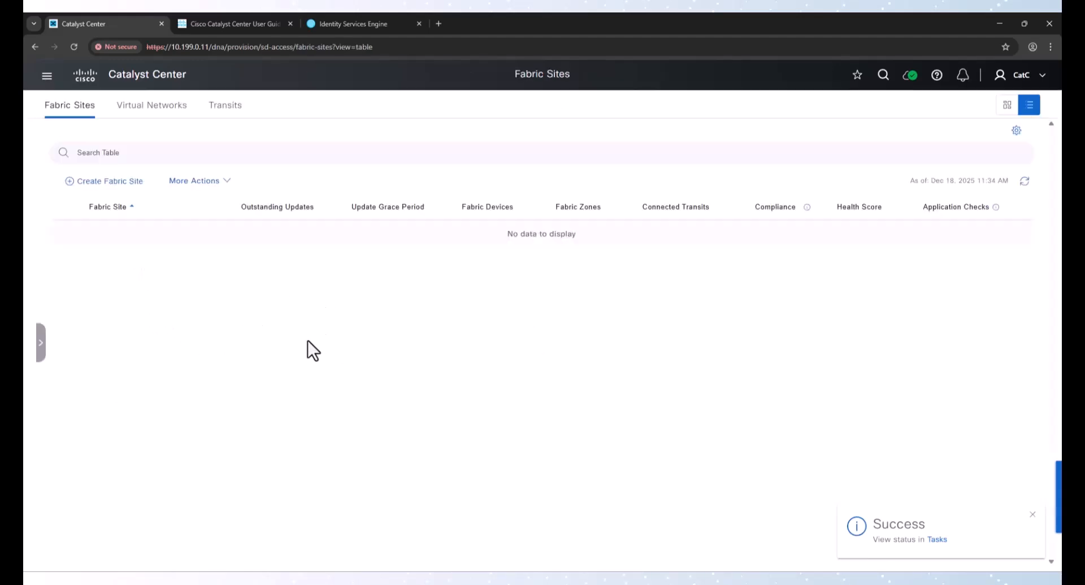
click(121, 186)
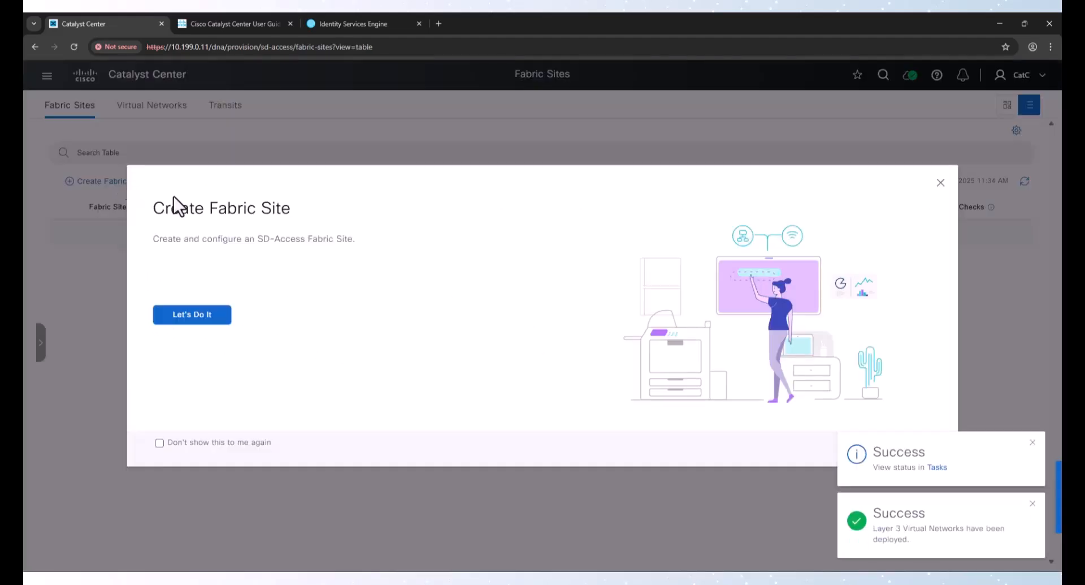
click(208, 319)
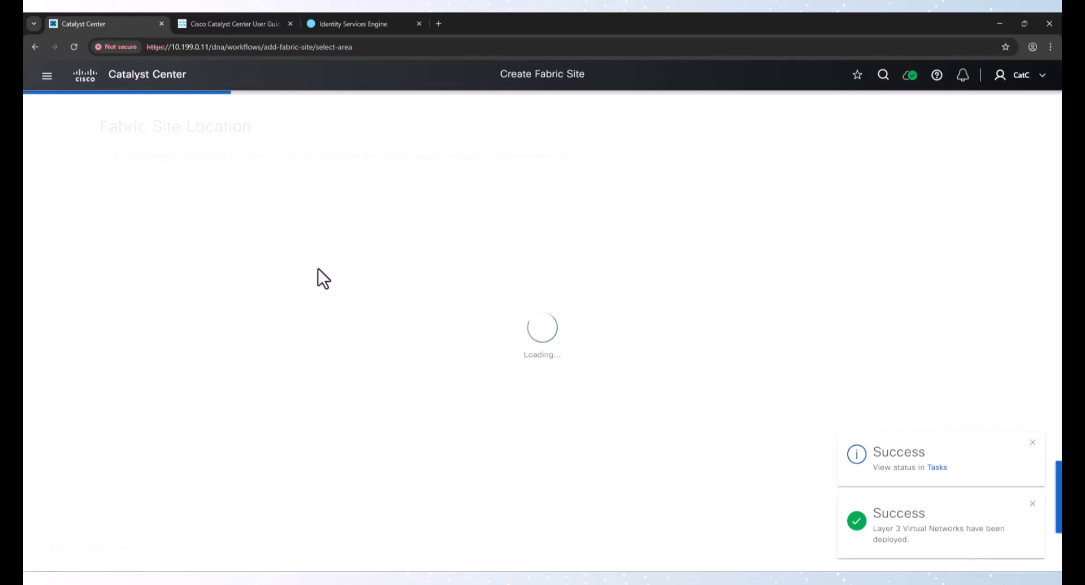
click(128, 233)
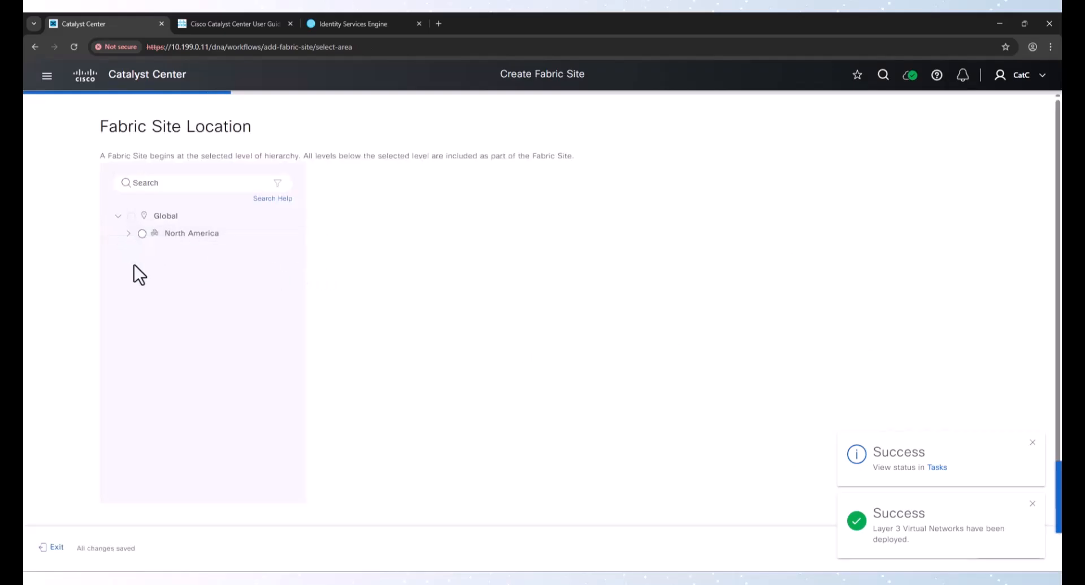
click(139, 251)
click(150, 268)
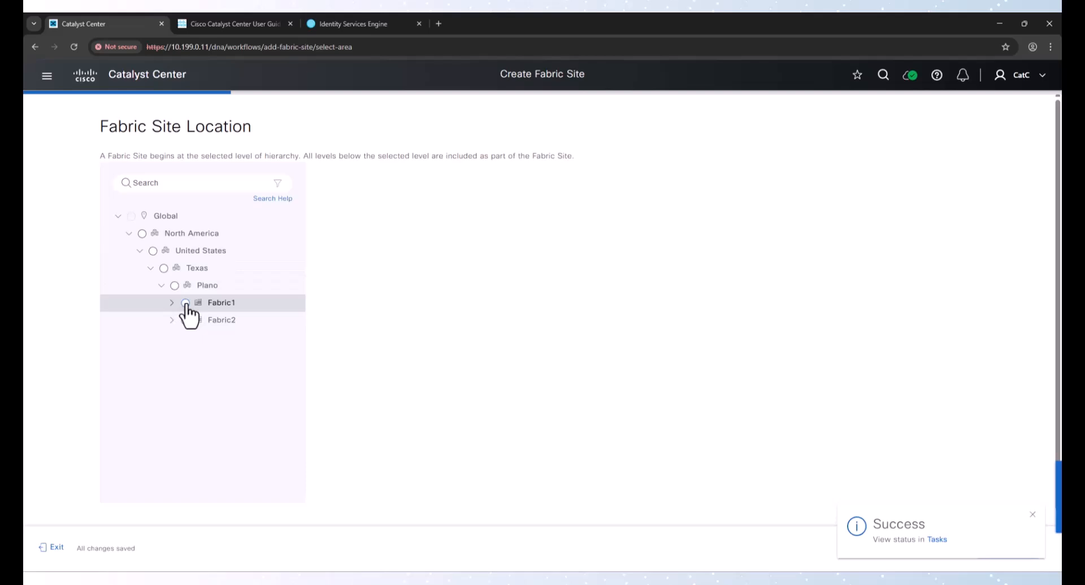
click(183, 303)
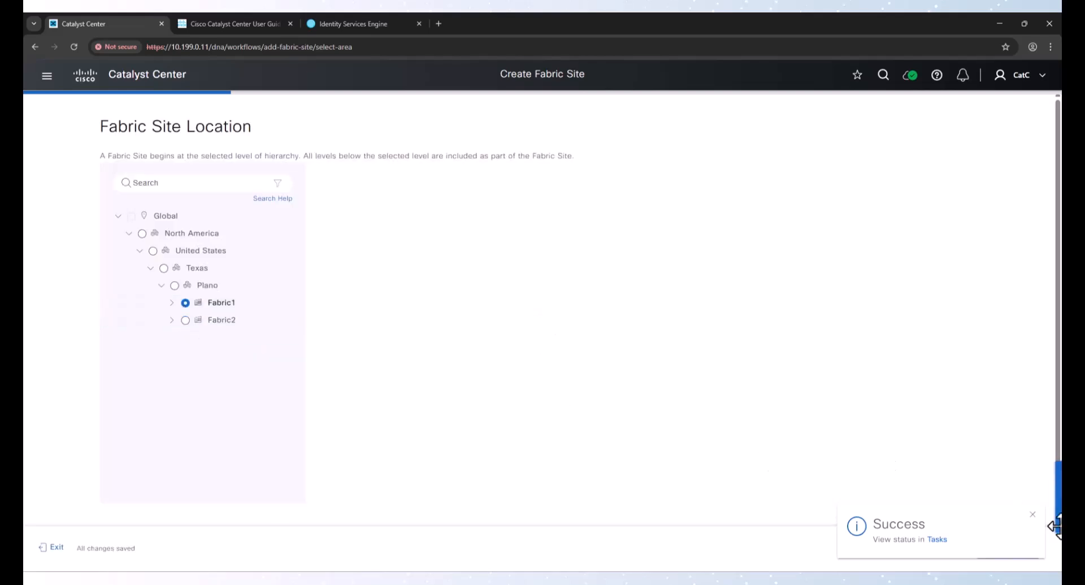
click(1008, 551)
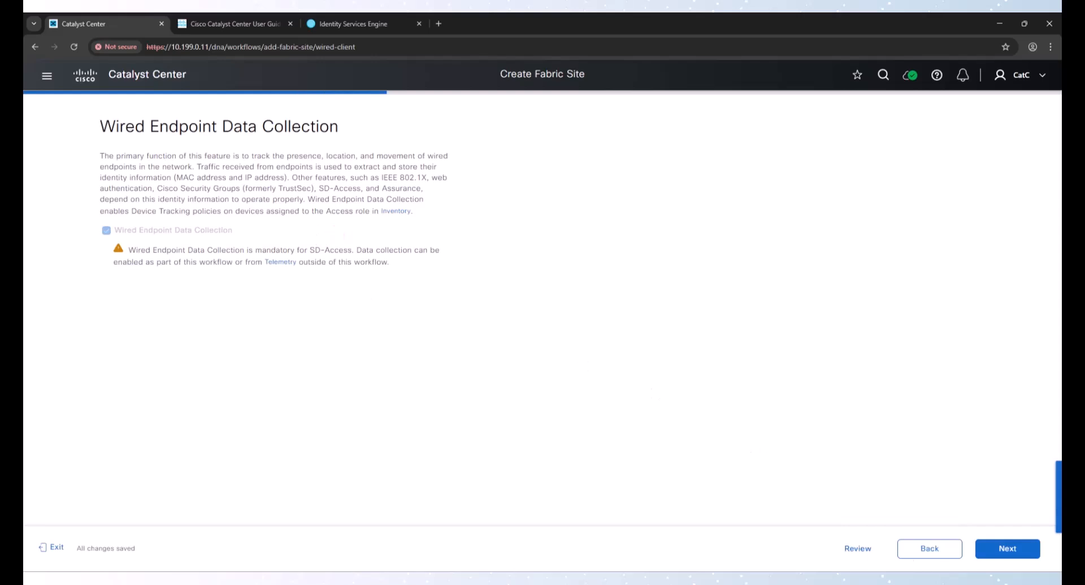
Keep wired endpoint data collection enabled and choose the Closed Authentication template for the Fabric1 site
click(1006, 551)
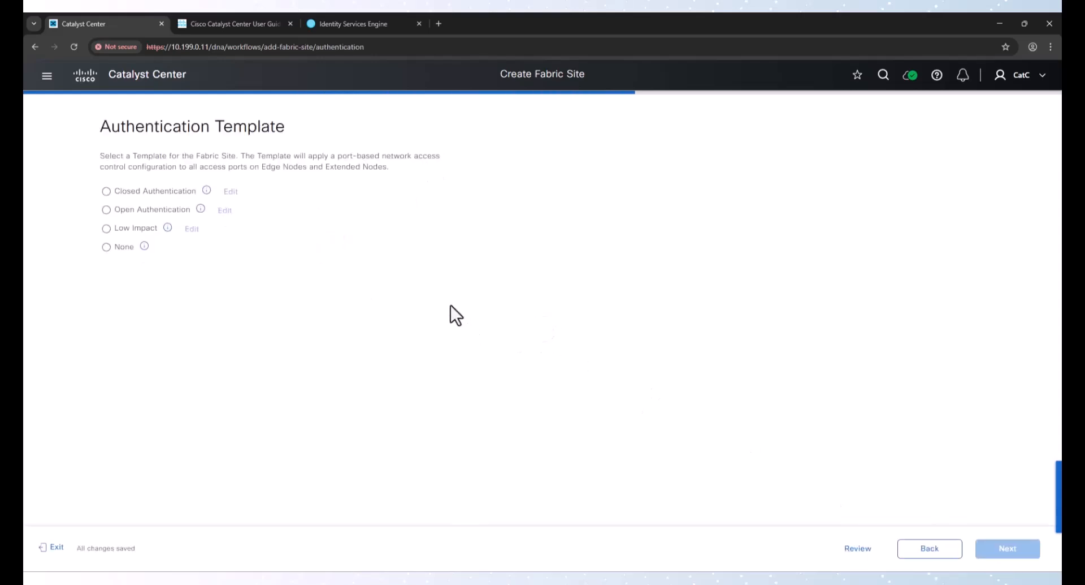
click(151, 194)
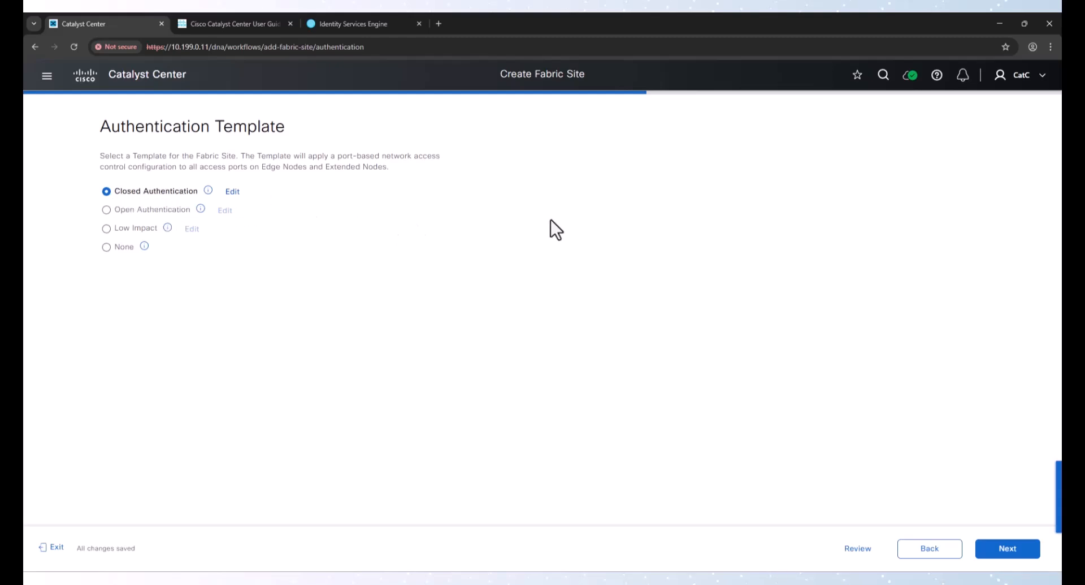
click(1005, 559)
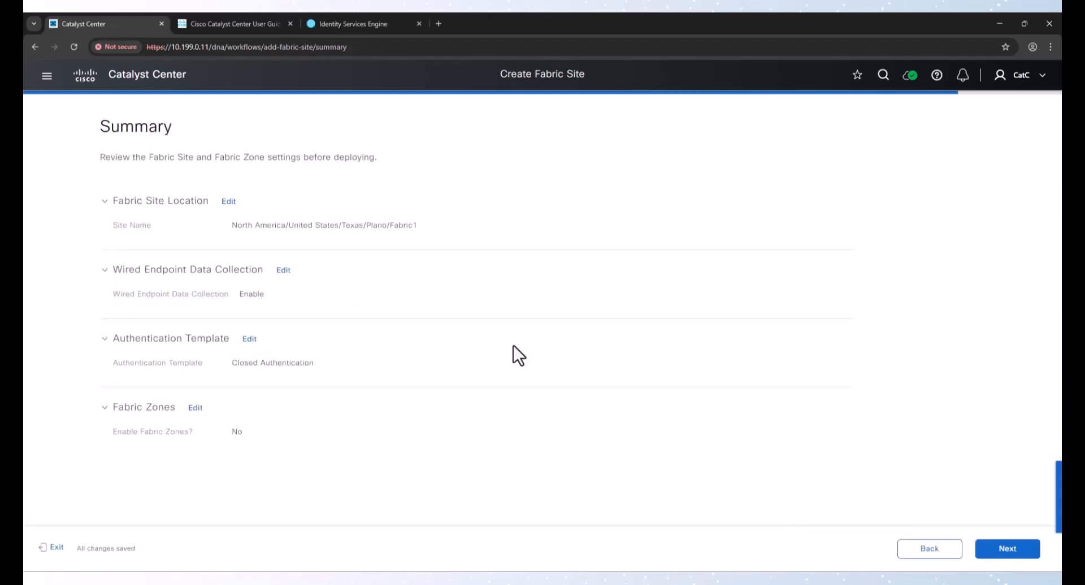
Deploy the Fabric1 fabric site with Preview and Deploy and save its intent now under the default task name
click(995, 550)
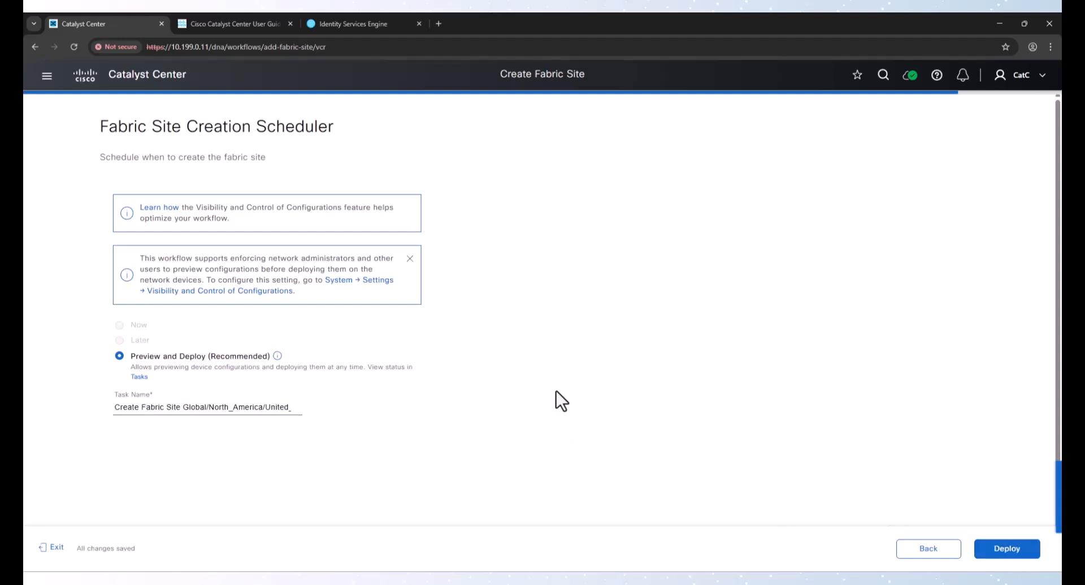
click(1006, 549)
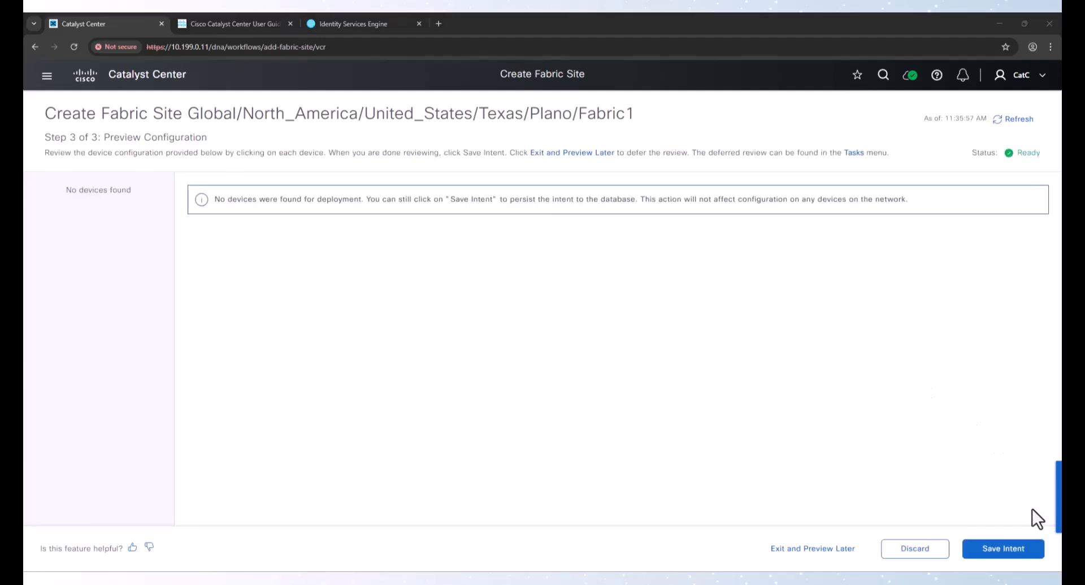
click(1006, 551)
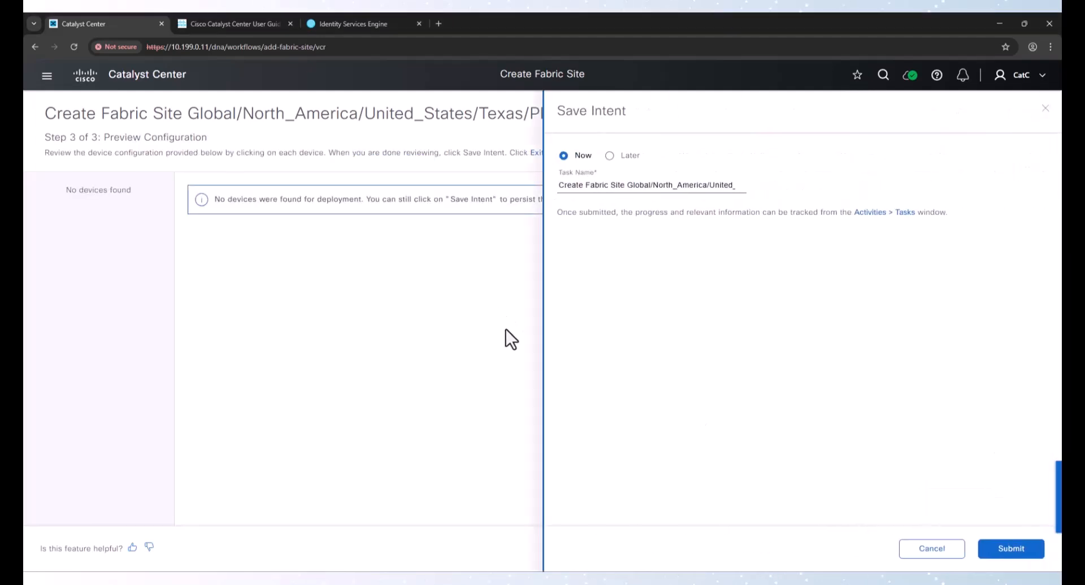
click(1012, 559)
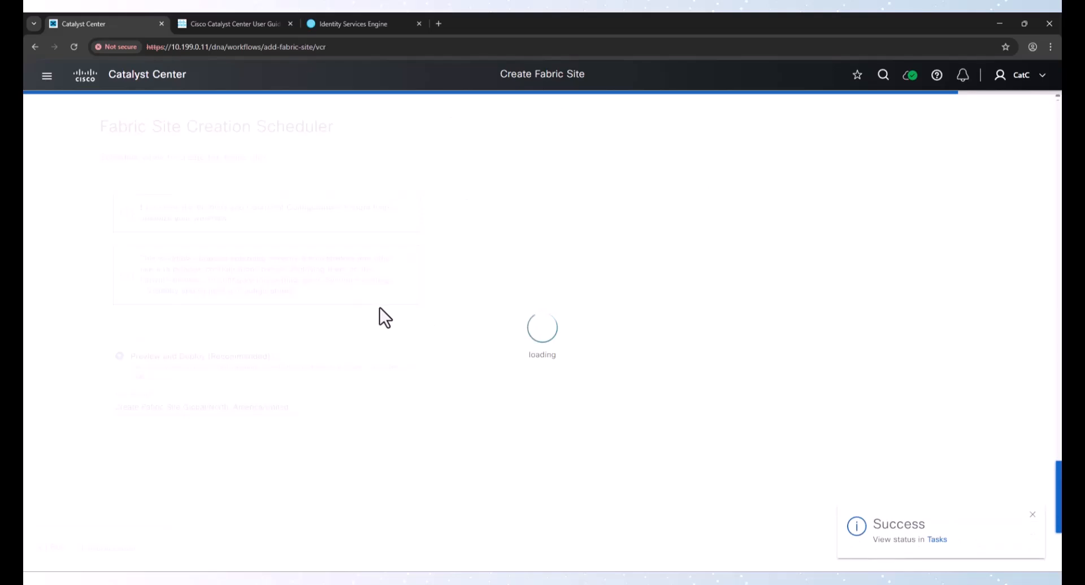
Start a second fabric site and choose Fabric2 under North America/United States/Texas/Plano as its location
click(125, 262)
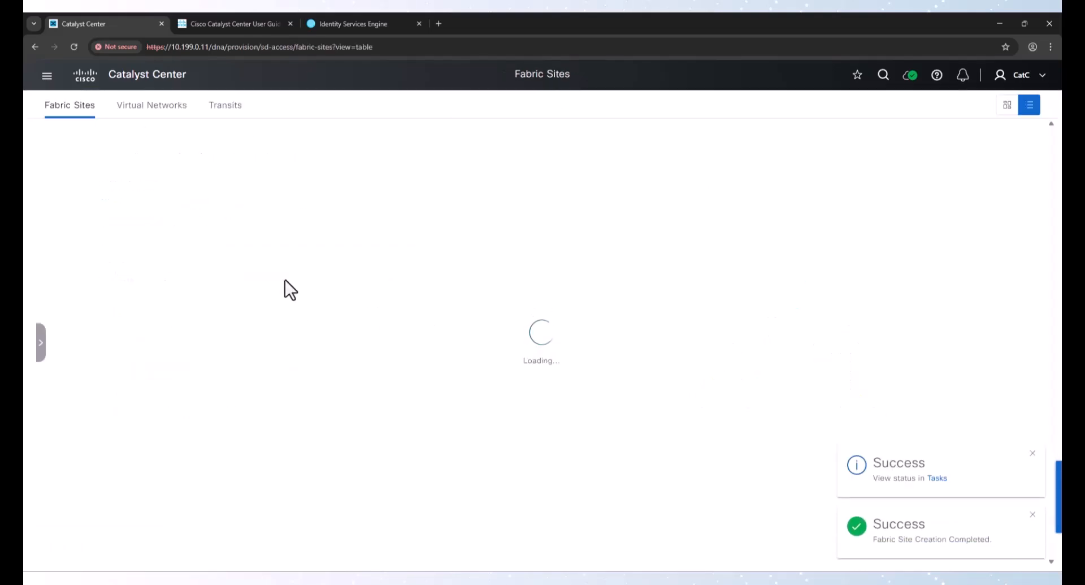
click(110, 182)
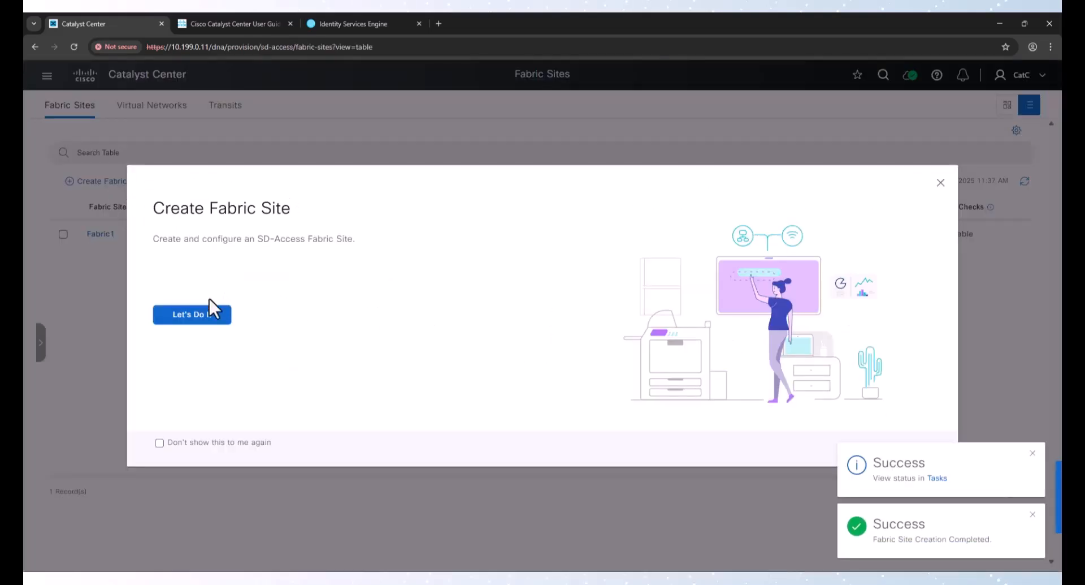
click(206, 313)
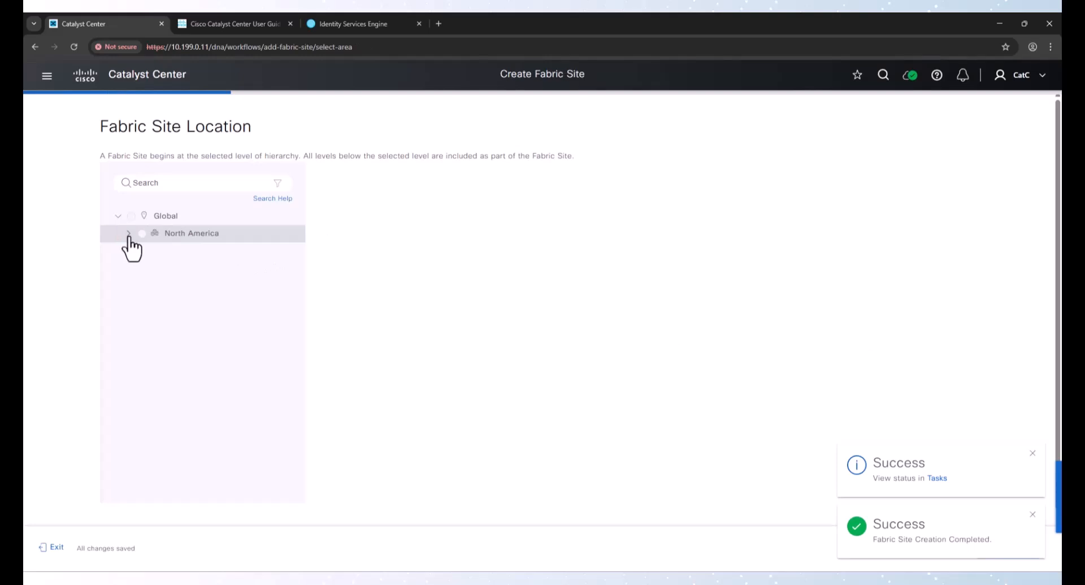
click(128, 233)
click(139, 250)
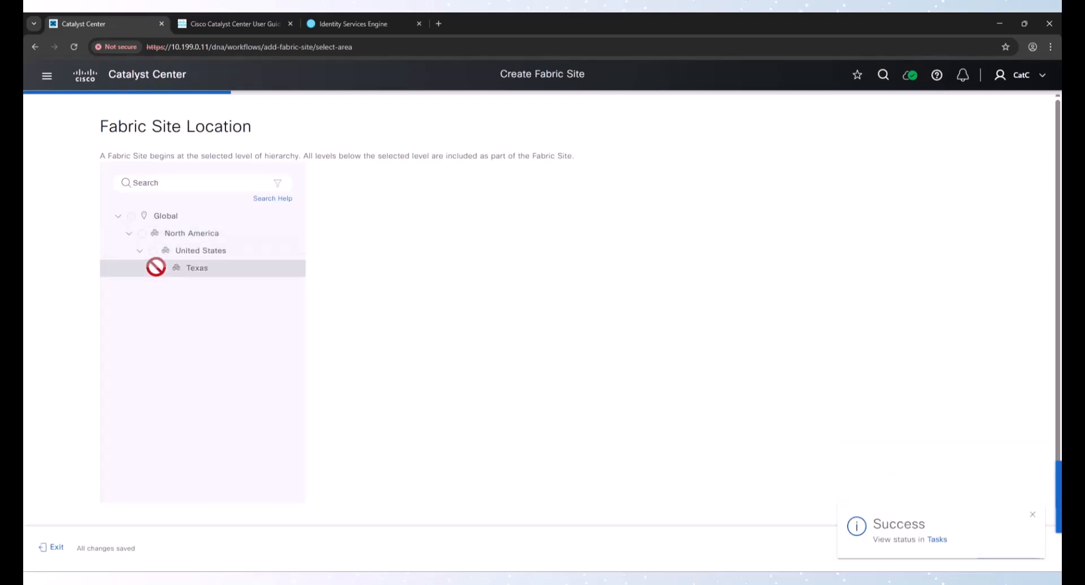
click(150, 267)
click(161, 285)
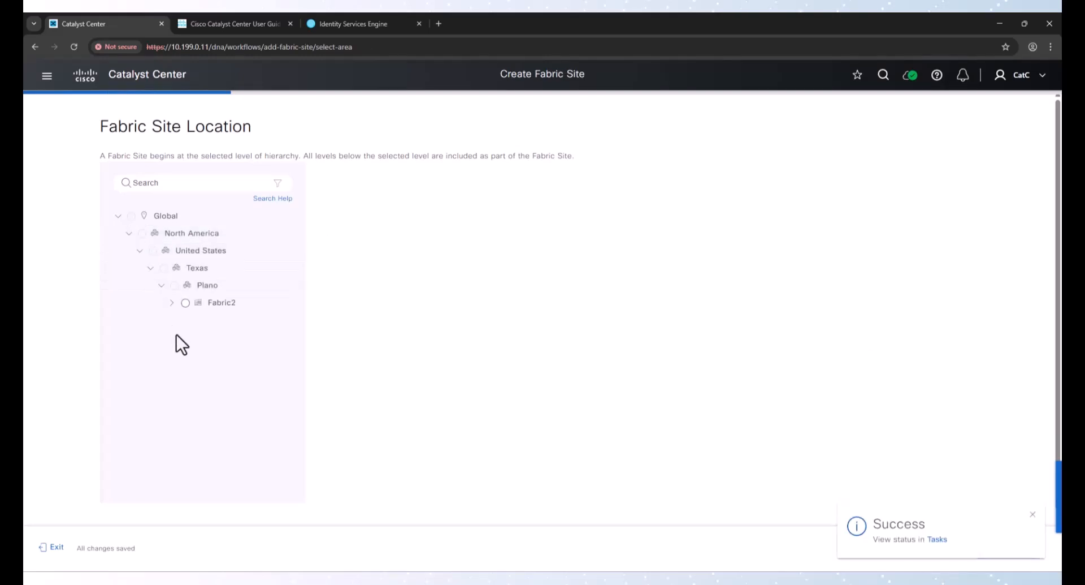
click(186, 303)
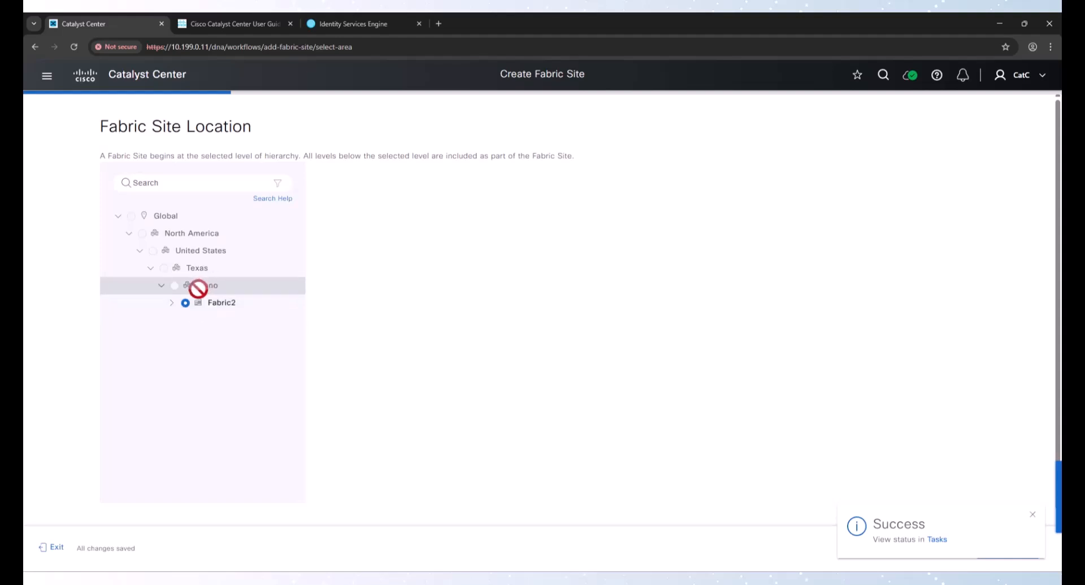
click(1032, 514)
click(1008, 548)
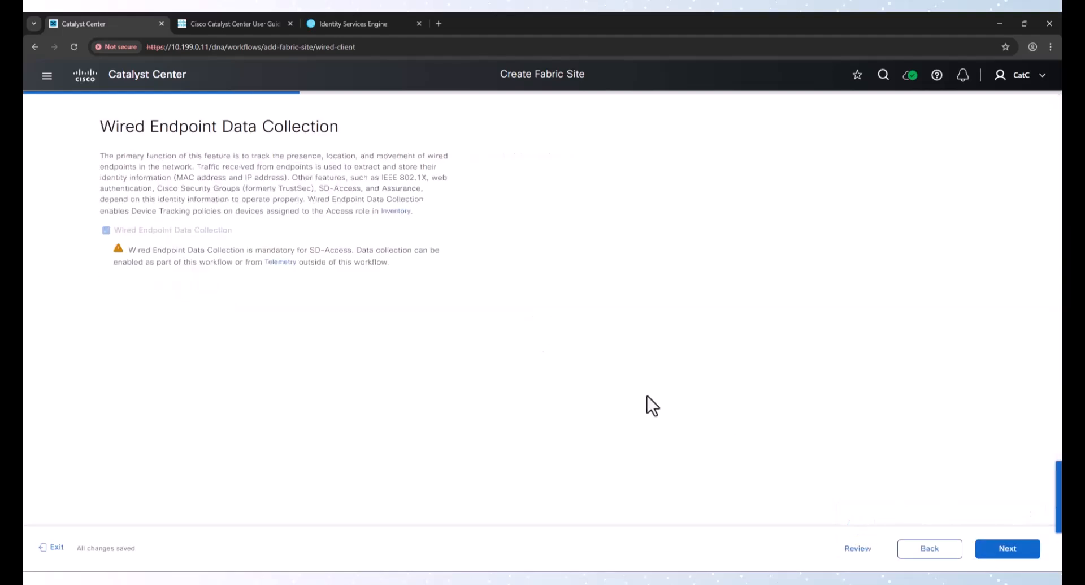
Keep wired endpoint data collection, choose Closed Authentication, and leave fabric zones to set up later for Fabric2
click(1015, 550)
click(159, 194)
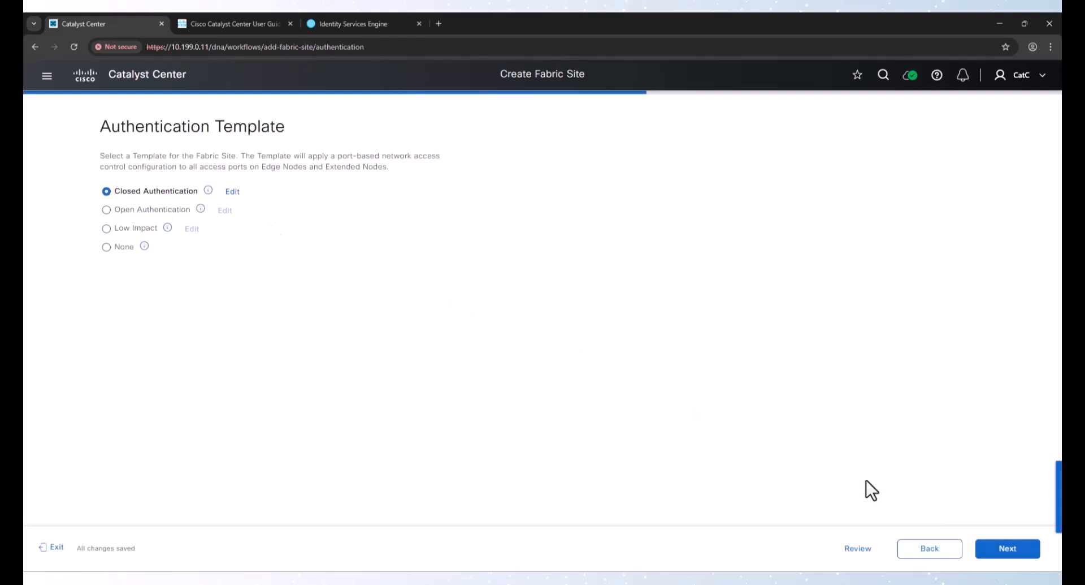
click(1024, 550)
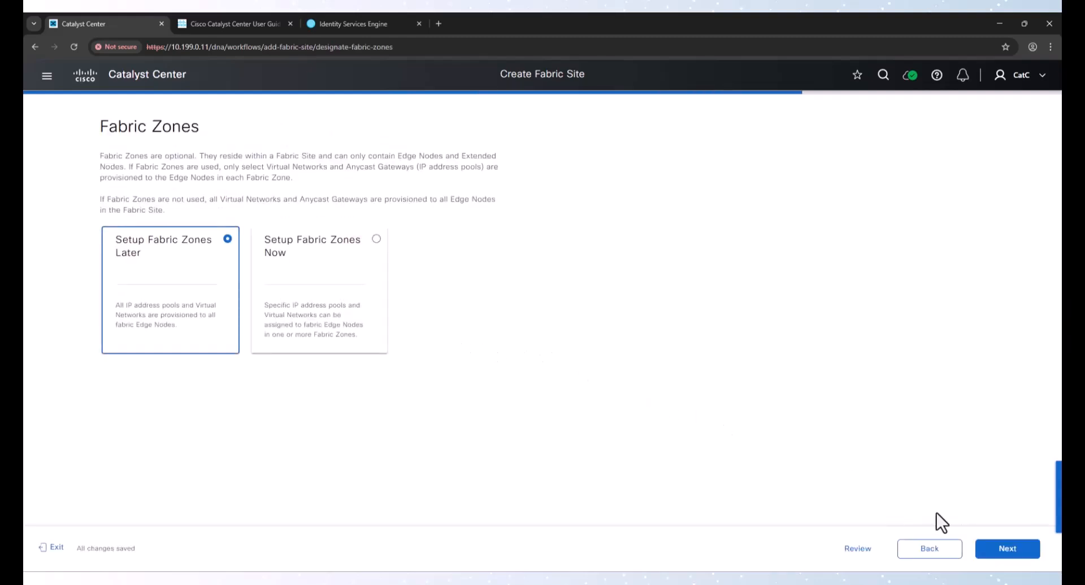
click(1003, 548)
Deploy the Fabric2 fabric site with Preview and Deploy and save its intent now under the default task name
click(978, 544)
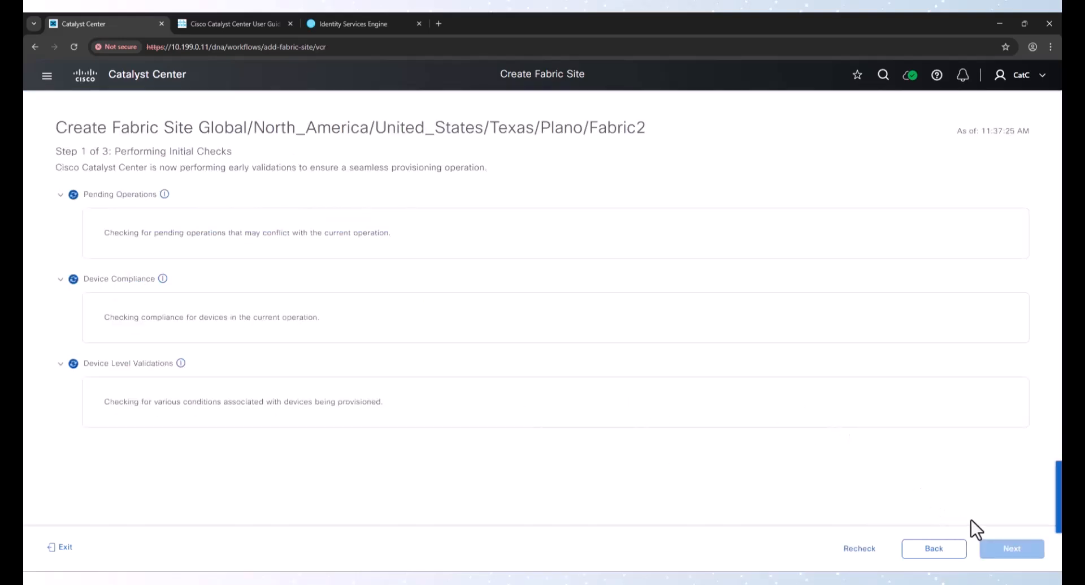
click(999, 556)
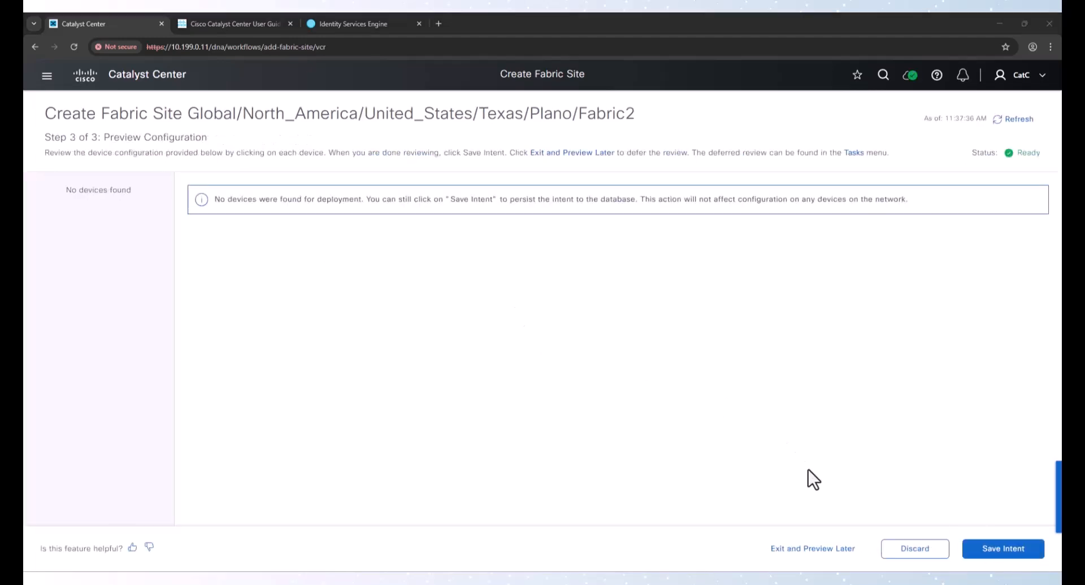
click(976, 544)
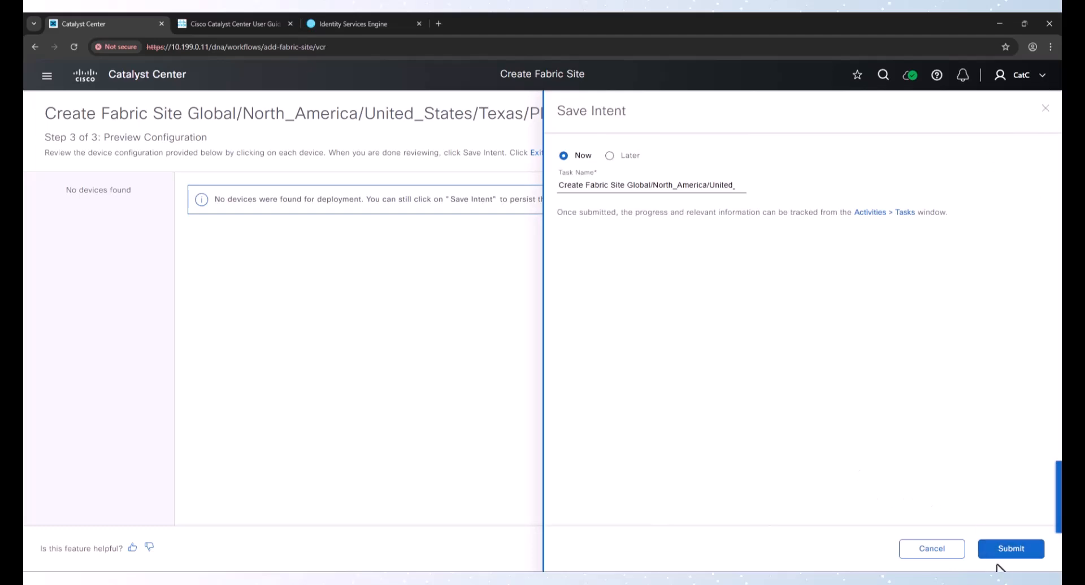
click(1008, 548)
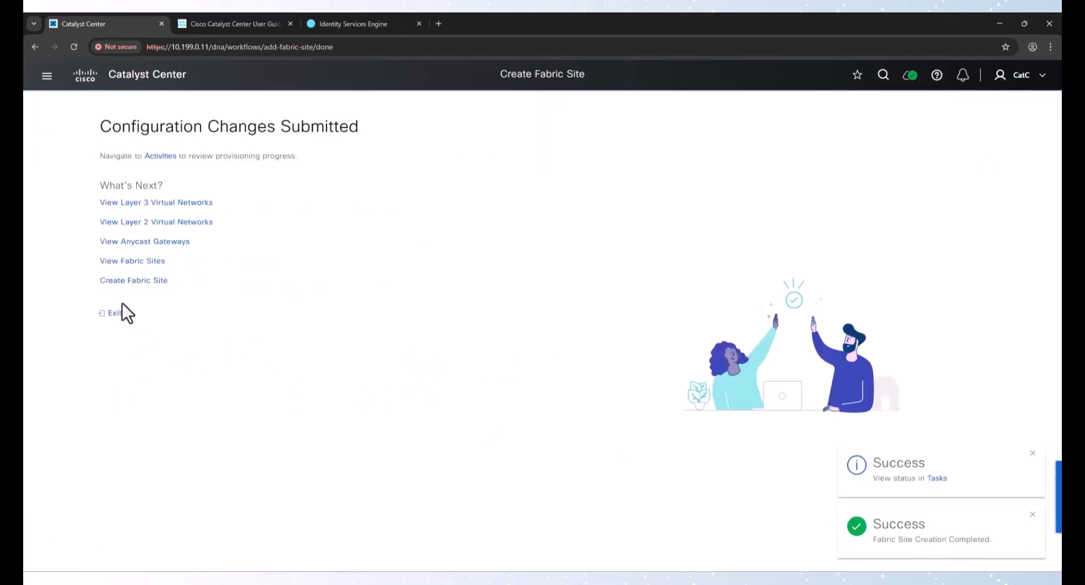
Assign the existing Corp and INFRA_VN Layer 3 virtual networks to Fabric1 and save the intent now under the default task name
click(130, 261)
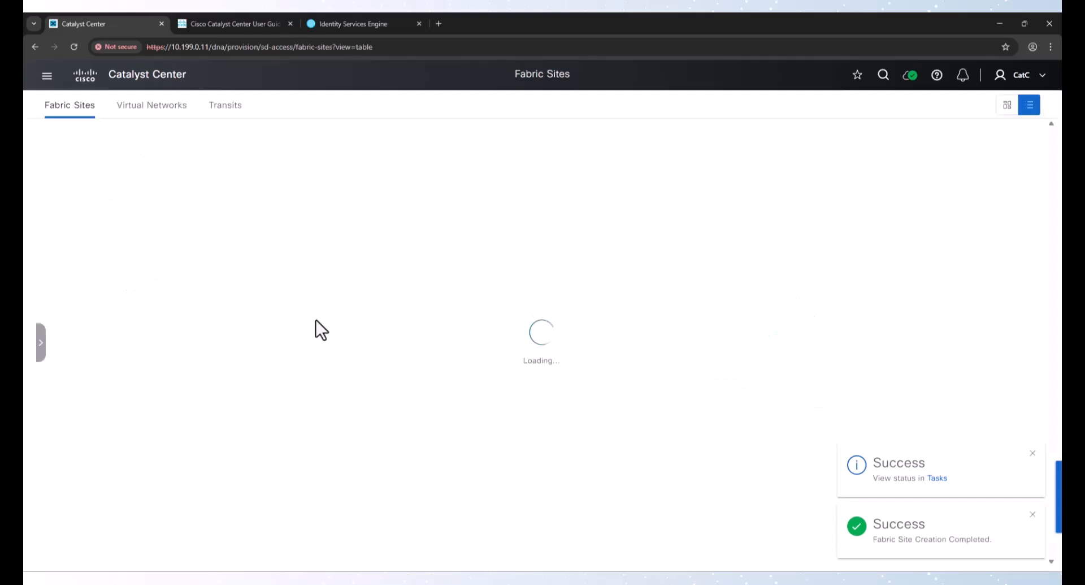
click(101, 234)
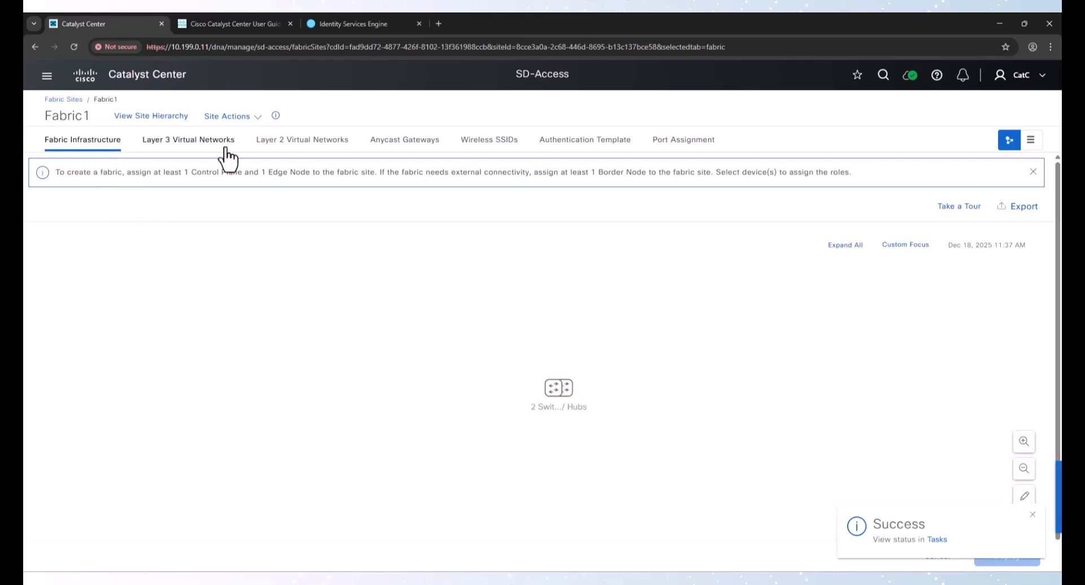
click(183, 141)
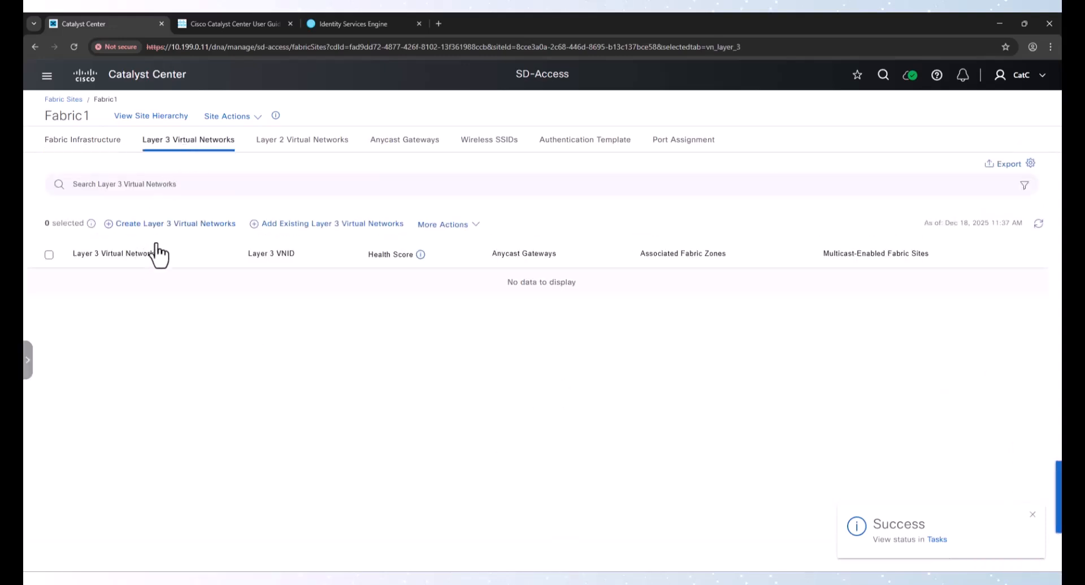
click(282, 223)
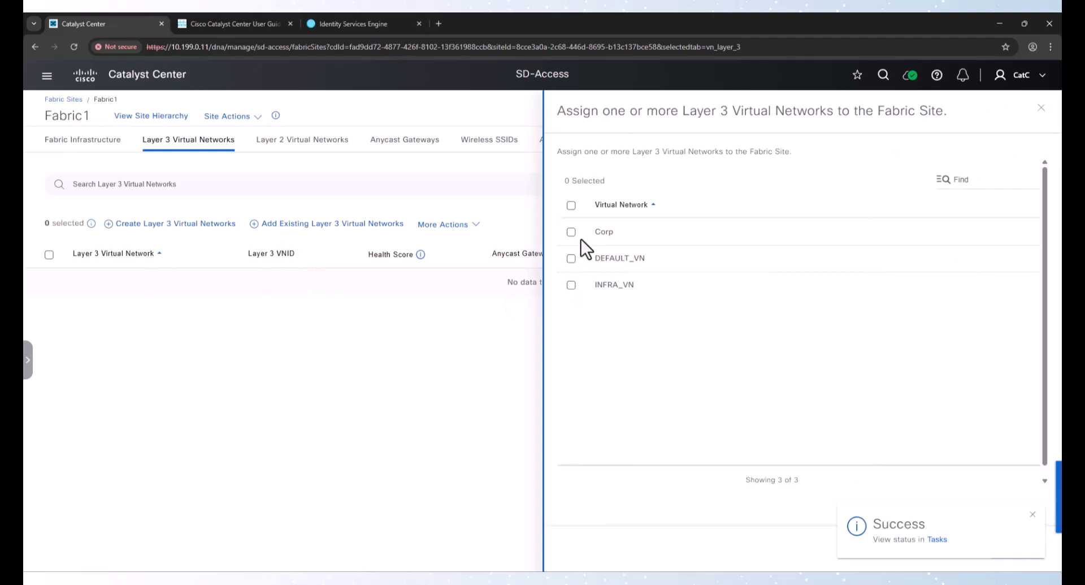
click(571, 233)
click(572, 315)
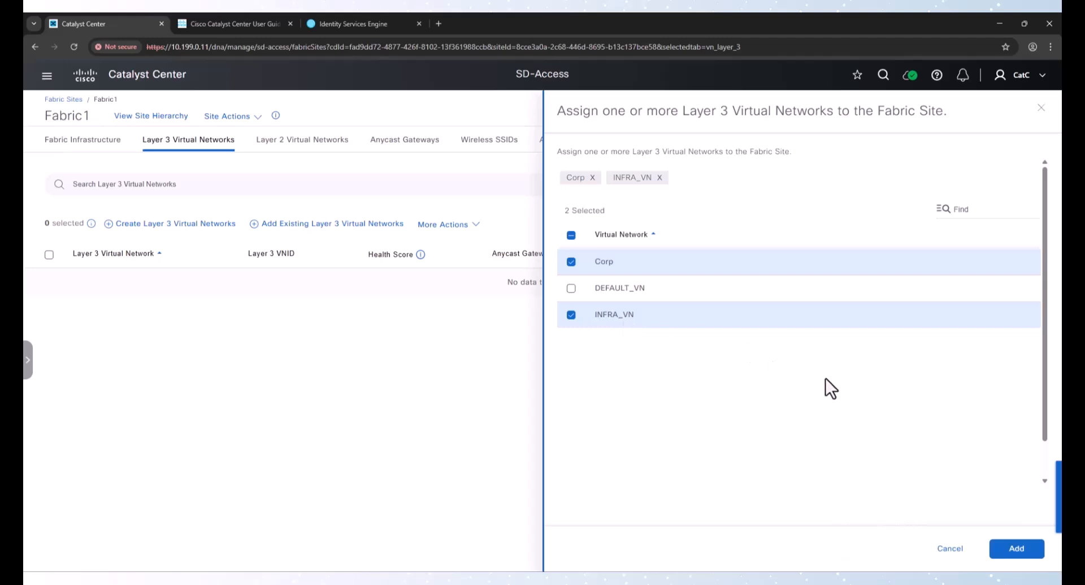
click(1017, 549)
click(1014, 548)
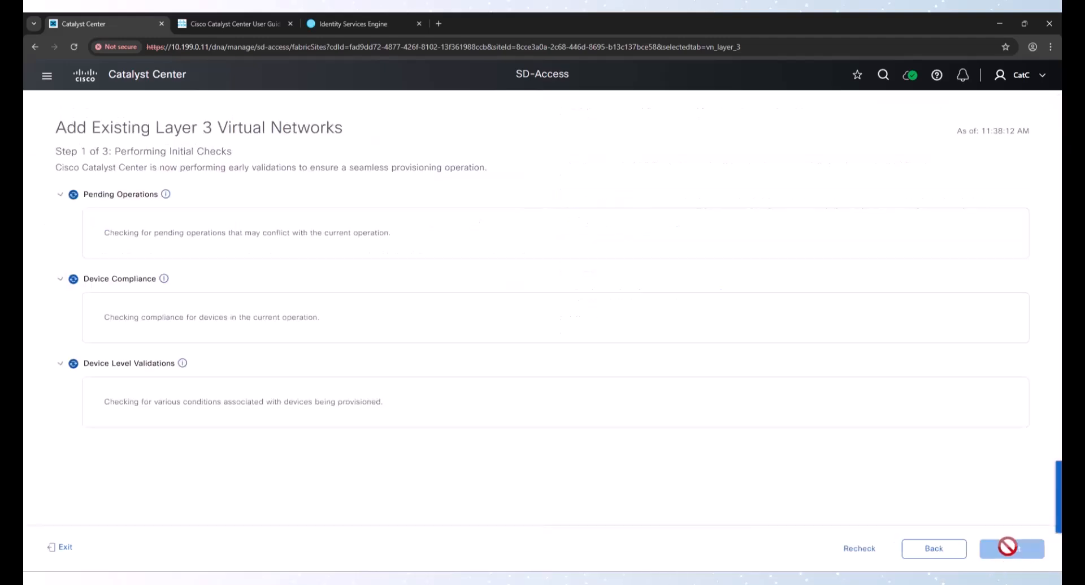
click(1017, 547)
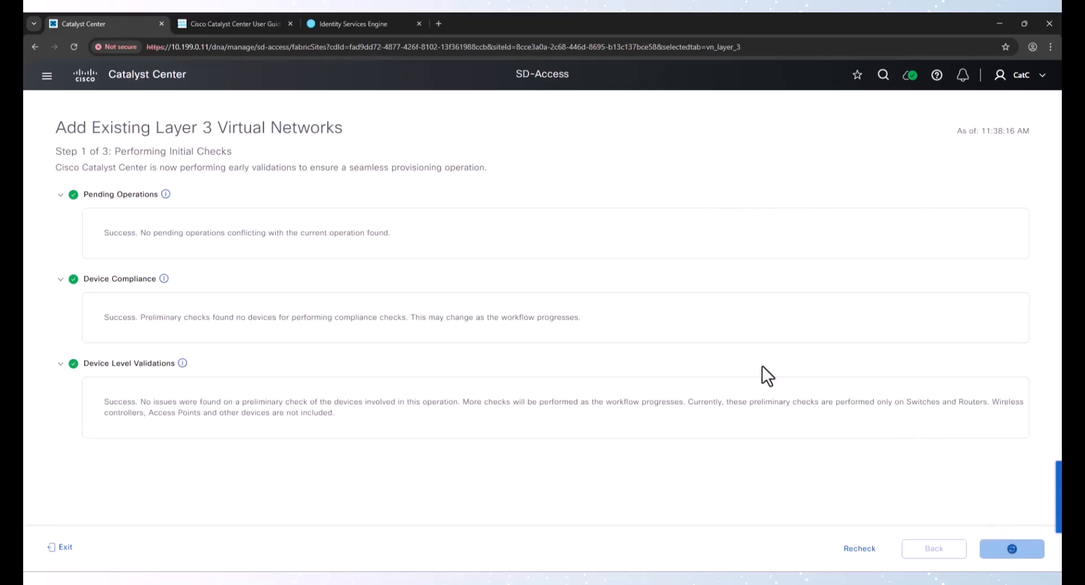
click(1012, 548)
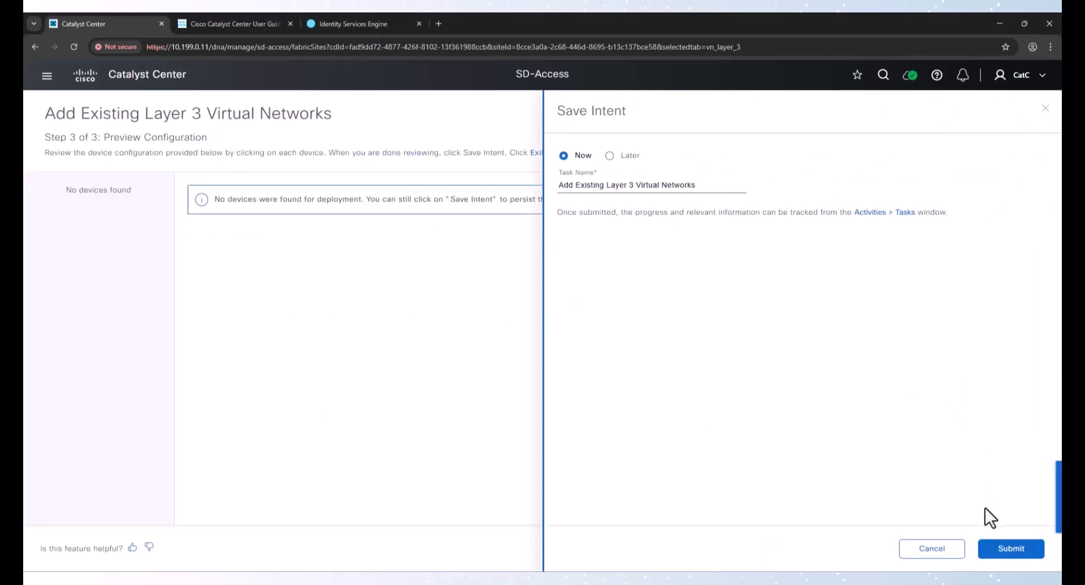
click(1004, 548)
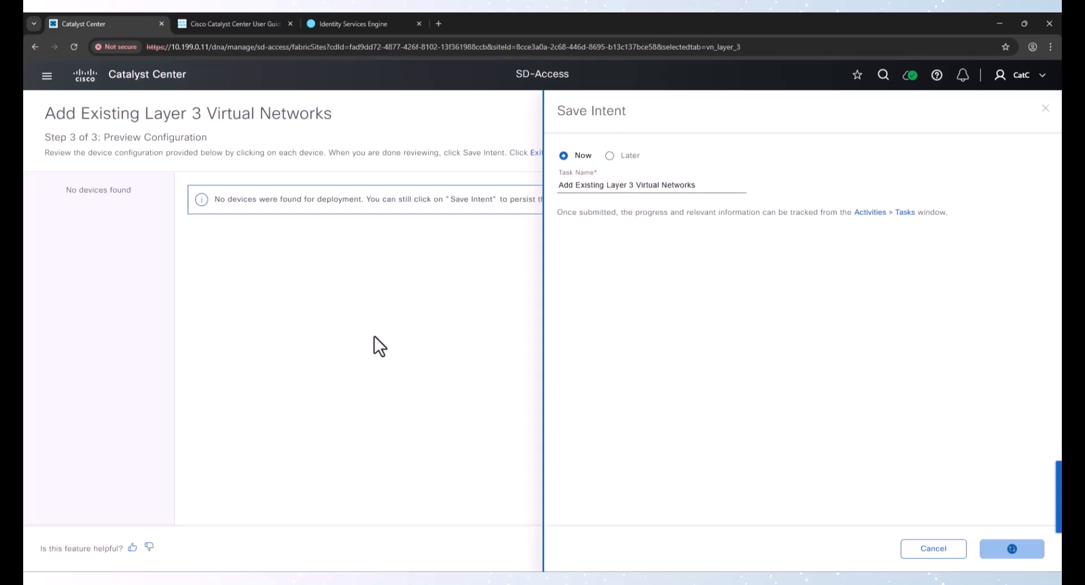
Assign the existing Corp and INFRA_VN Layer 3 virtual networks to Fabric2 with Preview and Deploy and save the intent now
click(67, 101)
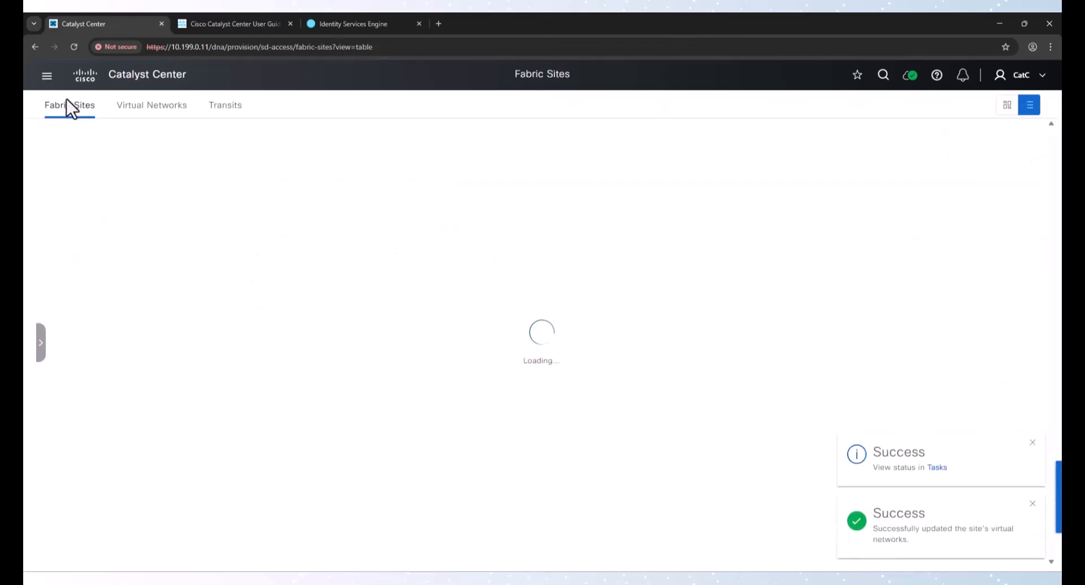
click(99, 261)
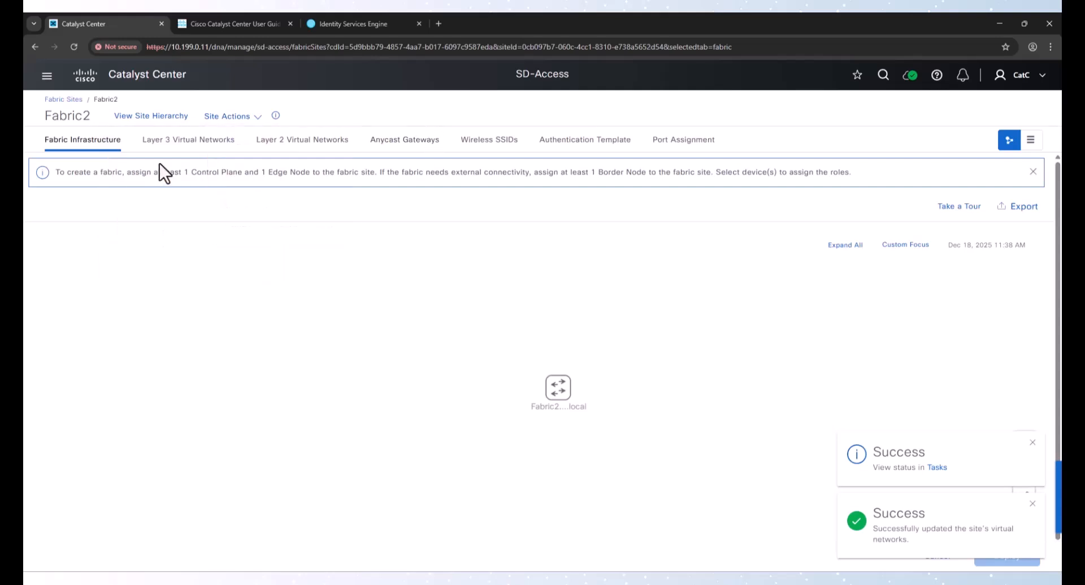
click(192, 140)
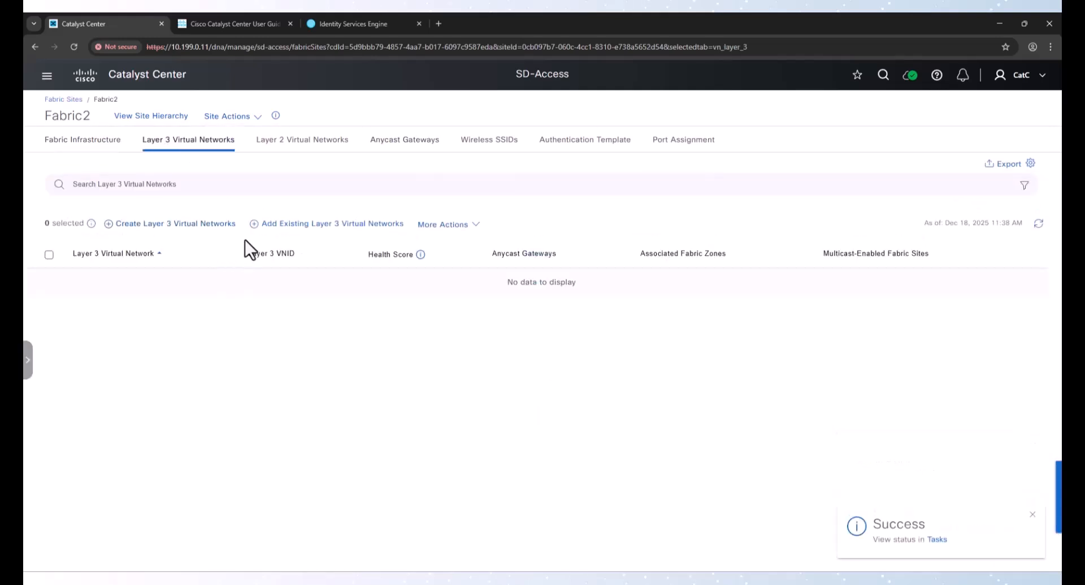
click(337, 225)
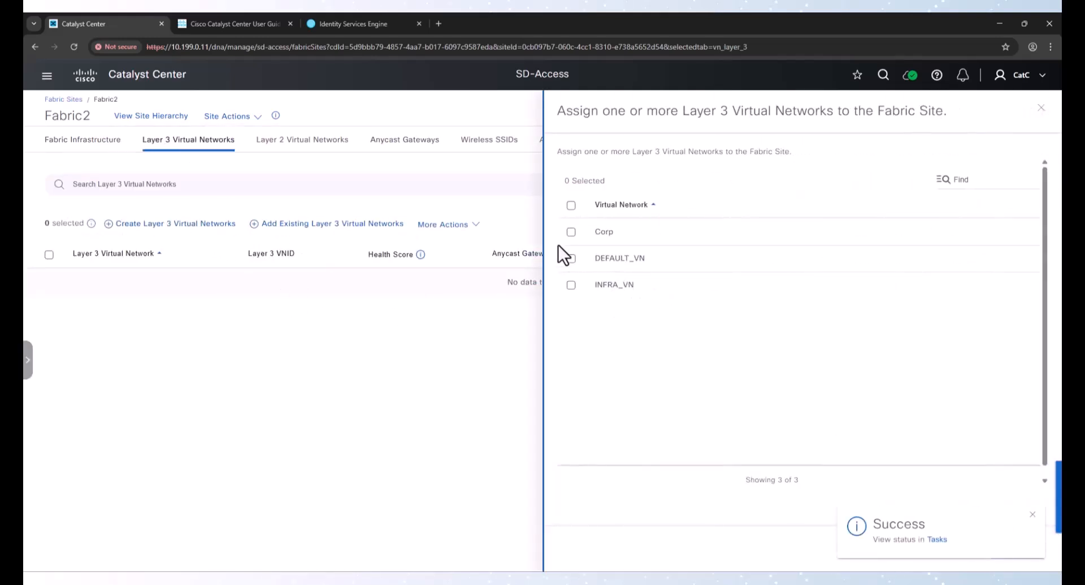
click(572, 233)
click(570, 315)
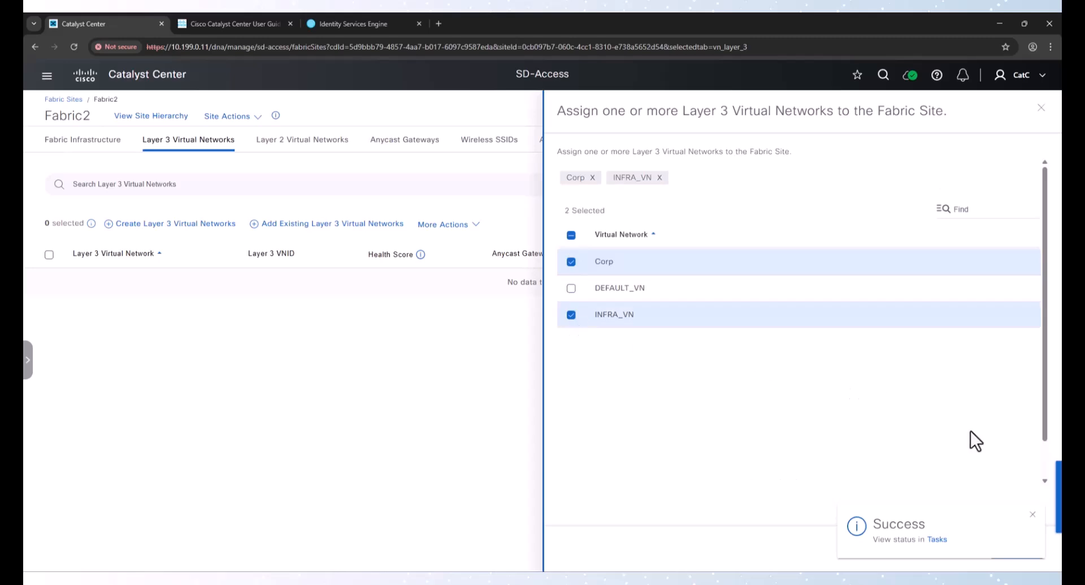
click(1024, 544)
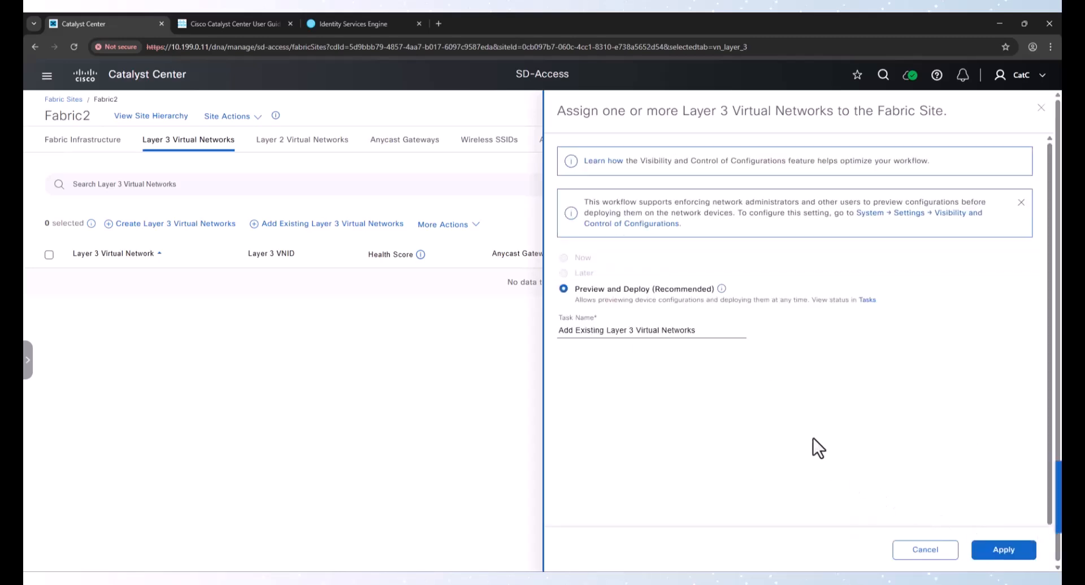
click(999, 550)
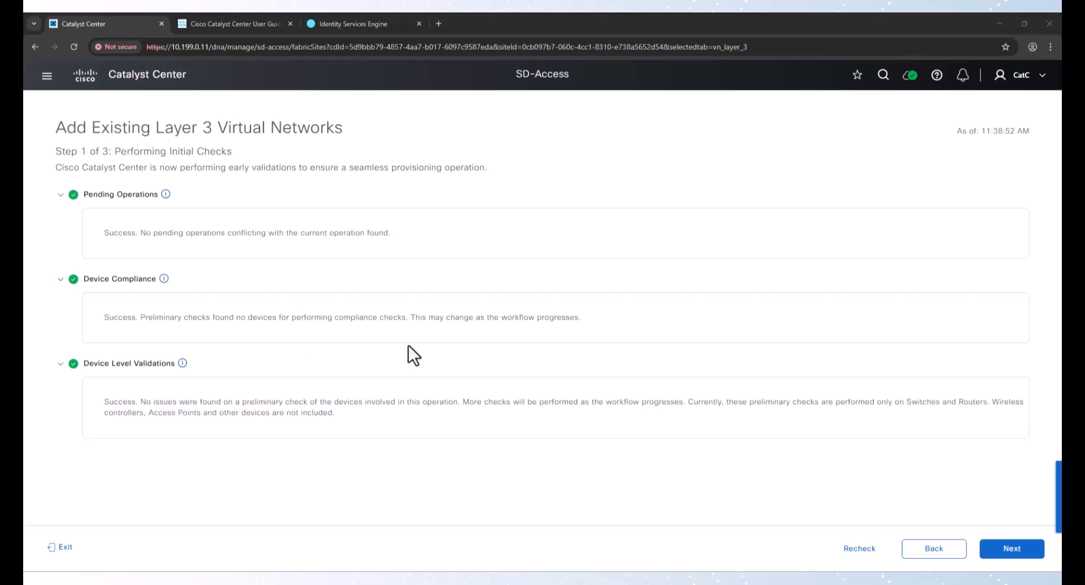
click(1012, 549)
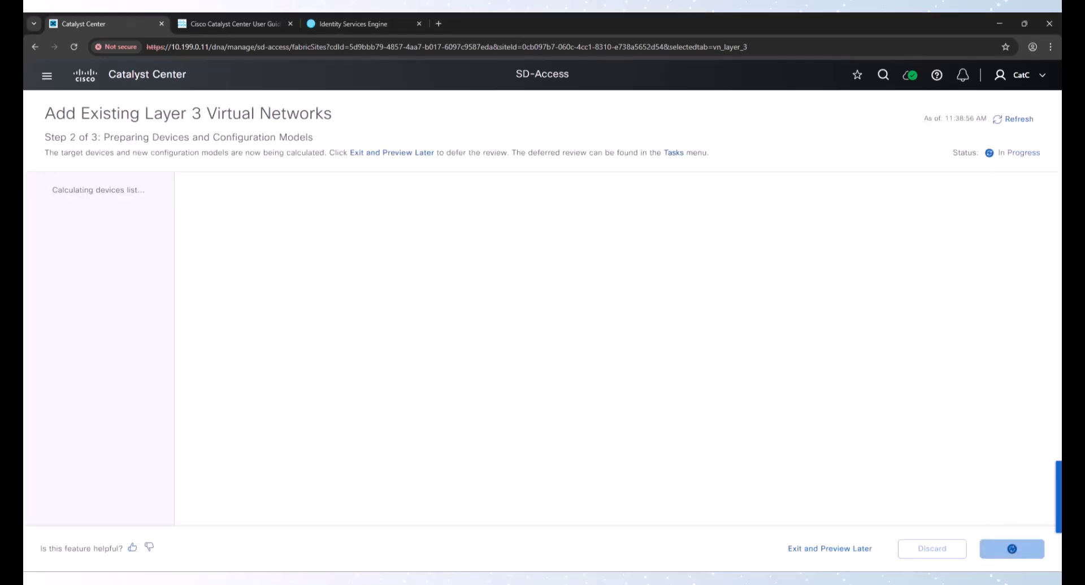
click(984, 549)
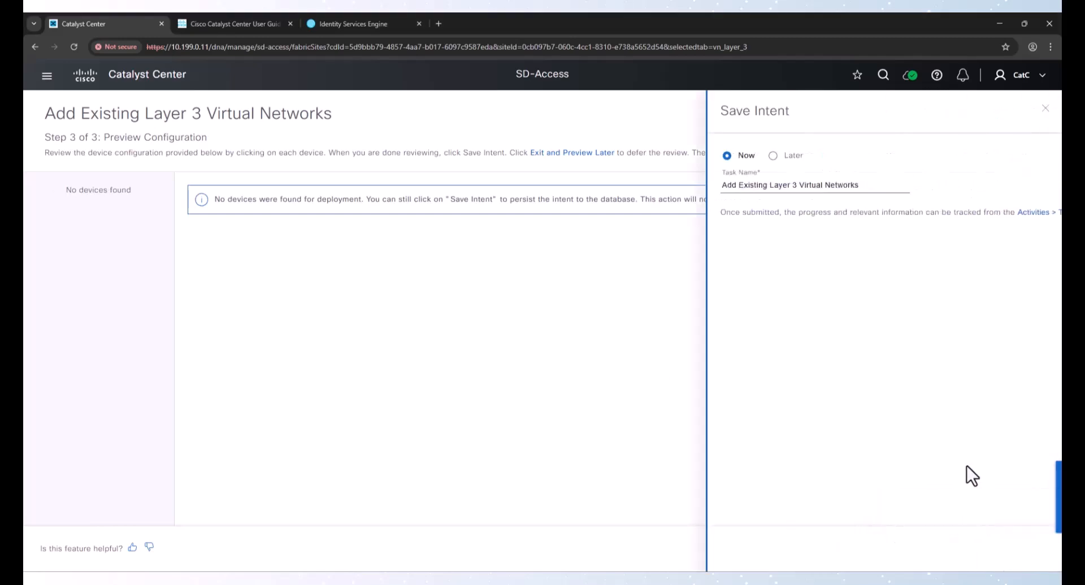
click(1008, 550)
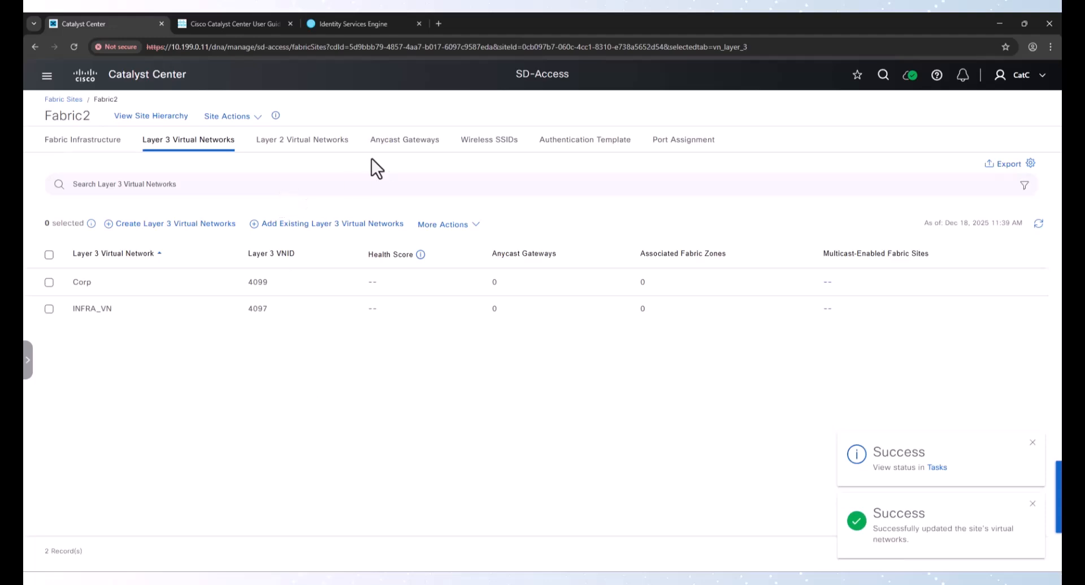
Open Fabric1's fabric infrastructure and enable the Border Node role on Fabric1-BDR-9300.lab.local
click(65, 100)
click(96, 236)
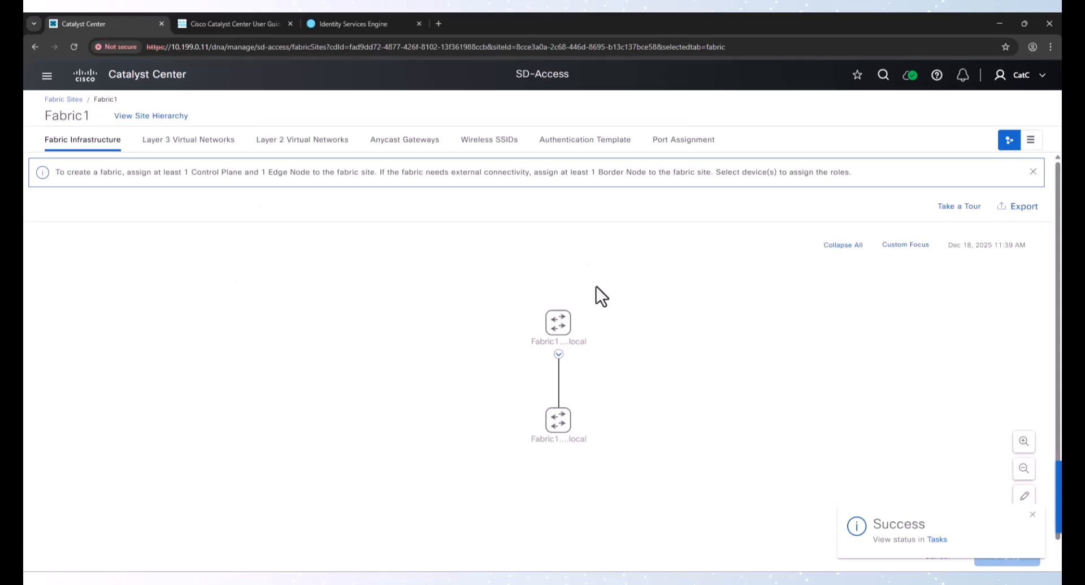
click(567, 320)
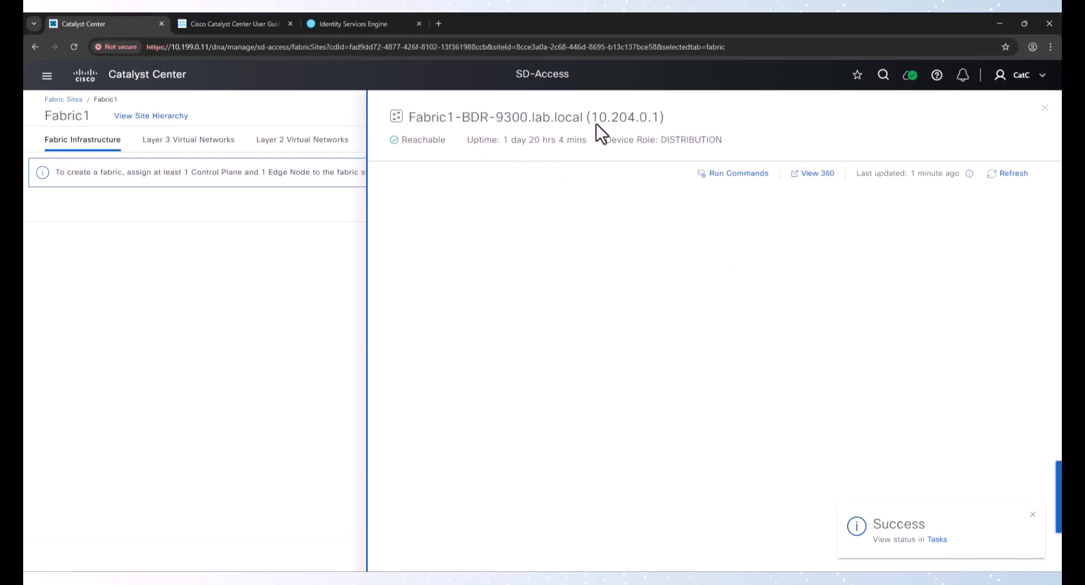
click(1045, 108)
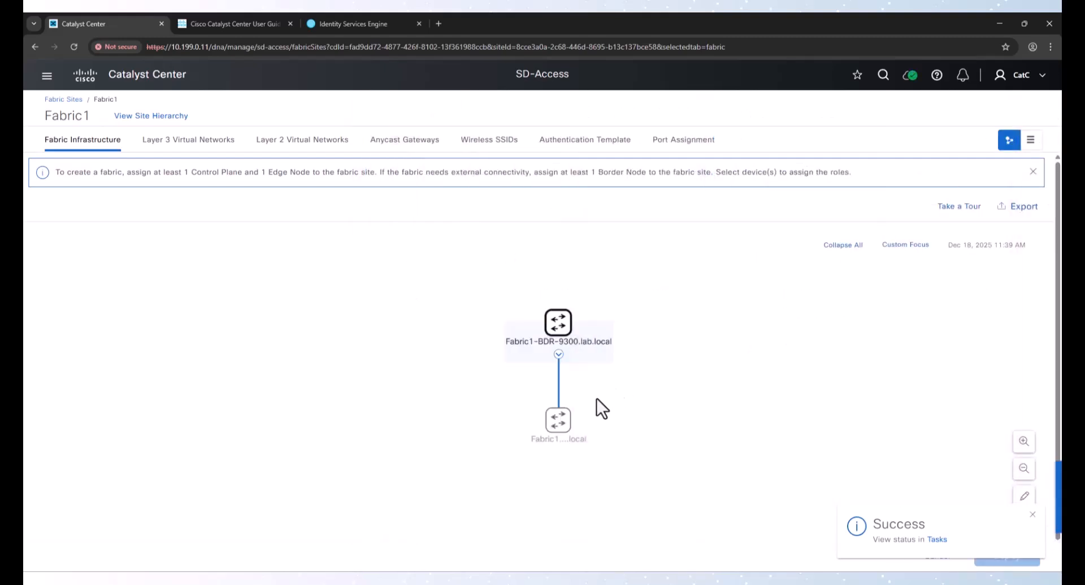
click(574, 418)
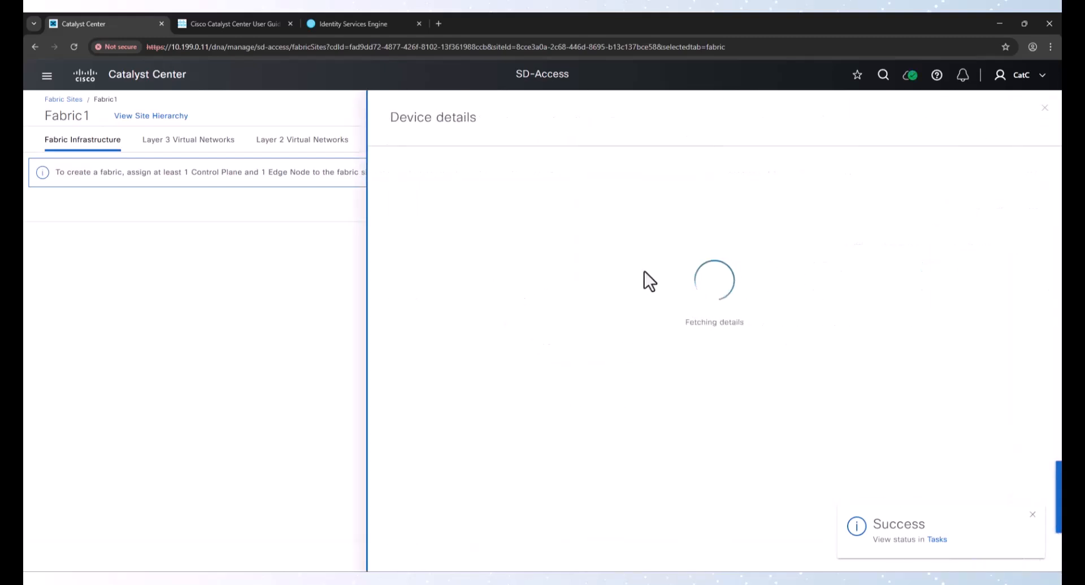
click(1044, 110)
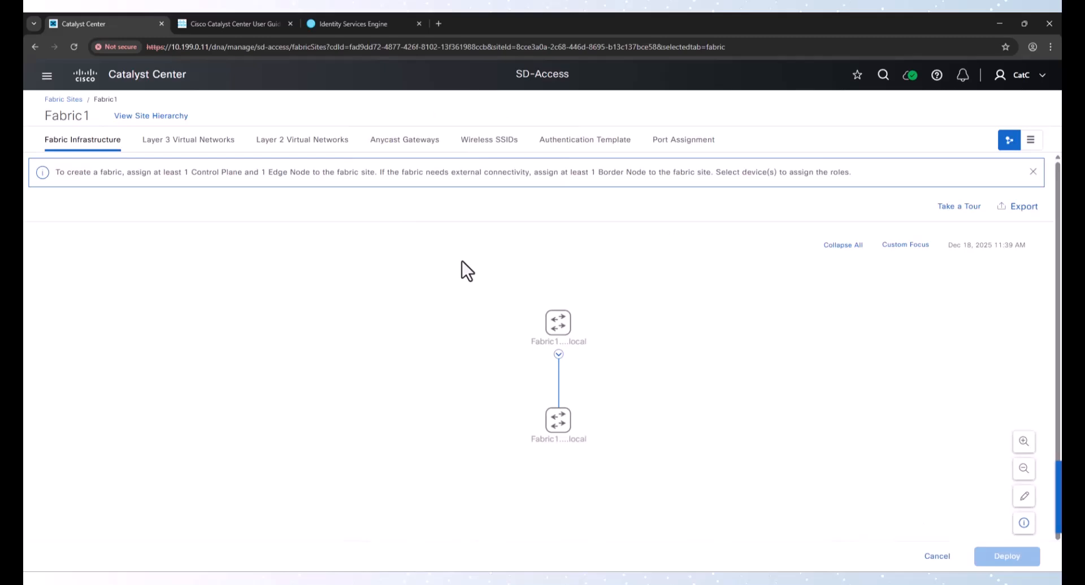
click(557, 325)
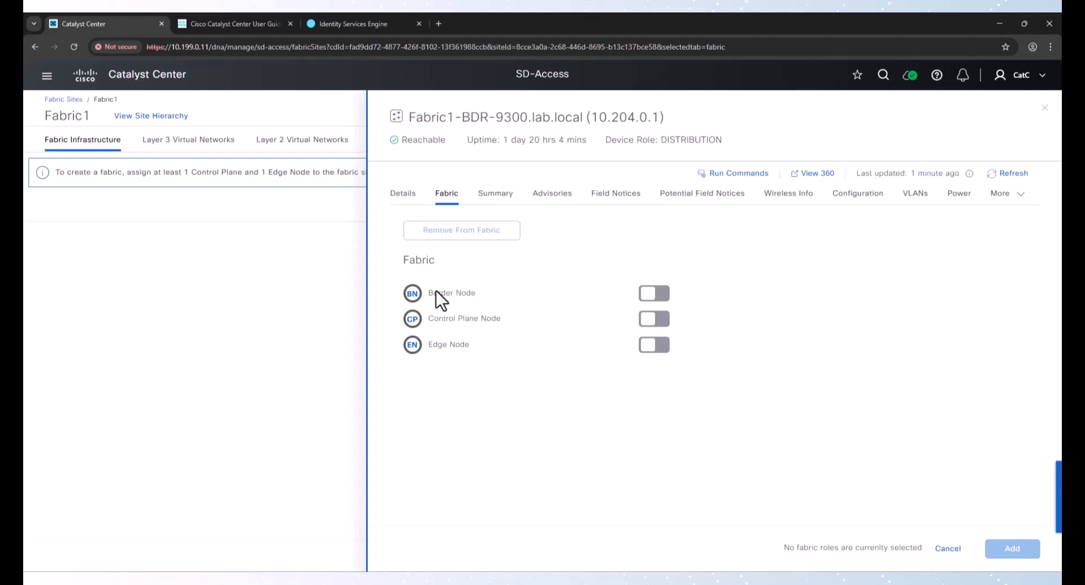
click(663, 295)
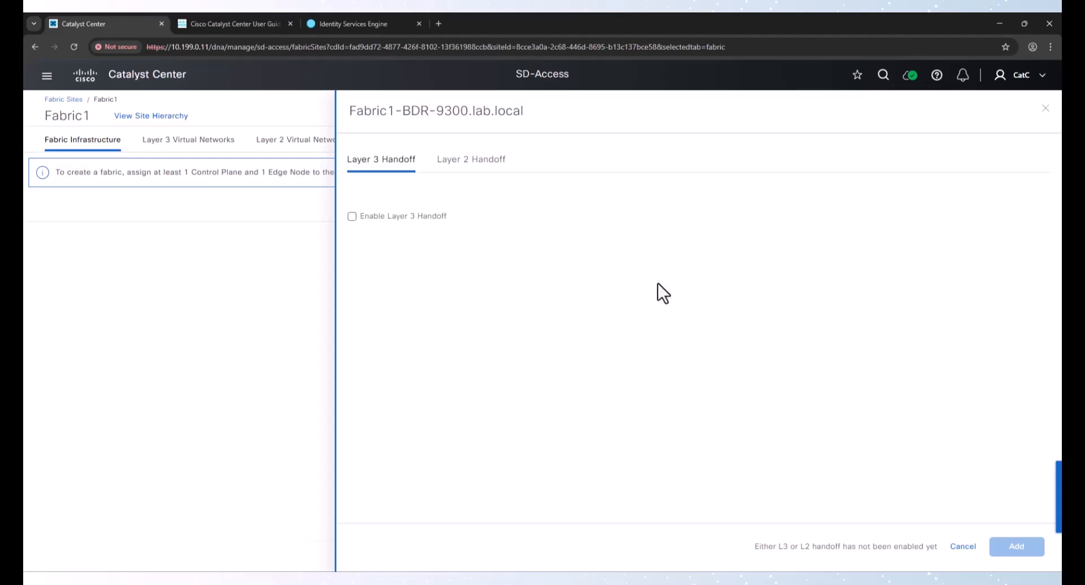
Enable Layer 3 handoff on the border node and review its advanced handoff options
click(379, 219)
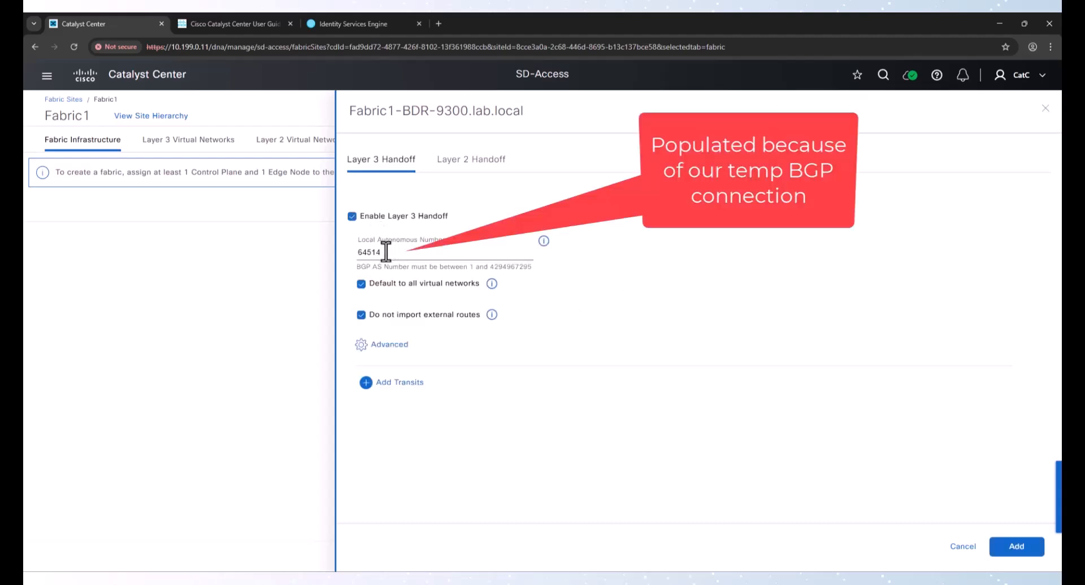
drag(384, 252, 345, 256)
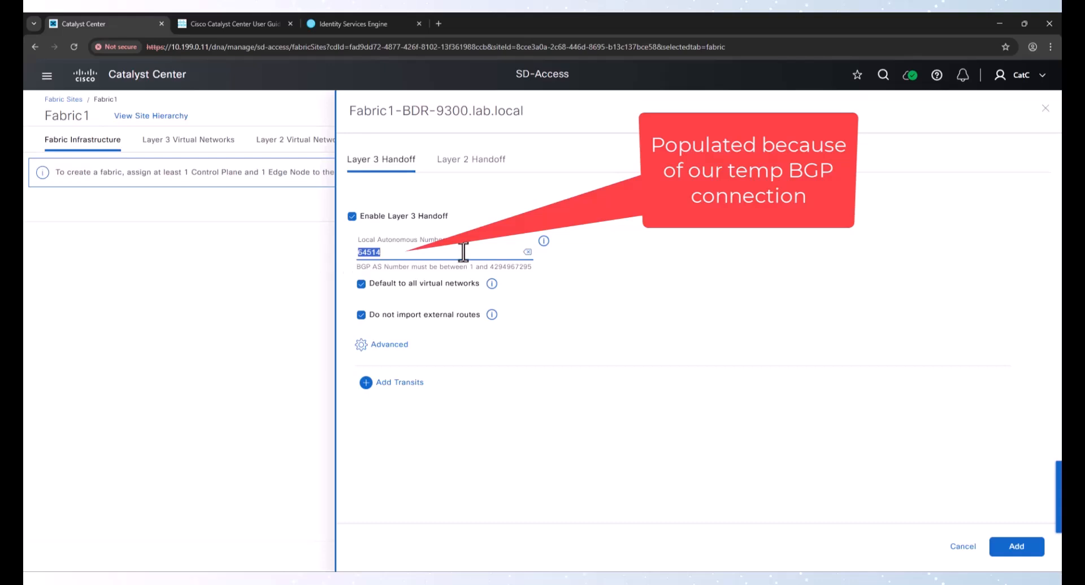
click(398, 345)
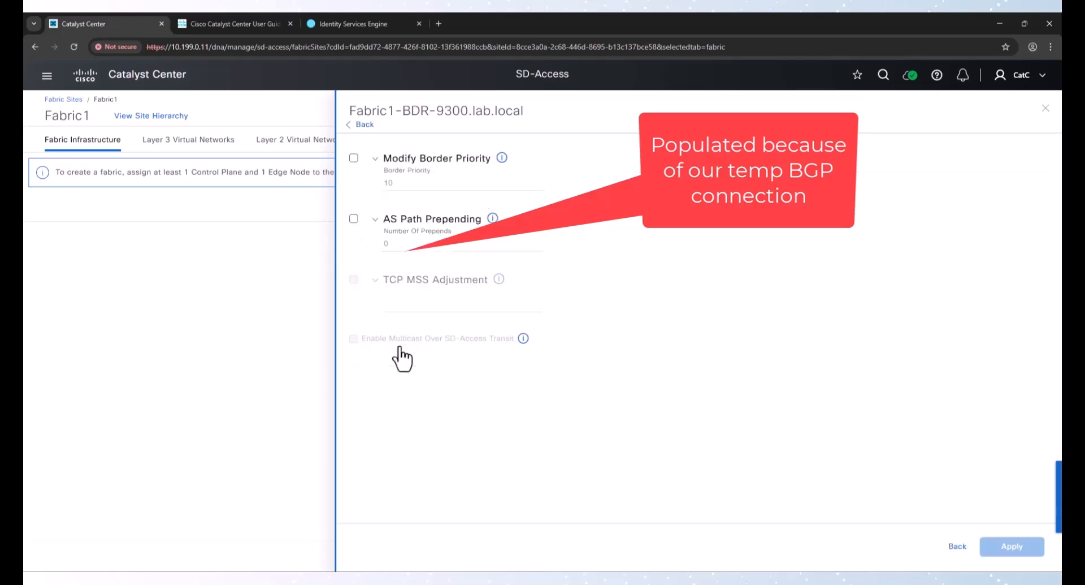
click(361, 125)
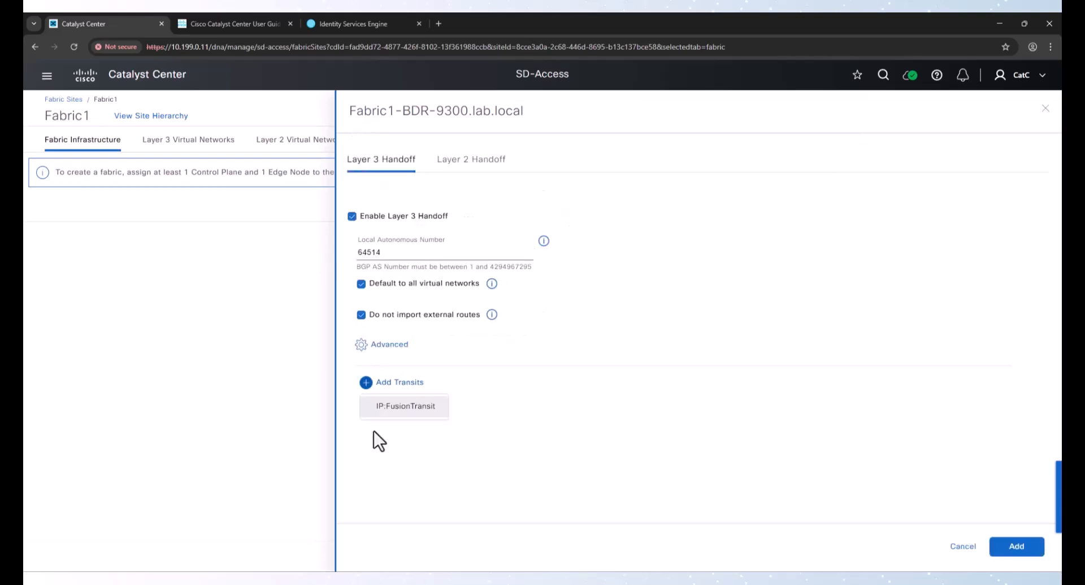
Add FusionTransit as the border's transit and select the Fabric1-Transit (10.204.1.0/24) IP pool
click(391, 408)
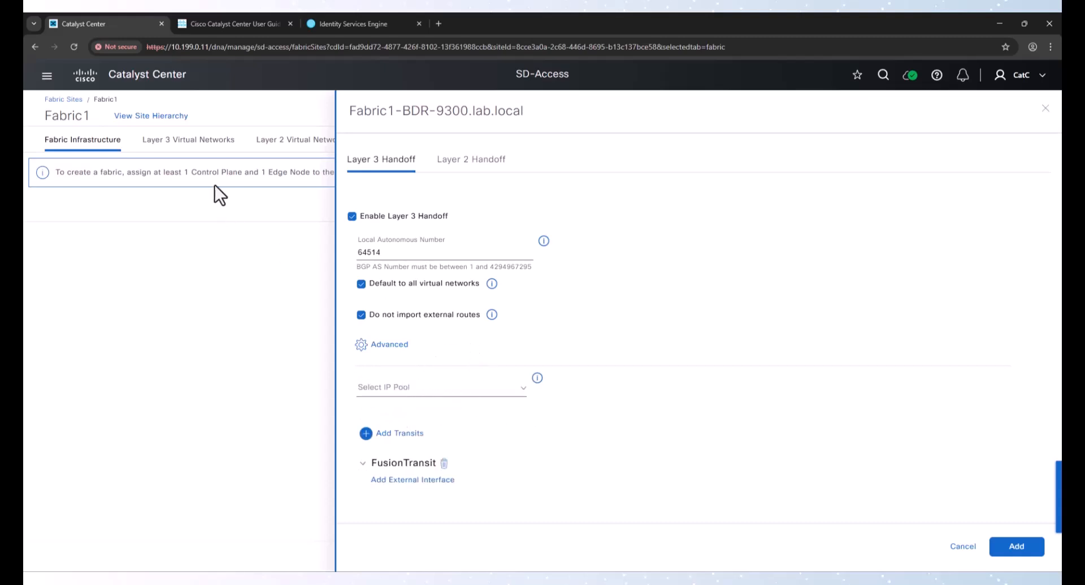
click(436, 387)
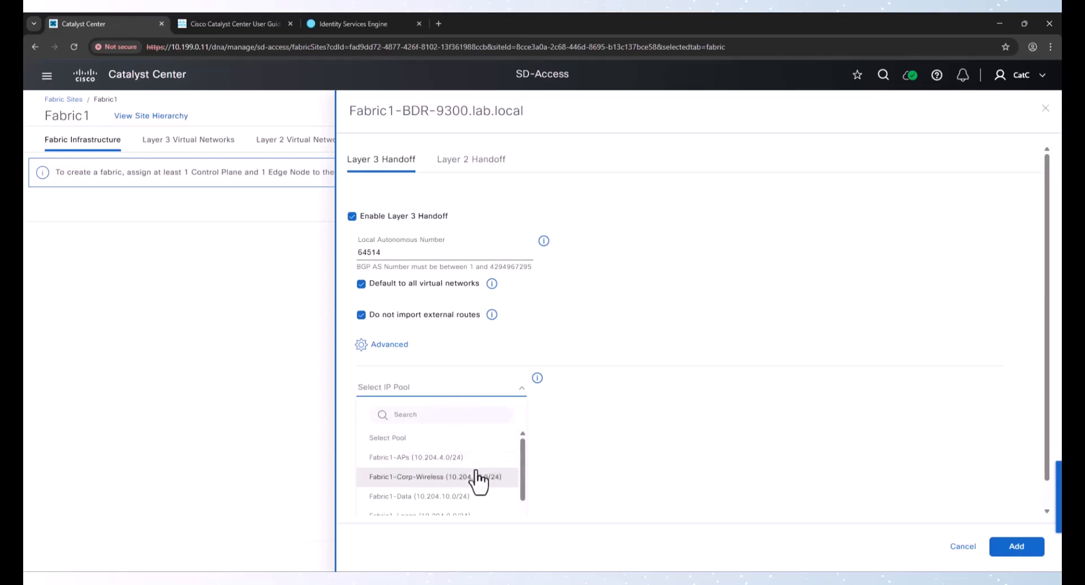
scroll(453, 483, down, 2)
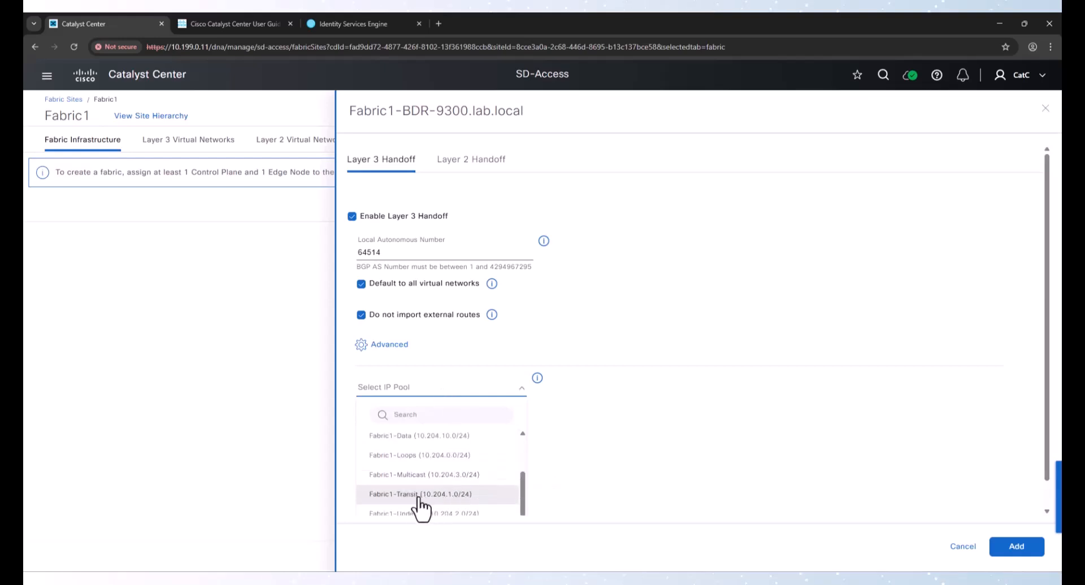
click(429, 493)
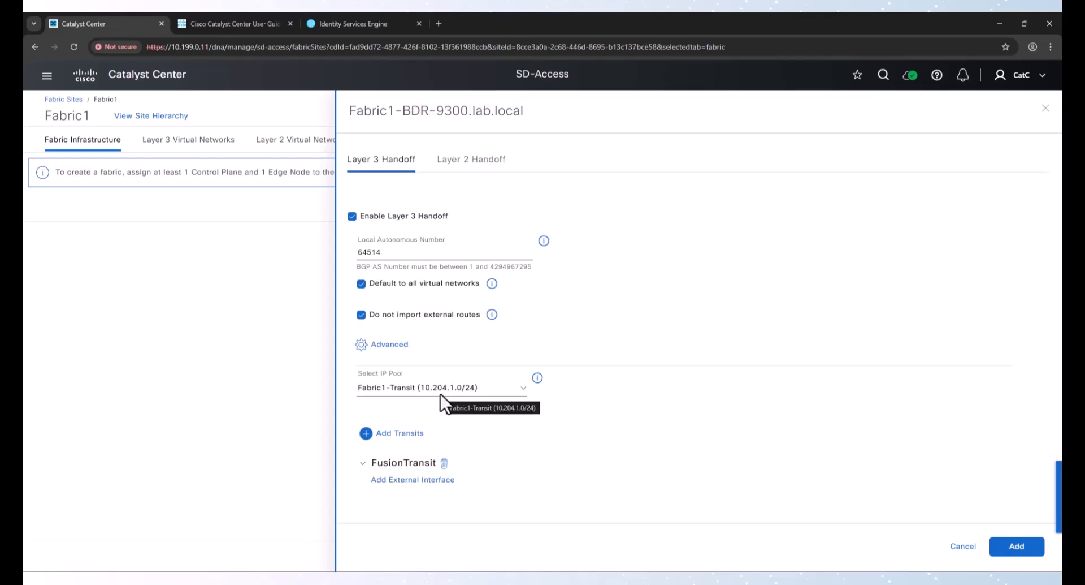
Open FusionTransit's external interface form and consult the lab topology diagram for the border's uplink port
click(421, 484)
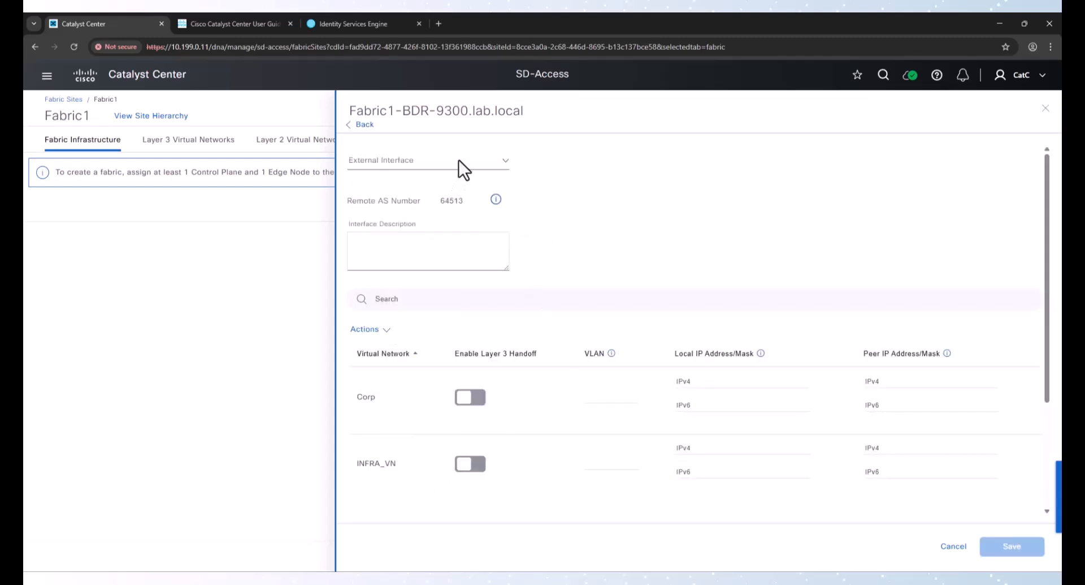
click(459, 160)
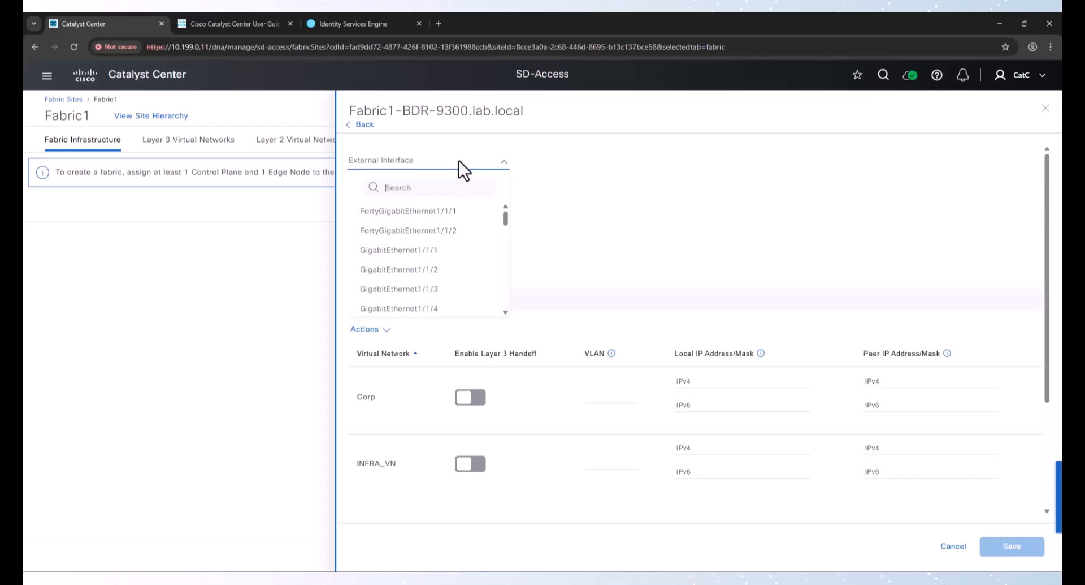
click(575, 154)
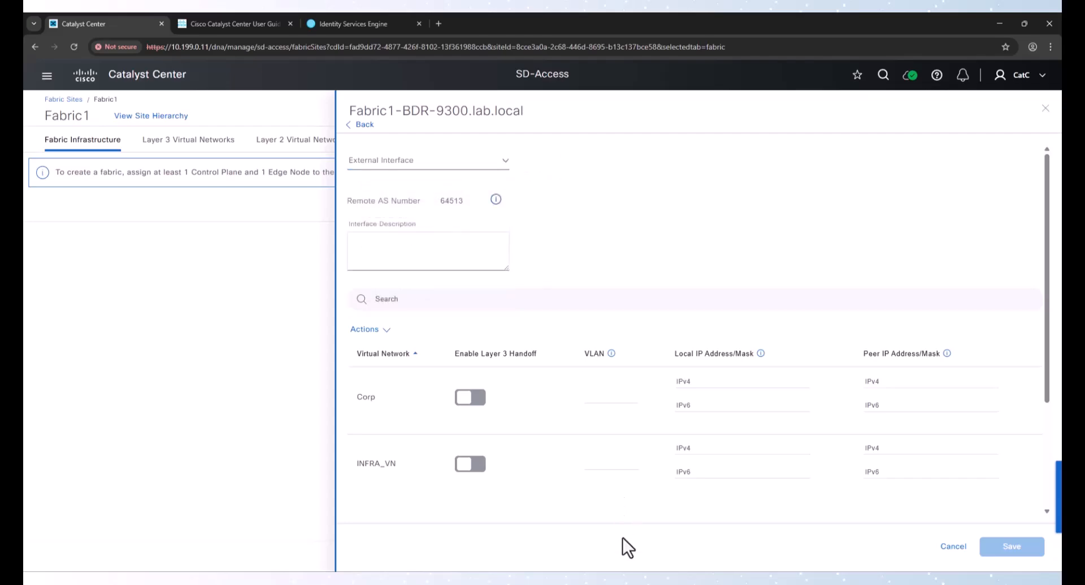
click(615, 579)
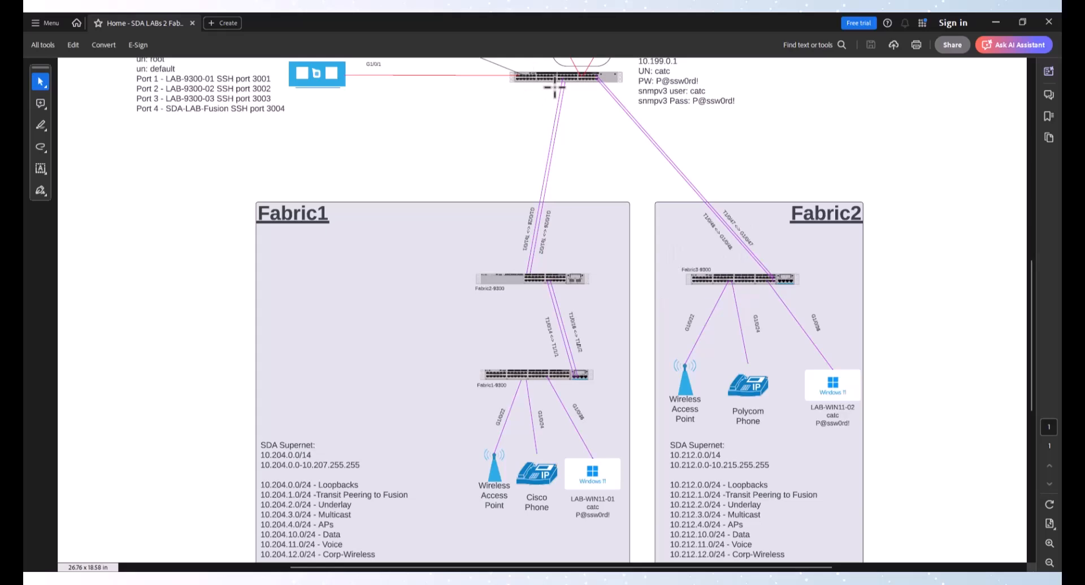
click(997, 23)
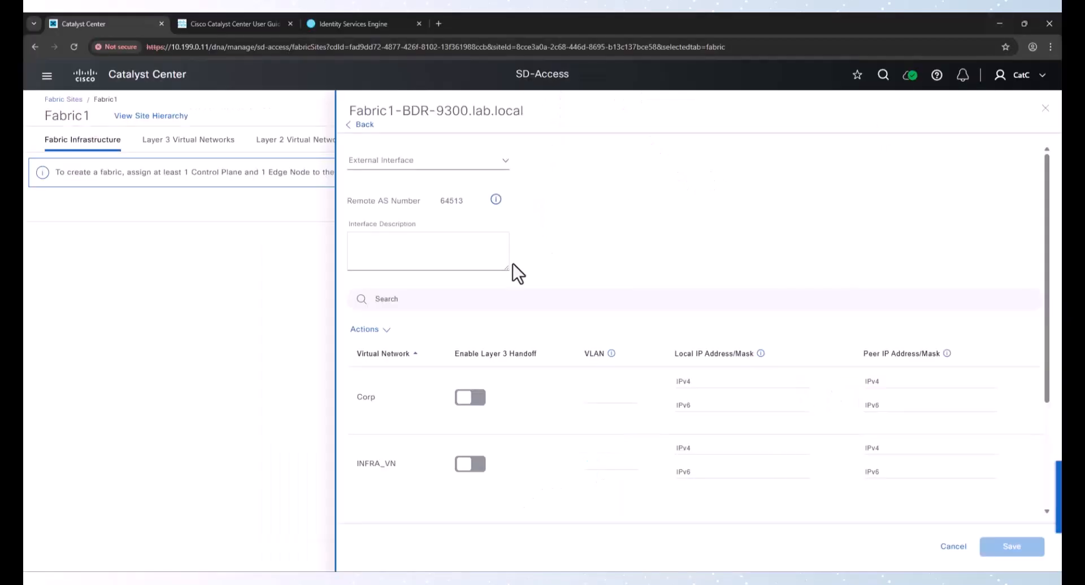
Select TenGigabitEthernet1/0/1 as the border's external interface
click(422, 164)
click(414, 184)
text(Te)
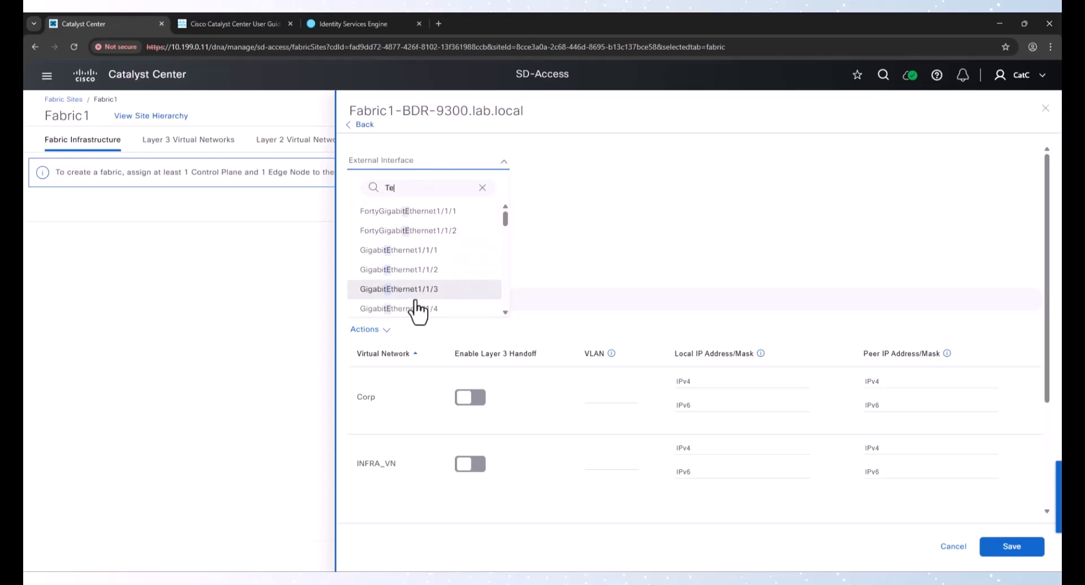
text(n)
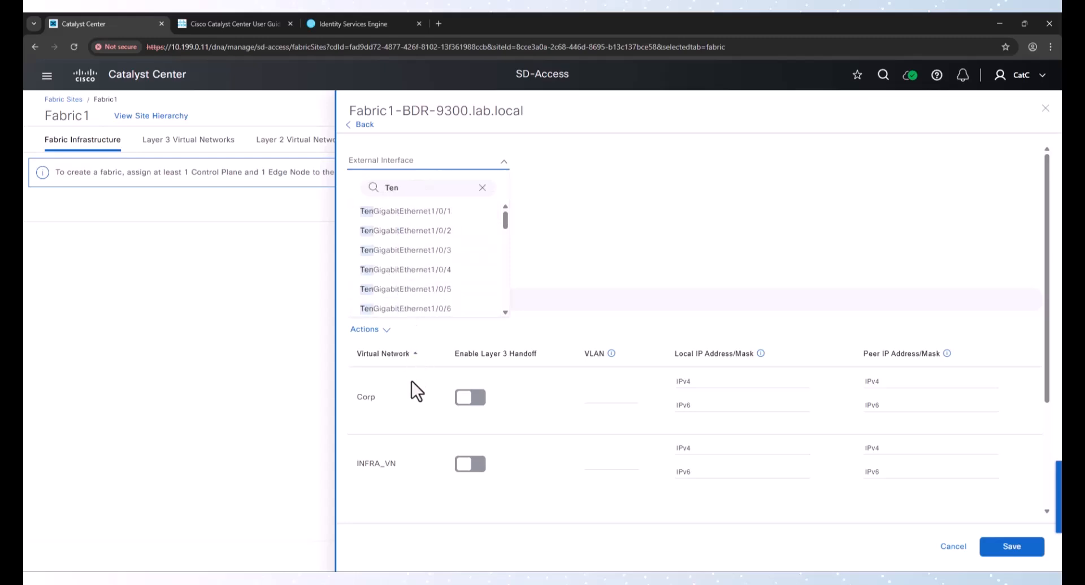
click(444, 213)
Enable Layer 3 handoff for both the Corp and INFRA_VN virtual networks
click(472, 399)
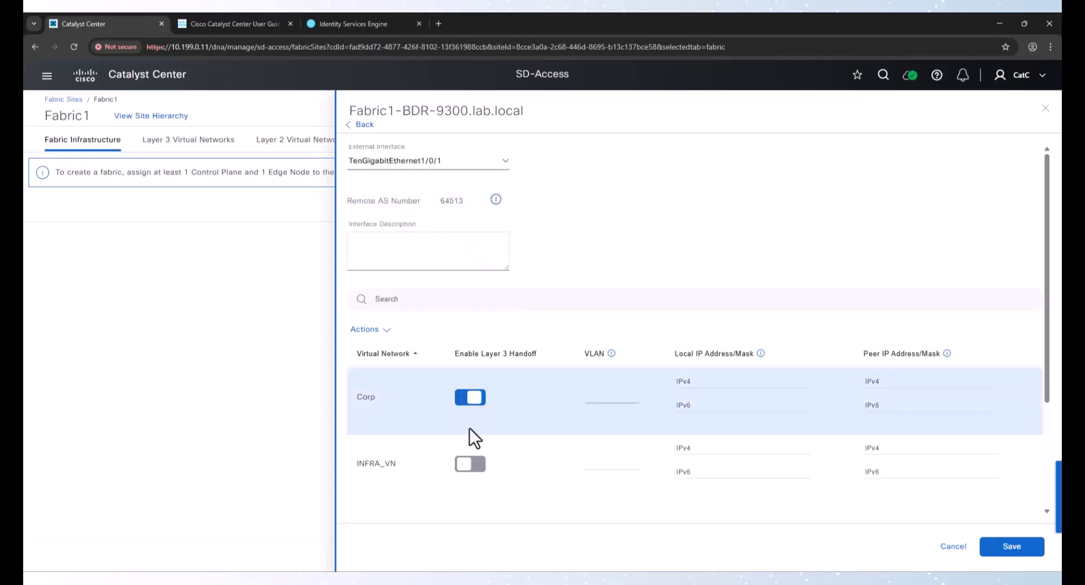
click(473, 465)
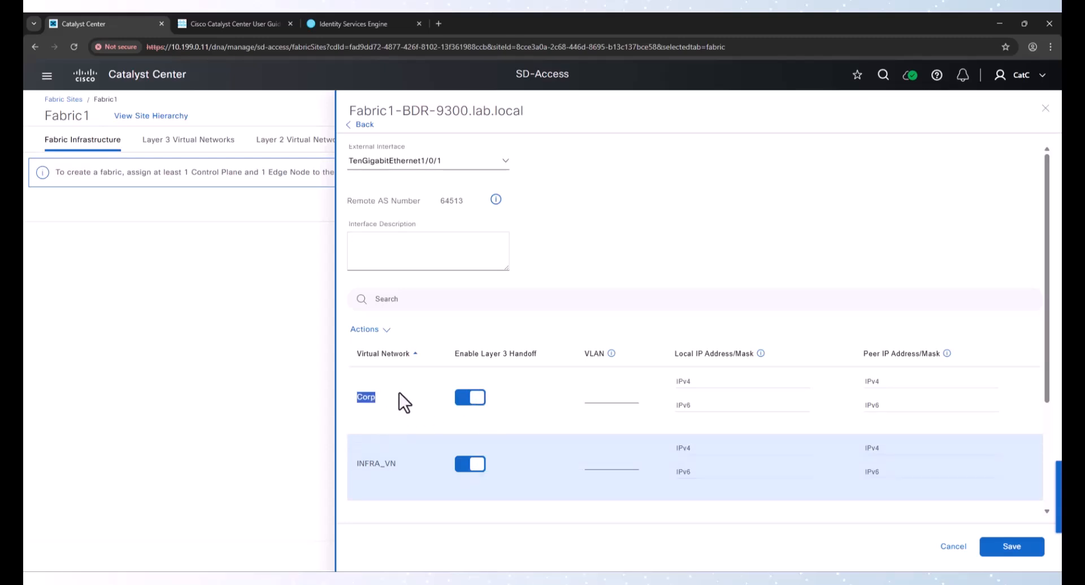
drag(396, 463, 325, 464)
click(383, 463)
Set the handoff VLAN to 3001 for Corp and 3002 for INFRA_VN
click(607, 399)
text(3001)
click(594, 465)
text(3002)
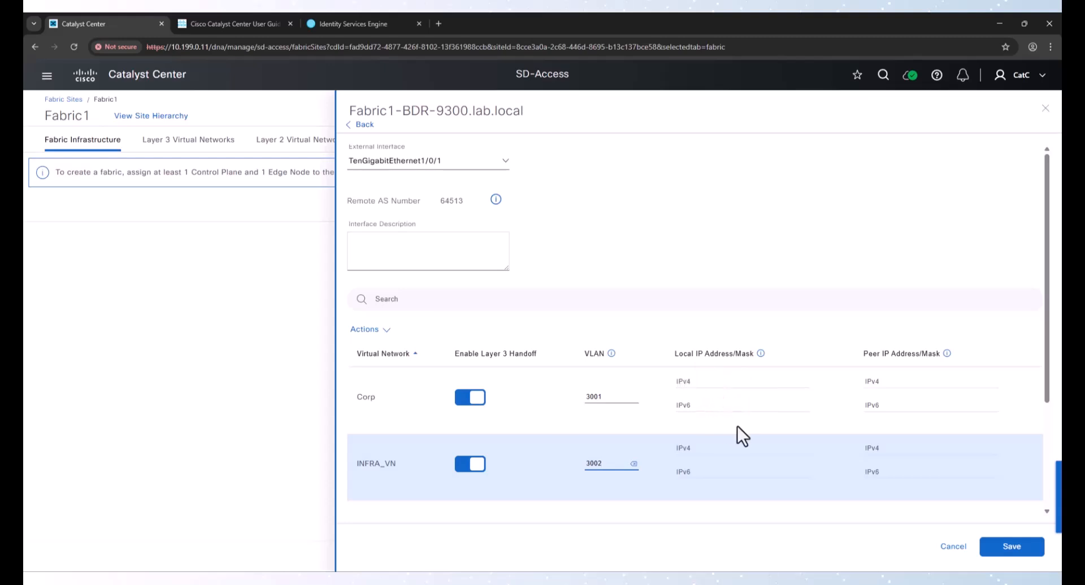
Save the external interface handoff settings and add the Layer 3 handoff configuration to the border node
click(996, 551)
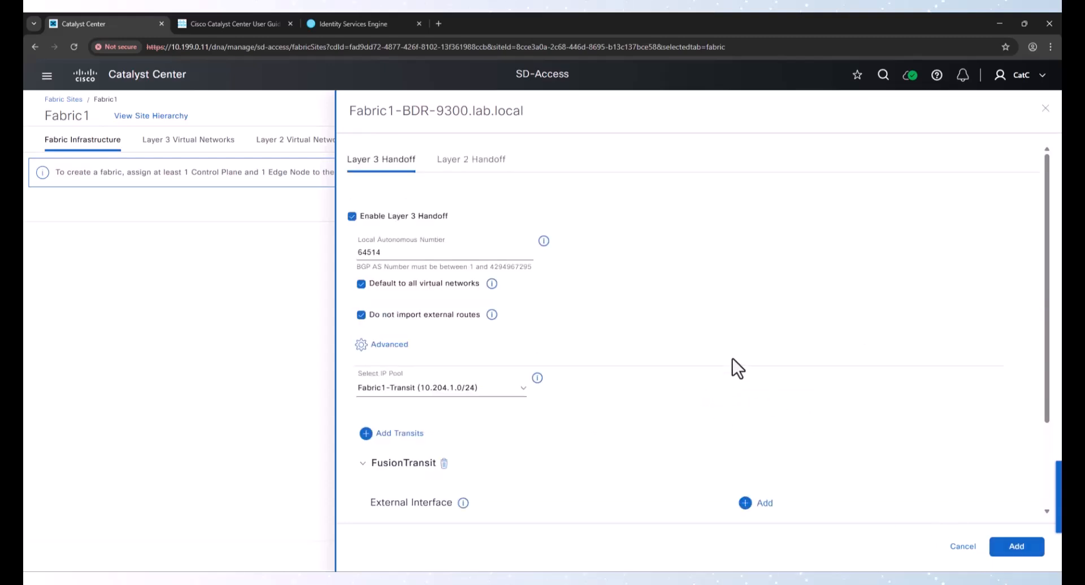
scroll(732, 345, down, 1)
scroll(732, 348, up, 3)
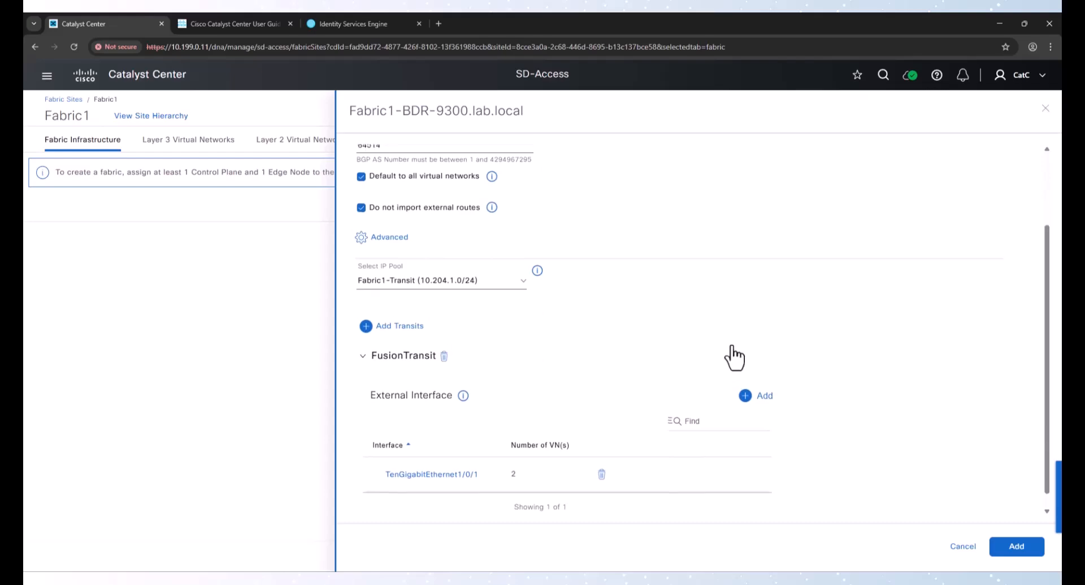
scroll(731, 355, down, 3)
click(1022, 552)
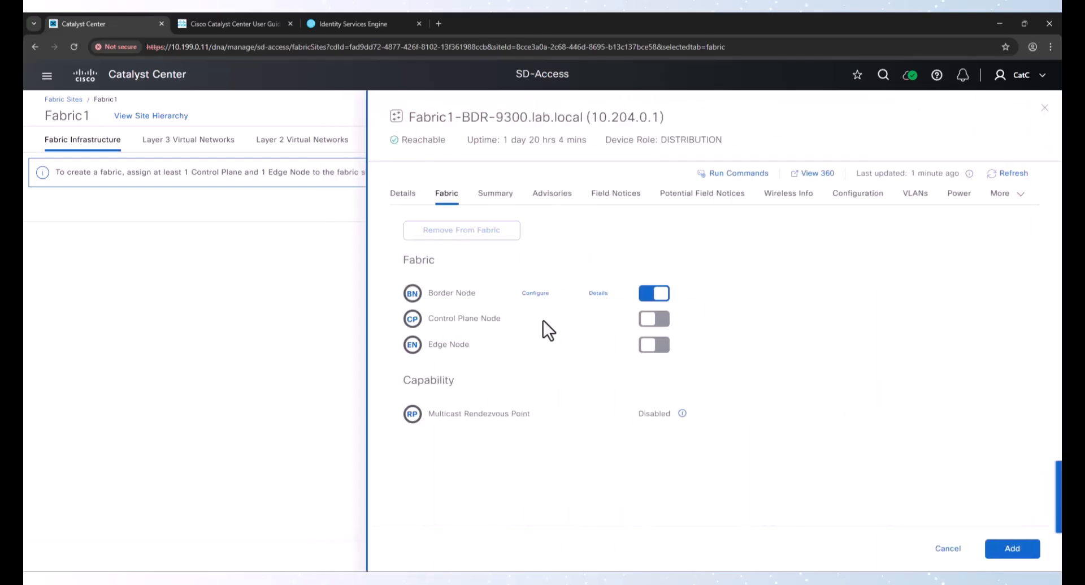
Enable the Control Plane Node role on the border device using LISP Pub/Sub route distribution
click(652, 321)
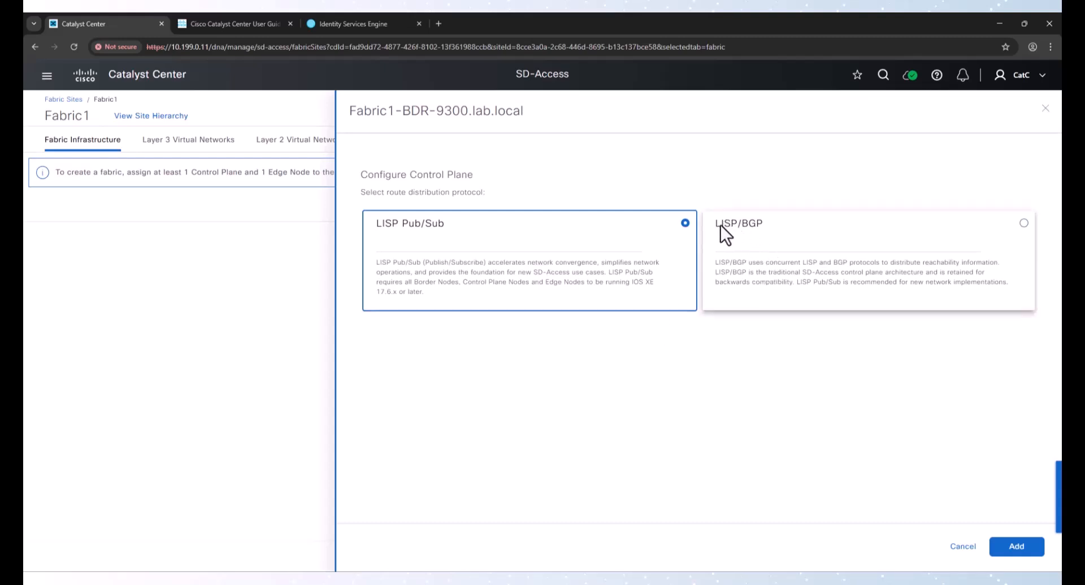
click(758, 226)
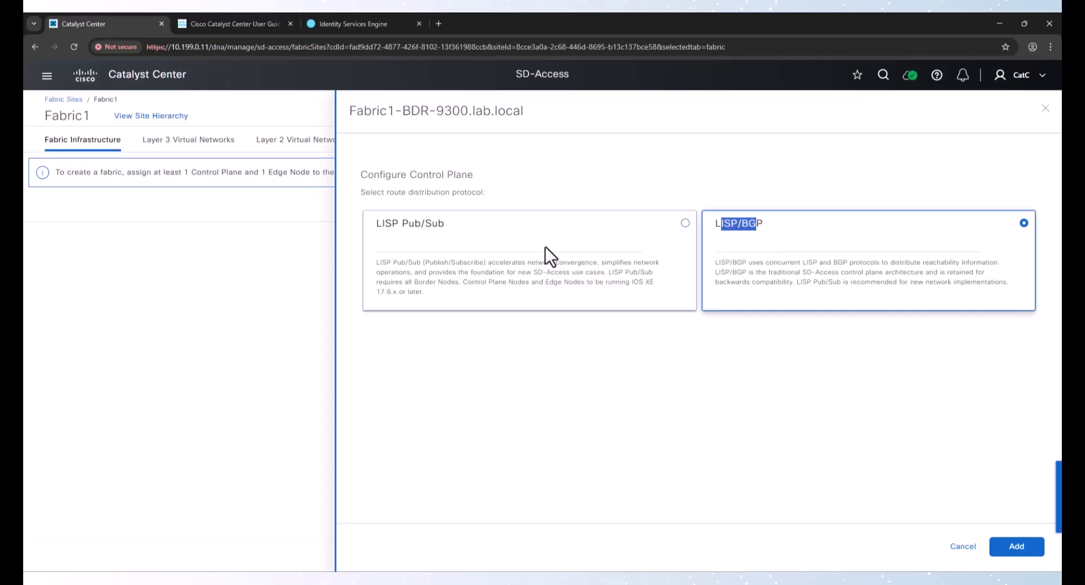
click(437, 225)
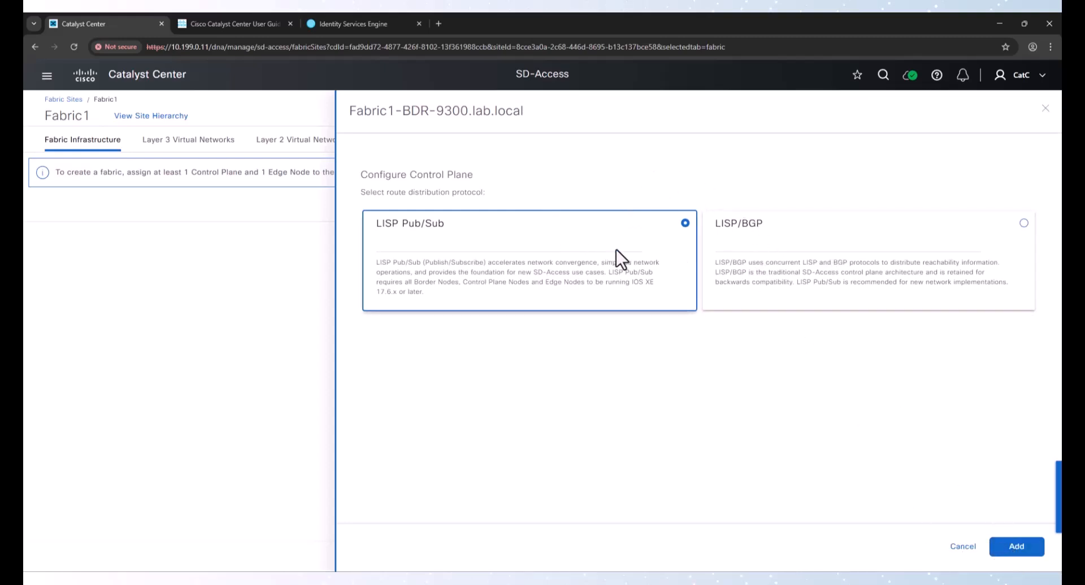
click(1017, 546)
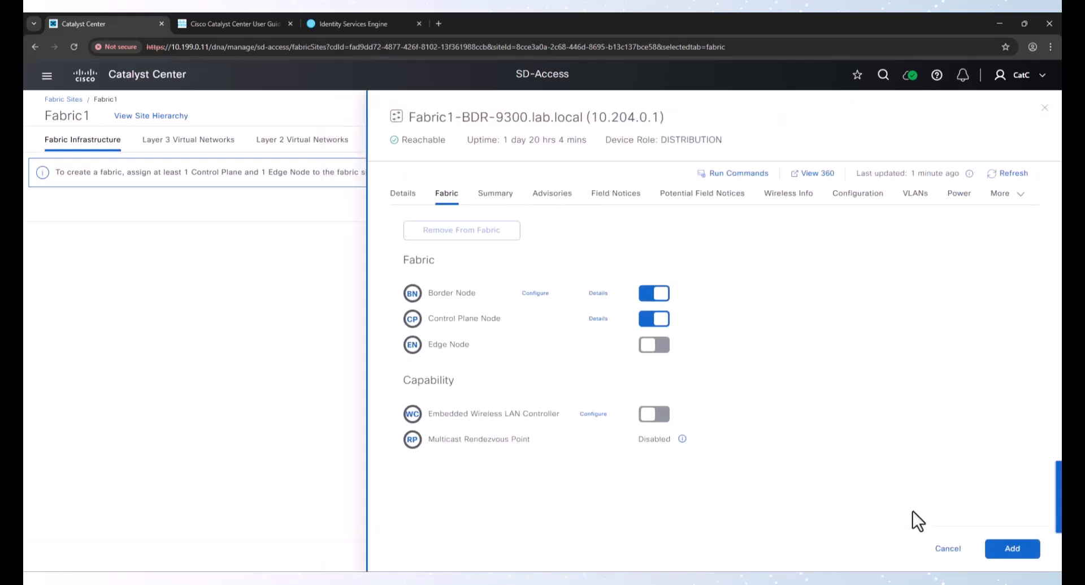
Add the border device to the fabric with its Border Node and Control Plane Node roles
drag(439, 412, 518, 417)
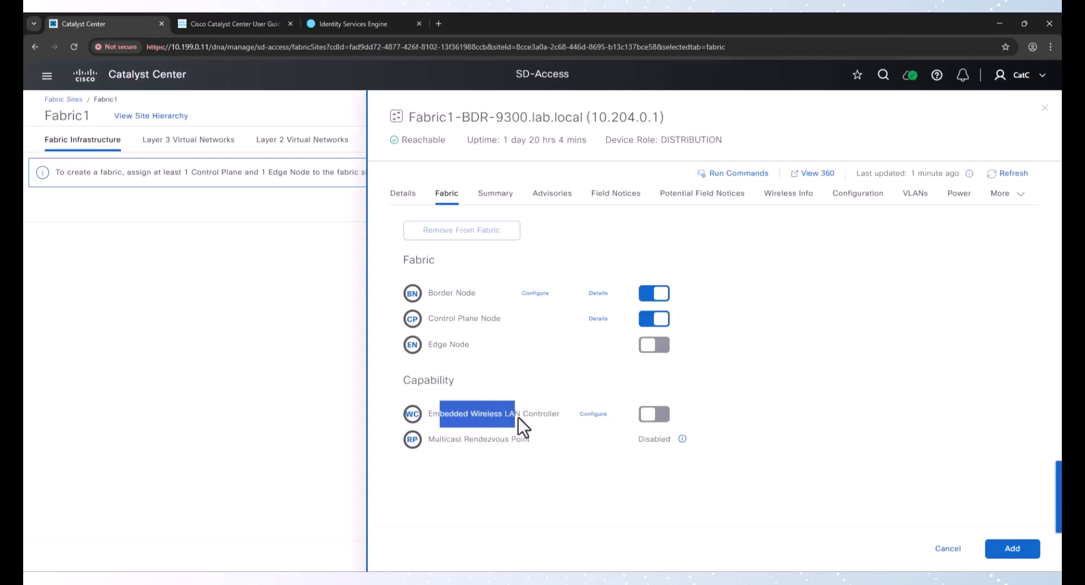
click(864, 406)
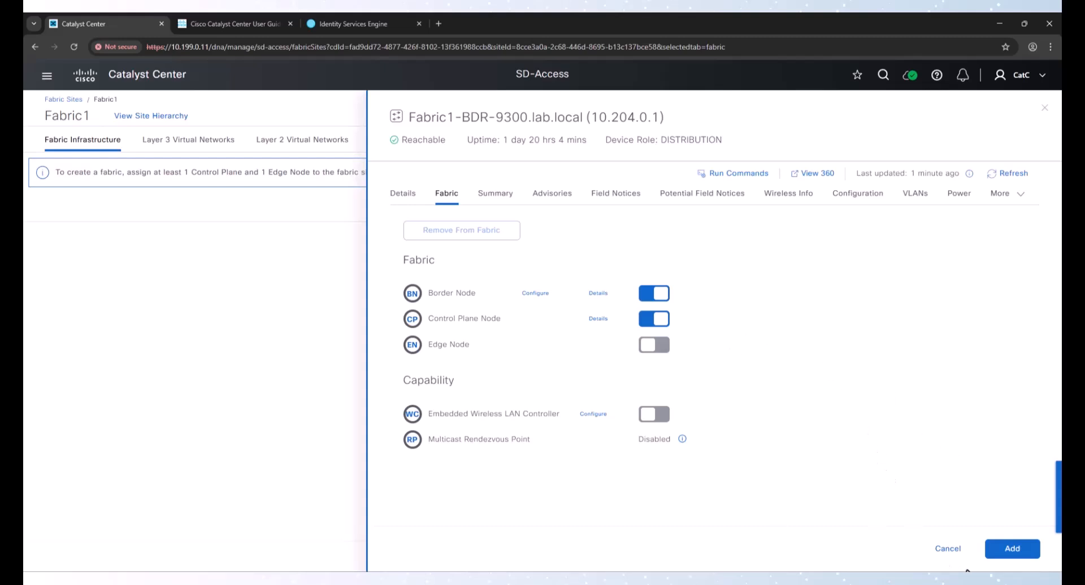
click(1012, 548)
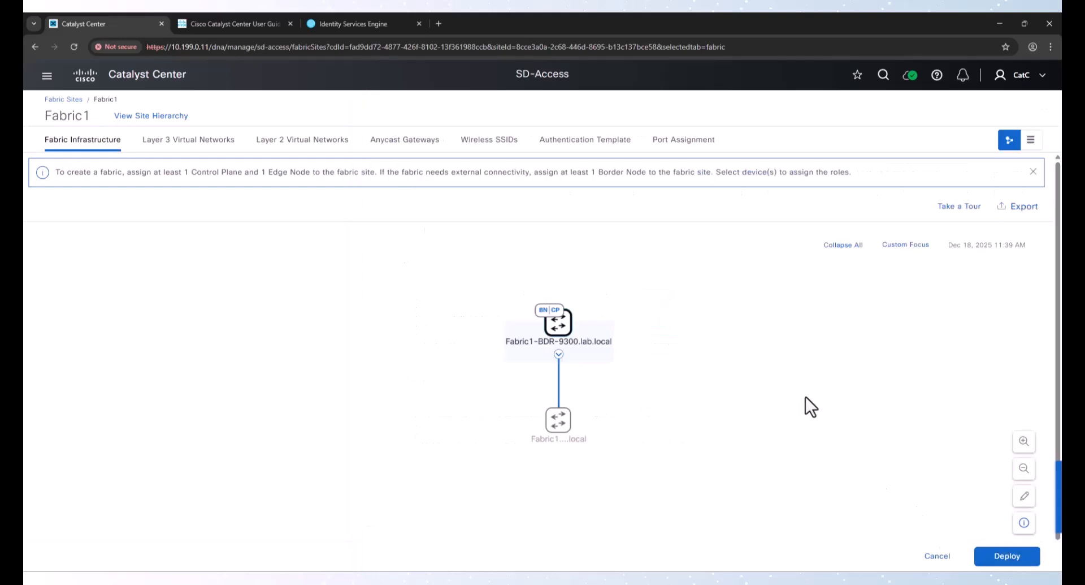
Assign the Edge Node role to Fabric1-EDGE-9300.lab.local and add it to the fabric
click(559, 430)
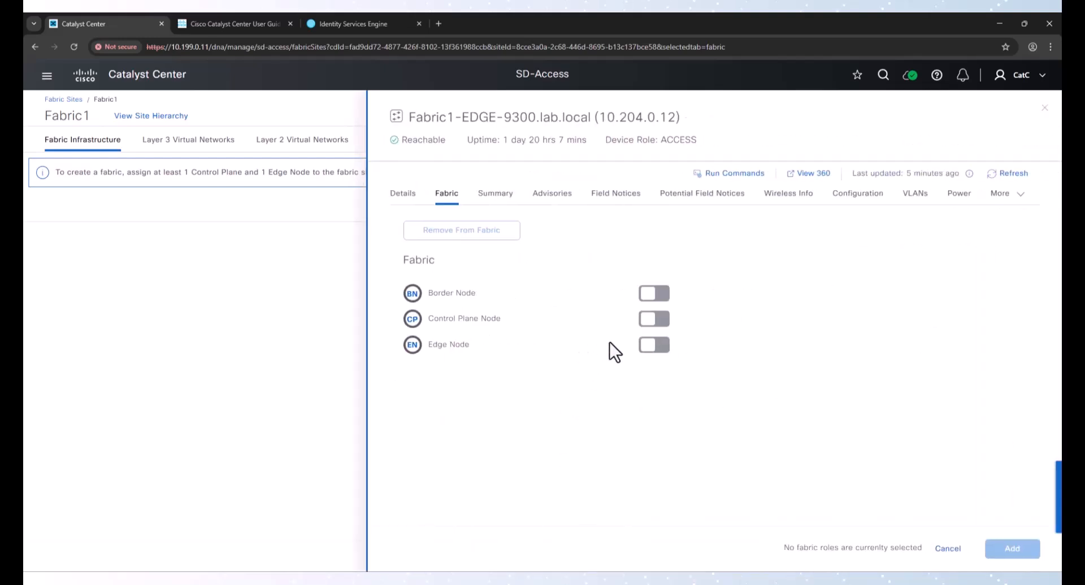
click(660, 346)
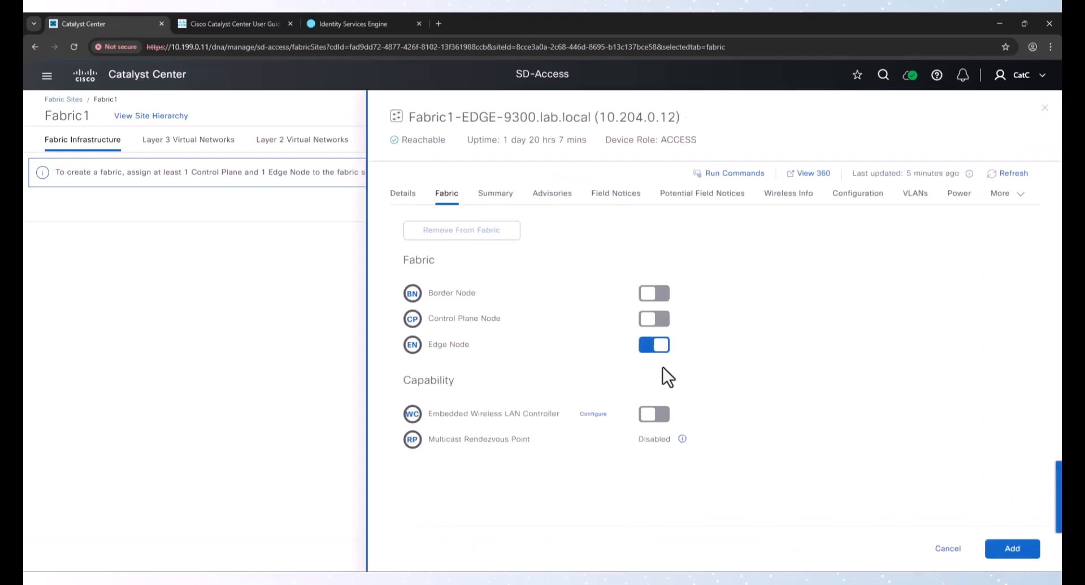
click(1012, 548)
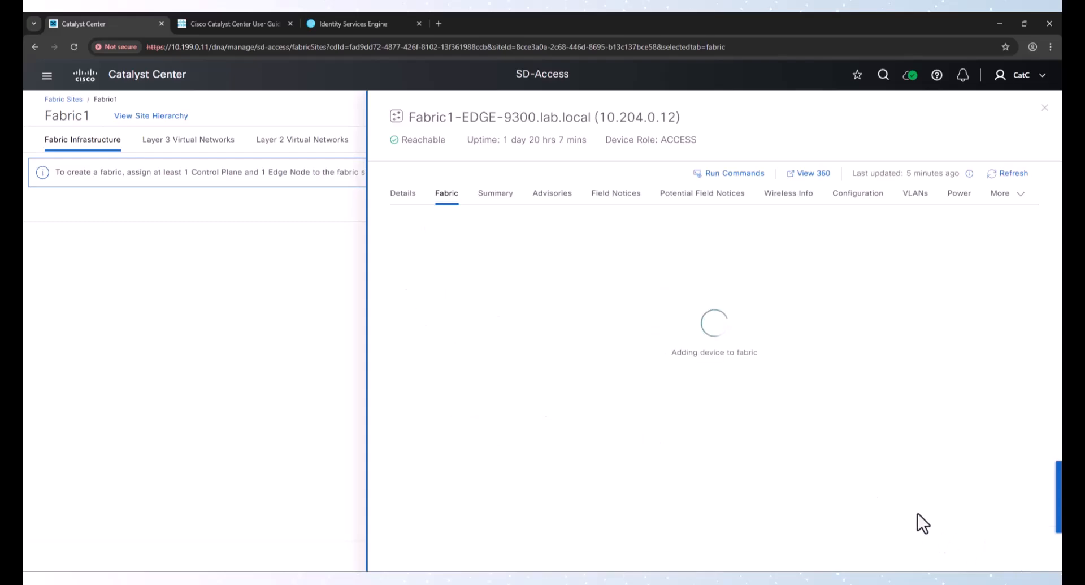
Deploy the Fabric1 changes with Preview and Deploy and continue past the initial checks
click(1007, 556)
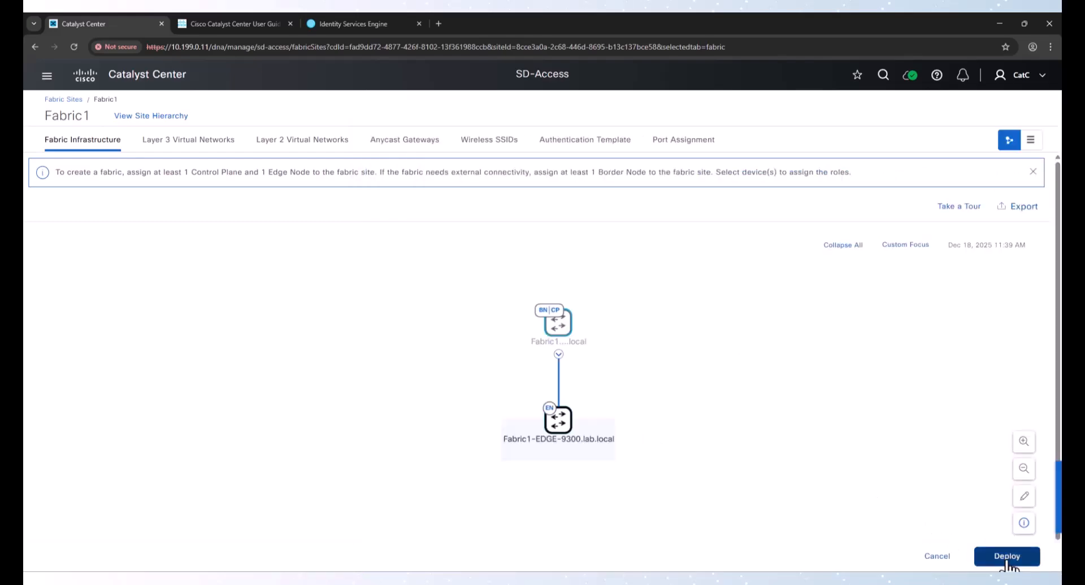
scroll(1014, 530, down, 2)
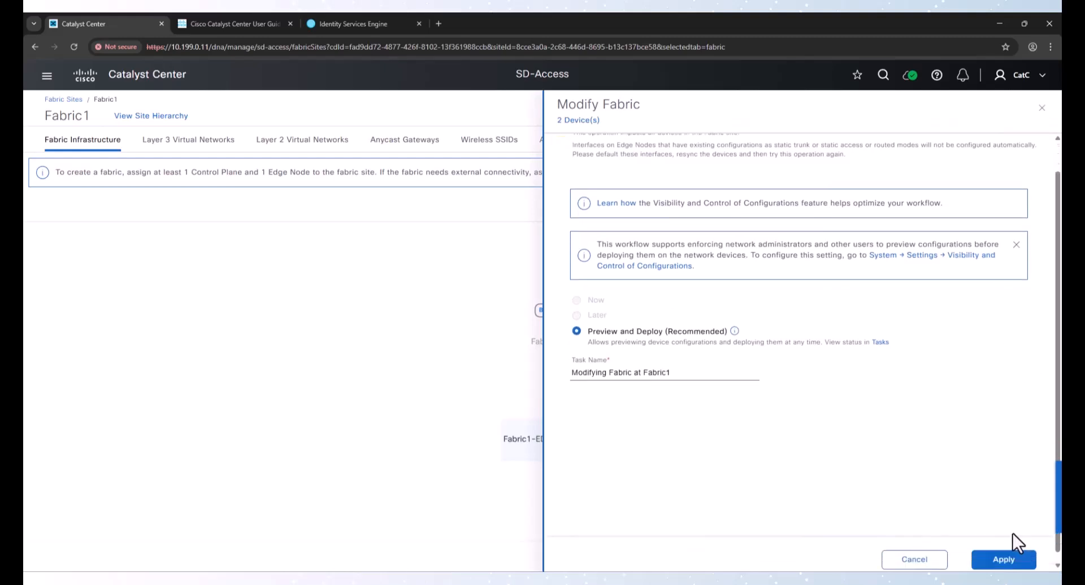
click(1012, 551)
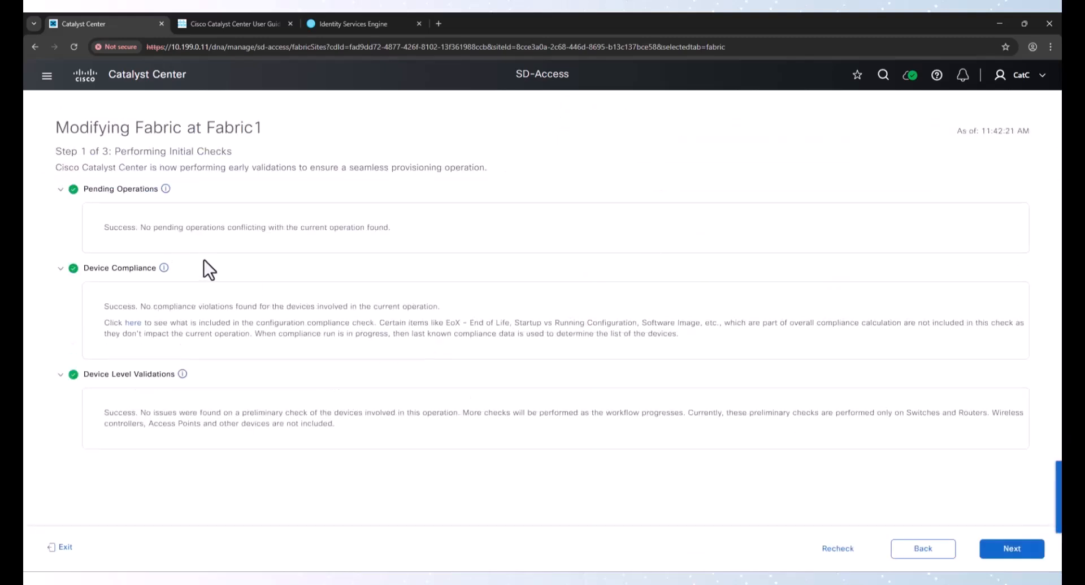
click(988, 547)
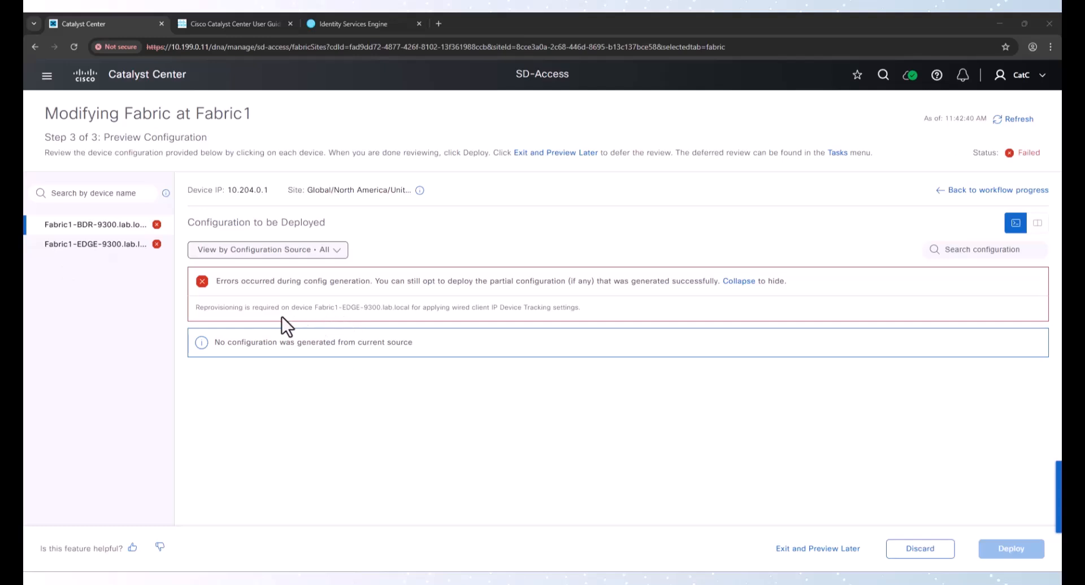
Review the configuration generation error and discard the Fabric1 modification work item
drag(211, 307, 524, 308)
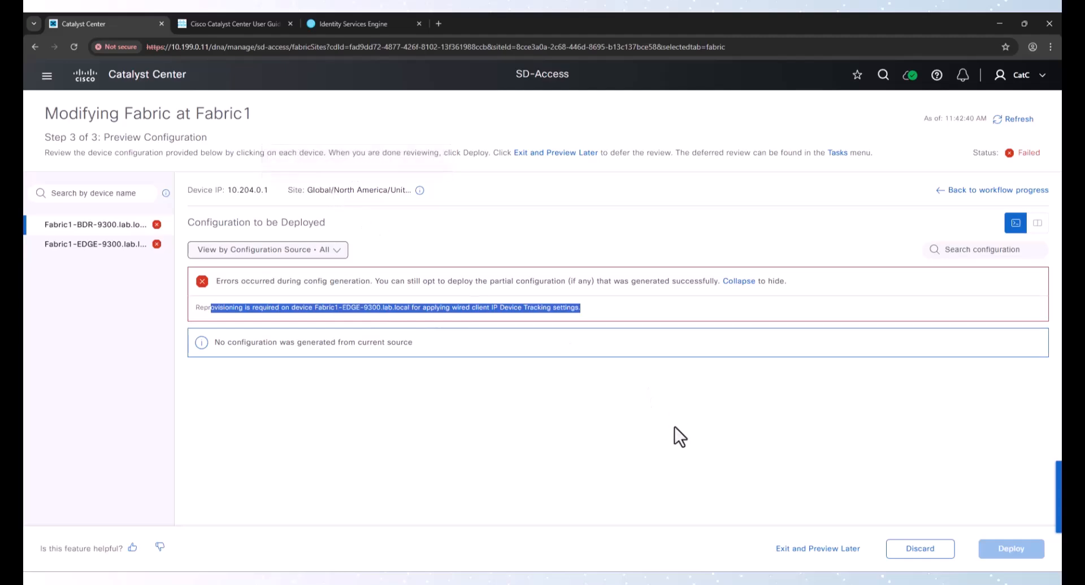
click(930, 551)
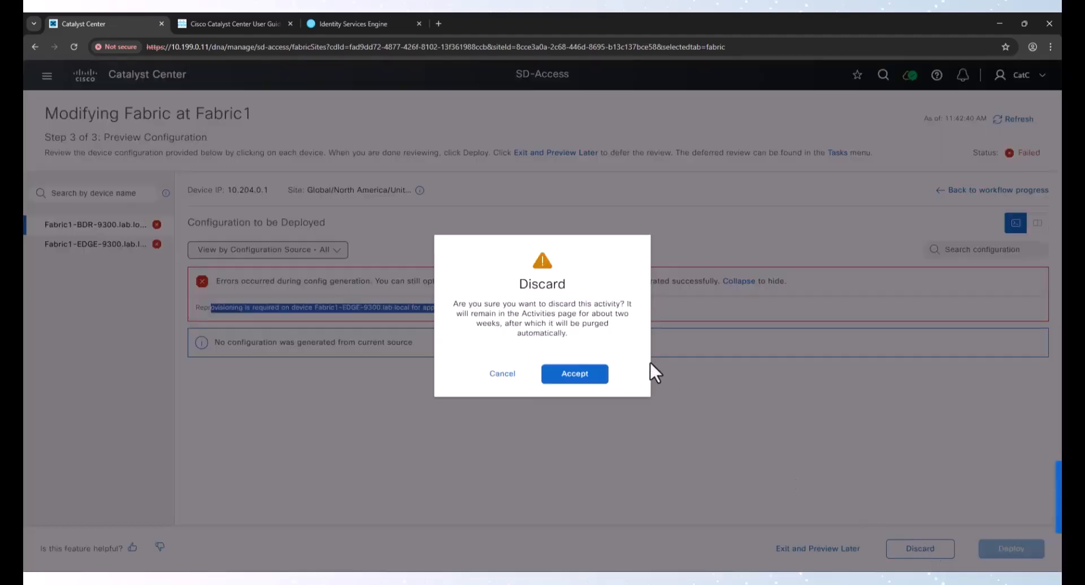
click(591, 376)
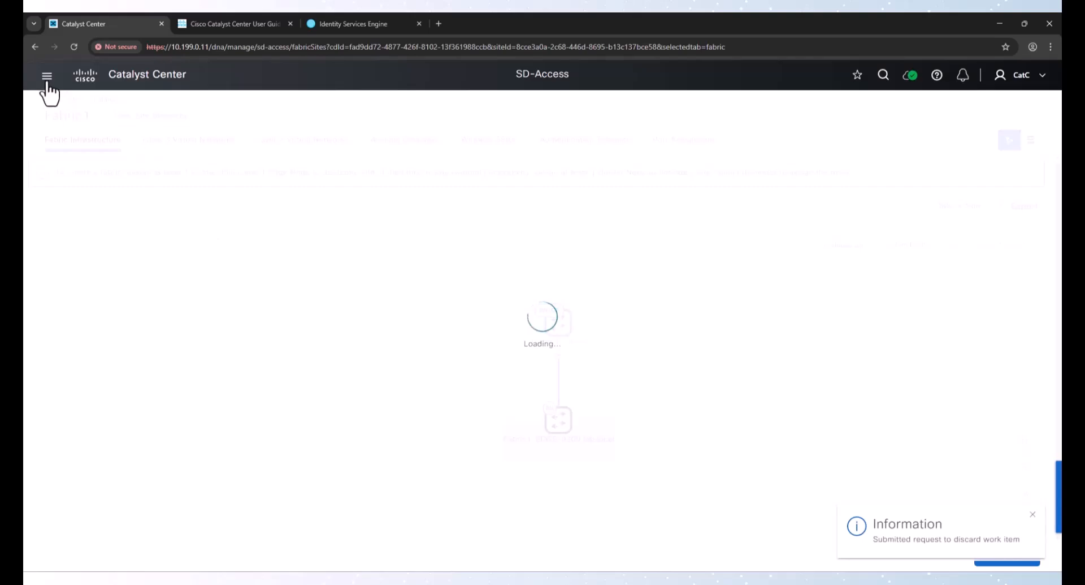
Open the device inventory, select all three devices, and start provisioning them
click(47, 75)
mouse_move(76, 187)
click(235, 202)
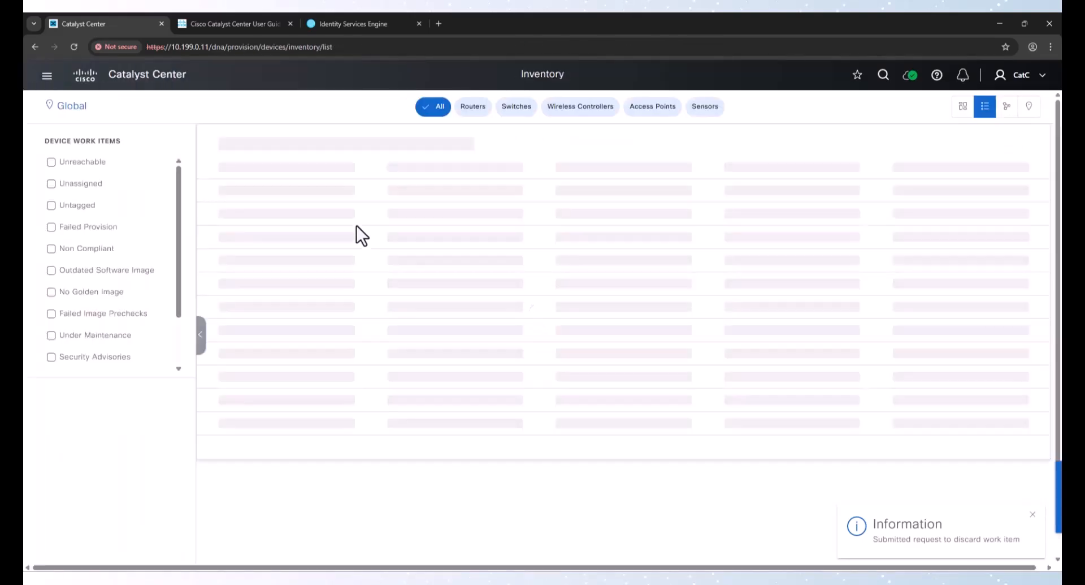
click(216, 210)
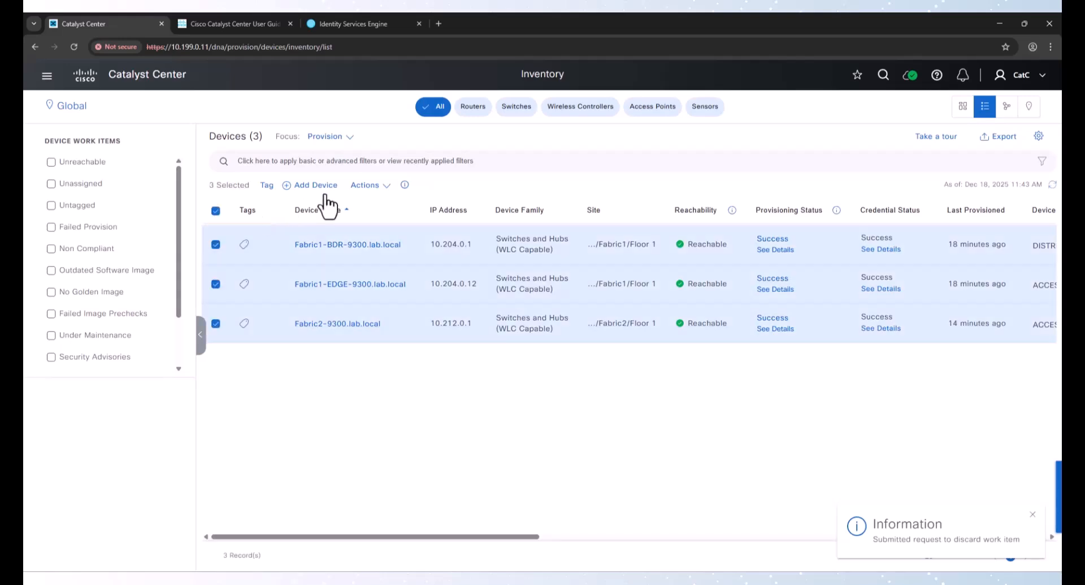
click(366, 185)
mouse_move(429, 259)
click(498, 288)
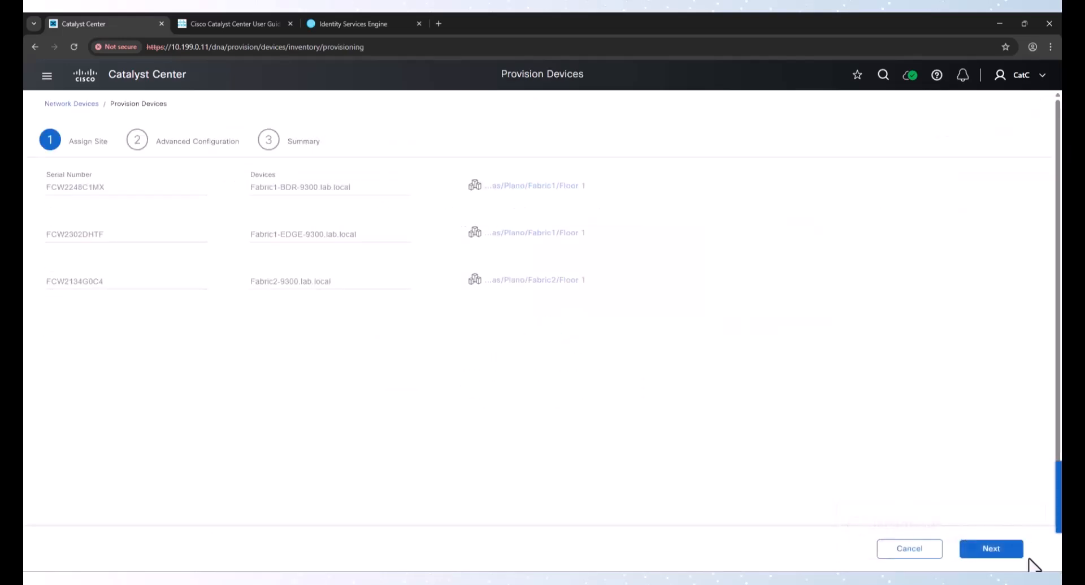
Step through the provisioning wizard with Preview and Deploy and submit the Provision Device task to run now
click(992, 548)
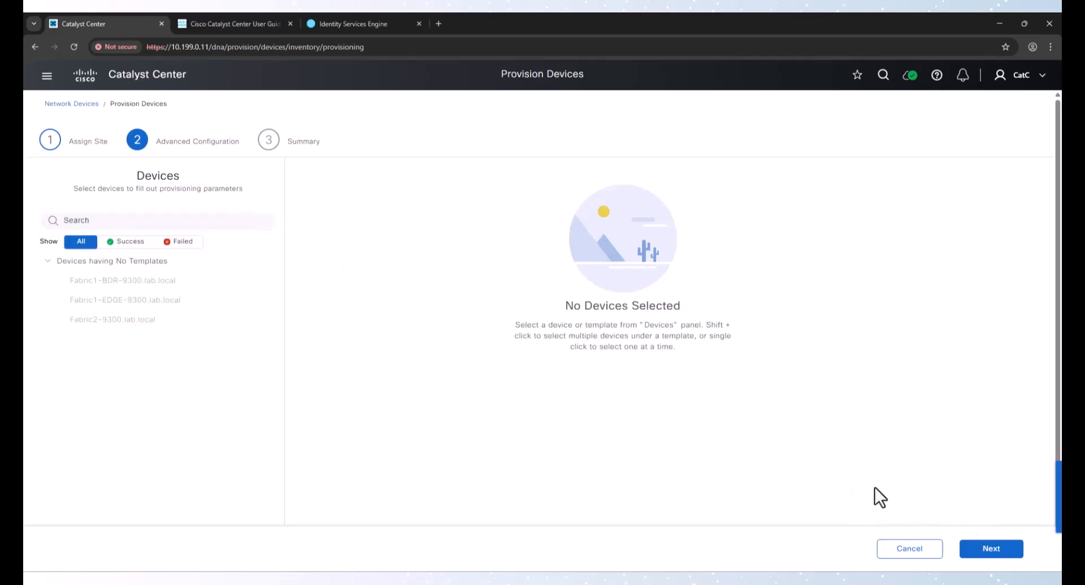
click(983, 548)
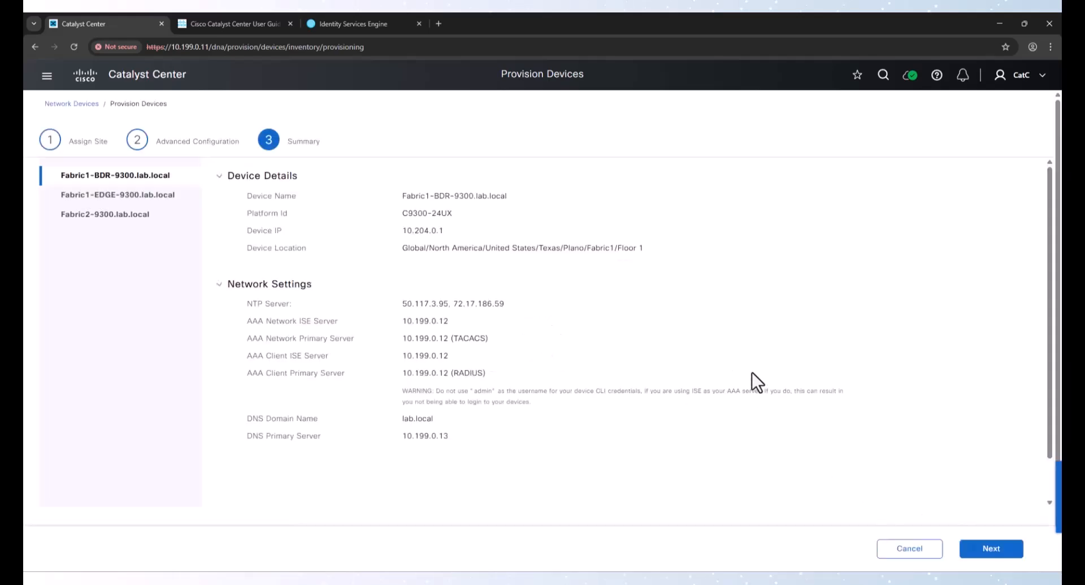
click(972, 536)
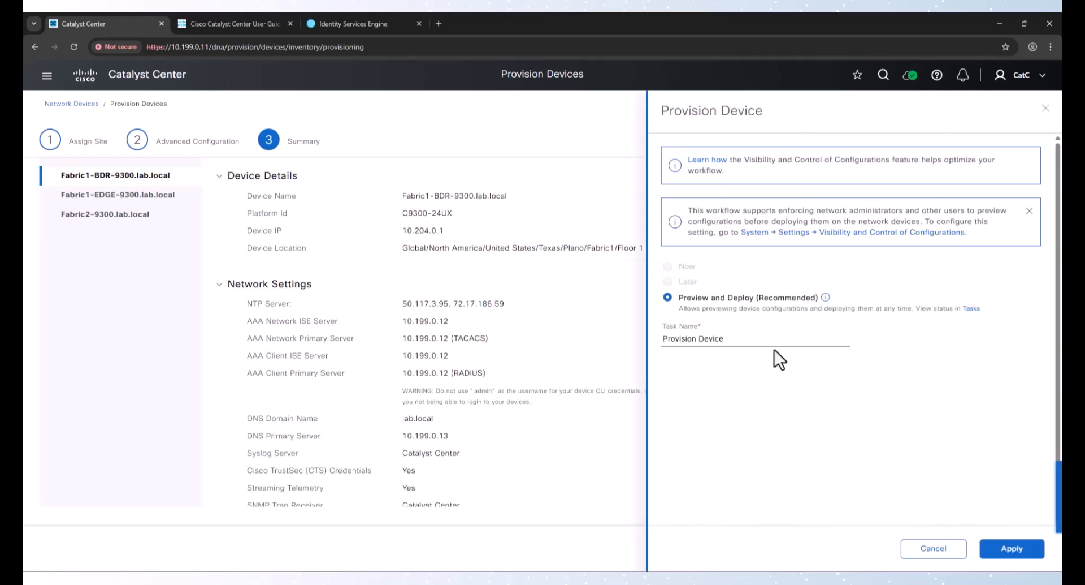
click(1021, 549)
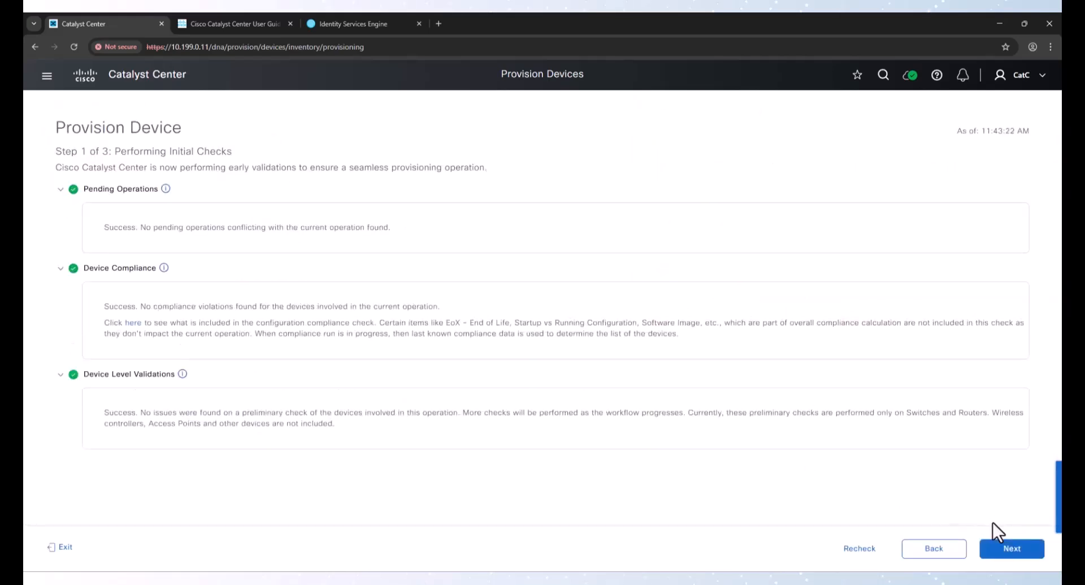
click(1009, 546)
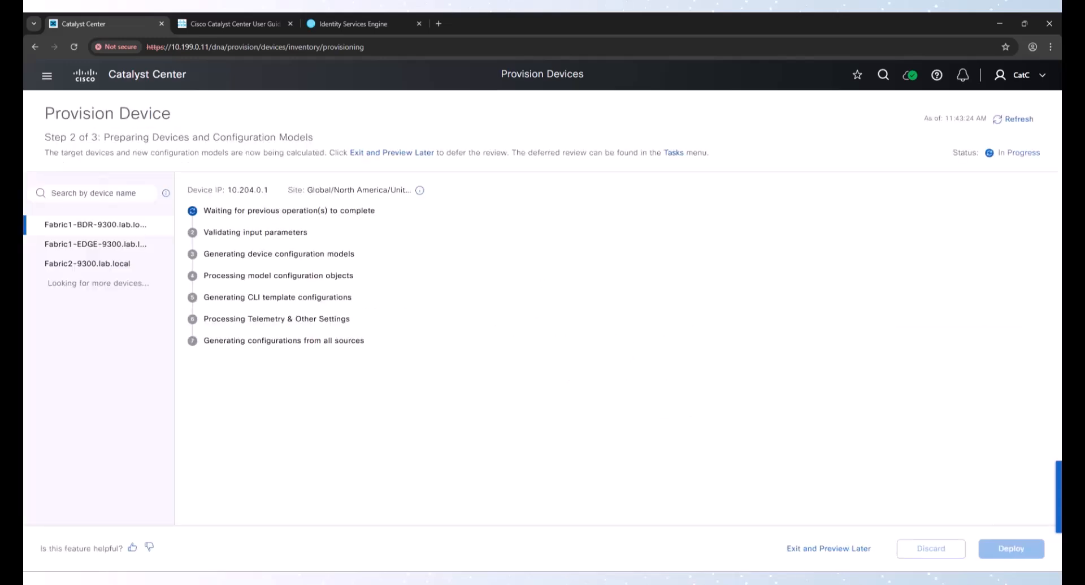
click(1013, 550)
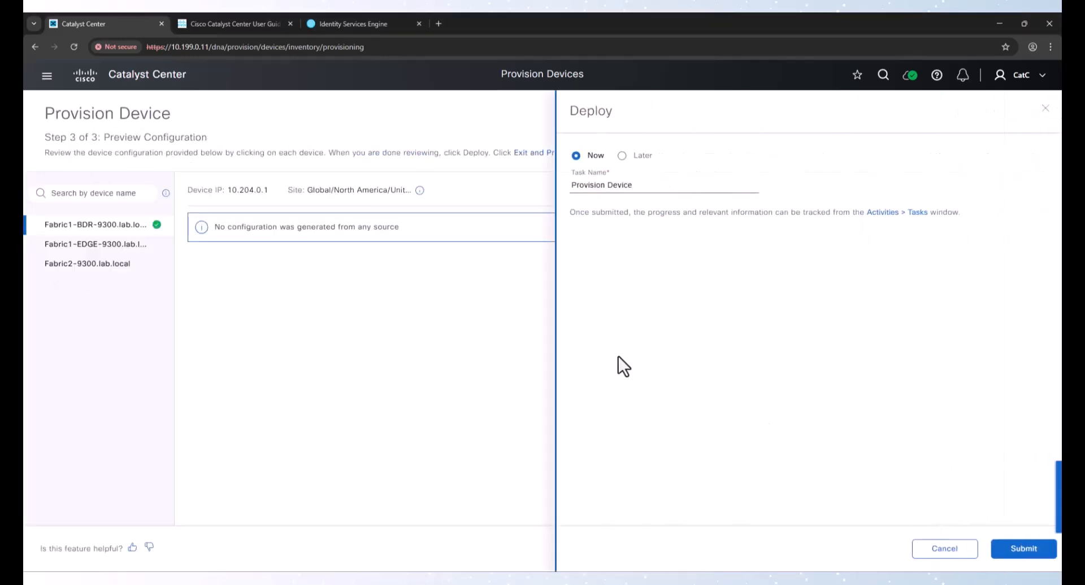
click(1018, 549)
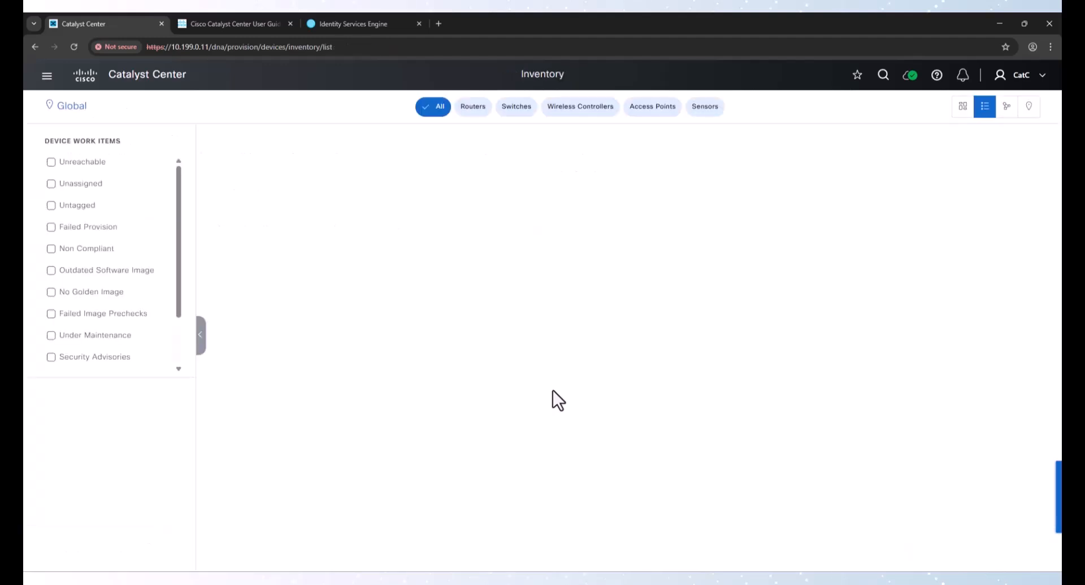
Check the provisioning task status and the TACACS Live Logs in Identity Services Engine
click(943, 535)
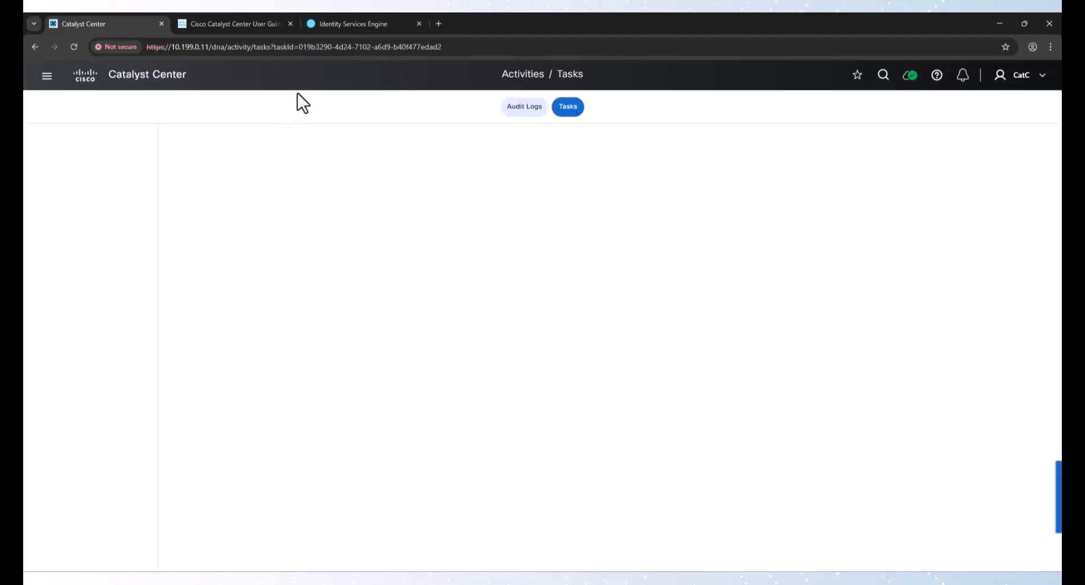
click(348, 24)
mouse_move(85, 195)
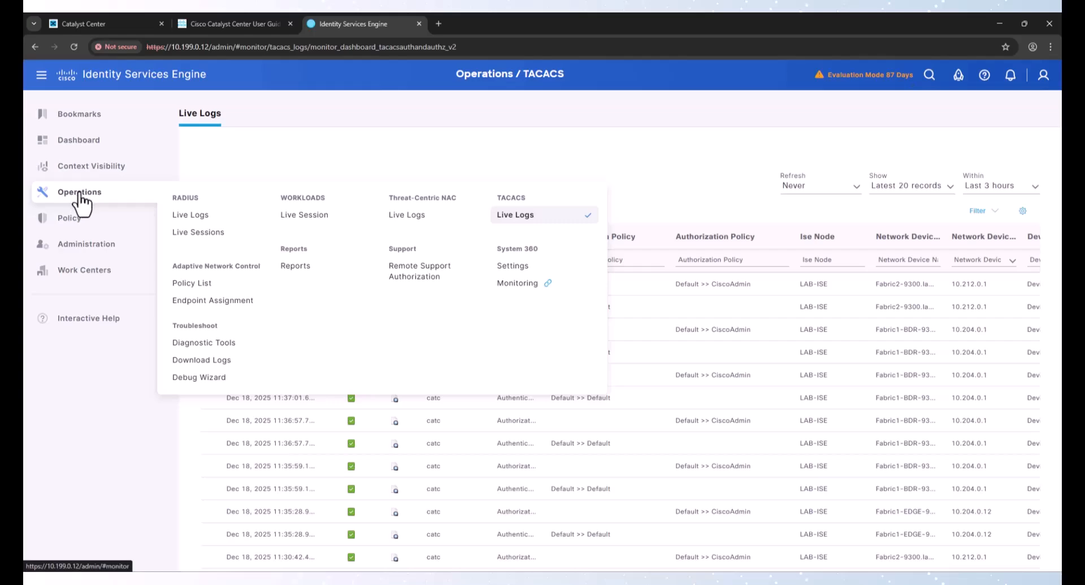
click(523, 218)
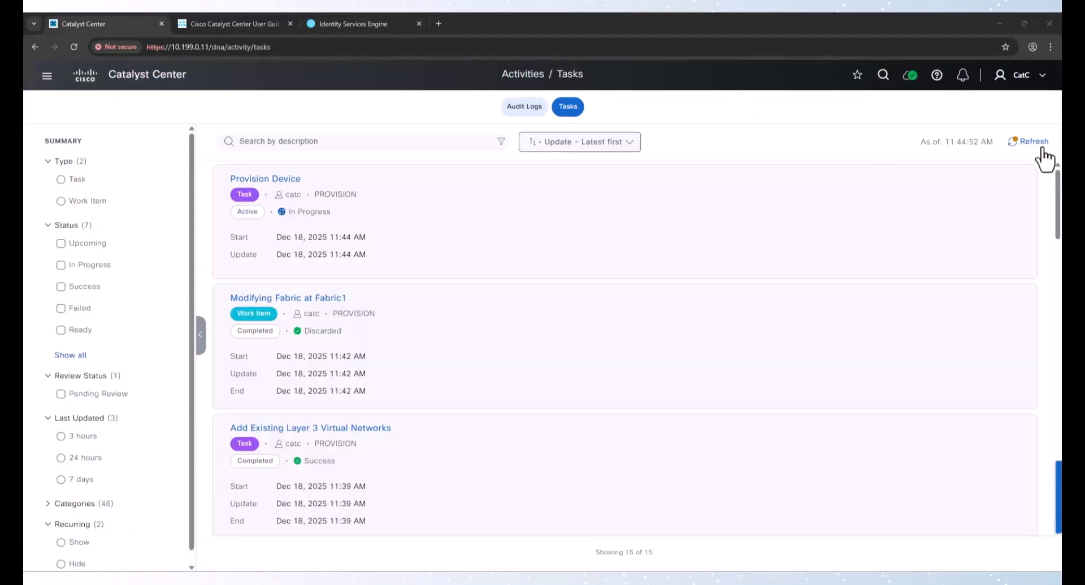
click(1029, 143)
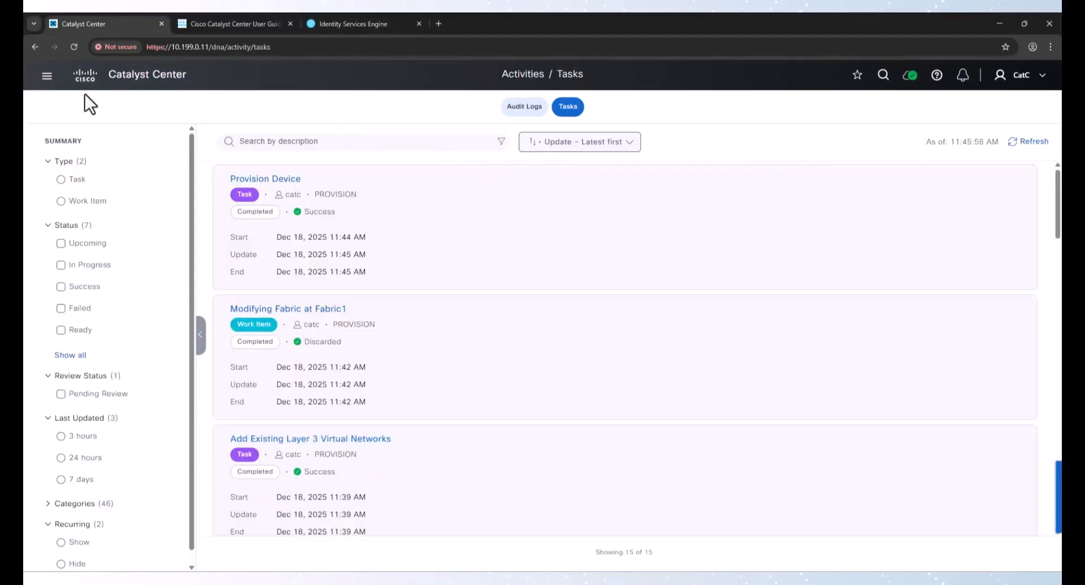
Open the Fabric1 fabric site and make Fabric1-BDR-9300 a border node with Layer 3 handoff enabled
click(47, 76)
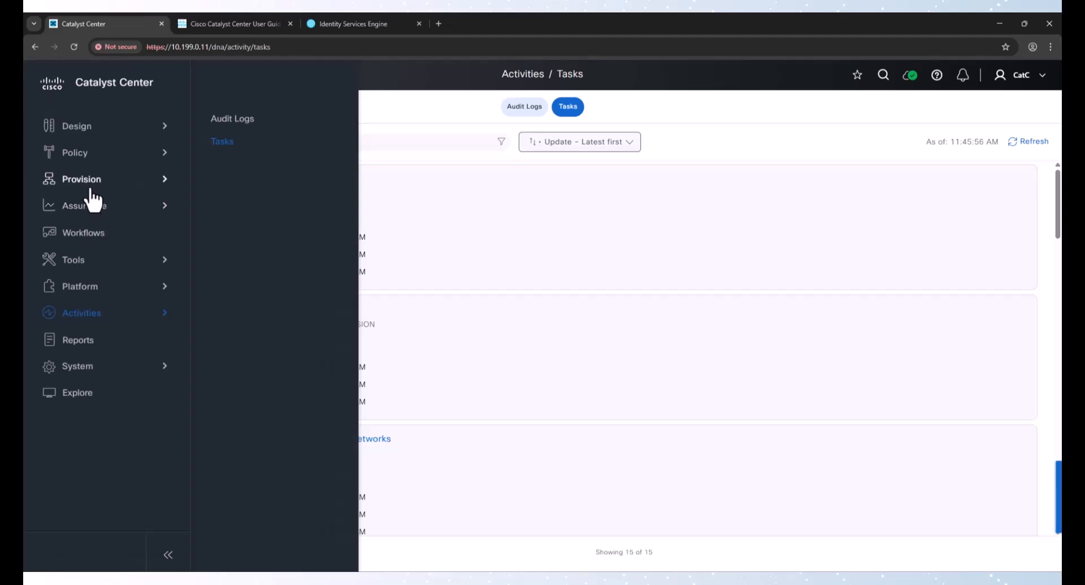
mouse_move(91, 182)
click(271, 243)
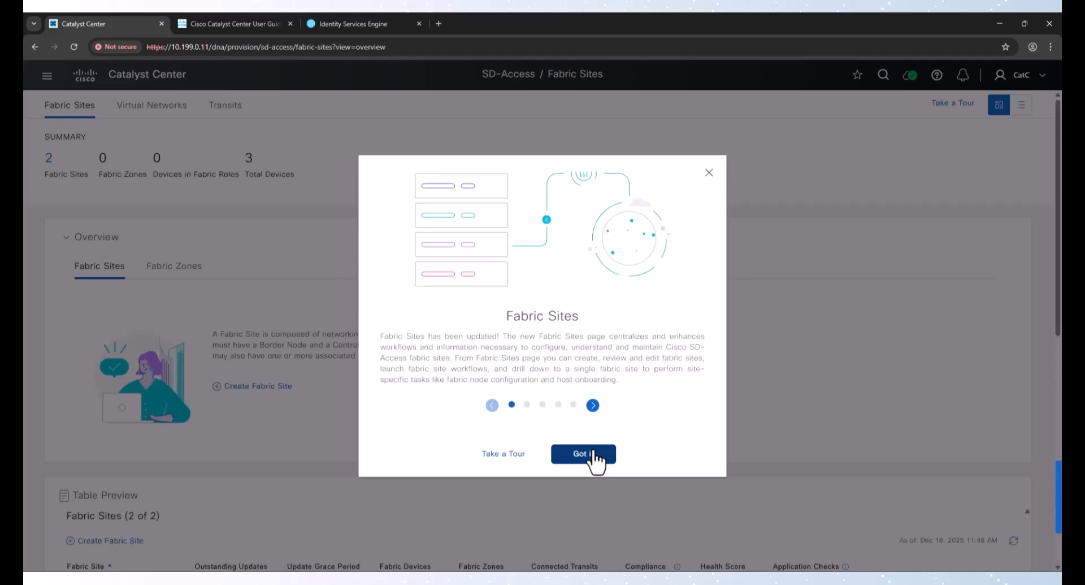
click(583, 454)
scroll(365, 390, down, 6)
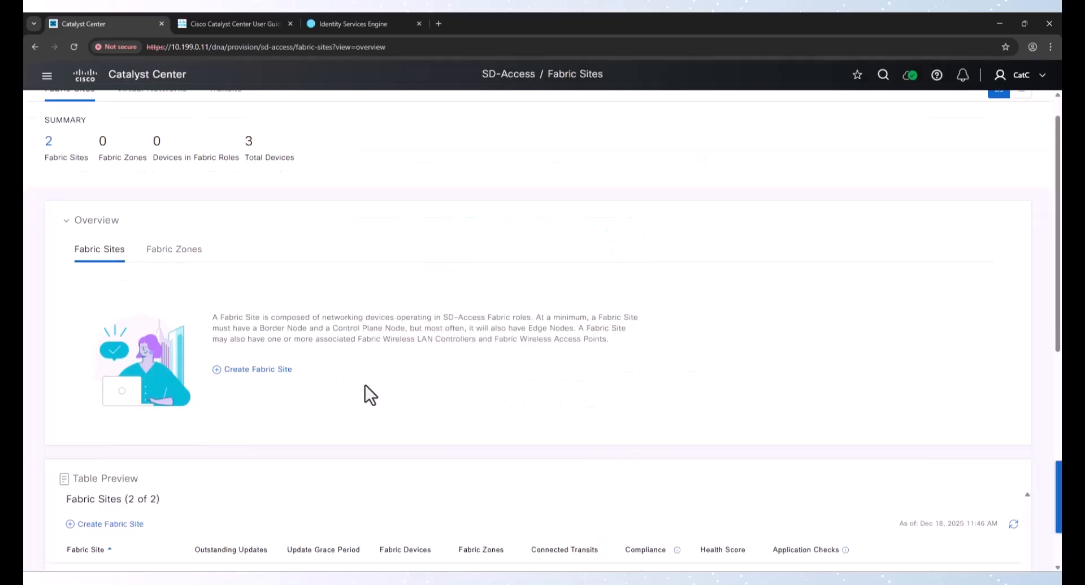
click(83, 270)
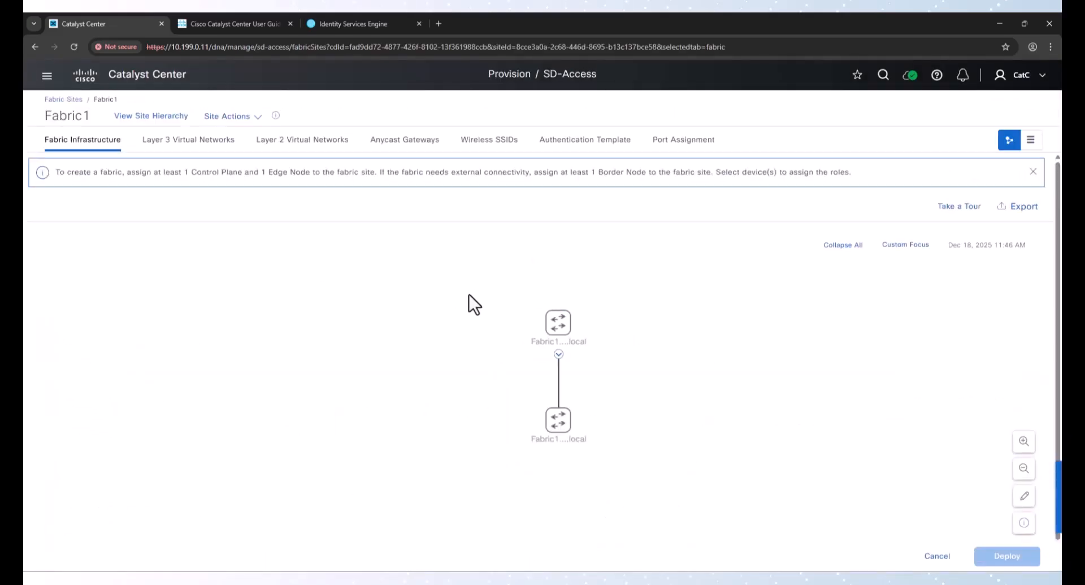
click(558, 323)
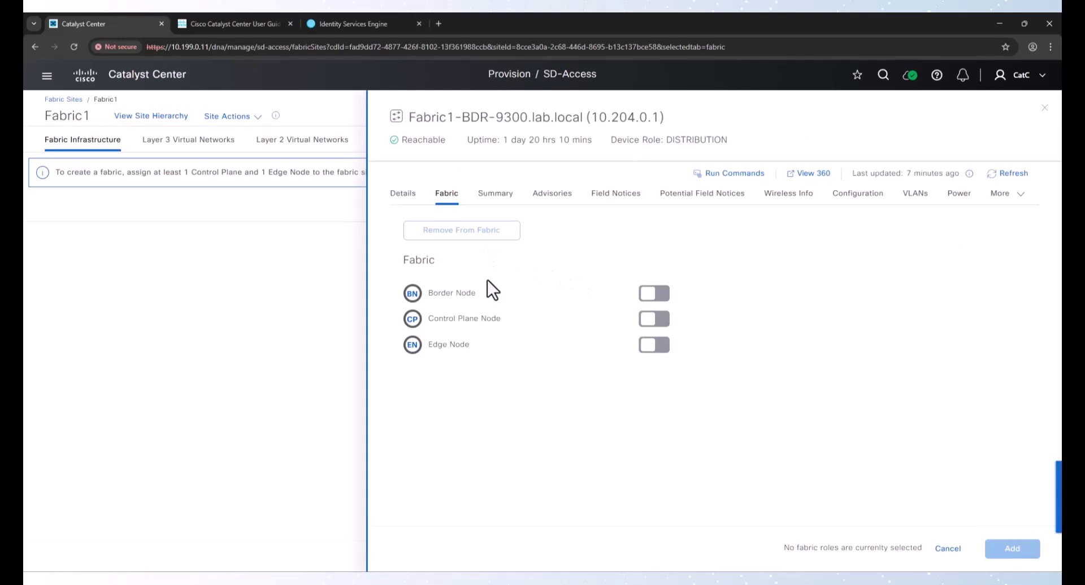
click(661, 298)
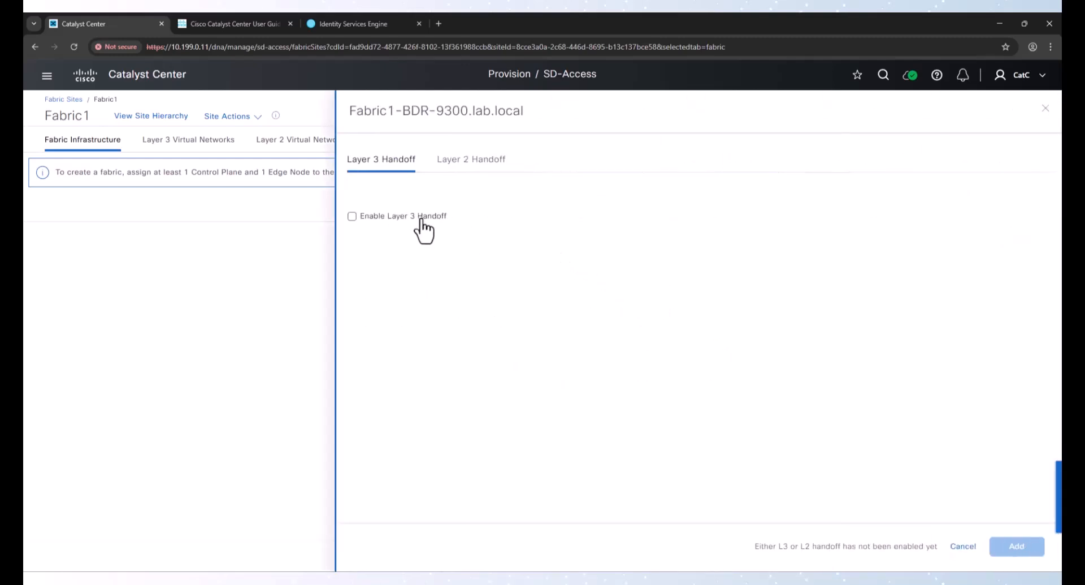
click(419, 217)
Add the FusionTransit IP transit and select the Fabric1-Transit (10.204.1.0/24) IP pool
click(398, 382)
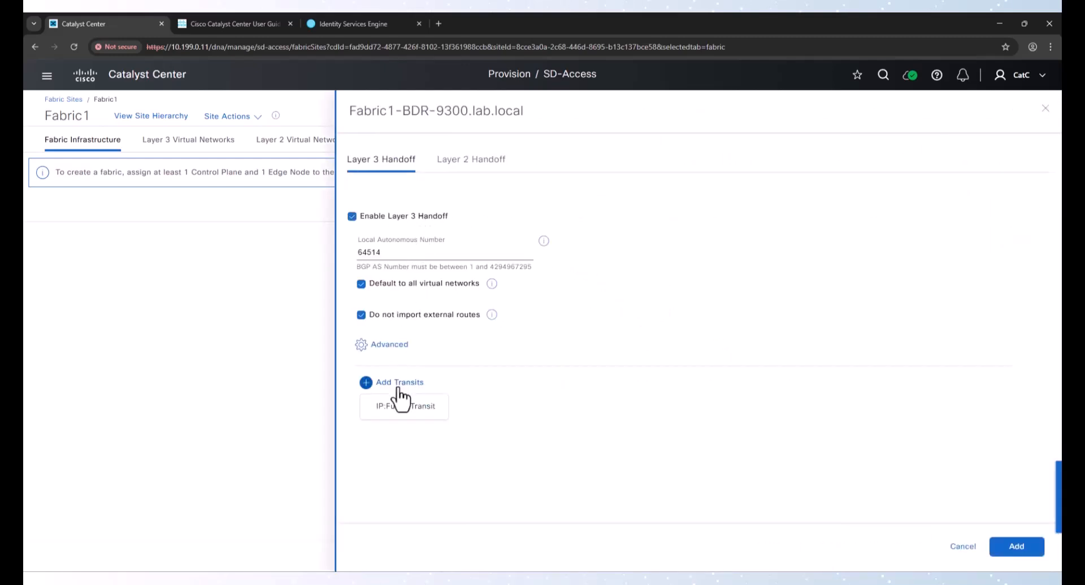
click(404, 406)
click(407, 390)
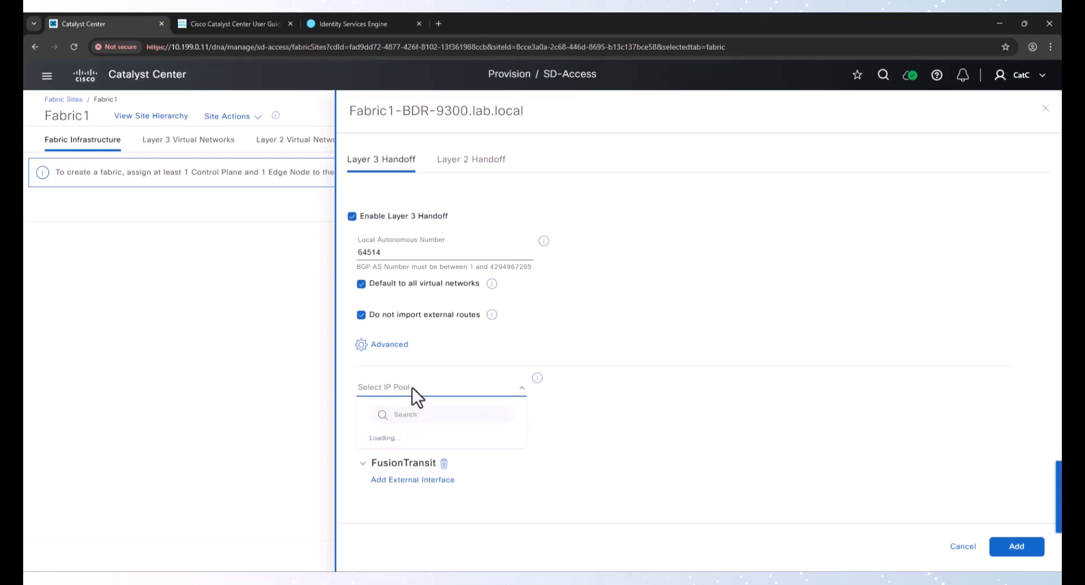
scroll(430, 477, down, 2)
click(433, 494)
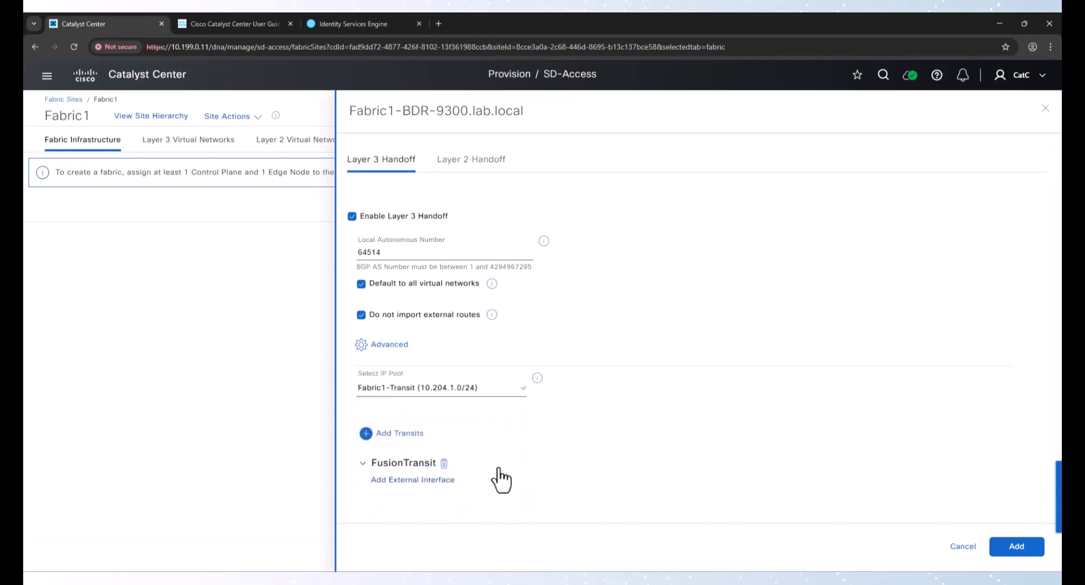
Add external interface TenGigabitEthernet1/0/1 with Layer 3 handoff enabled for the Corp and INFRA_VN virtual networks
click(423, 487)
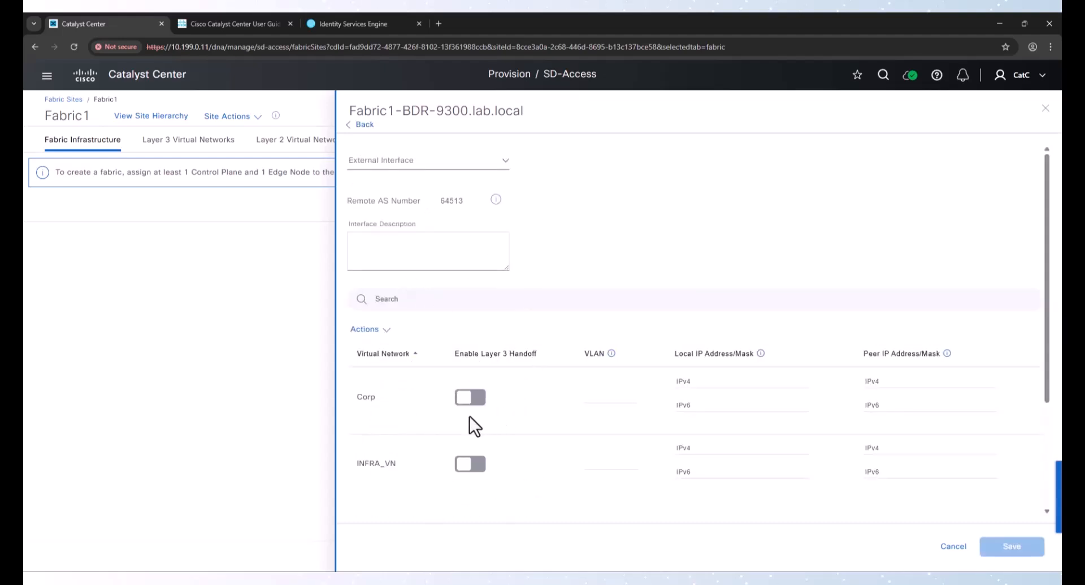
click(472, 397)
click(475, 464)
click(419, 162)
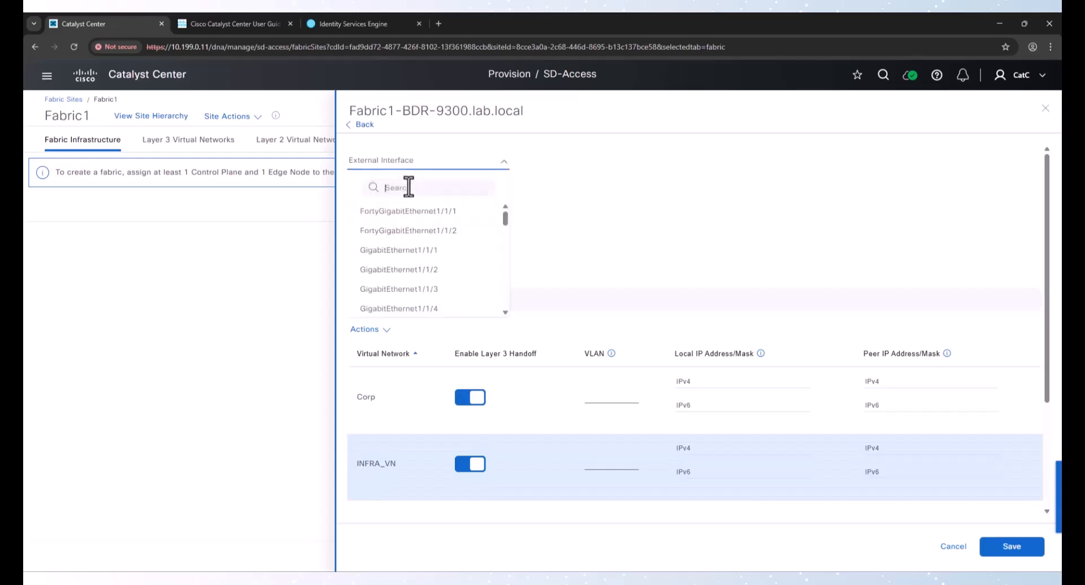
text(ten)
click(433, 212)
Set VLAN 3001 for Corp and 3002 for INFRA_VN, save the interface, and add the border handoff
click(608, 403)
text(3)
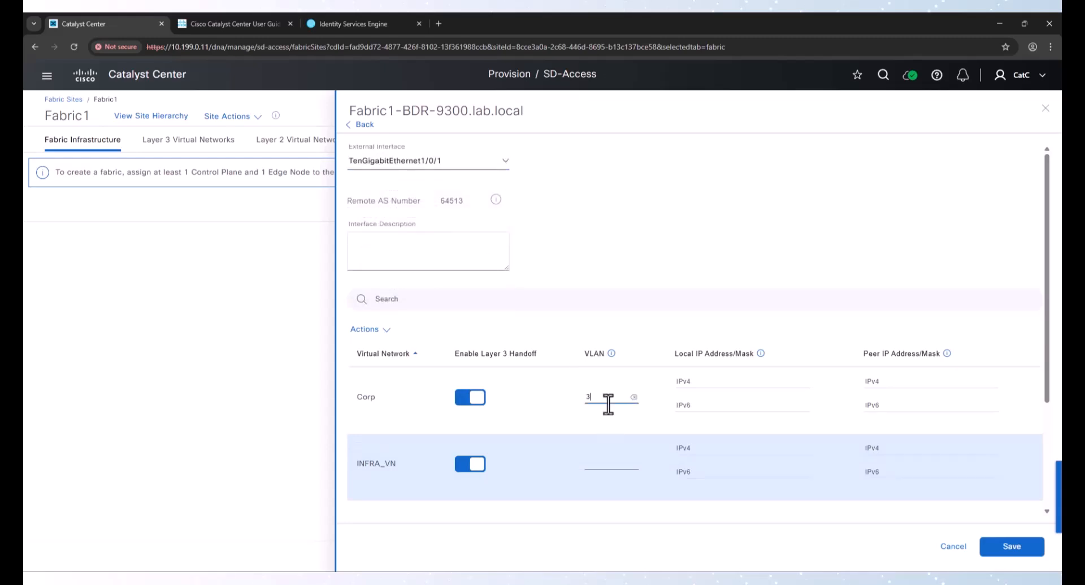
key(Tab)
key(Tab)
key(Tab)
key(Tab)
key(Tab)
key(Tab)
text(30)
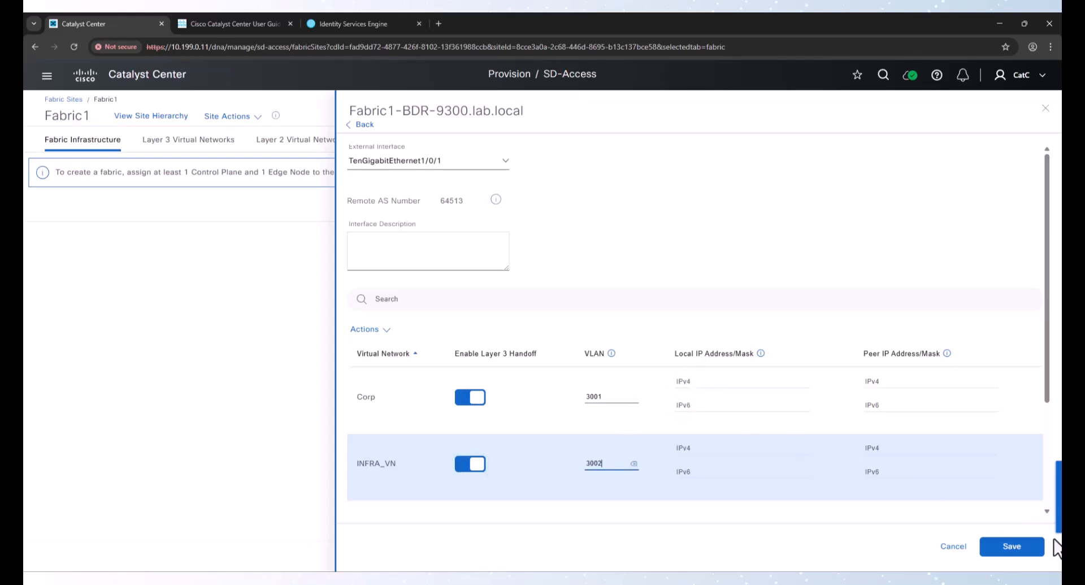
click(1026, 548)
scroll(890, 493, down, 3)
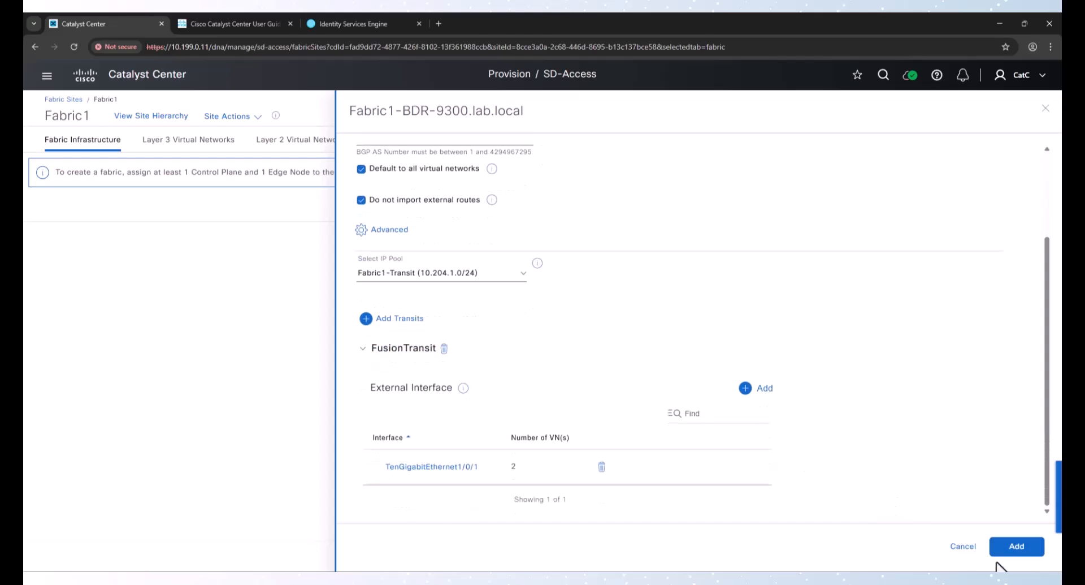
click(1009, 547)
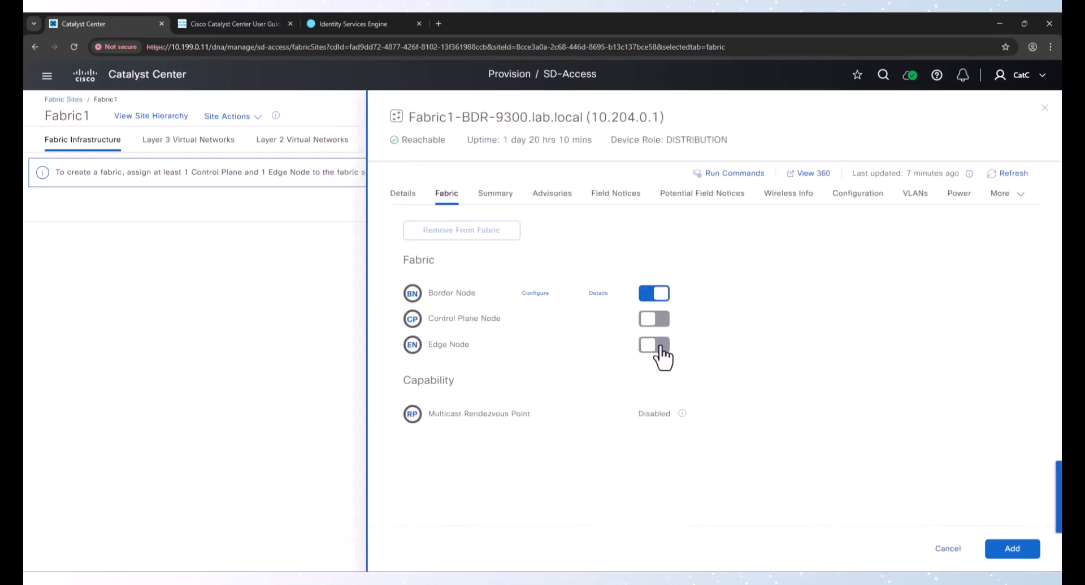
Enable the Control Plane Node role on the border device with LISP Pub/Sub and add the roles
click(656, 319)
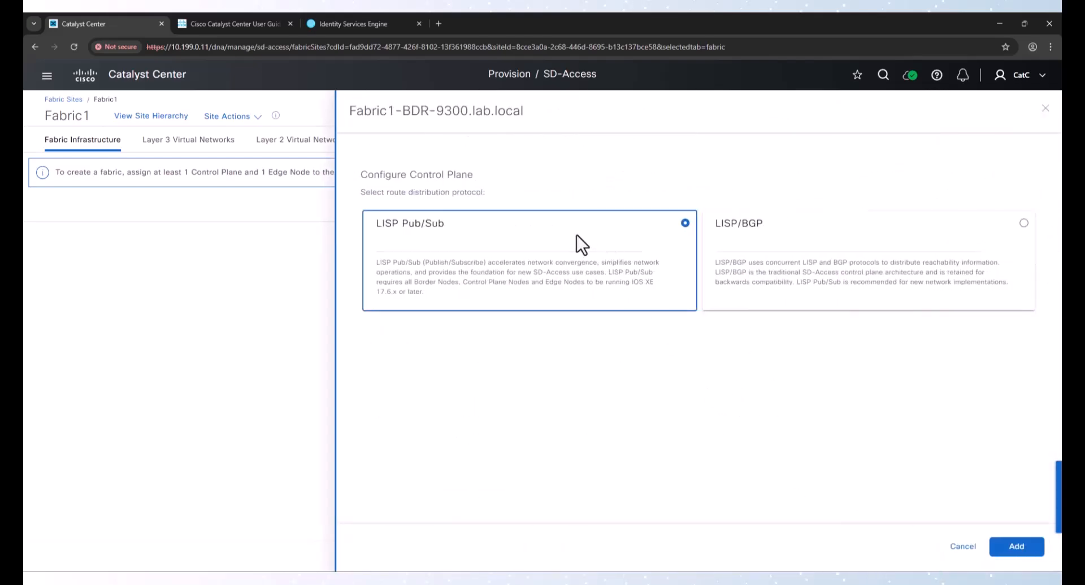
click(1017, 546)
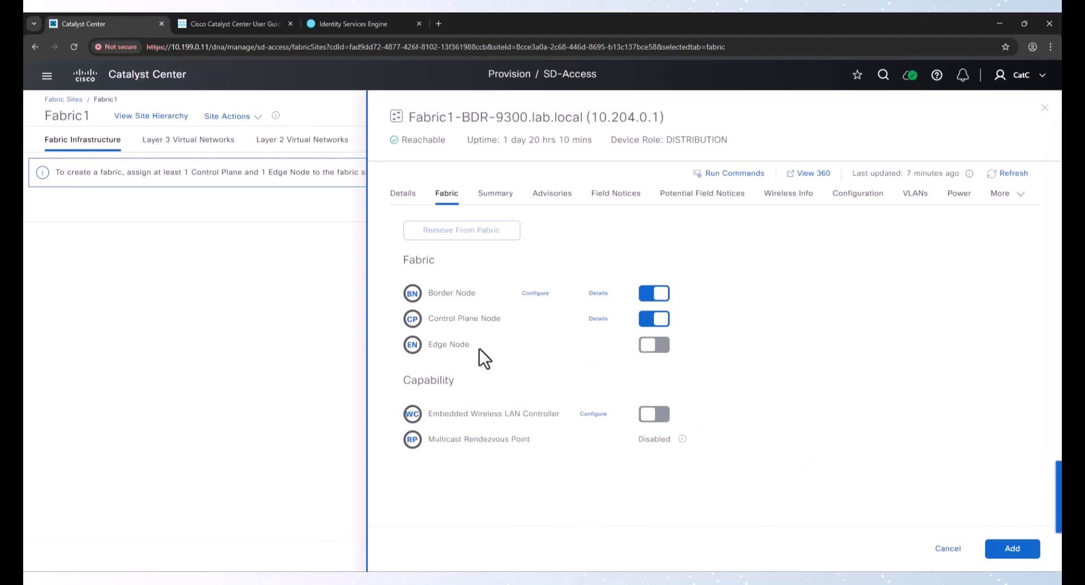
drag(433, 346, 472, 346)
click(1001, 549)
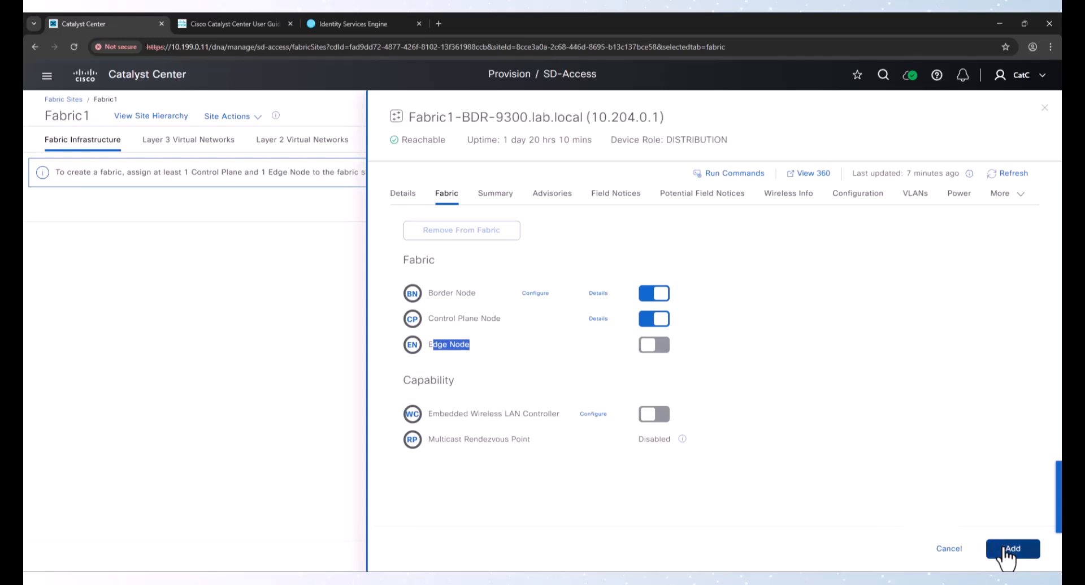
Assign the Edge Node role to Fabric1-EDGE-9300 and start deploying the fabric changes
click(559, 421)
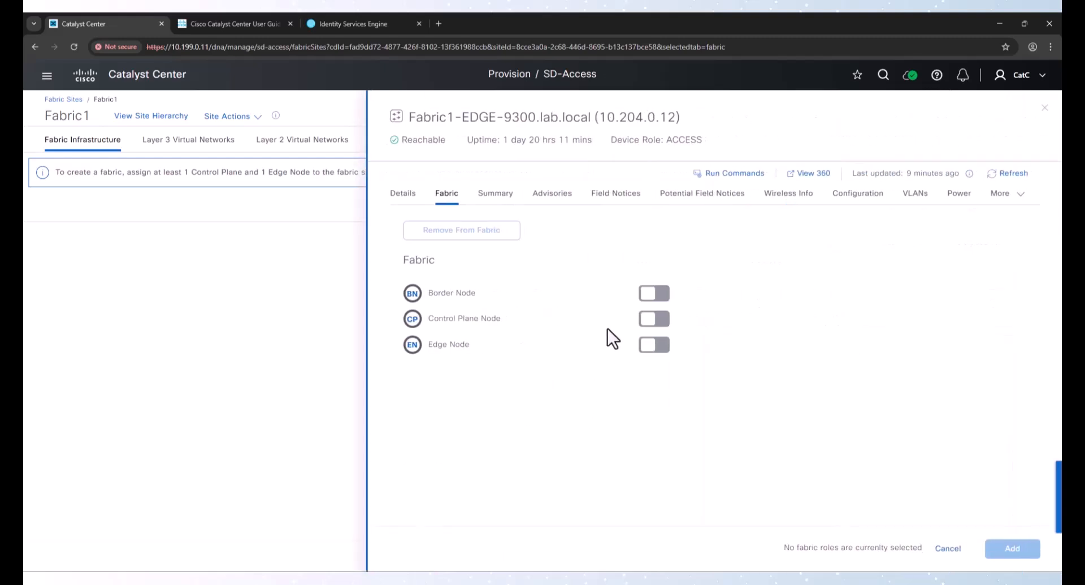
click(666, 348)
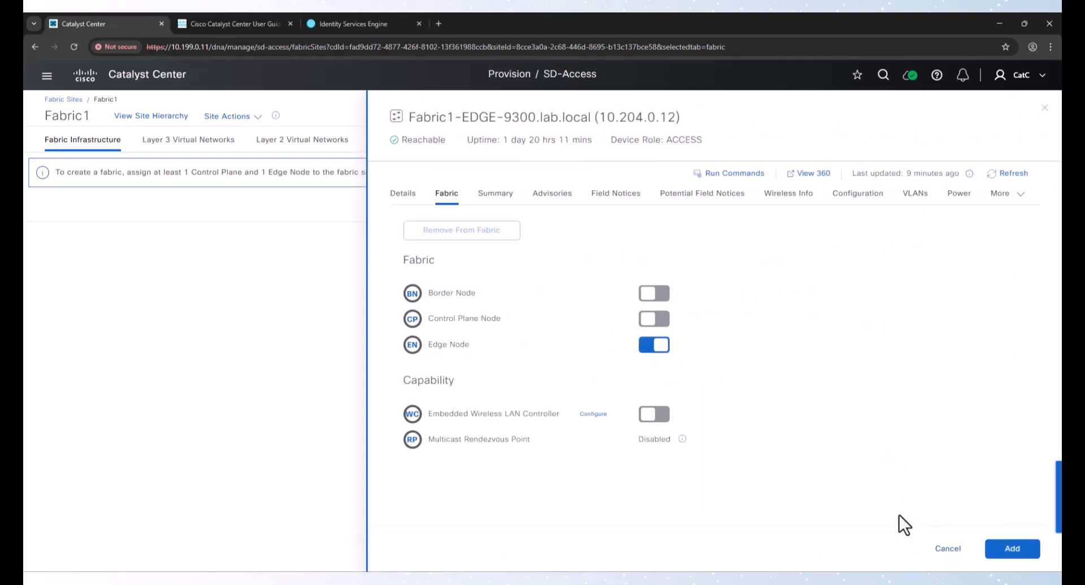
click(1007, 554)
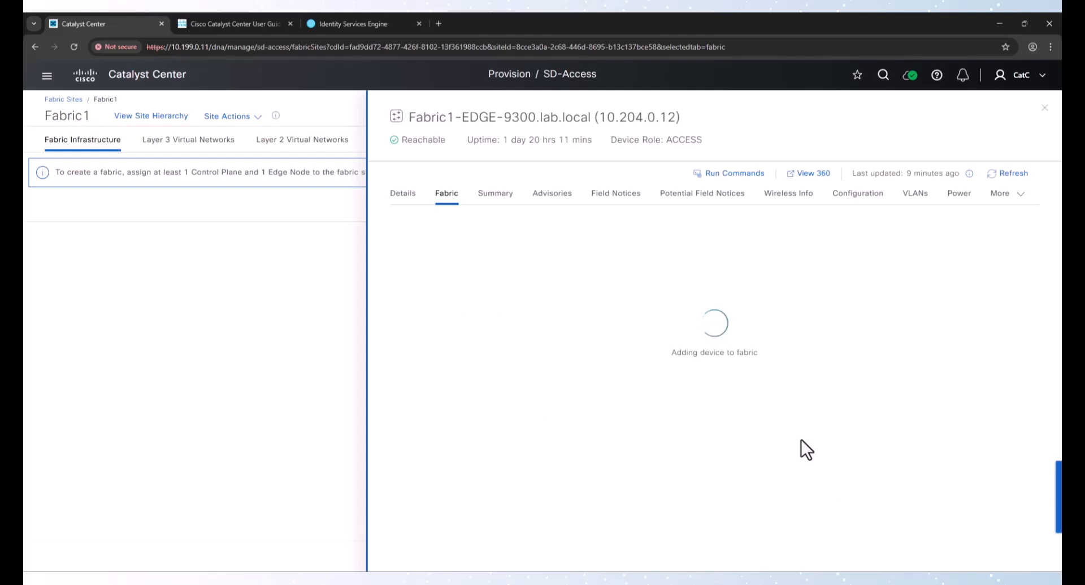
click(982, 551)
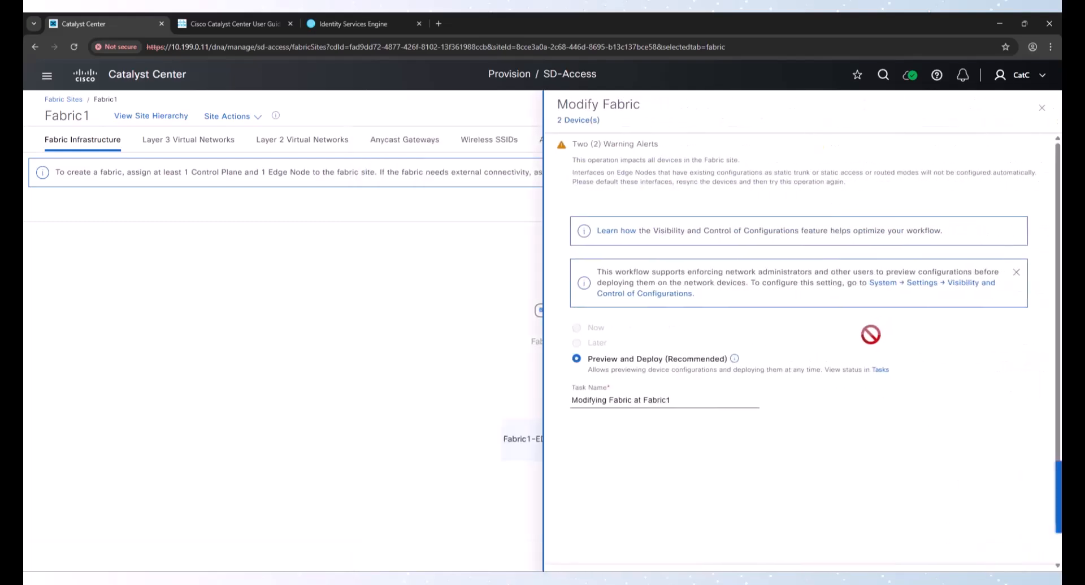
Continue the Modify Fabric workflow with Preview and Deploy through the initial checks to the configuration preview
scroll(1014, 510, down, 2)
click(1010, 550)
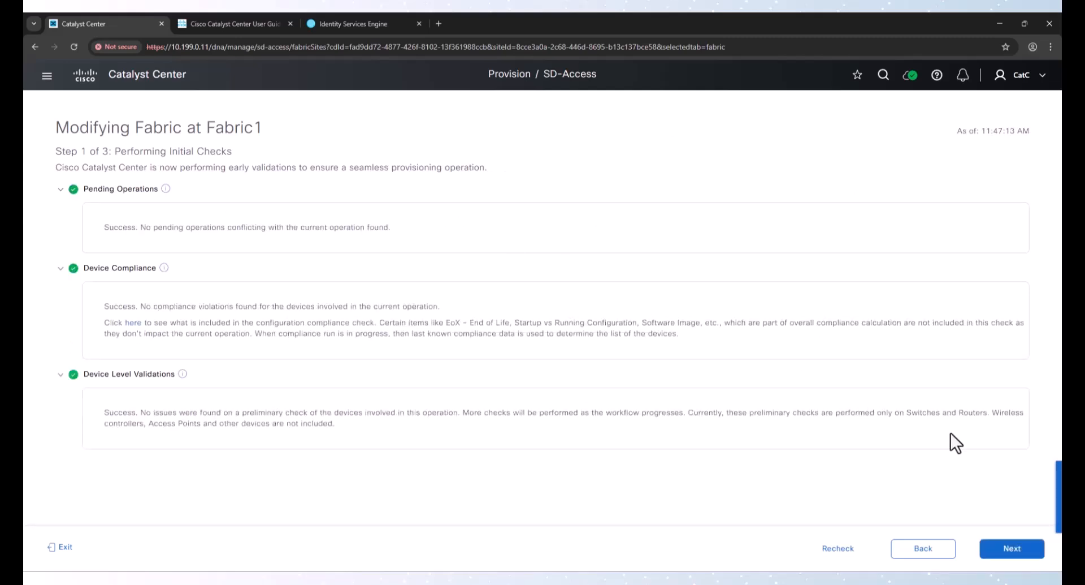
click(1012, 548)
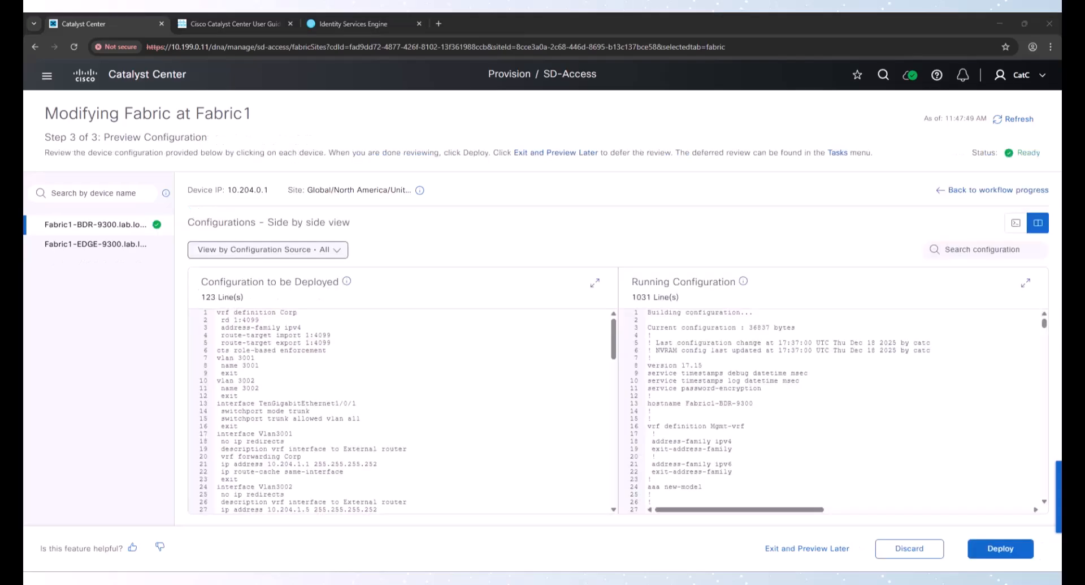
Review the configuration to be deployed on Fabric1-BDR-9300 against its running configuration
click(339, 346)
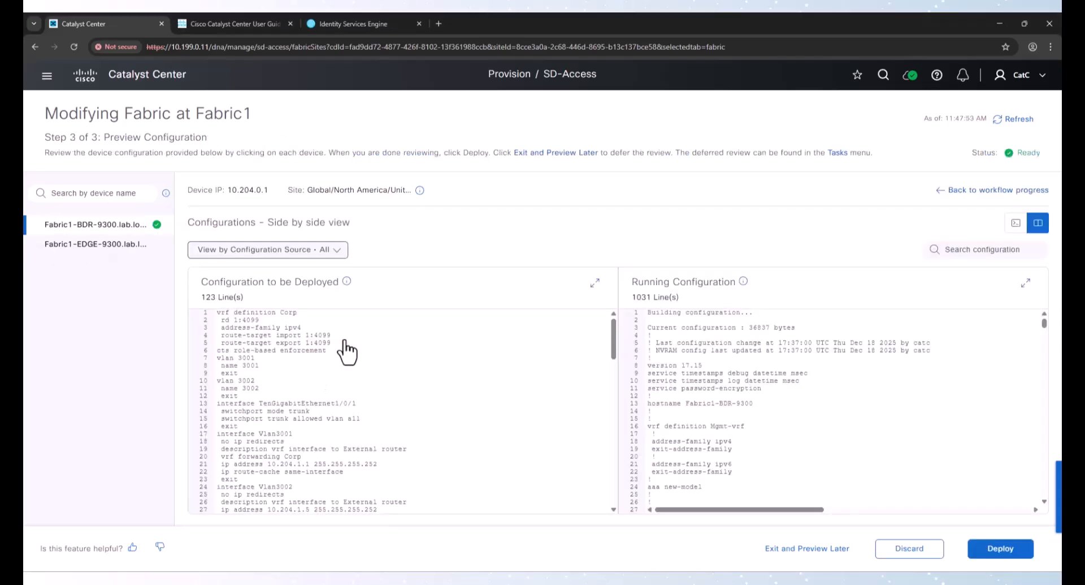
drag(247, 312, 333, 316)
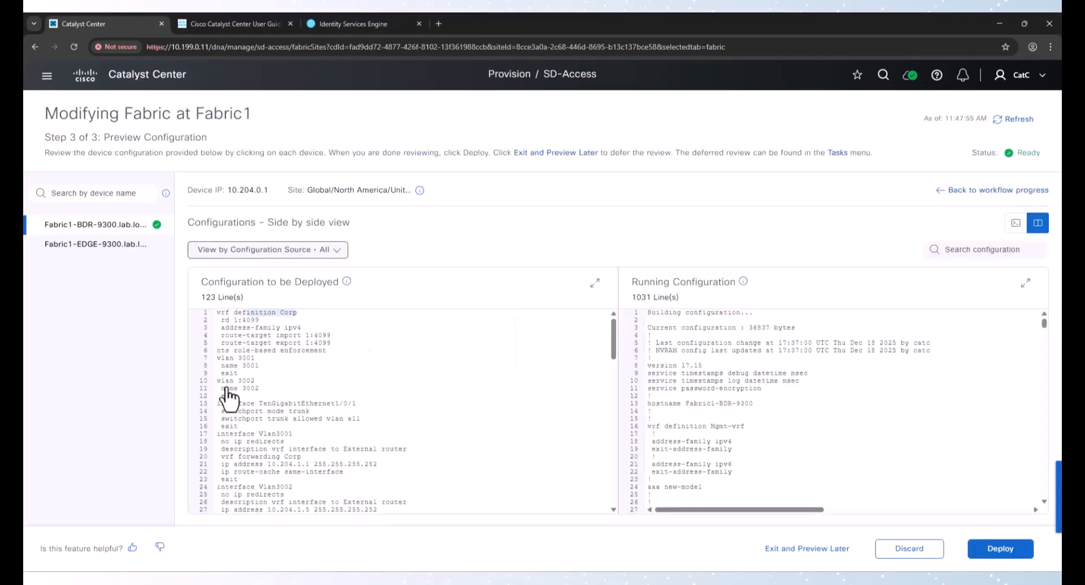
scroll(364, 376, down, 3)
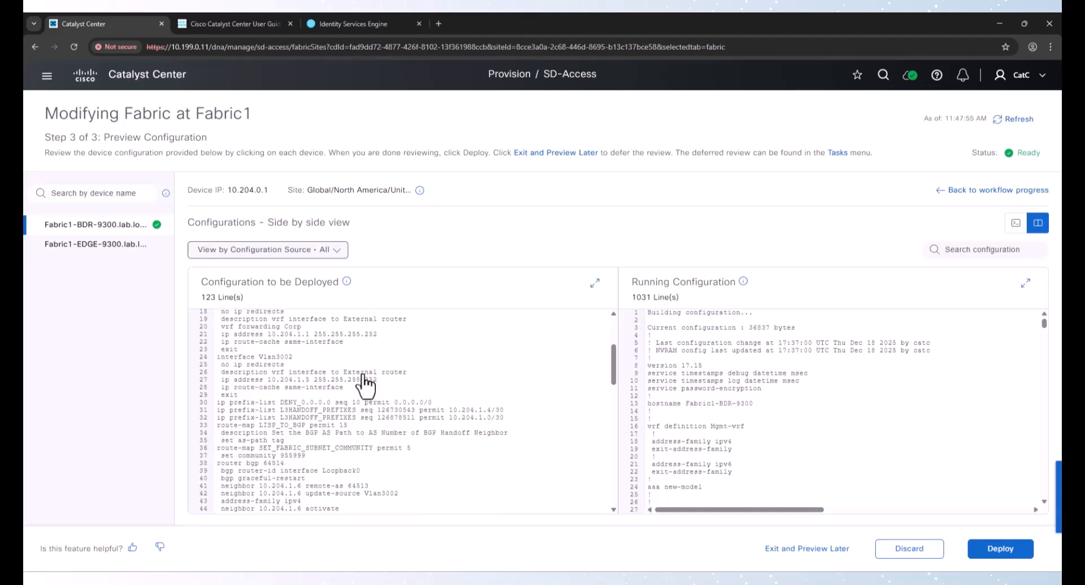
scroll(385, 382, up, 2)
click(261, 366)
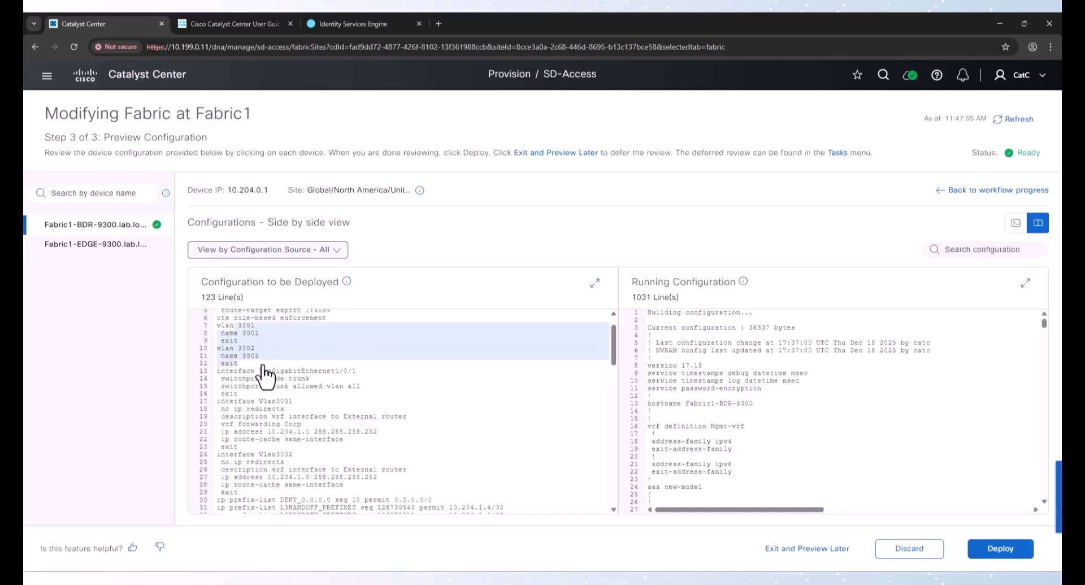
click(272, 473)
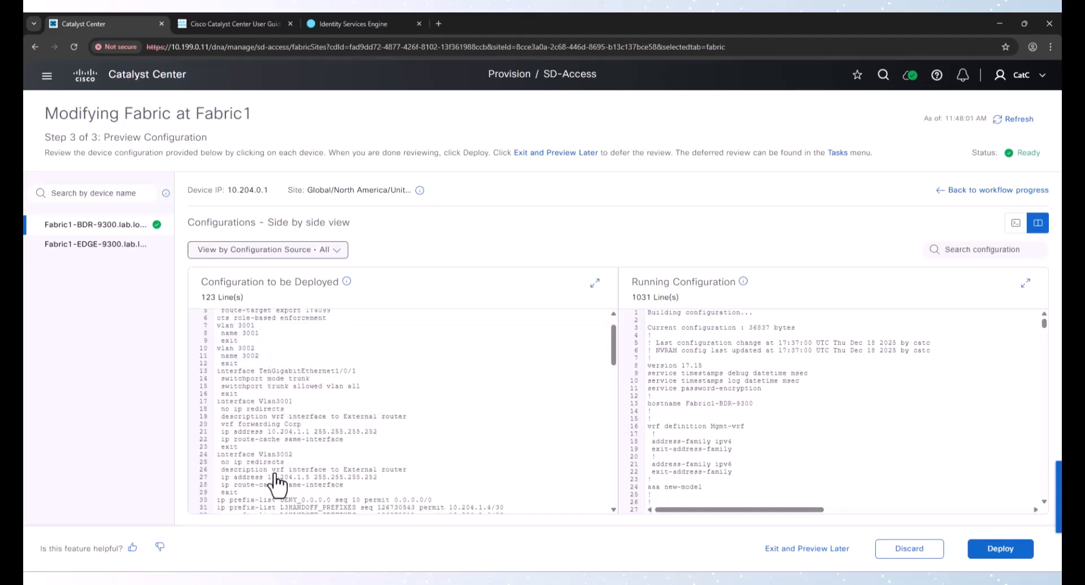
click(323, 386)
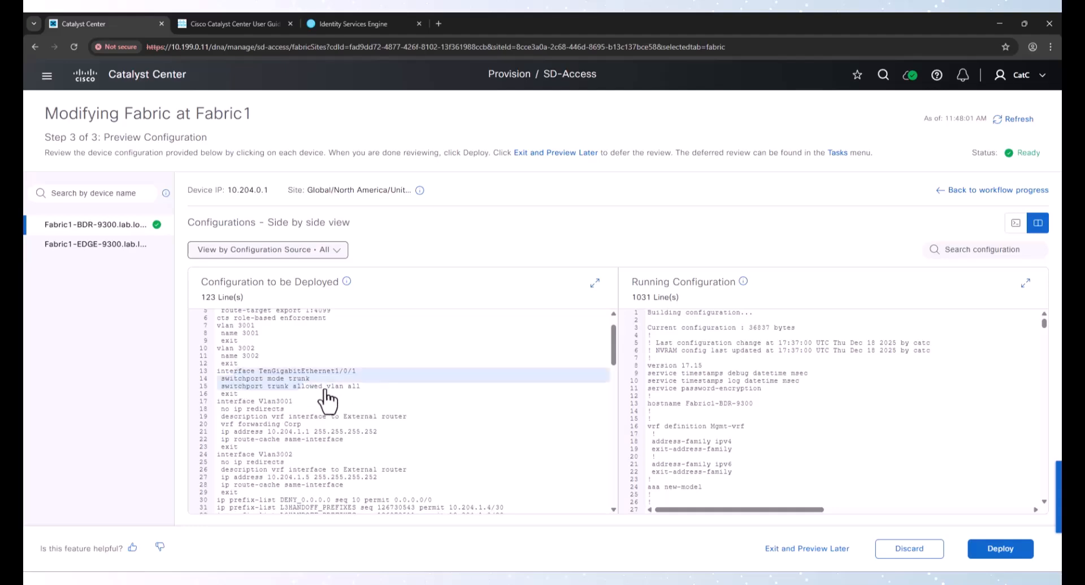
scroll(303, 447, down, 2)
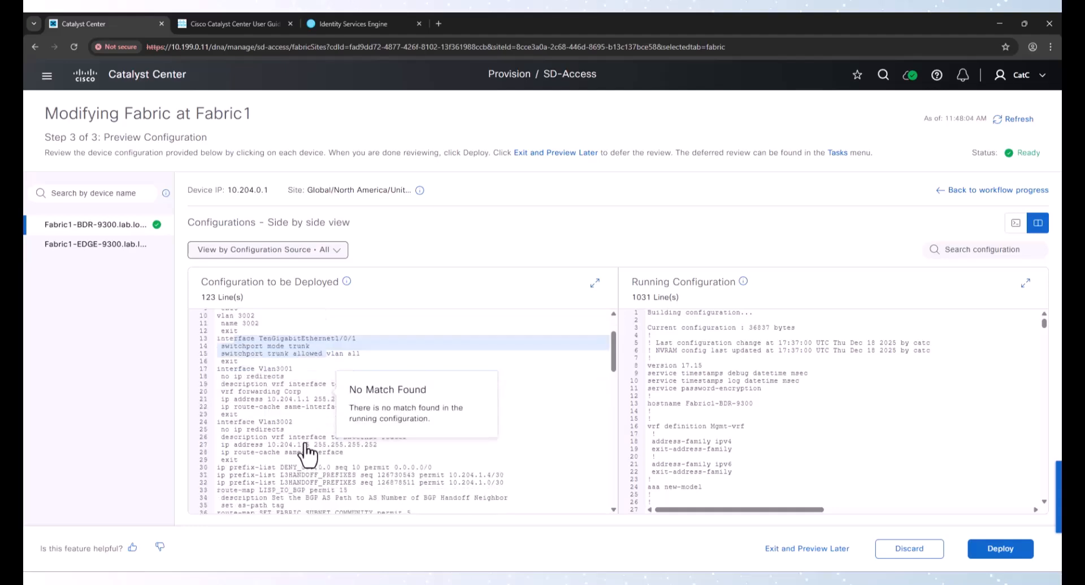
click(233, 348)
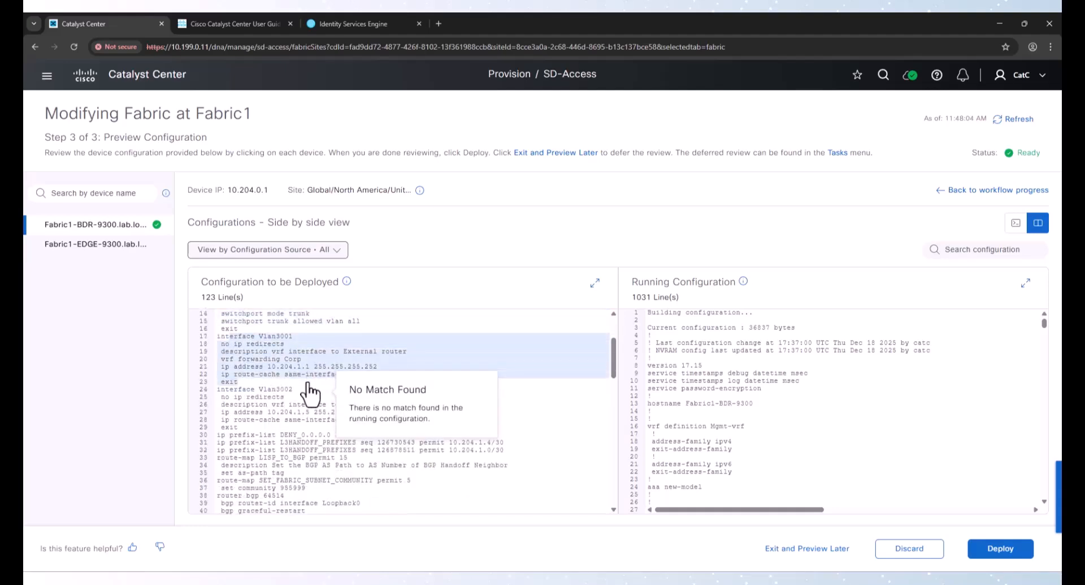
click(241, 397)
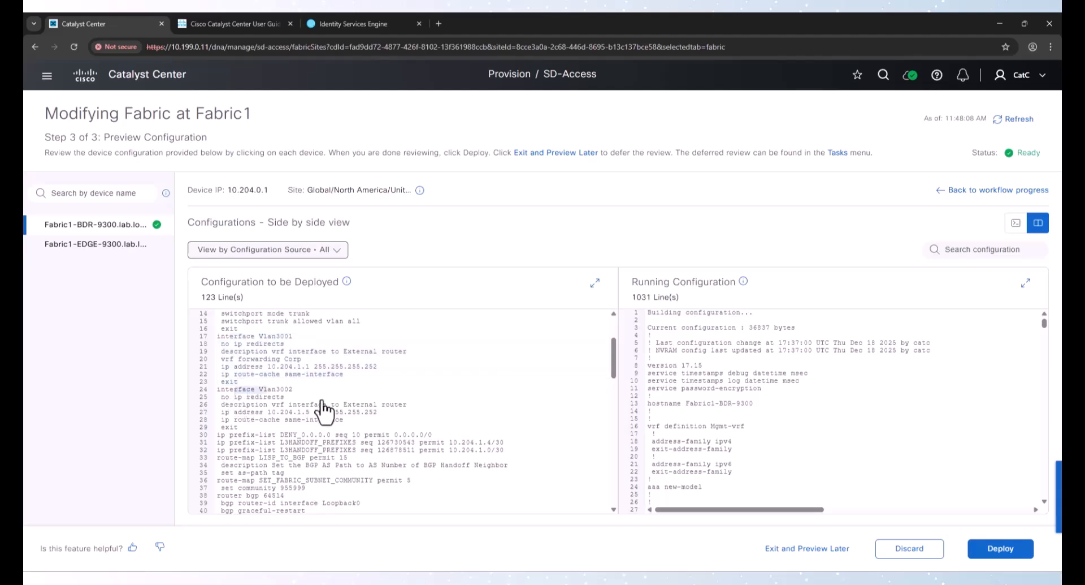
click(347, 440)
scroll(339, 438, down, 4)
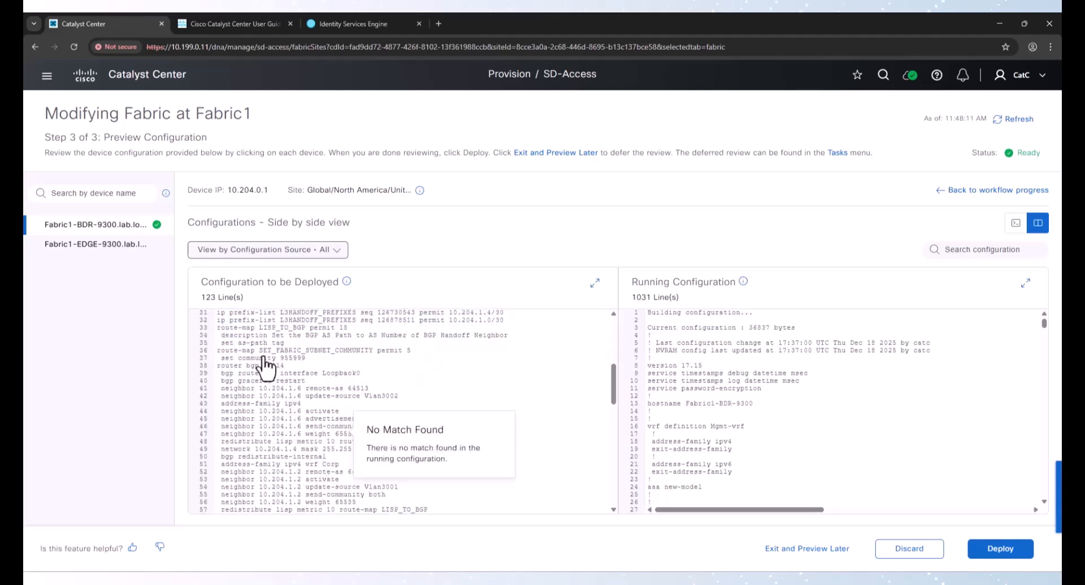
scroll(261, 390, down, 4)
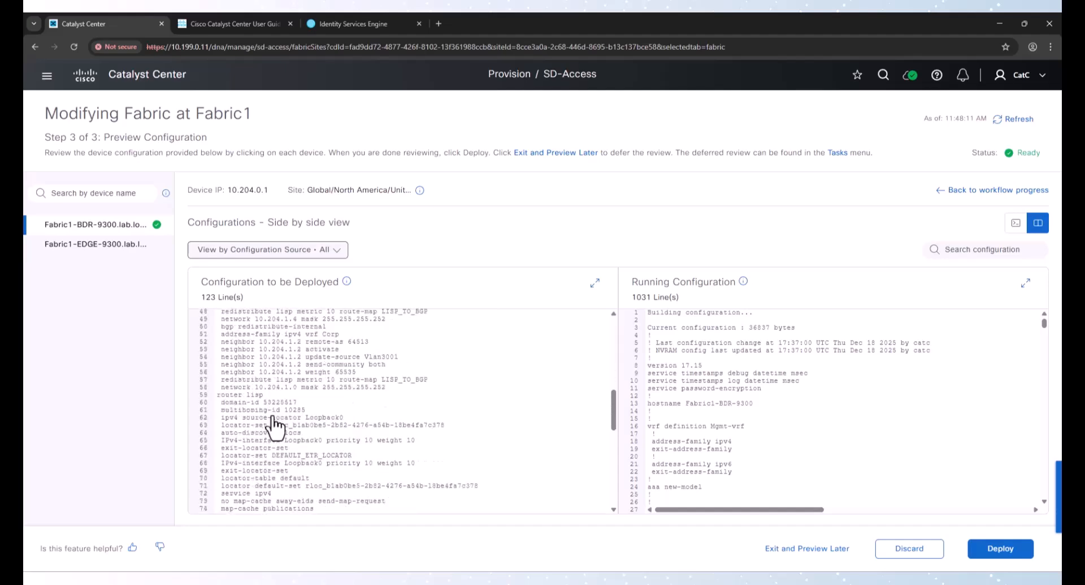
Examine the remaining router LISP and BGP lines in the configuration to be deployed on Fabric1-BDR-9300
scroll(272, 417, down, 2)
drag(224, 323, 301, 391)
scroll(302, 396, up, 3)
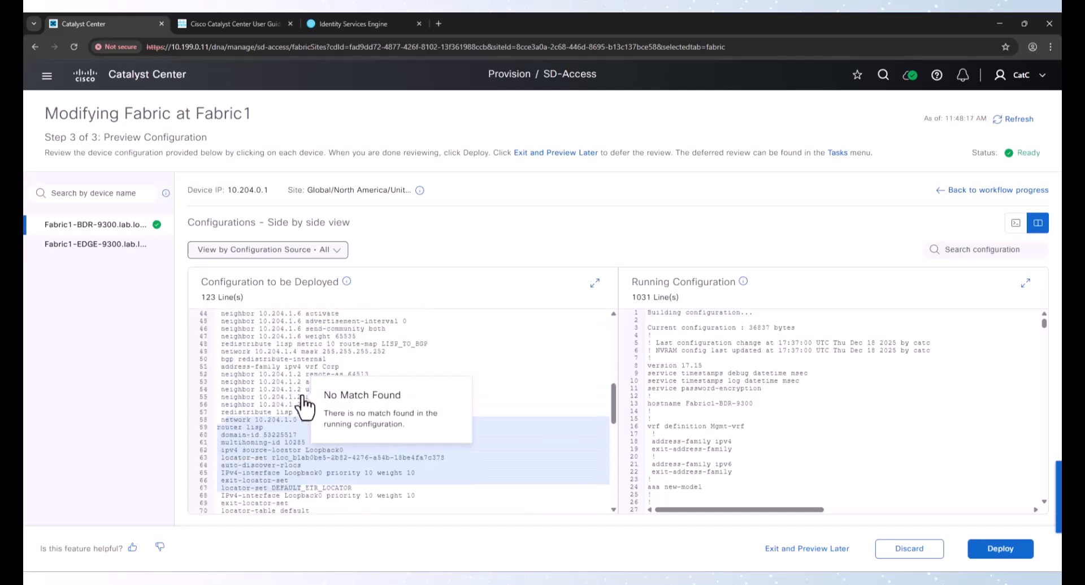
click(260, 413)
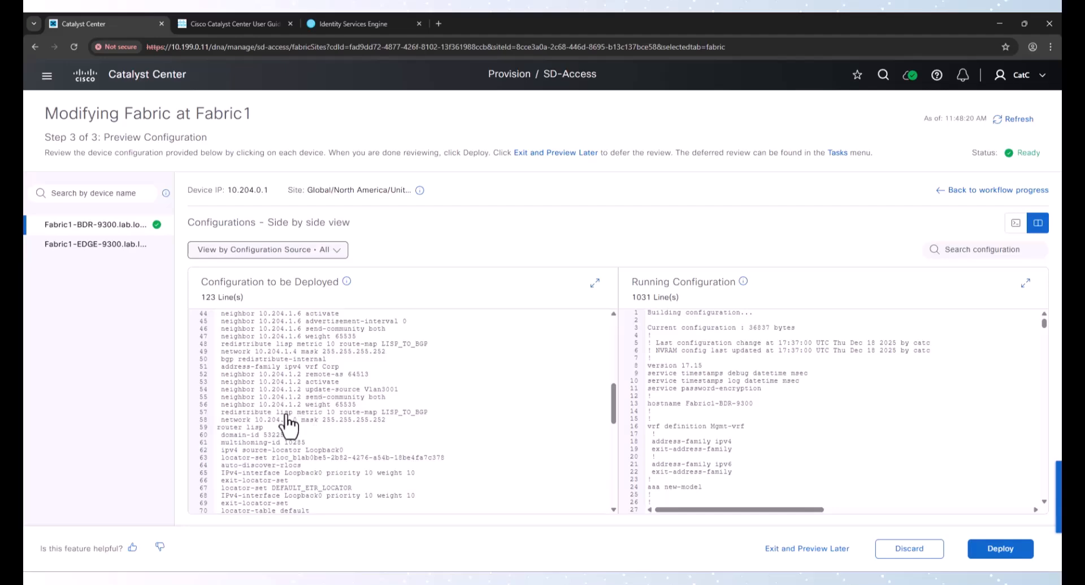
scroll(260, 424, down, 3)
scroll(260, 424, down, 2)
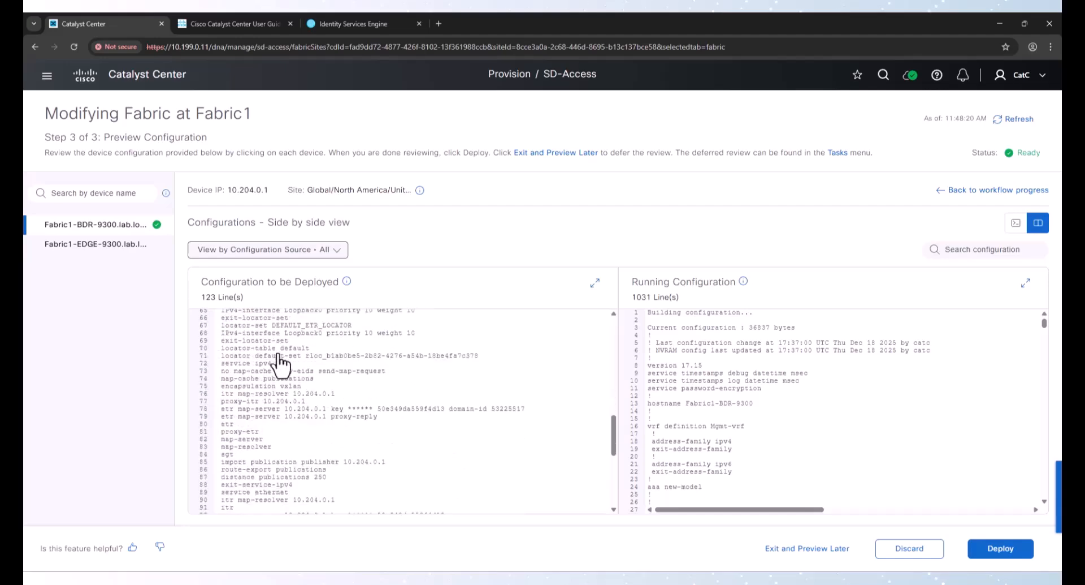
scroll(280, 376, down, 1)
scroll(277, 376, down, 1)
scroll(276, 376, down, 2)
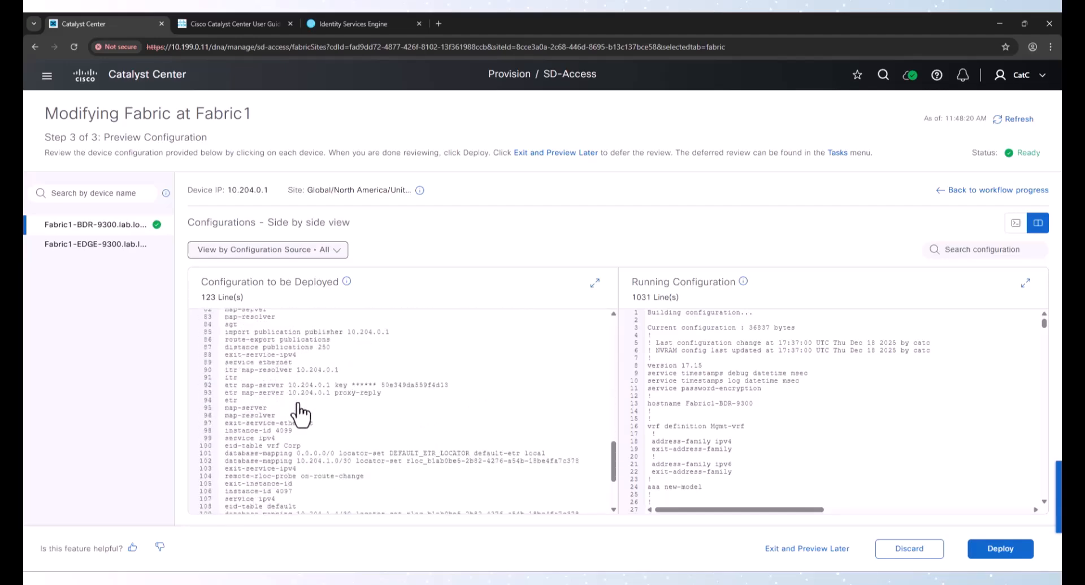
scroll(300, 413, down, 1)
scroll(300, 414, down, 1)
scroll(299, 413, down, 2)
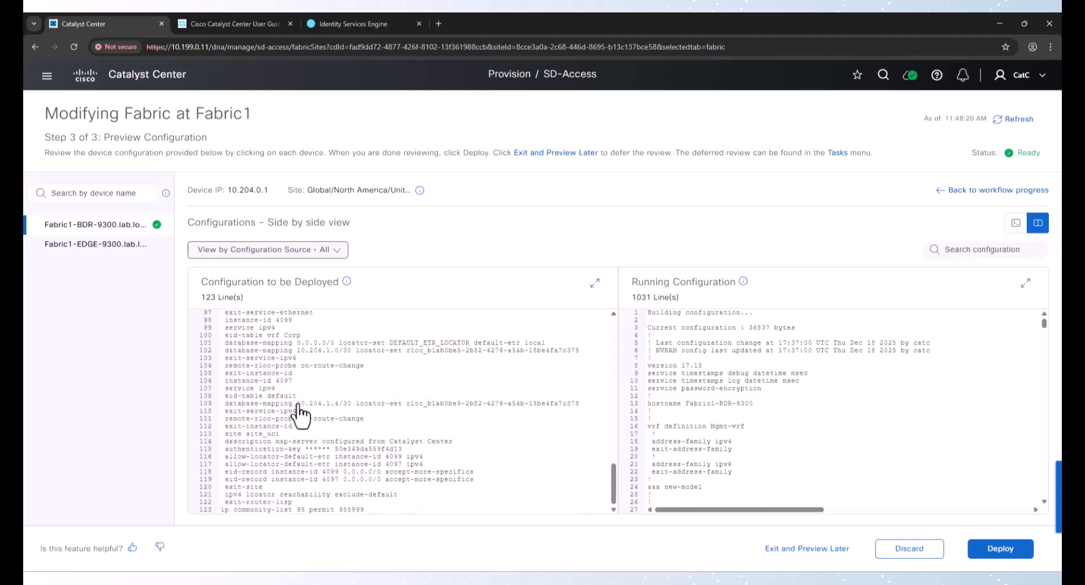
Deploy the Fabric1 changes now under the task name Modifying Fabric at Fabric1
click(995, 547)
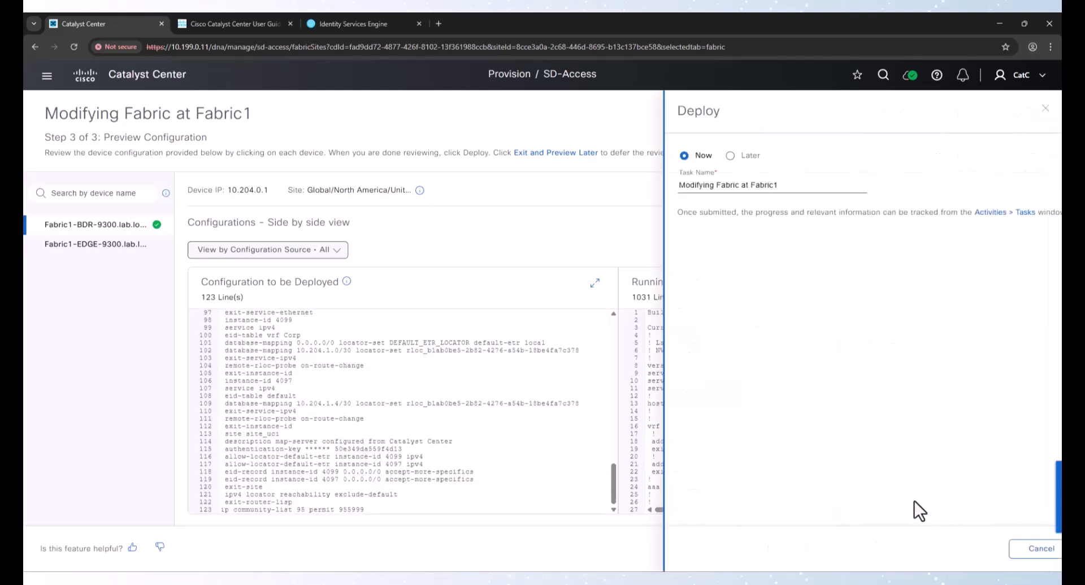
click(1012, 545)
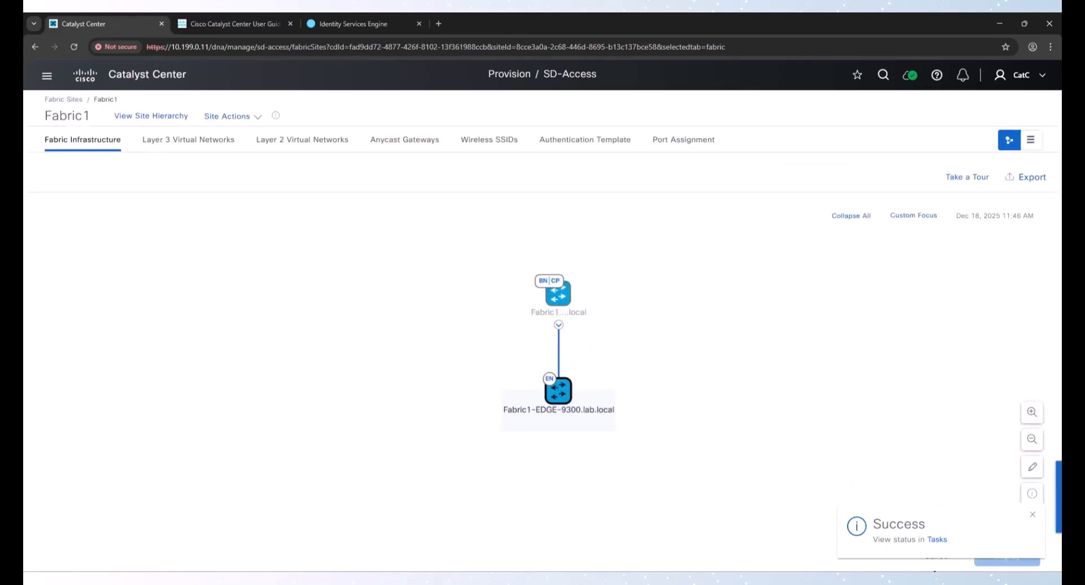
Open the Fabric1 deployment task's status in a separate browser tab
right_click(937, 539)
click(870, 418)
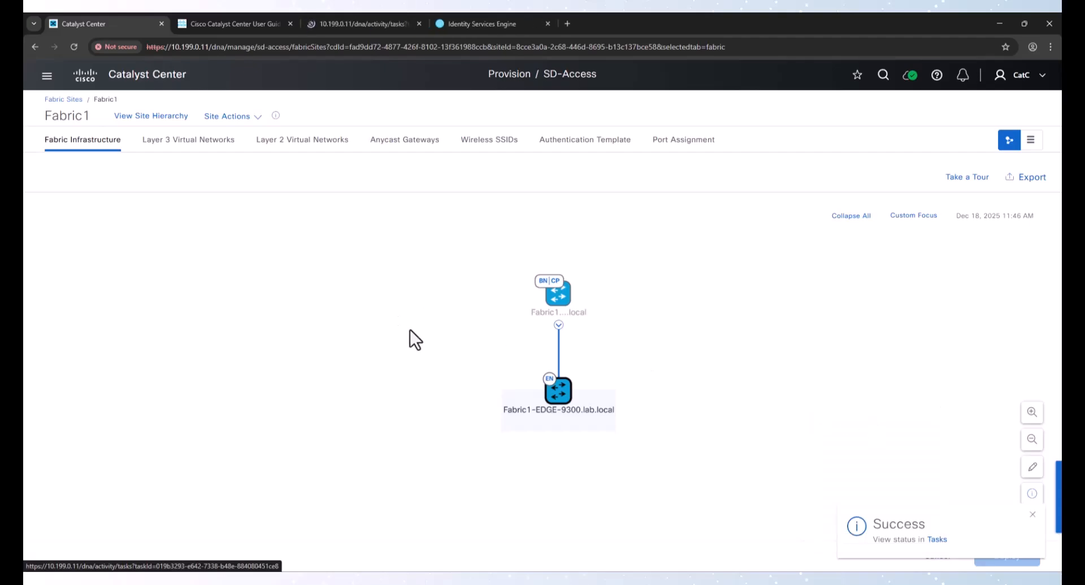
click(347, 22)
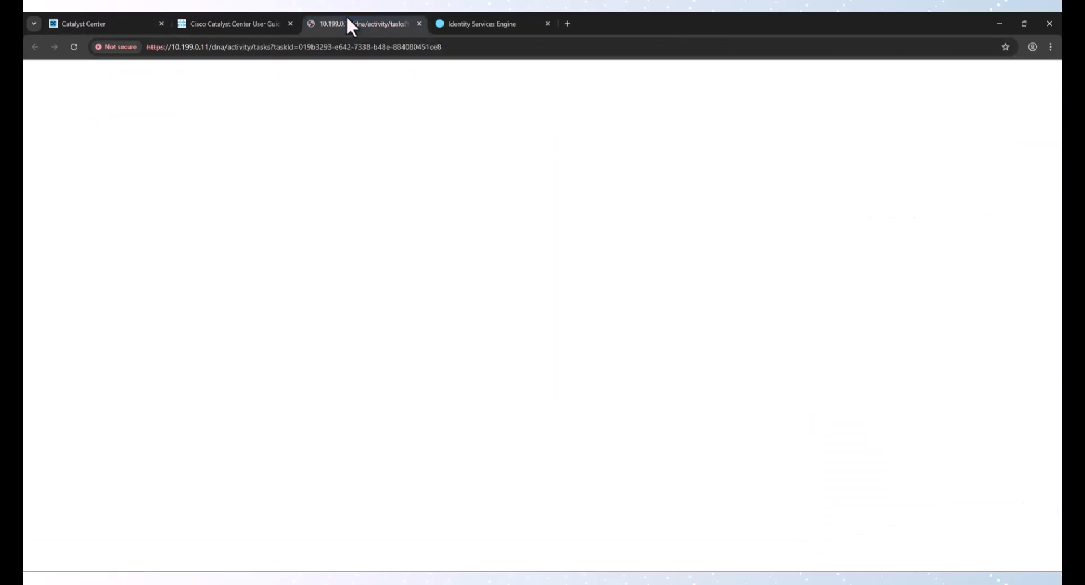
click(252, 25)
click(290, 24)
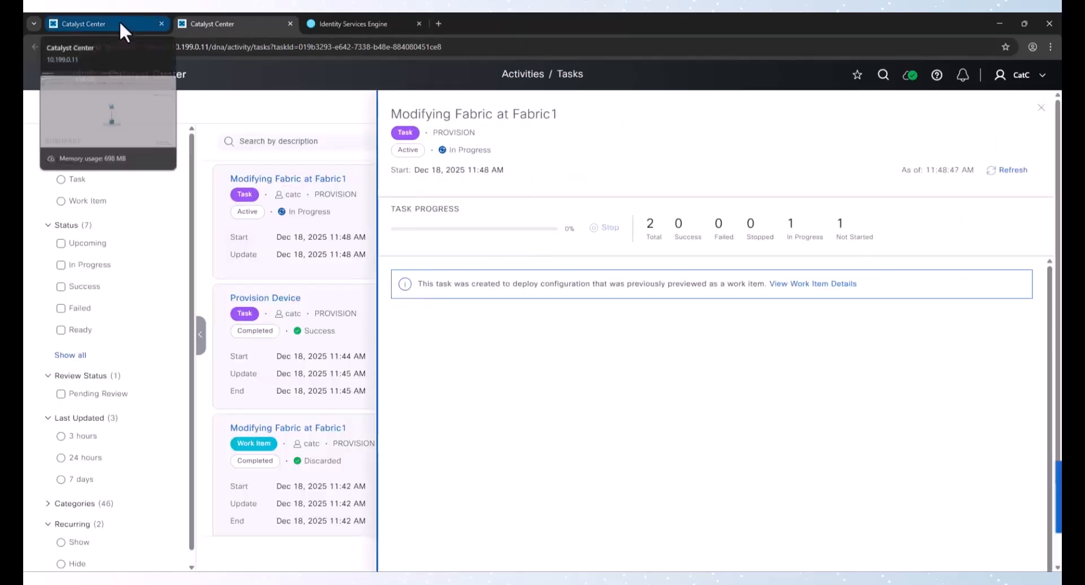
Return to the fabric sites list, open Fabric2, and start configuring Fabric2-9300 as a border node
click(120, 21)
click(64, 99)
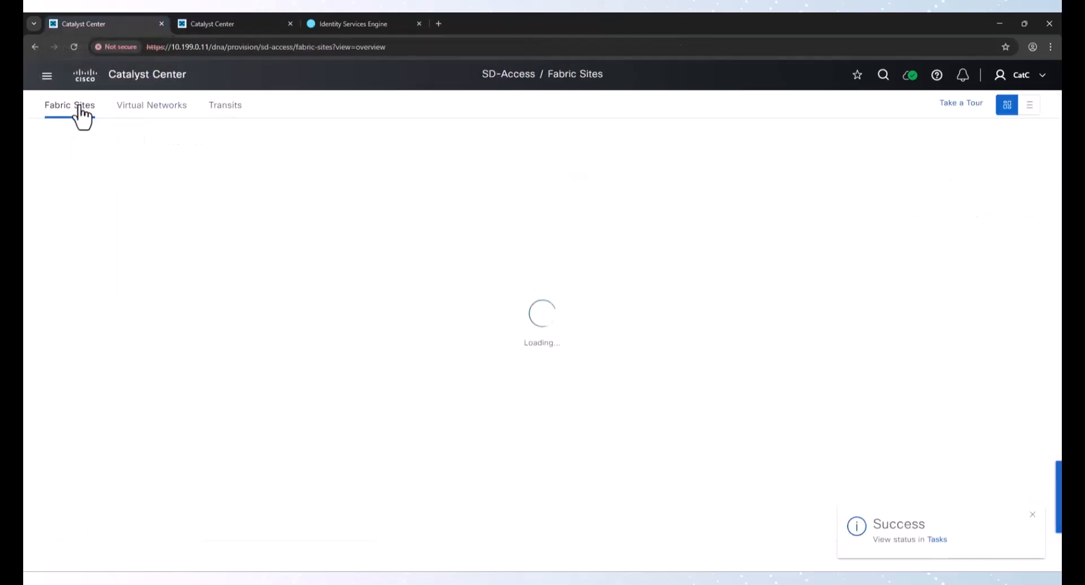
scroll(175, 339, down, 1)
scroll(107, 401, down, 3)
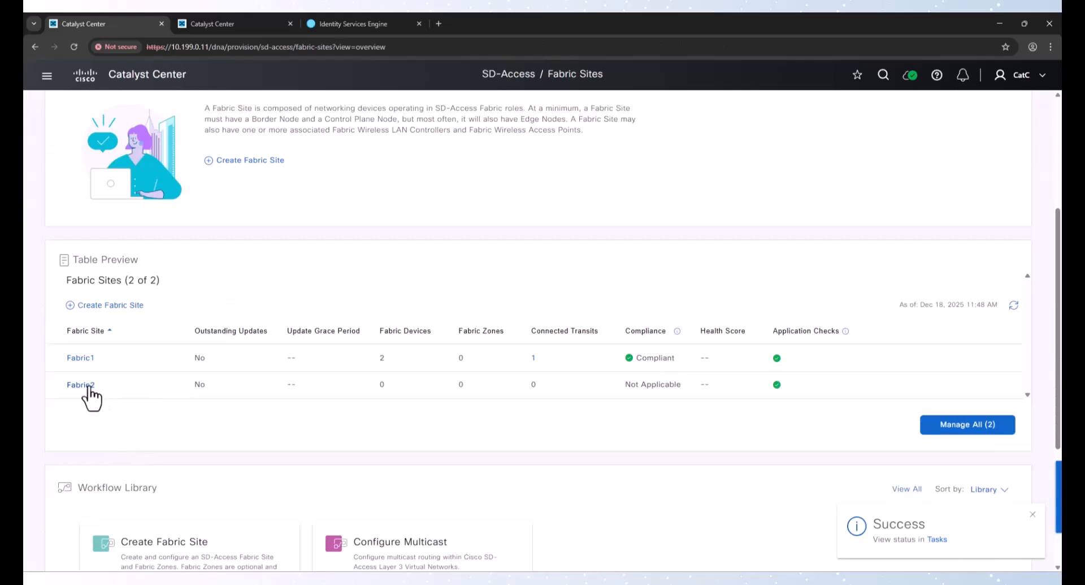
click(87, 385)
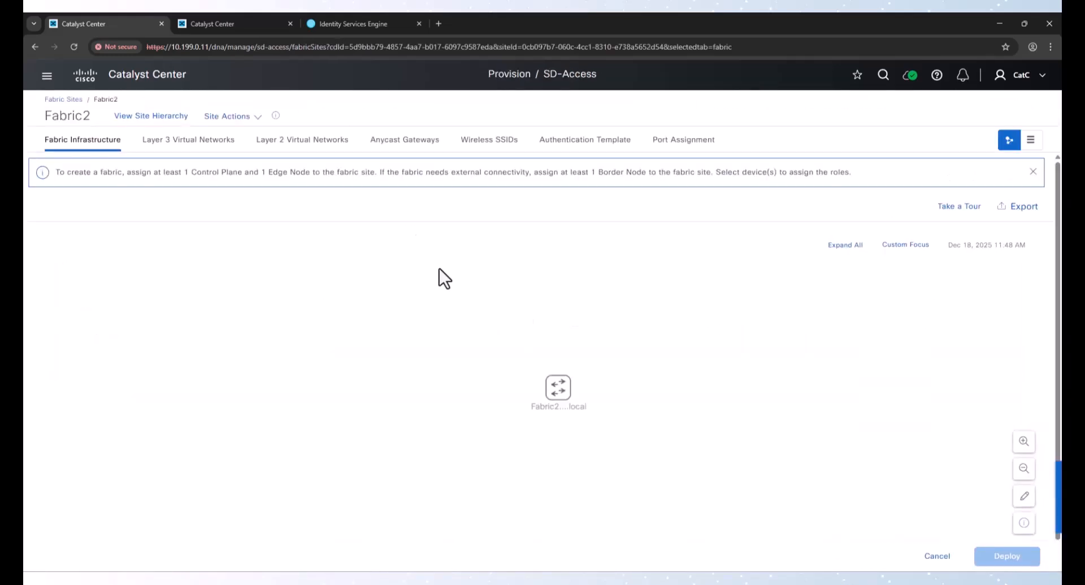
click(559, 389)
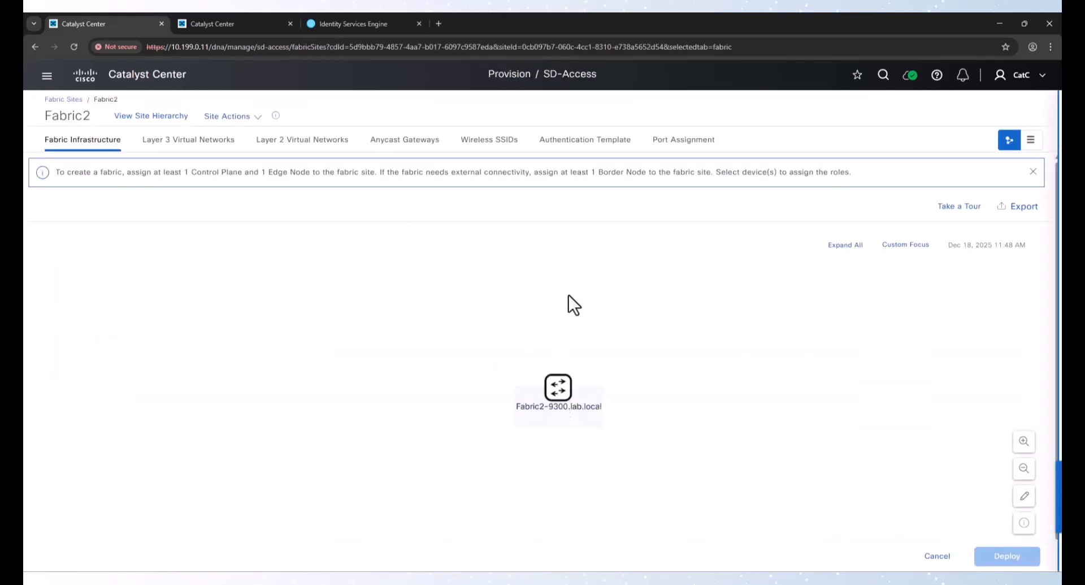
click(656, 294)
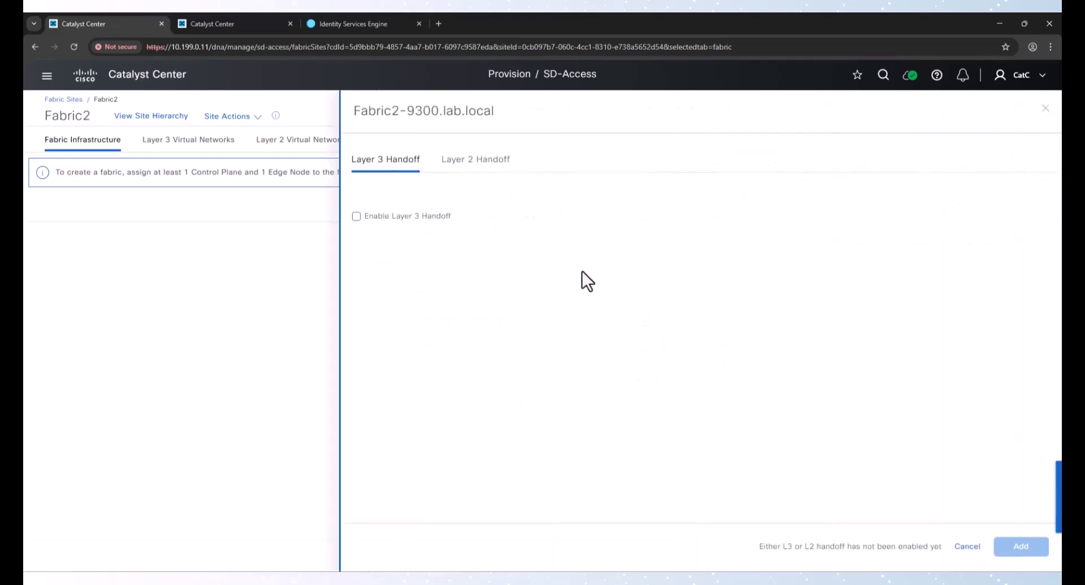
Enable Layer 3 handoff with local AS 64516 over FusionTransit using the Fabric2-Transit (10.212.1.0/24) IP pool
click(413, 217)
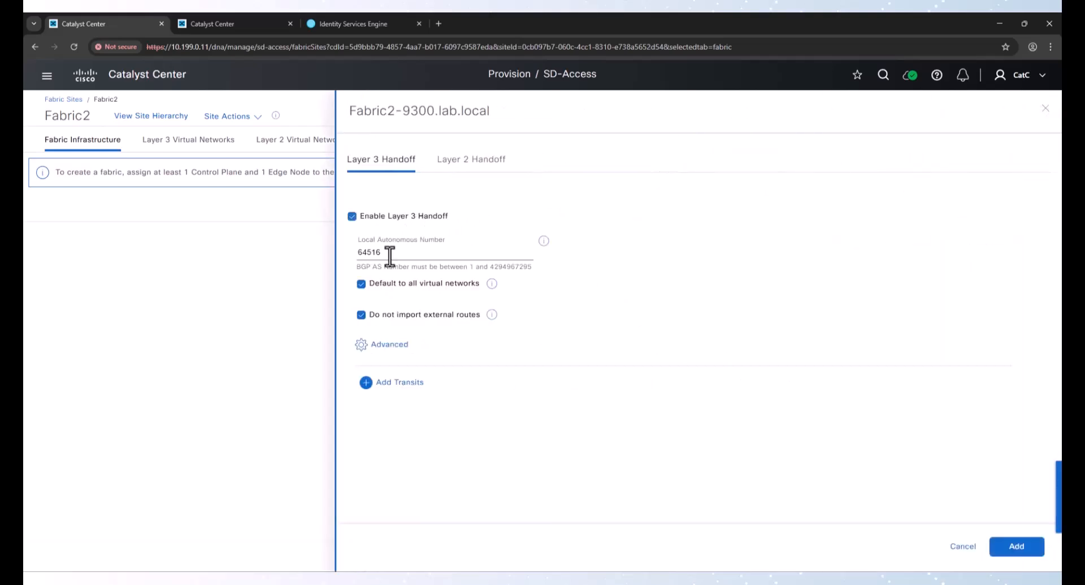
drag(392, 252, 342, 253)
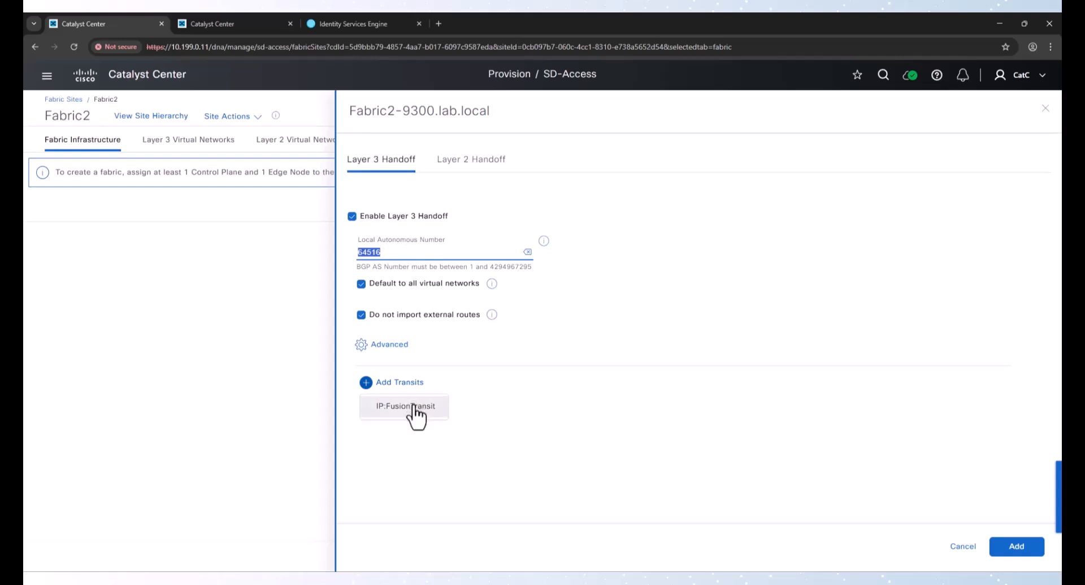
mouse_move(414, 386)
click(416, 404)
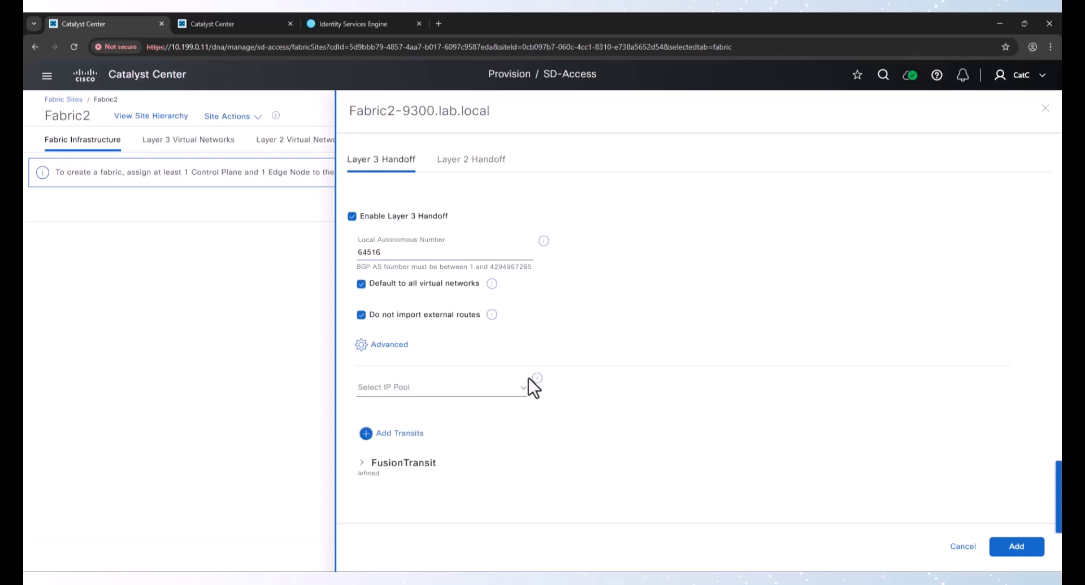
click(443, 390)
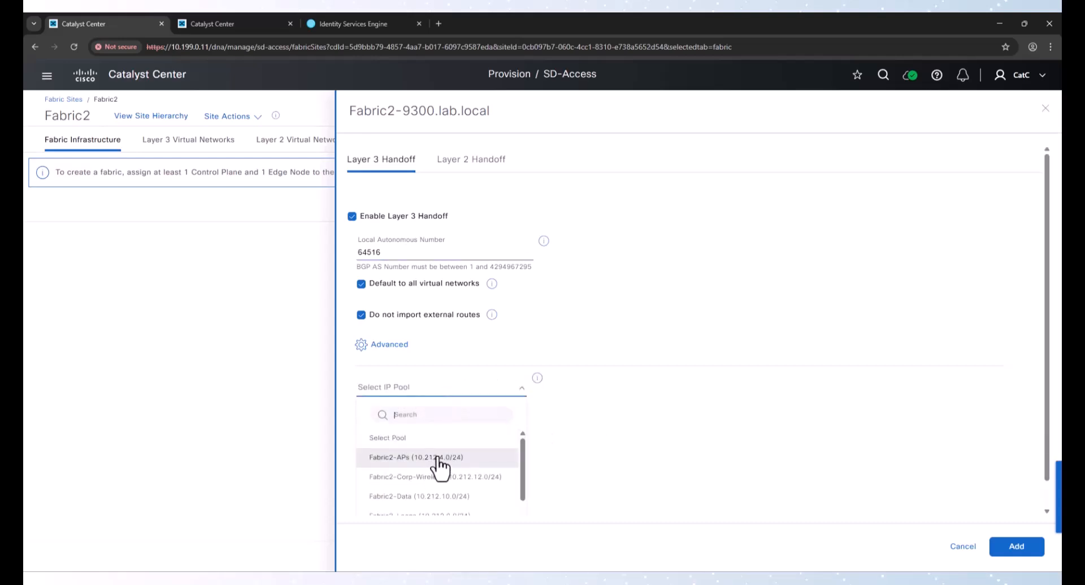
scroll(440, 477, down, 2)
click(436, 497)
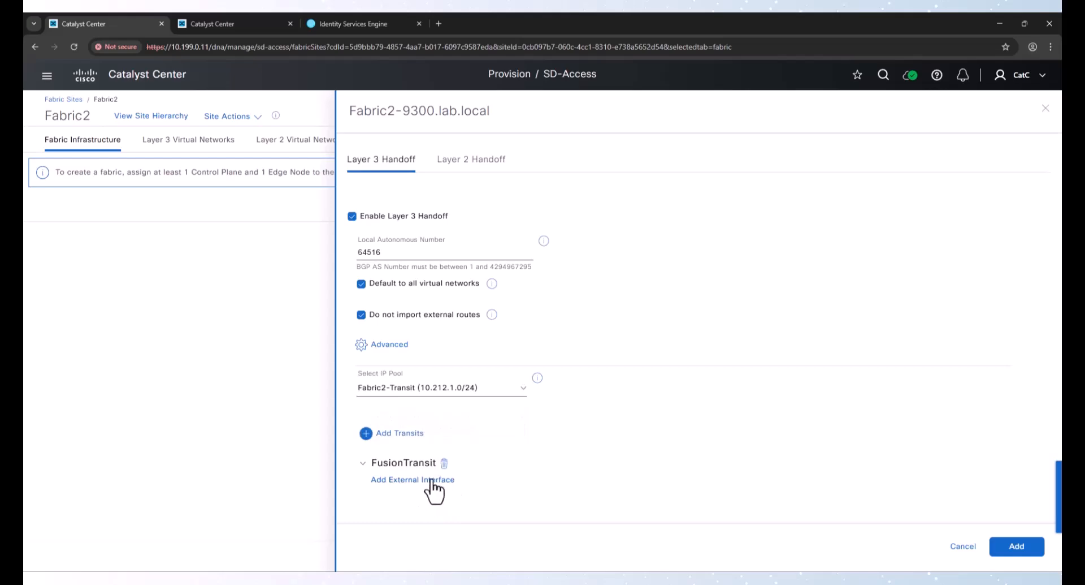
Add external interface GigabitEthernet1/0/47 to the transit and enable Layer 3 handoff for the Corp and INFRA_VN networks
click(438, 476)
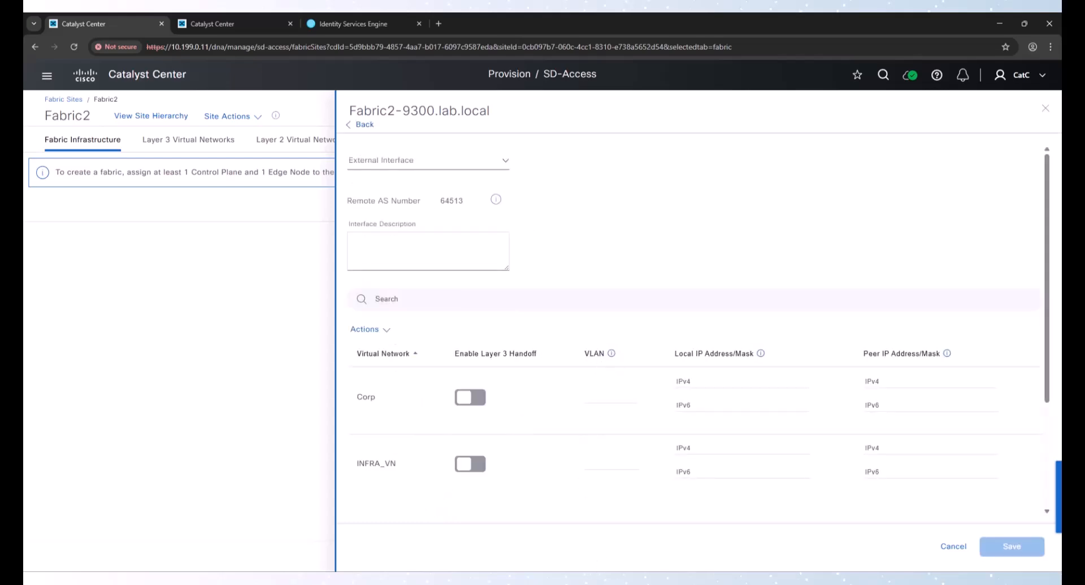
mouse_move(615, 582)
click(615, 540)
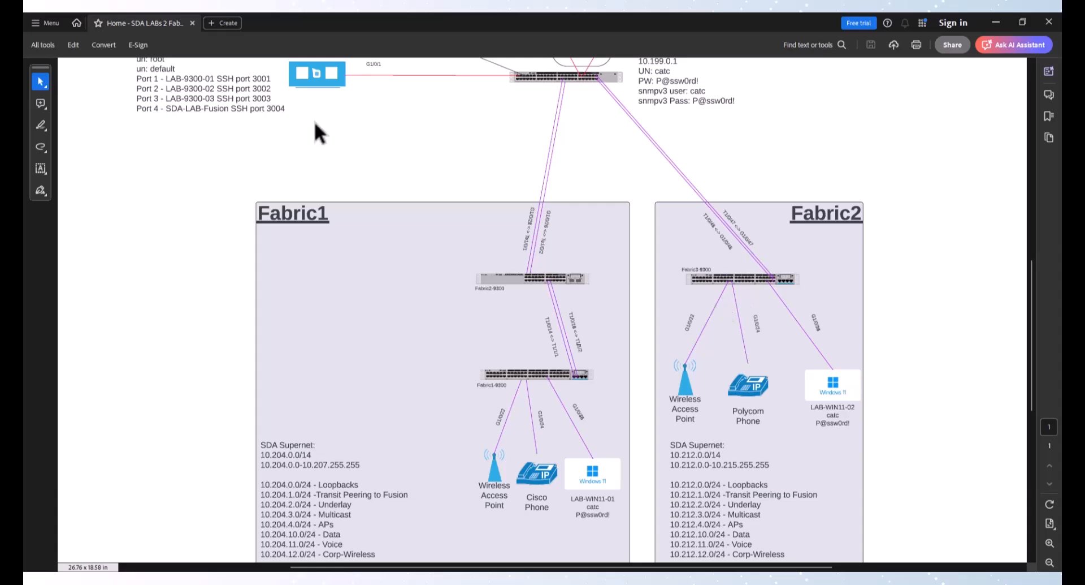
click(985, 25)
click(422, 165)
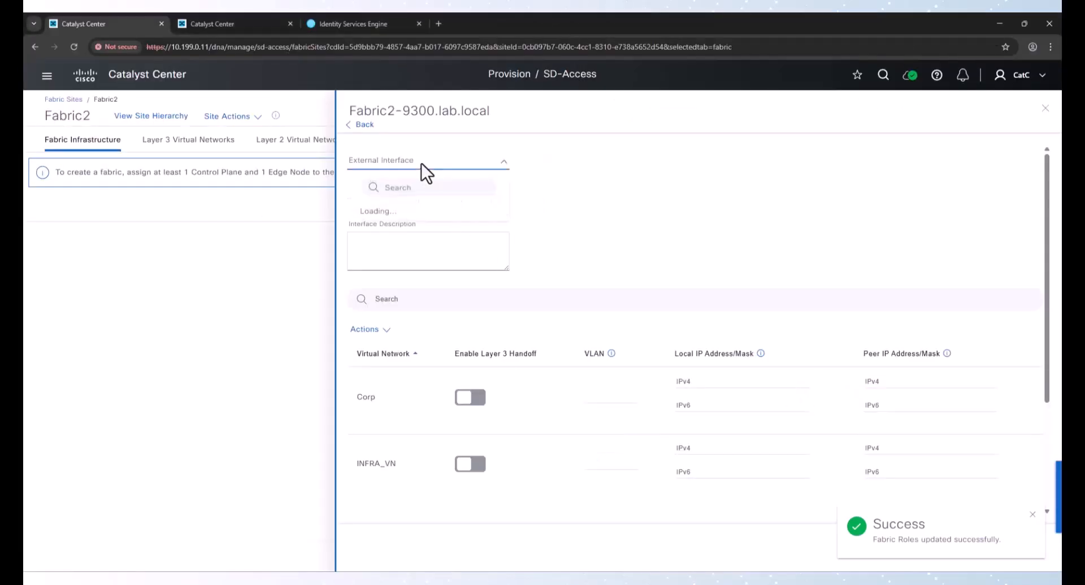
text(G)
scroll(419, 280, down, 15)
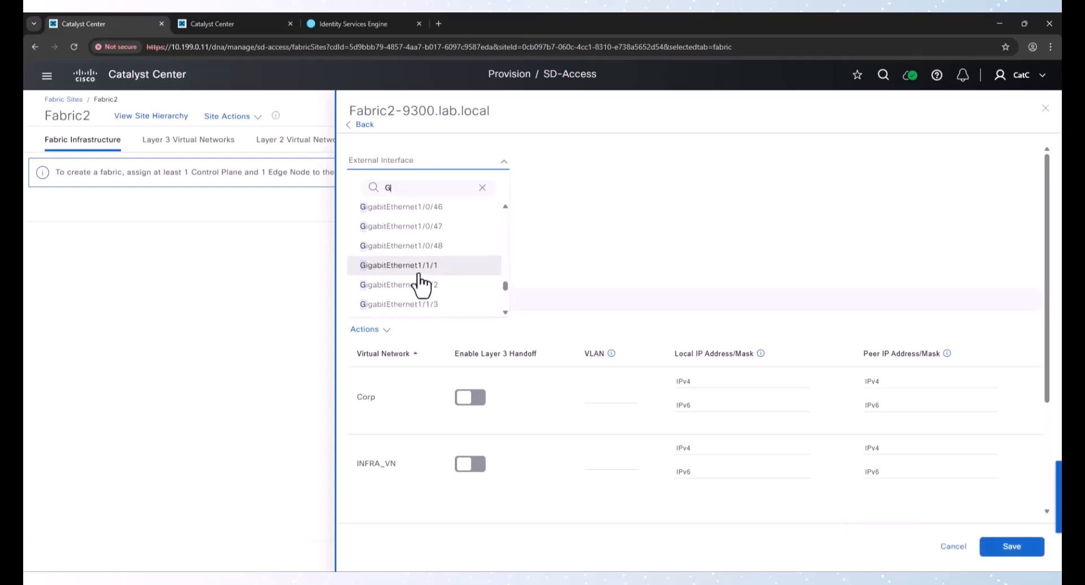
click(431, 226)
click(461, 398)
click(478, 472)
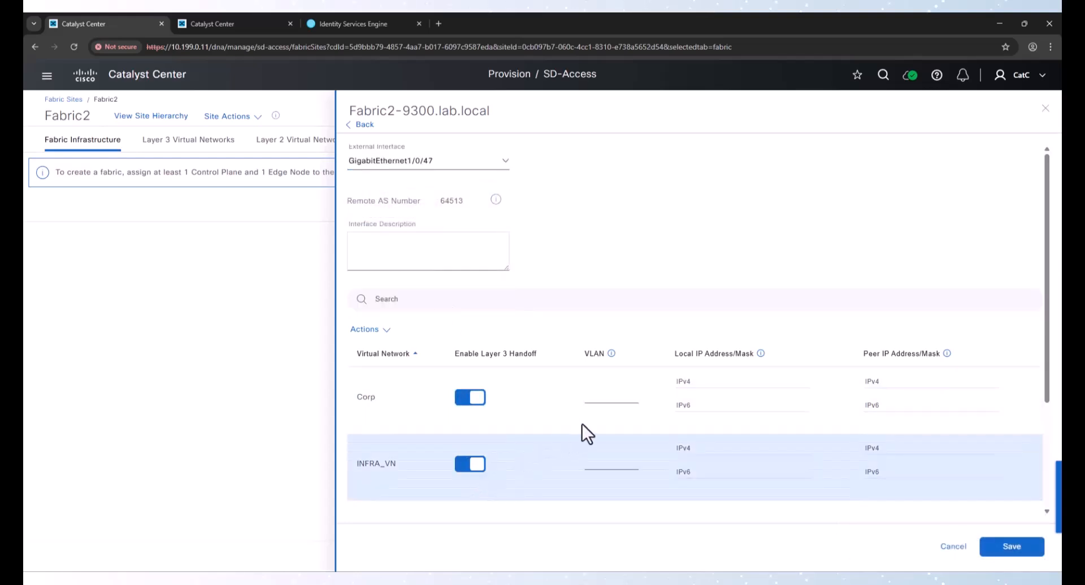
Set the handoff VLANs to 3011 for Corp and 3012 for INFRA_VN, save the interface and add the border role
click(605, 395)
text(30011)
key(Tab)
key(Tab)
text(30012)
key(BackSpace)
key(BackSpace)
key(BackSpace)
text(12)
click(1017, 547)
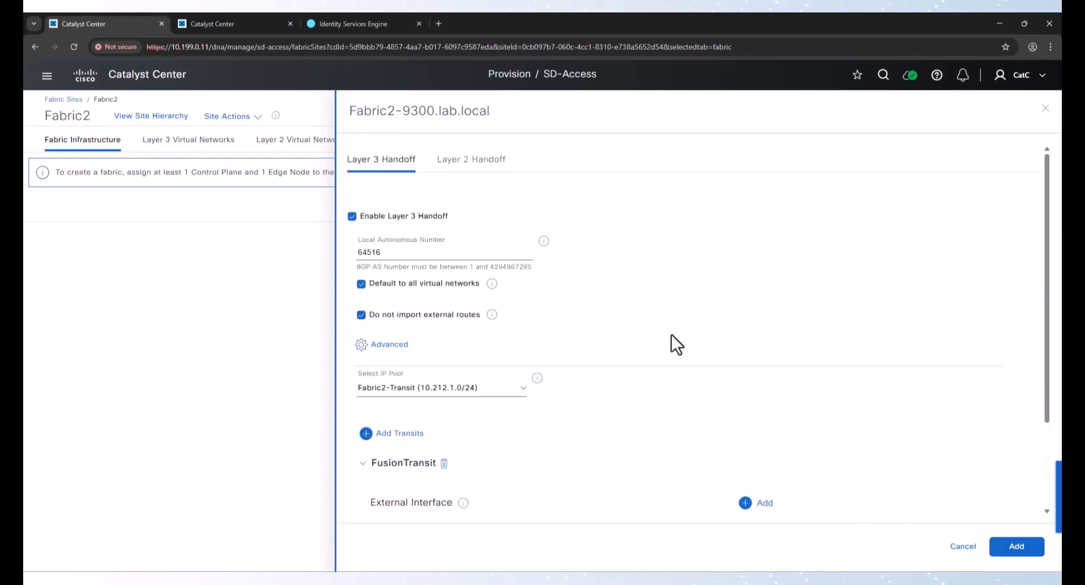
click(1017, 546)
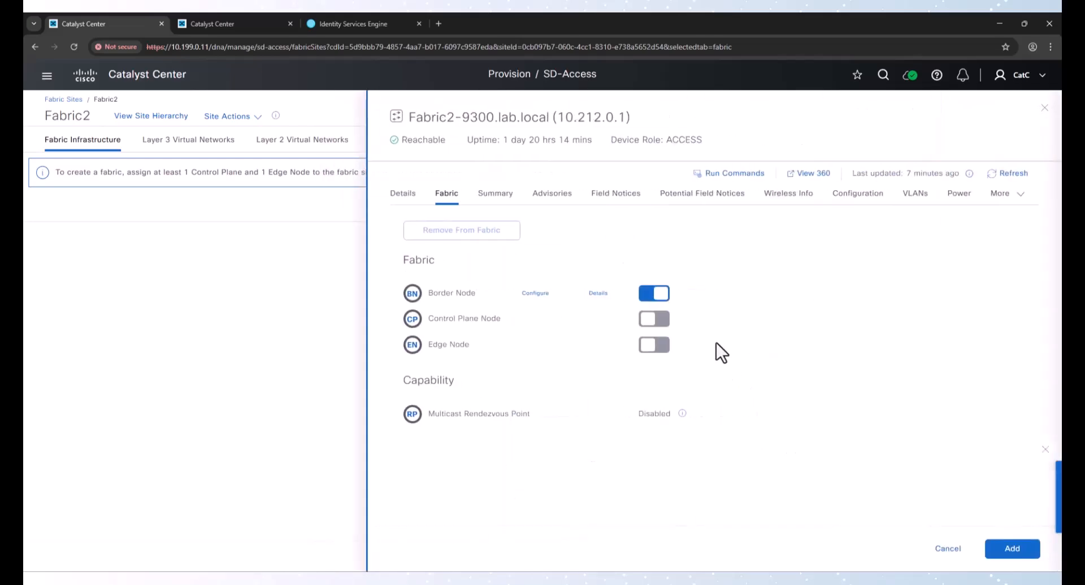
Enable the Control Plane Node role with LISP Pub/Sub and the Edge Node role on Fabric2-9300 and add them
click(664, 320)
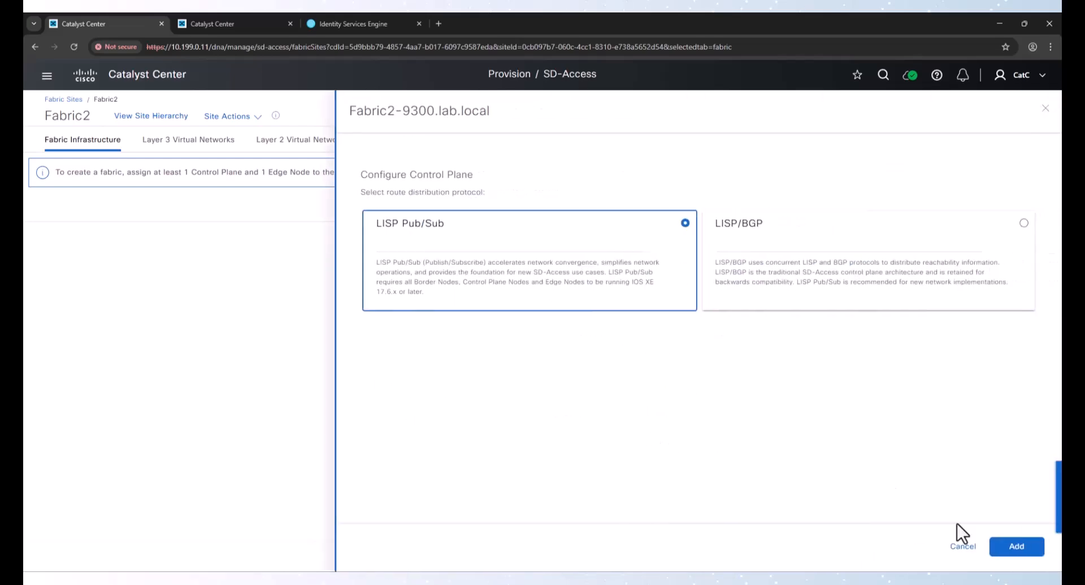
click(1014, 546)
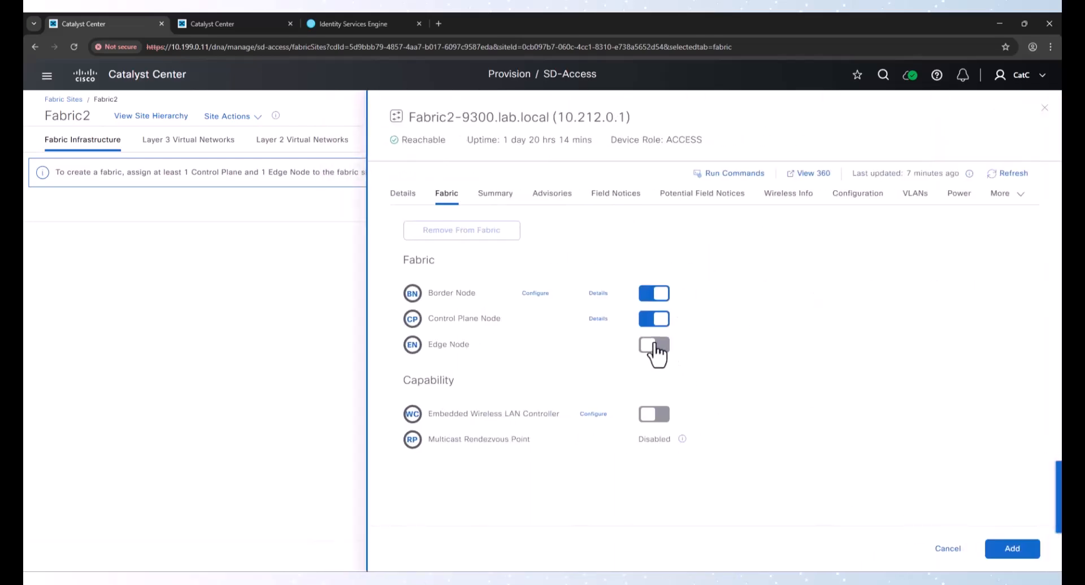
click(656, 346)
click(1009, 549)
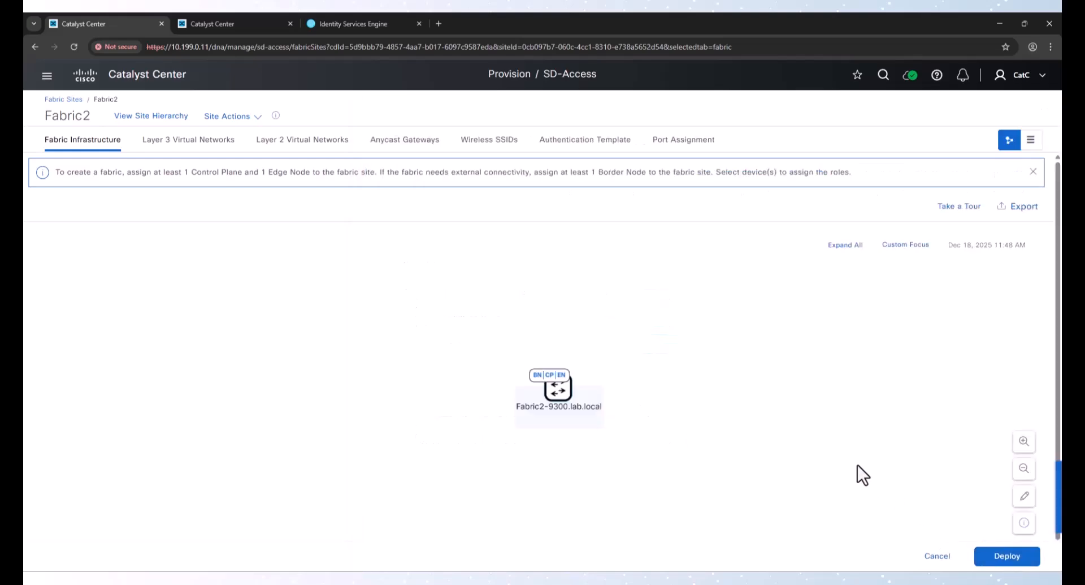
Check the Fabric1 deployment task in the tasks list and return to Fabric2
click(236, 22)
click(1041, 108)
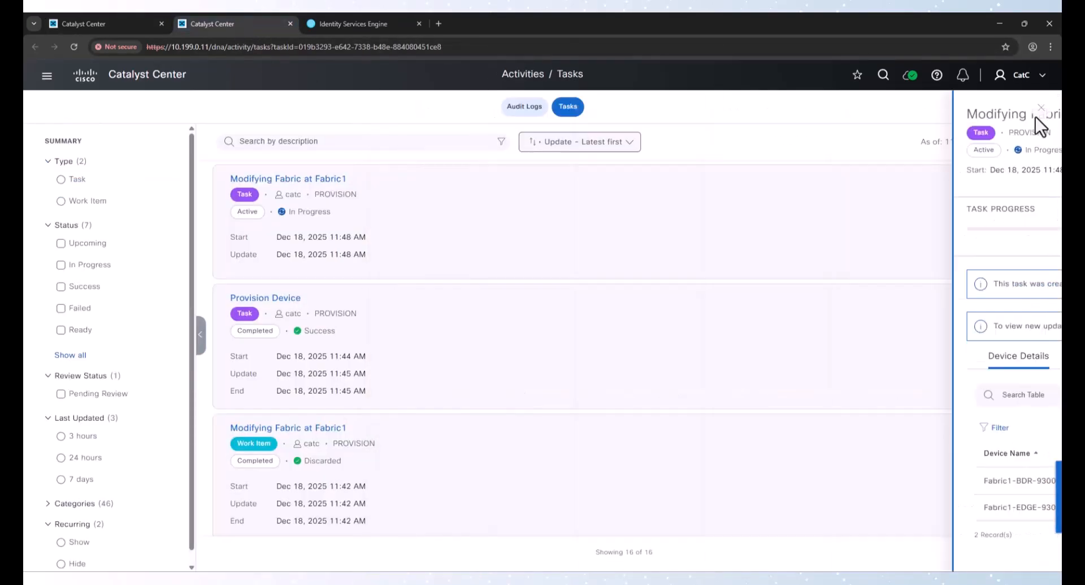
click(1034, 142)
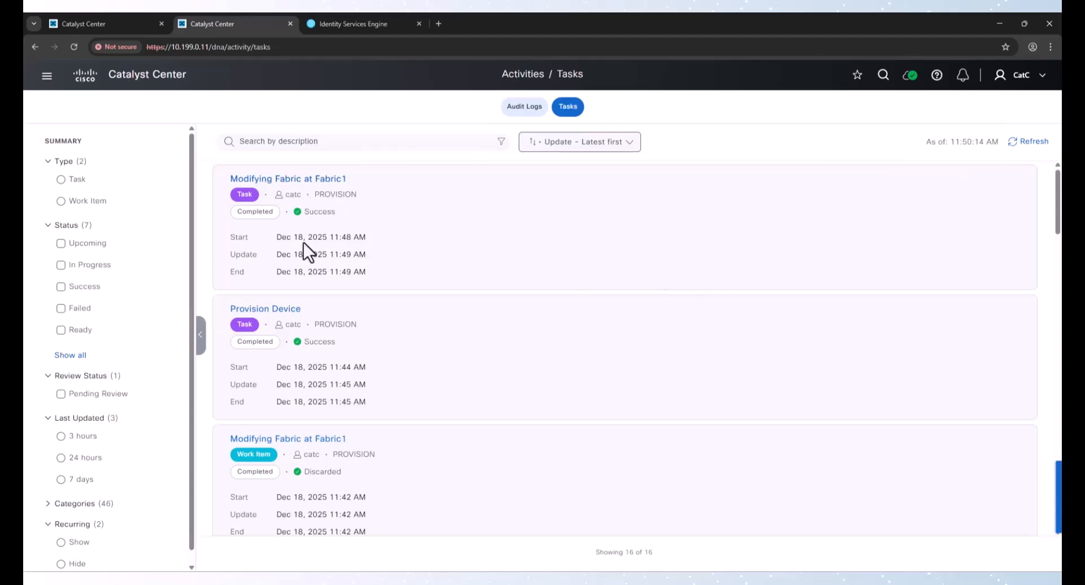
click(116, 27)
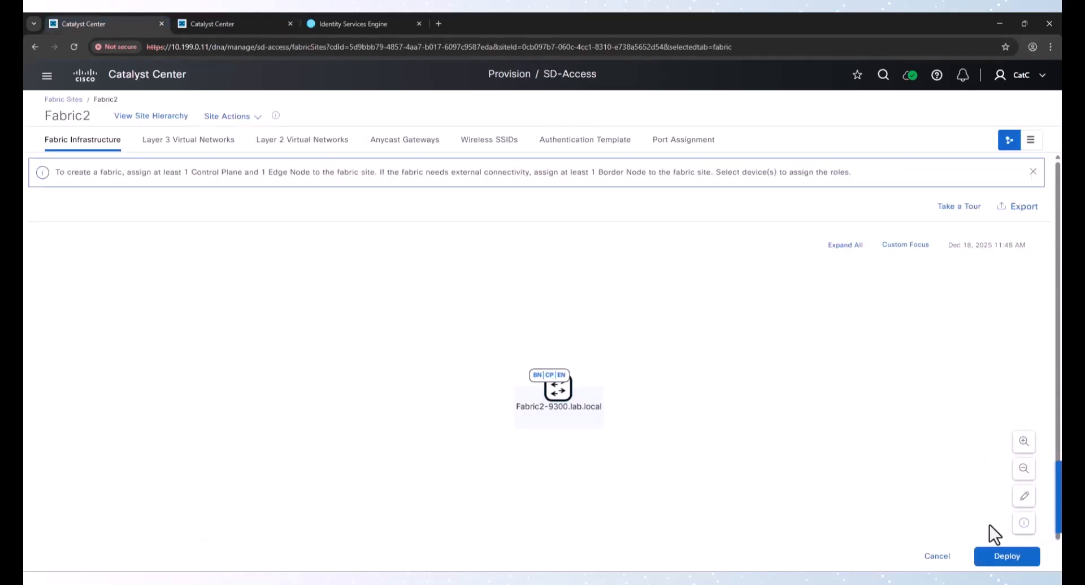
Start deploying the Fabric2 changes with Preview and Deploy under the task name Modifying Fabric at Fabric2
click(1003, 558)
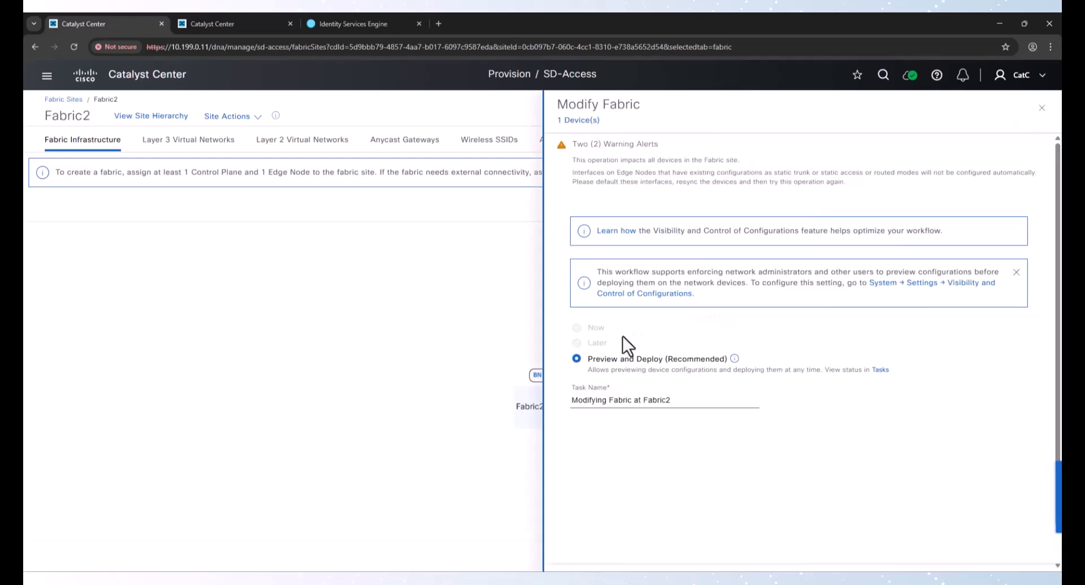
scroll(995, 546, down, 1)
click(1017, 542)
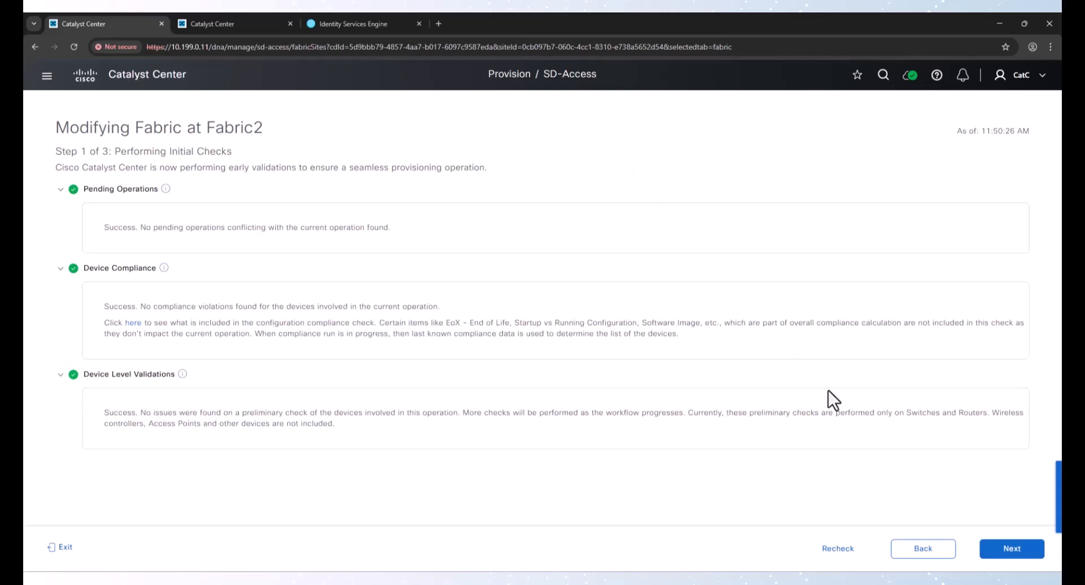
Continue past the initial checks, review the Fabric2-9300 configuration preview and deploy the changes now
click(1012, 548)
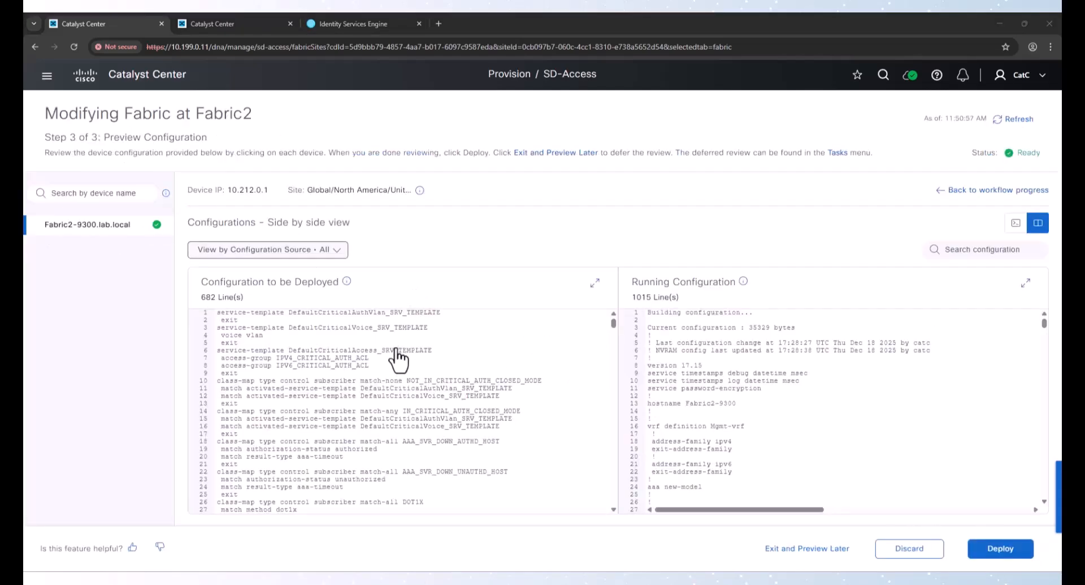
scroll(358, 357, down, 5)
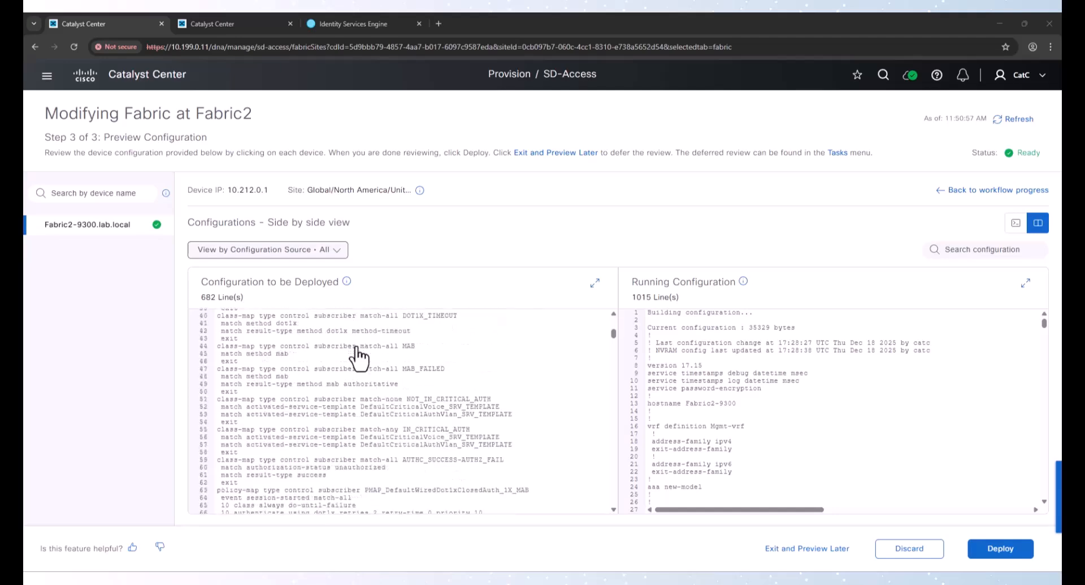
scroll(358, 357, down, 20)
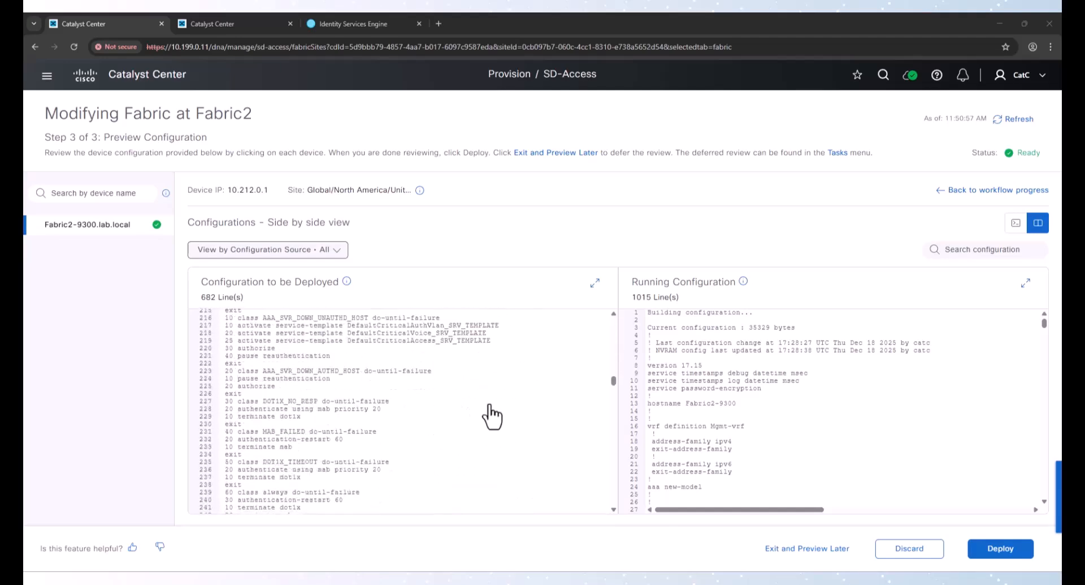
click(996, 551)
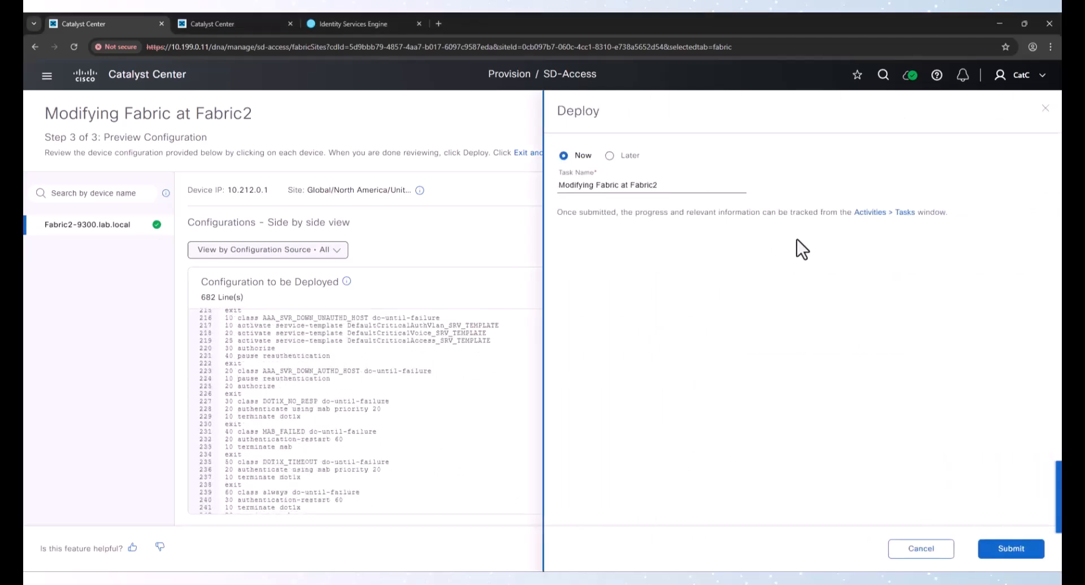
click(984, 554)
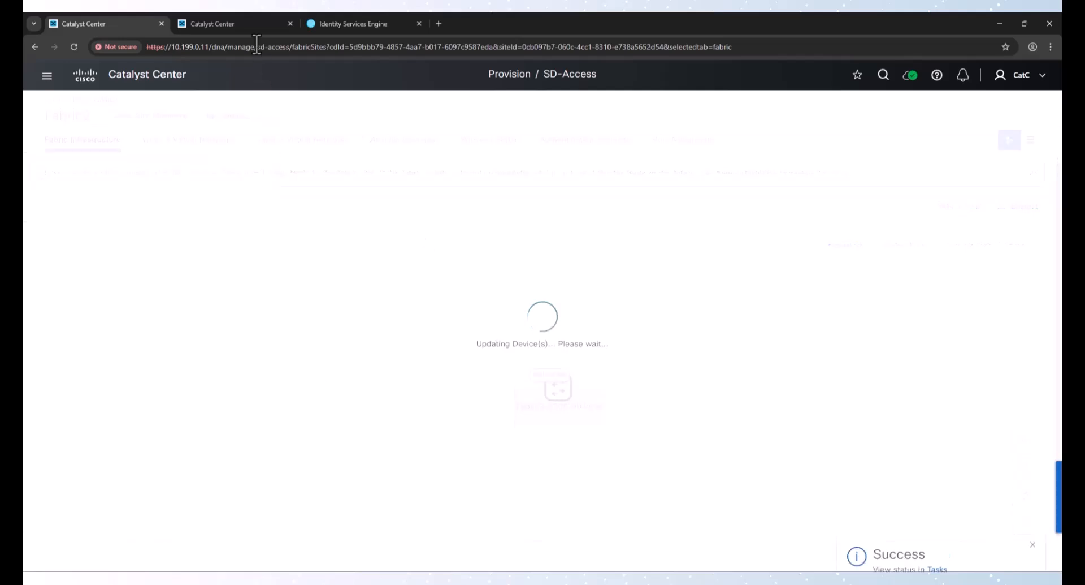
Check the Modifying Fabric at Fabric2 task status in the tasks list, refreshing until it updates
click(253, 23)
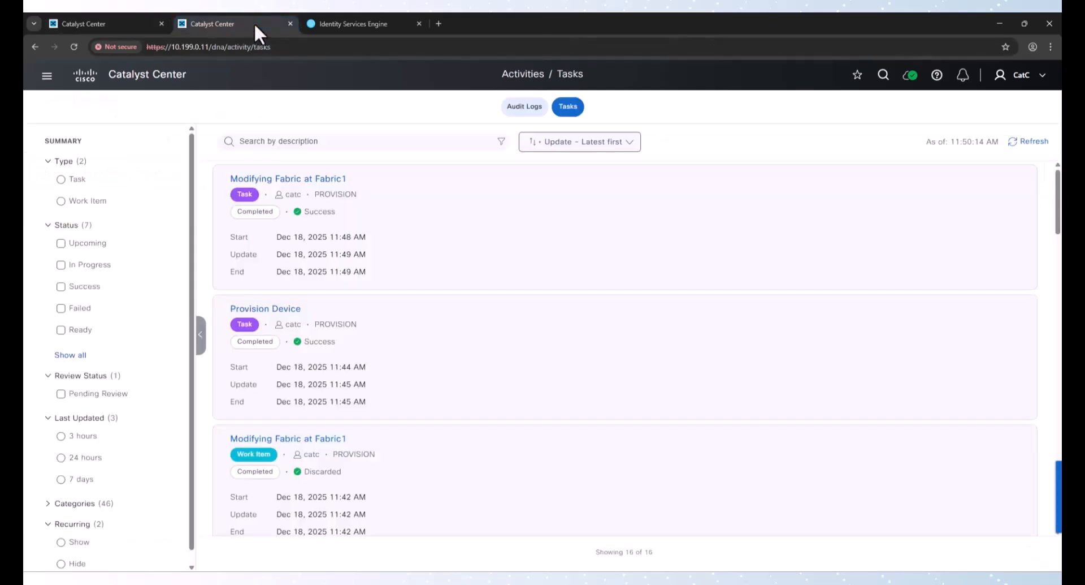
click(1030, 142)
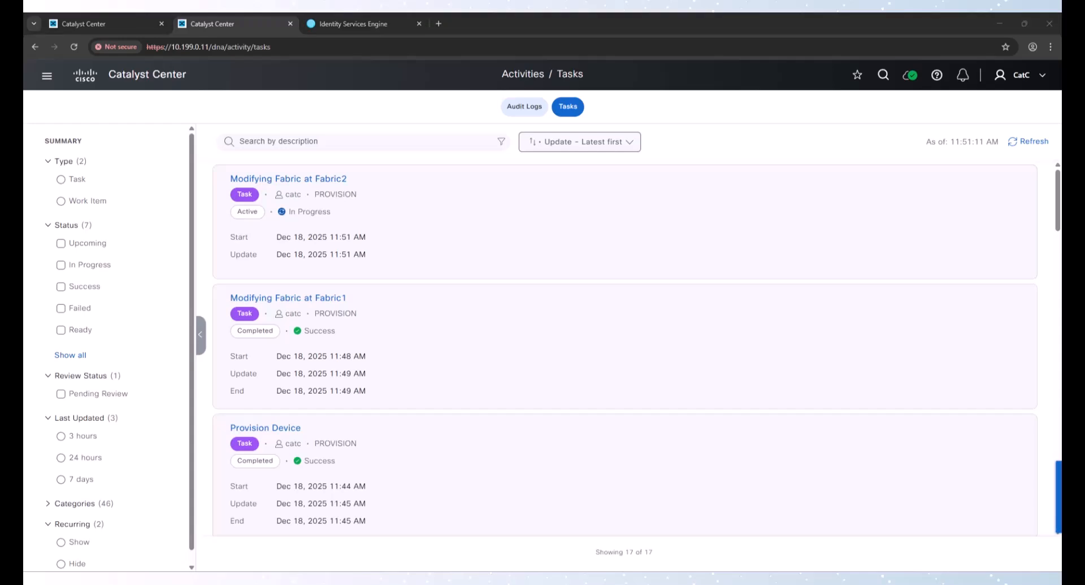
click(1012, 148)
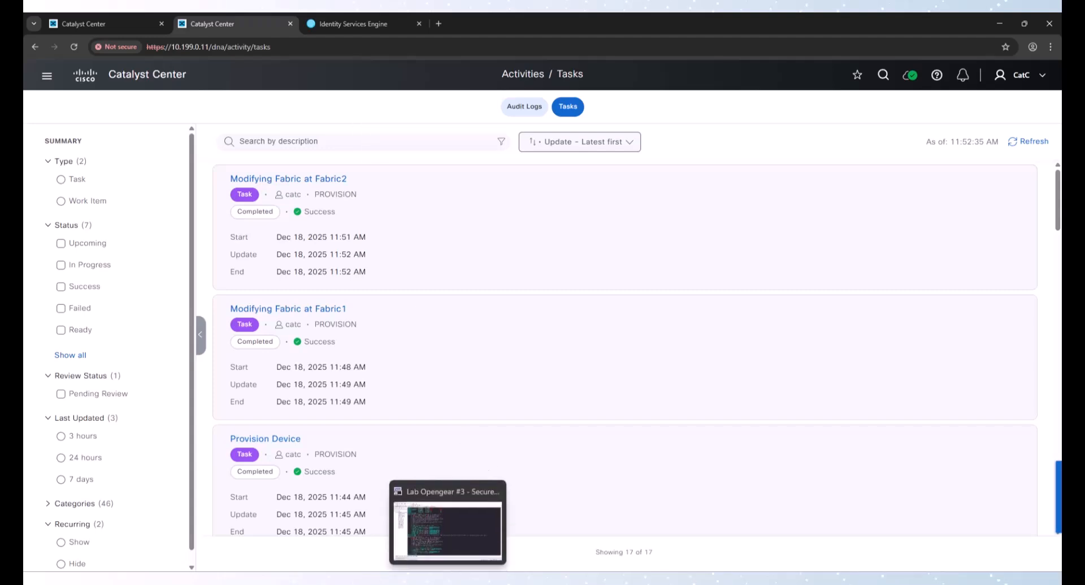
Switch to SecureCRT and reconnect the Lab Opengear #4 session to the SDA-LAB-FUSION router
click(448, 581)
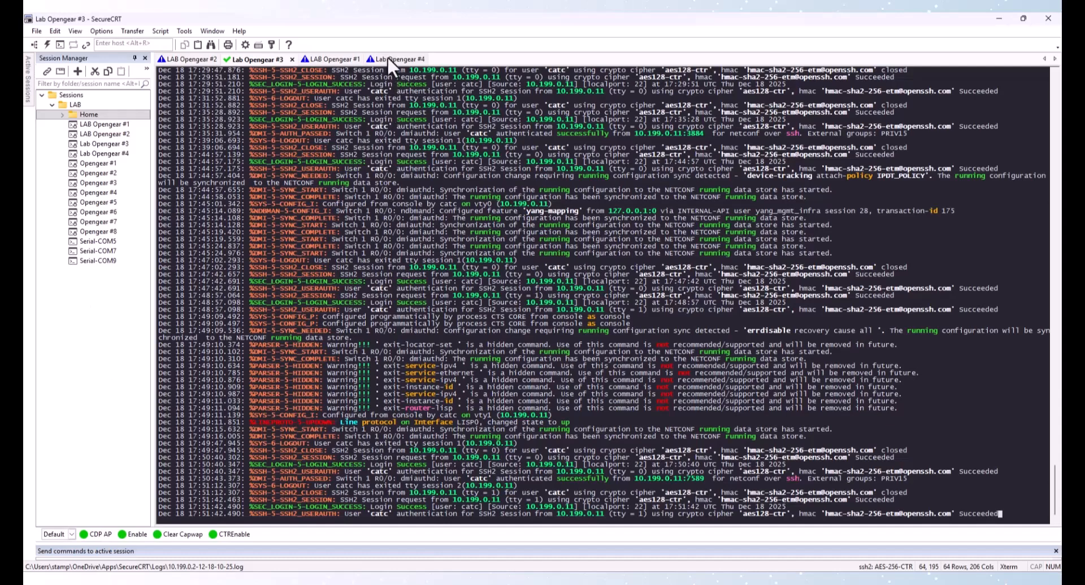
click(386, 59)
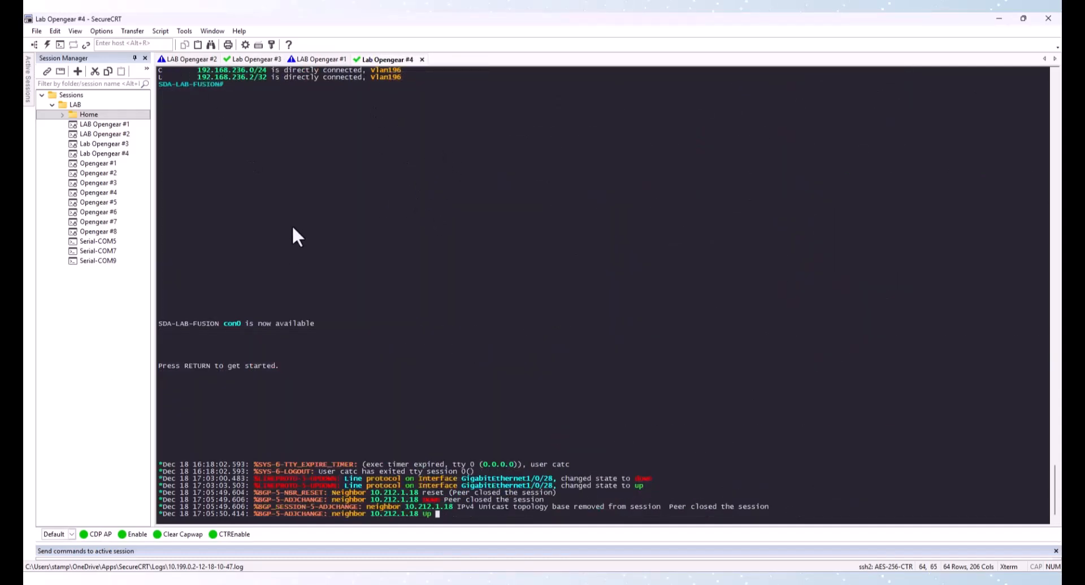
click(192, 58)
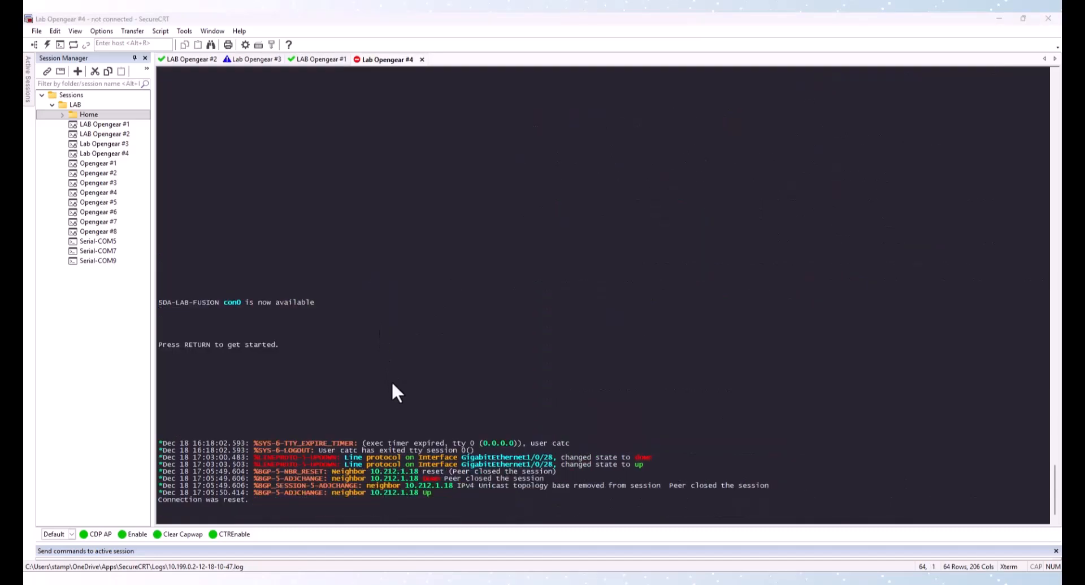
click(390, 57)
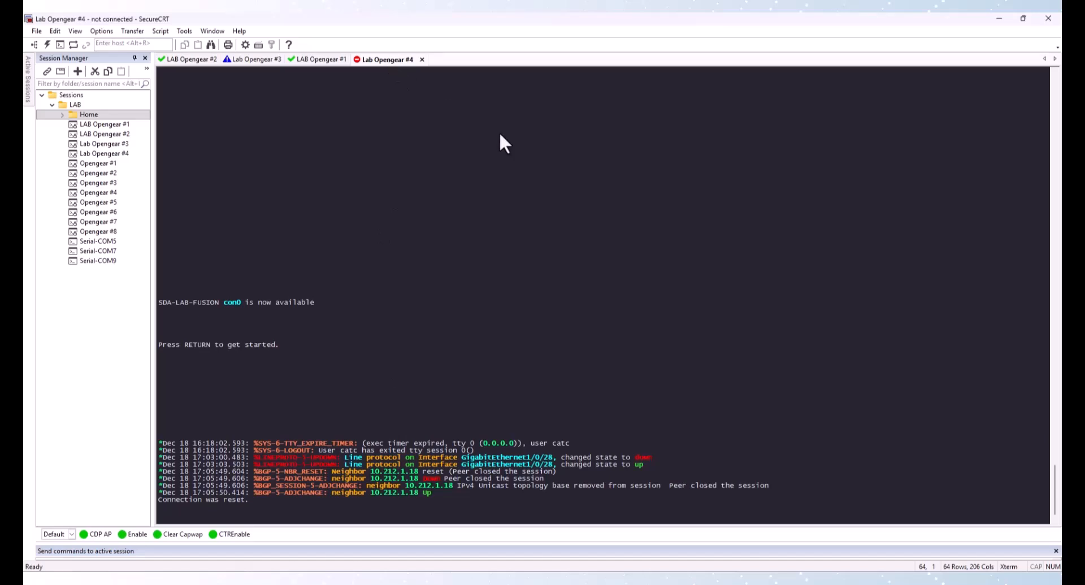
key(Return)
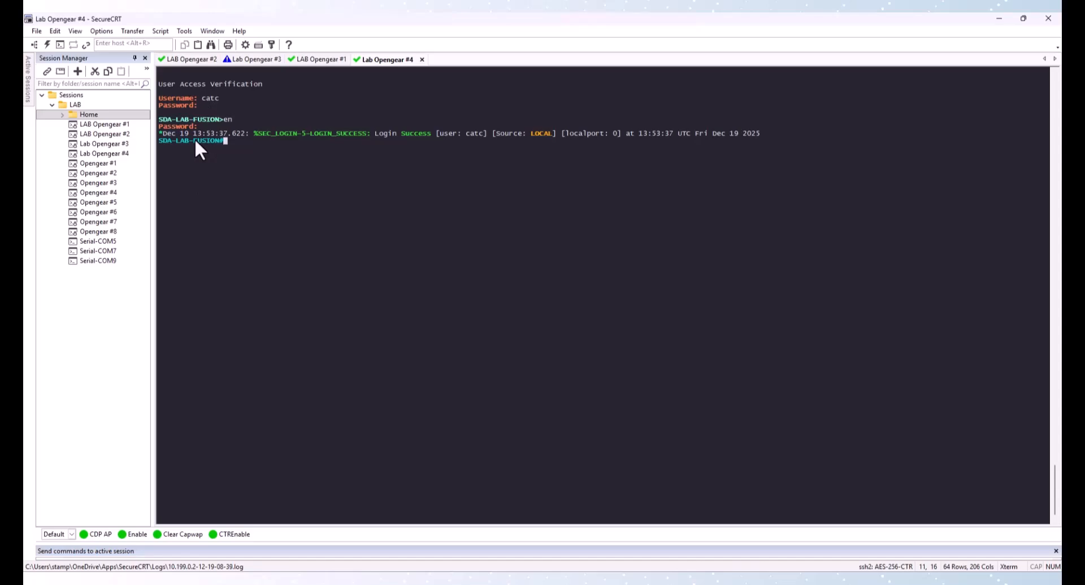
Rerun show run | sec router bgp on the Fabric1-BDR-9300 border session
click(196, 59)
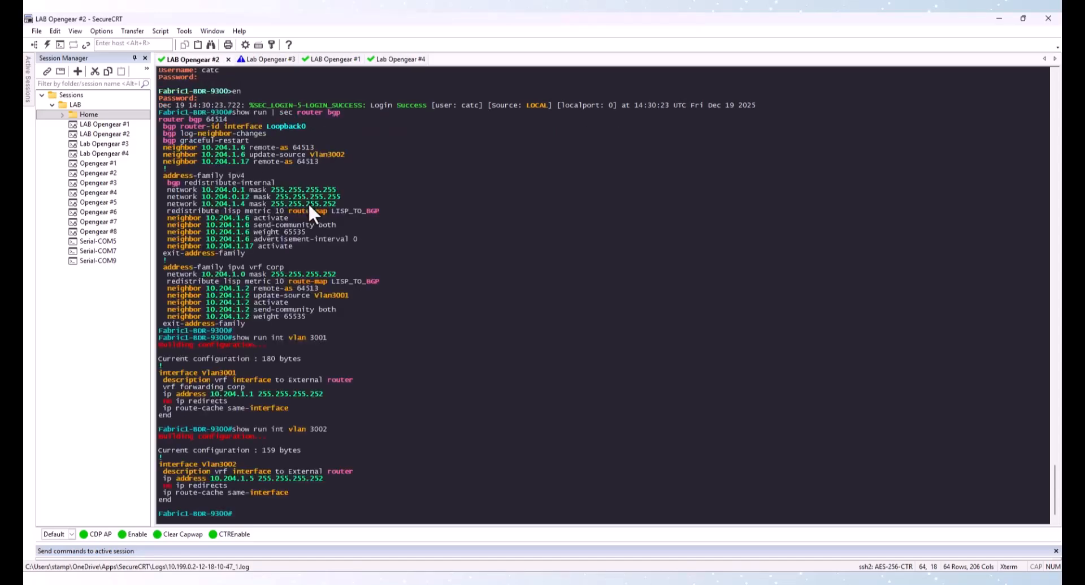
key(Up)
key(Up)
key(Up)
key(Return)
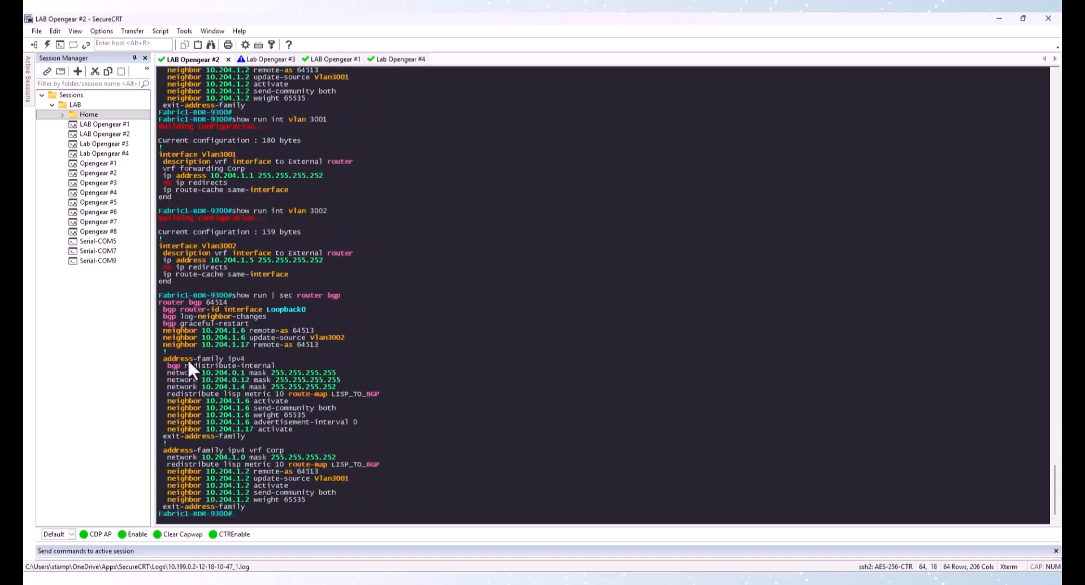
Examine the border's BGP neighbors, advertised loopback networks and VRF Corp address family in the output
drag(166, 344, 331, 342)
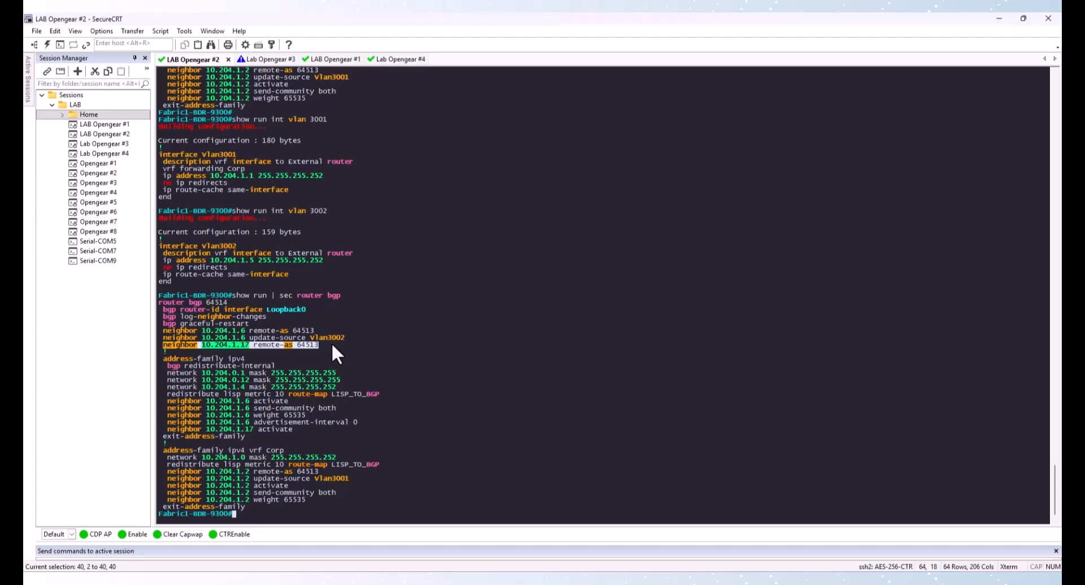
drag(165, 370, 349, 376)
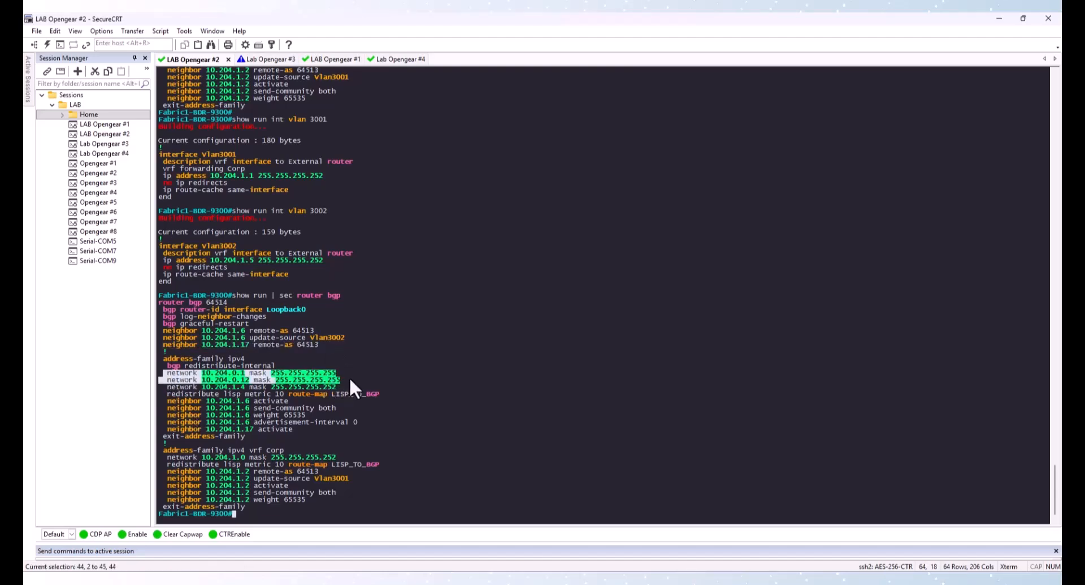
click(407, 366)
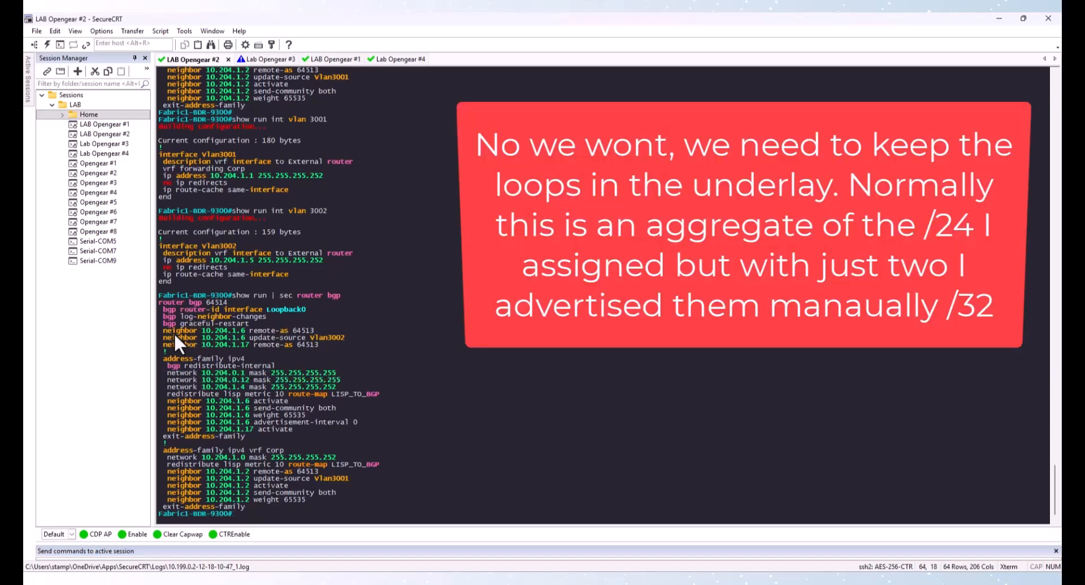
drag(167, 329, 358, 336)
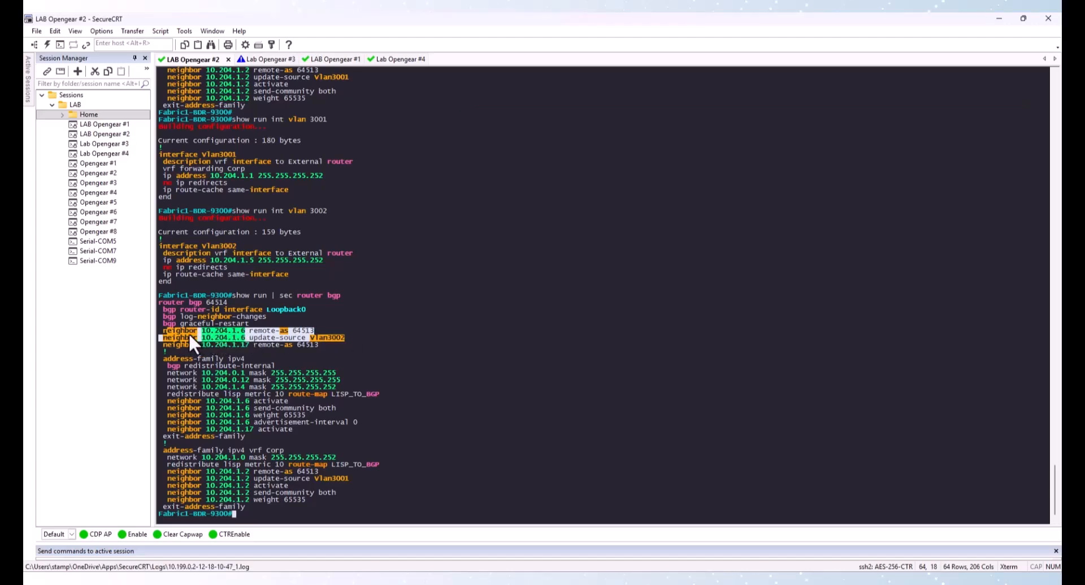
click(161, 331)
drag(162, 328, 364, 337)
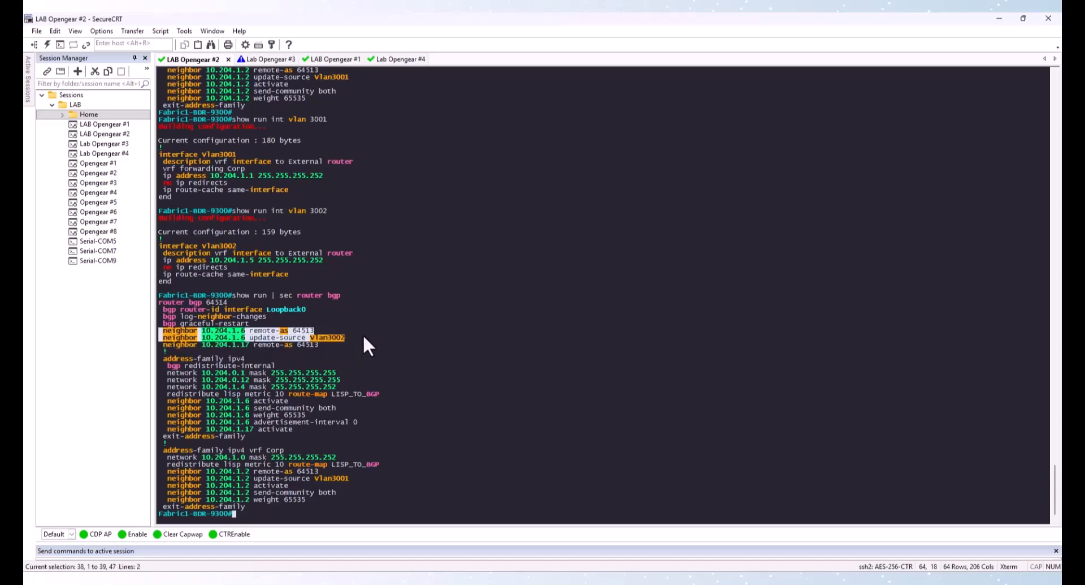
click(333, 335)
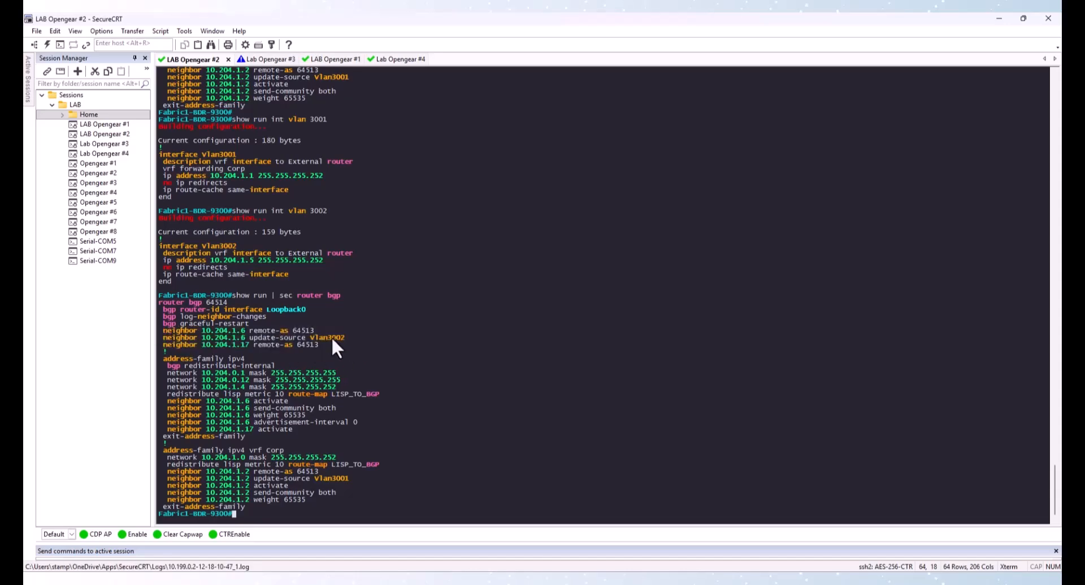
drag(313, 336, 357, 338)
drag(164, 386, 352, 429)
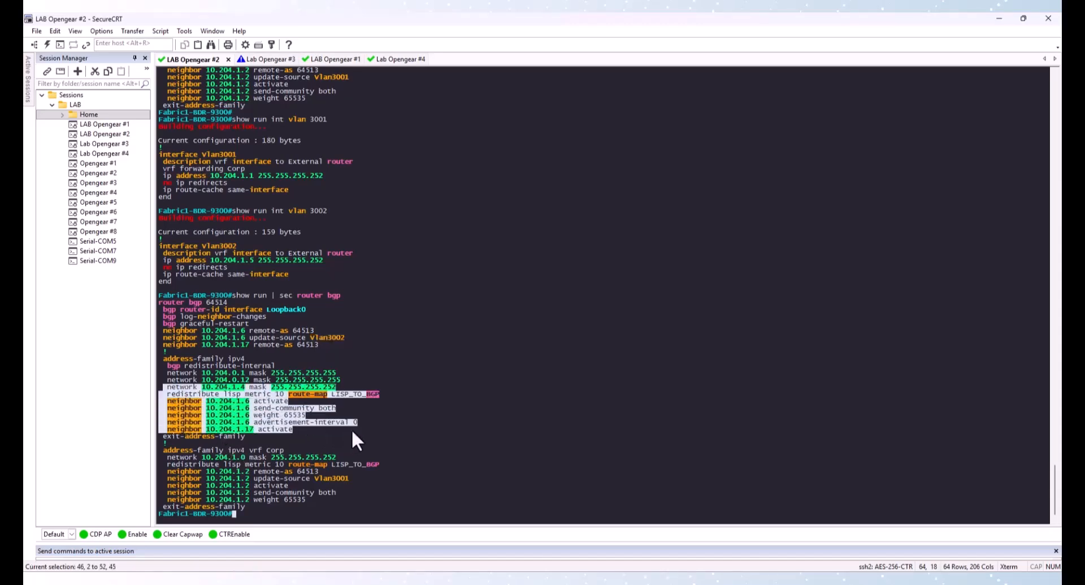
click(304, 414)
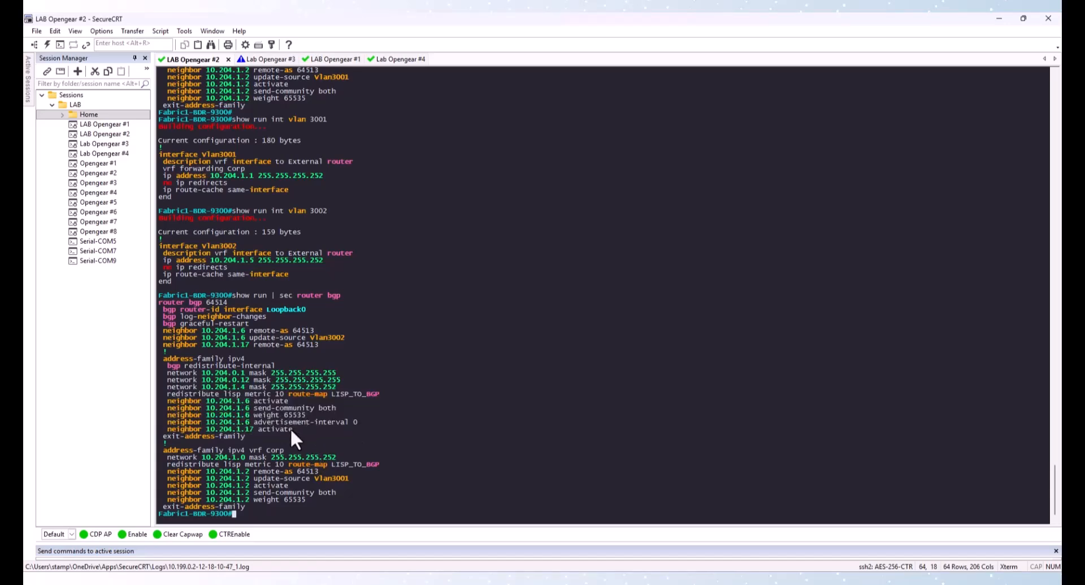
drag(225, 395, 331, 393)
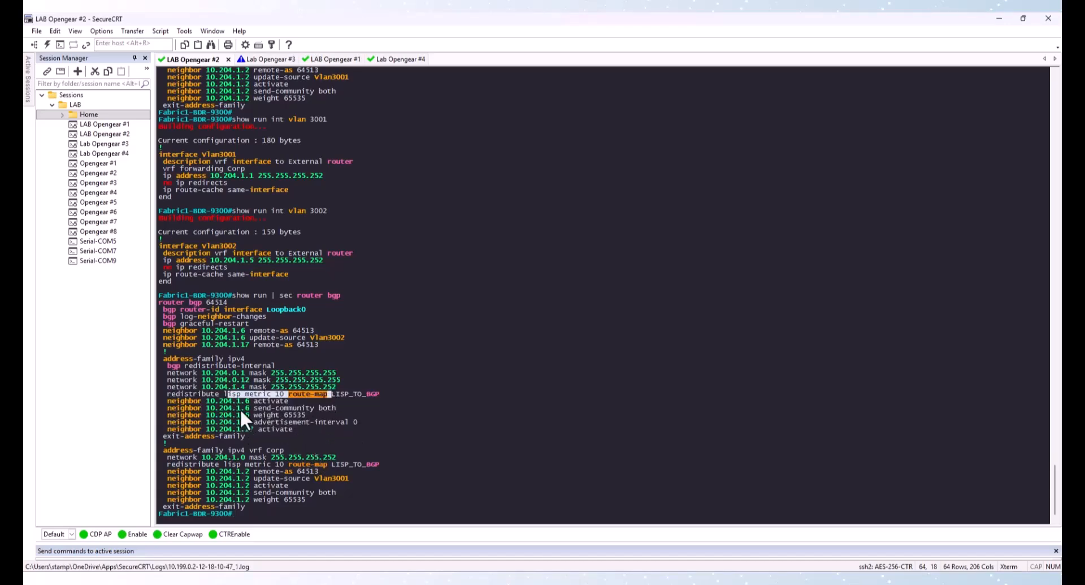
click(236, 411)
drag(174, 400, 317, 434)
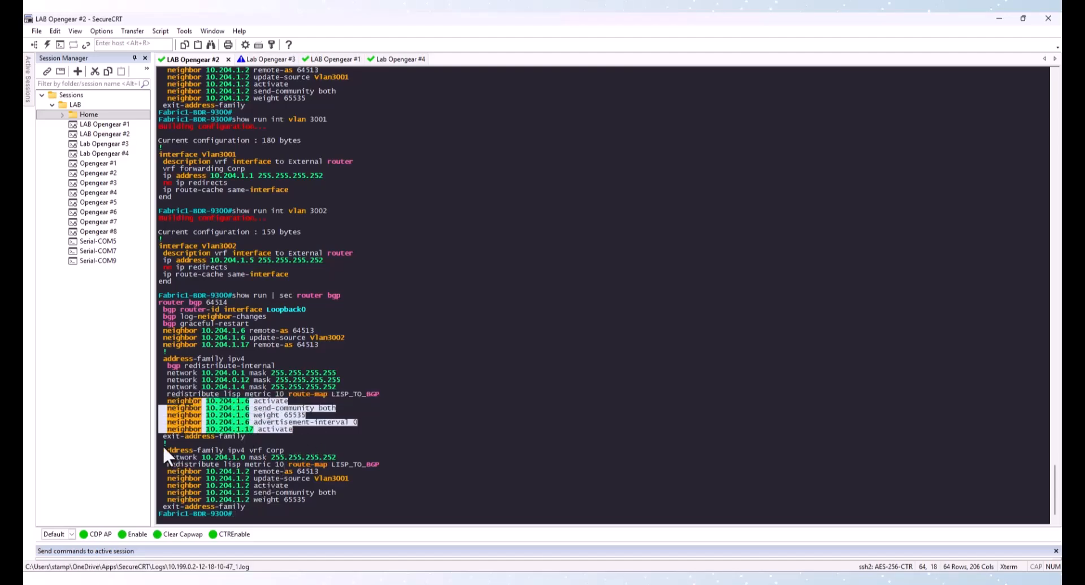
drag(163, 449, 291, 451)
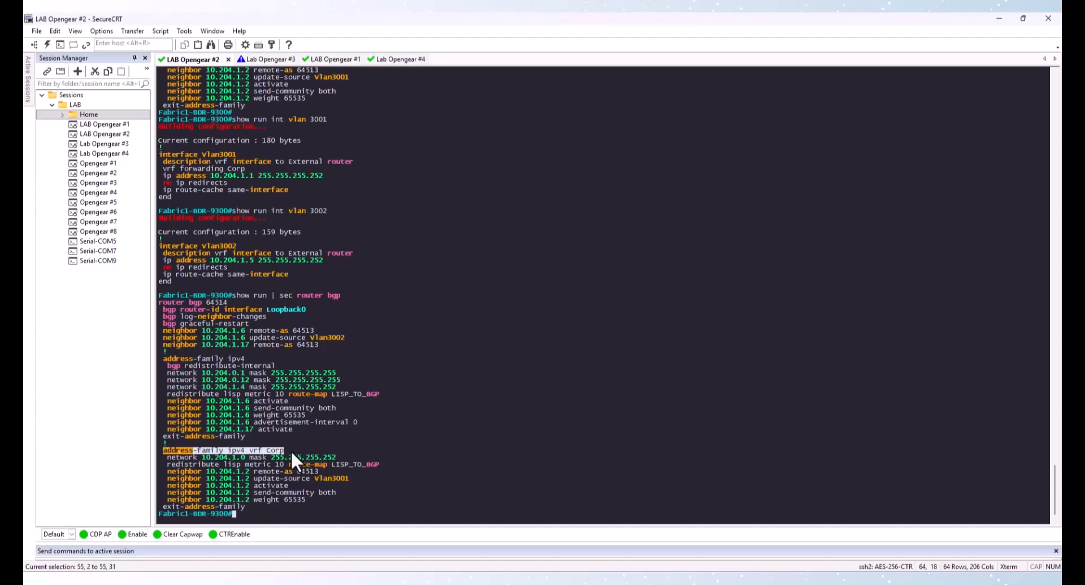
drag(291, 449, 313, 504)
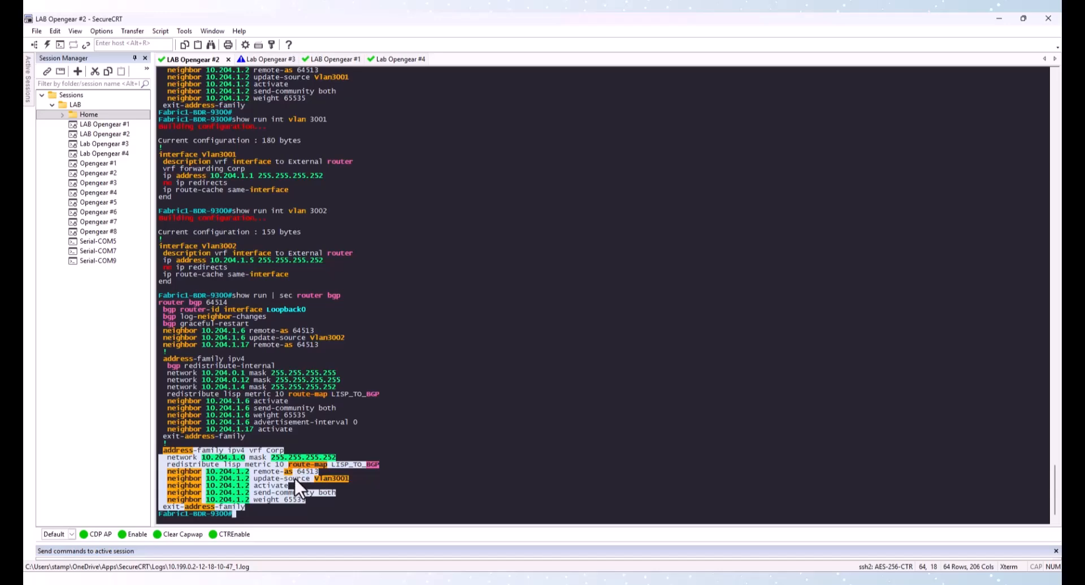
click(287, 405)
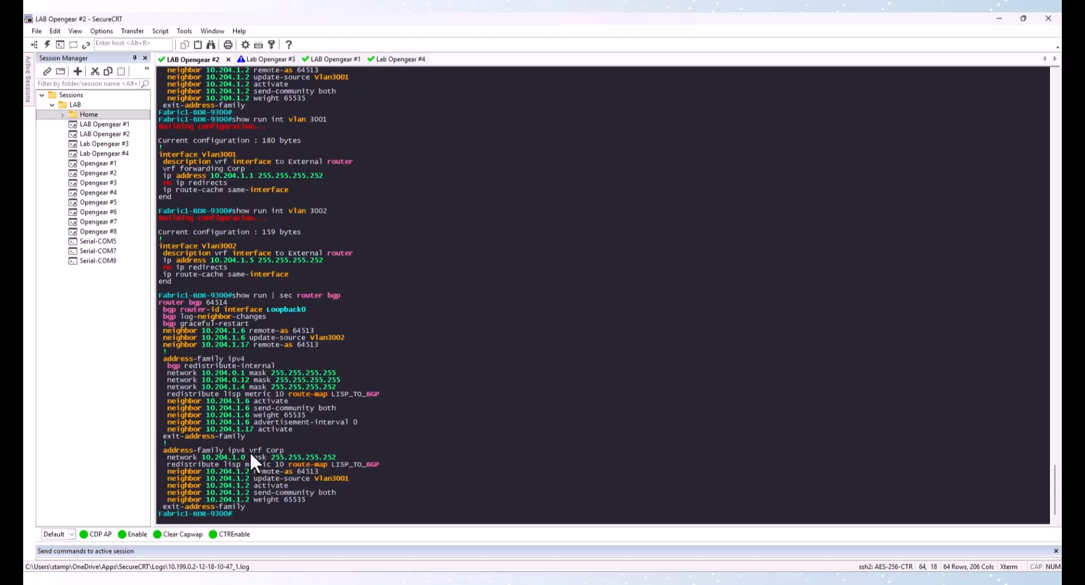
drag(250, 449, 290, 448)
click(399, 59)
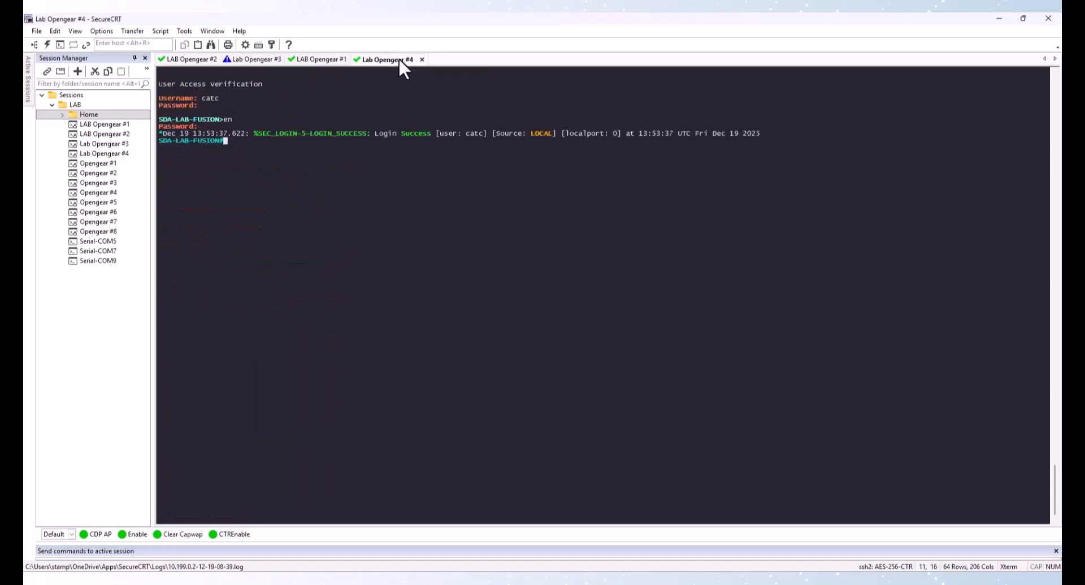
click(195, 59)
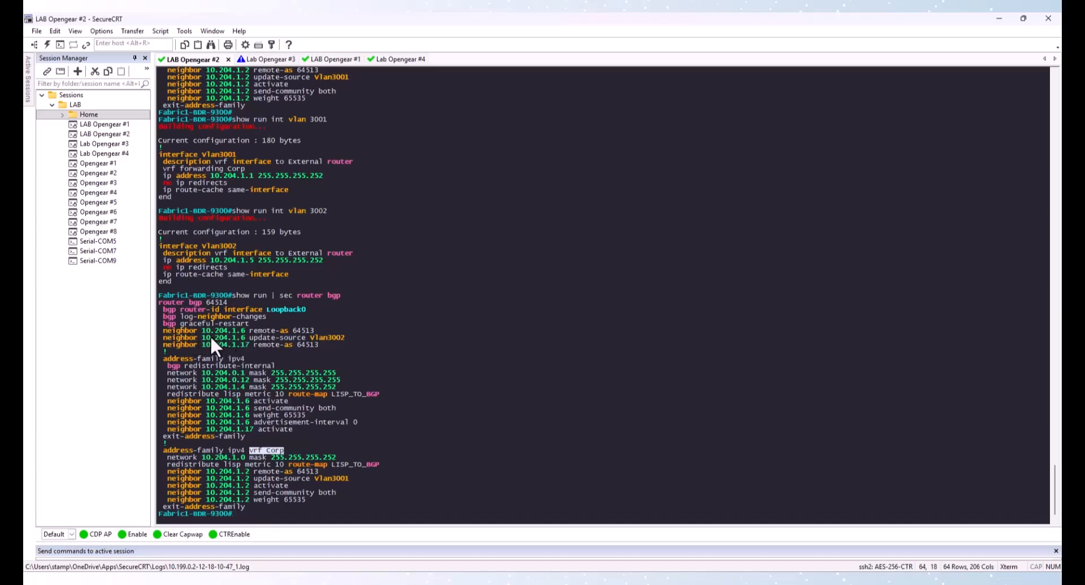
drag(210, 336, 354, 335)
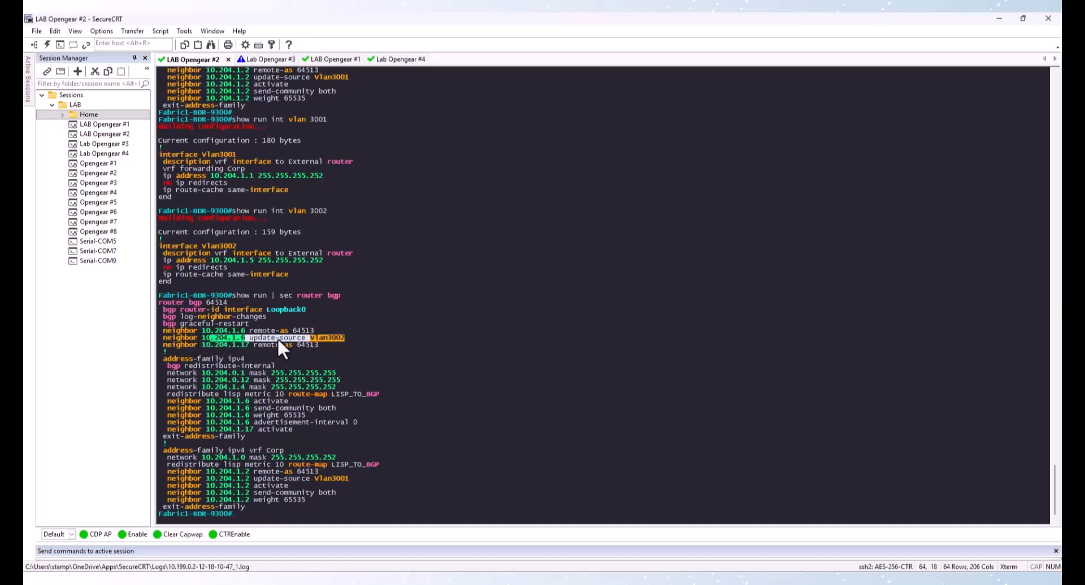
drag(214, 485, 307, 487)
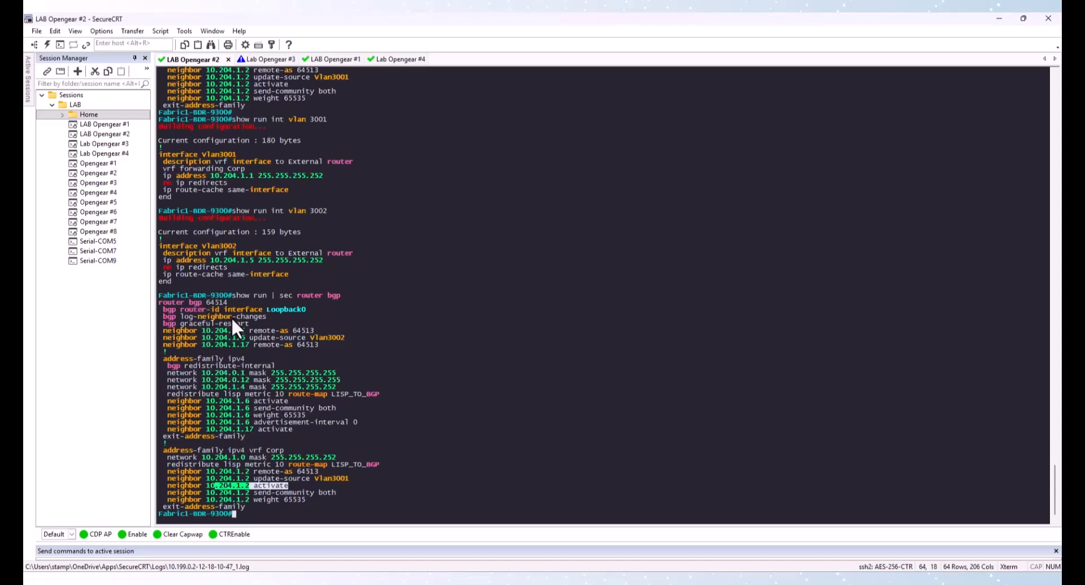
click(193, 303)
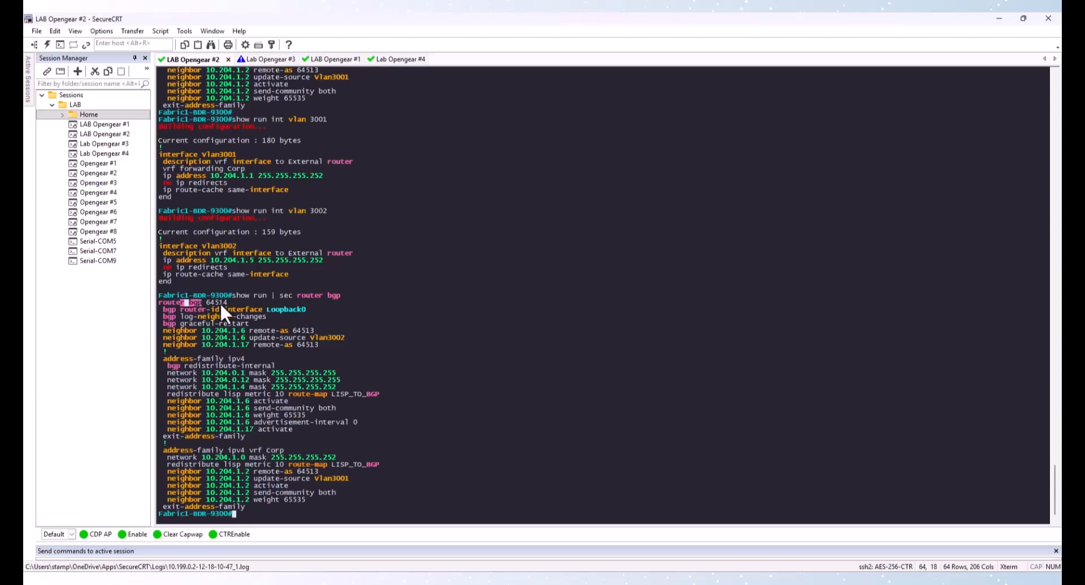
Switch to the Lab Opengear #4 session and enter global configuration mode on the SDA-LAB-FUSION router
click(403, 56)
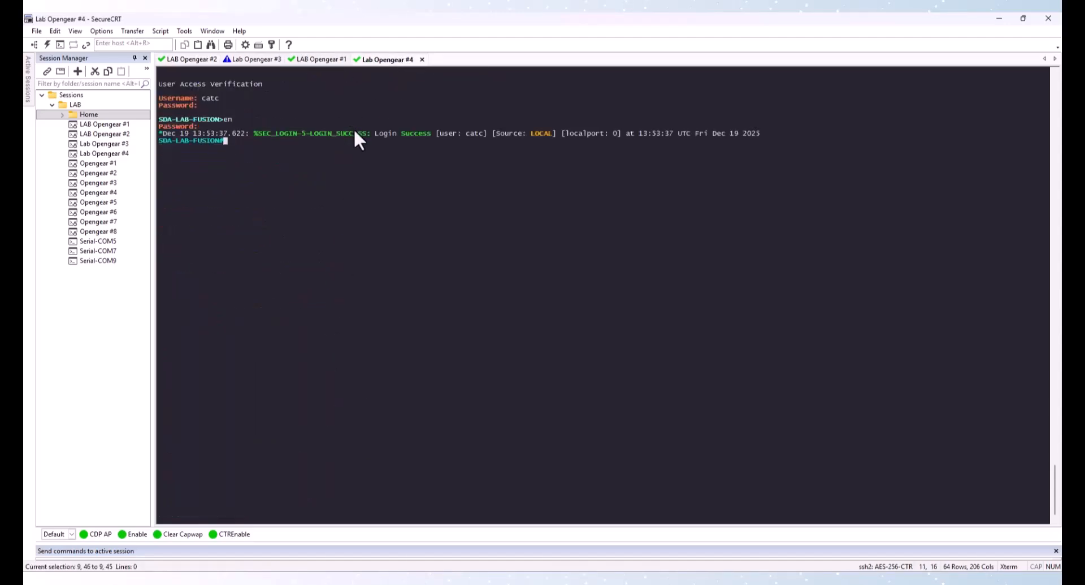
text(conf t)
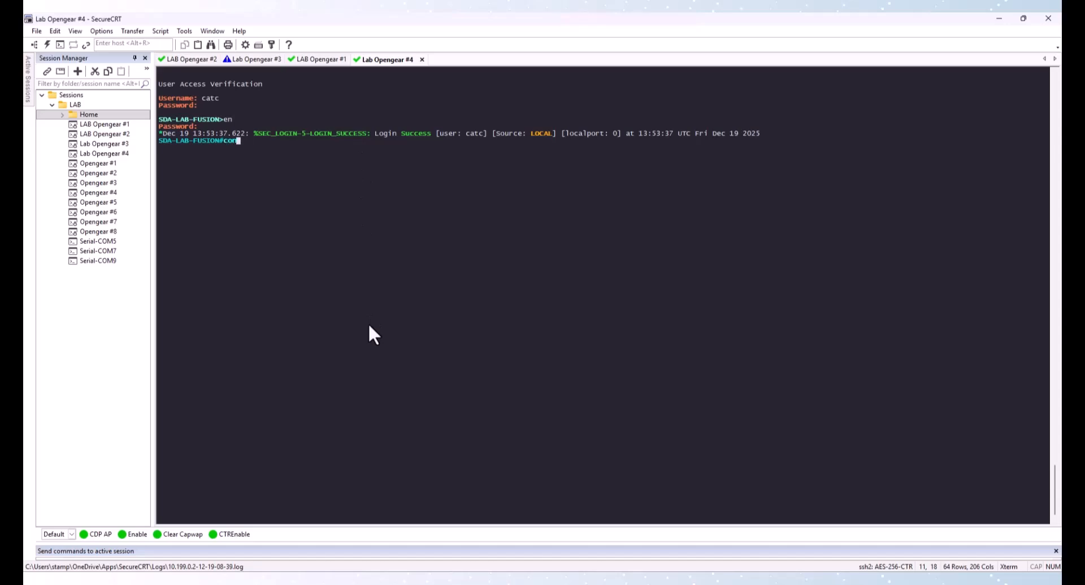
key(Return)
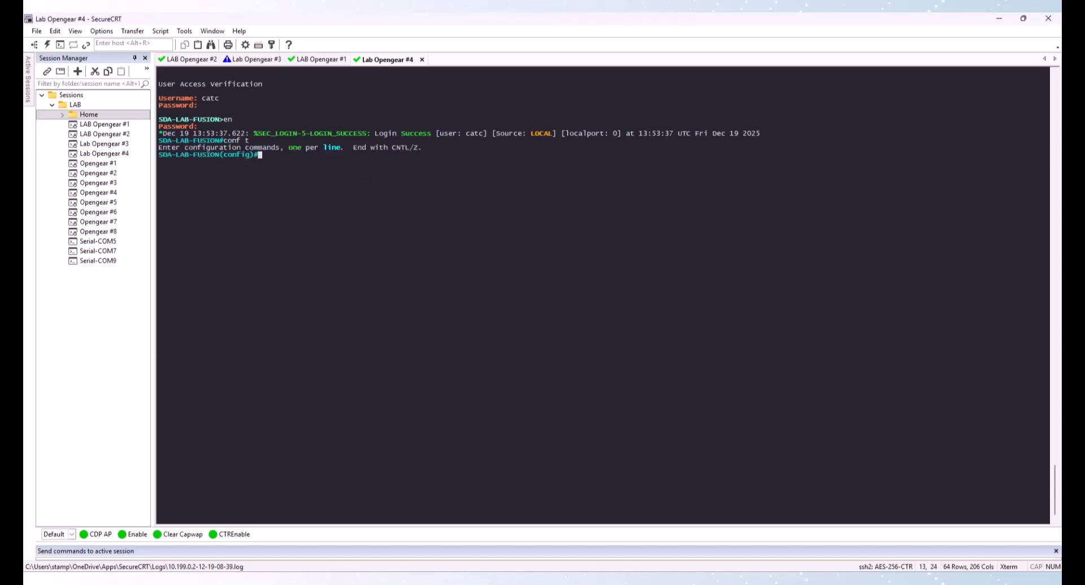
Paste VLANs 3001, 3002, 3011 and 3012 named Fabric1-Corp, Fabric1-Underlay, Fabric2-Corp and Fabric2-Underlay, then exit VLAN mode
key(alt+Tab)
click(299, 226)
right_click(300, 226)
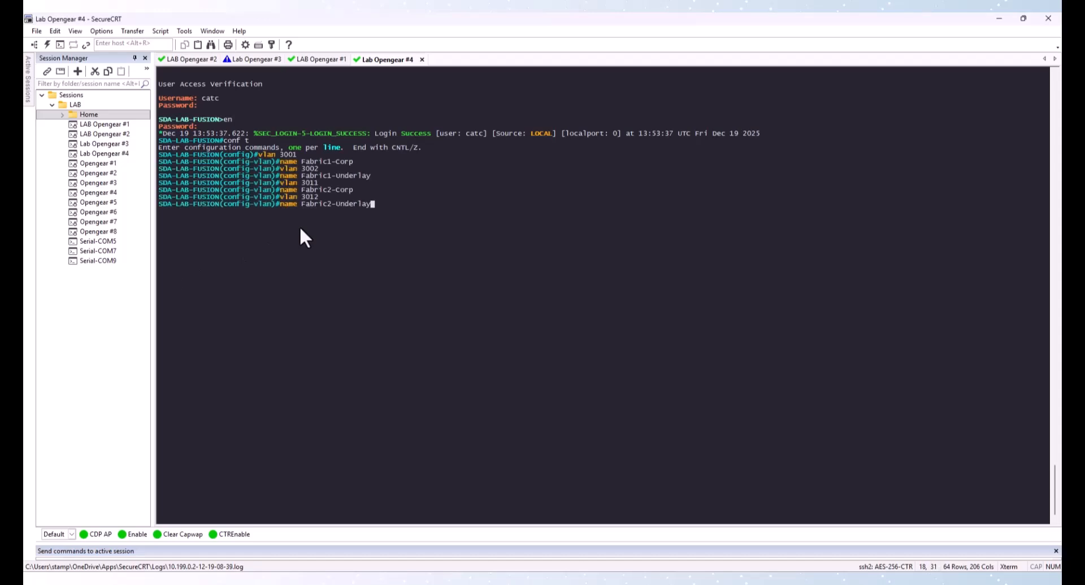
key(Return)
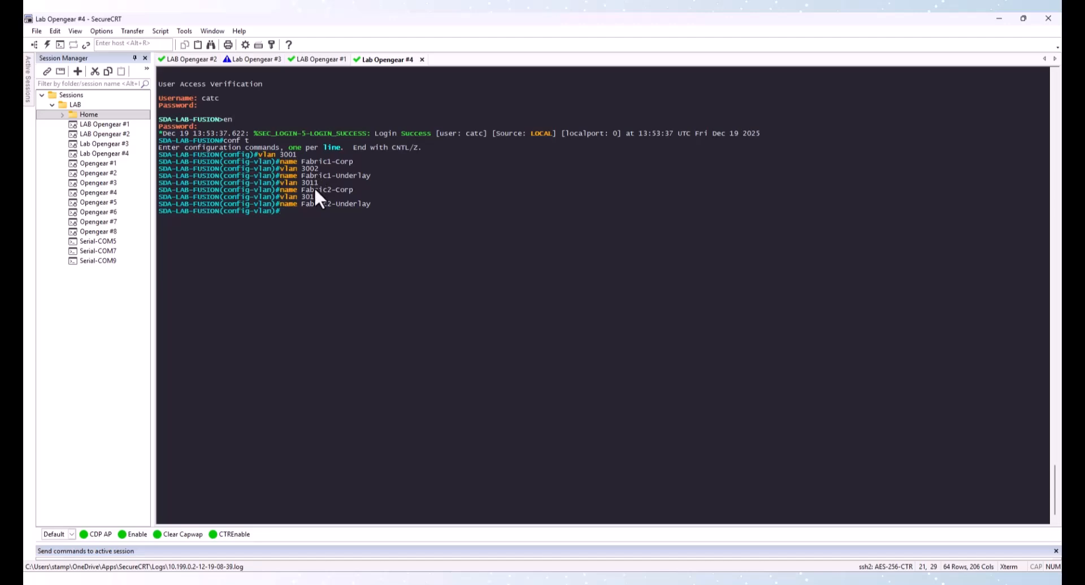
text(xit)
key(Return)
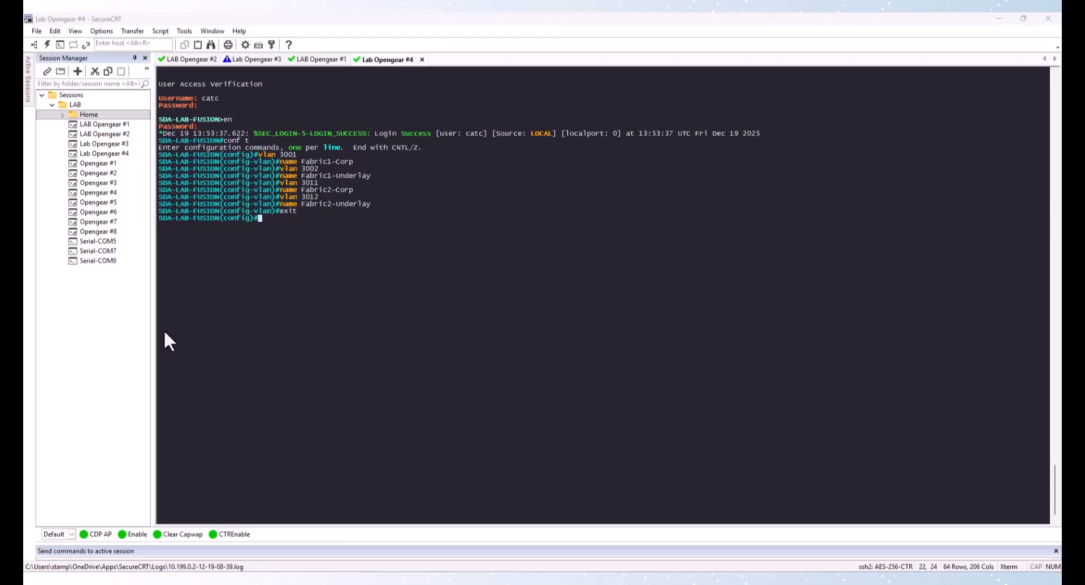
Paste SVIs for VLANs 3001, 3002, 3011 and 3012 with addresses 10.204.1.2, 10.204.1.6, 10.212.1.2 and 10.212.1.6 /30
click(230, 267)
right_click(230, 267)
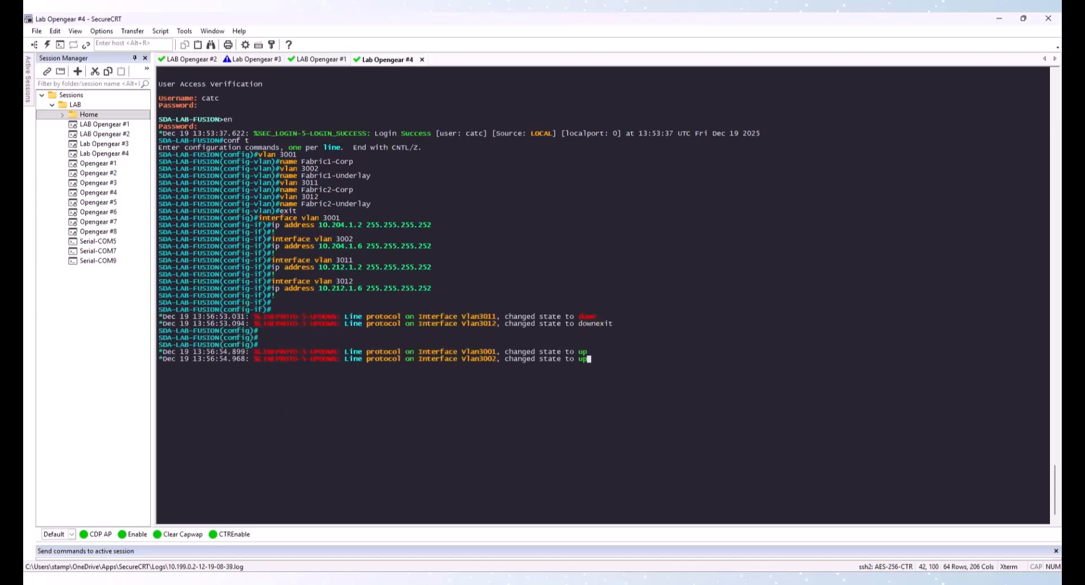
key(alt+Tab)
click(272, 365)
key(Return)
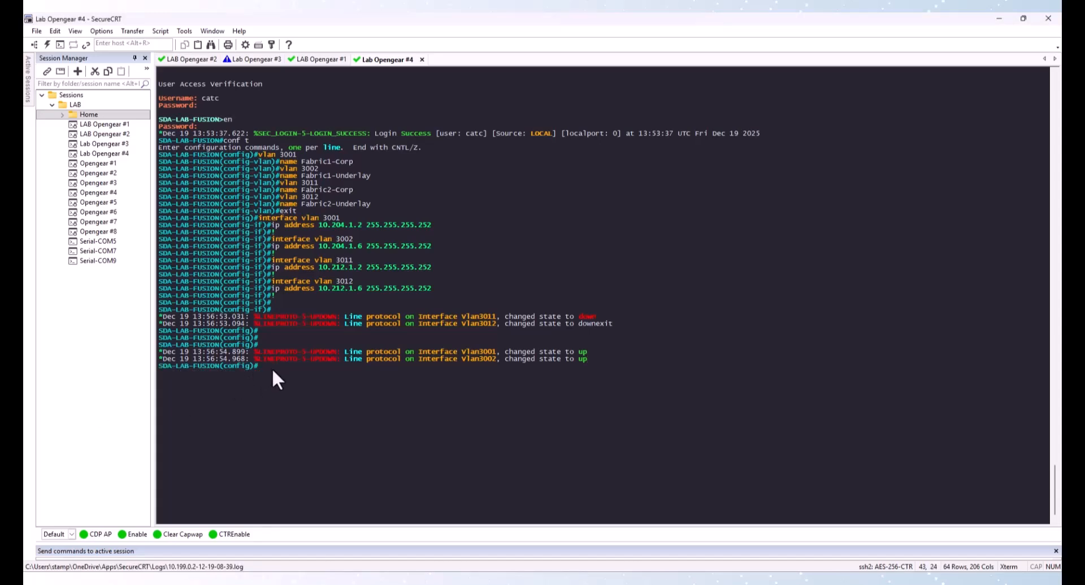
Configure router bgp 64513 with neighbors 10.204.1.1/.5 in AS 64514 and 10.212.1.1/.5 in AS 64516, sourced from their VLANs
right_click(277, 369)
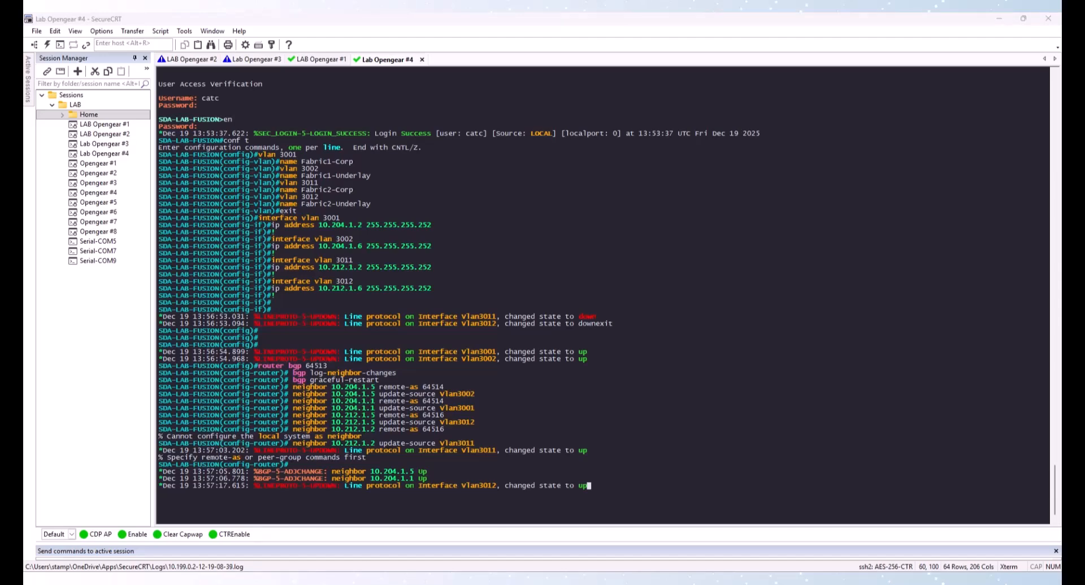
right_click(388, 399)
key(Return)
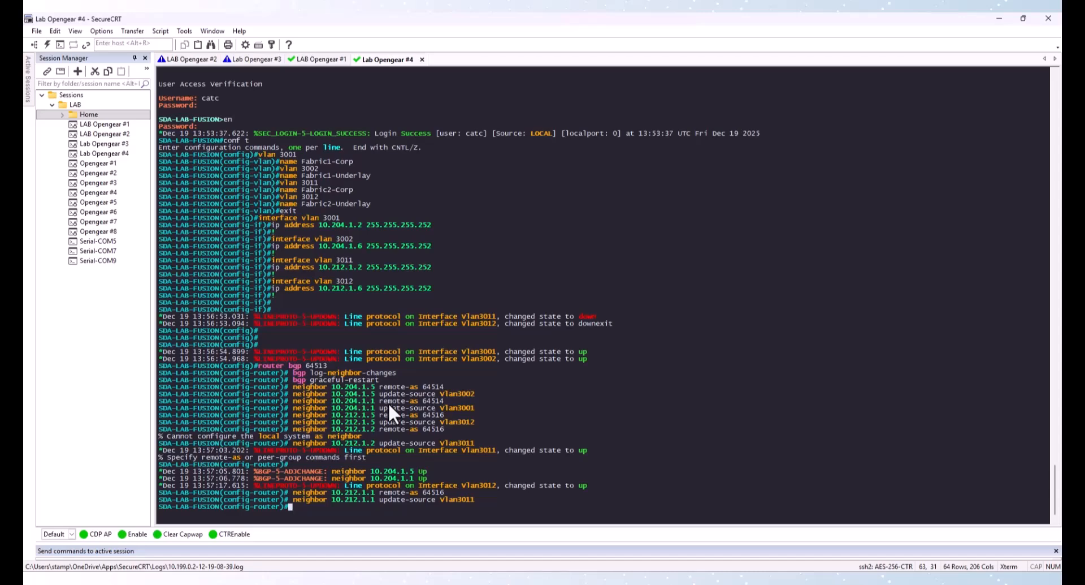
Show the fusion router's BGP running configuration and review the neighbor remote-as and update-source lines
text(do show run | sec router bgp)
key(Return)
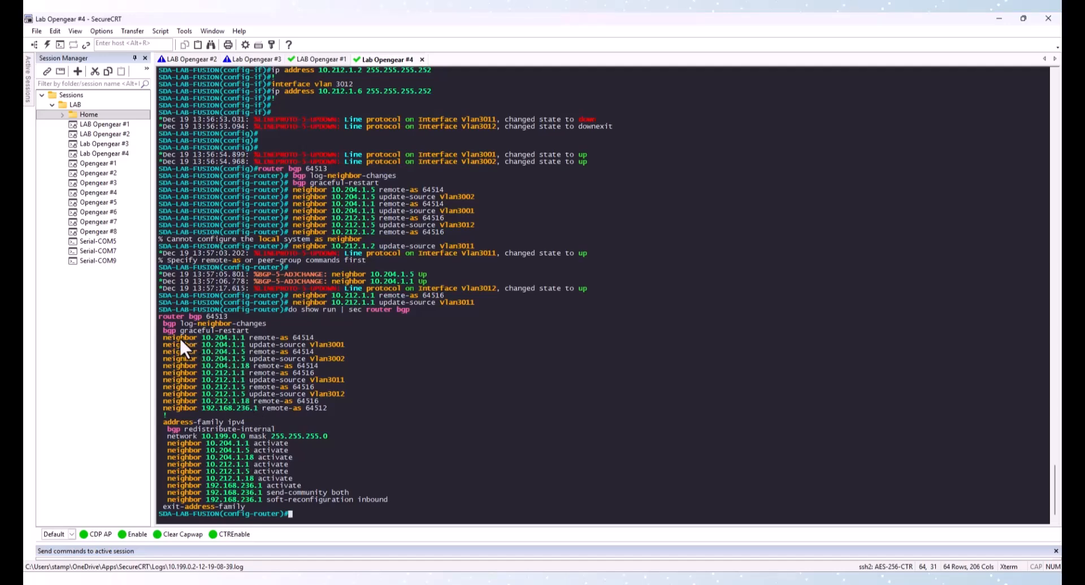
drag(174, 337, 338, 350)
drag(207, 359, 341, 357)
drag(202, 386, 282, 391)
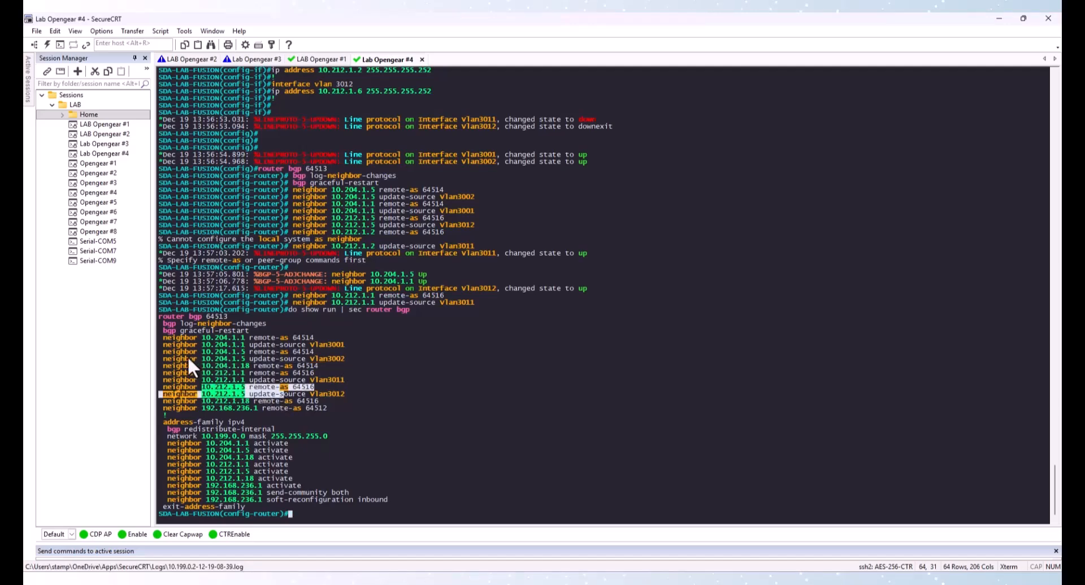
drag(216, 353, 245, 388)
click(317, 343)
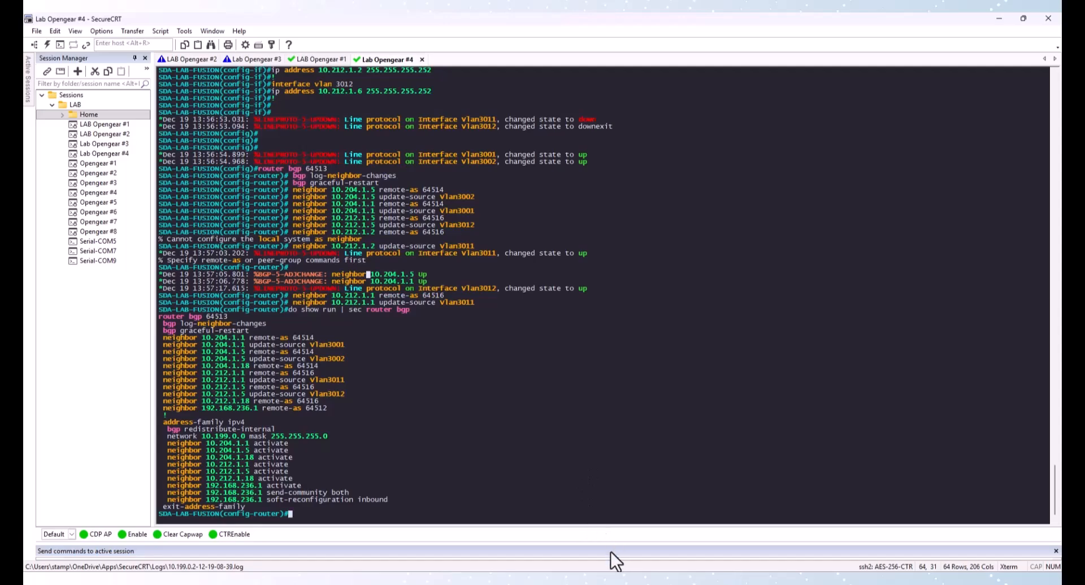
Open the SDA lab topology diagram to check the fabric uplinks, then return to the terminal
mouse_move(603, 580)
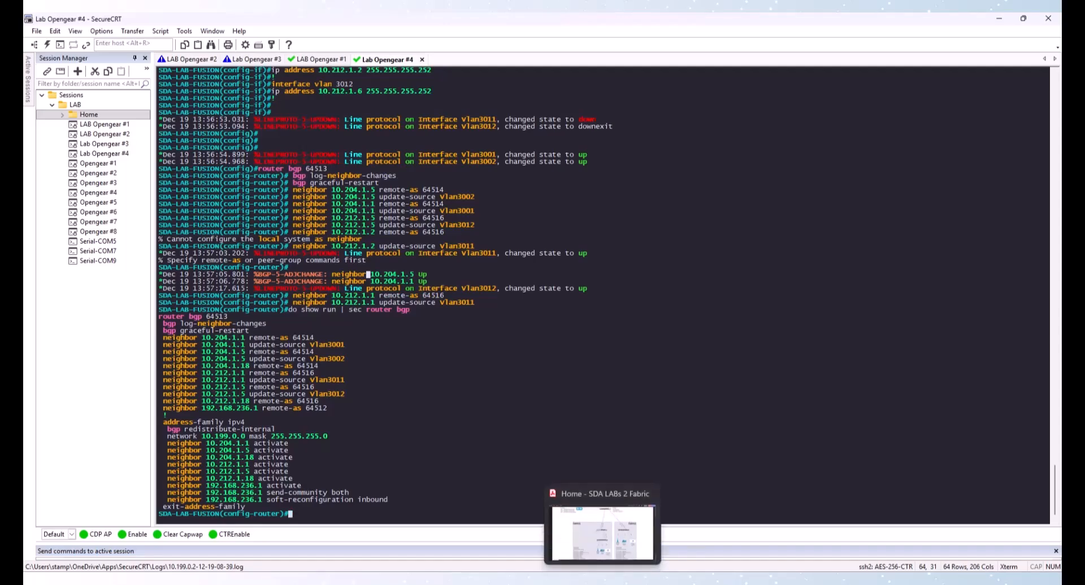
click(602, 532)
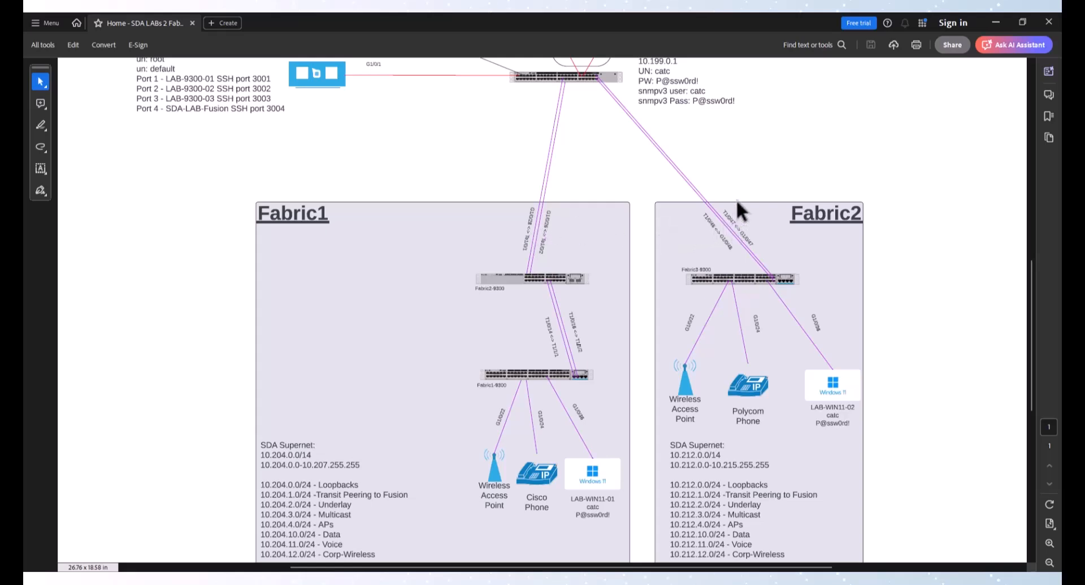
key(alt+Tab)
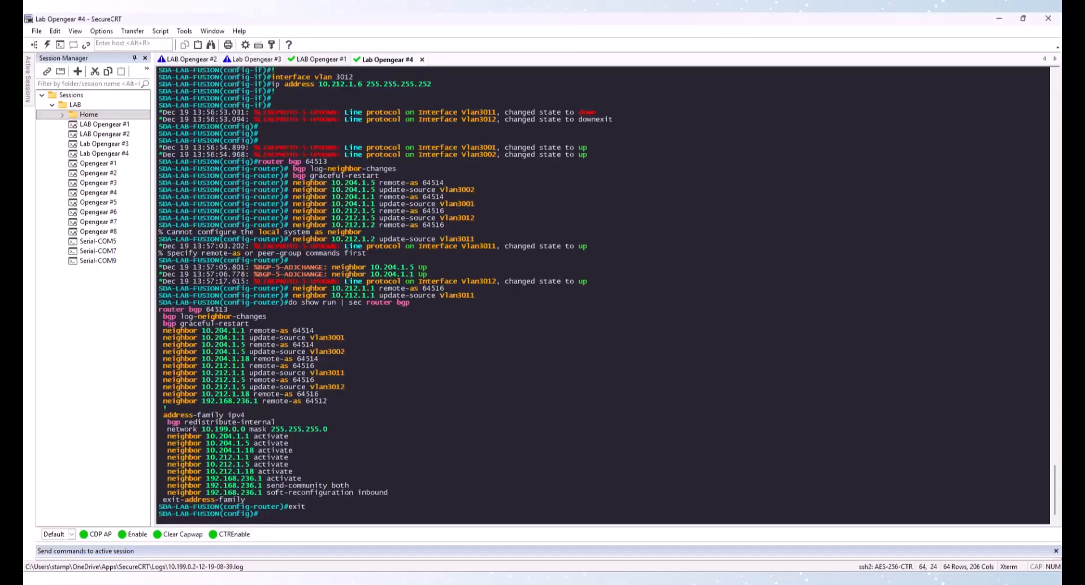
Display the running configuration of interfaces GigabitEthernet1/0/28 and GigabitEthernet1/0/47
text(show run int g 1/0/28)
key(Return)
text(do show run int g 1/)
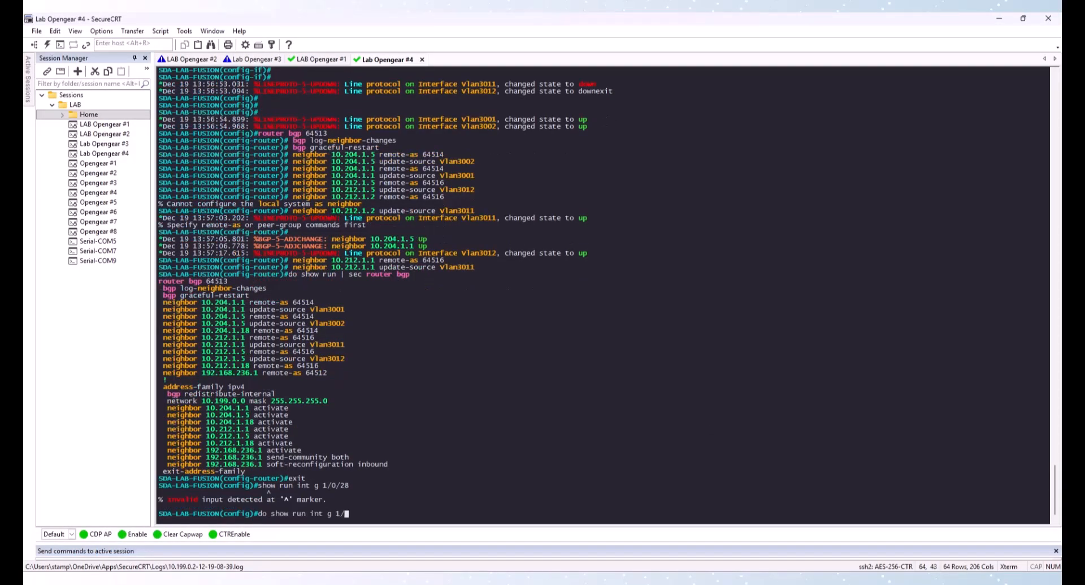
text(0/28)
key(Return)
key(Up)
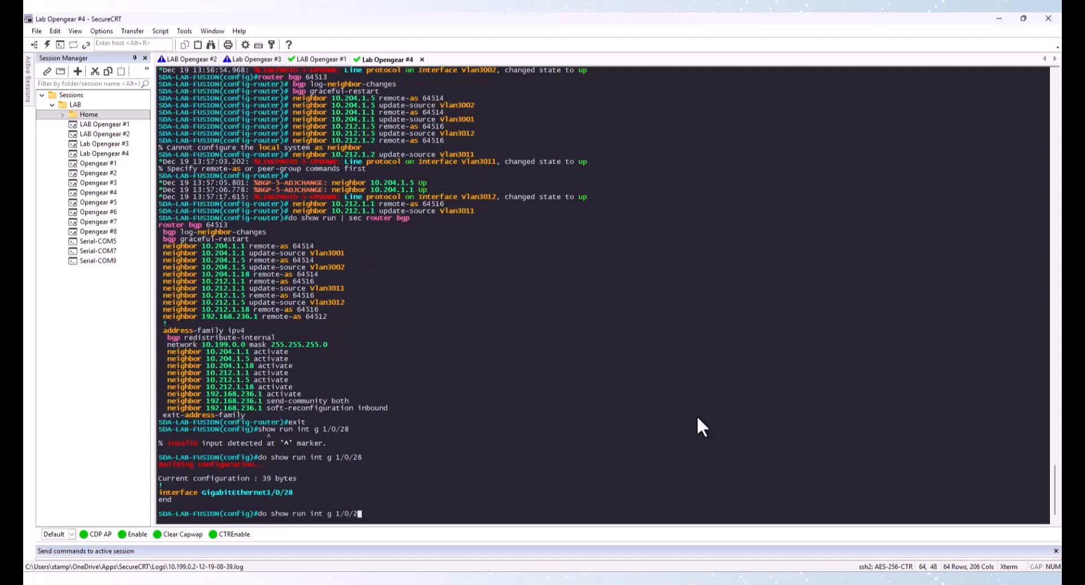
key(BackSpace)
key(BackSpace)
text(47)
key(Return)
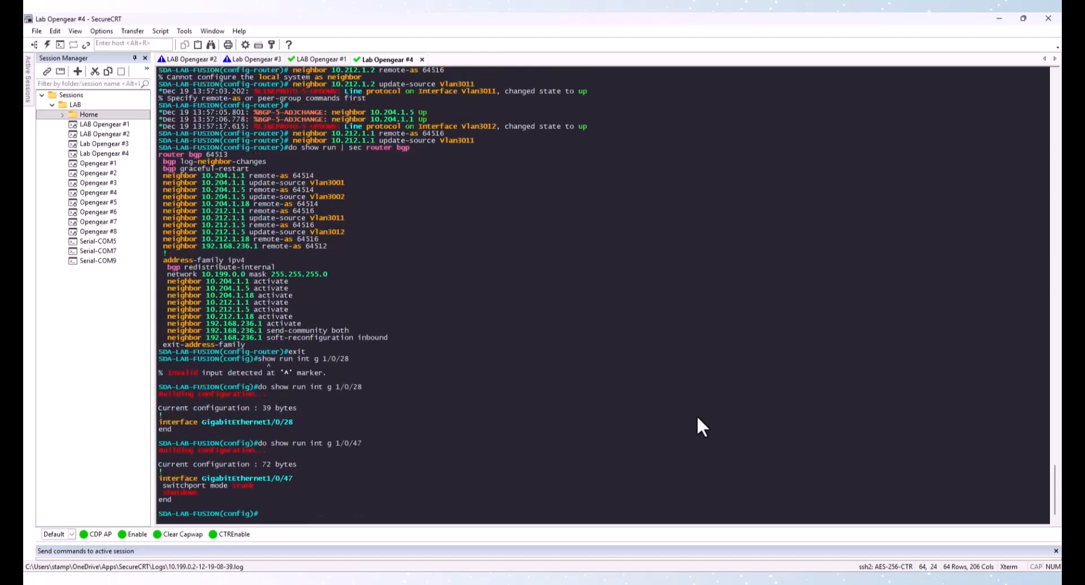
Set GigabitEthernet1/0/28 to switchport mode trunk and enable it with no shutdown
text(conf t)
key(Return)
text(int g)
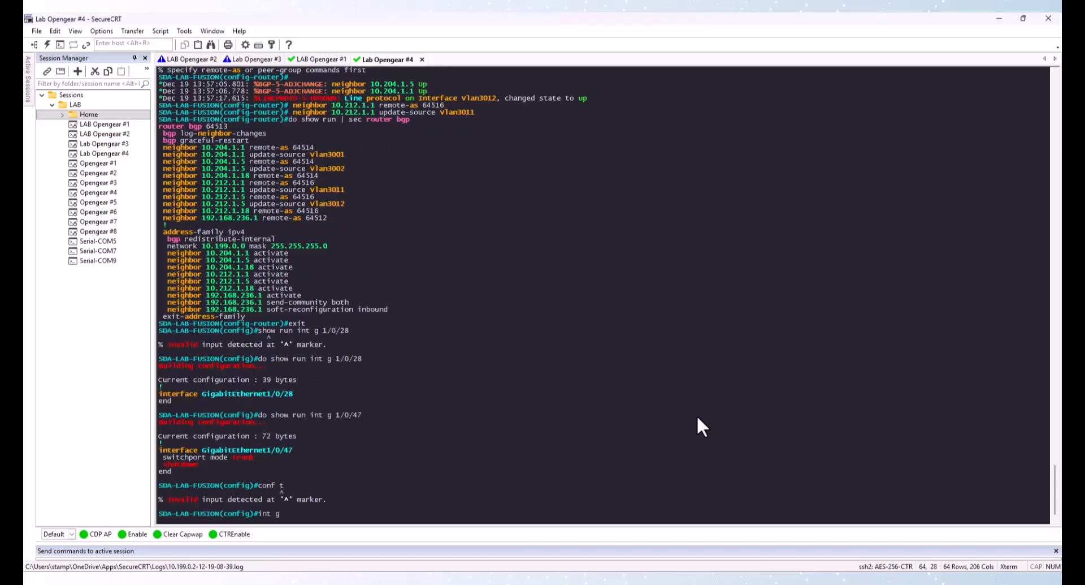
text( 1/0/28)
key(Return)
text(s)
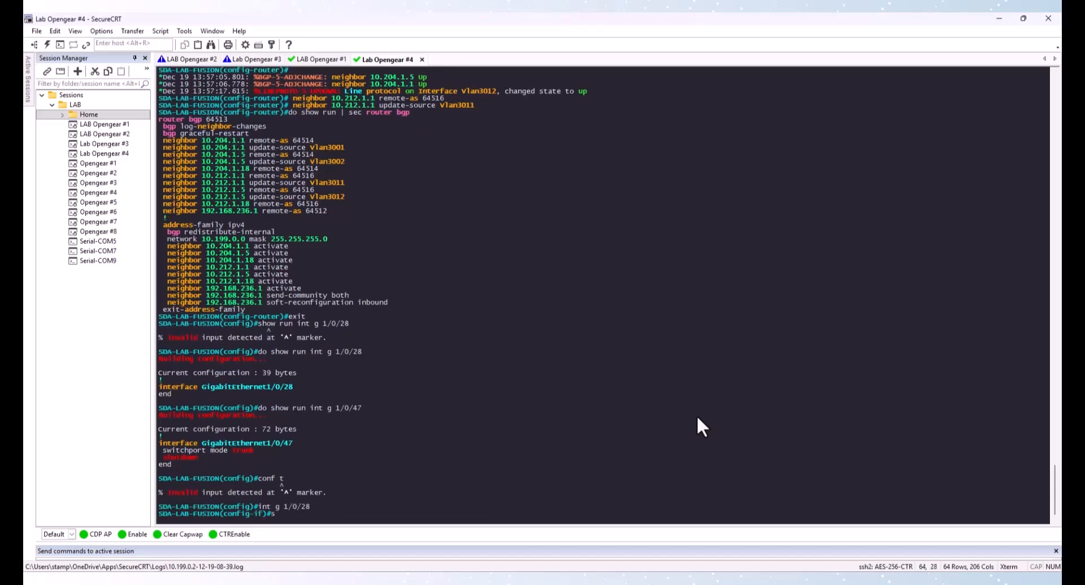
text(w)
key(Tab)
text(mo)
key(Tab)
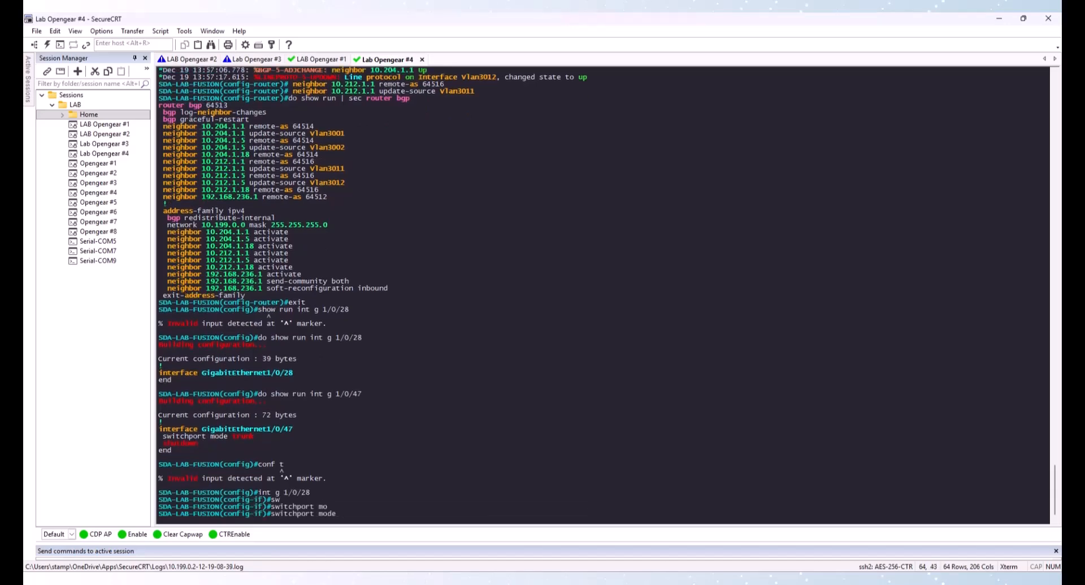
text(tru)
key(Tab)
key(Return)
text(no)
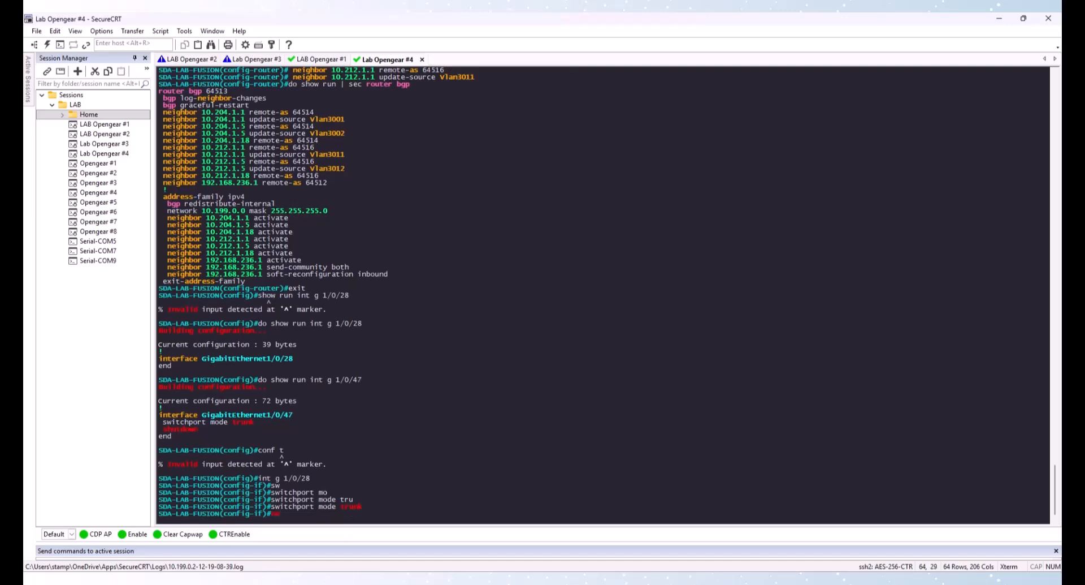
text( shut)
key(Return)
text(exit)
key(Return)
Enable GigabitEthernet1/0/47 with no shutdown and leave configuration mode
text(int g 1/0/28)
key(Return)
text(exi)
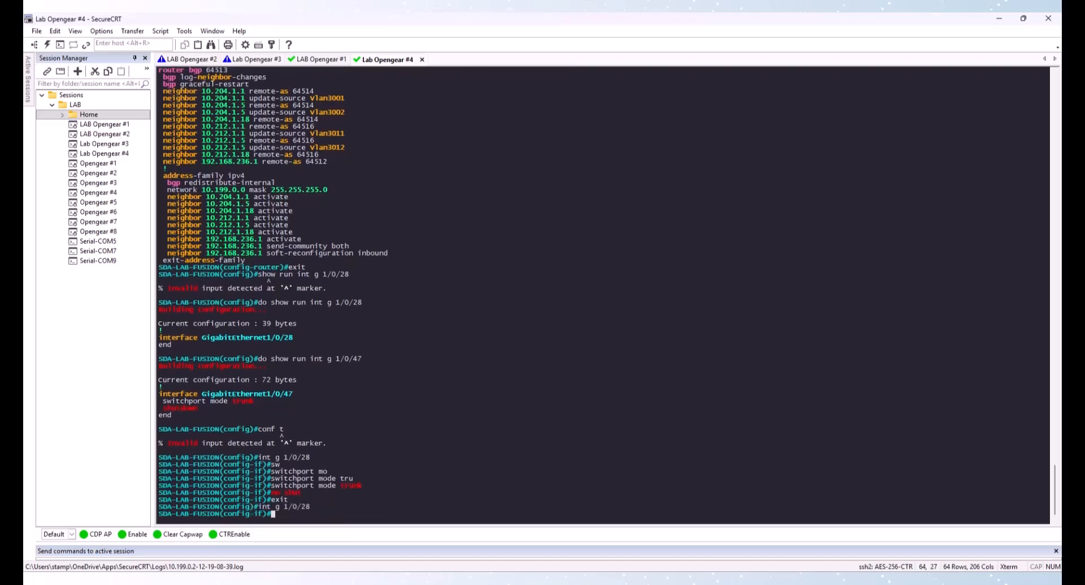
text(t)
key(Return)
text(int g 1/0/47)
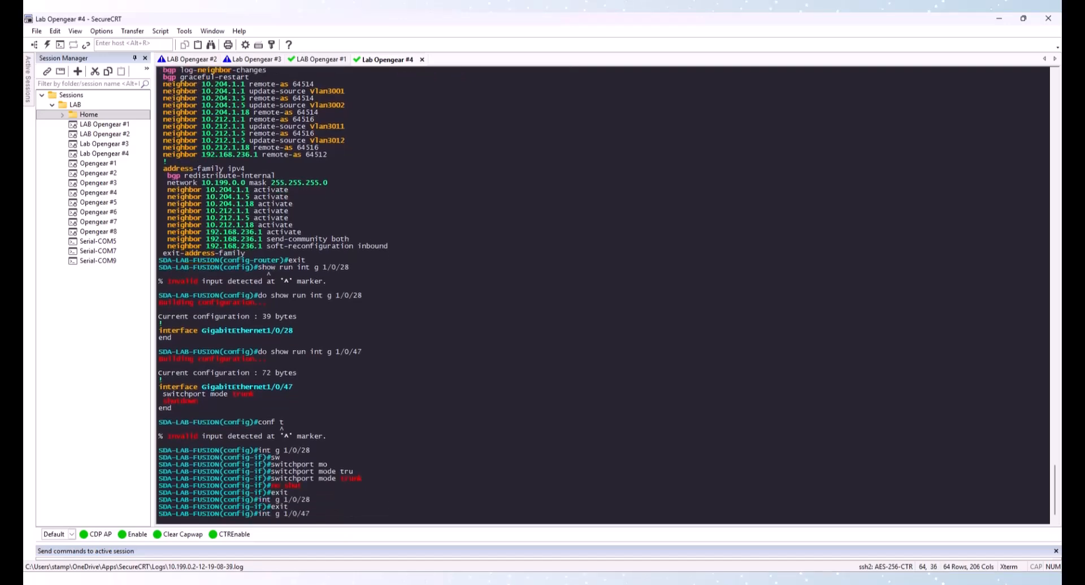
key(Return)
text(no shut)
key(Return)
text(exit)
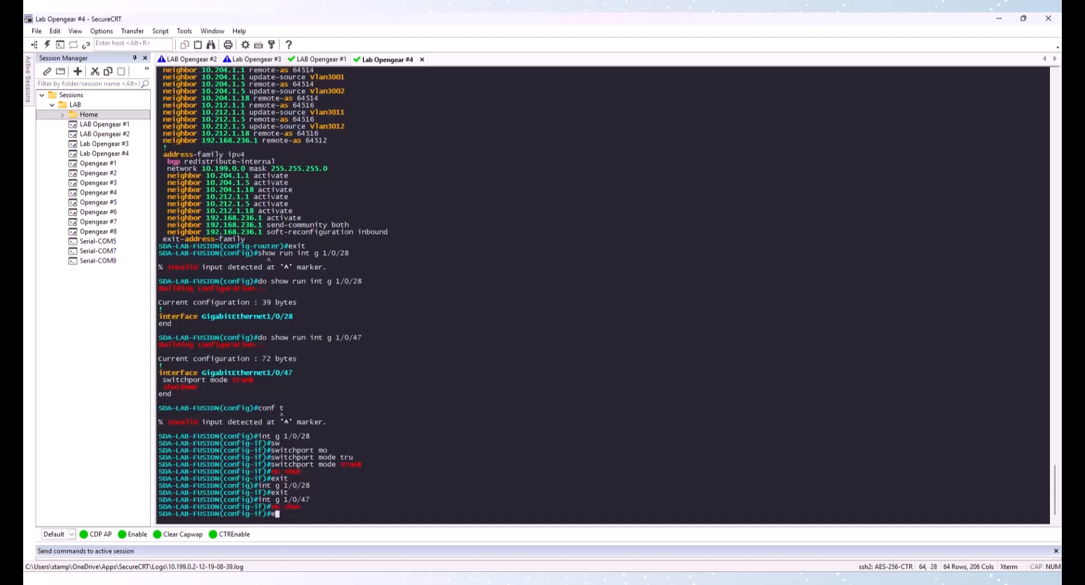
key(Return)
text(exi)
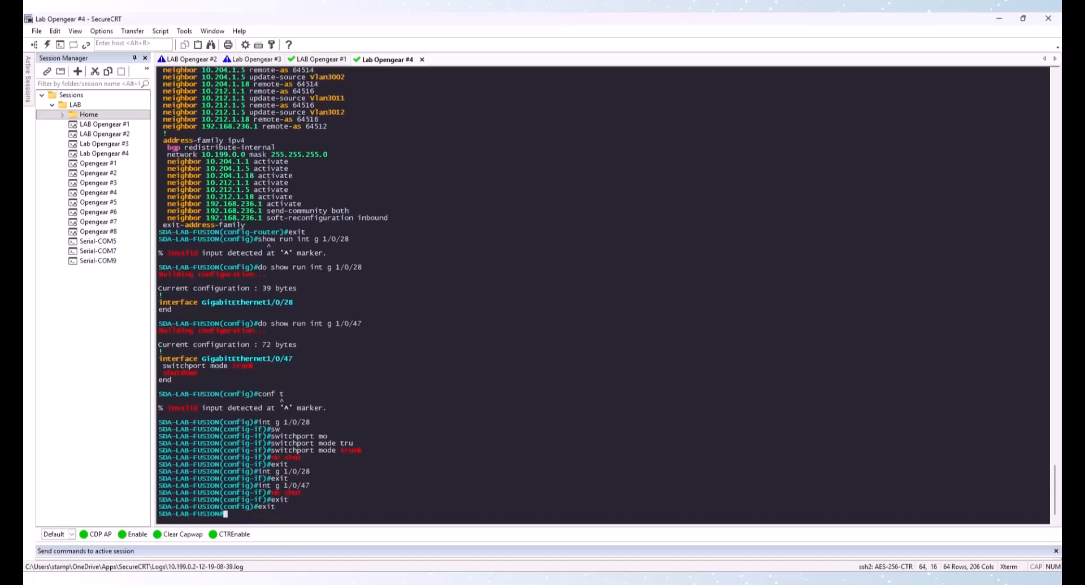
text(t)
key(Return)
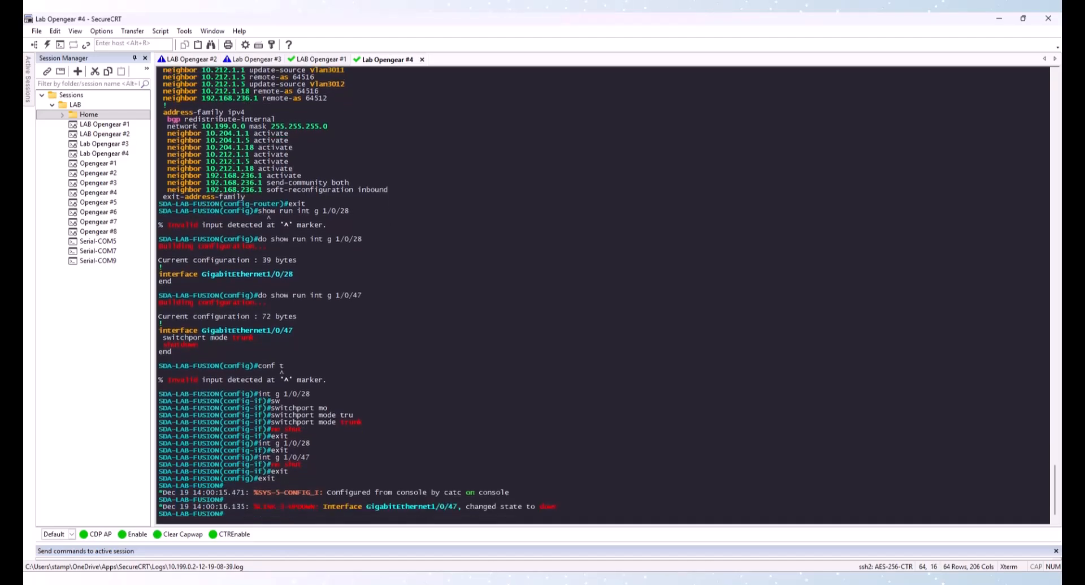
Run show ip bgp summary repeatedly to check the fusion router's BGP neighbor states
text(show ip bgp su)
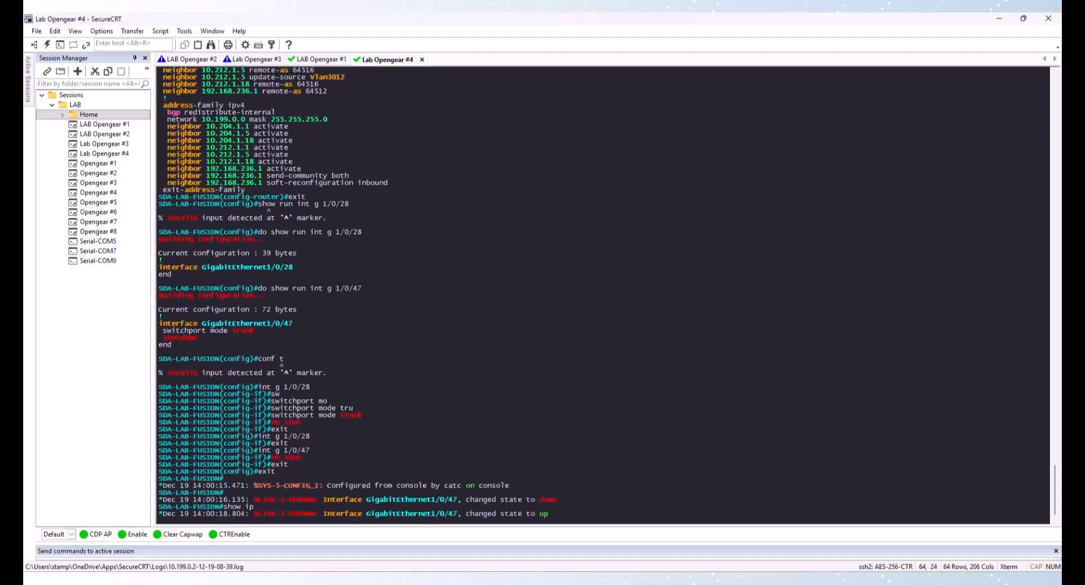
key(Tab)
key(Return)
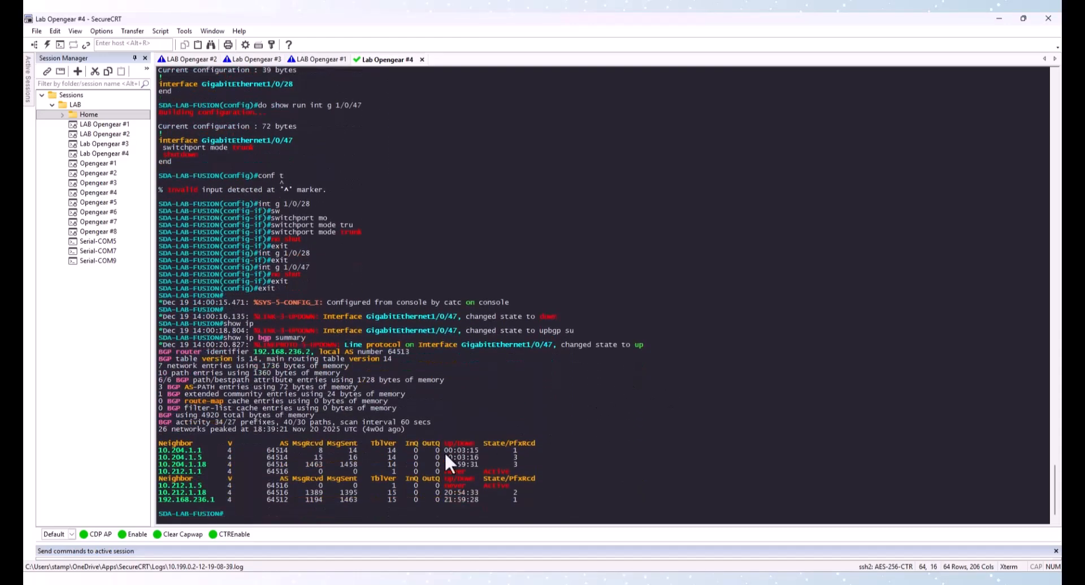
drag(158, 449, 203, 458)
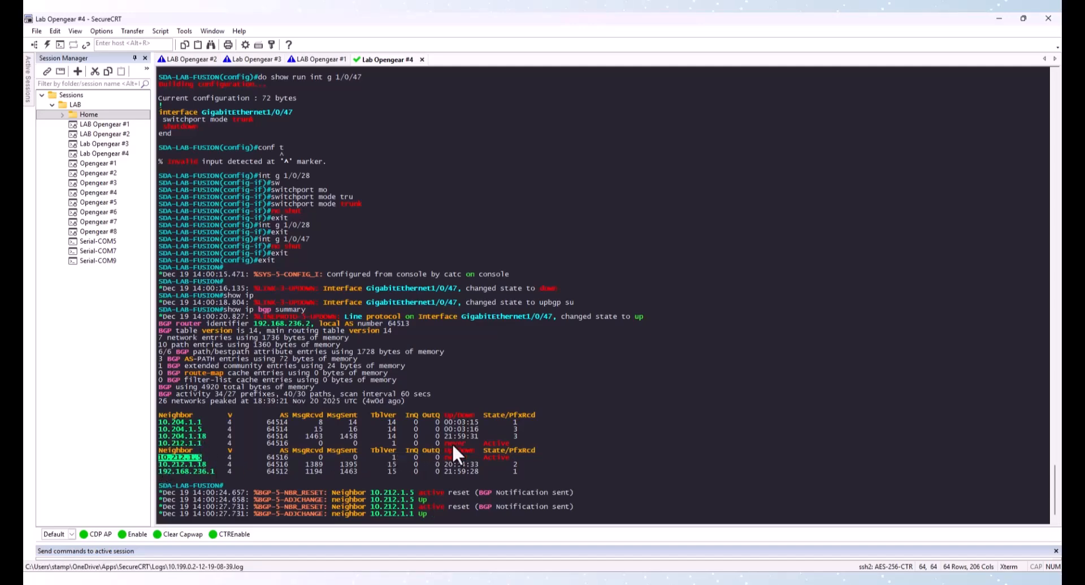
drag(452, 443, 469, 457)
click(469, 452)
key(Return)
key(Return)
key(Return)
key(Up)
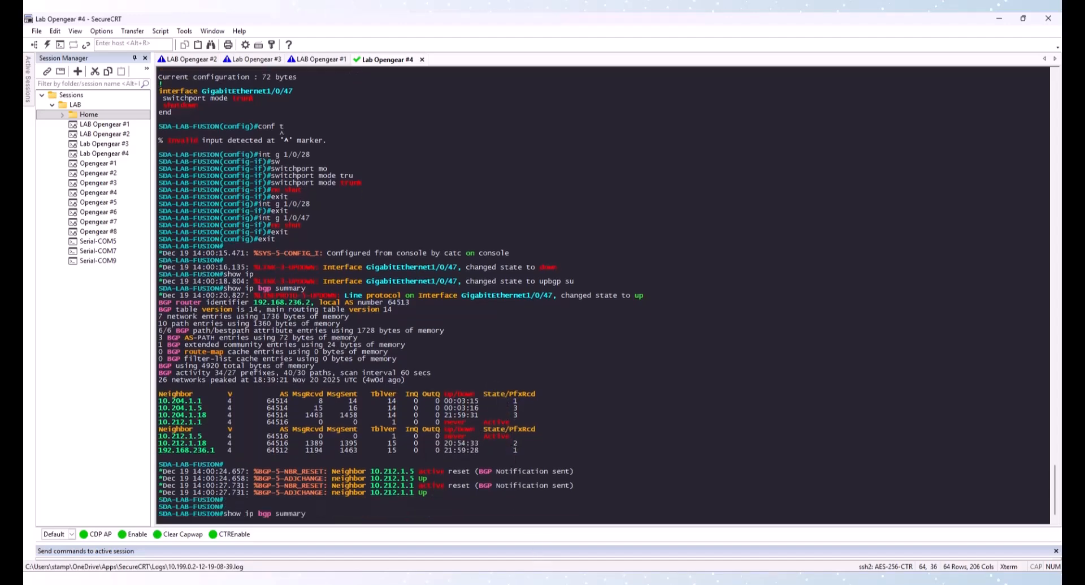
key(Return)
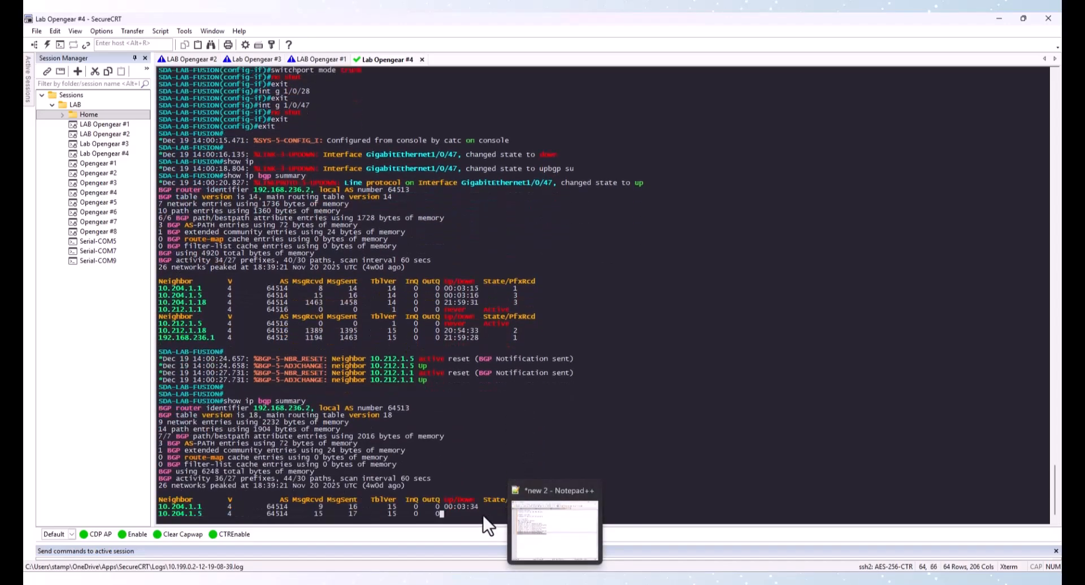
Enter global configuration mode on the fusion router again
text(v)
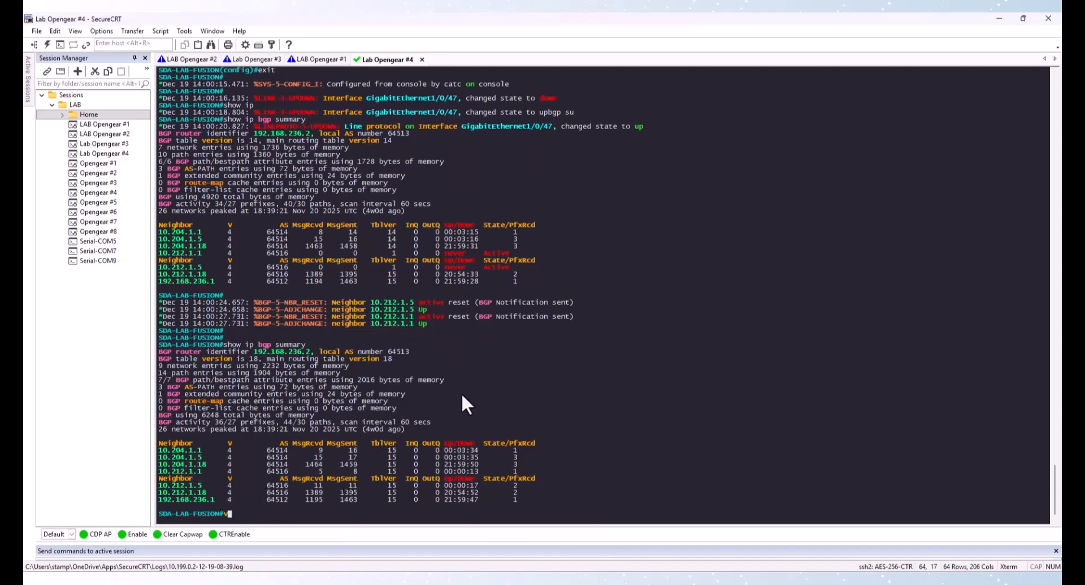
key(BackSpace)
text(conf t)
key(Return)
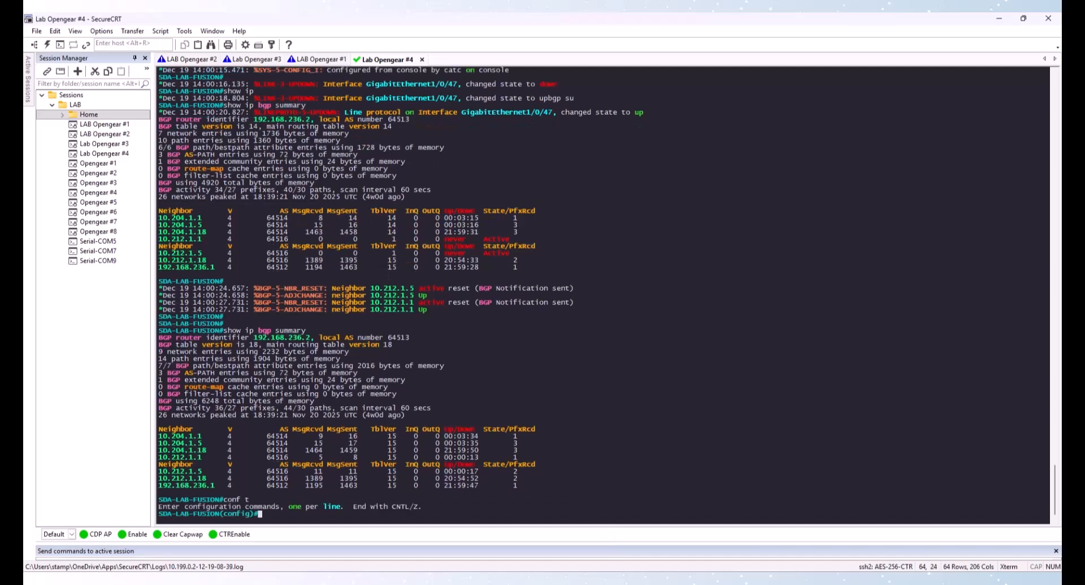
Under router bgp 64513 on the fusion router, remove neighbors 10.204.1.18 and 10.212.1.18, then leave configuration mode
text(router bgp 64513)
key(Return)
text(ne)
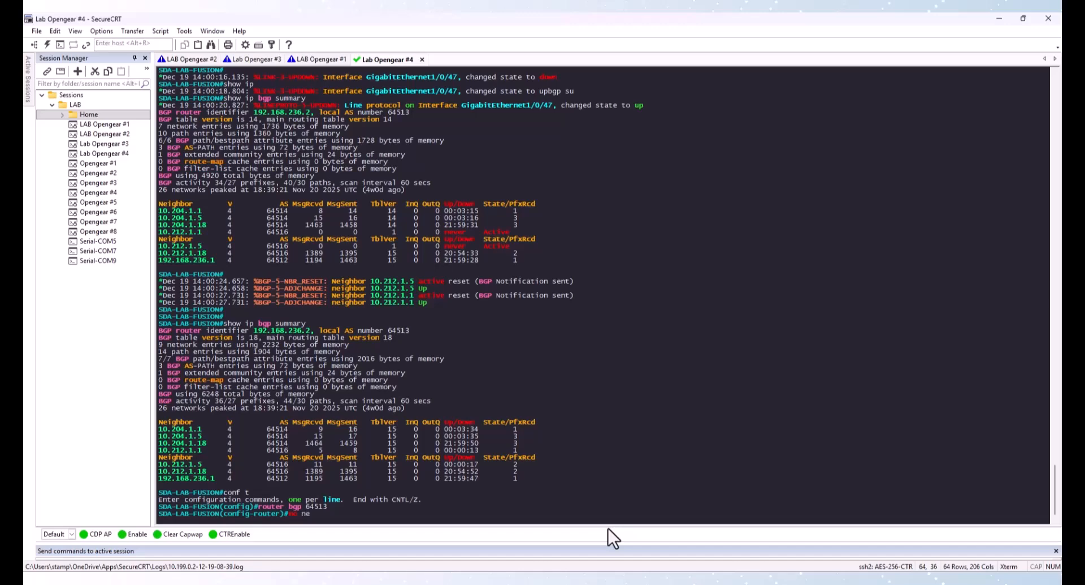
text(nei)
key(Tab)
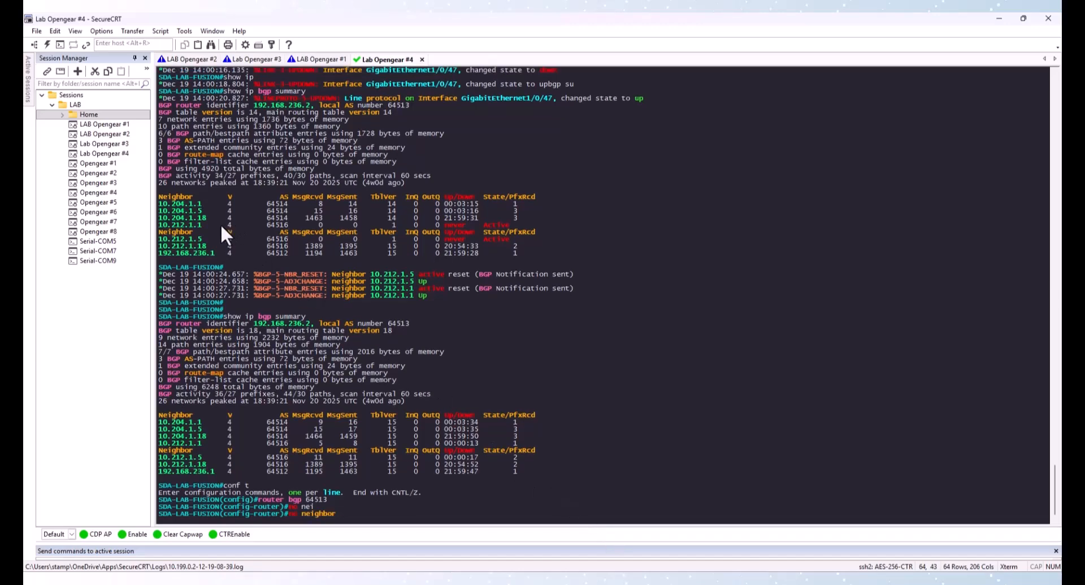
drag(158, 218, 204, 219)
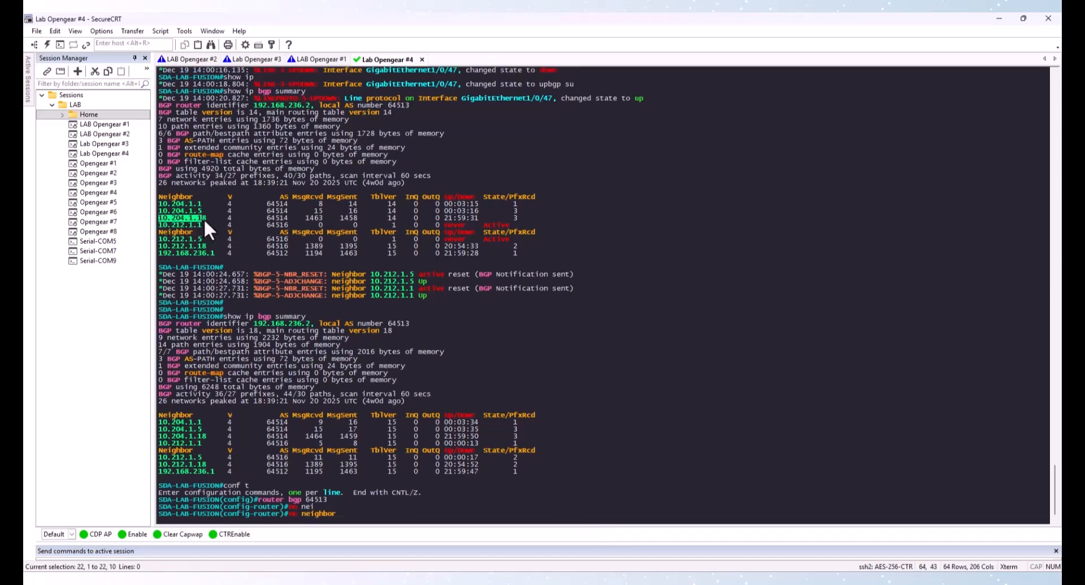
right_click(205, 219)
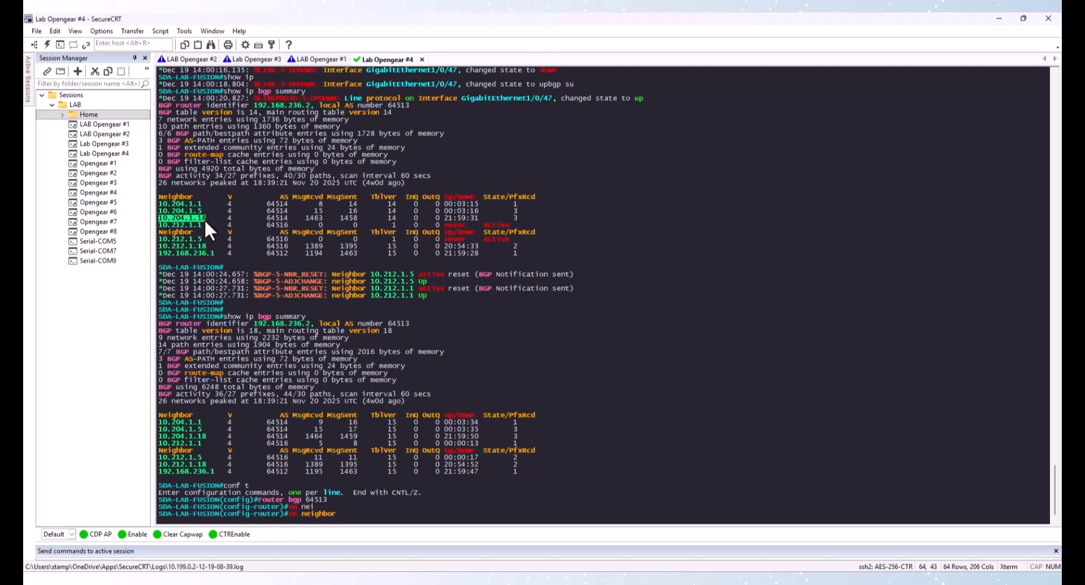
key(Return)
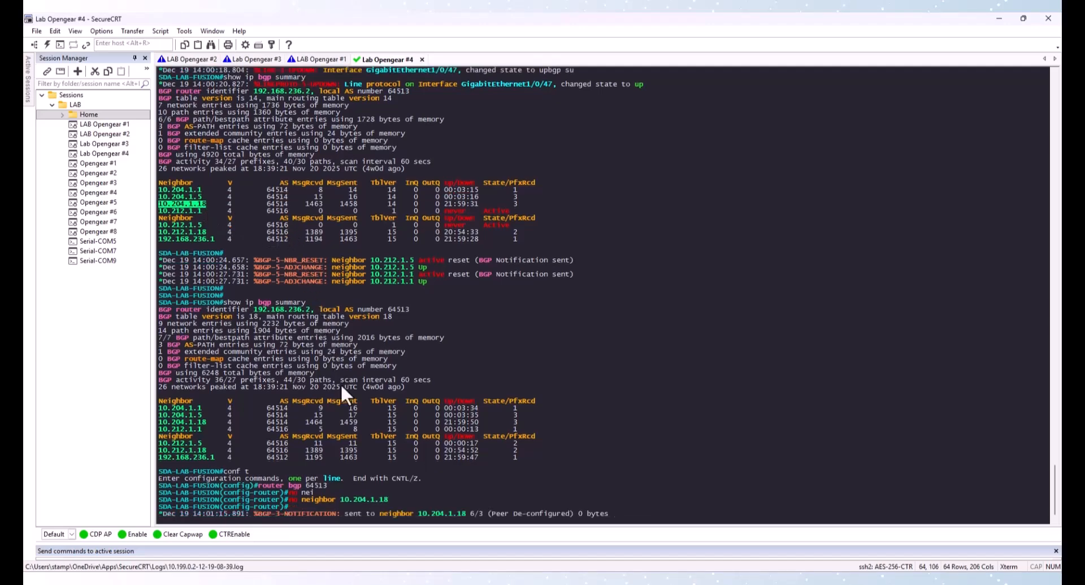
key(Up)
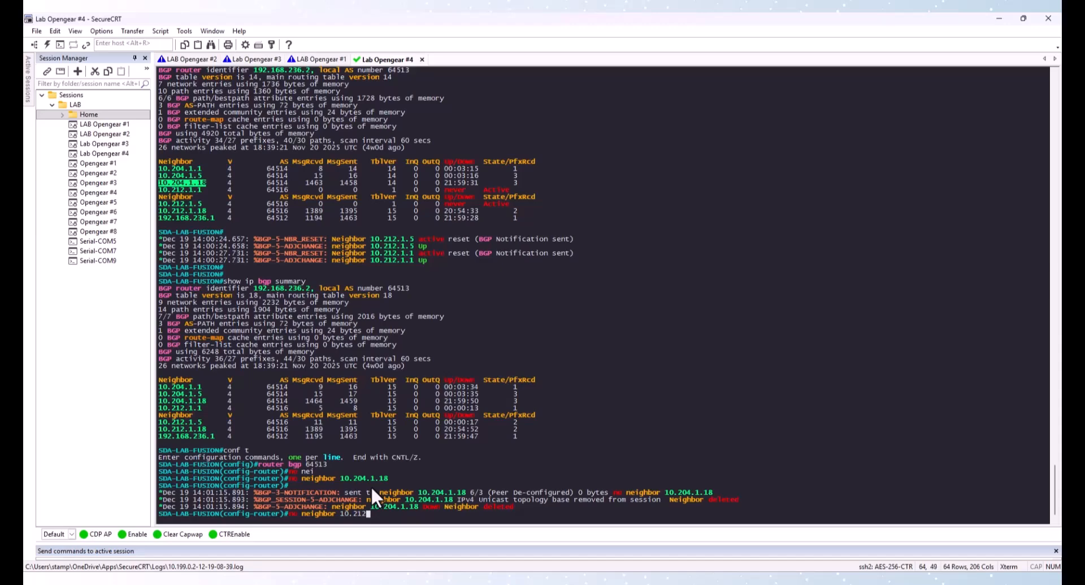
key(Return)
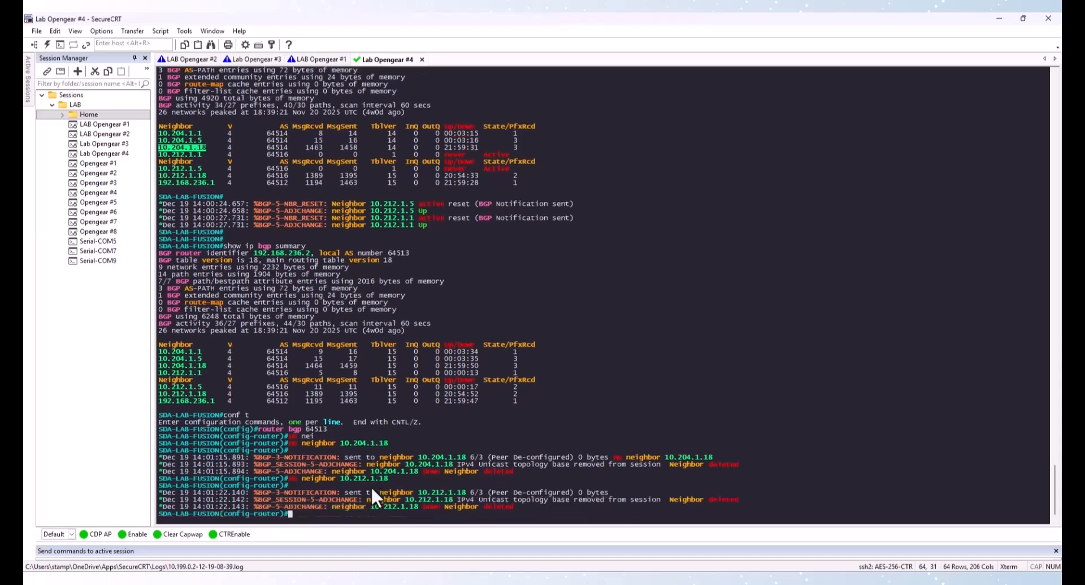
text(exit)
key(Return)
text(exit)
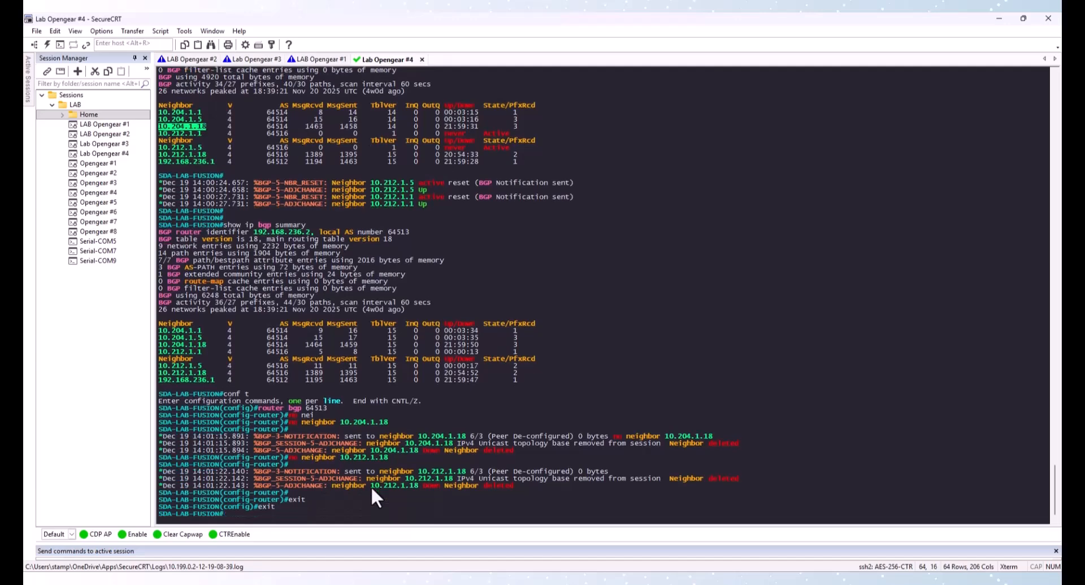
key(Return)
Examine the fusion router's IP routing table, focusing on the BGP-learned routes
key(Return)
key(Return)
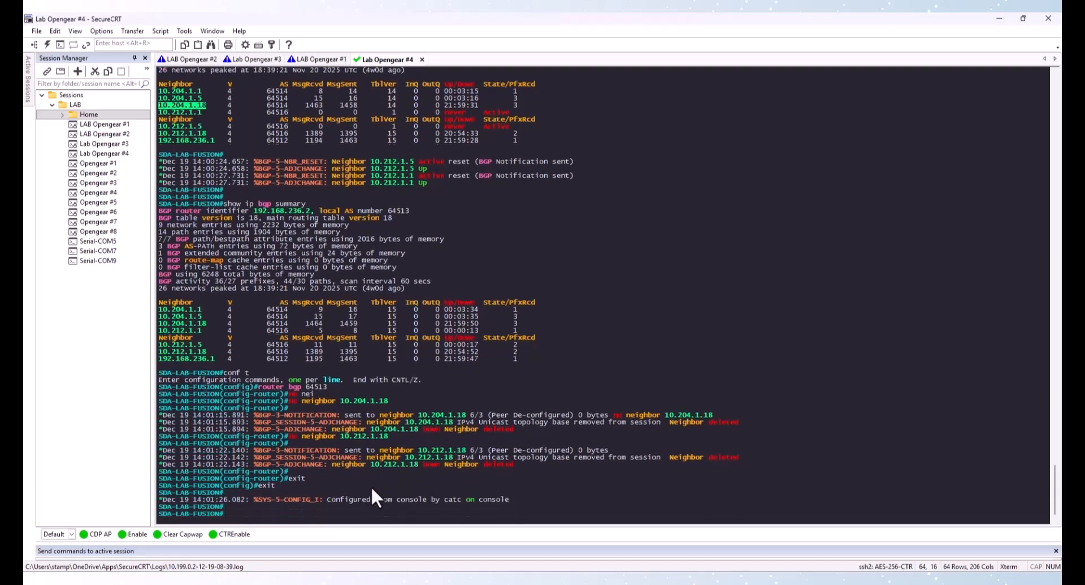
text(show ip route)
key(Return)
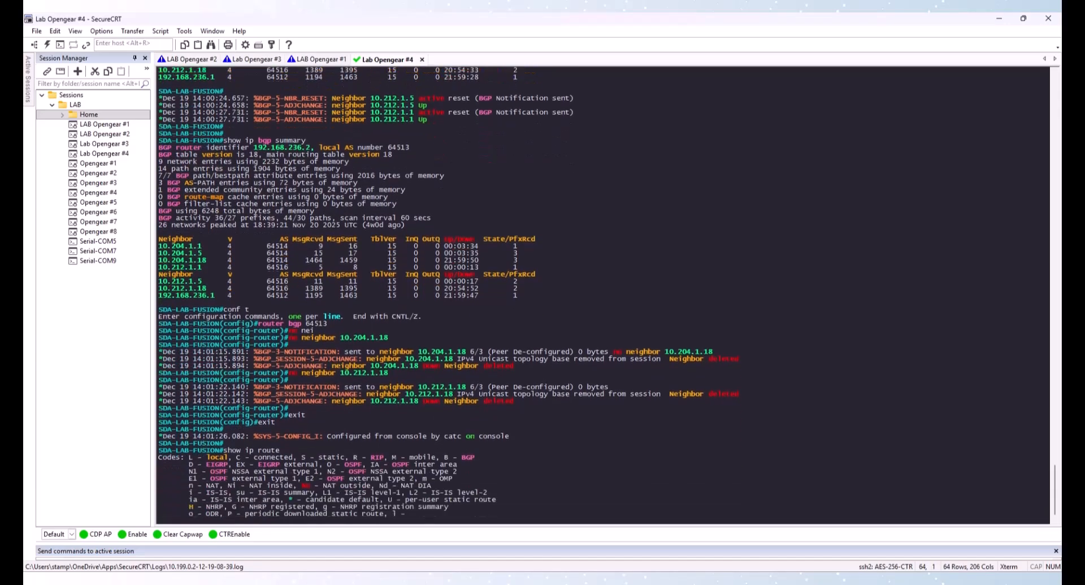
key(space)
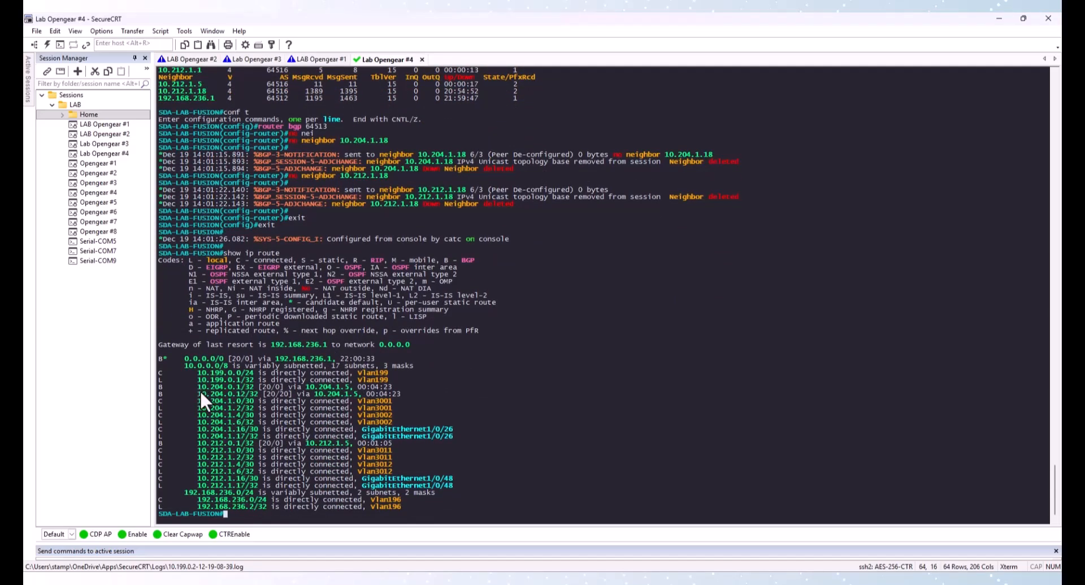
drag(198, 386, 419, 393)
drag(158, 385, 412, 391)
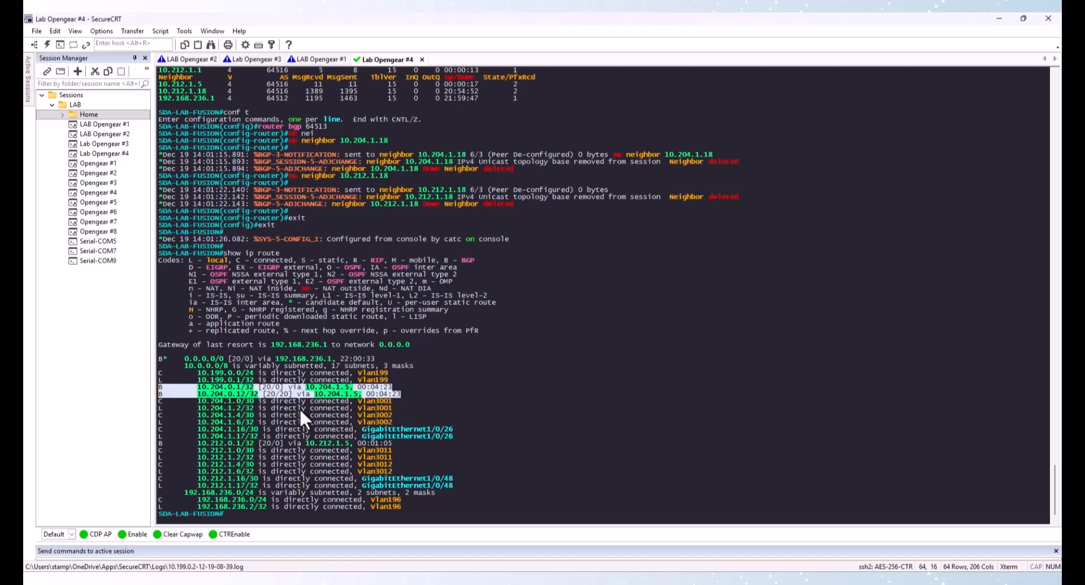
text(q)
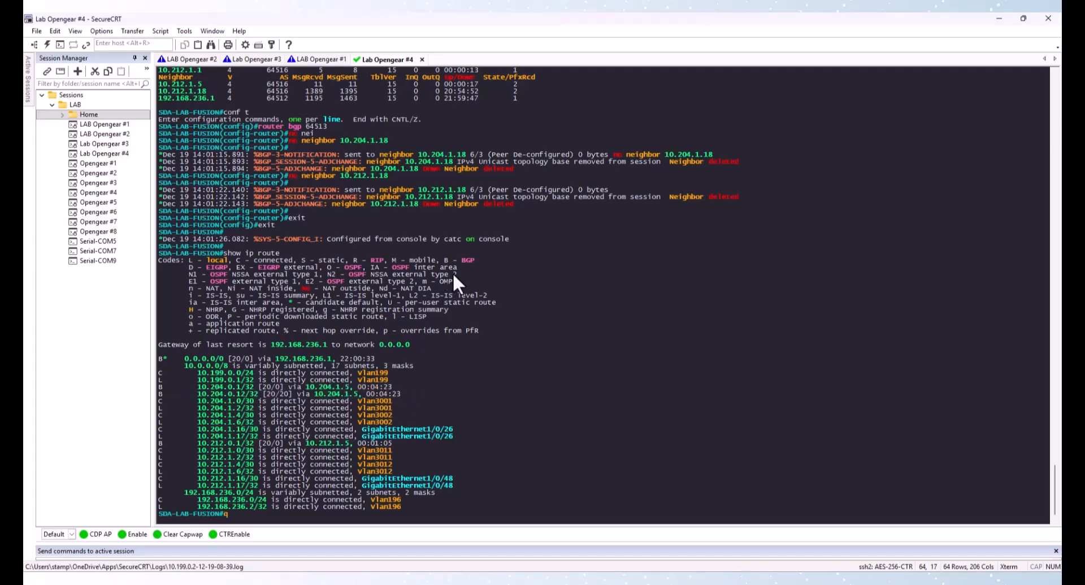
key(BackSpace)
Switch to the Fabric2-9300 session, log in with the username and password, and enter privileged mode
click(312, 58)
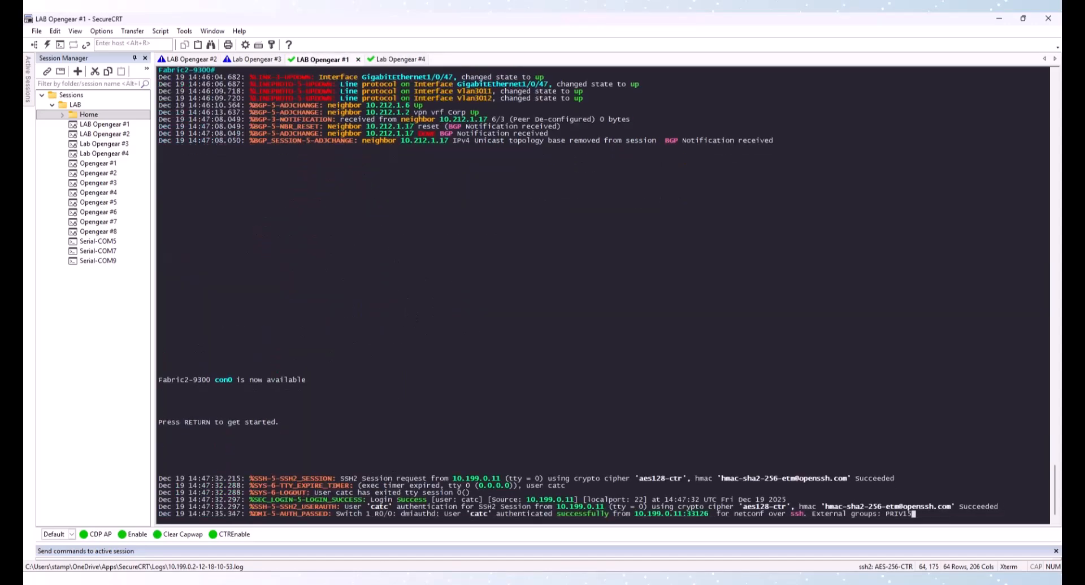
key(Return)
text(catc)
key(Return)
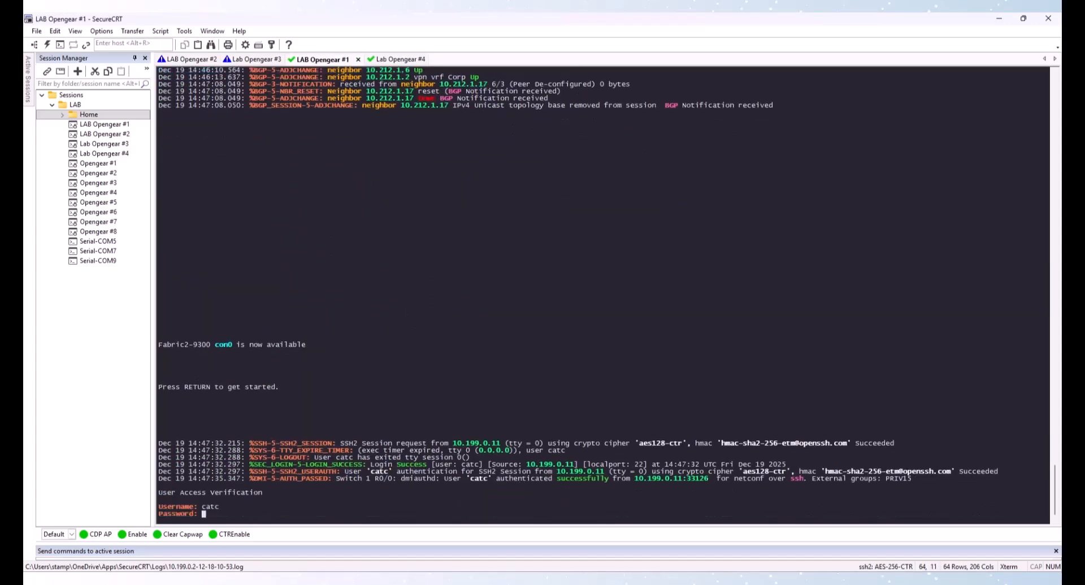
key(Return)
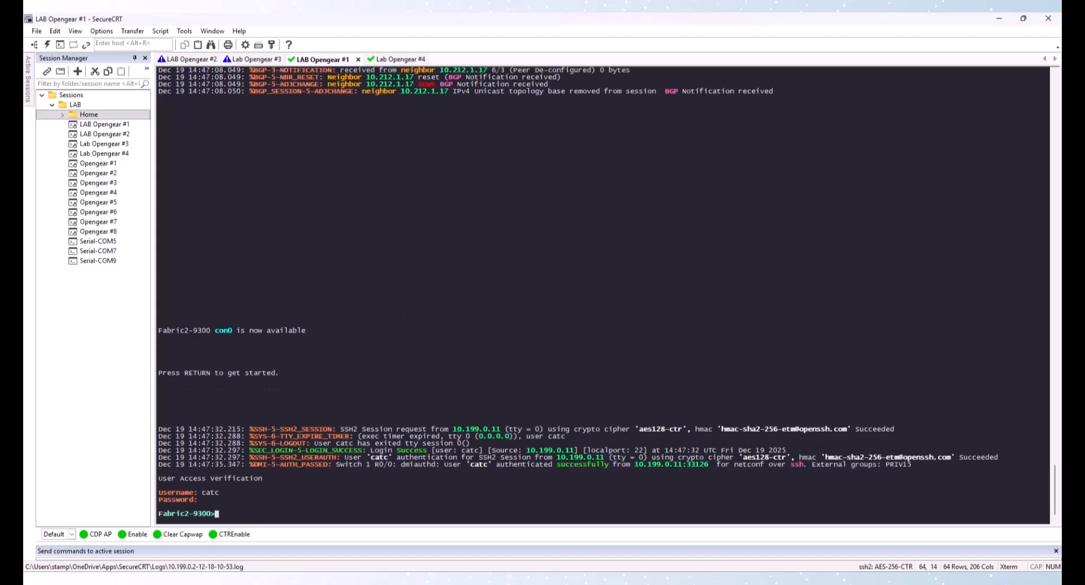
text(en)
key(Return)
key(Return)
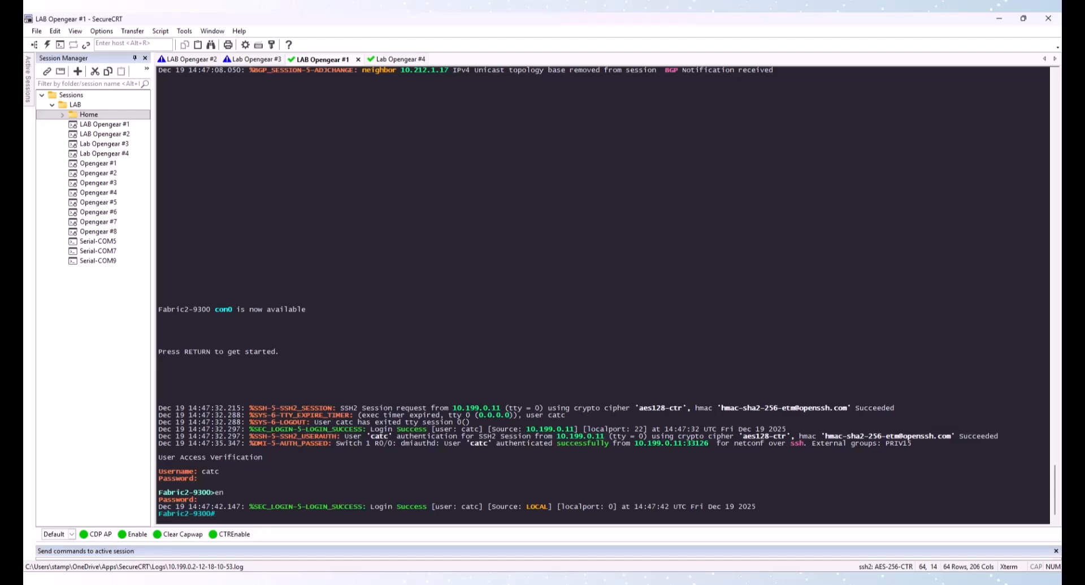
Review the router bgp section of the running config, then remove neighbor 10.212.1.17 under router bgp 64516
text(show run | sec router bgp)
key(Return)
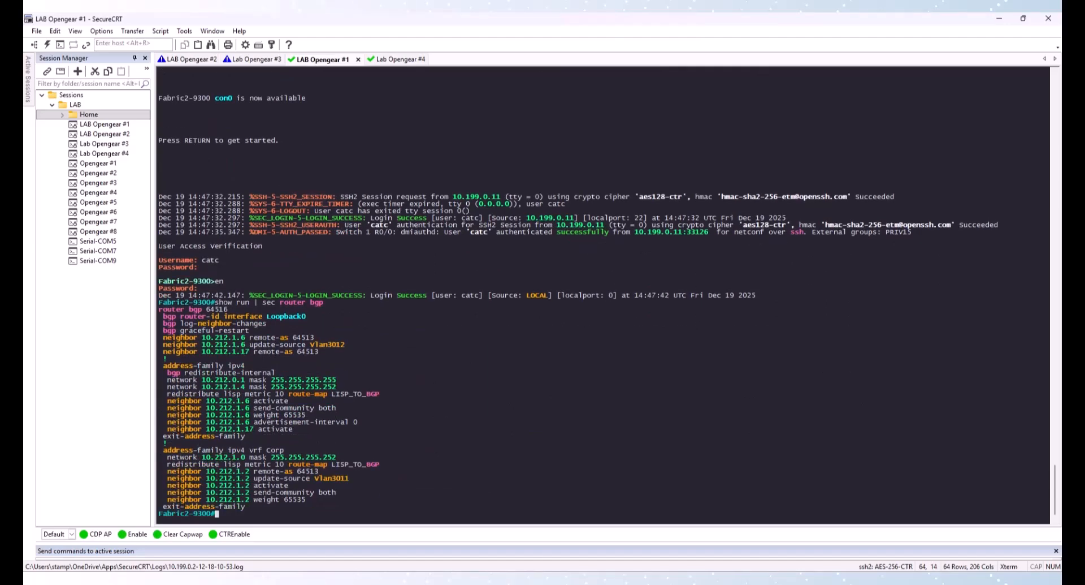
text(conf t)
key(Return)
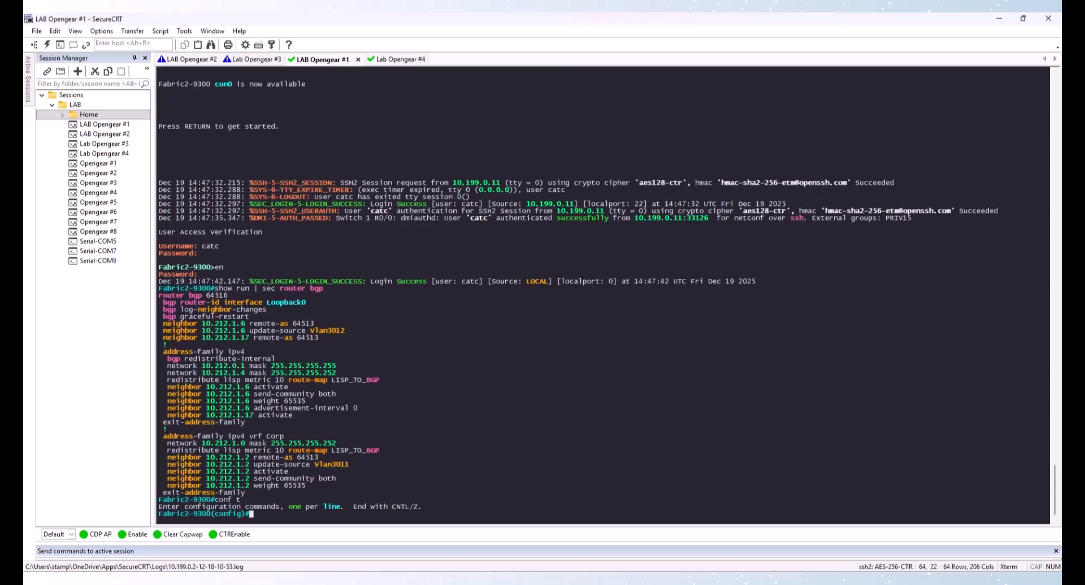
text(router bgp 64516)
key(Return)
text(ne)
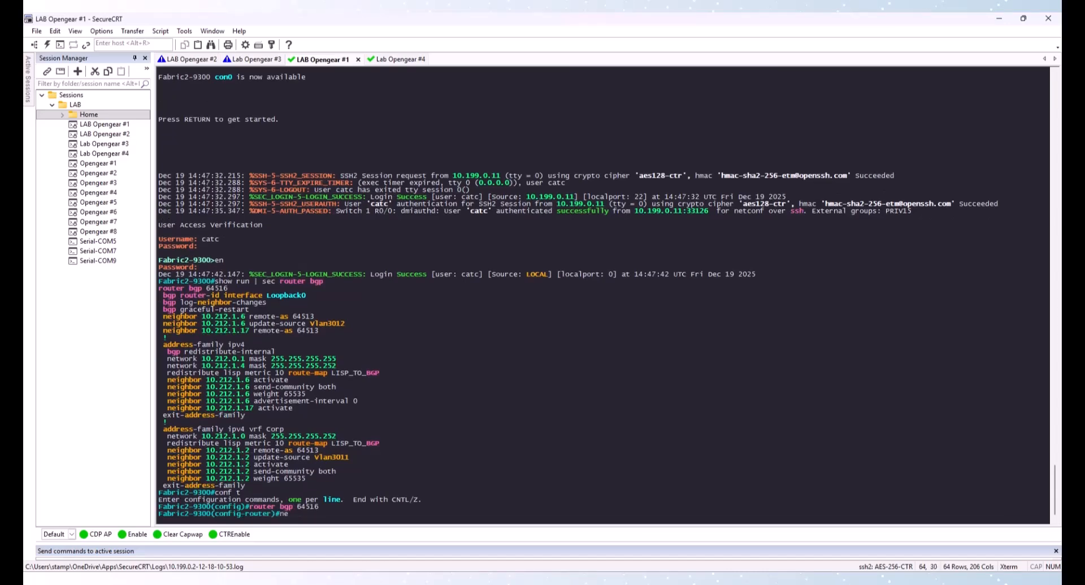
text(i)
key(Tab)
text(10.21)
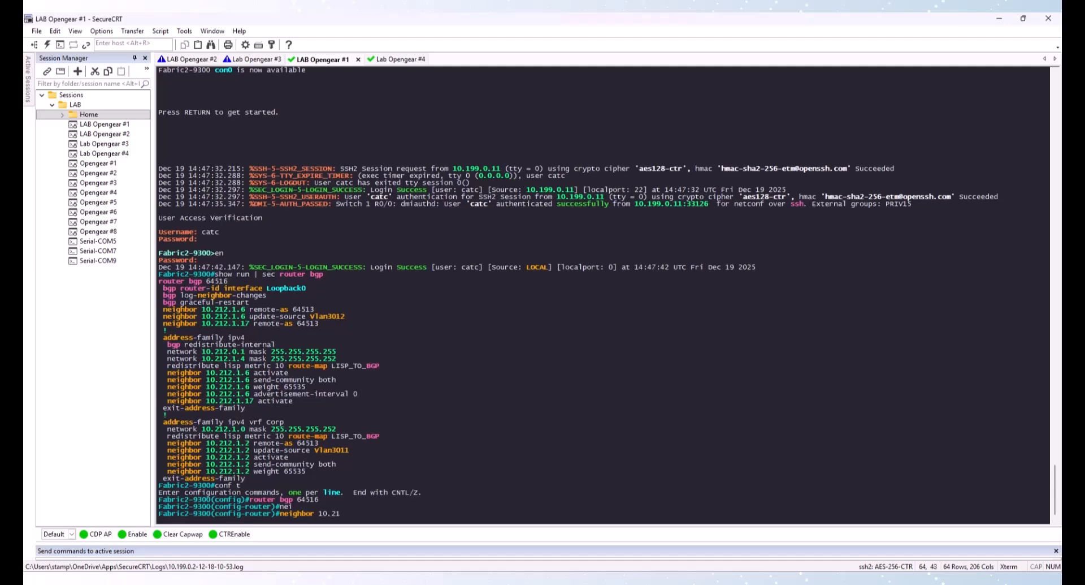
text(2.1.17)
key(Return)
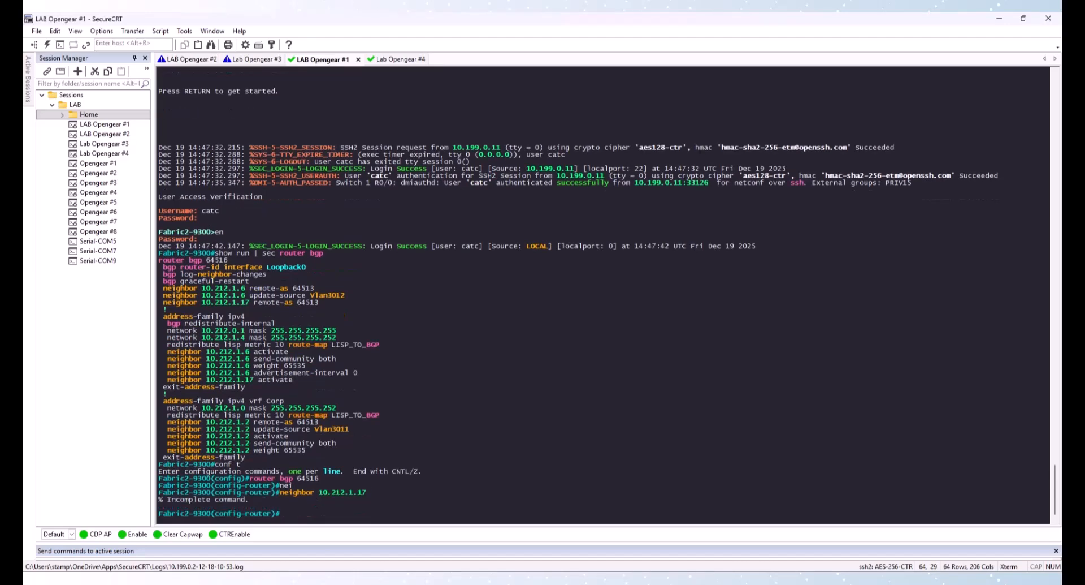
key(Up)
key(Left)
key(Left)
key(Left)
key(Left)
key(Left)
key(Left)
key(Left)
key(Left)
key(Left)
key(Left)
key(Left)
text(no)
key(Return)
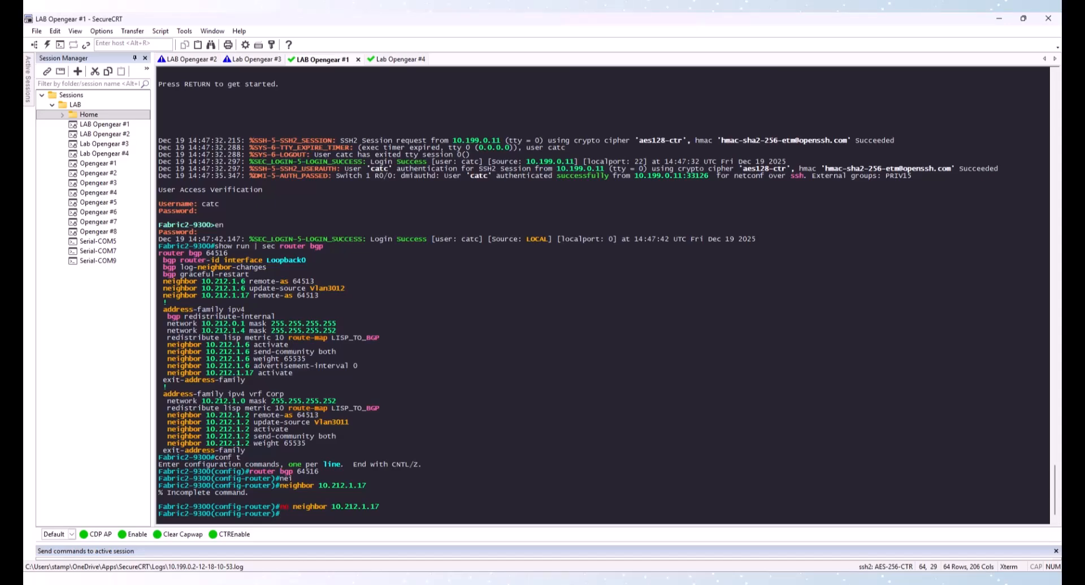
Remove the network 10.212.0.1 mask 255.255.255.255 statement from BGP and leave configuration mode
drag(169, 323, 335, 326)
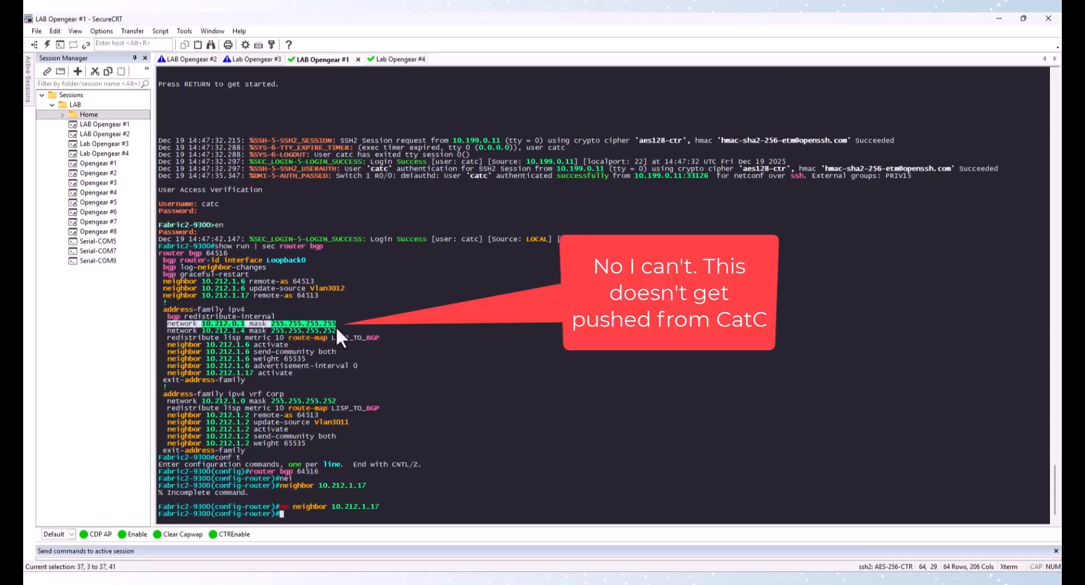
right_click(323, 327)
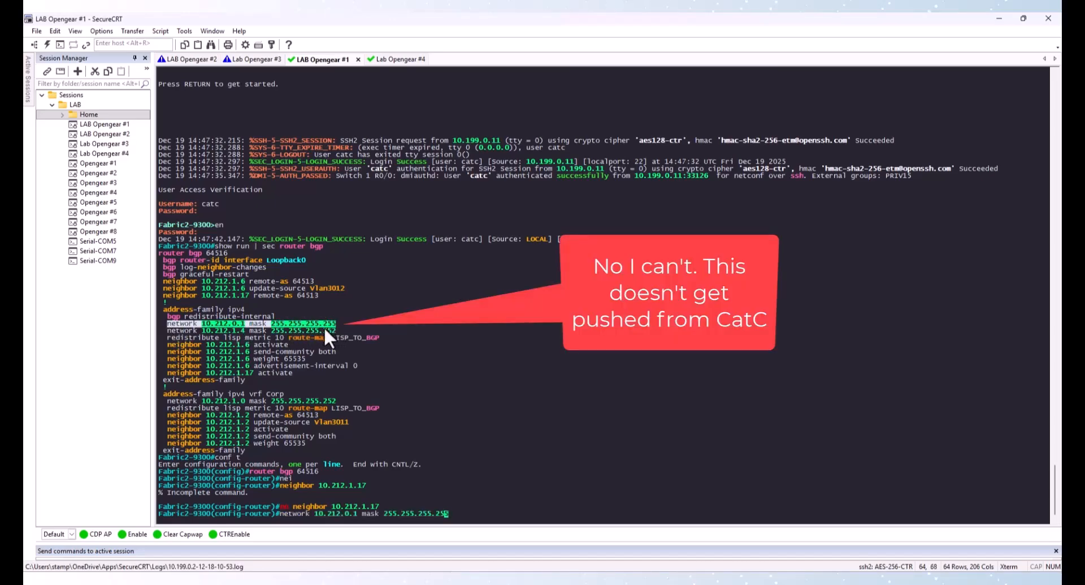
key(Left)
key(Left)
key(Left)
key(Left)
key(Left)
key(Left)
key(Left)
key(Left)
key(Left)
key(Left)
key(Left)
key(Left)
key(Left)
key(Left)
key(Left)
key(Left)
key(Left)
key(Left)
key(Left)
key(Left)
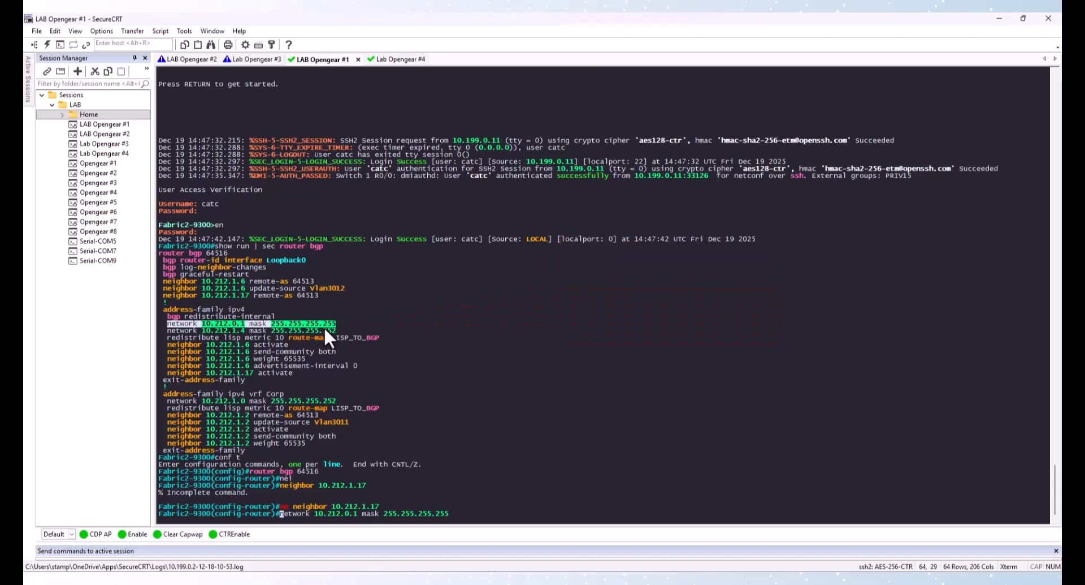
text(no)
key(Return)
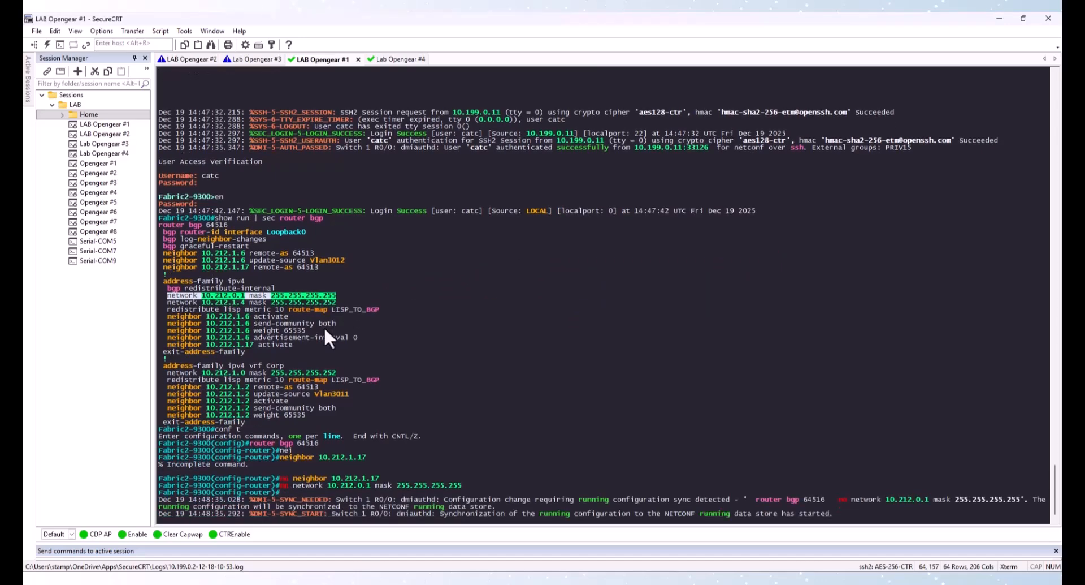
key(Return)
key(Return)
key(Return)
text(e)
text(exit)
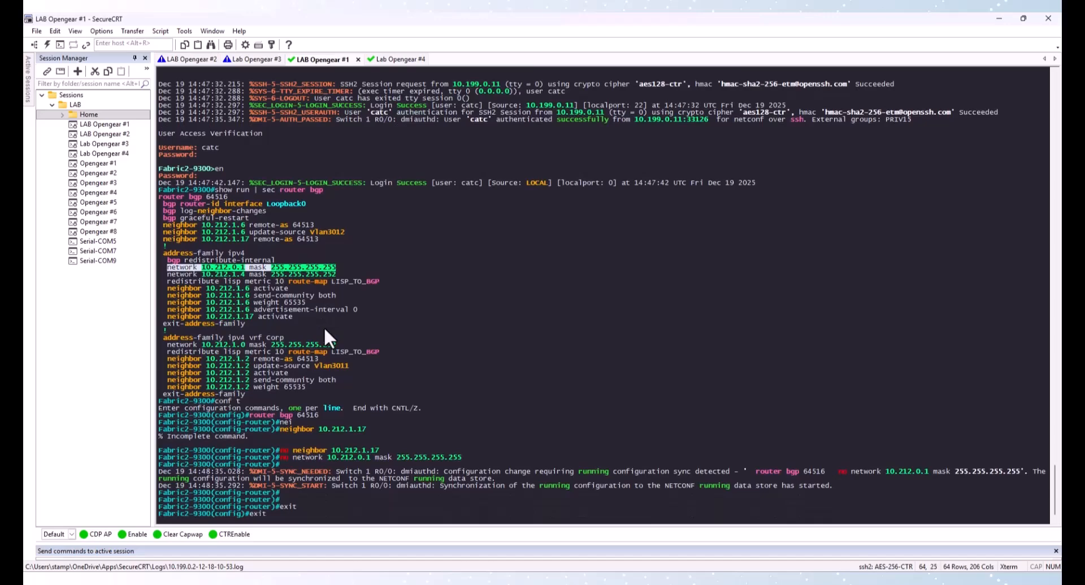
key(Return)
Compare the IP routing tables of Fabric2-9300 and the fusion router, checking default and BGP routes
text(show ip rou)
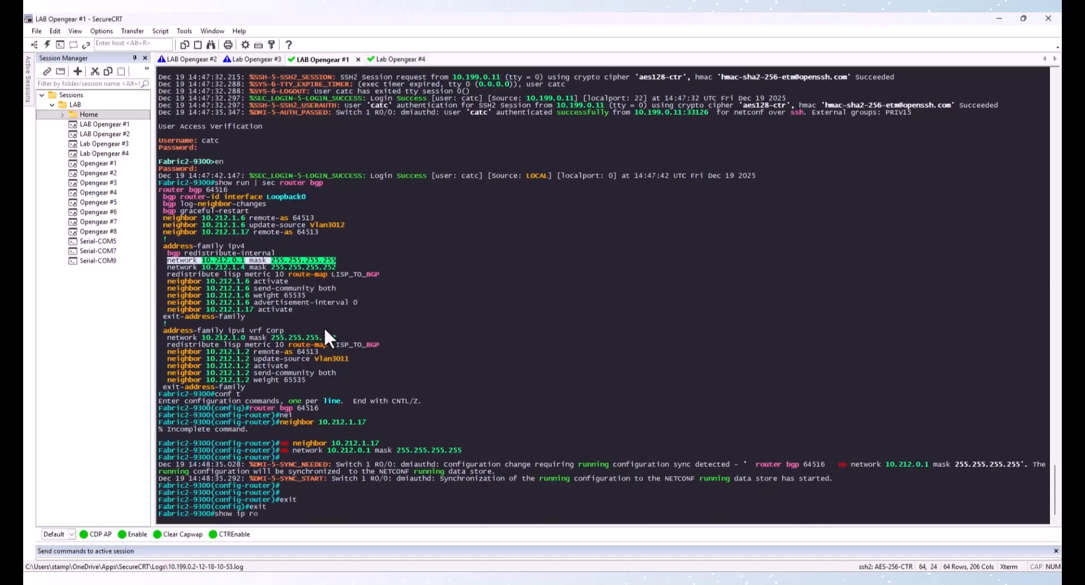
key(Return)
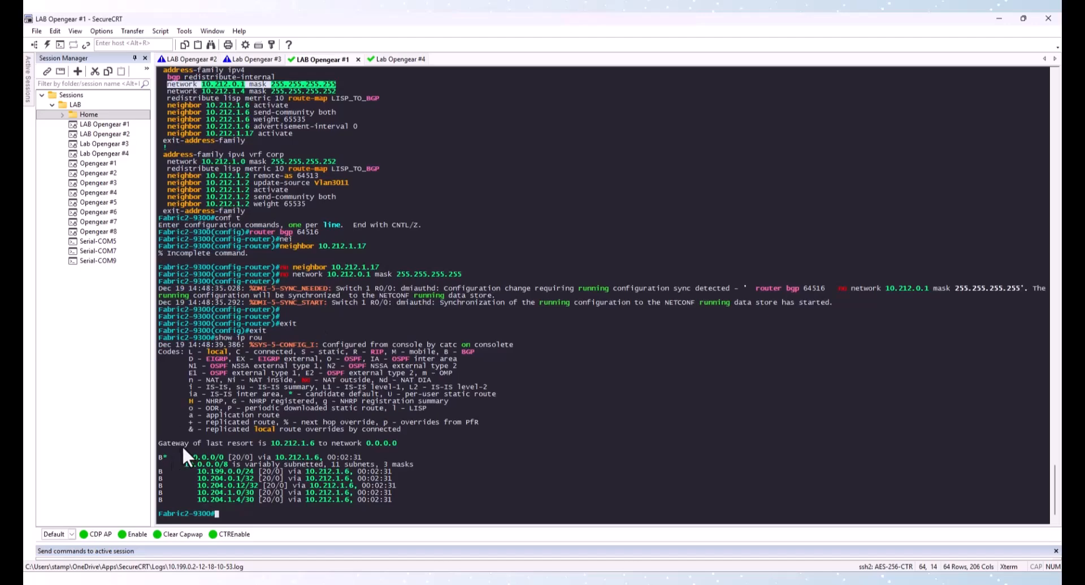
drag(185, 454, 236, 454)
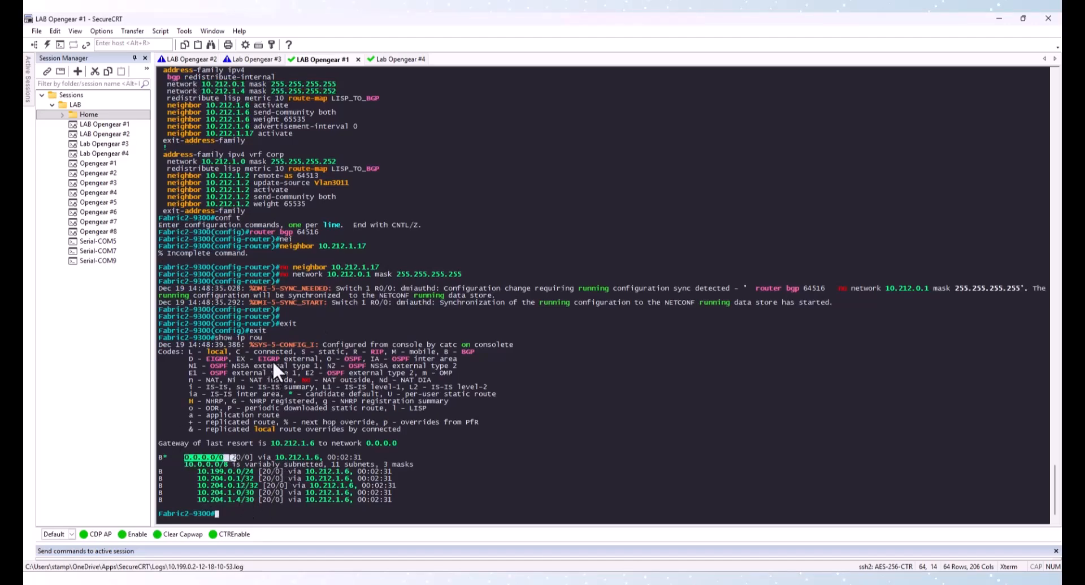
click(392, 59)
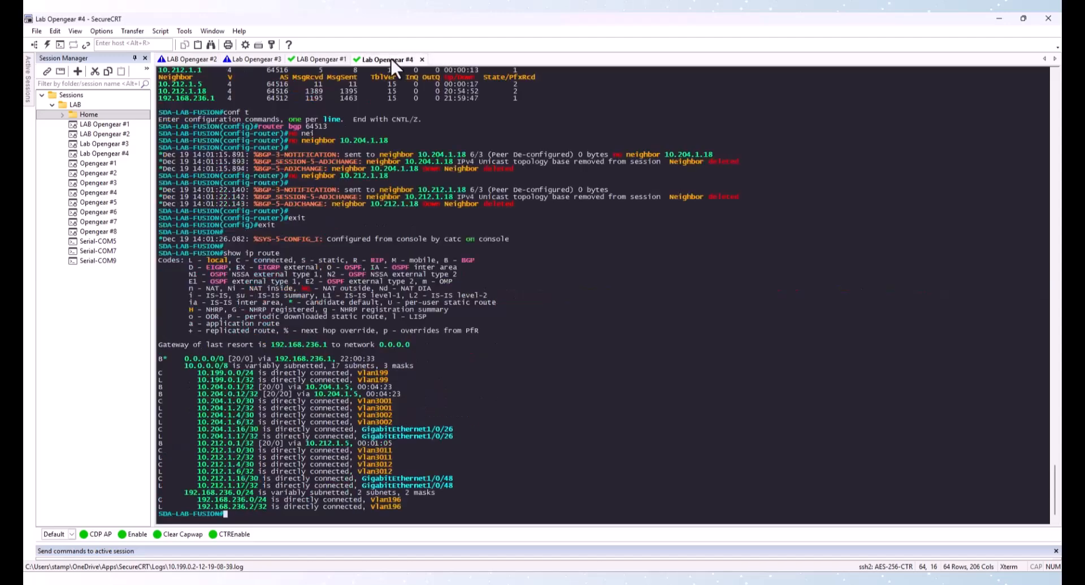
text(show ip route)
key(Return)
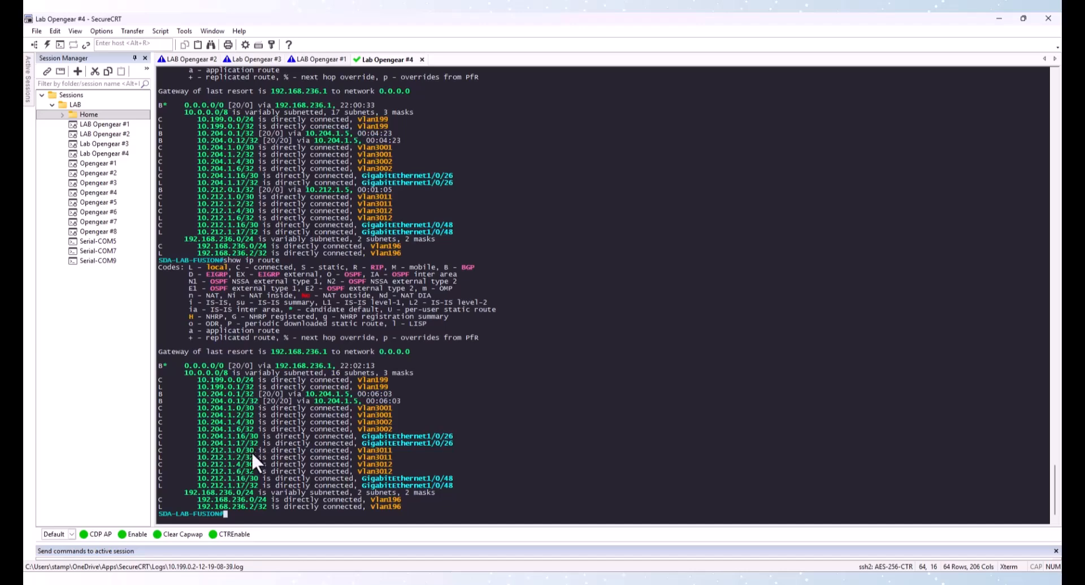
drag(203, 451, 255, 450)
click(313, 59)
drag(185, 443, 232, 443)
key(Return)
key(Return)
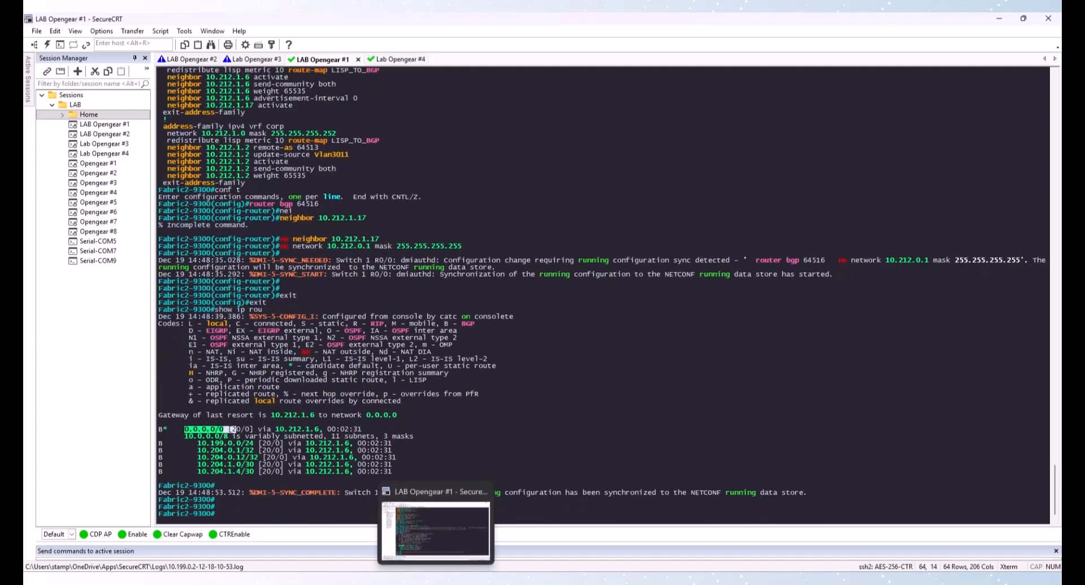
Under router bgp 64516's IPv4 address family on Fabric2-9300, add network 10.212.0.1 mask 255.255.255.255
text(conf t)
key(Return)
click(565, 411)
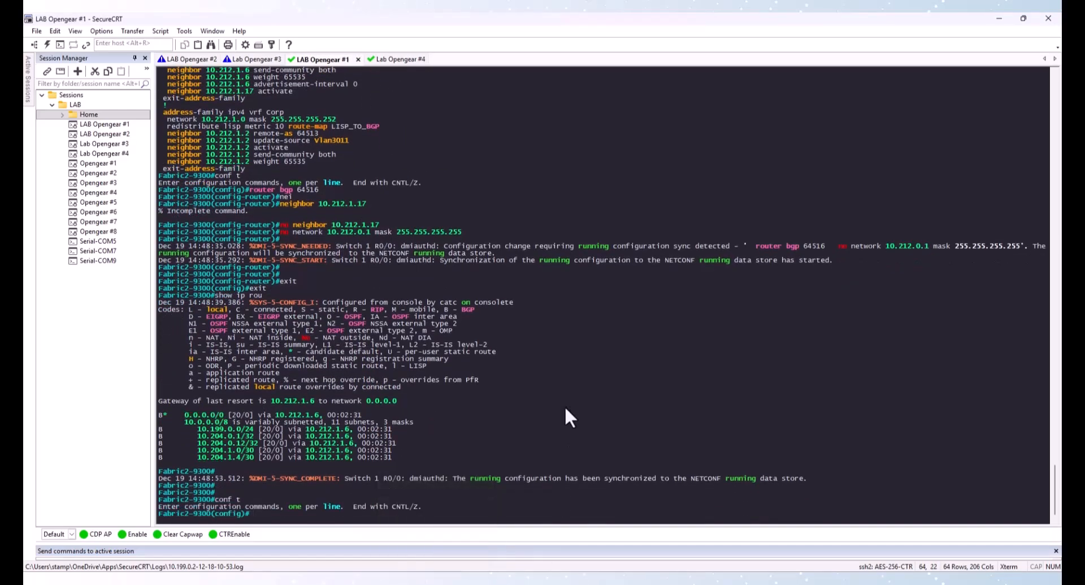
text(router bgp 64516)
key(Return)
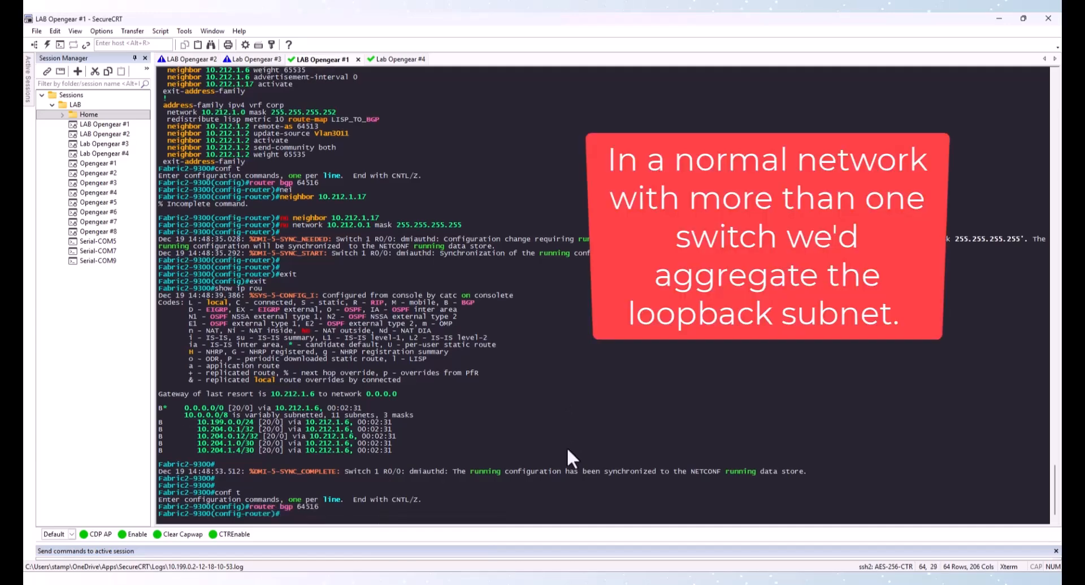
text(address-family)
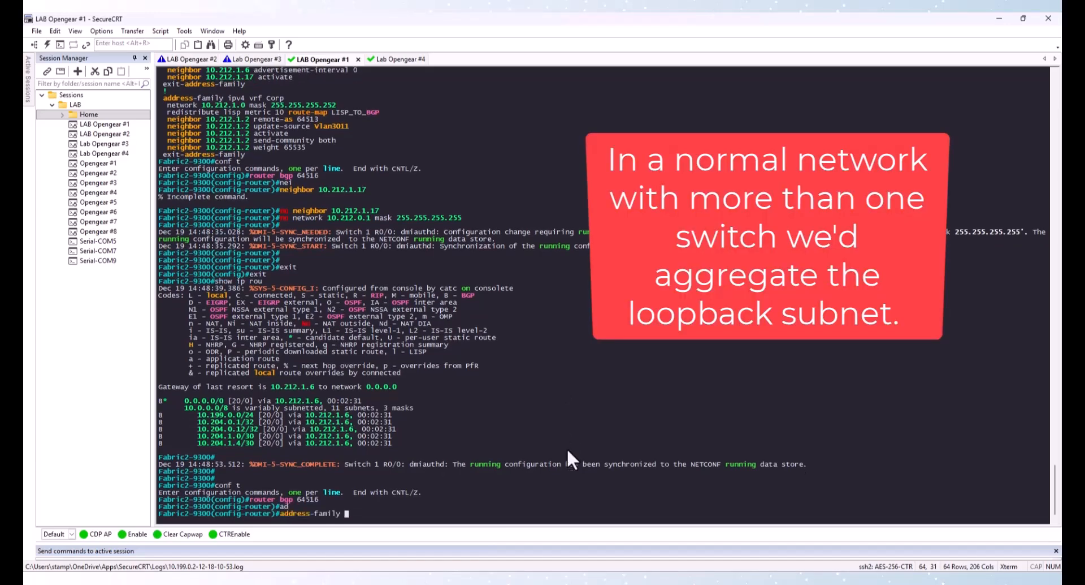
key(Tab)
text(ipv4)
key(Return)
text(net)
key(Tab)
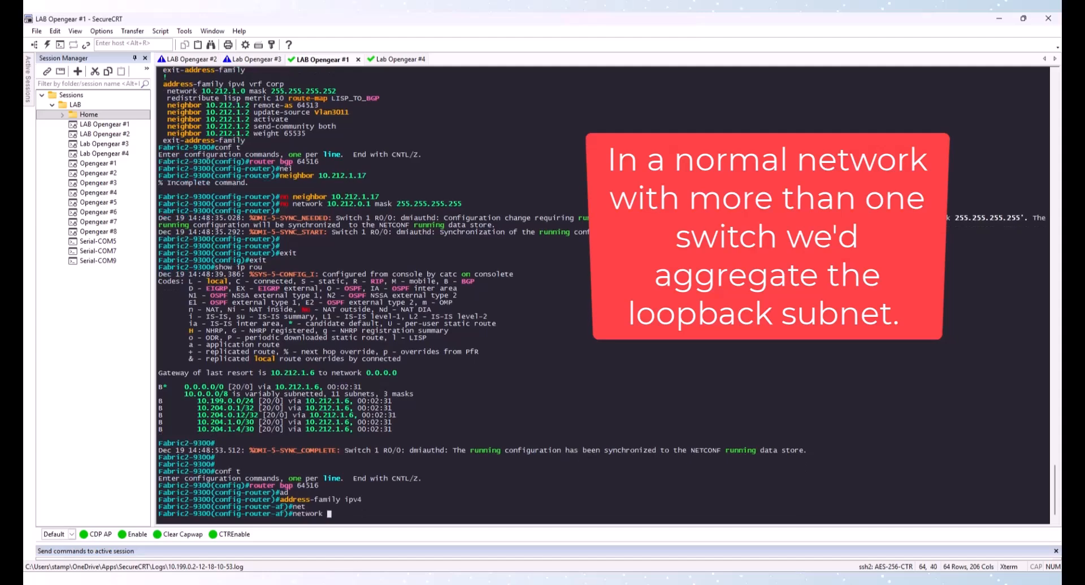
text(10.212)
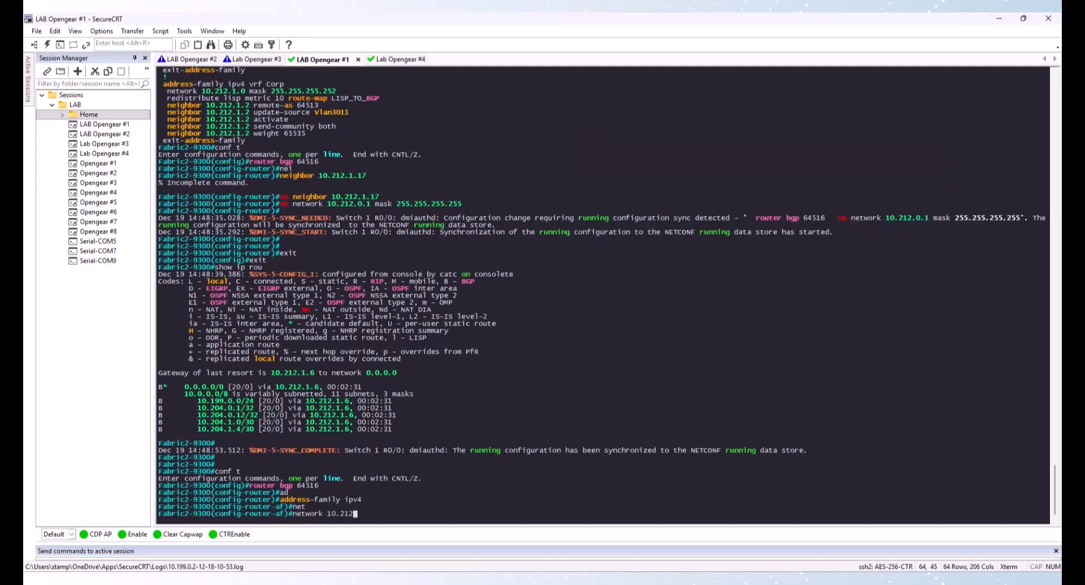
text(.0.1 255.255.255.2)
text(52)
key(BackSpace)
text(5)
key(Left)
key(Left)
key(Left)
key(Left)
key(Left)
key(Left)
key(Left)
key(Left)
key(Left)
key(Left)
key(Left)
key(Left)
key(Left)
text(mask)
key(Return)
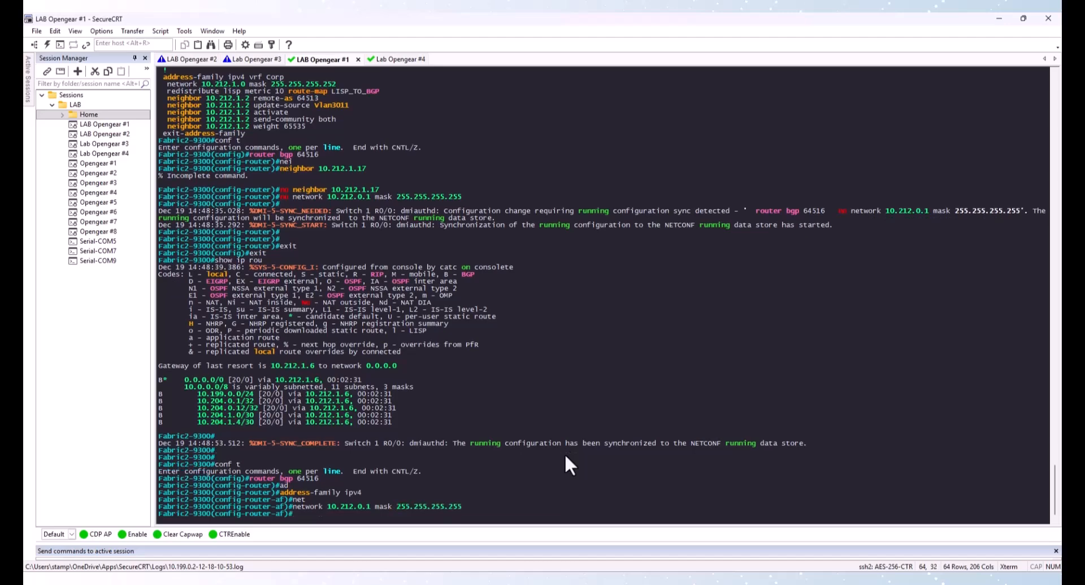
Leave configuration mode and save the Fabric2-9300 running configuration
text(exit)
key(Return)
text(exit)
key(Return)
text(exit)
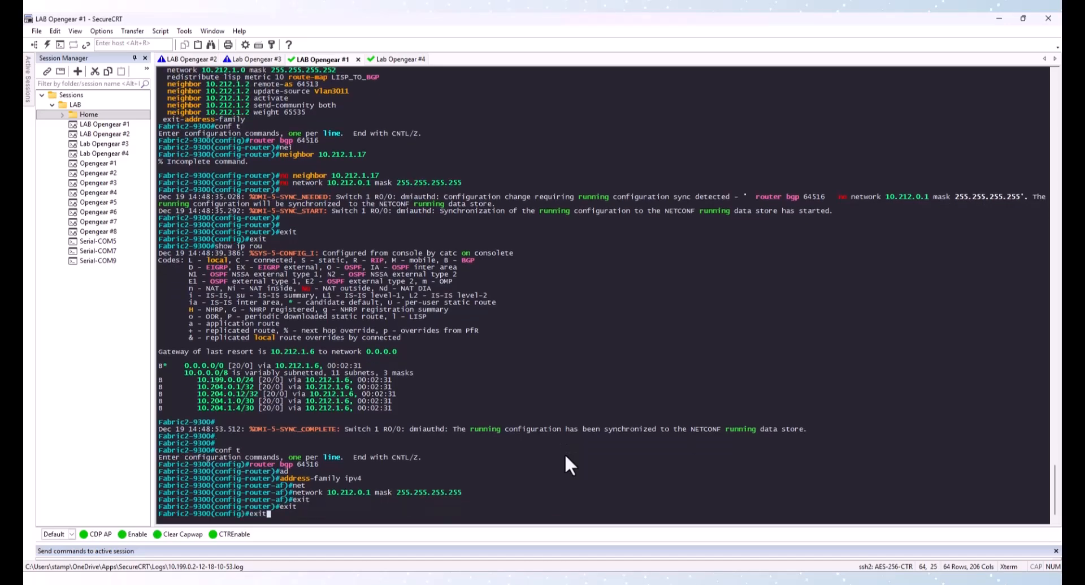
key(Return)
text(wr)
key(Return)
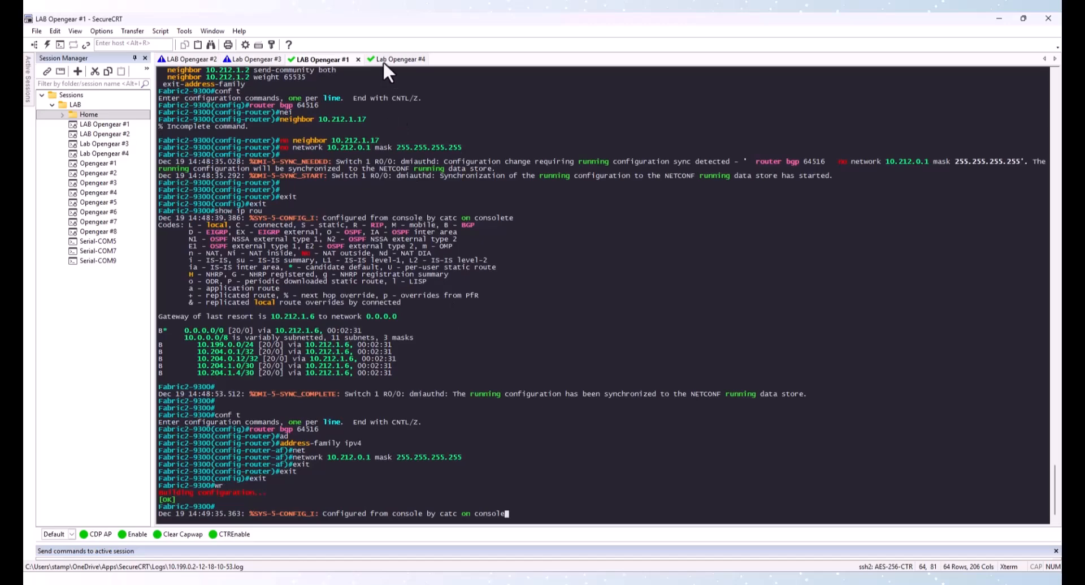
Switch to the fusion router session and check its routing table for the 10.212.0.1/32 BGP route
click(382, 60)
key(Up)
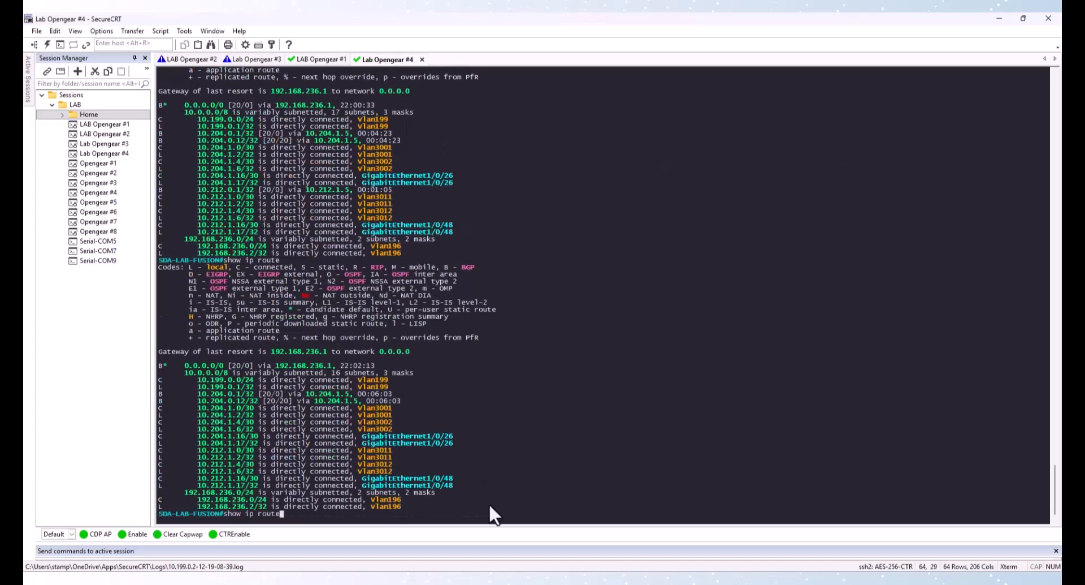
key(Return)
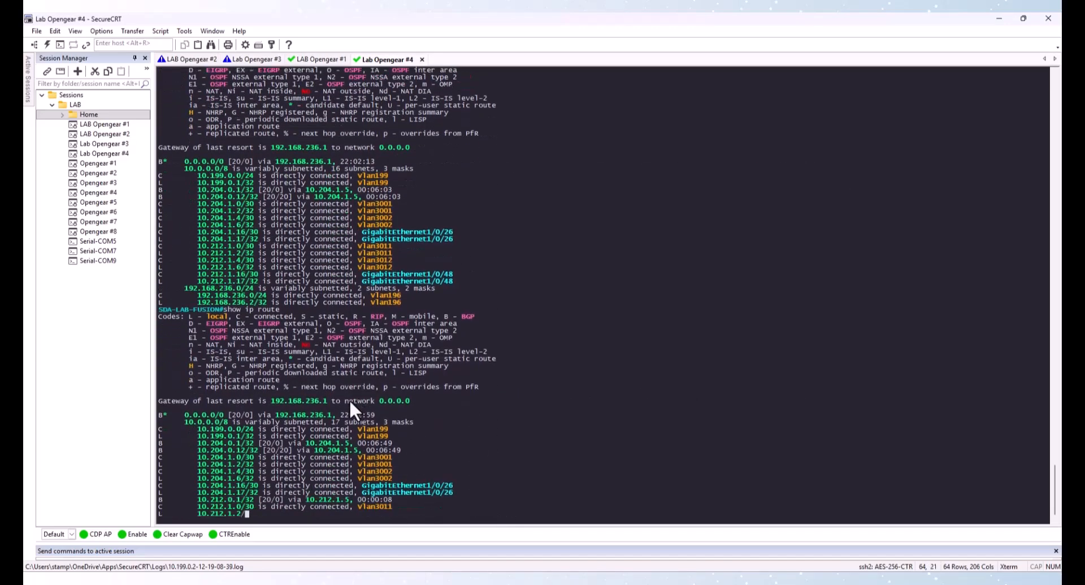
drag(198, 442, 248, 442)
Switch to the Fabric1-BDR-9300 session and display its router bgp configuration section
click(180, 59)
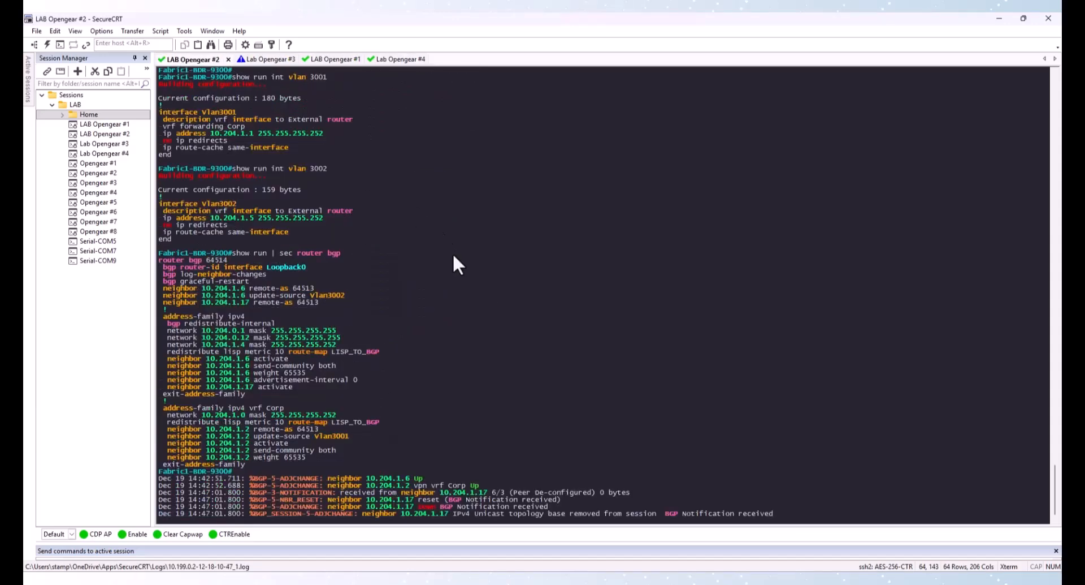
key(Return)
text(show run in)
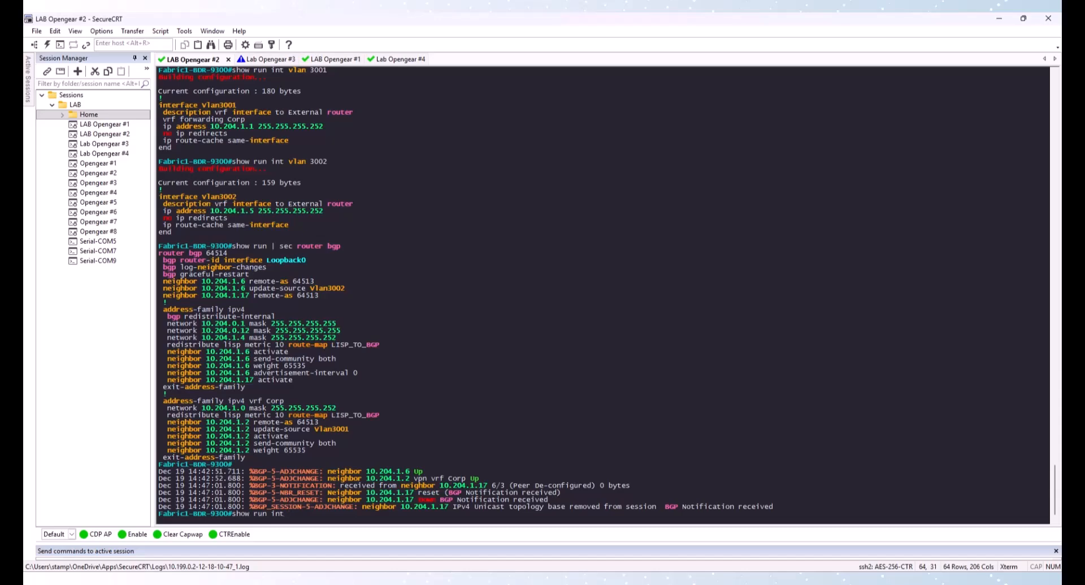
text(t)
key(BackSpace)
key(BackSpace)
key(BackSpace)
text(| sec router bgp)
key(Return)
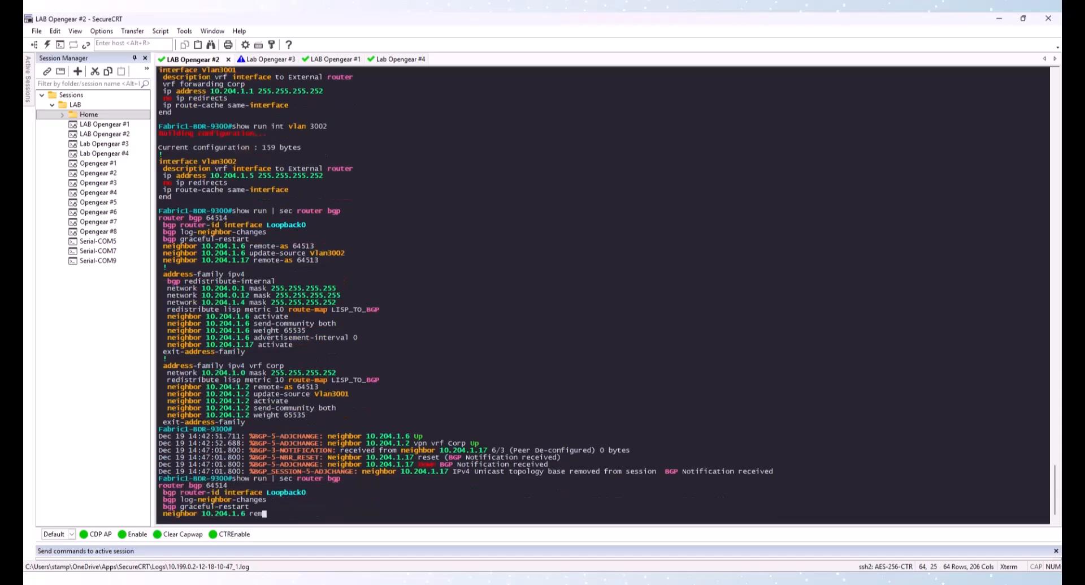
Remove neighbor 10.204.1.17 under router bgp 64514 on Fabric1-BDR-9300 and leave configuration mode
text(c1-BDR-9300#c)
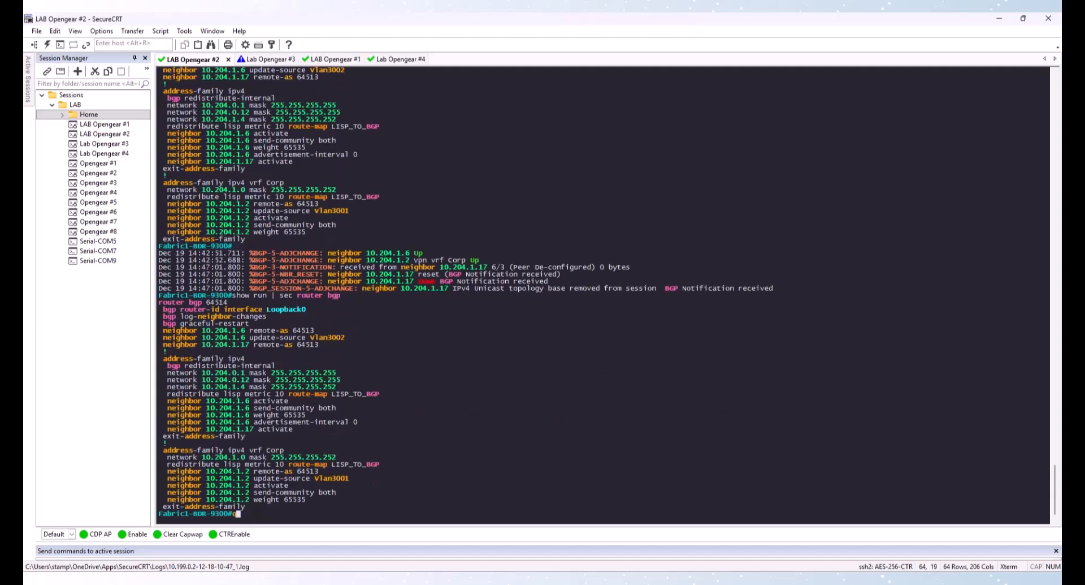
text(onf t)
key(Return)
text(router)
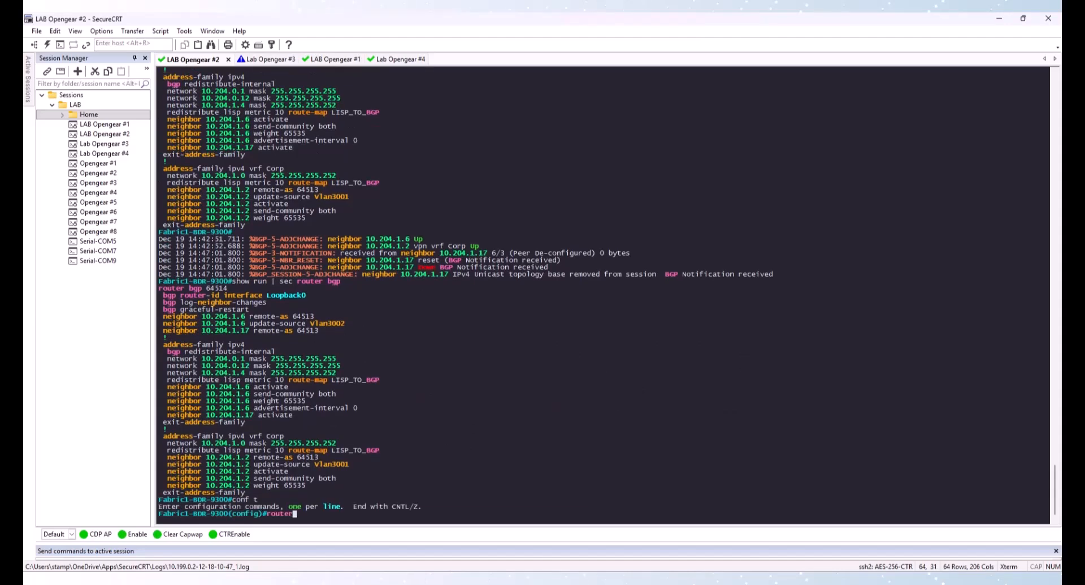
text( bgp 64514)
key(Return)
text(no nei)
key(Tab)
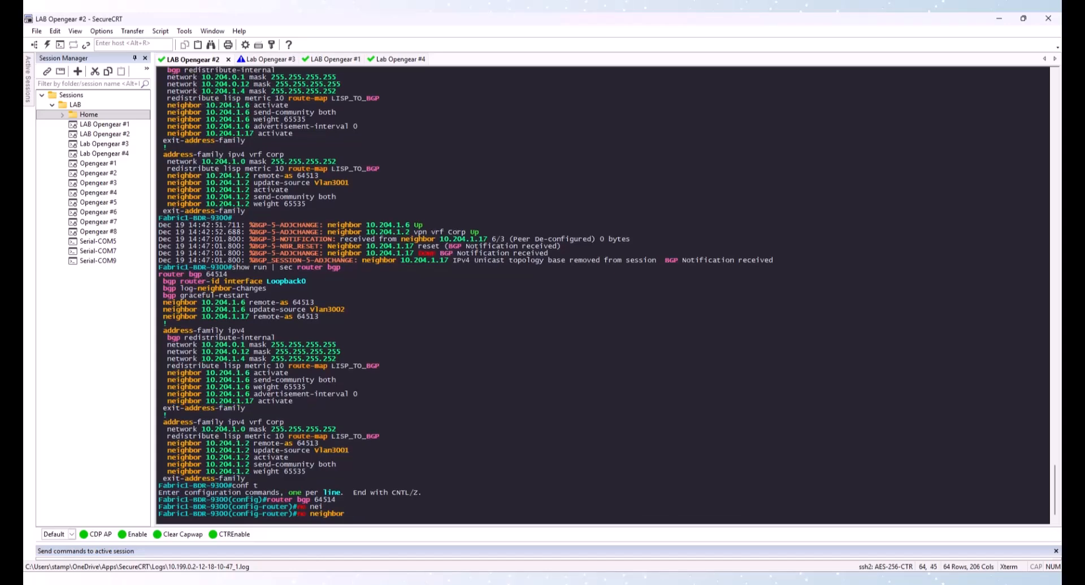
text(10.204.1.17)
key(Return)
text(exit)
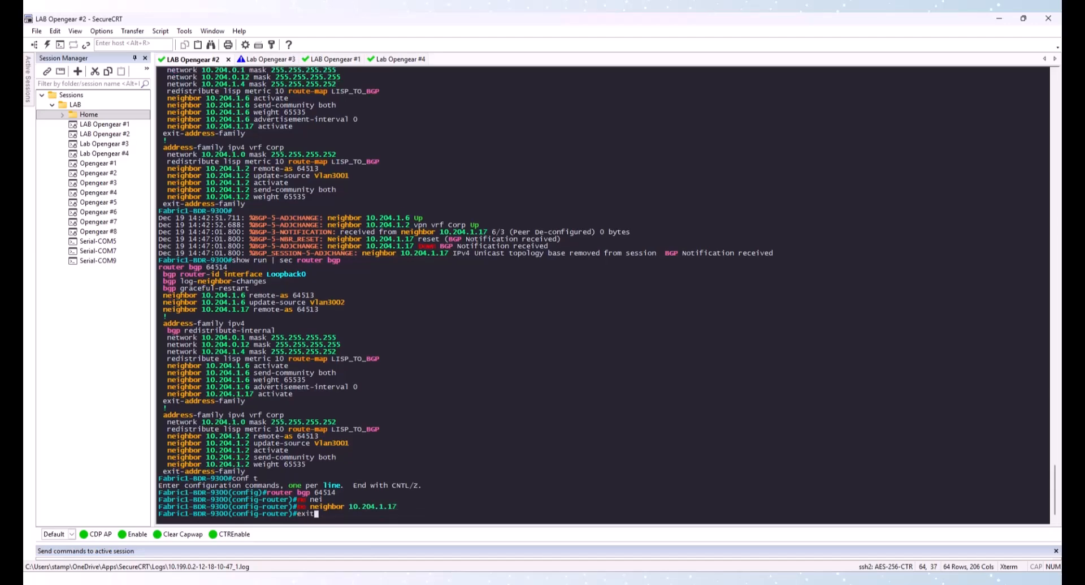
key(Return)
text(exit)
key(Return)
Review the Fabric1-BDR-9300 IP routing table and save its running configuration
text(show ip route)
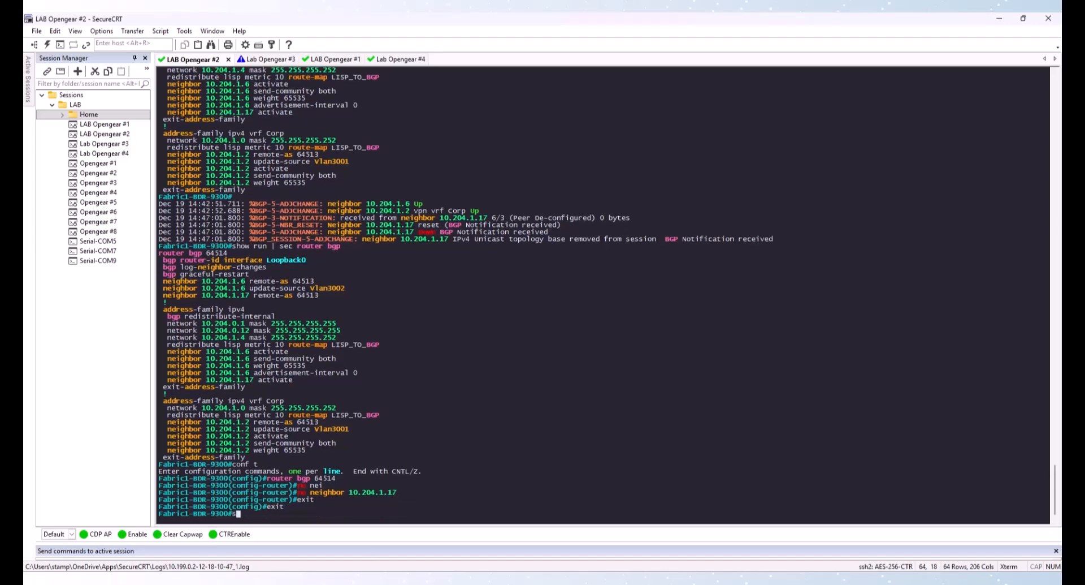
key(Return)
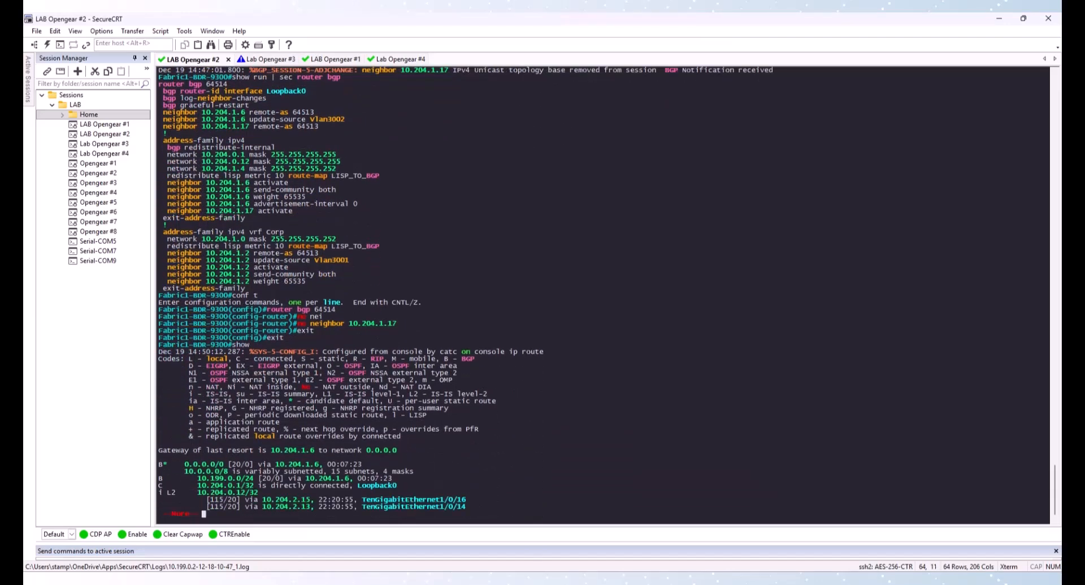
key(space)
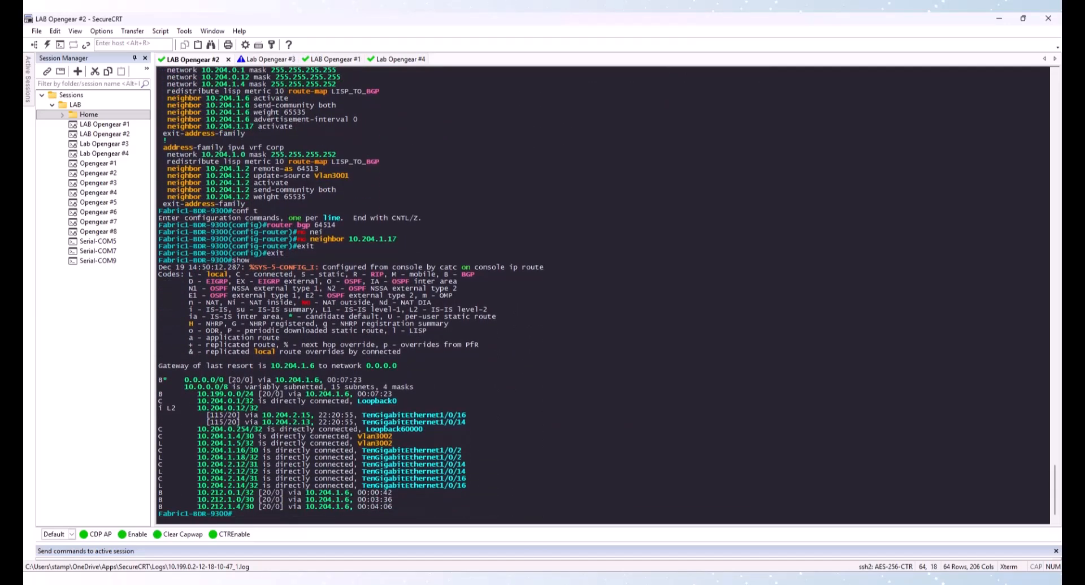
text(wr)
key(Return)
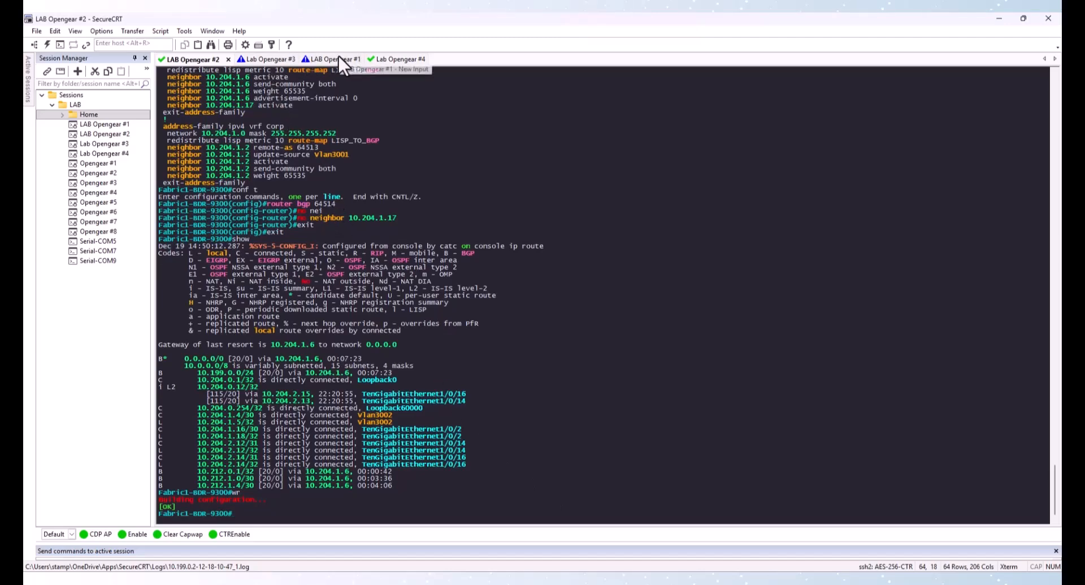
Switch back to the Fabric2-9300 session and save its running configuration again
click(315, 59)
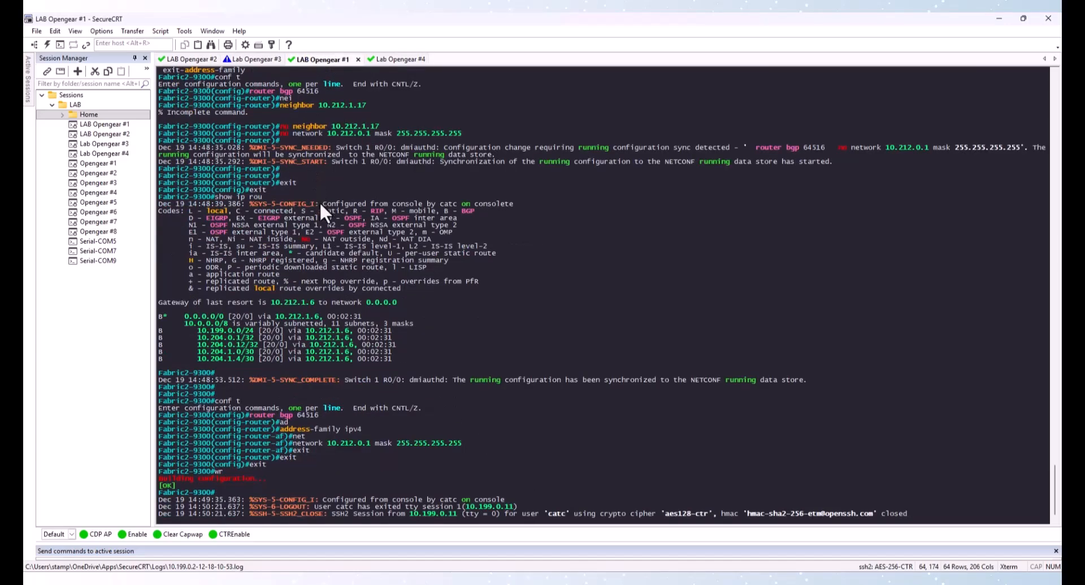
key(Return)
text(wr)
key(Return)
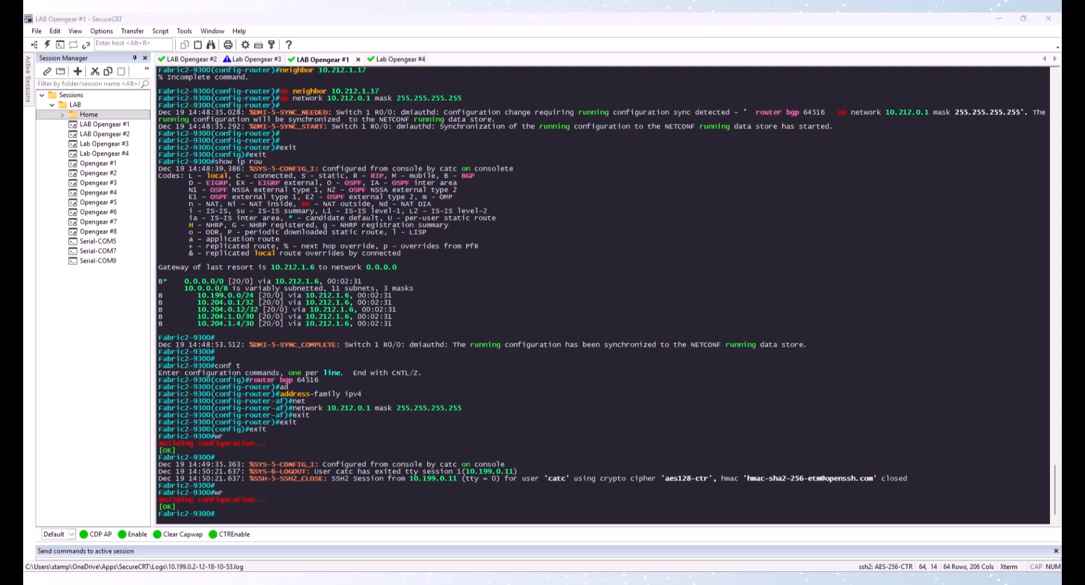
Switch to Catalyst Center in the browser, open Provision > Inventory, and resync all three devices
click(583, 580)
click(527, 312)
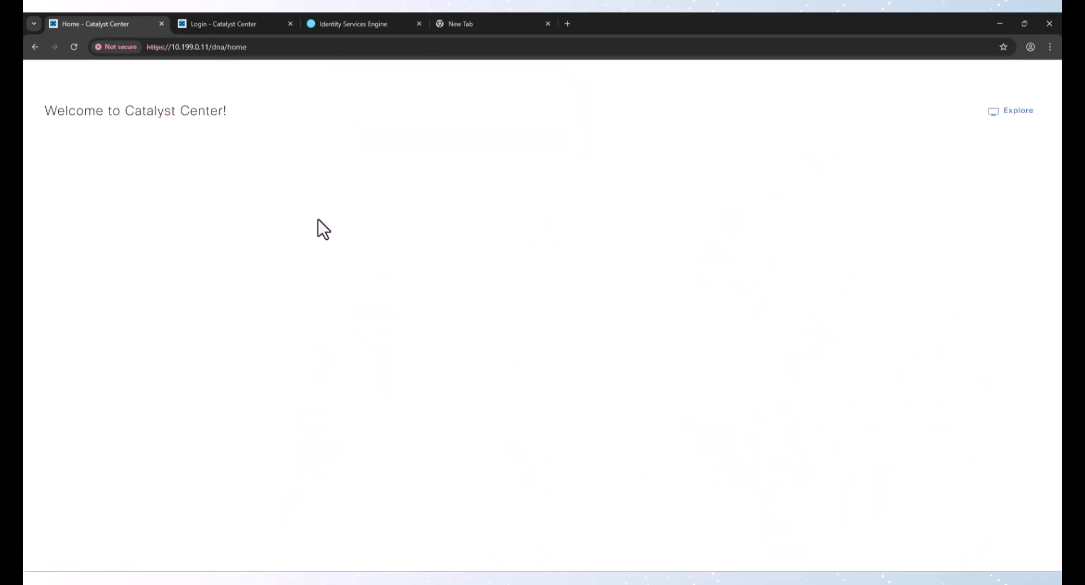
click(48, 82)
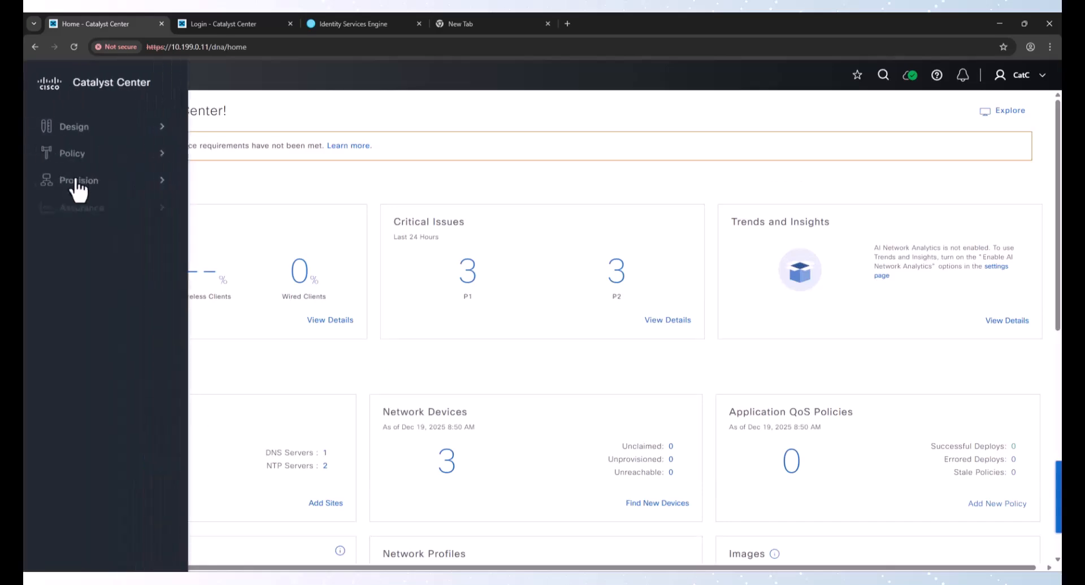
mouse_move(78, 182)
click(252, 137)
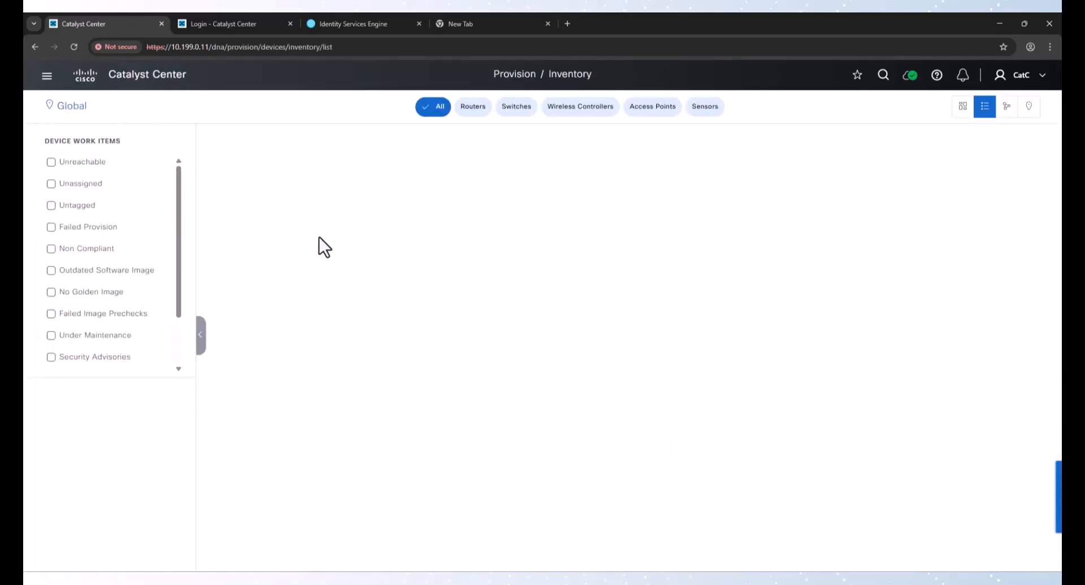
click(215, 210)
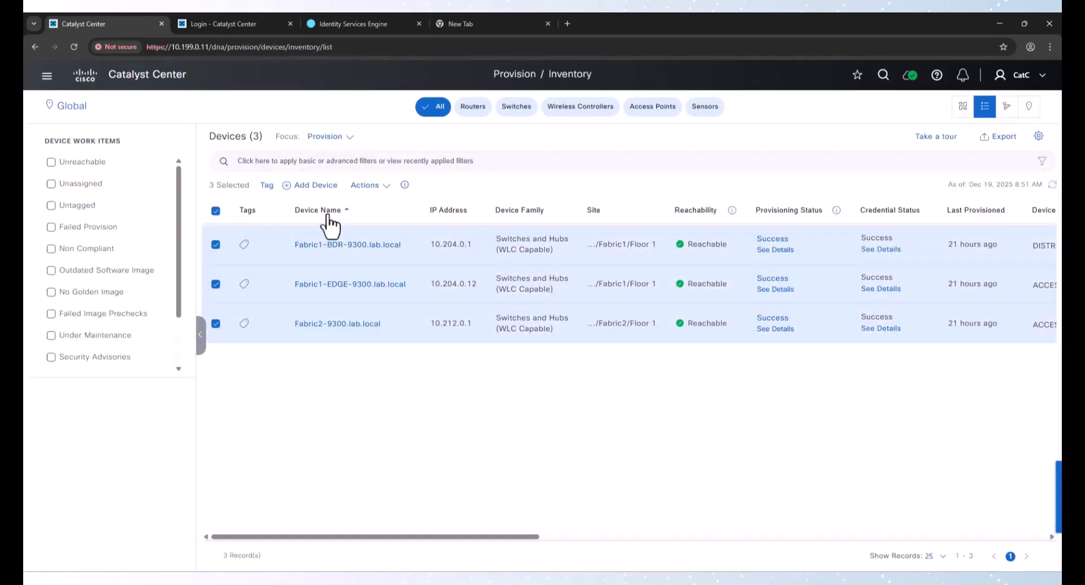
click(378, 187)
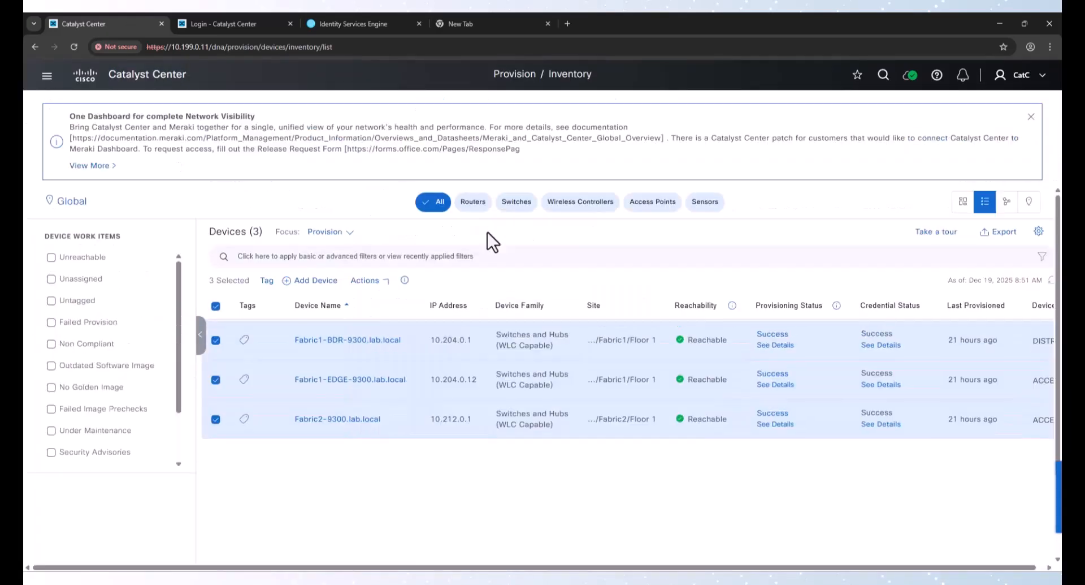
click(367, 280)
mouse_move(421, 312)
click(531, 314)
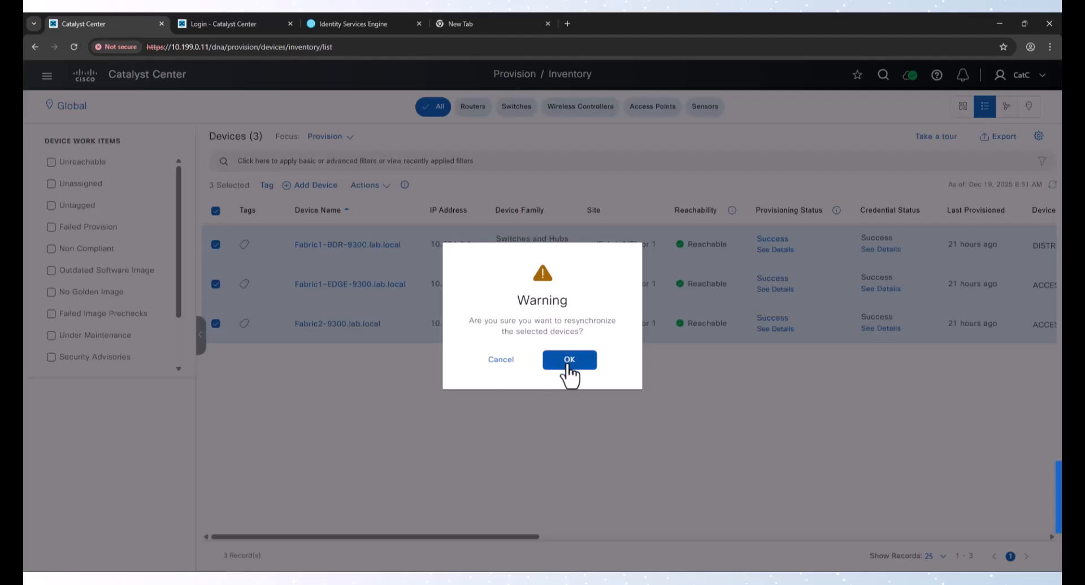
click(569, 361)
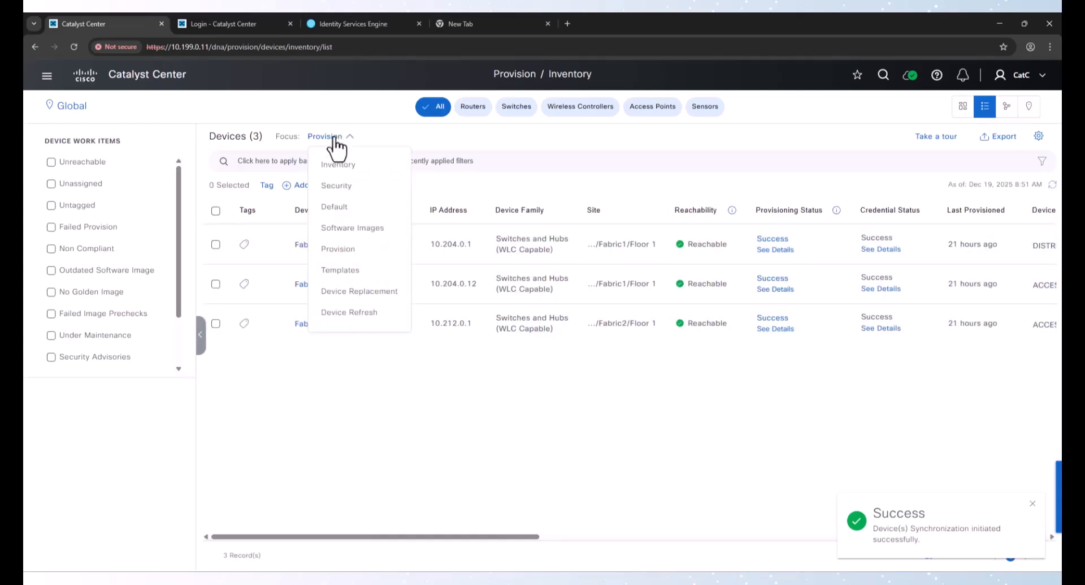
Change the inventory focus to Inventory
mouse_move(342, 144)
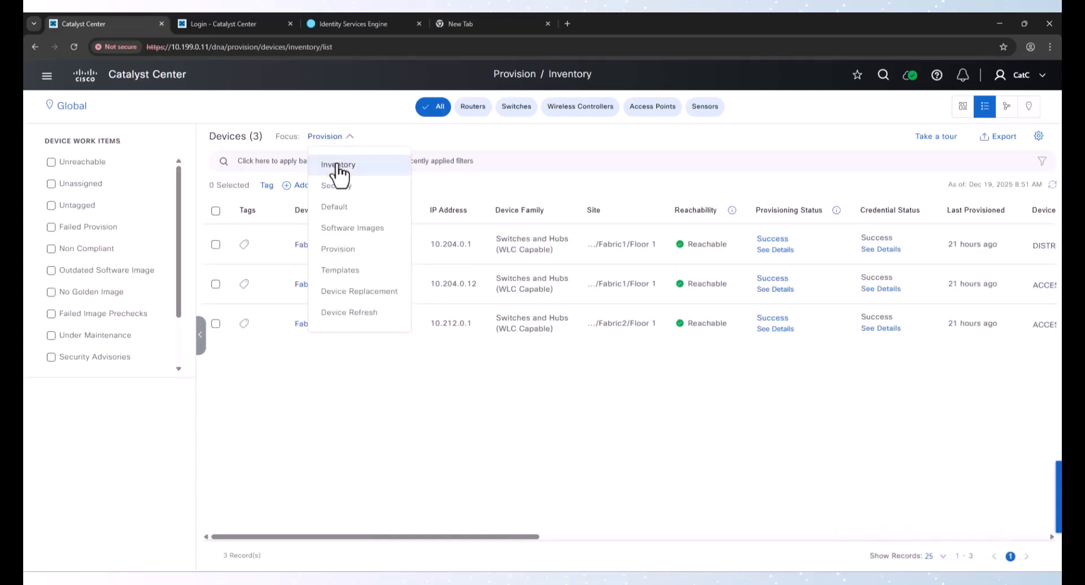
click(339, 166)
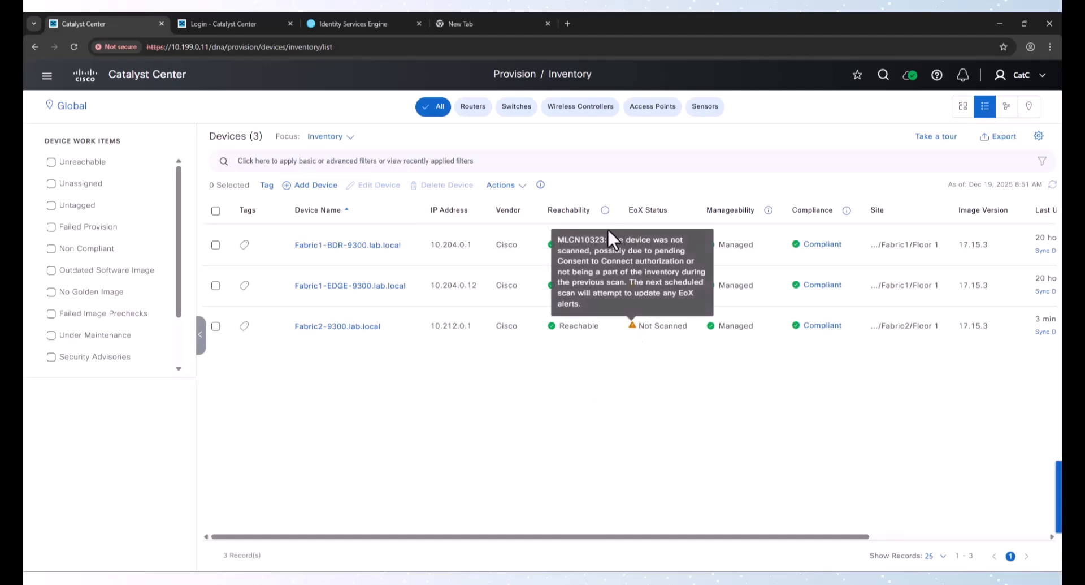
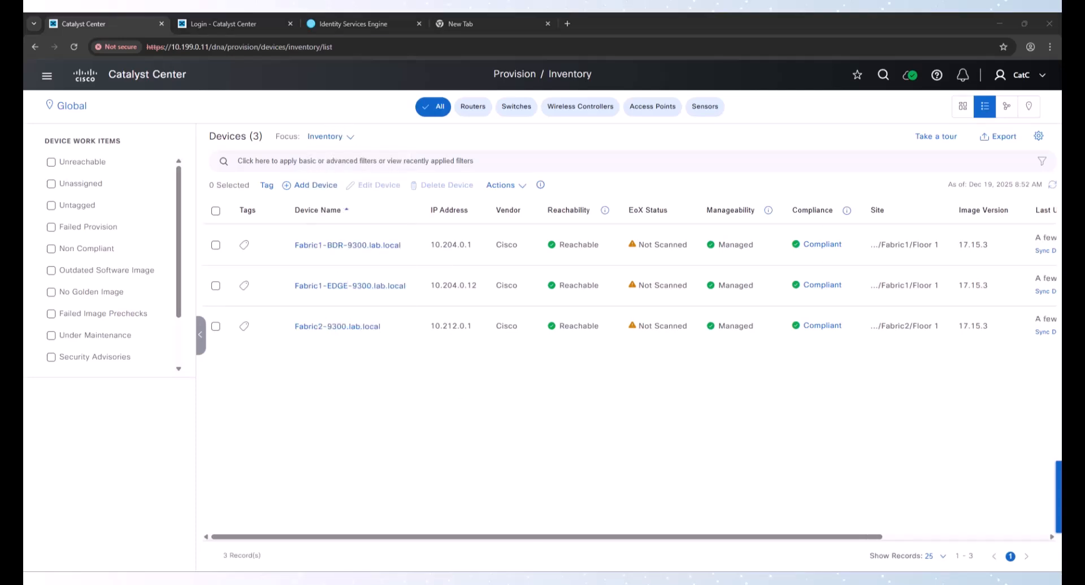
Switch to the Fabric1-BDR-9300 terminal session and list its interfaces with their IP addresses
click(592, 546)
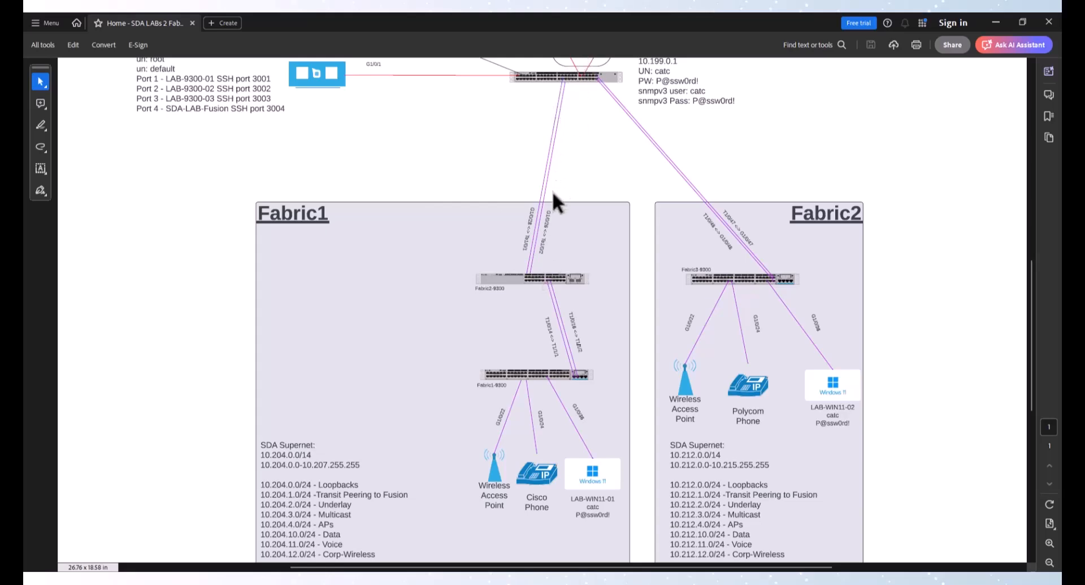
click(471, 580)
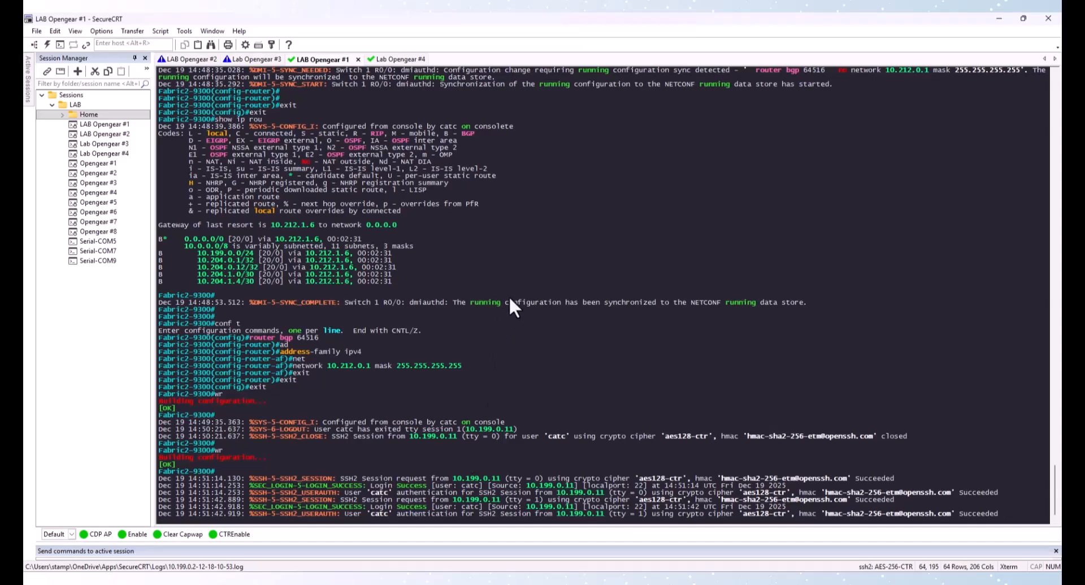
click(188, 59)
key(Return)
key(Return)
key(Return)
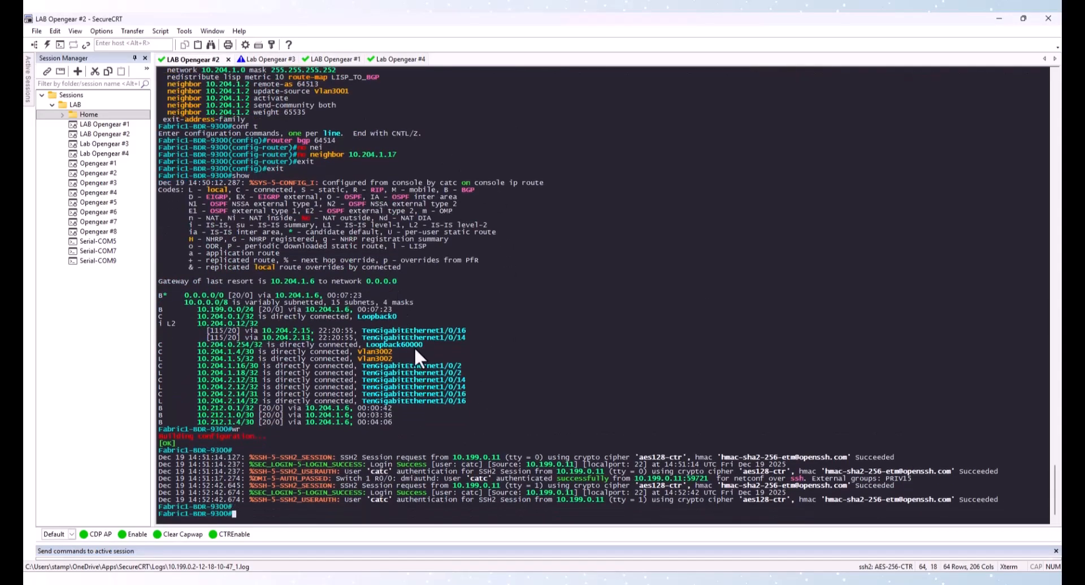
text(show ip int b)
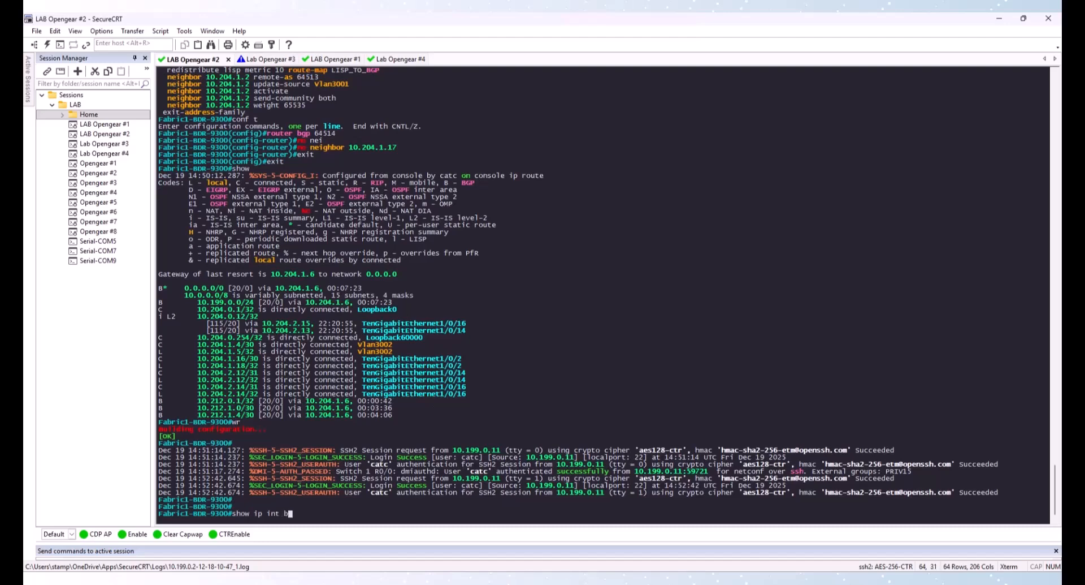
key(Return)
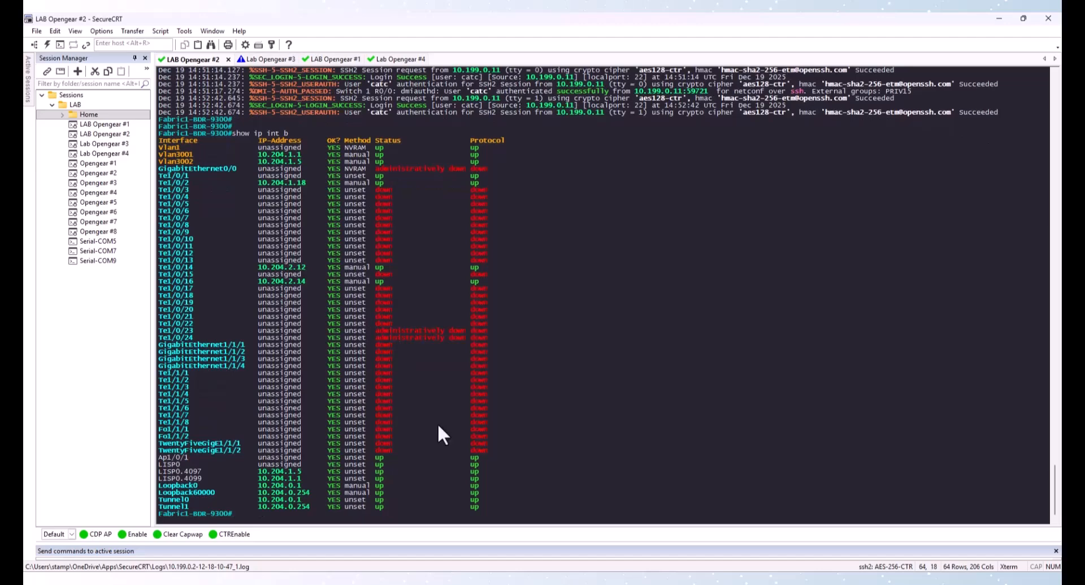
drag(165, 282, 316, 282)
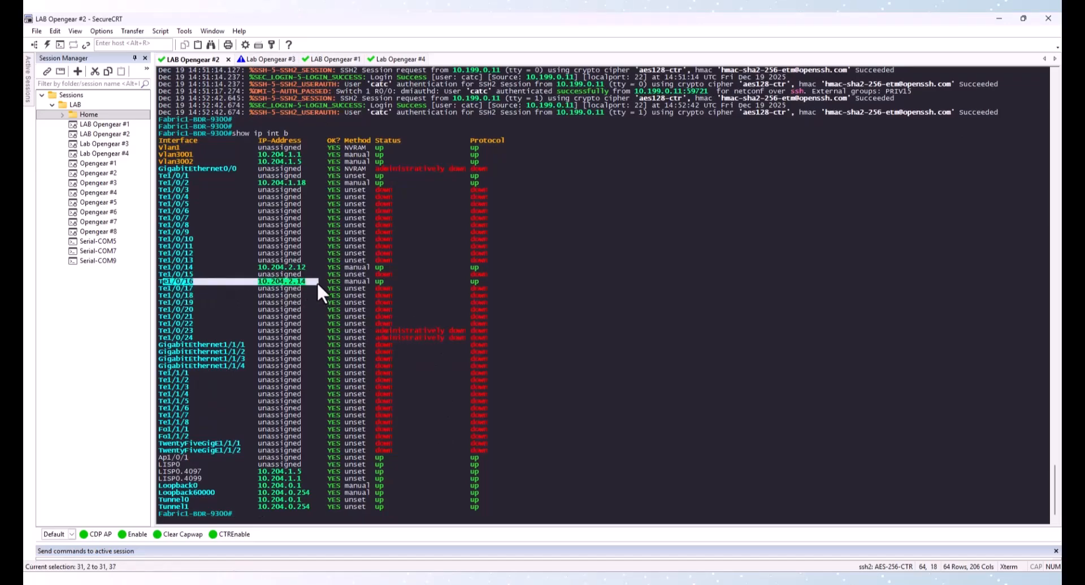
drag(175, 183, 308, 184)
click(338, 209)
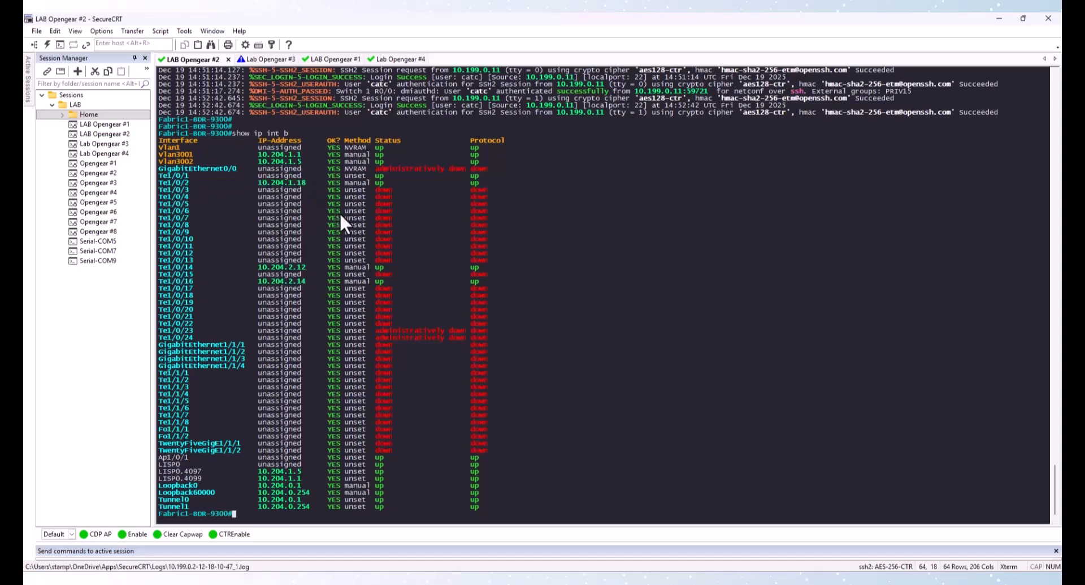
Reset interface TenGigabitEthernet1/0/2 on Fabric1-BDR-9300 to its default configuration
text(conf t)
key(Return)
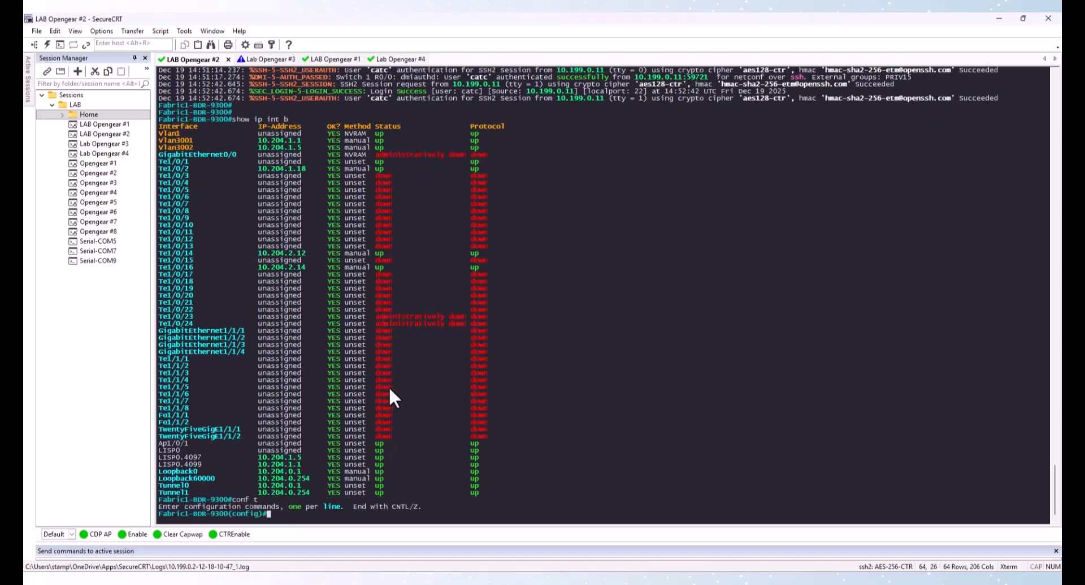
text(defa)
key(Tab)
text(in)
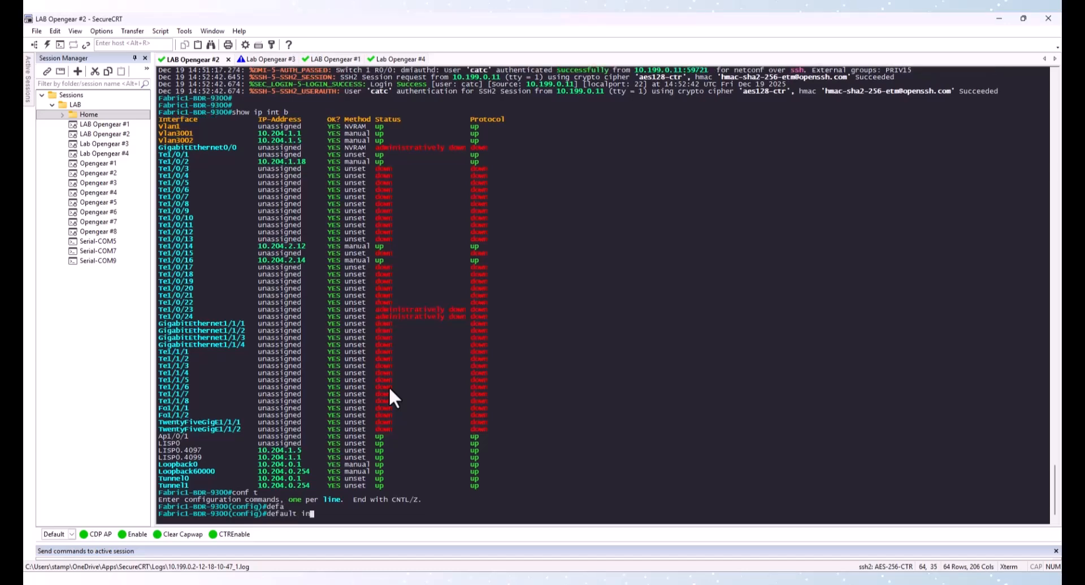
key(Tab)
text(gi)
key(Tab)
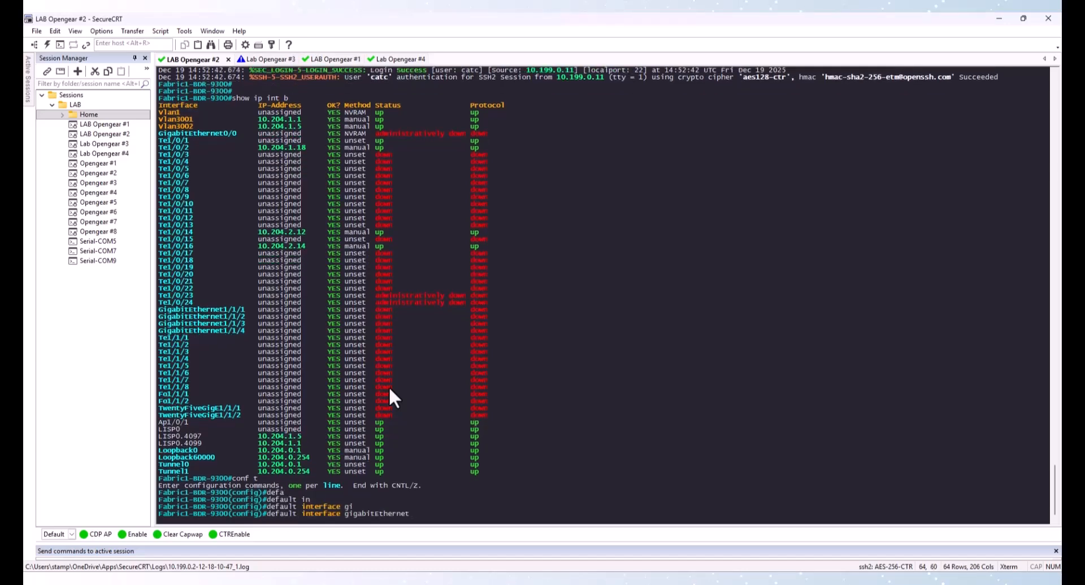
text(1/0/2)
key(Return)
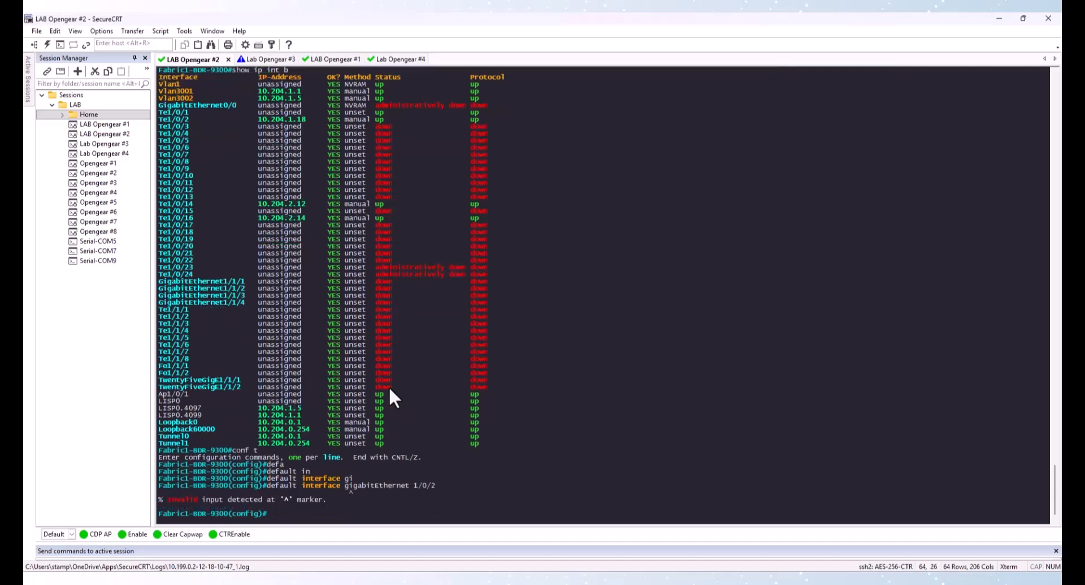
key(Up)
key(Left)
key(Left)
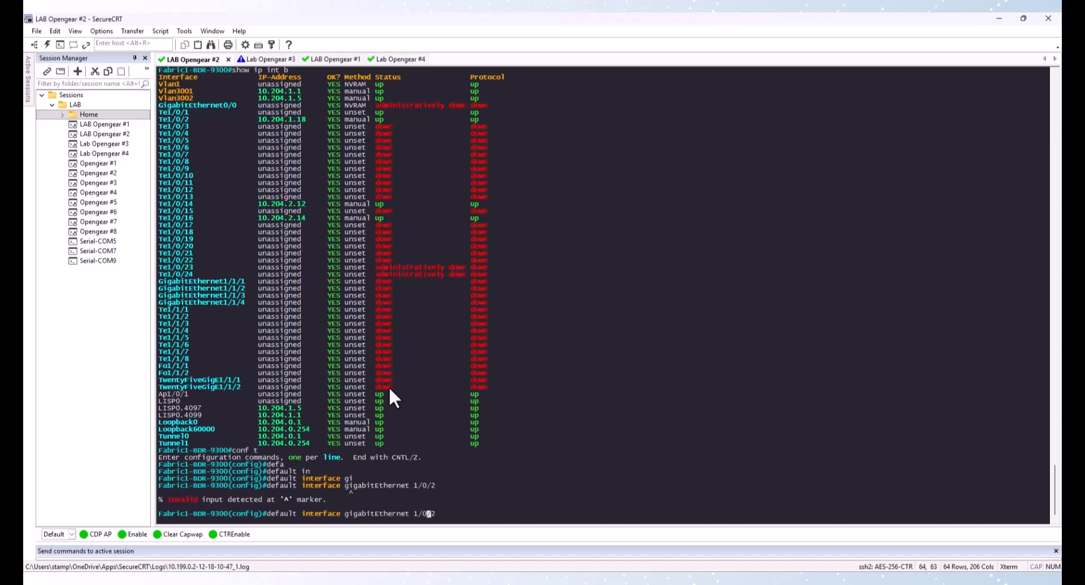
key(Left)
key(Left)
key(Left)
key(BackSpace)
key(BackSpace)
key(BackSpace)
key(BackSpace)
key(BackSpace)
key(BackSpace)
key(BackSpace)
key(BackSpace)
key(BackSpace)
key(BackSpace)
key(BackSpace)
key(BackSpace)
key(BackSpace)
key(BackSpace)
key(BackSpace)
key(BackSpace)
text(Te)
key(Return)
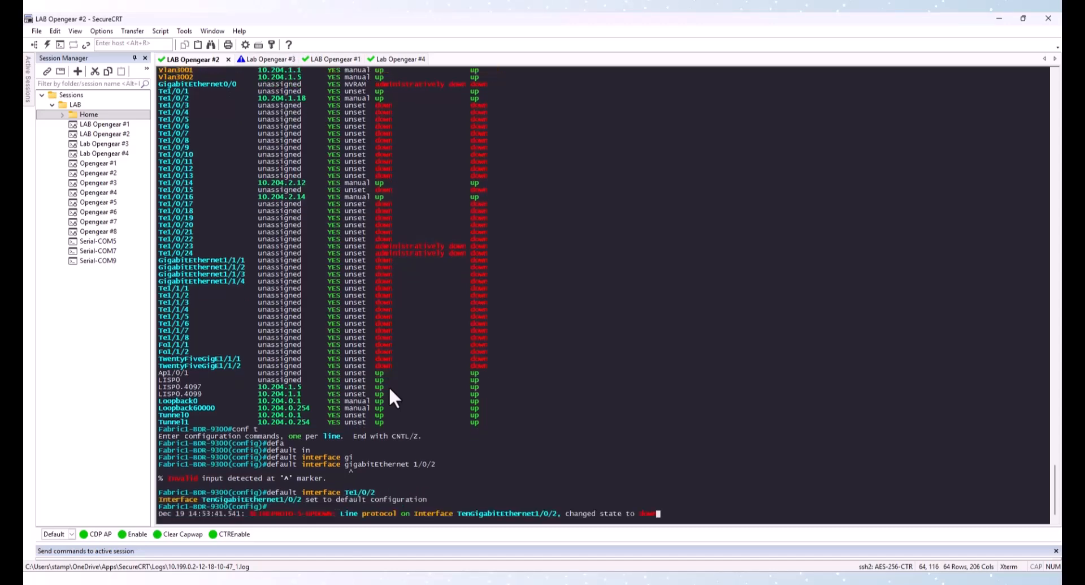
Leave configuration mode and save the Fabric1-BDR-9300 running configuration
text(exit)
key(Return)
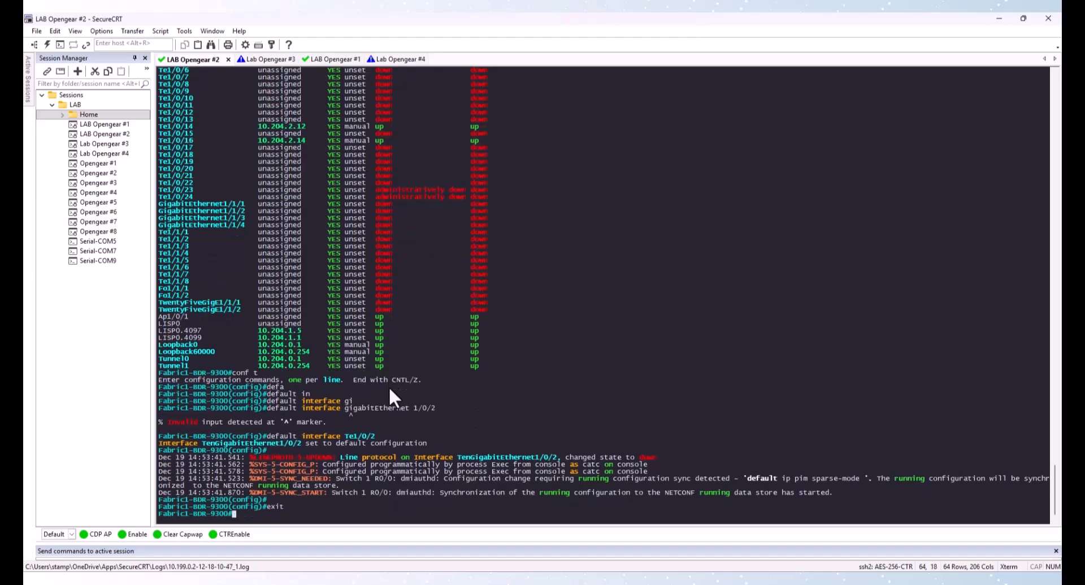
text(wr)
key(Return)
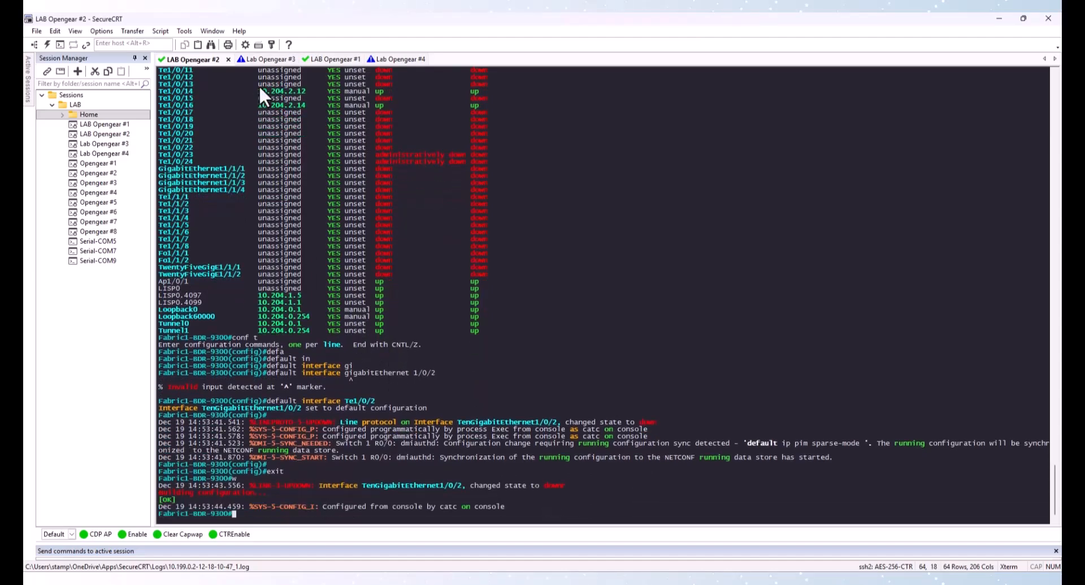
Switch to the Fabric2-9300 session and list its interfaces with their IP addresses
click(331, 59)
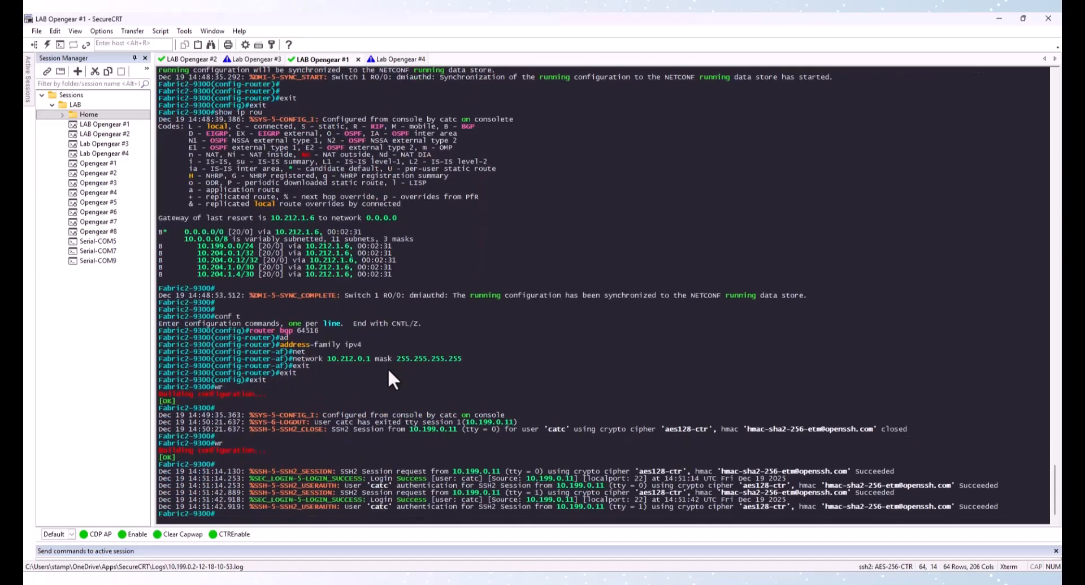
text(show ip int b)
key(Return)
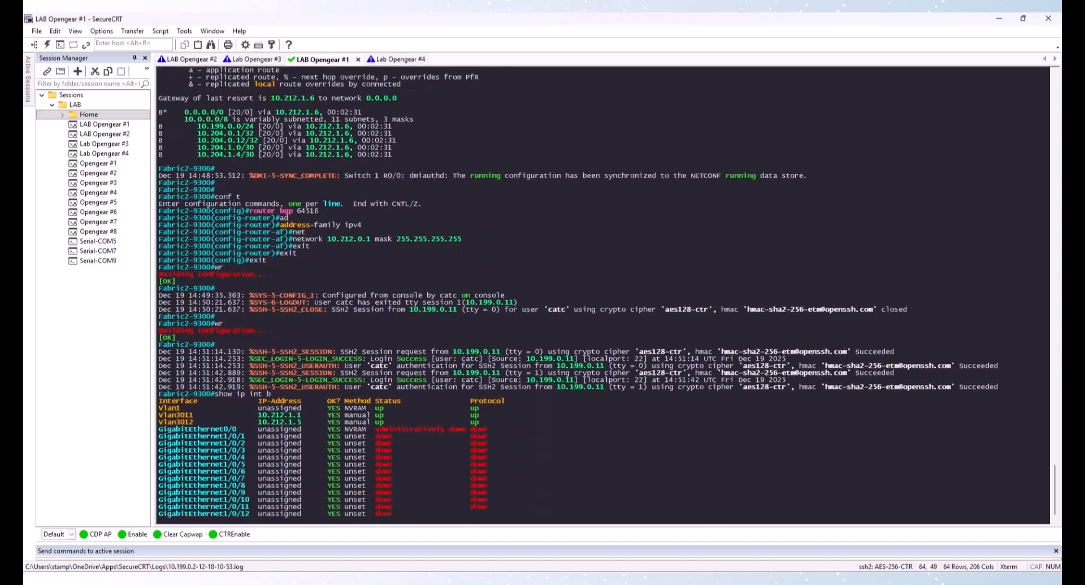
key(space)
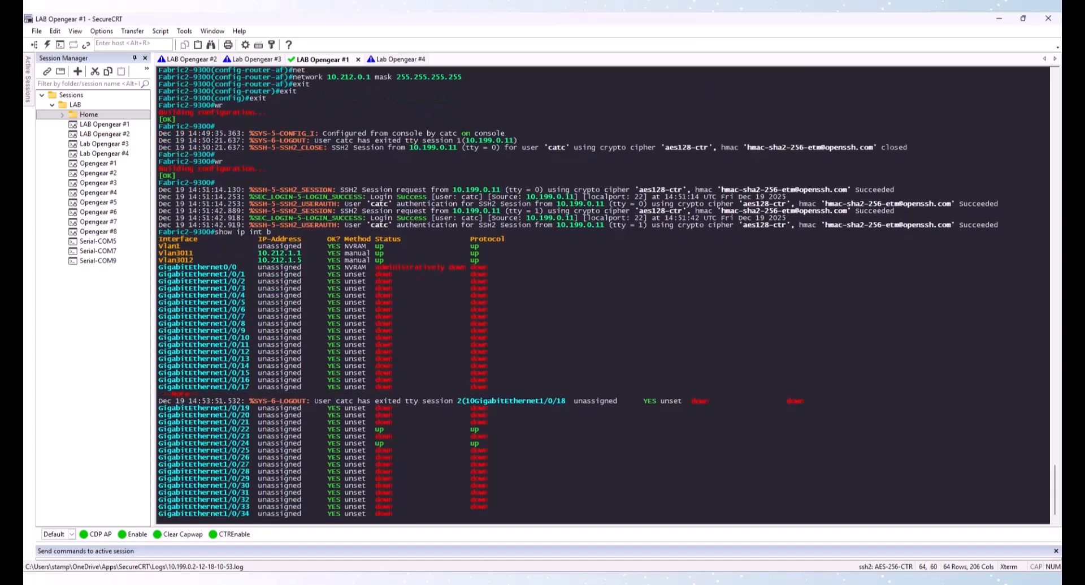
key(space)
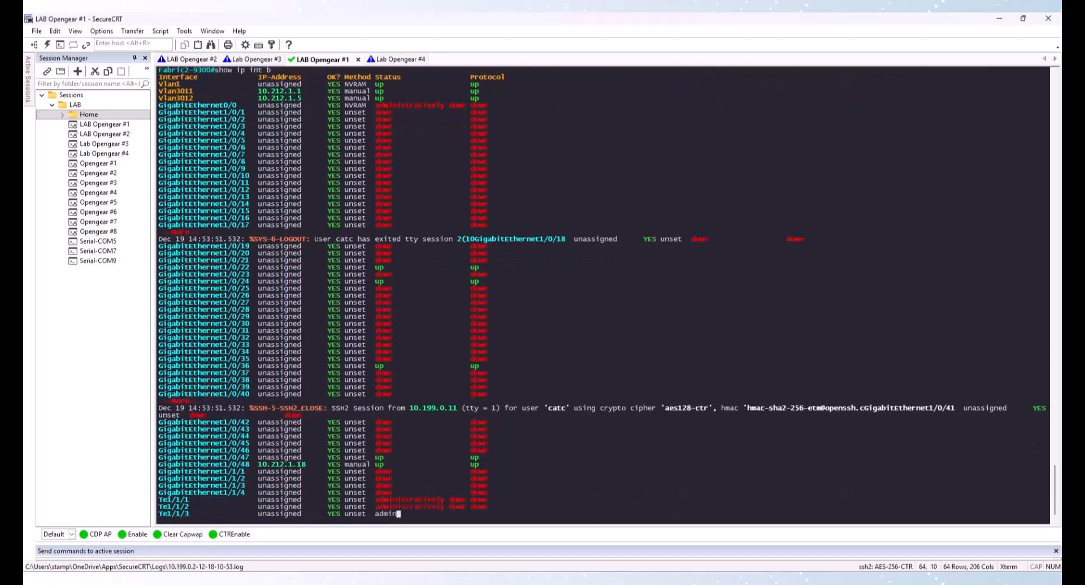
Reset interface GigabitEthernet1/0/48 on Fabric2-9300 to its default configuration
text(conf t)
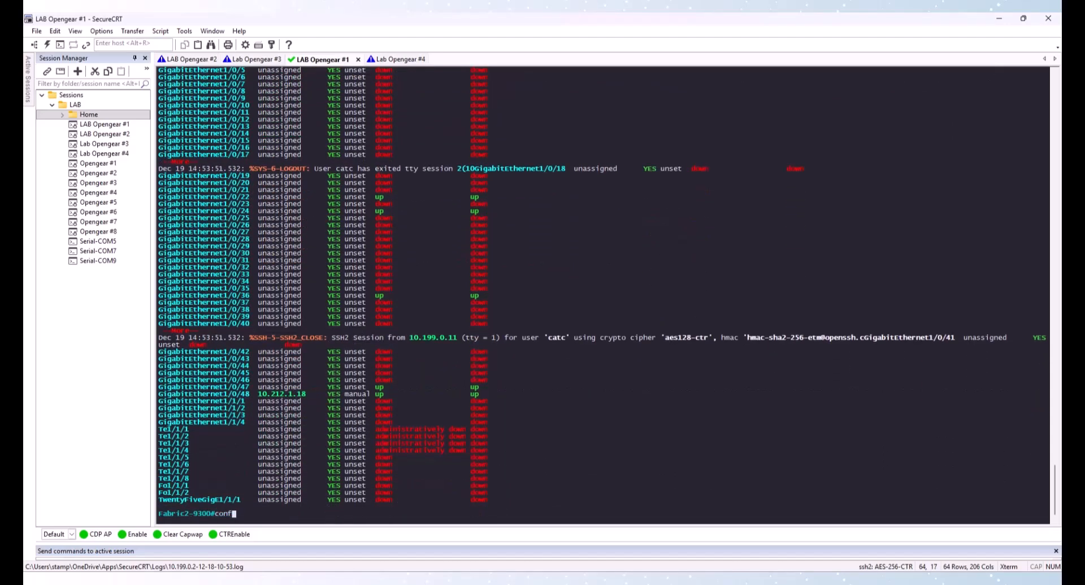
key(Return)
text(defa)
key(Tab)
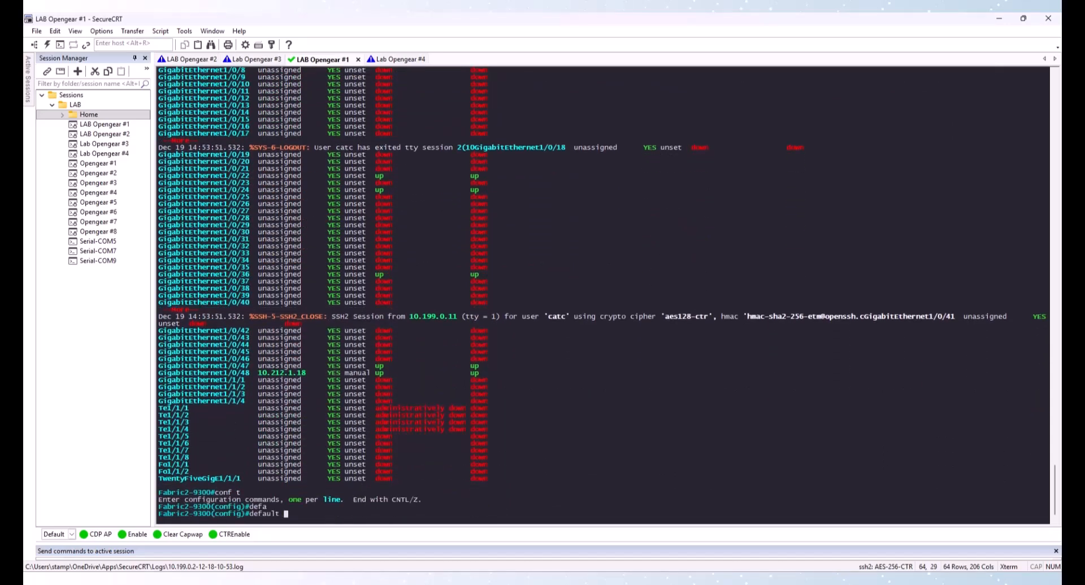
text(in)
key(Tab)
text(gi)
key(Tab)
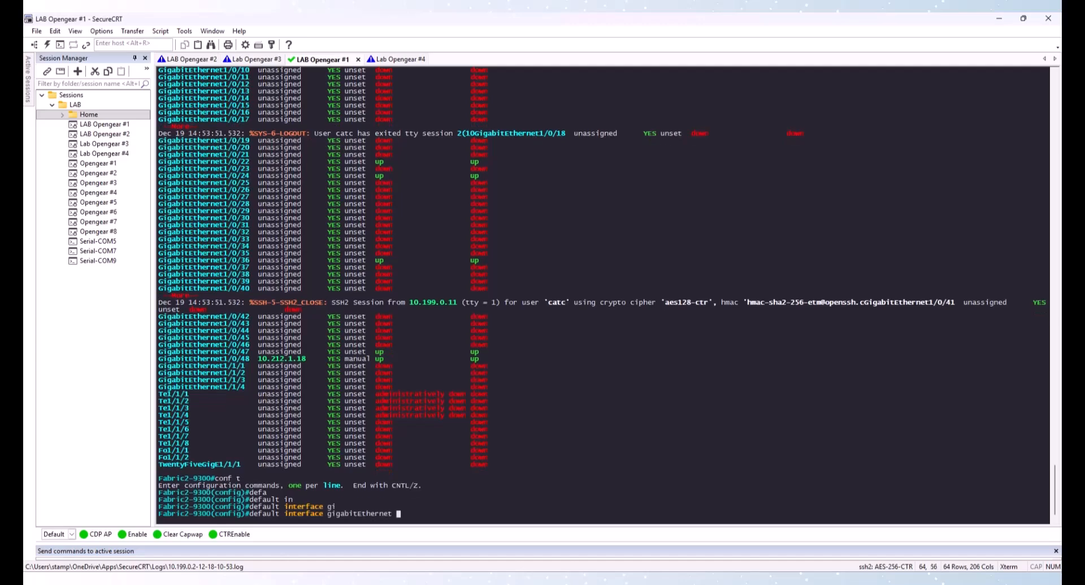
text(1/0/48)
key(Return)
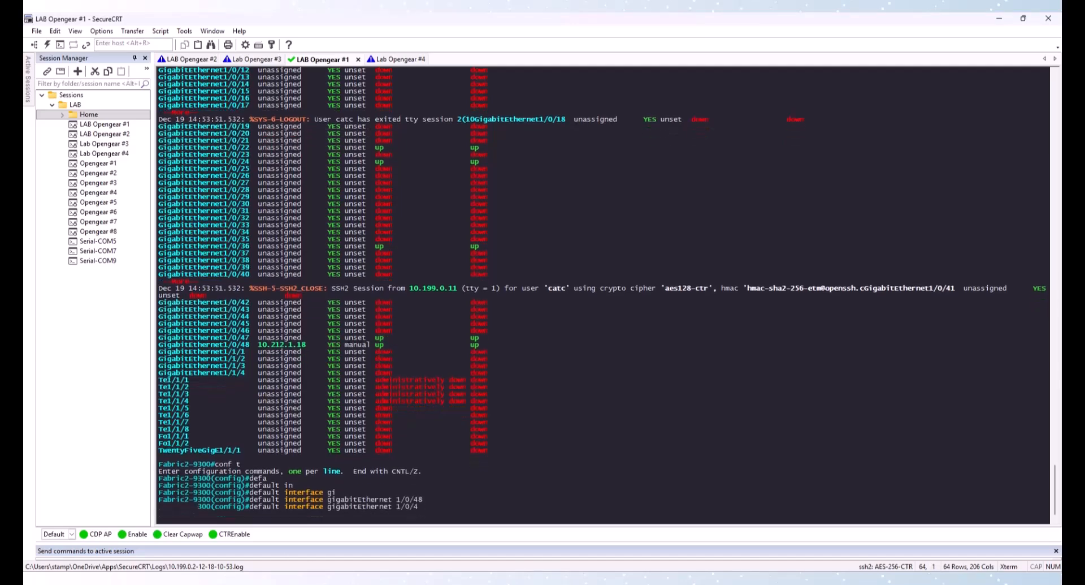
Leave configuration mode and save the Fabric2-9300 running configuration
text(exit)
key(Return)
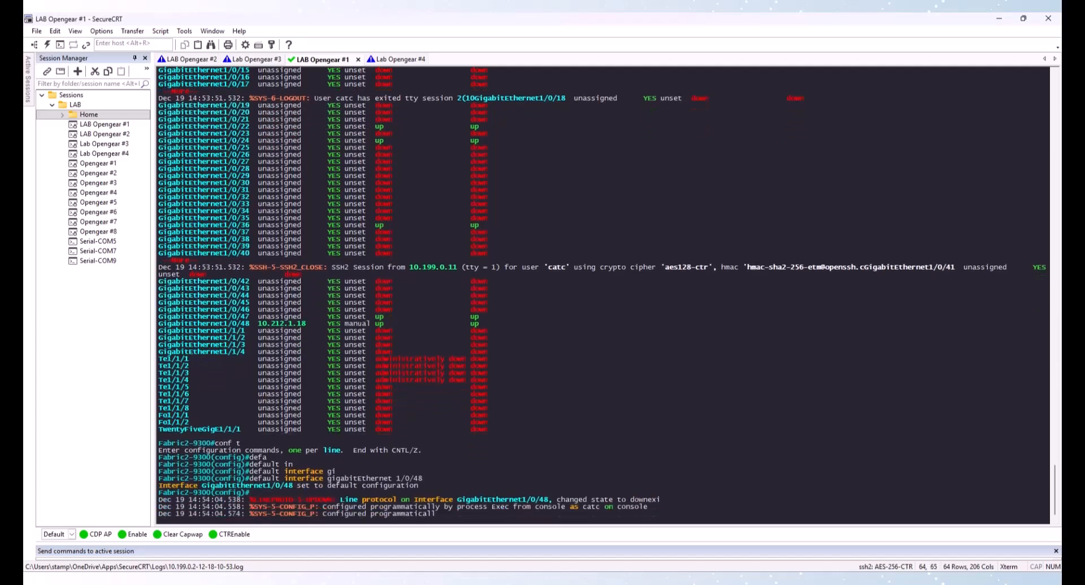
text(wr)
key(Return)
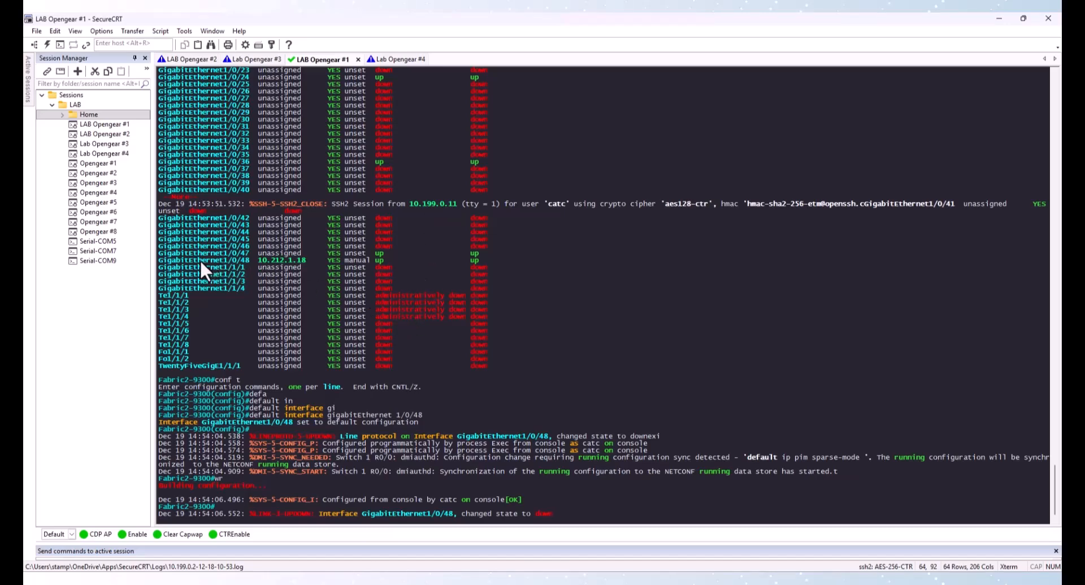
drag(197, 260, 305, 260)
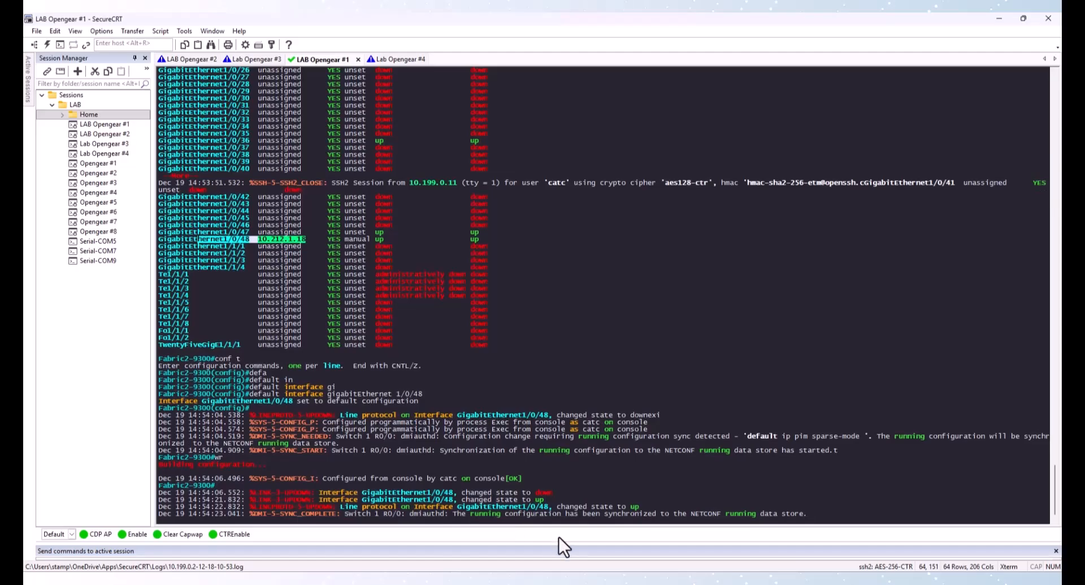
Return to Catalyst Center inventory and resync all three devices
click(560, 579)
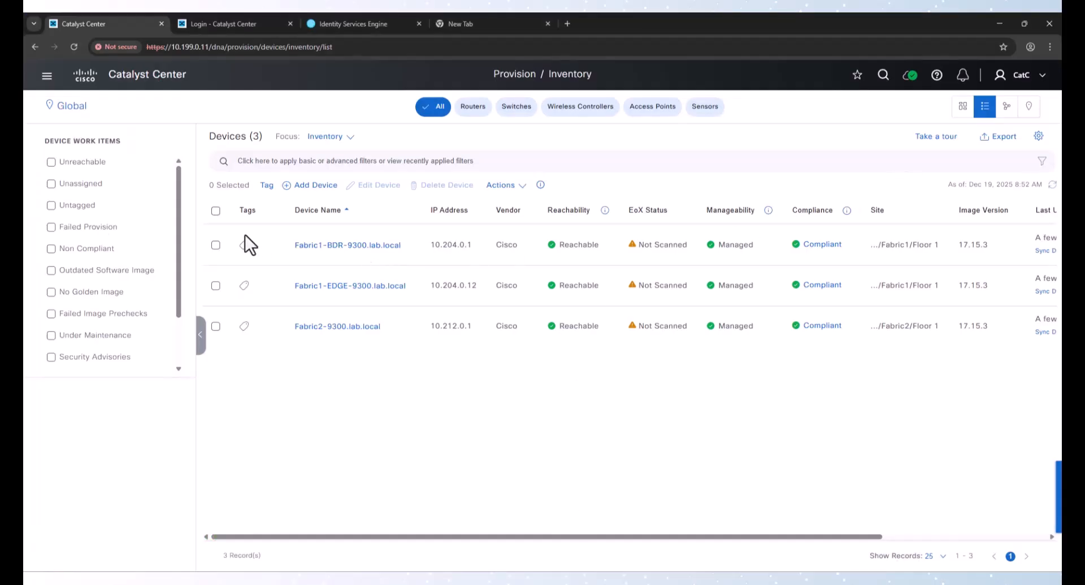
click(215, 210)
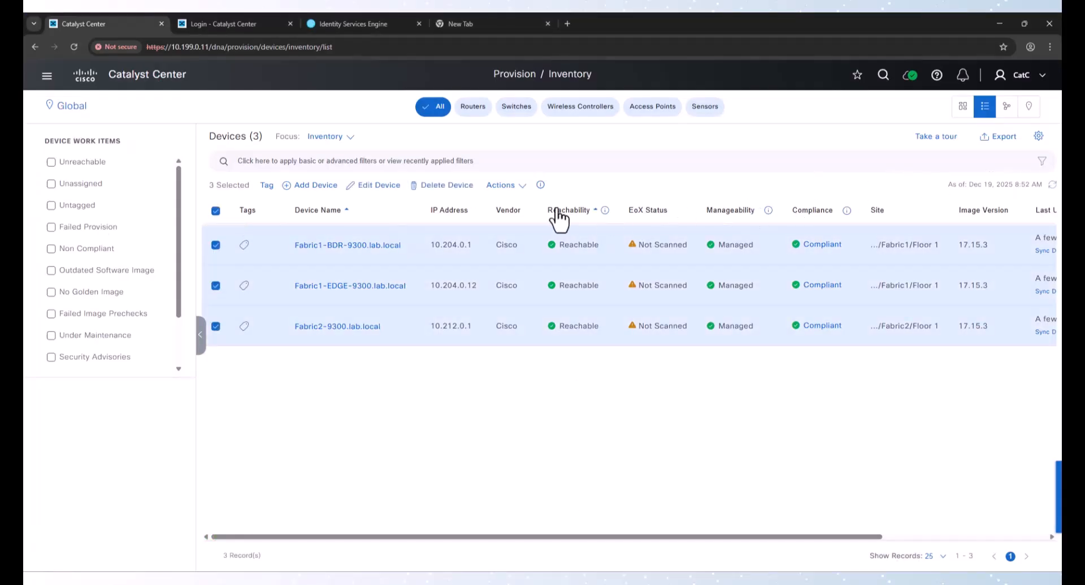
click(501, 185)
mouse_move(521, 219)
drag(620, 216, 622, 242)
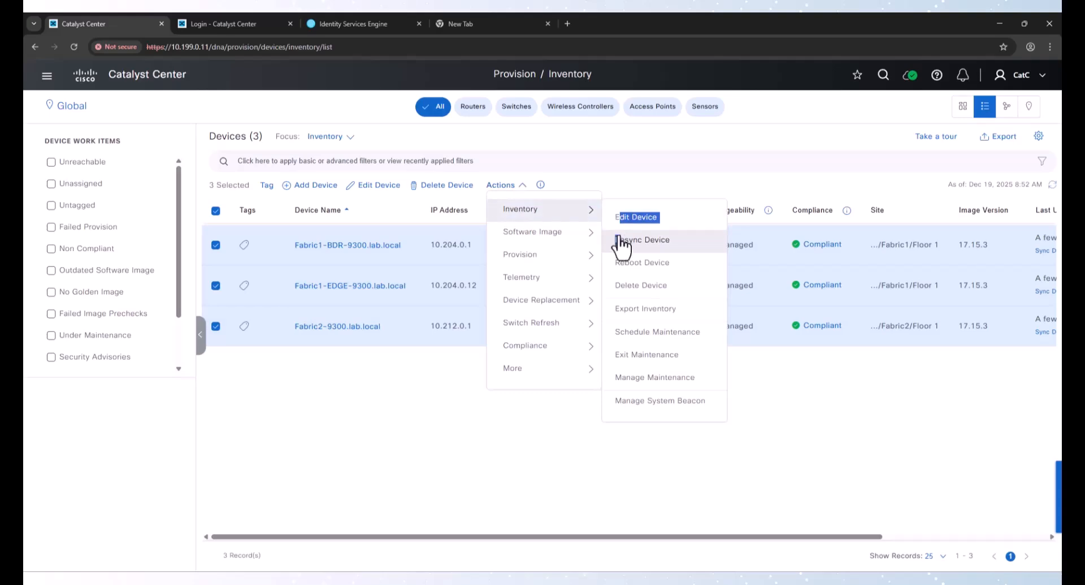
click(622, 242)
click(576, 356)
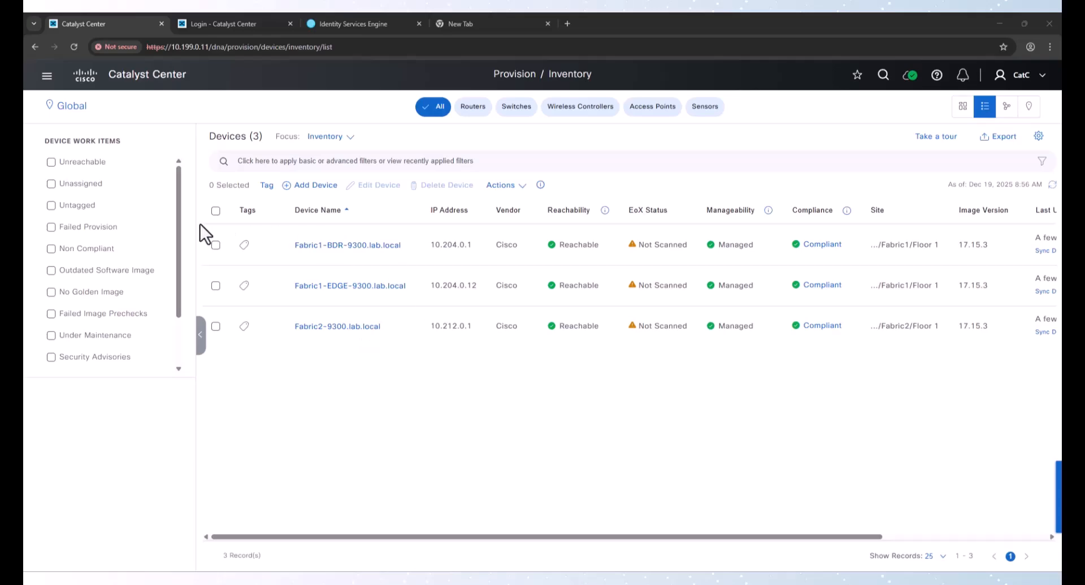
Open the Fabric1 fabric site from the SD-Access Fabric Sites page
click(46, 75)
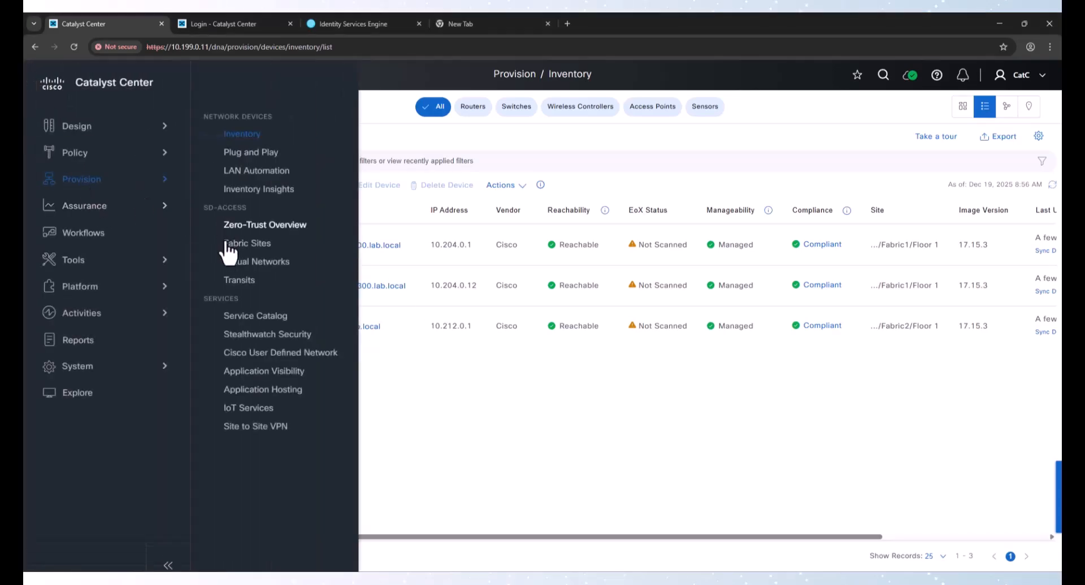
click(226, 243)
scroll(121, 317, down, 3)
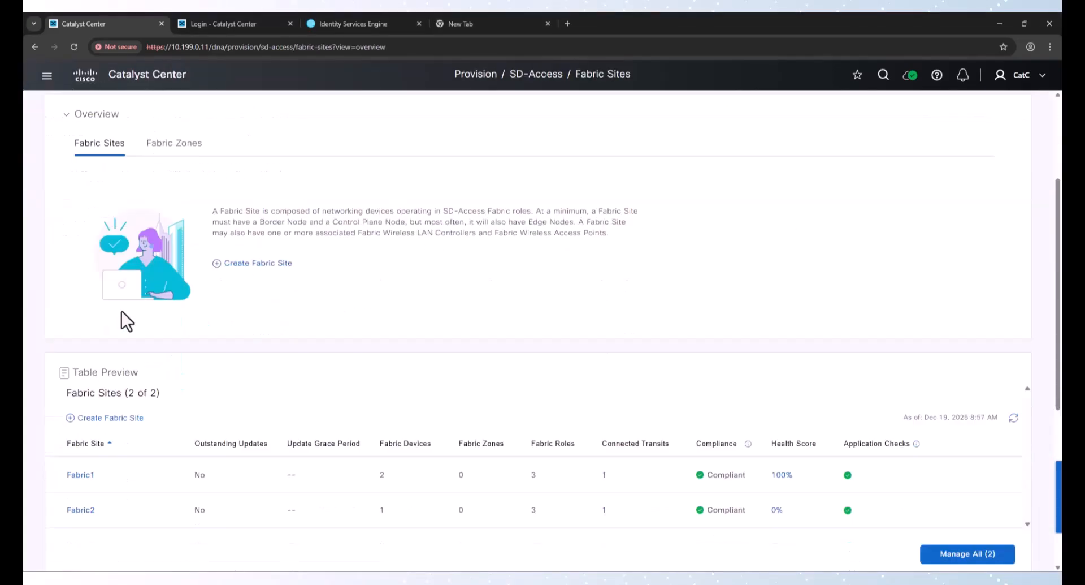
scroll(121, 312, down, 5)
click(82, 219)
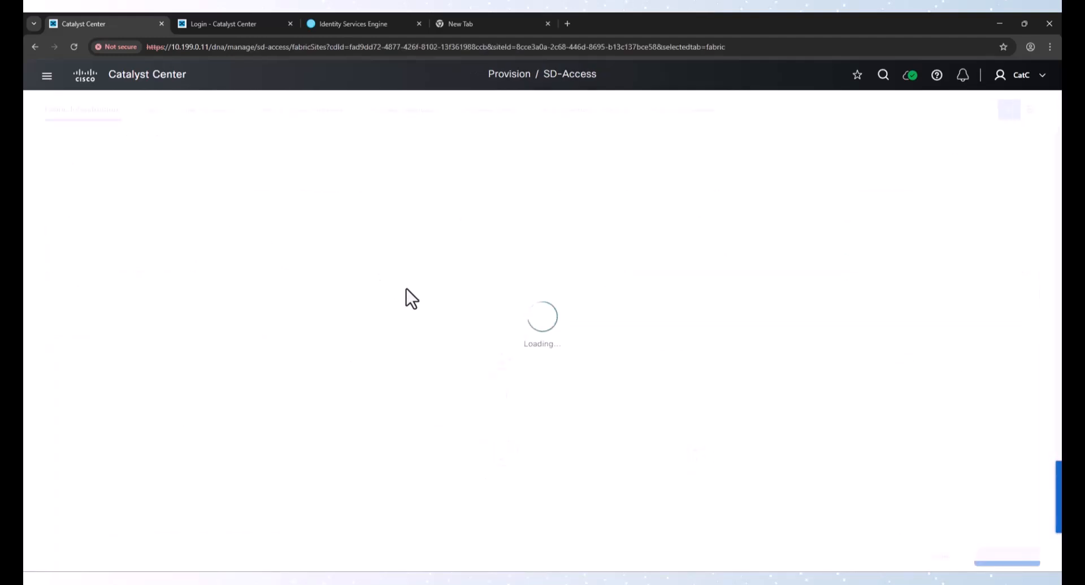
Open the border node configuration of Fabric1-BDR-9300 and add external interface TenGigabitEthernet1/0/2 to FusionTransit
click(557, 300)
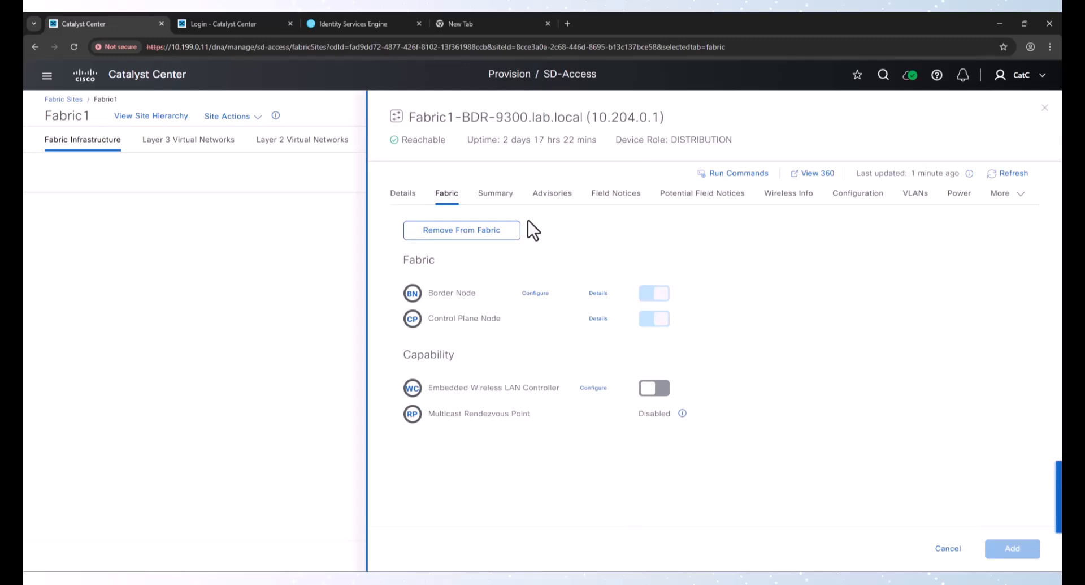
click(538, 294)
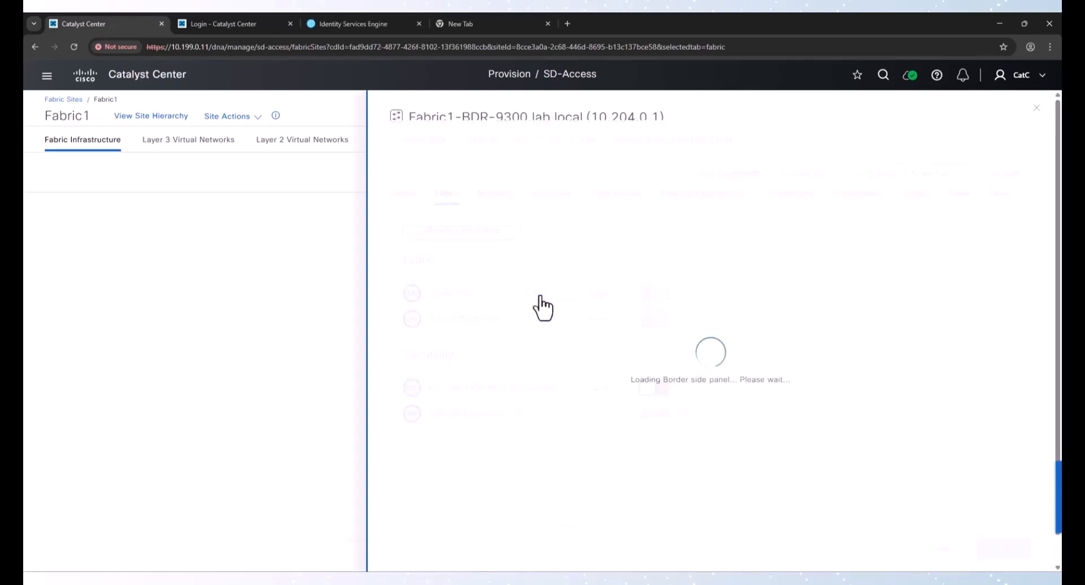
scroll(516, 316, down, 2)
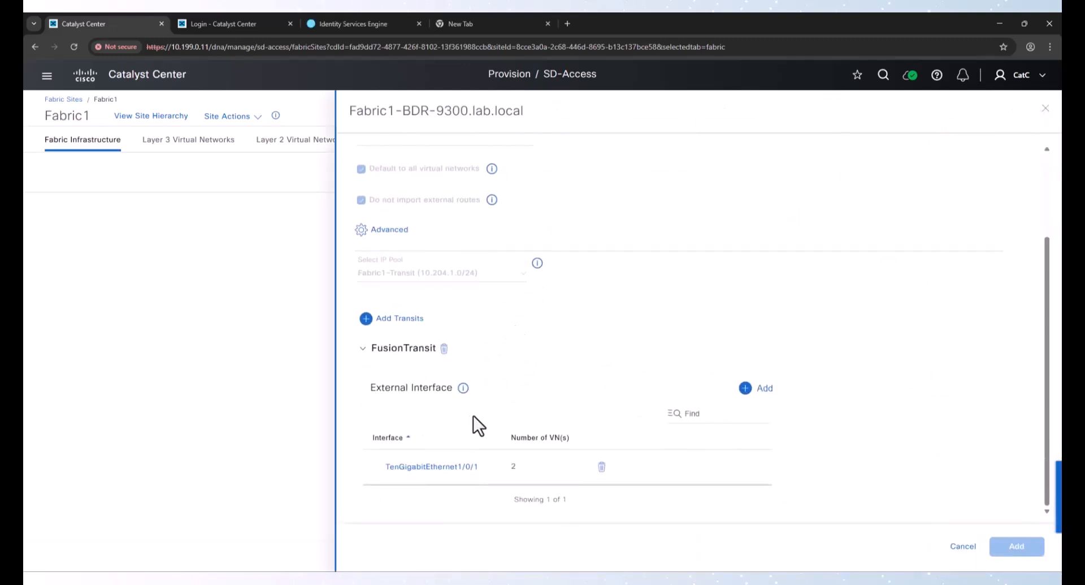
click(766, 389)
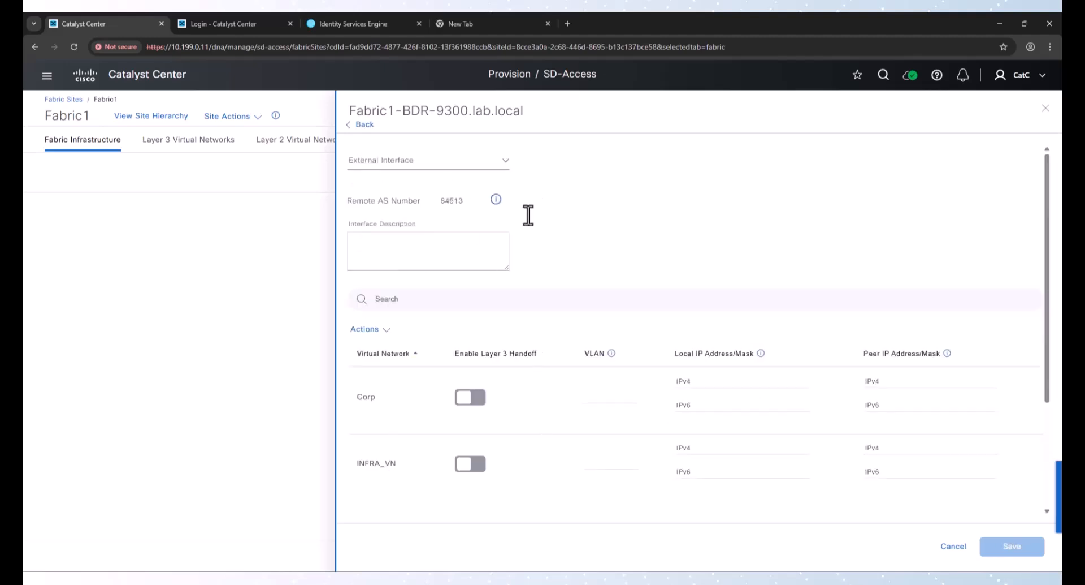
click(481, 166)
click(434, 187)
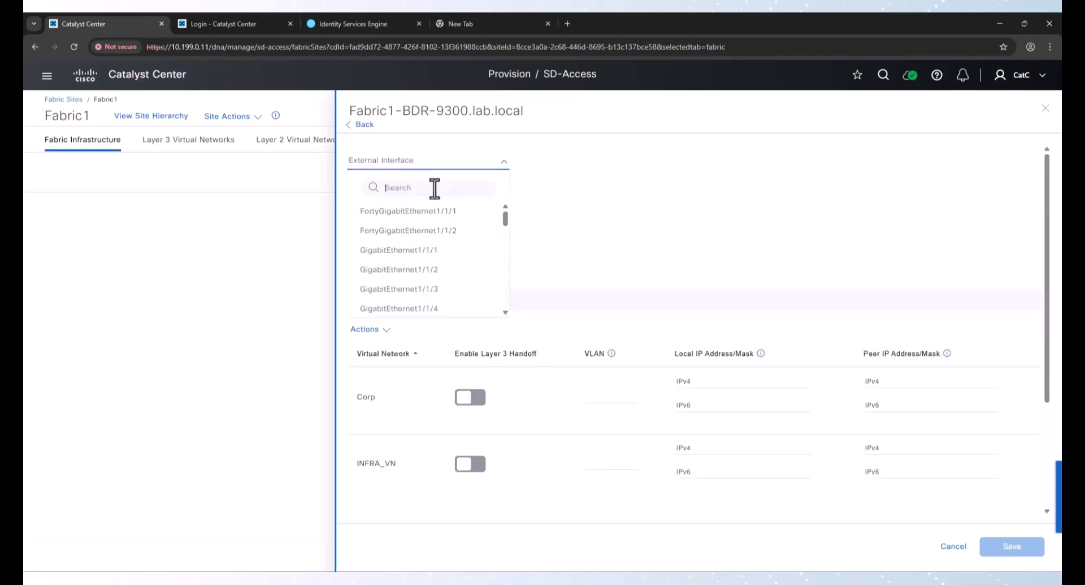
text(Te)
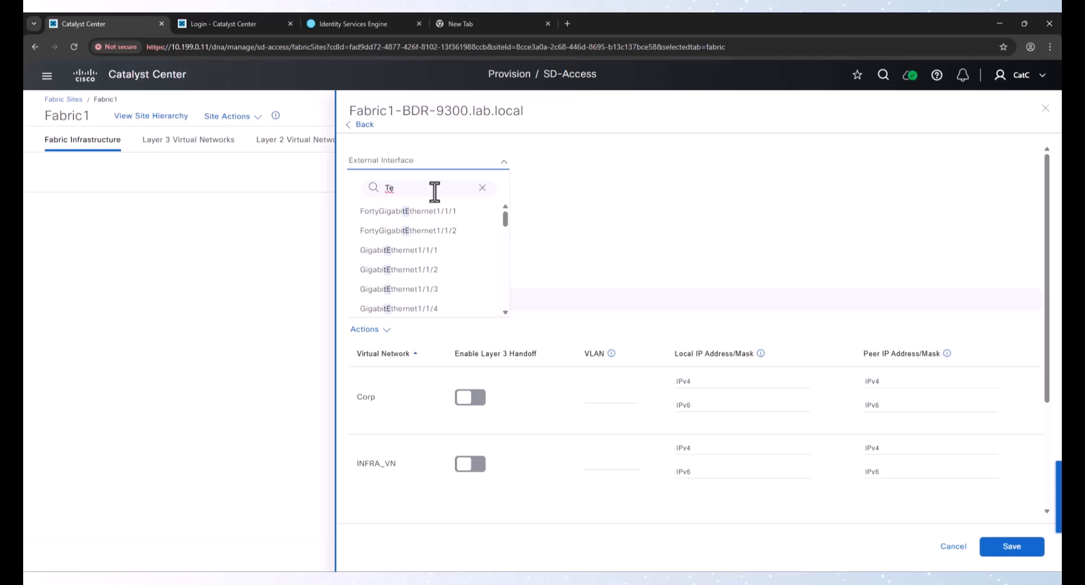
text(n)
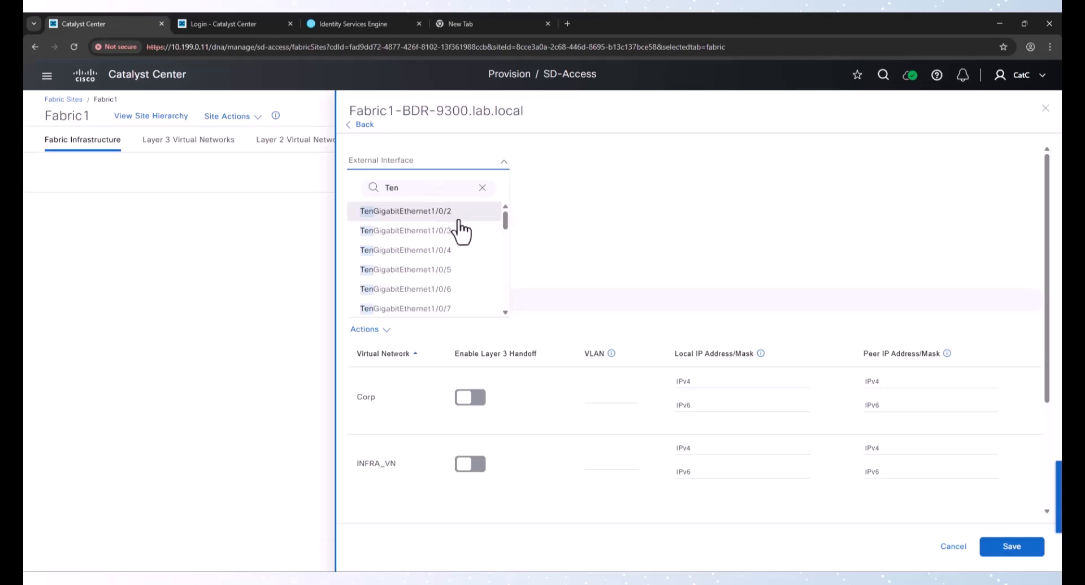
click(428, 214)
Enable Layer 3 handoff for Corp with VLAN 3003 and INFRA_VN with VLAN 3004, then save the interface
click(473, 399)
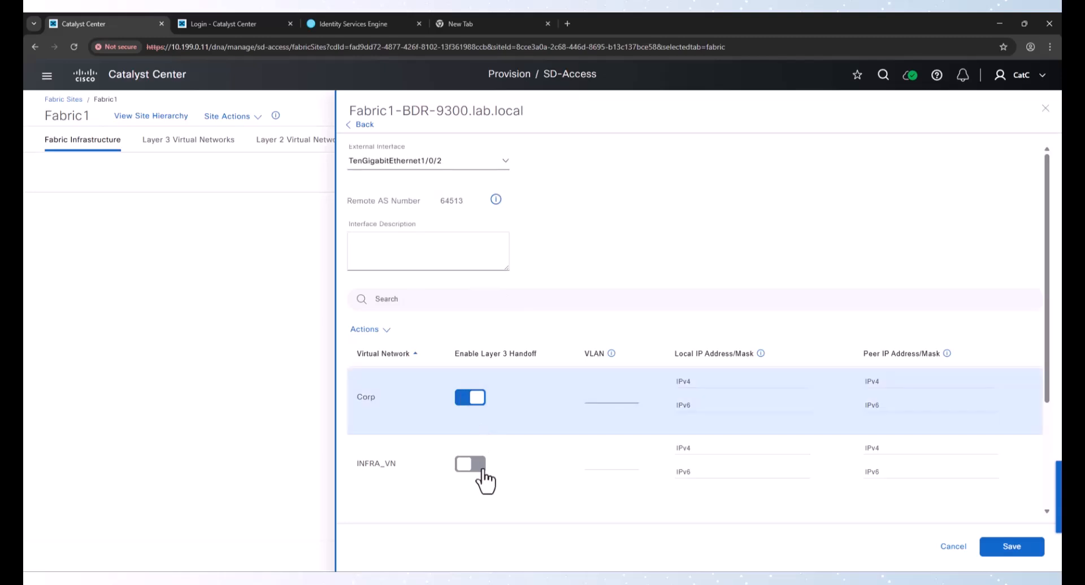
click(482, 462)
text(300)
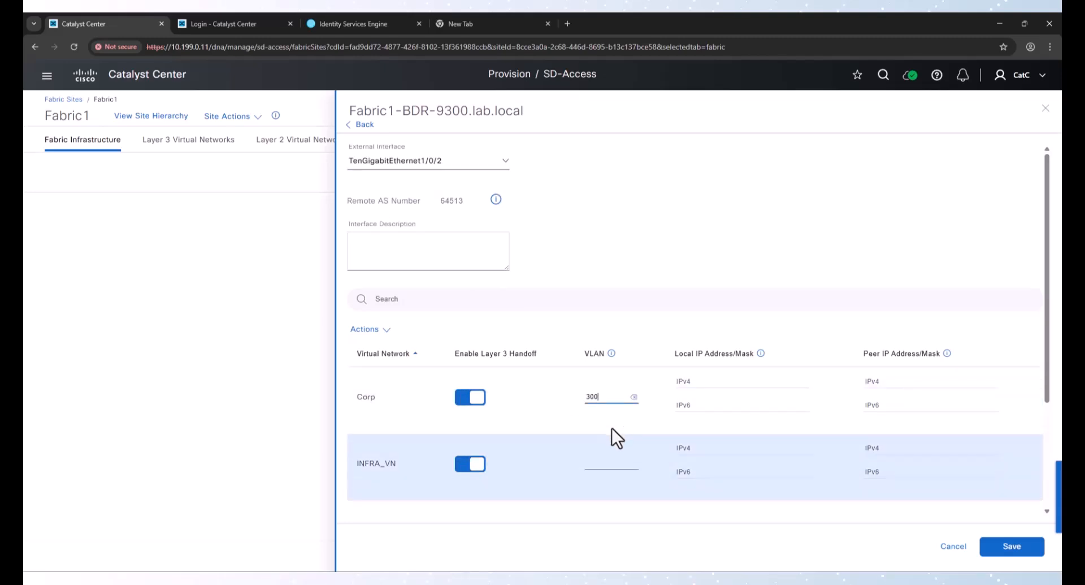
key(Tab)
key(Tab)
text(3004)
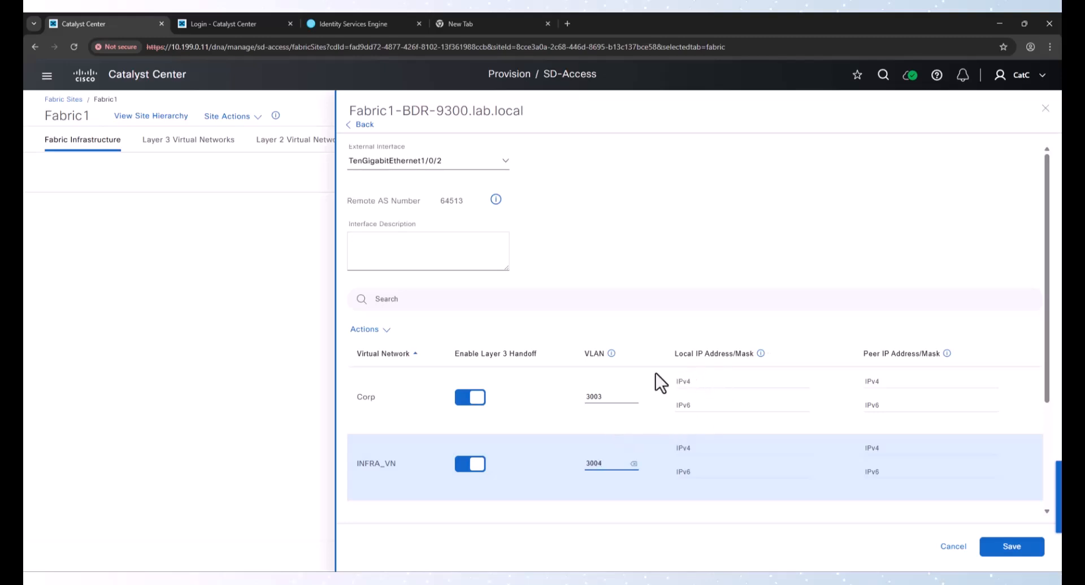
click(978, 546)
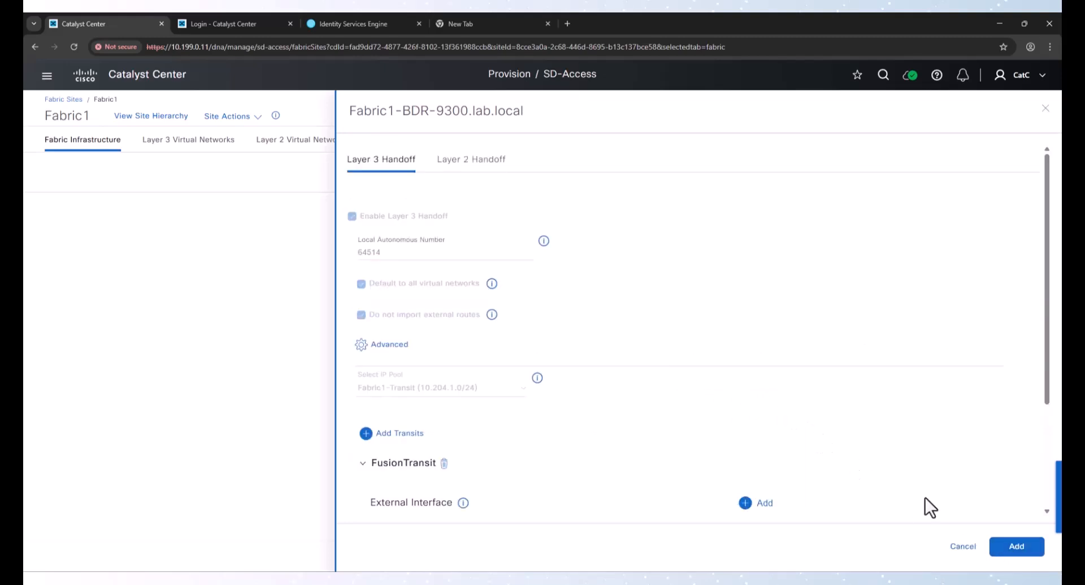
Confirm the border node settings and apply the role changes to Fabric1-BDR-9300
scroll(895, 469, down, 2)
scroll(895, 469, down, 1)
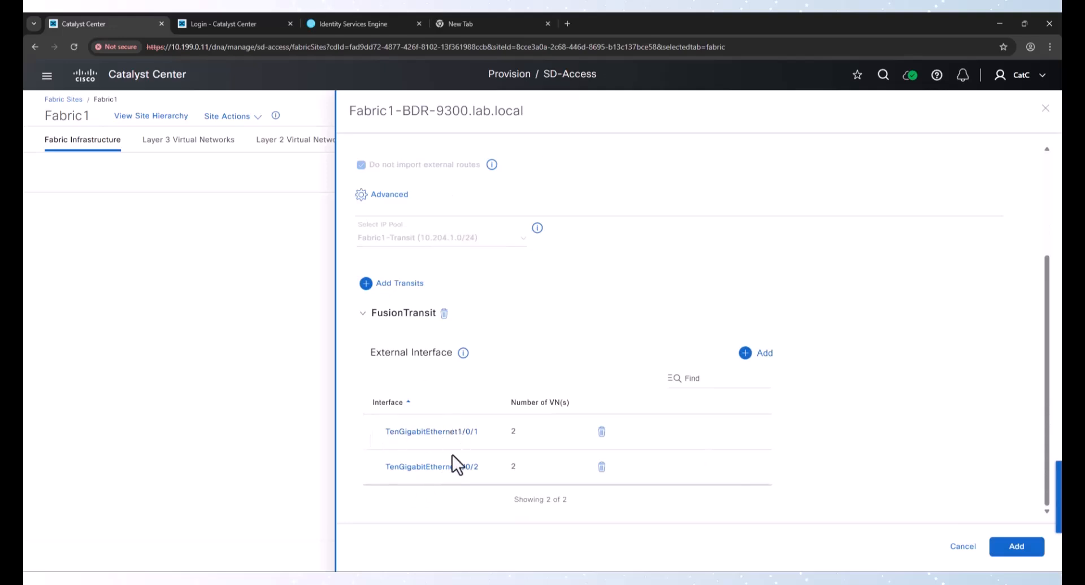
click(1010, 546)
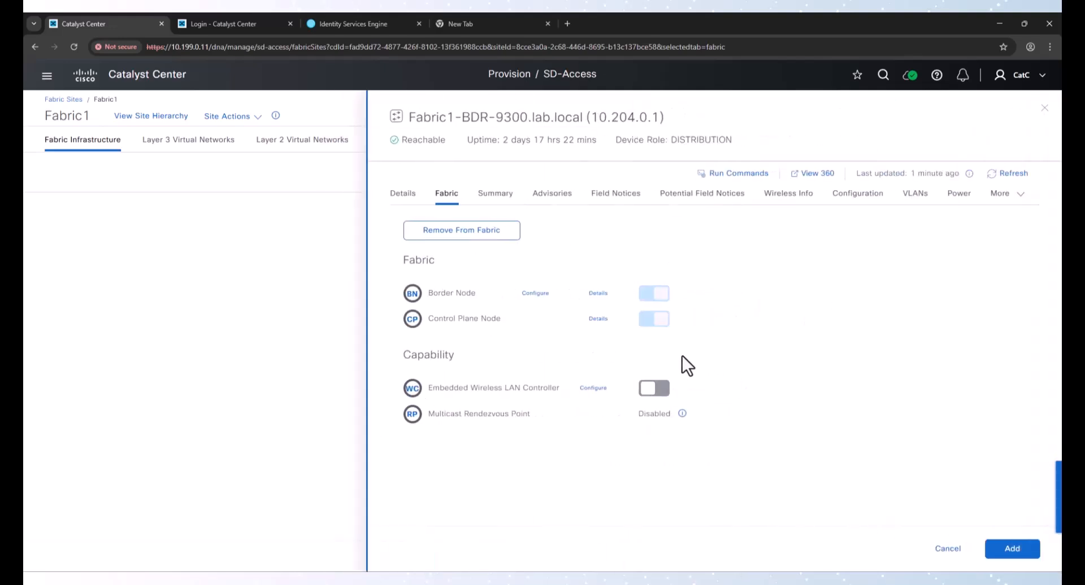
click(991, 546)
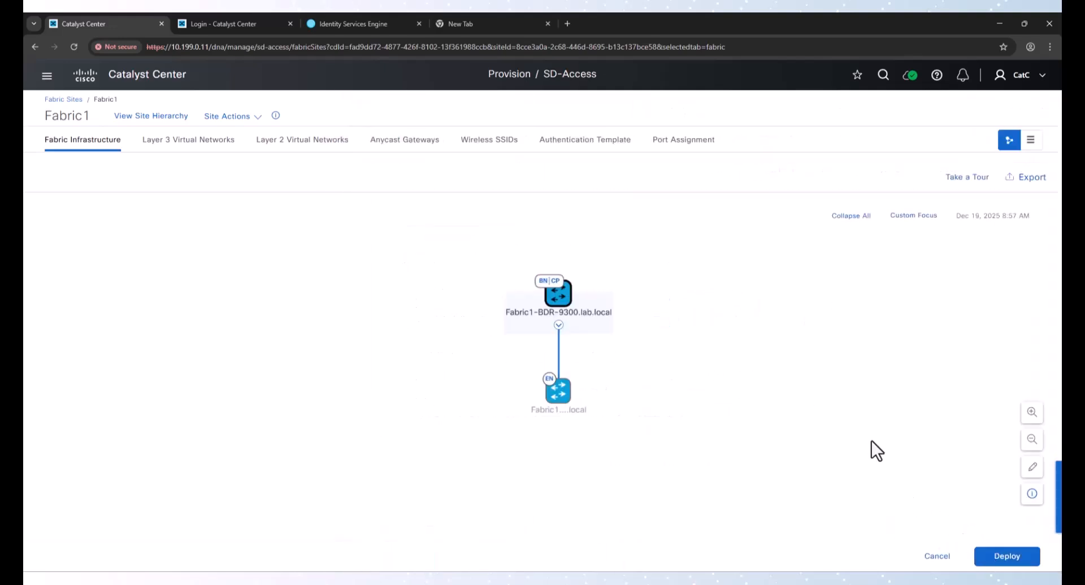
Start deploying the Fabric1 changes and proceed past the initial checks to the configuration preview
click(1004, 556)
click(1017, 545)
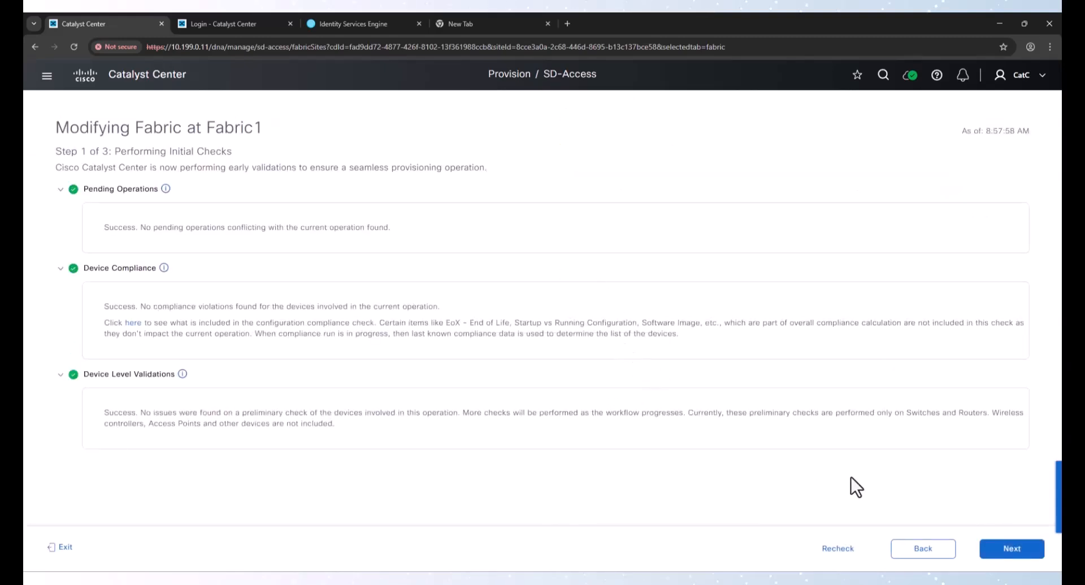
click(1012, 548)
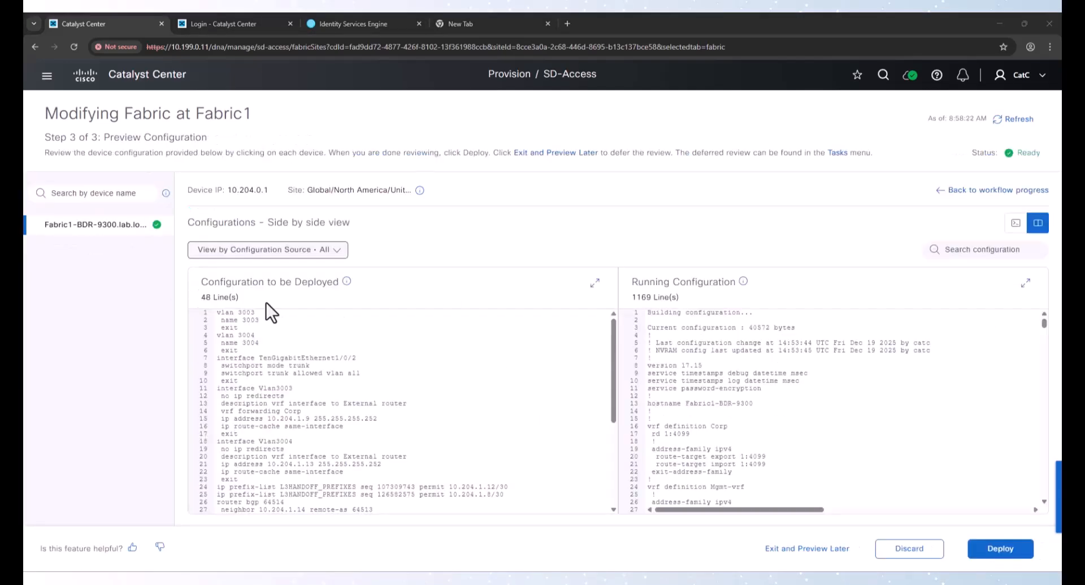
Review the interface, SVI, BGP and LISP lines in the configuration to be deployed
click(225, 319)
click(266, 445)
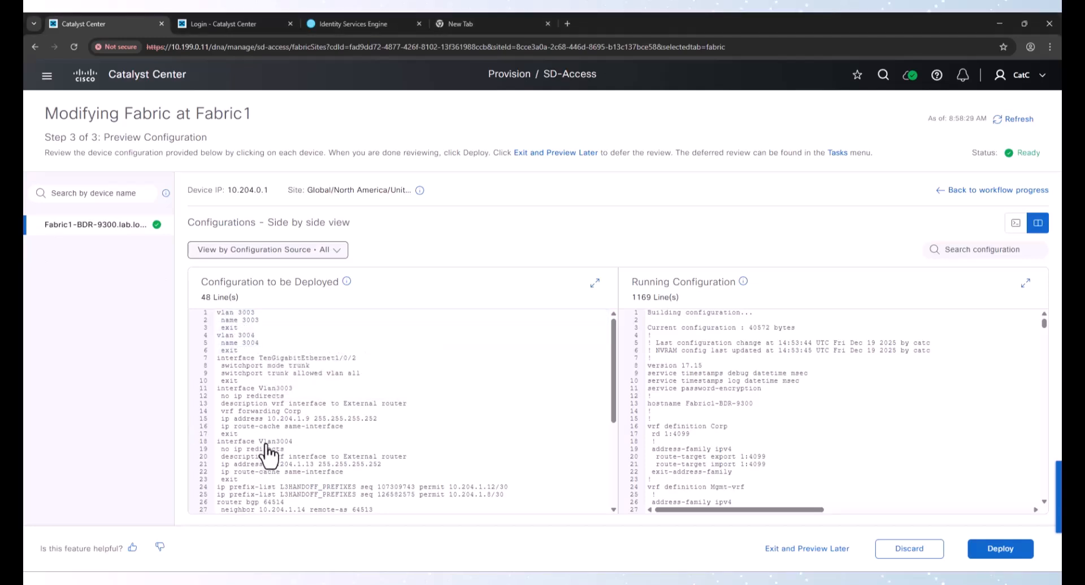
drag(220, 356, 331, 369)
click(334, 375)
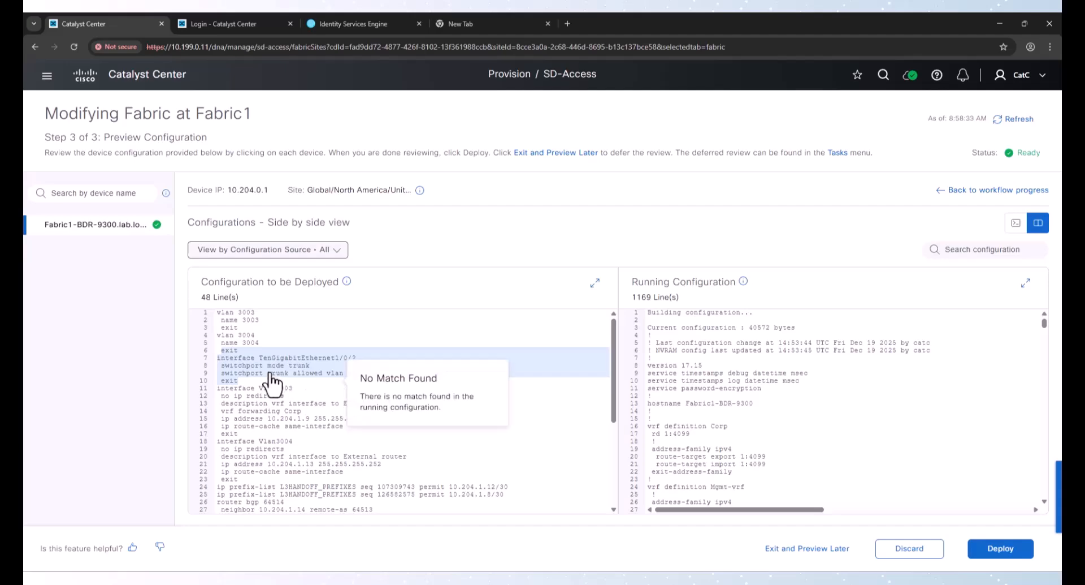
scroll(264, 389, down, 1)
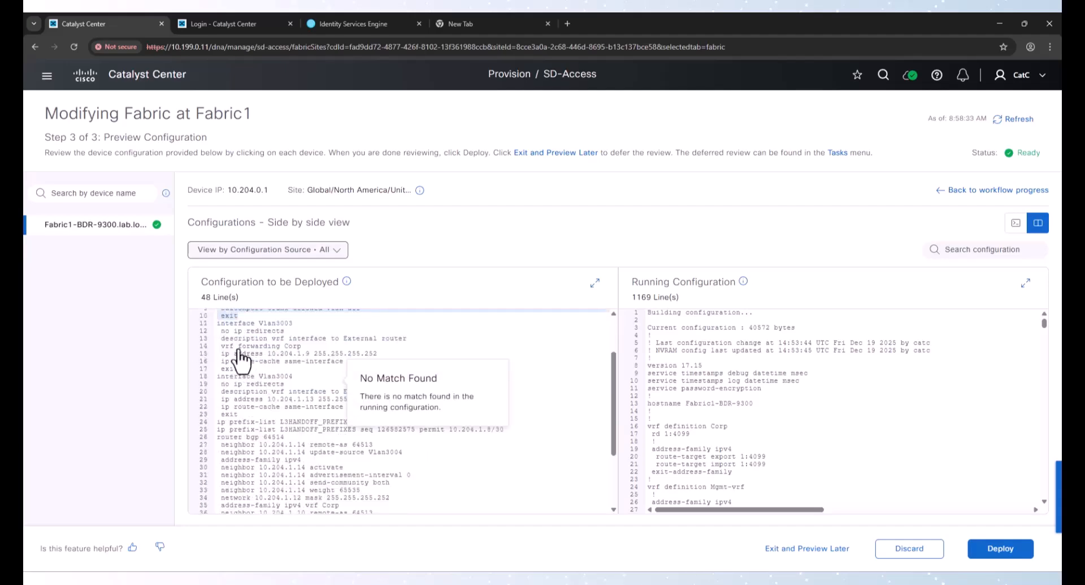
drag(241, 359, 303, 425)
scroll(302, 425, down, 2)
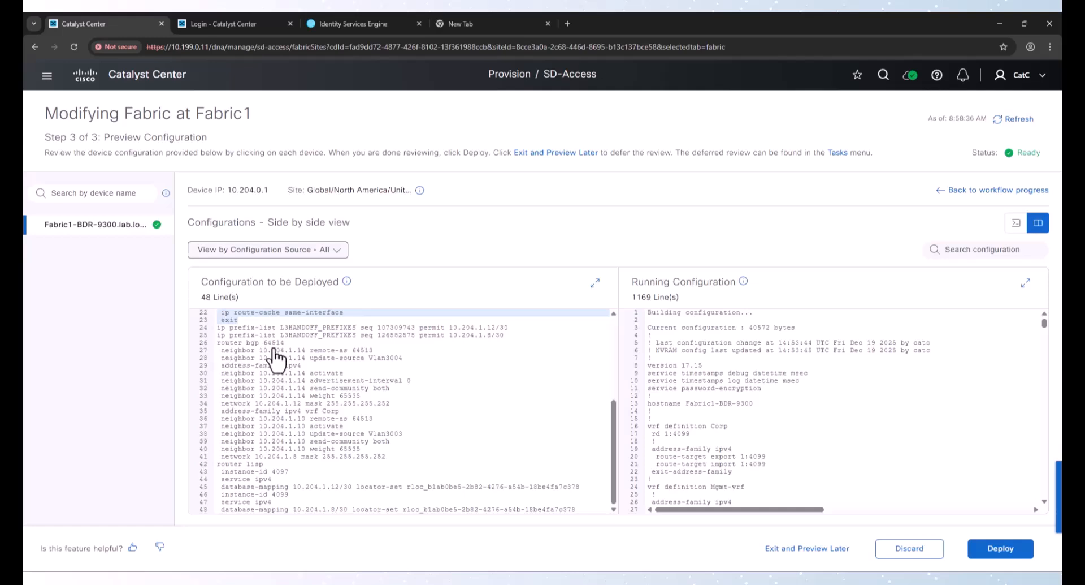
drag(220, 343, 359, 482)
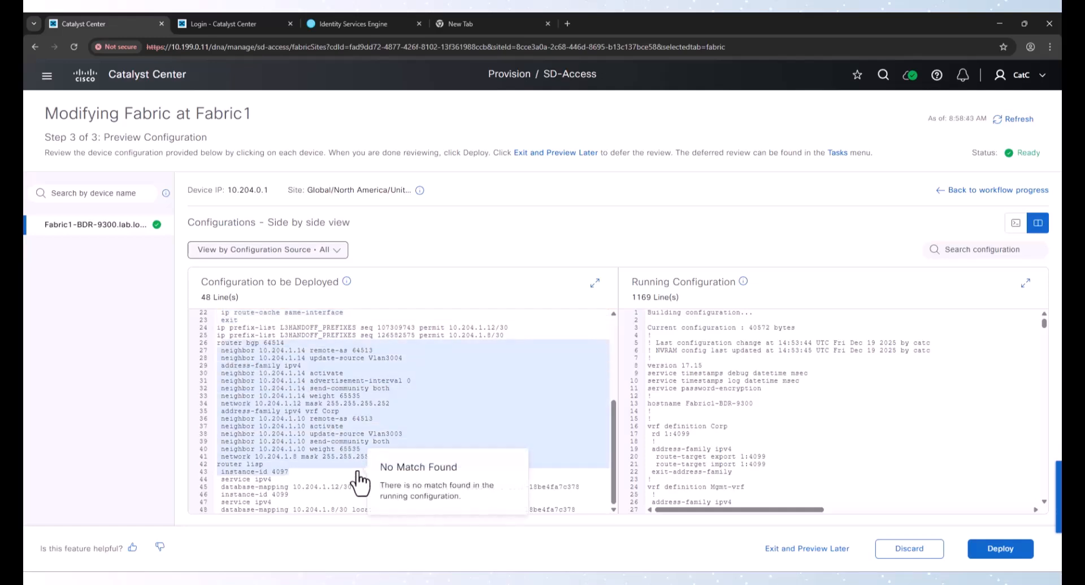
click(321, 397)
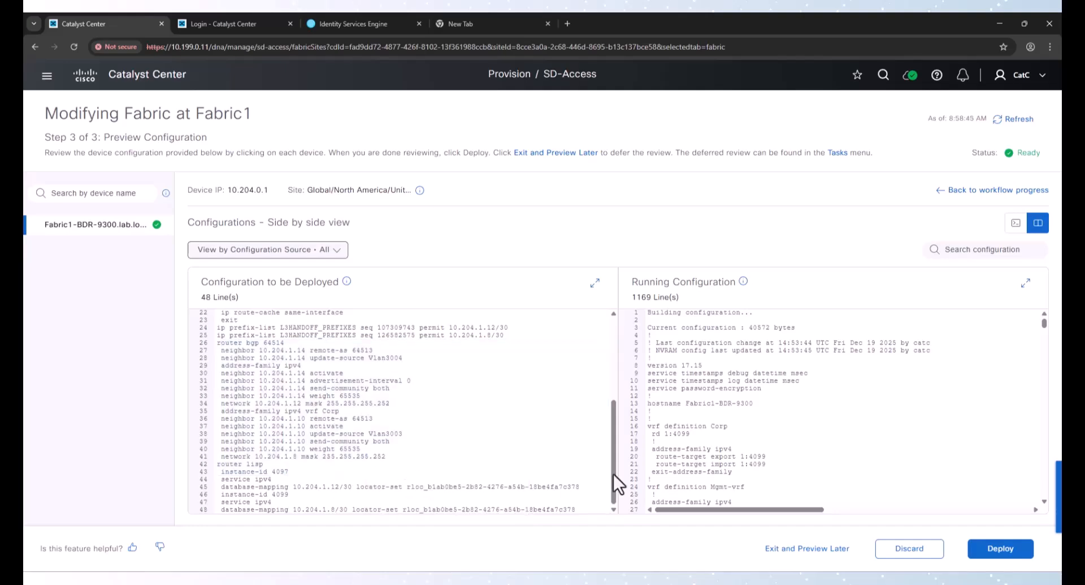
Deploy the Fabric1 configuration now and open the task status in a new tab
click(996, 552)
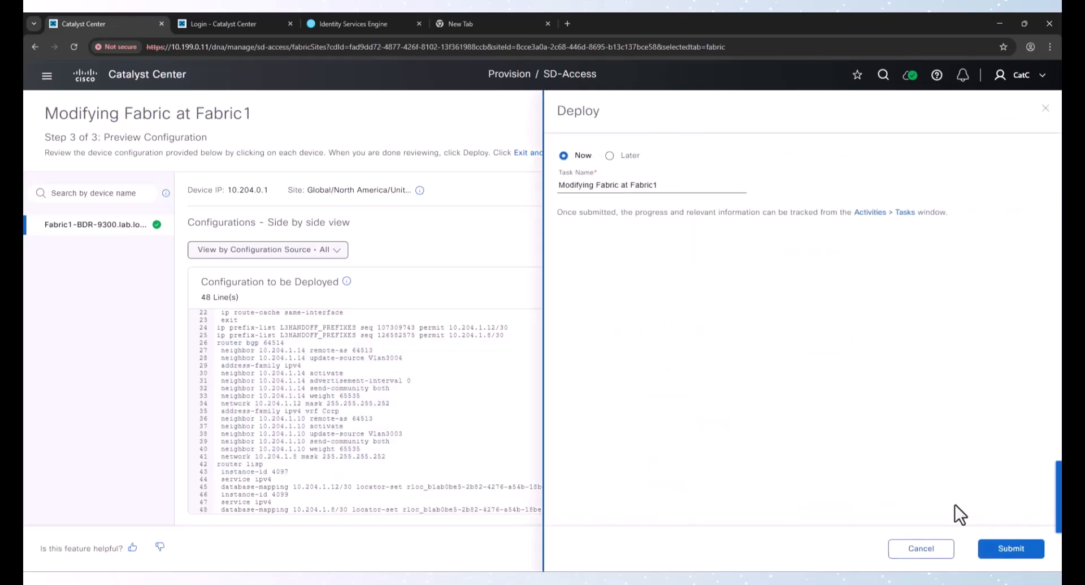
click(1012, 549)
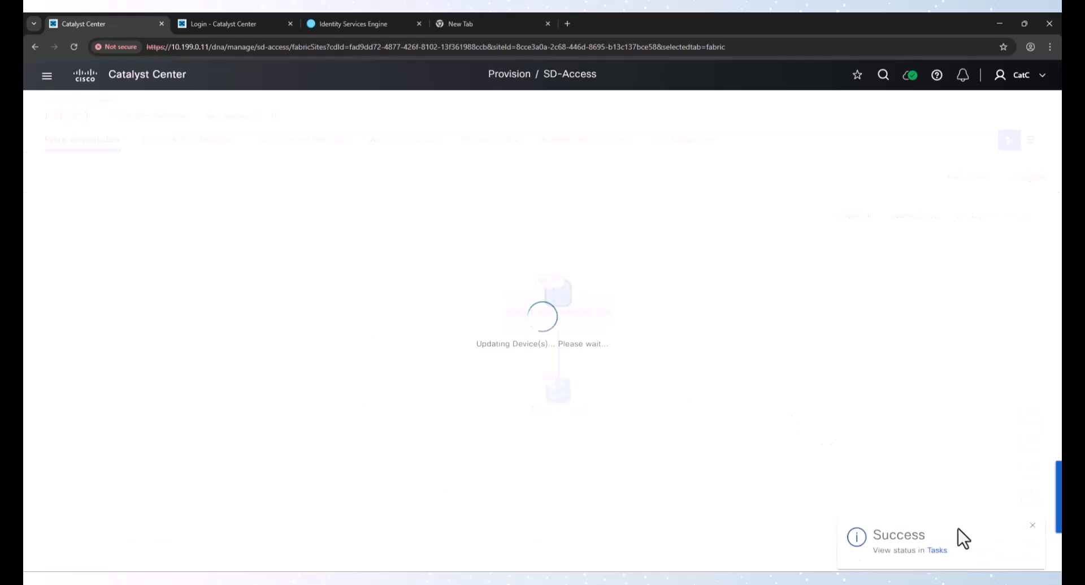
right_click(936, 540)
click(887, 414)
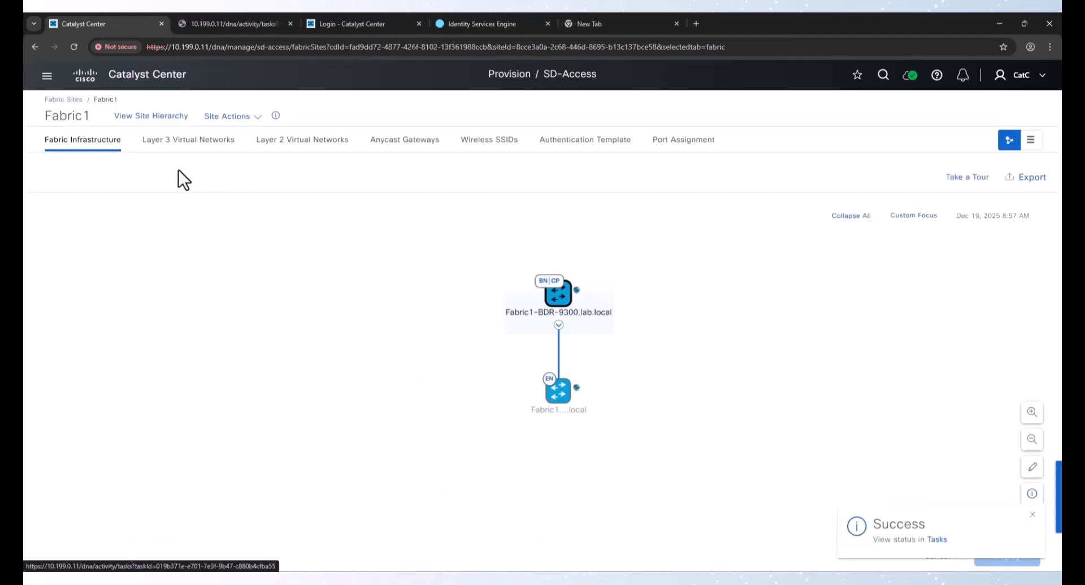
Go back to Fabric Sites, open Fabric2, and open the border node configuration of Fabric2-9300
click(66, 99)
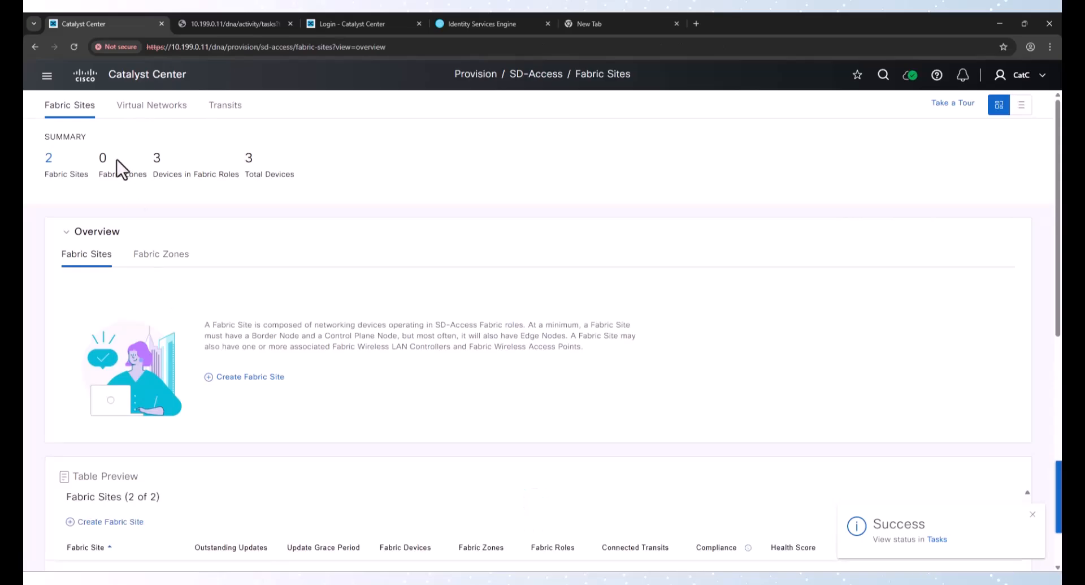
scroll(136, 325, down, 5)
click(85, 346)
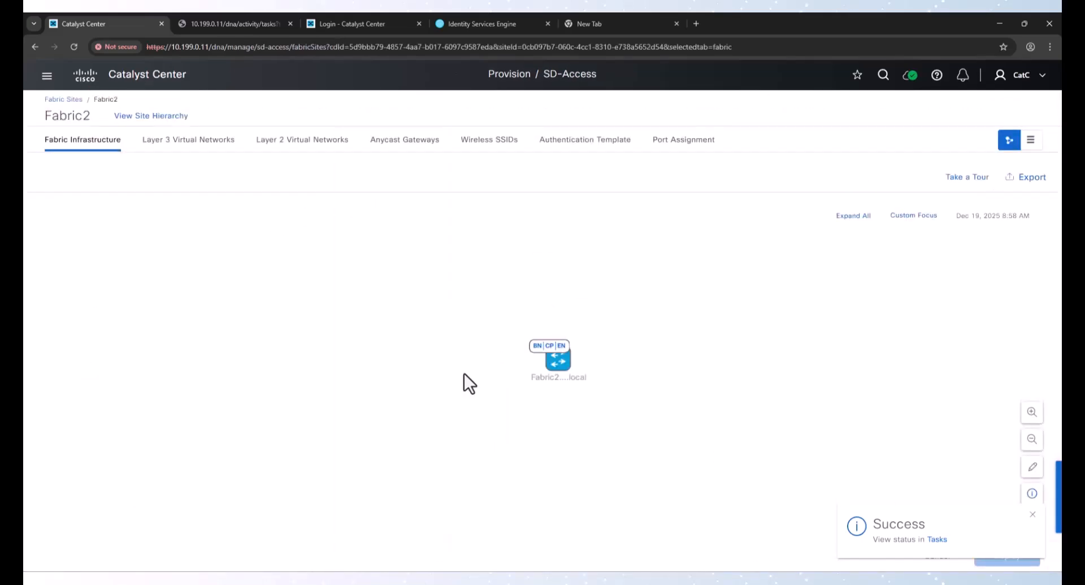
click(558, 361)
click(535, 293)
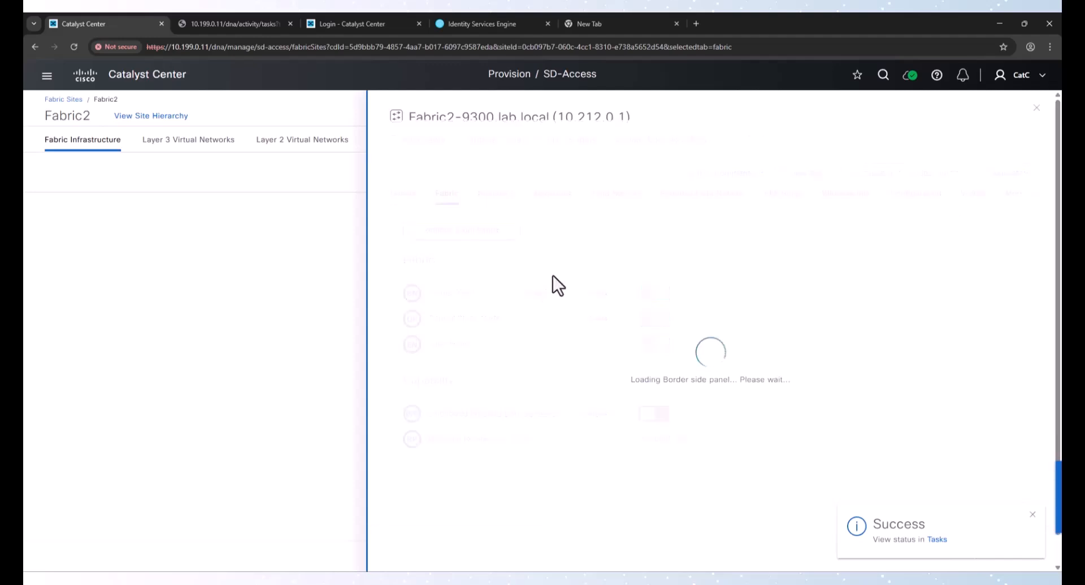
scroll(441, 395, down, 2)
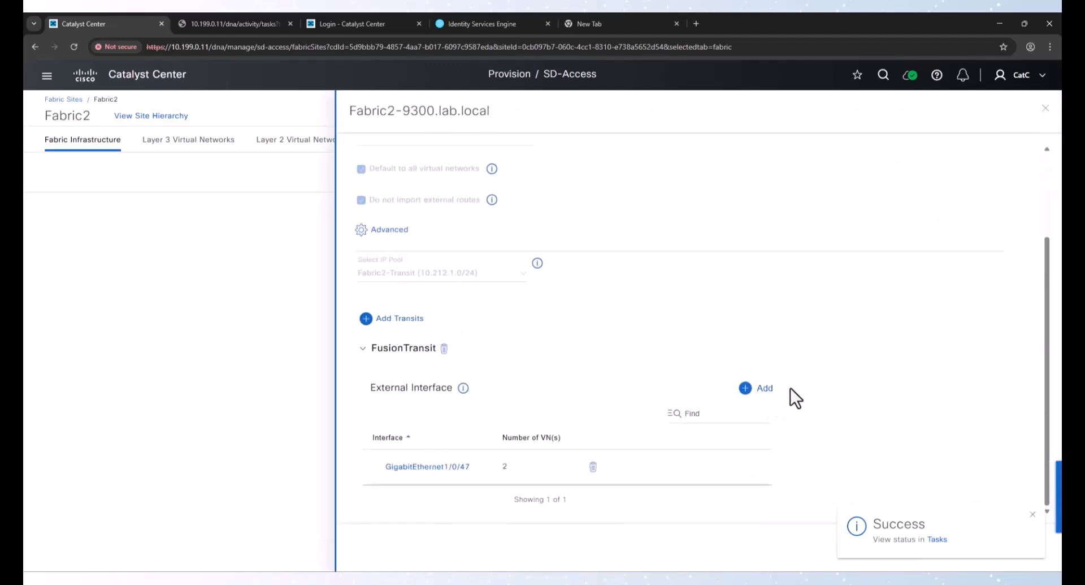
Add external interface GigabitEthernet1/0/48 to FusionTransit on Fabric2-9300
click(765, 389)
click(758, 388)
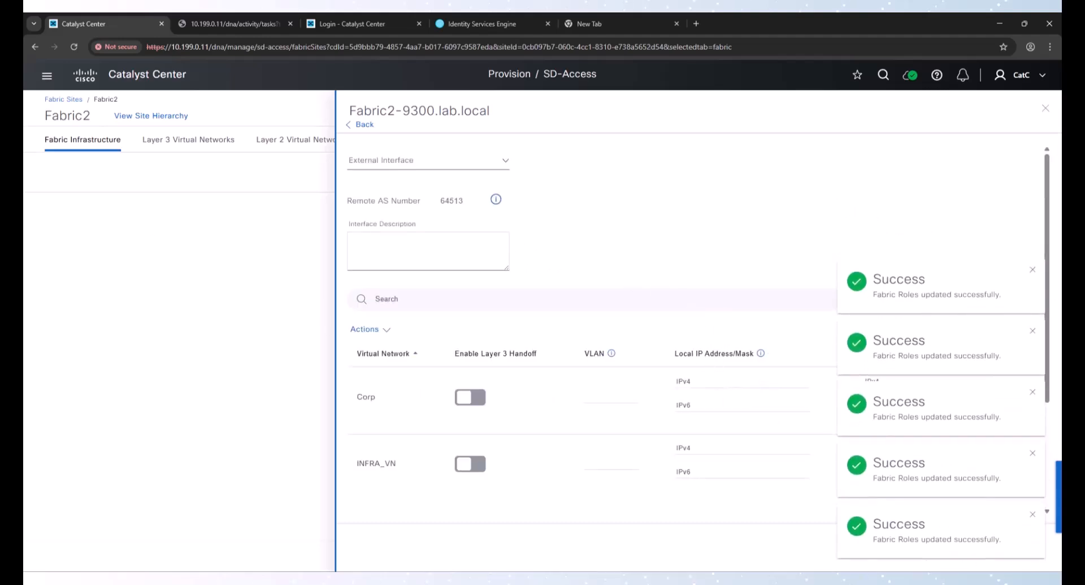
click(435, 158)
scroll(435, 274, down, 10)
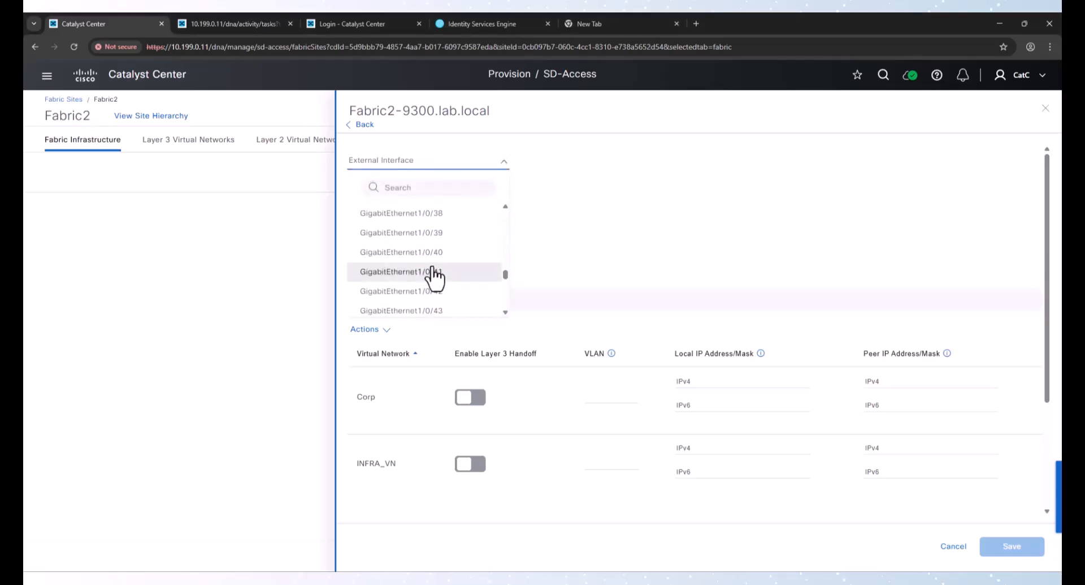
scroll(436, 280, down, 2)
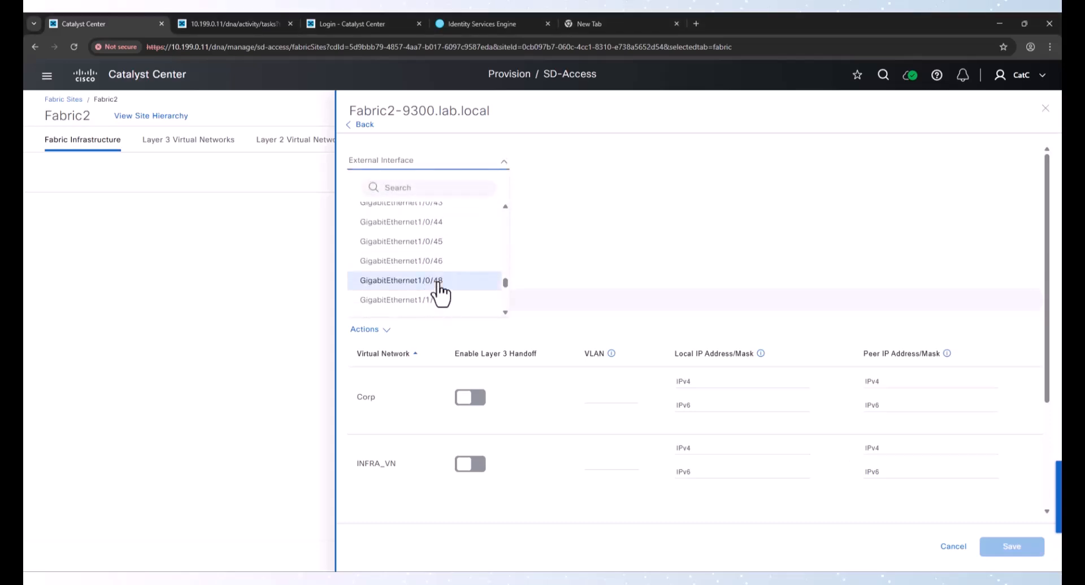
click(439, 281)
Enable Layer 3 handoff for Corp and INFRA_VN on GigabitEthernet1/0/48 with VLANs 2013 and 2014
click(477, 400)
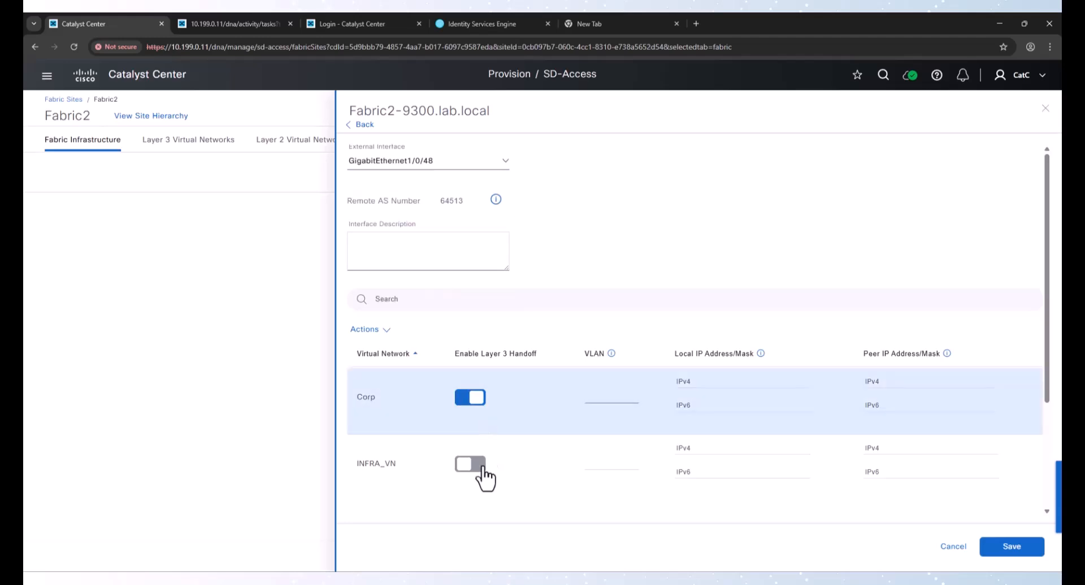
click(480, 468)
click(595, 396)
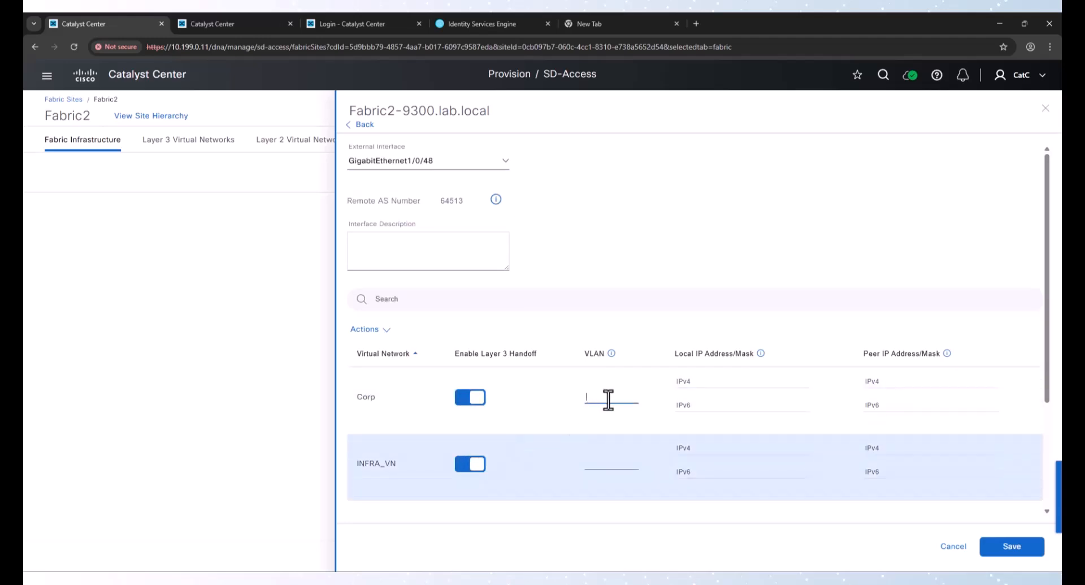
text(2013)
key(Tab)
key(Tab)
text(2014)
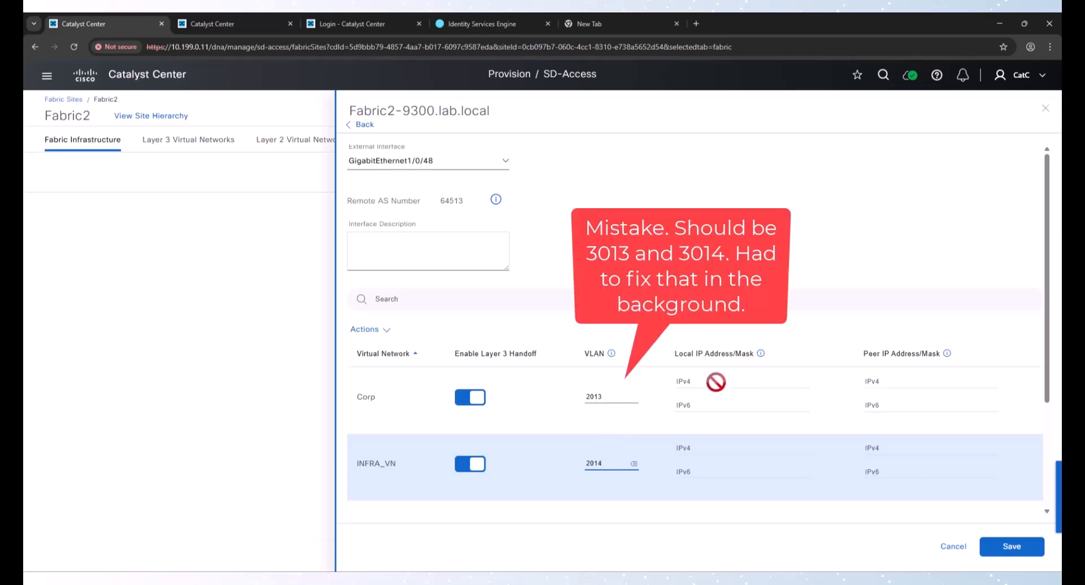
Save the external interface and add the border node configuration for Fabric2-9300
click(1012, 546)
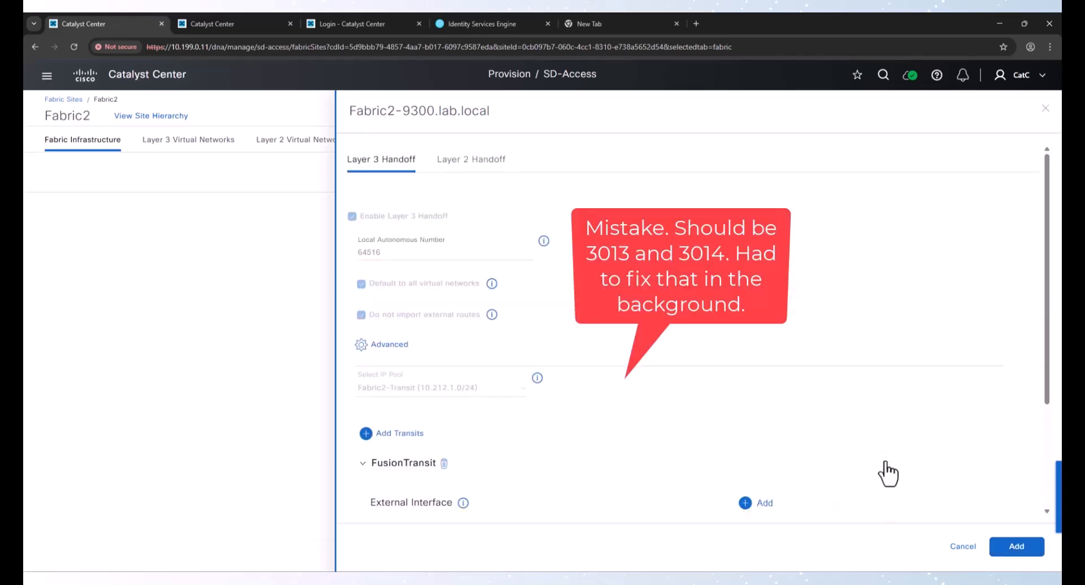
click(1016, 546)
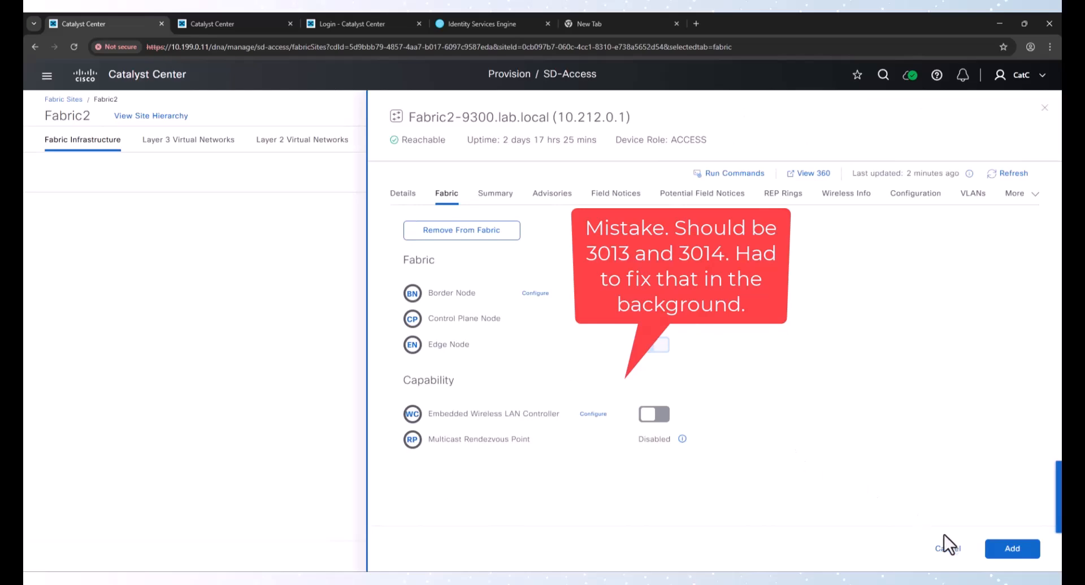
click(1013, 548)
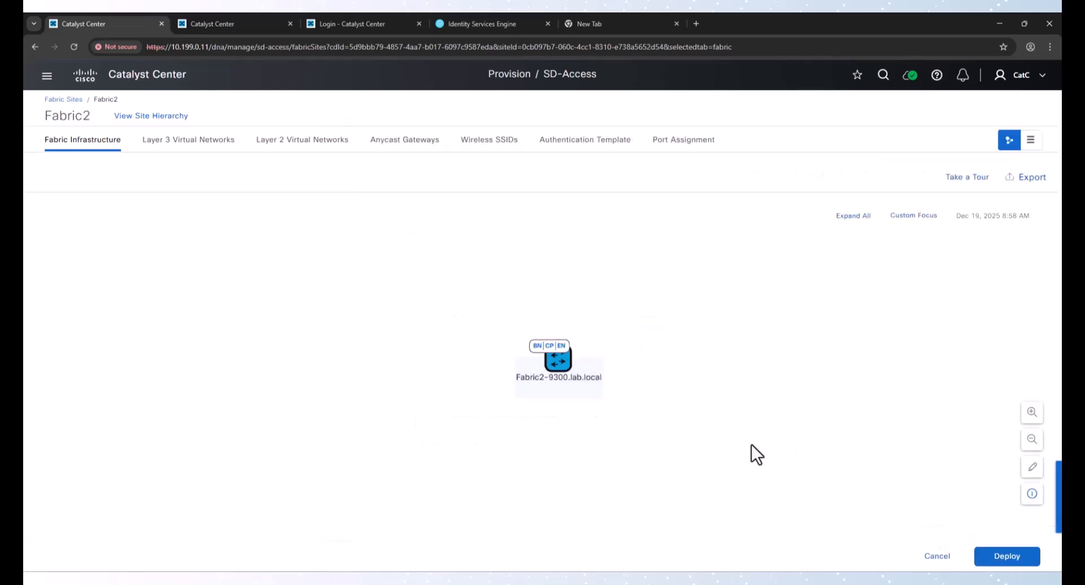
Check the Fabric1 deployment task in the tasks tab, close it and return to Fabric2
click(238, 25)
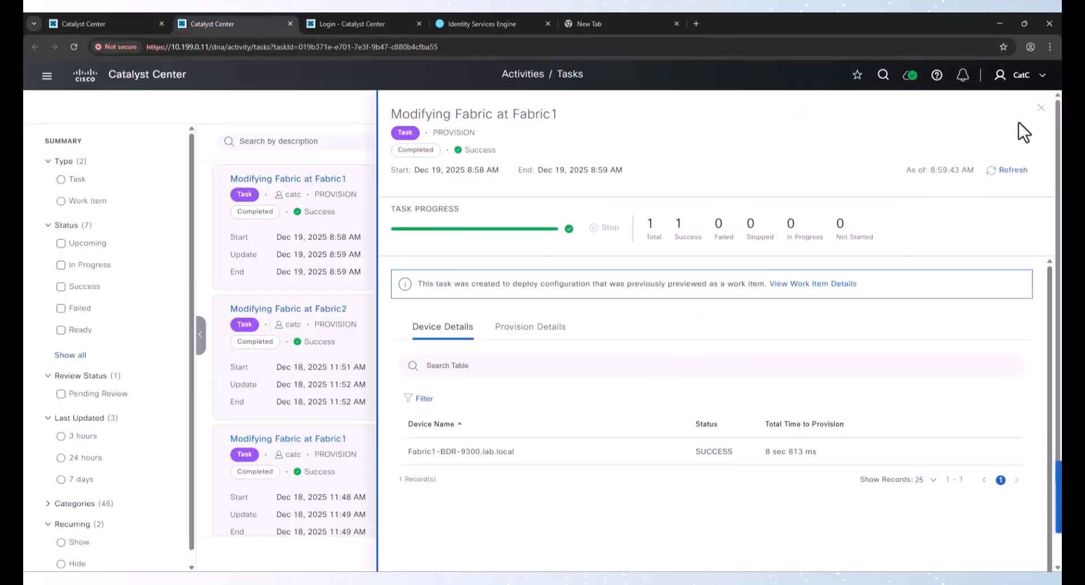
click(1041, 108)
click(1016, 148)
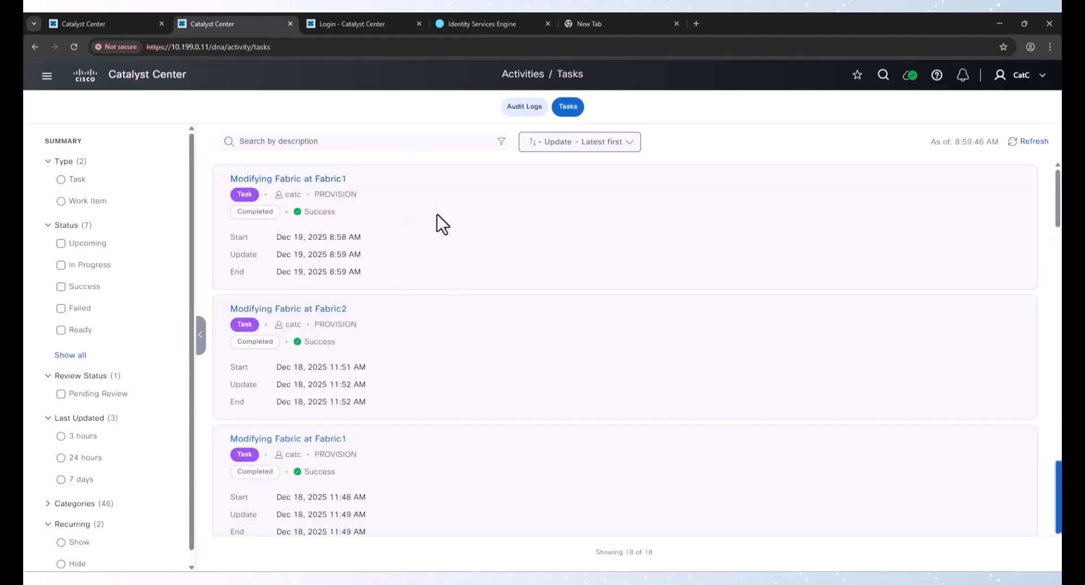
click(136, 26)
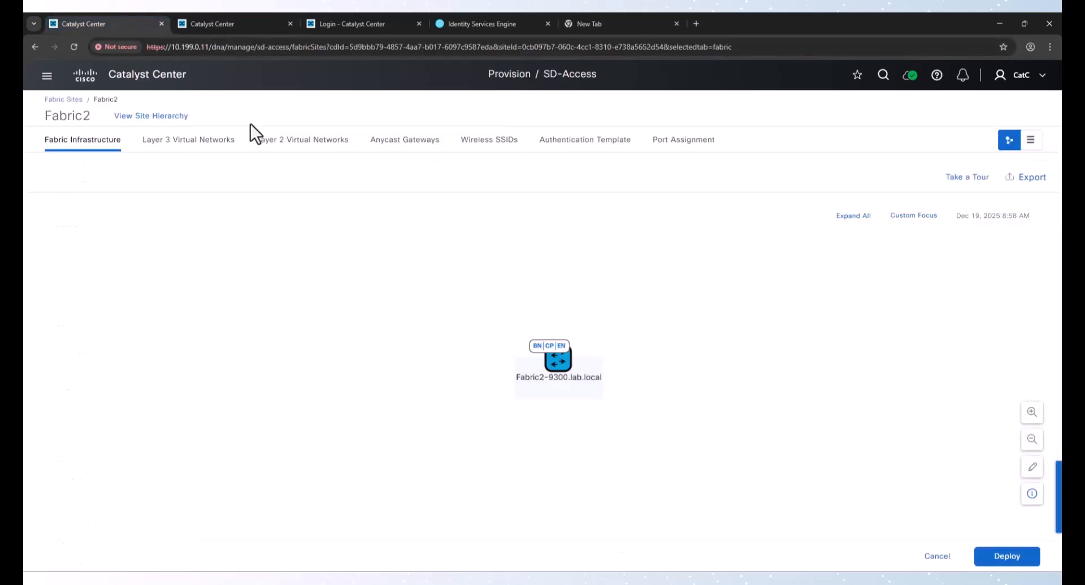
Deploy the Fabric2 modification with Preview and Deploy after reviewing the configuration, then refresh the task list
click(1011, 563)
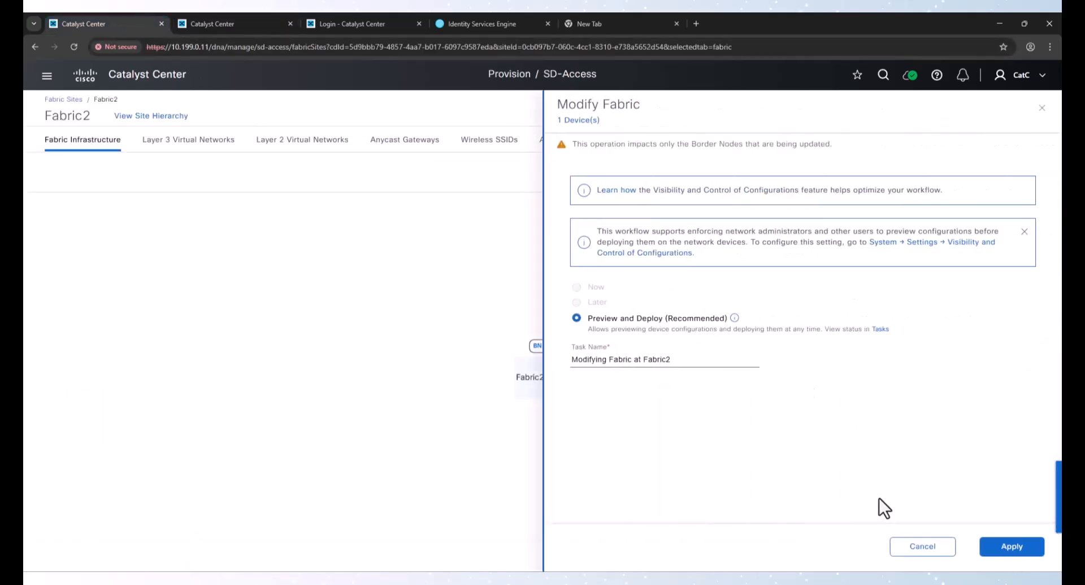
click(1009, 546)
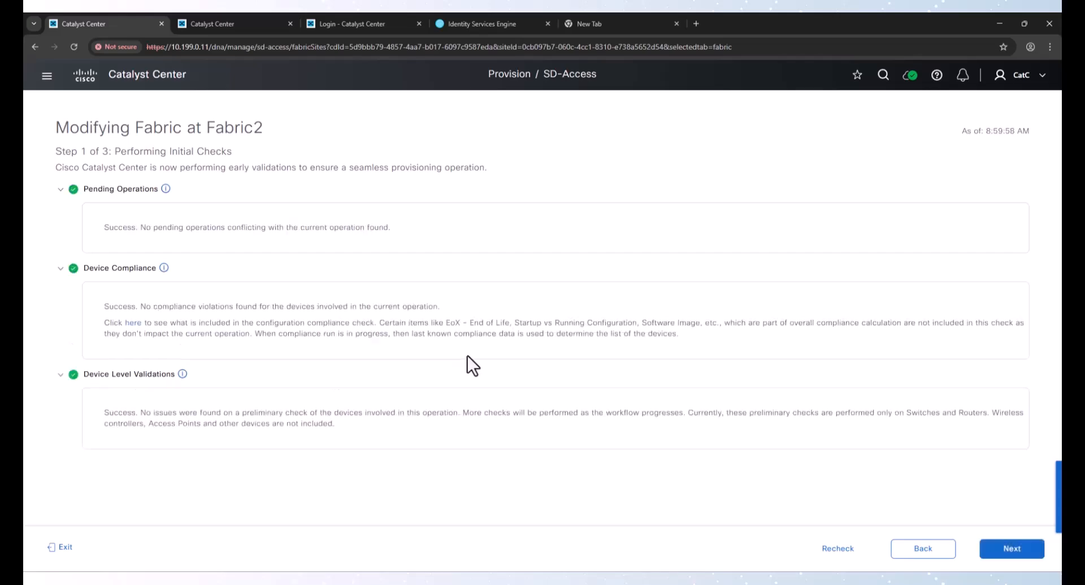
click(983, 549)
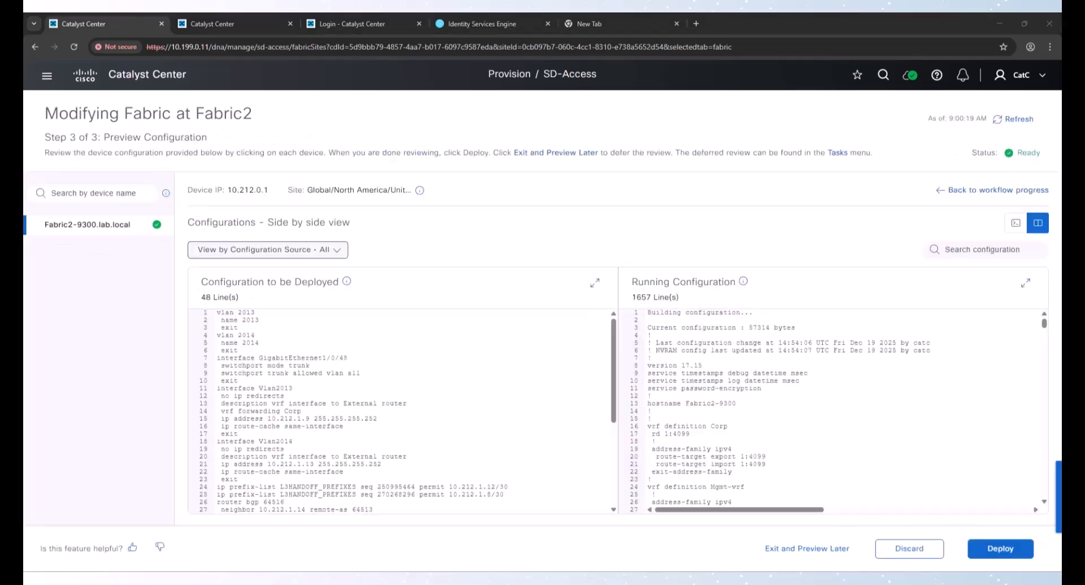
scroll(314, 375, down, 3)
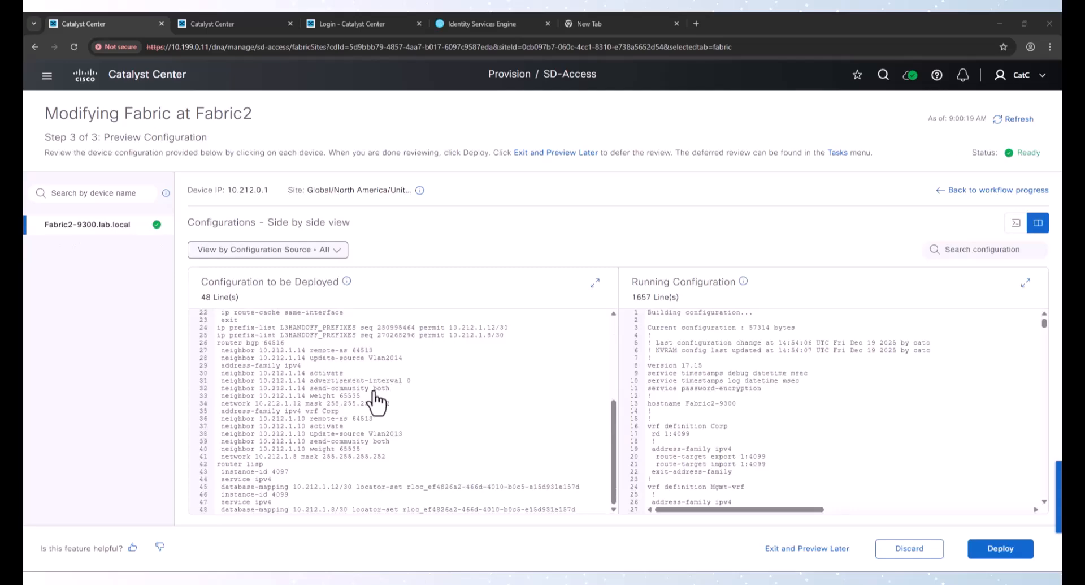
scroll(355, 395, up, 3)
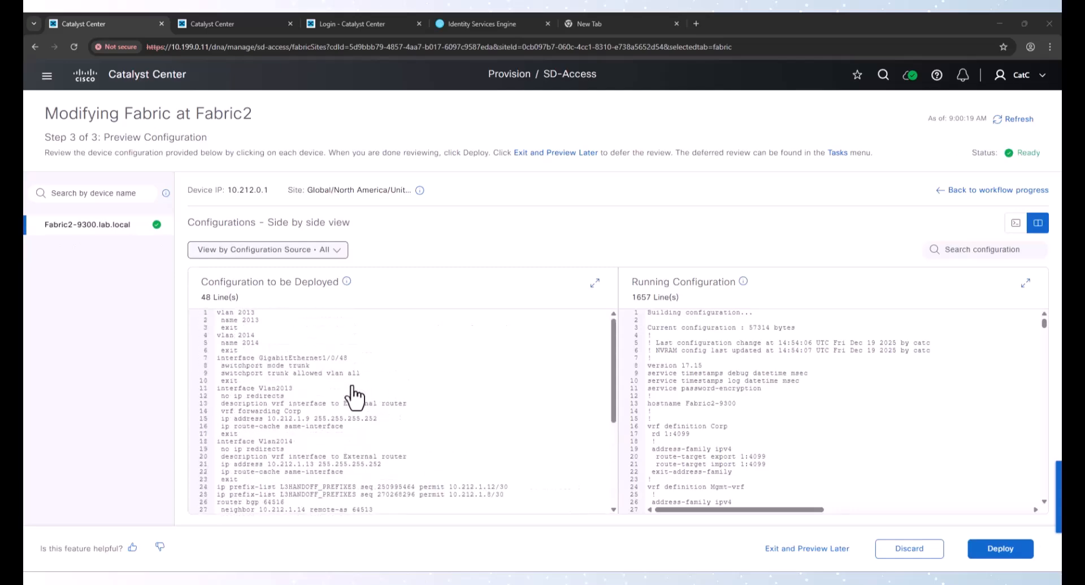
click(1009, 549)
click(1009, 548)
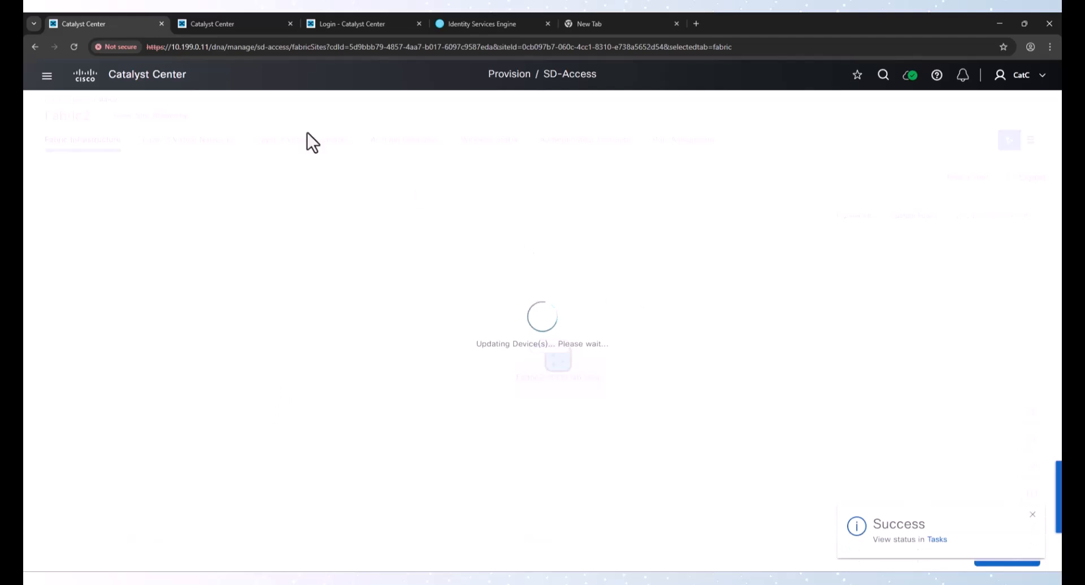
click(224, 24)
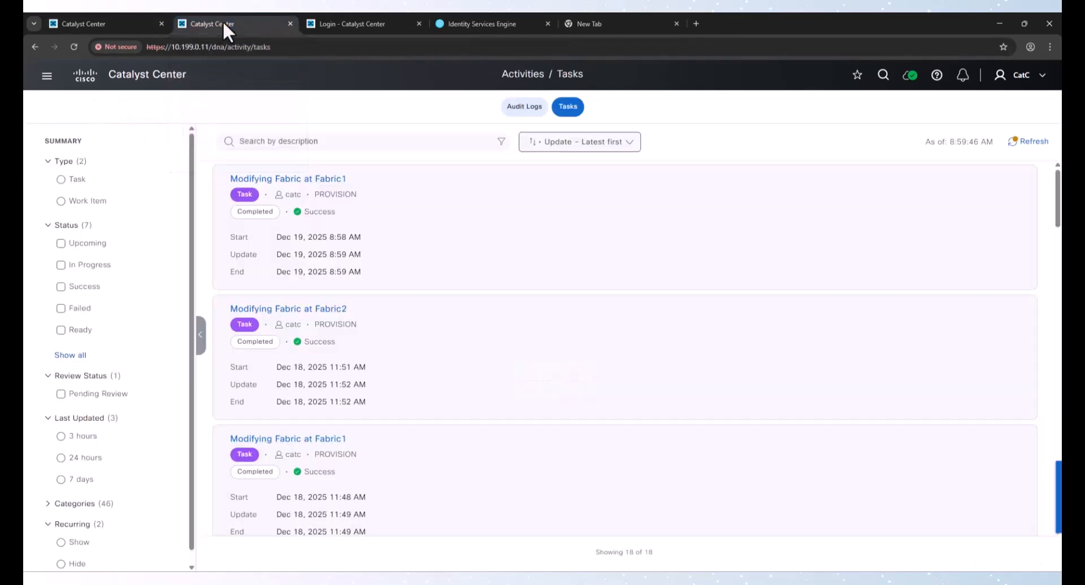
click(1035, 141)
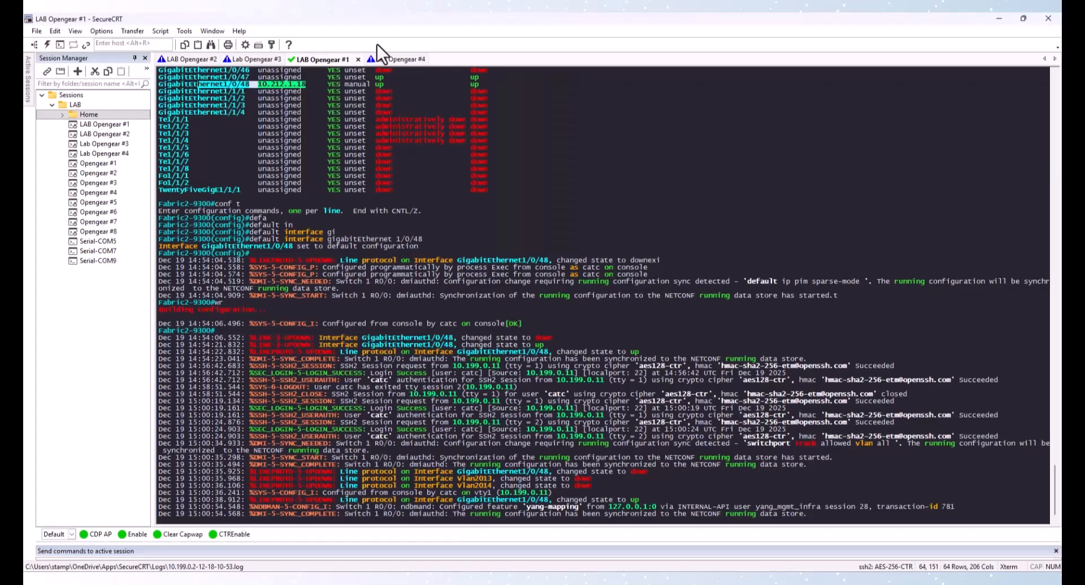
Open the Lab Opengear #4 fusion router console and log in with the lab username, password and enable password
click(392, 57)
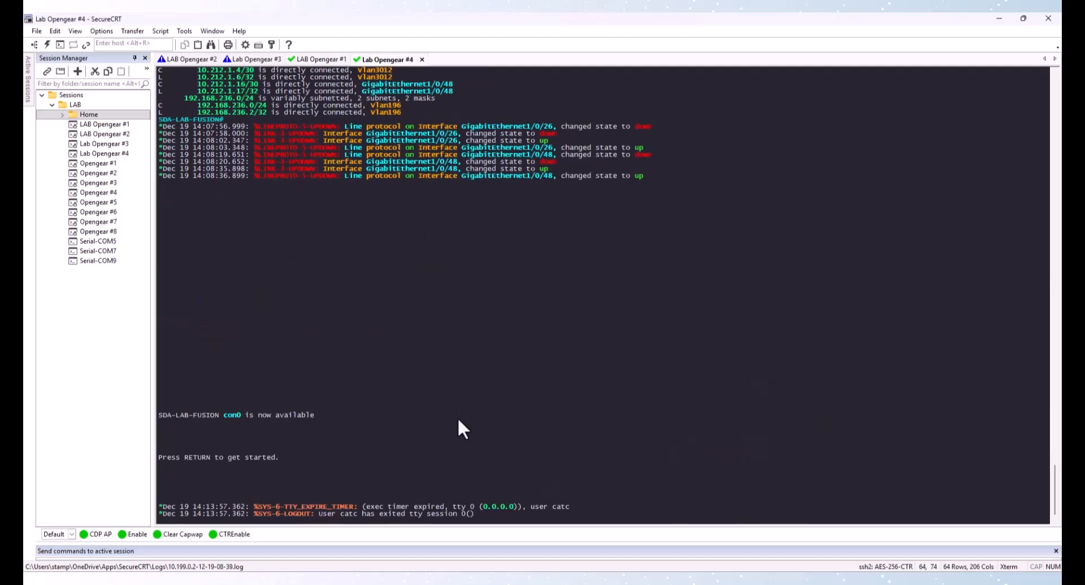
key(Return)
text(catc)
key(Return)
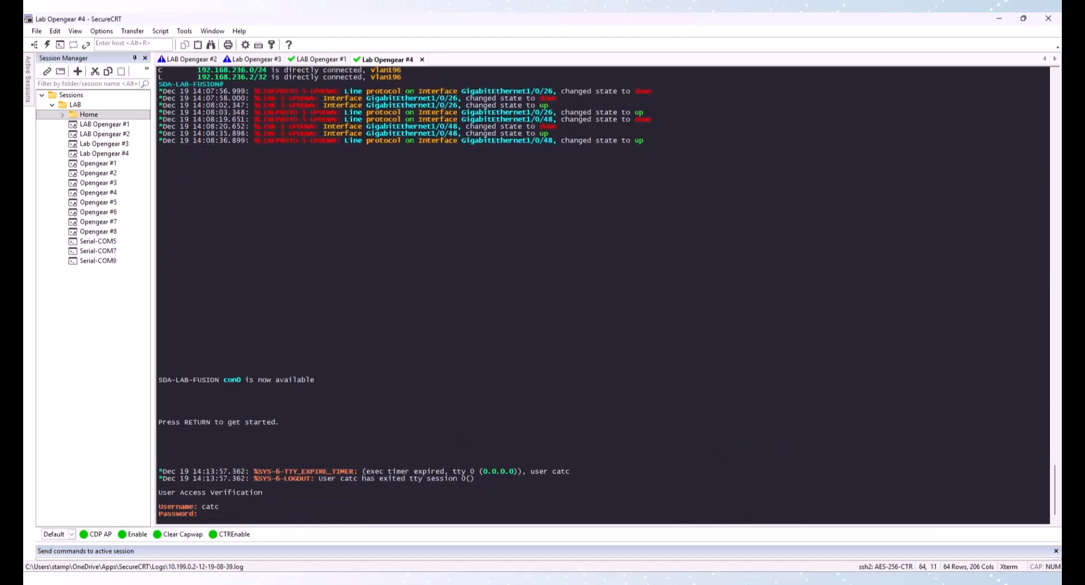
key(Return)
text(en)
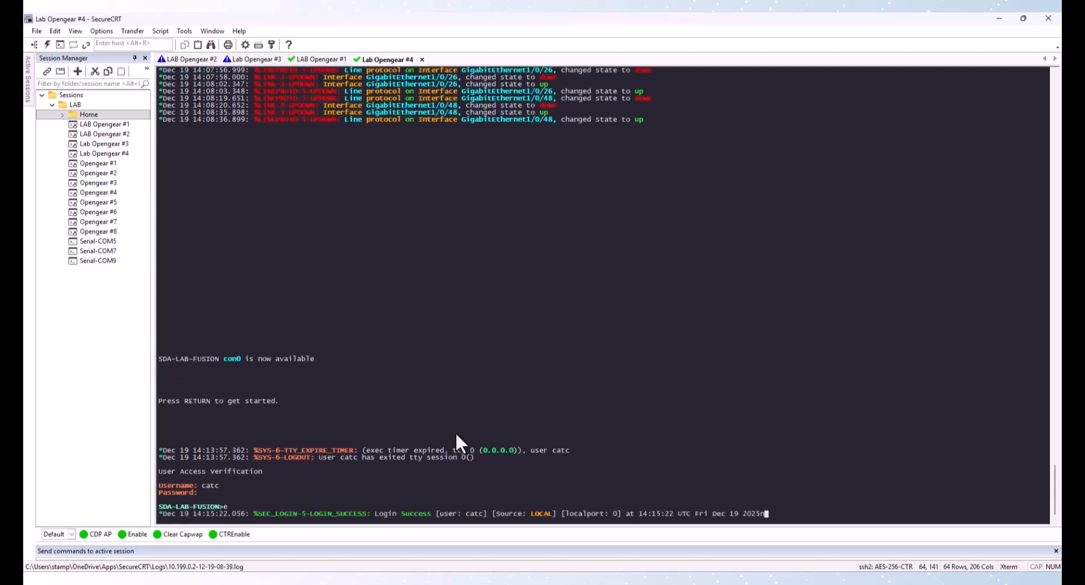
key(Return)
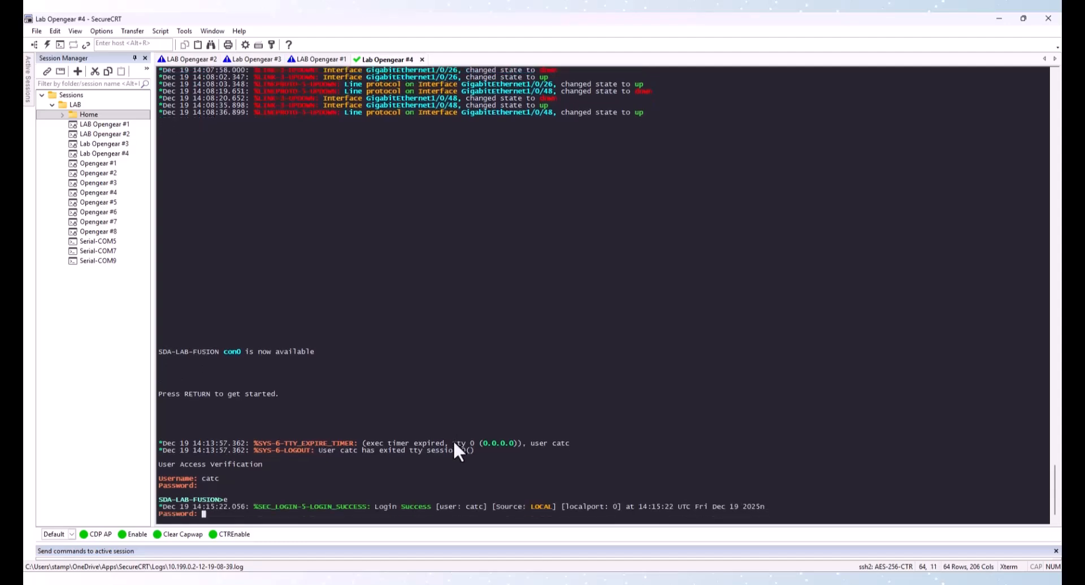
key(Return)
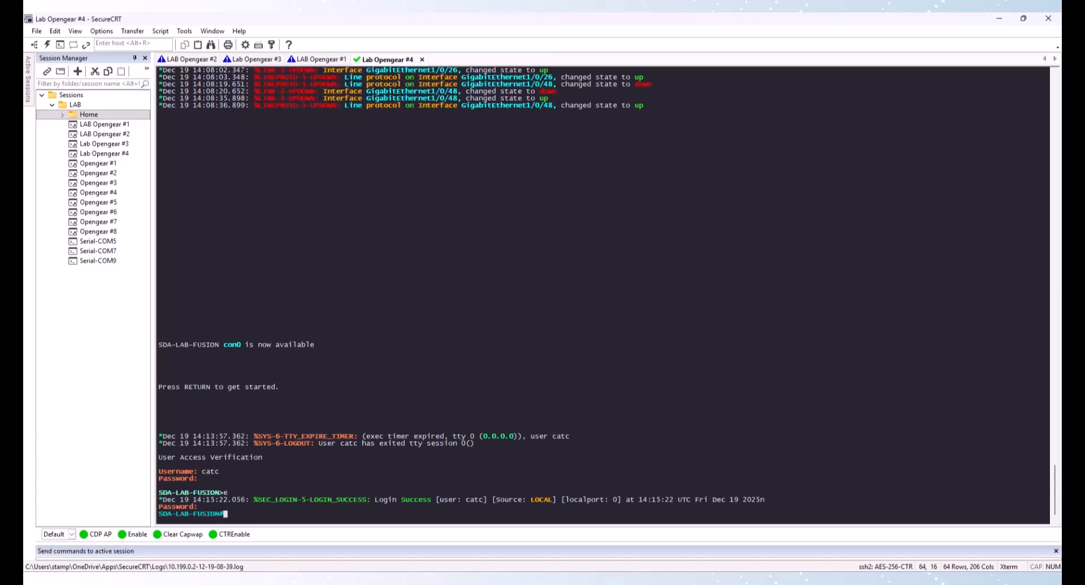
Enter configuration mode and create VLANs 3003, 3004, 3013 and 3014 named Fabric1-Corp, Fabric1-Underlay, Fabric2-Corp and Fabric2-Underlay
text(conf t)
mouse_move(602, 583)
key(Return)
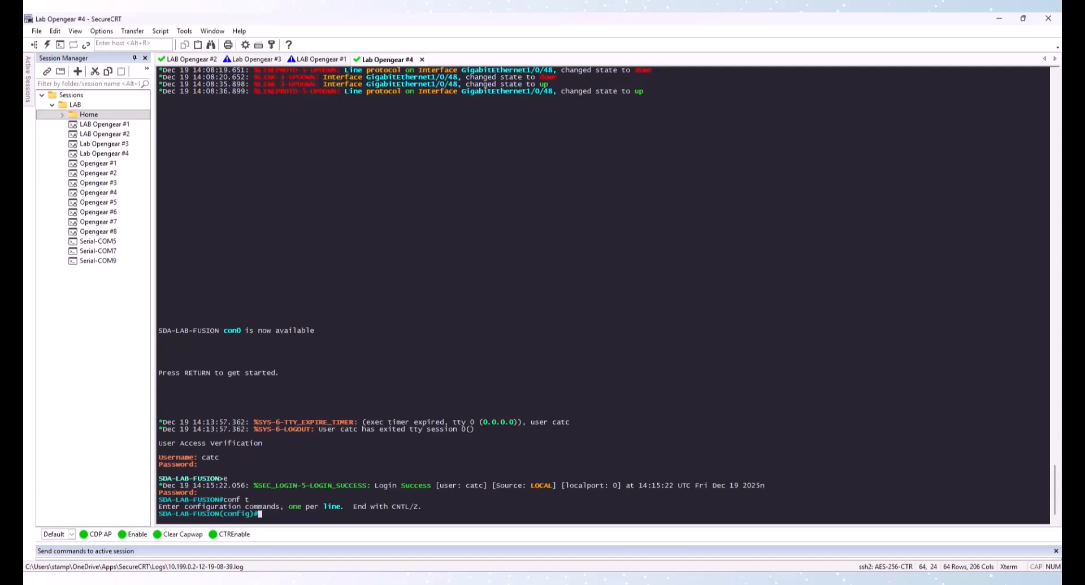
right_click(337, 351)
key(Return)
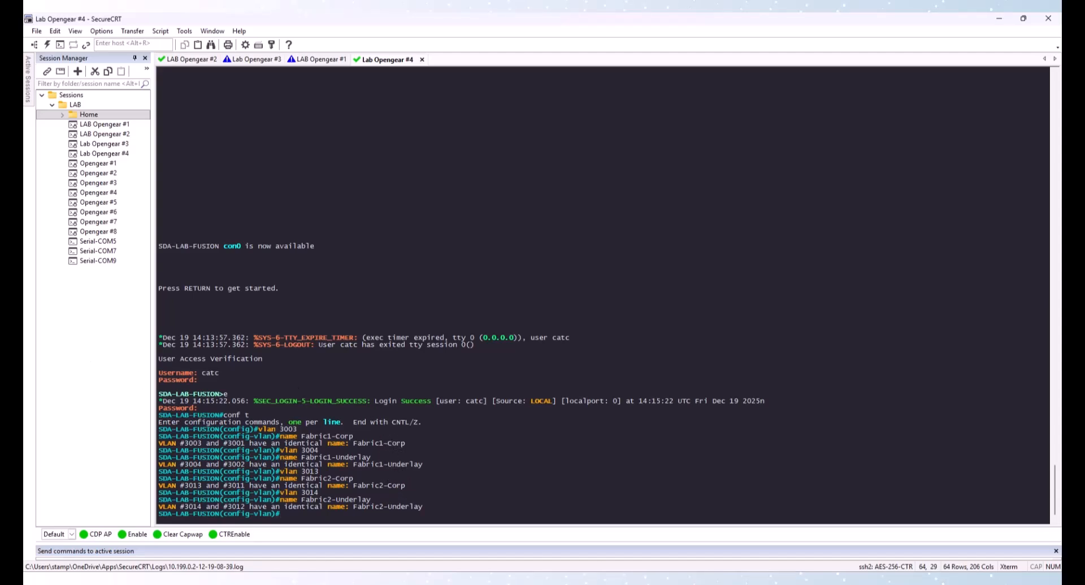
Rename VLANs 3003, 3004, 3013 and 3014 to Fabric1-Corp1, Fabric1-Underlay1, Fabric2-Corp1 and Fabric2-Underlay1, then exit
click(291, 357)
right_click(292, 357)
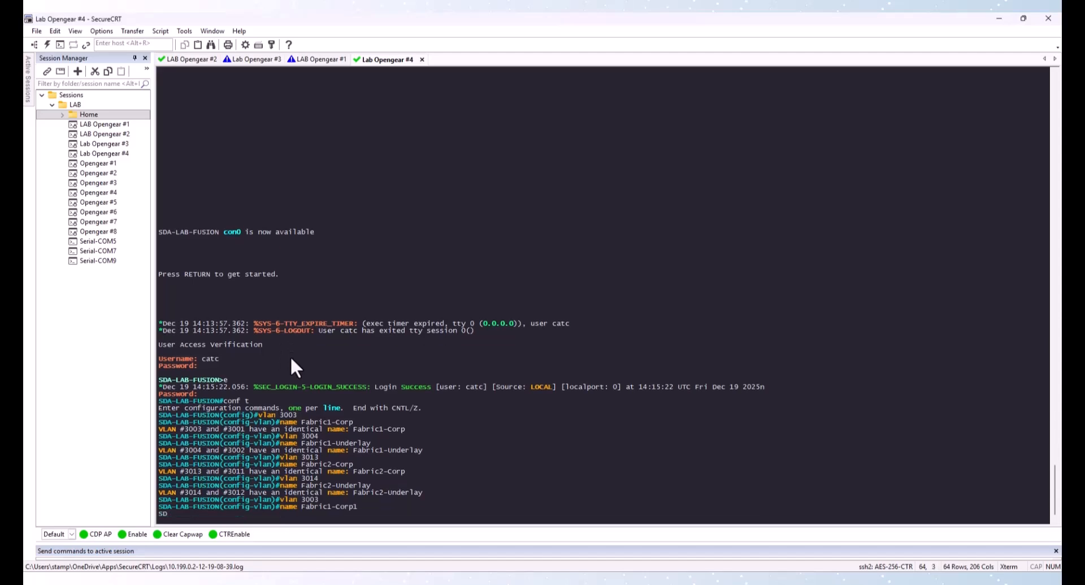
key(Return)
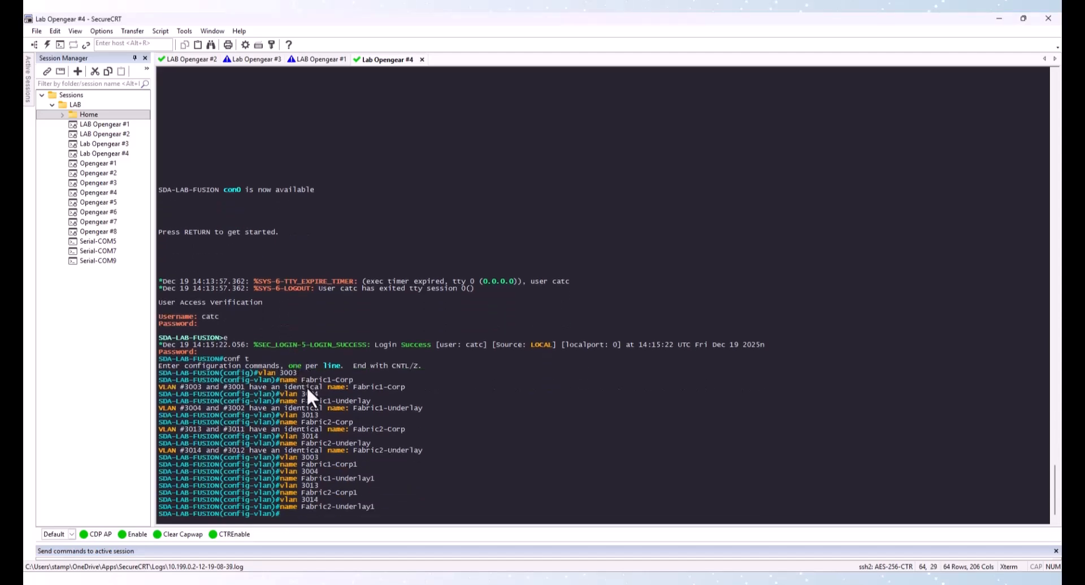
text(exit)
key(Return)
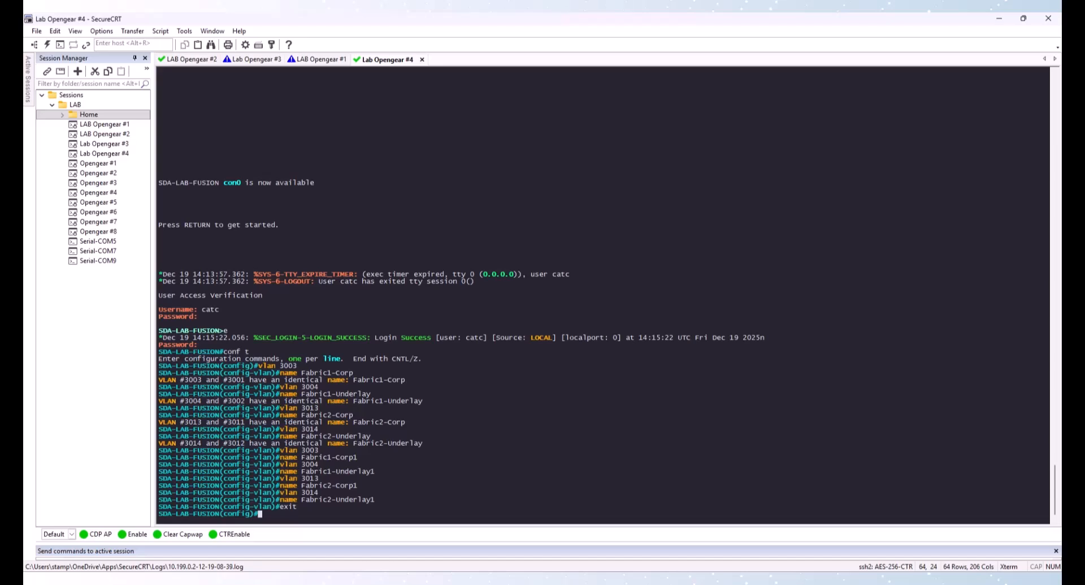
Create SVIs Vlan3003, 3004, 3013, 3014 with addresses 10.204.1.10, 10.204.1.14, 10.212.1.10, 10.212.1.14 /30
key(alt+Tab)
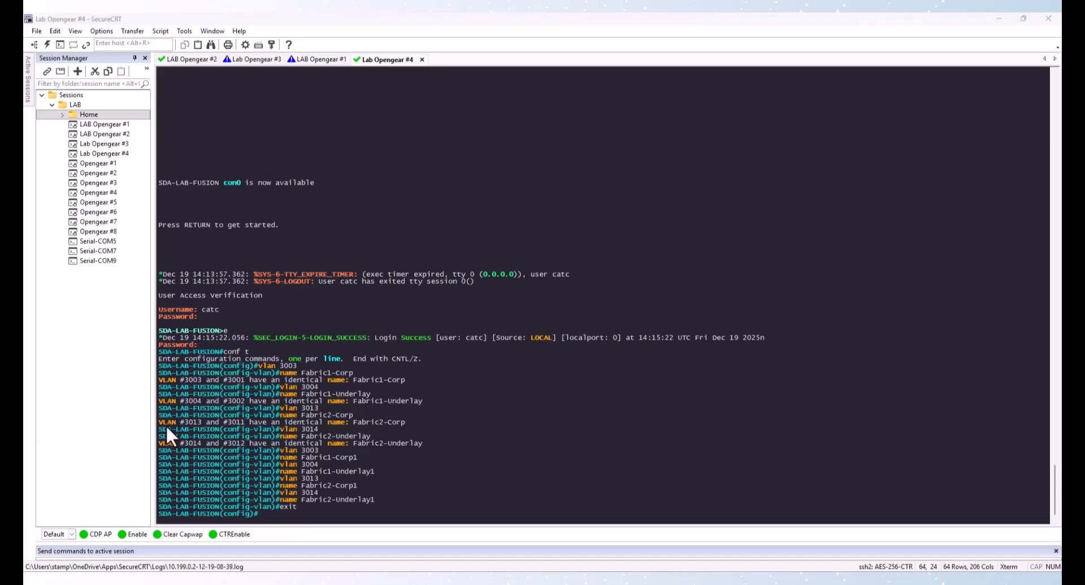
click(402, 412)
right_click(403, 413)
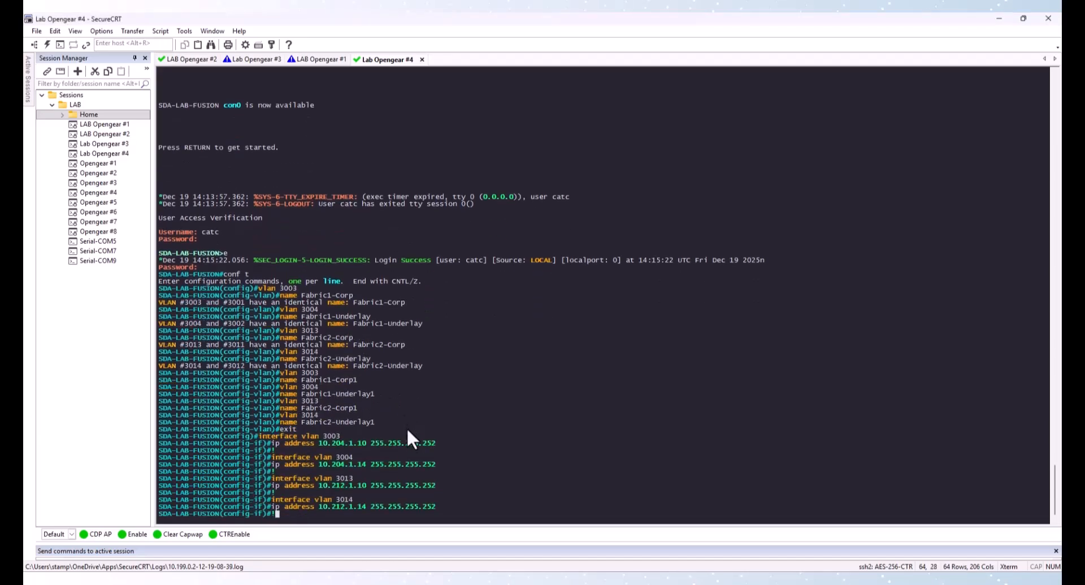
key(Return)
key(Return)
text(exit)
key(Return)
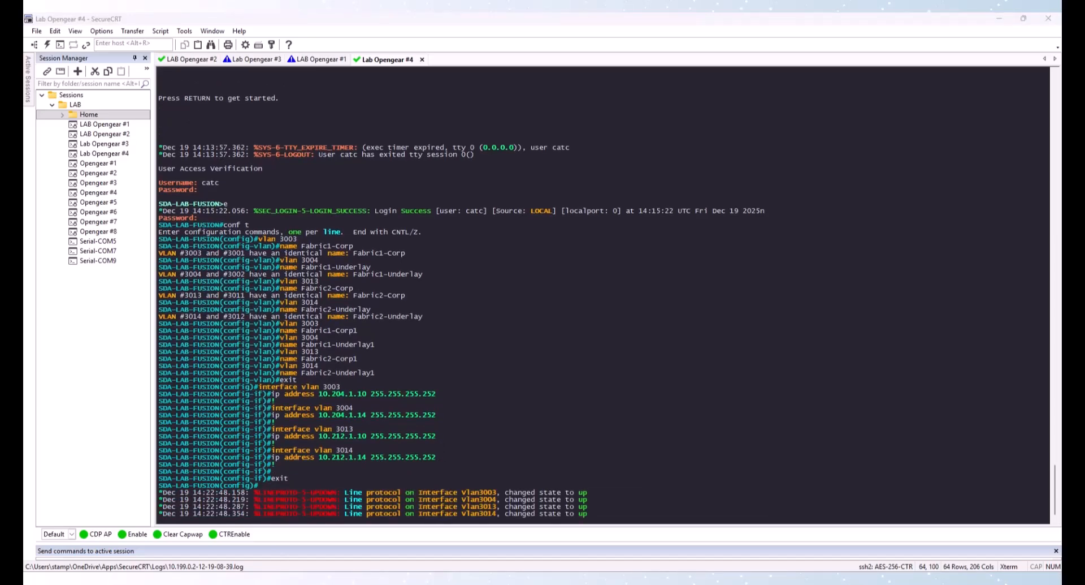
Configure BGP 64513 neighbors 10.204.1.9/.13 as 64514 and 10.212.1.9/.13 as 64516 with matching VLAN update sources
click(500, 391)
right_click(500, 391)
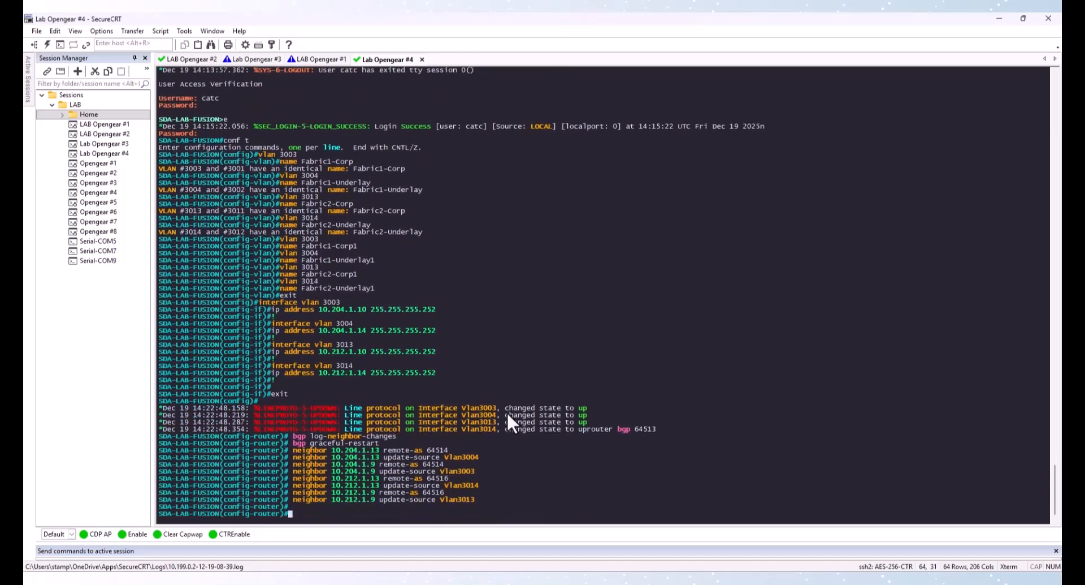
text(exit)
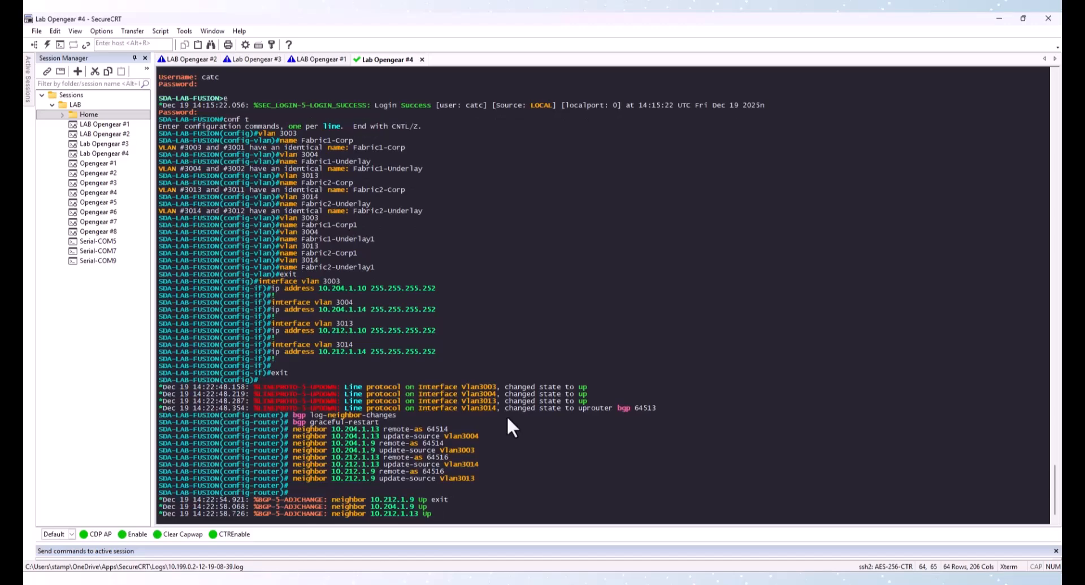
key(Return)
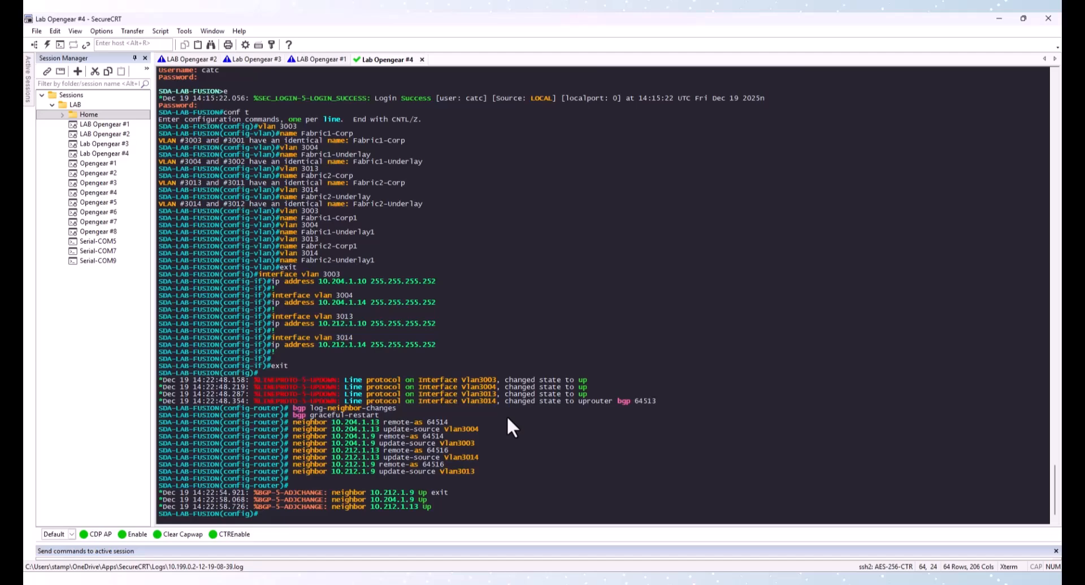
key(Return)
key(Return)
key(Return)
key(Return)
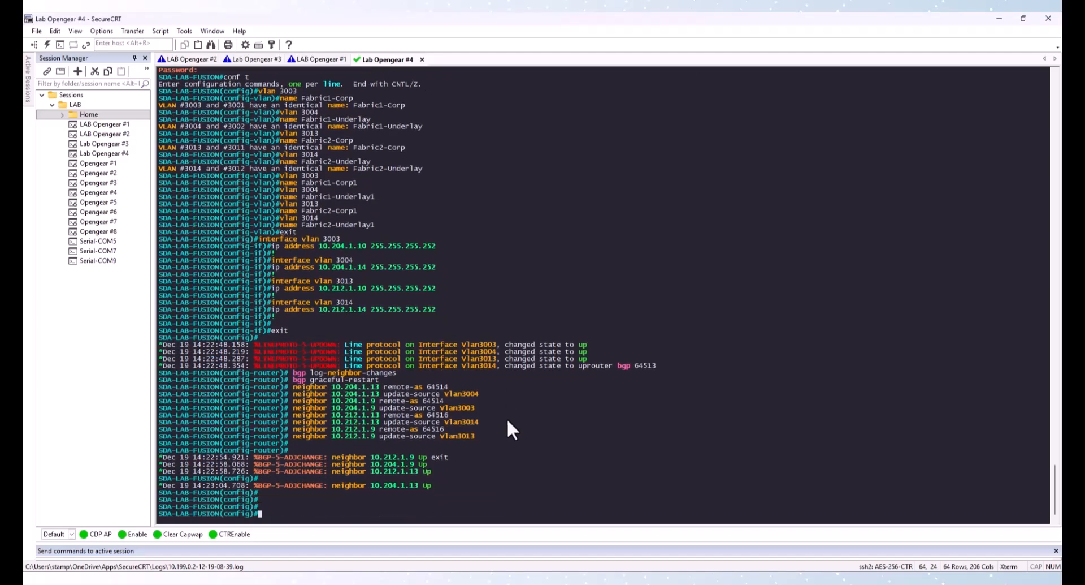
key(alt+Tab)
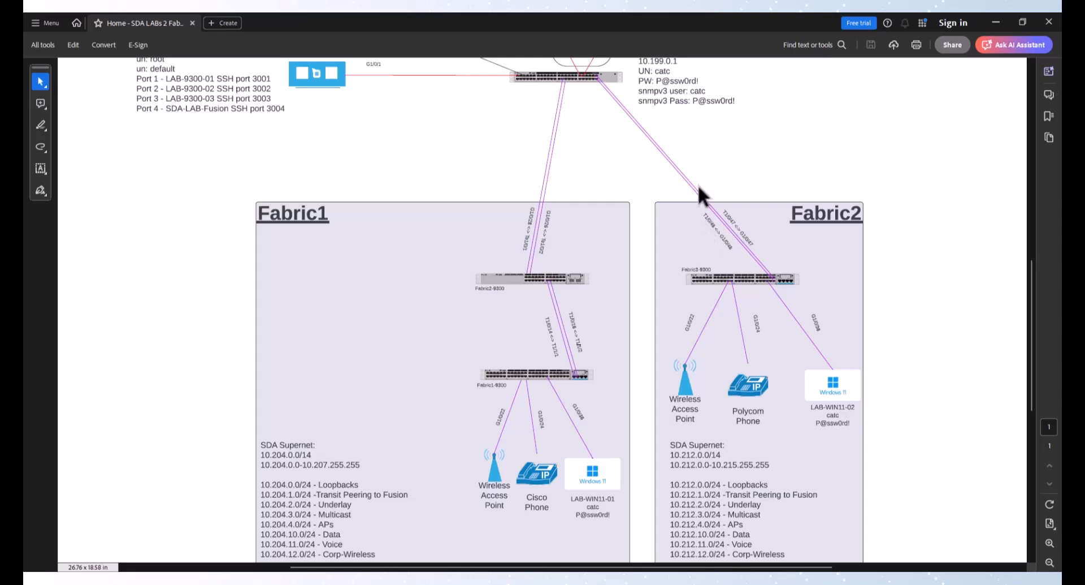
Switch to the fusion router session and review the brief IP interface status list
key(alt+Tab)
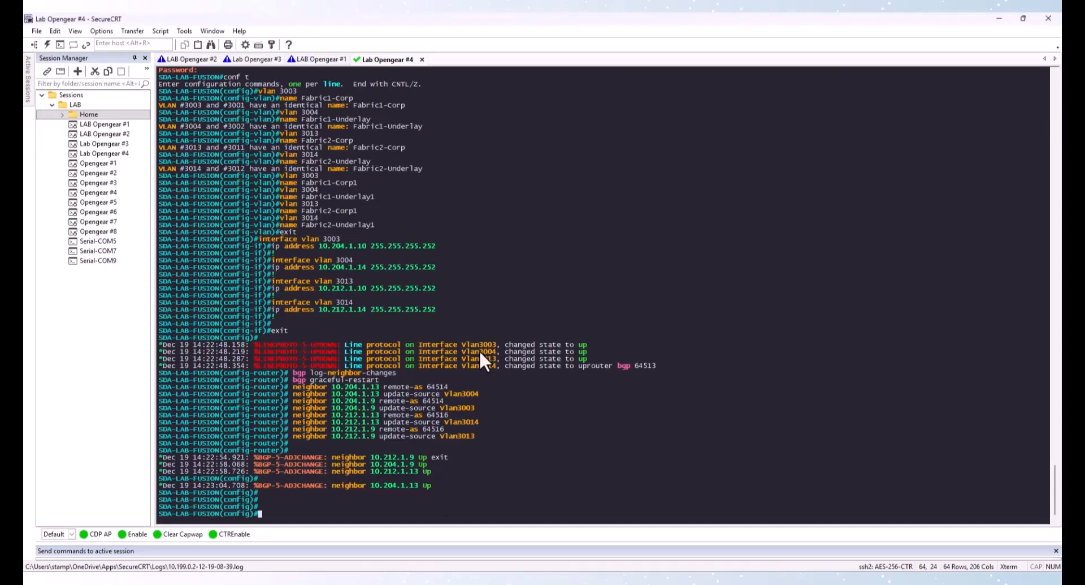
text(do show ip int p int b)
key(Return)
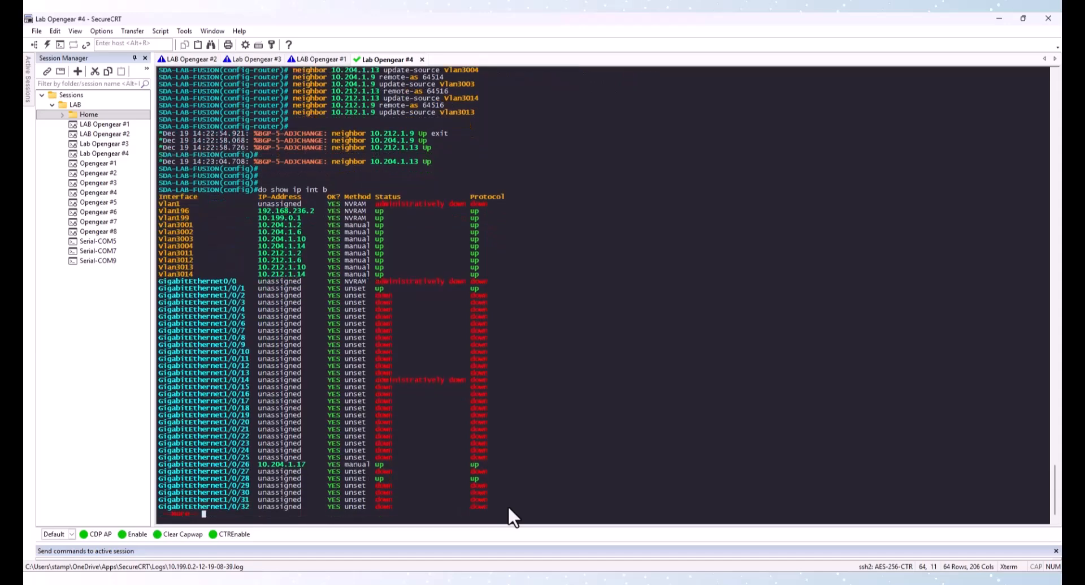
key(space)
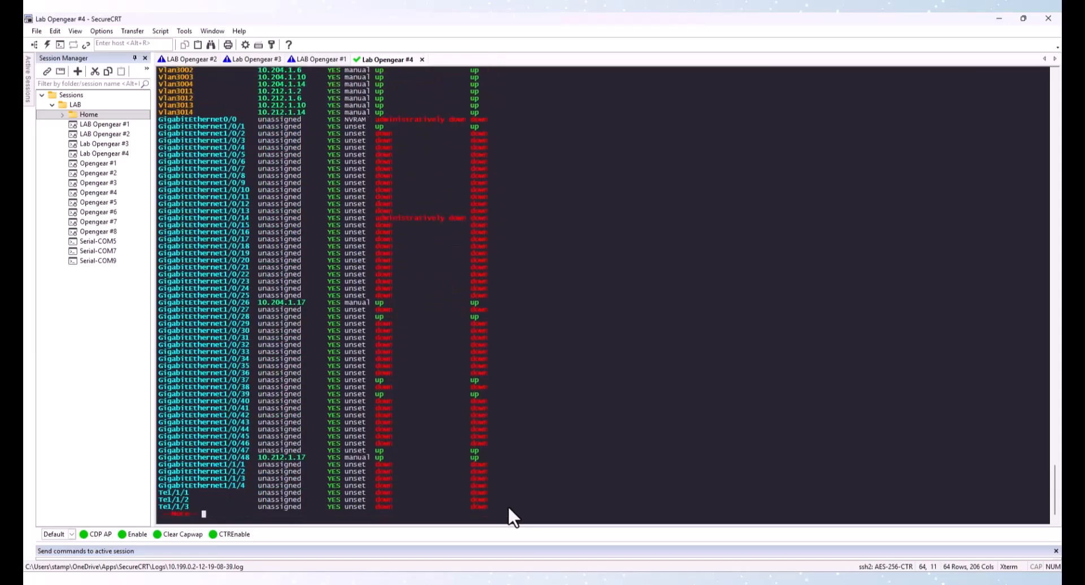
key(space)
text(conf t)
key(Return)
text(i)
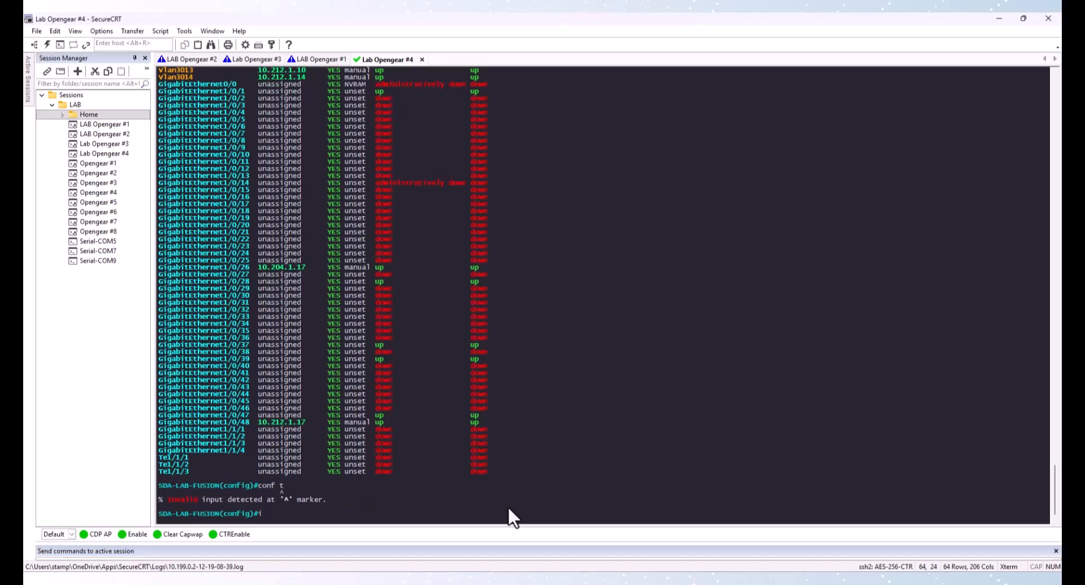
text(nt ra)
key(Tab)
text(ng)
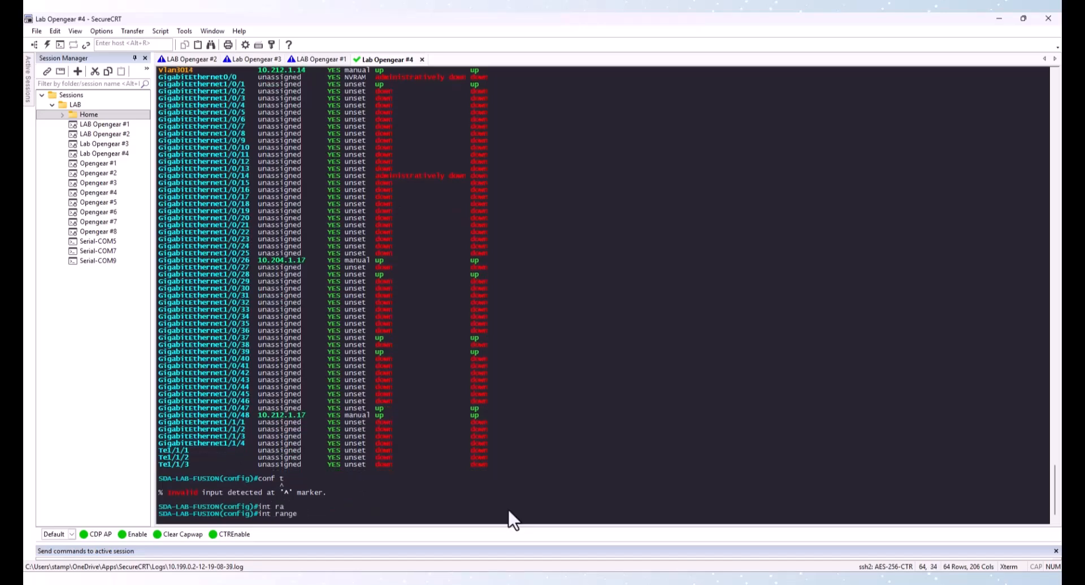
key(BackSpace)
key(BackSpace)
key(BackSpace)
key(BackSpace)
key(BackSpace)
key(BackSpace)
key(BackSpace)
key(BackSpace)
Reset interfaces GigabitEthernet1/0/26 and GigabitEthernet1/0/48 to their default configuration
text(defa)
key(Tab)
text(in)
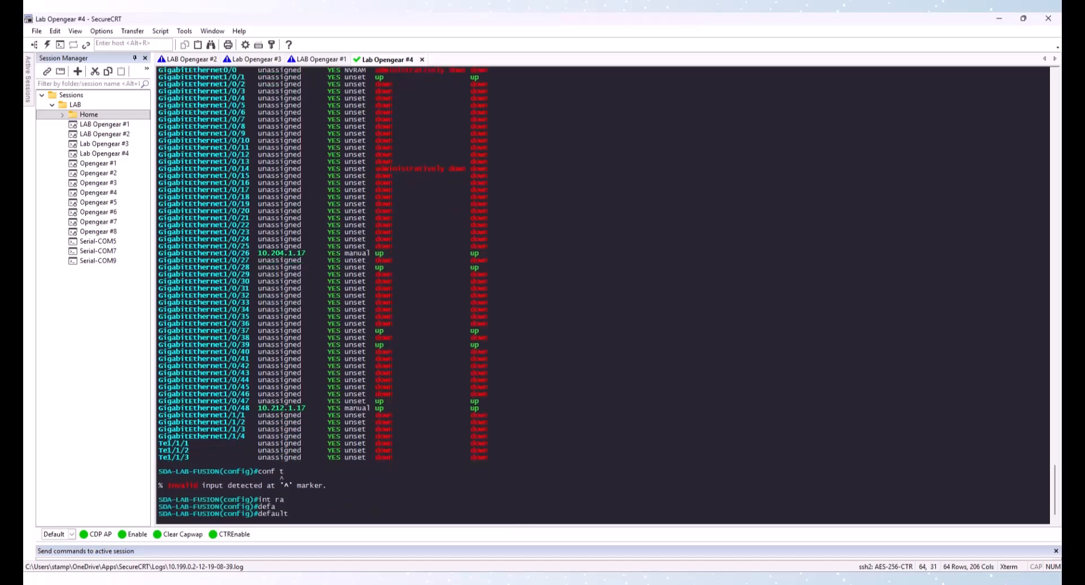
key(Tab)
text(r)
key(Tab)
text(te)
key(Tab)
text(1/)
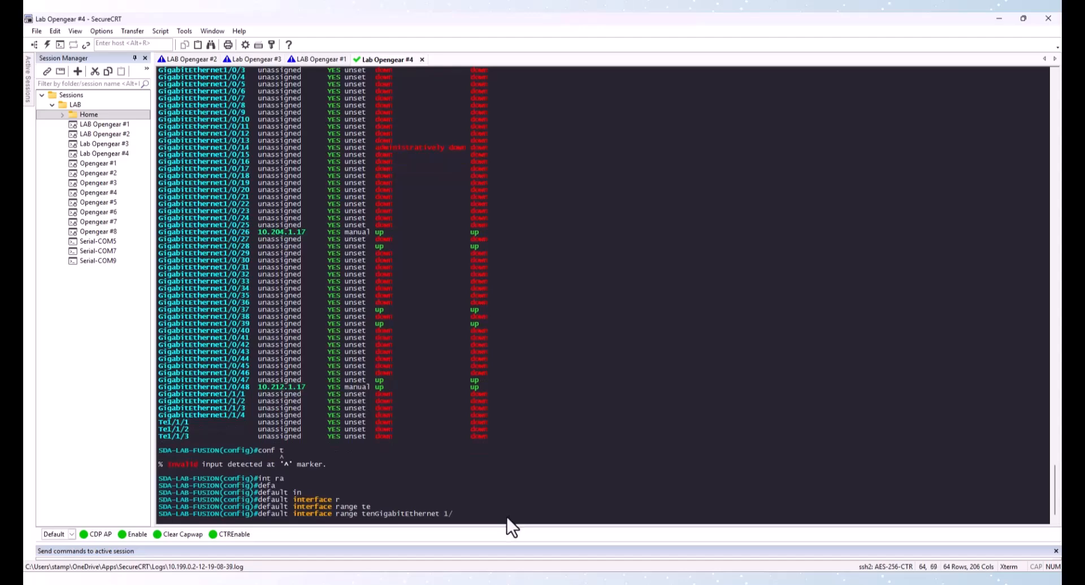
text(0/26, te)
key(Tab)
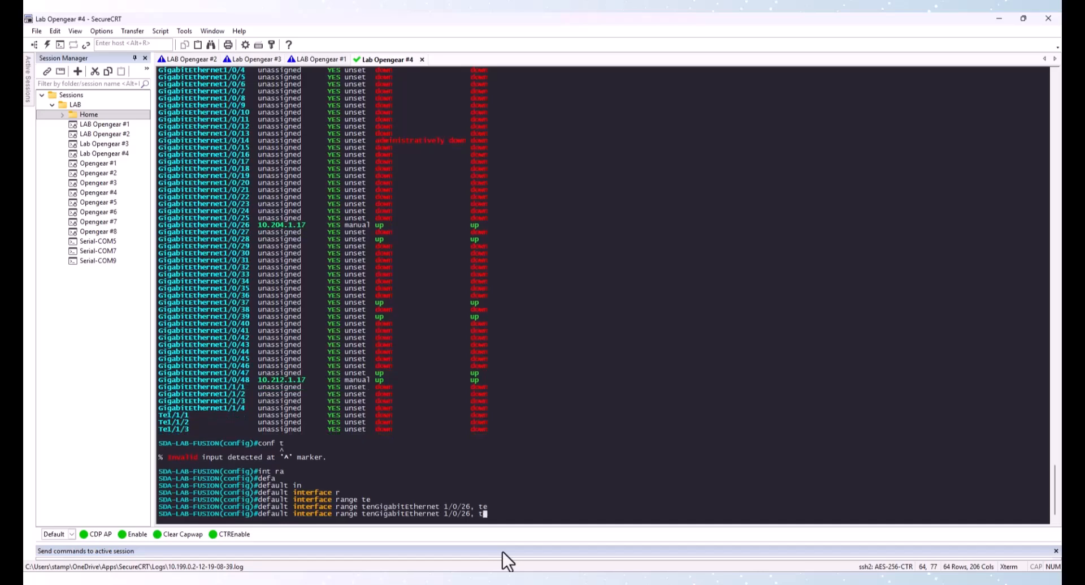
key(BackSpace)
key(BackSpace)
key(BackSpace)
key(BackSpace)
key(BackSpace)
key(BackSpace)
key(BackSpace)
key(BackSpace)
key(BackSpace)
key(BackSpace)
key(BackSpace)
key(BackSpace)
key(BackSpace)
key(BackSpace)
key(BackSpace)
key(BackSpace)
key(BackSpace)
key(BackSpace)
key(BackSpace)
key(BackSpace)
key(BackSpace)
key(BackSpace)
text(gi)
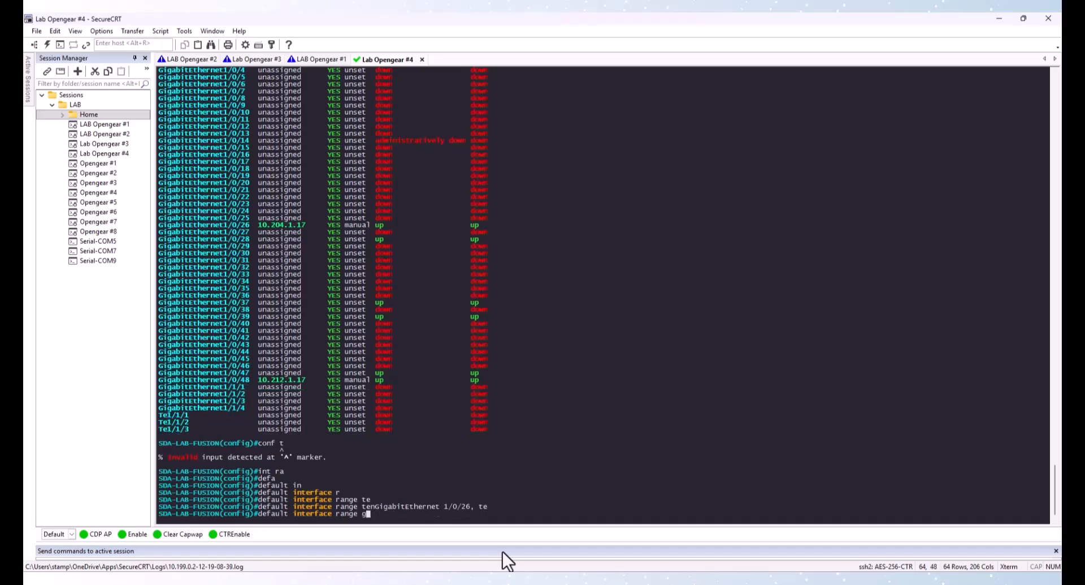
key(Tab)
text(1/0/26, gi)
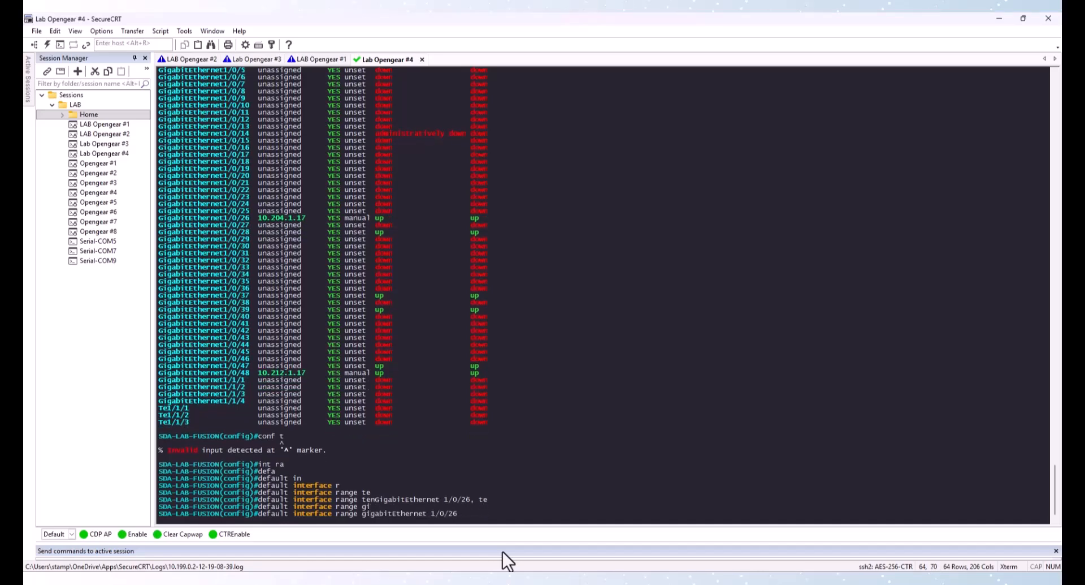
key(Tab)
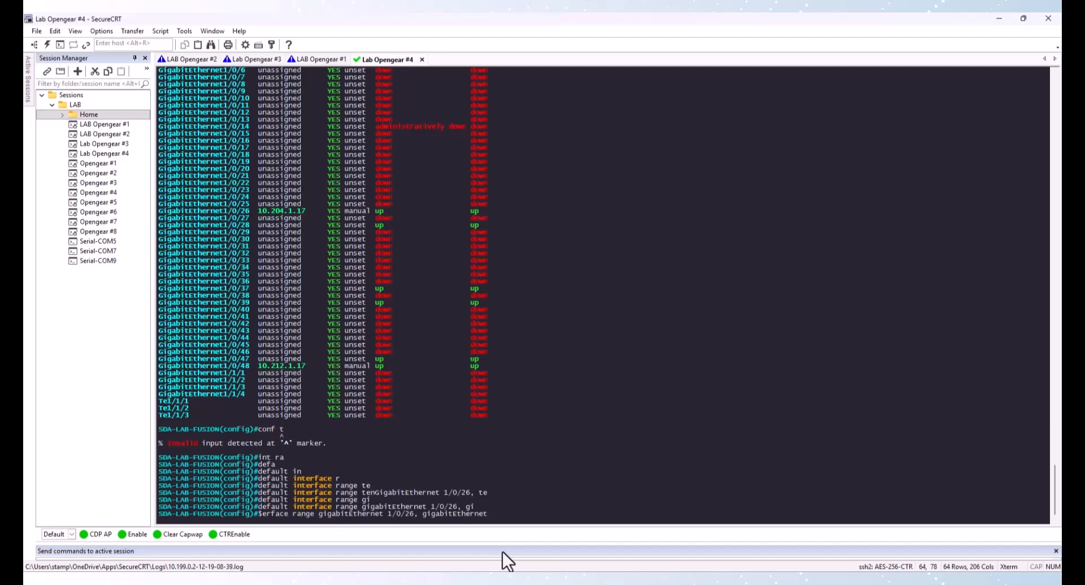
text(1/0/48)
key(Return)
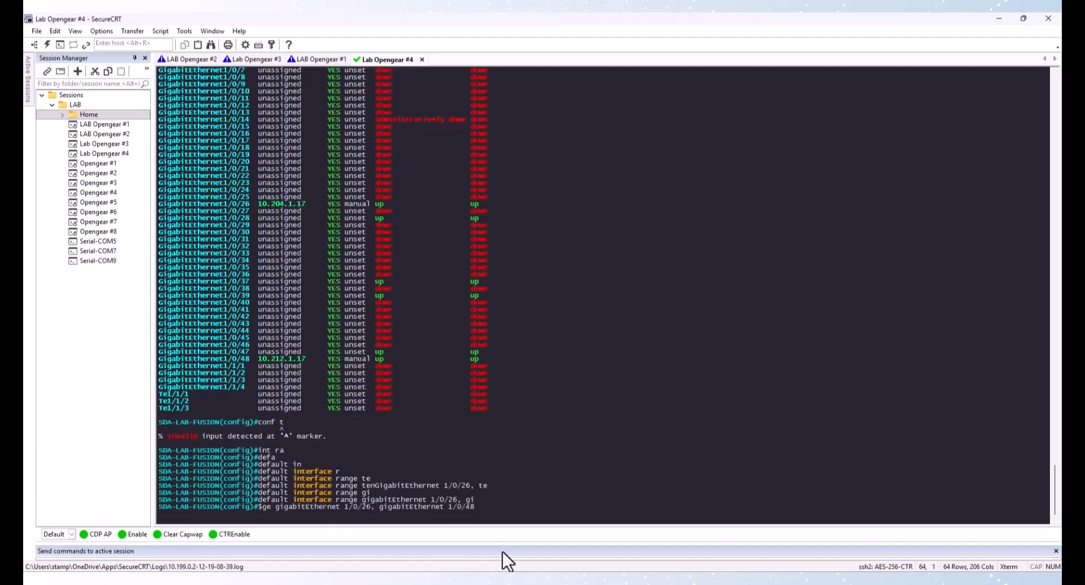
Set interface range GigabitEthernet1/0/26 and 1/0/48 to switchport mode trunk
text(int)
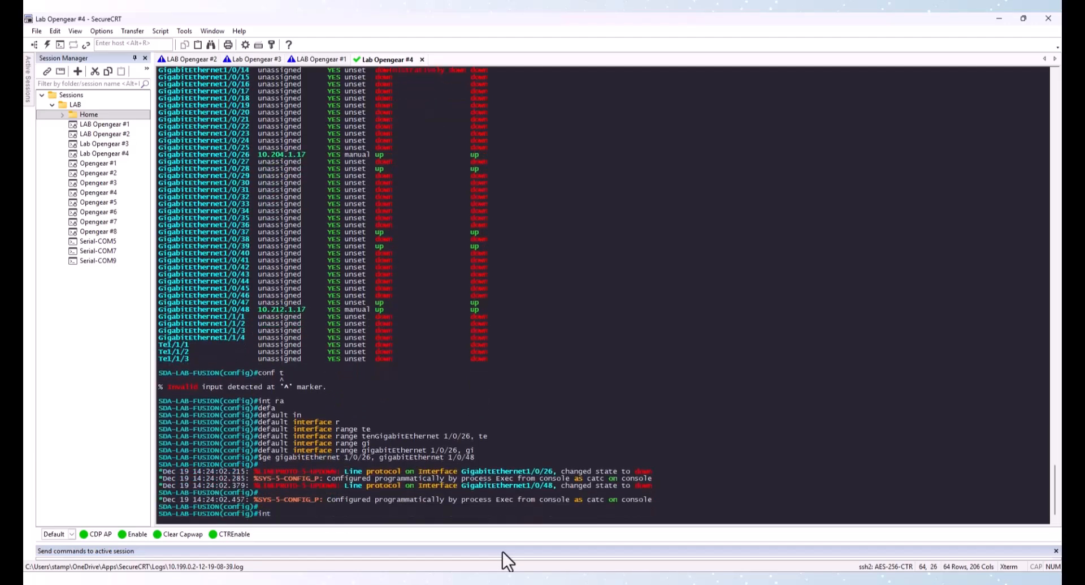
text(te)
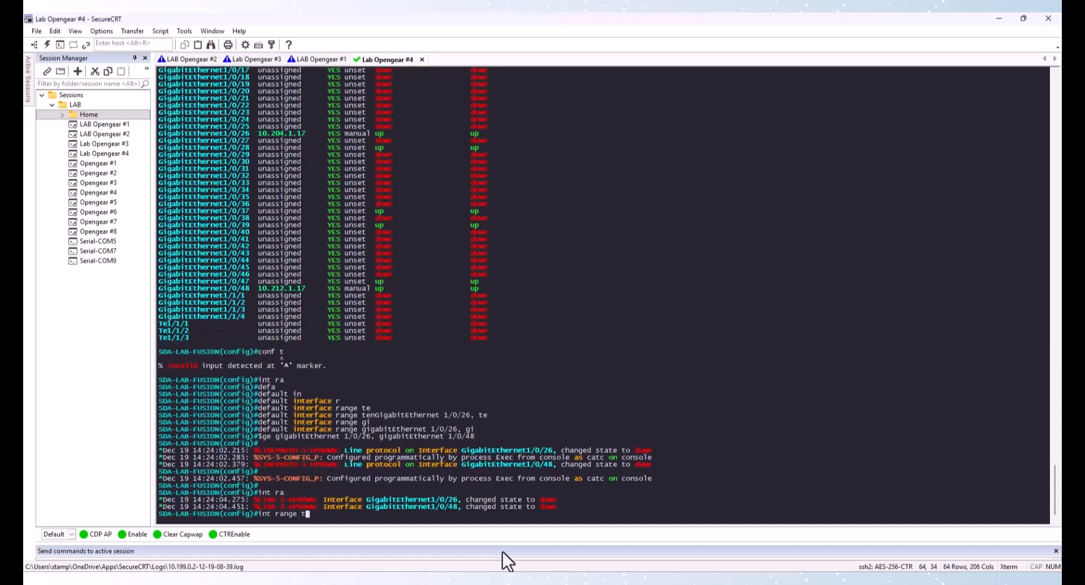
key(Tab)
key(BackSpace)
key(BackSpace)
key(BackSpace)
key(BackSpace)
key(BackSpace)
key(BackSpace)
key(BackSpace)
key(BackSpace)
key(BackSpace)
key(BackSpace)
key(BackSpace)
key(BackSpace)
key(BackSpace)
key(BackSpace)
key(BackSpace)
key(BackSpace)
key(BackSpace)
key(BackSpace)
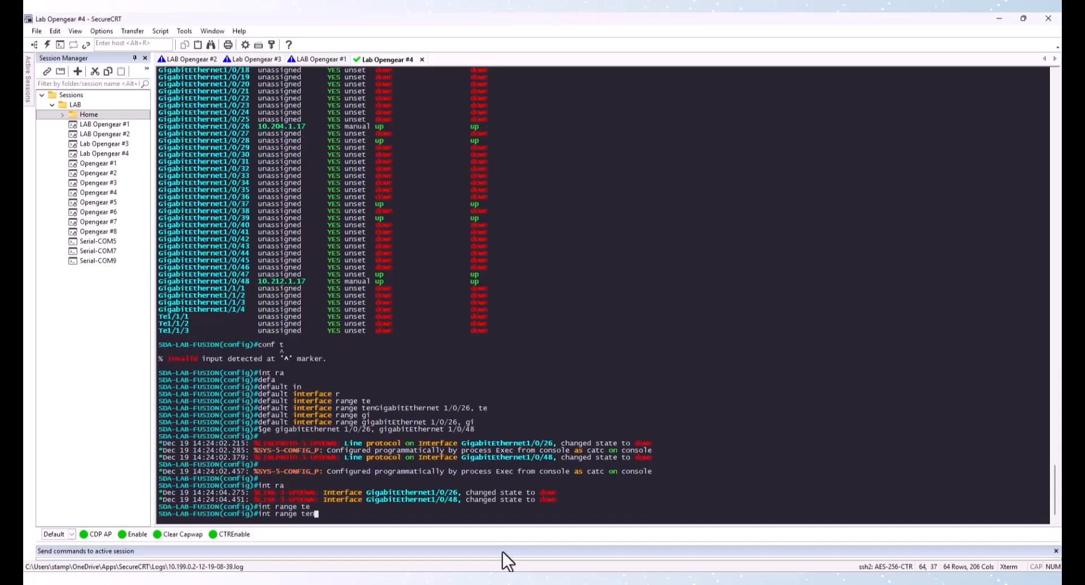
key(BackSpace)
text(gi)
key(Tab)
text(1/)
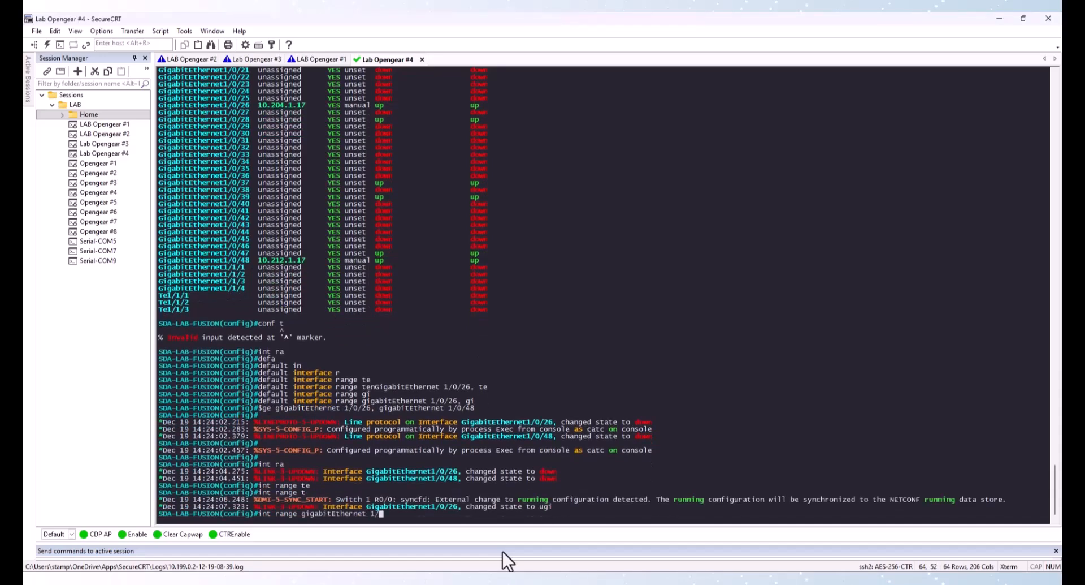
text(0/26, gigabitEthernet)
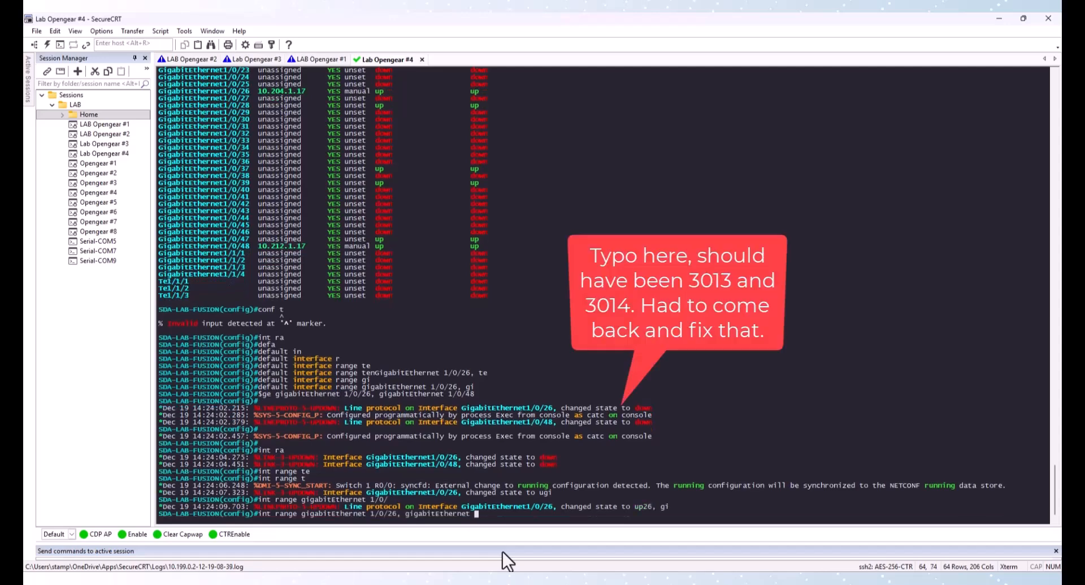
key(Tab)
text(1/0/48)
key(Return)
text(sw)
key(Tab)
text(mo)
key(Tab)
text(tr)
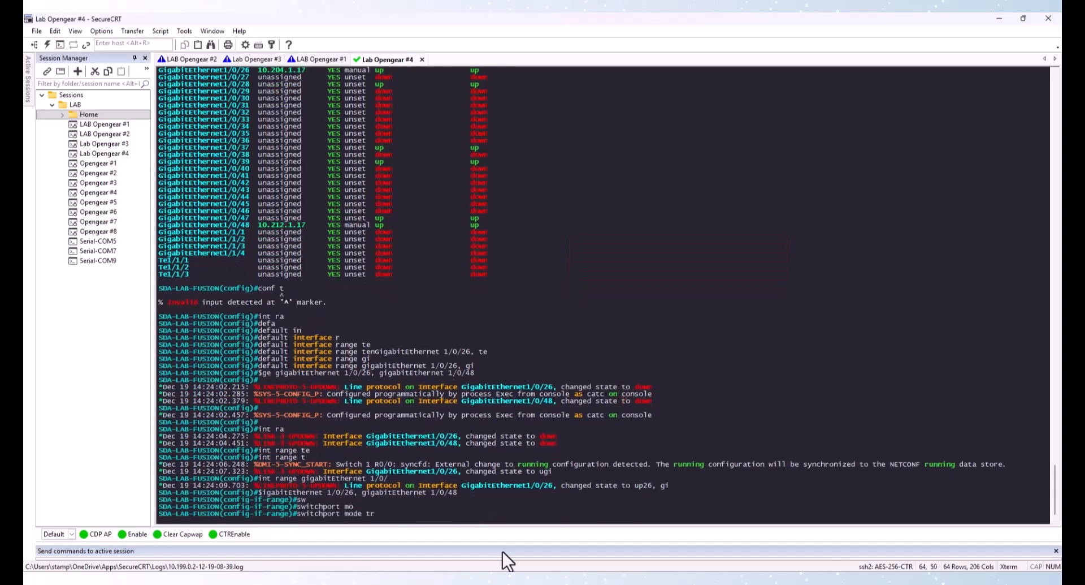
key(Tab)
key(Return)
Leave configuration mode and save the running configuration
text(exit)
key(Return)
text(exit)
key(Return)
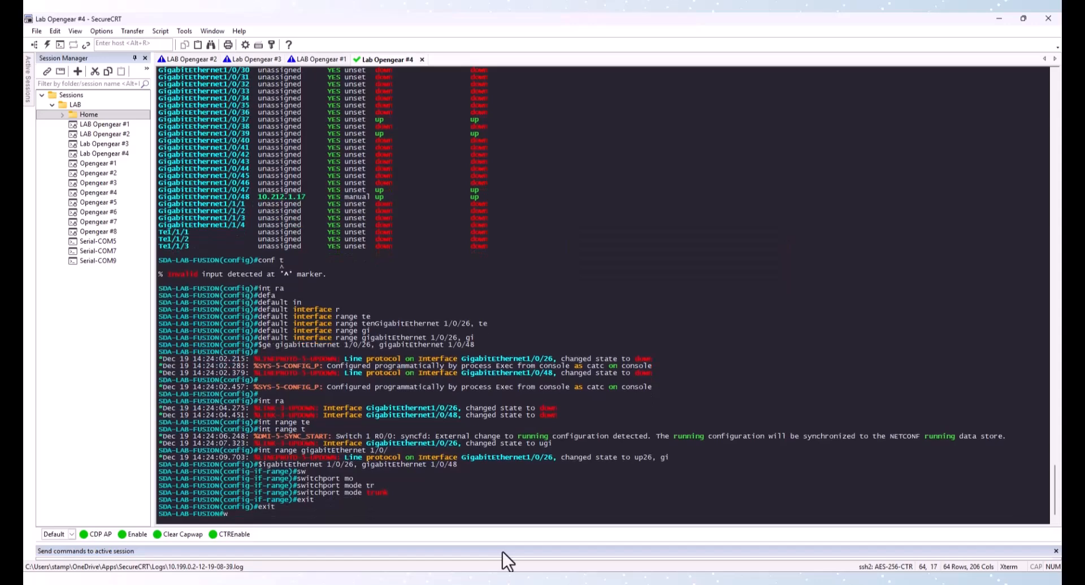
text(wr)
key(Return)
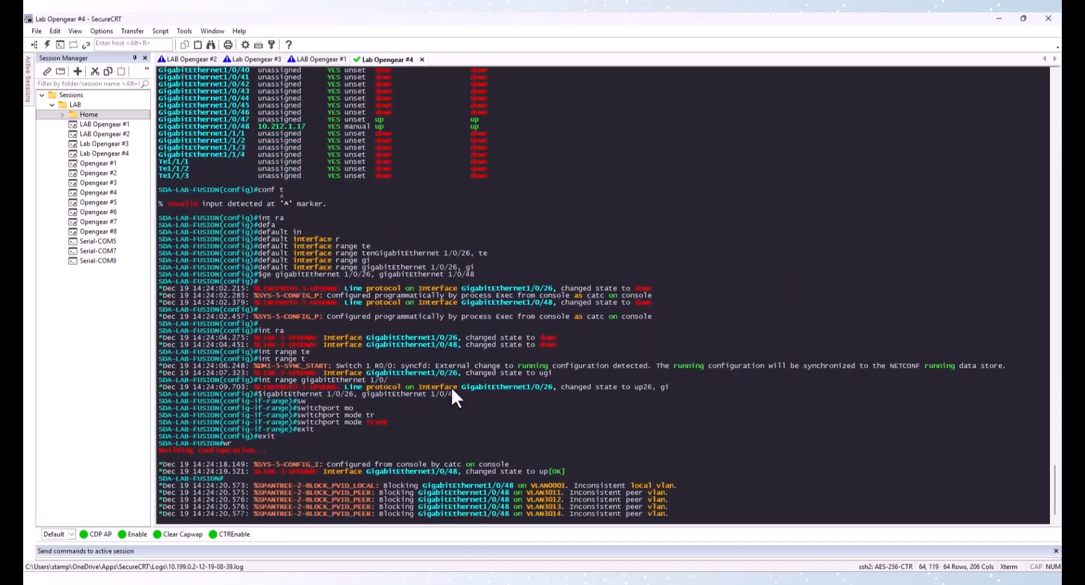
Display the BGP summary to check the neighbor sessions to both fabrics
key(alt+Tab)
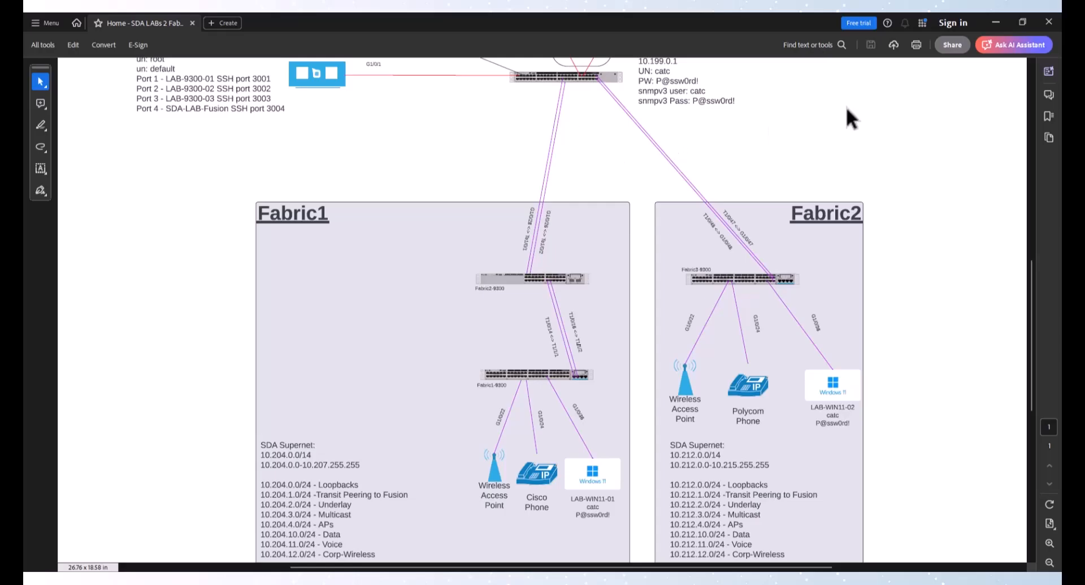
click(996, 22)
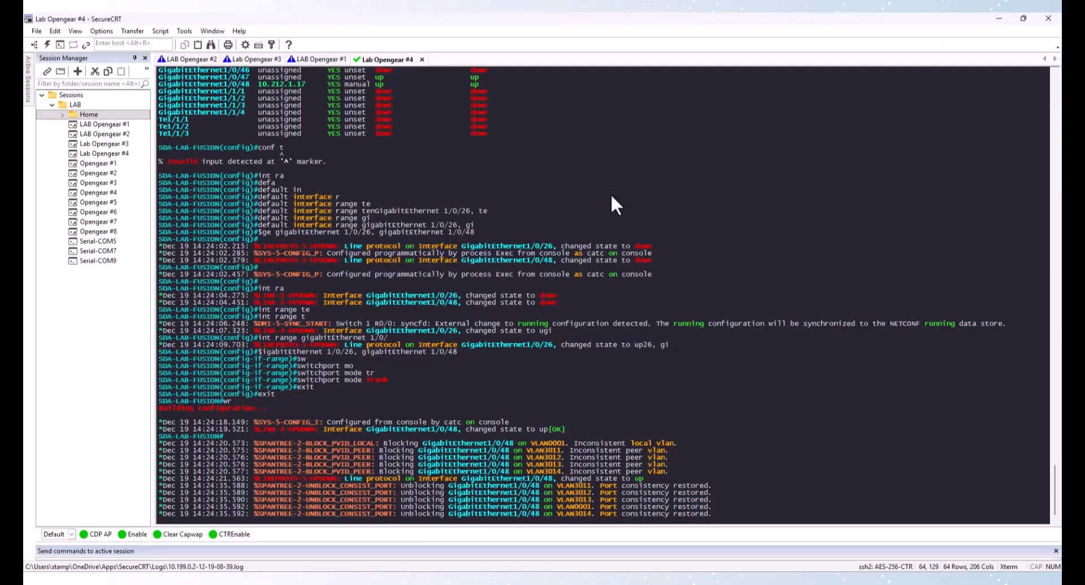
key(Return)
key(Return)
key(Return)
text(show ip bgp sum)
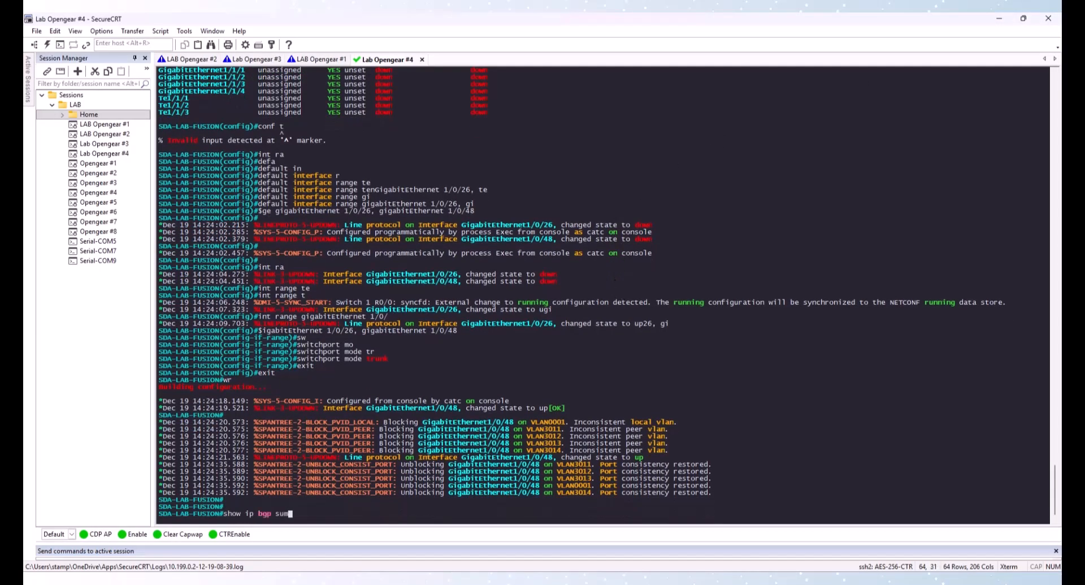
key(Return)
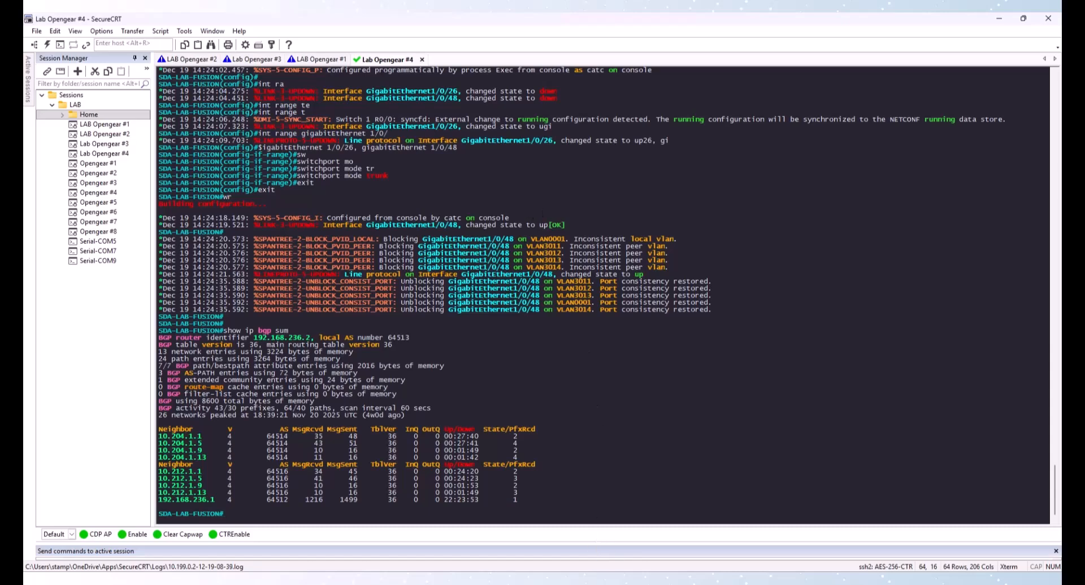
Consult the lab topology diagram, then open the Anycast Gateways section of the Fabric1 fabric site
click(603, 581)
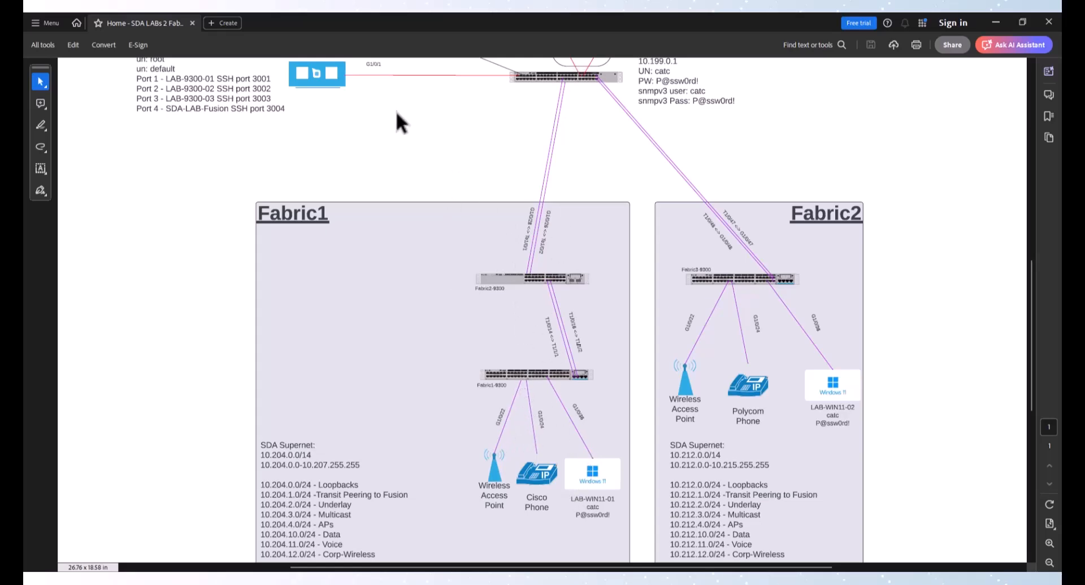
click(996, 22)
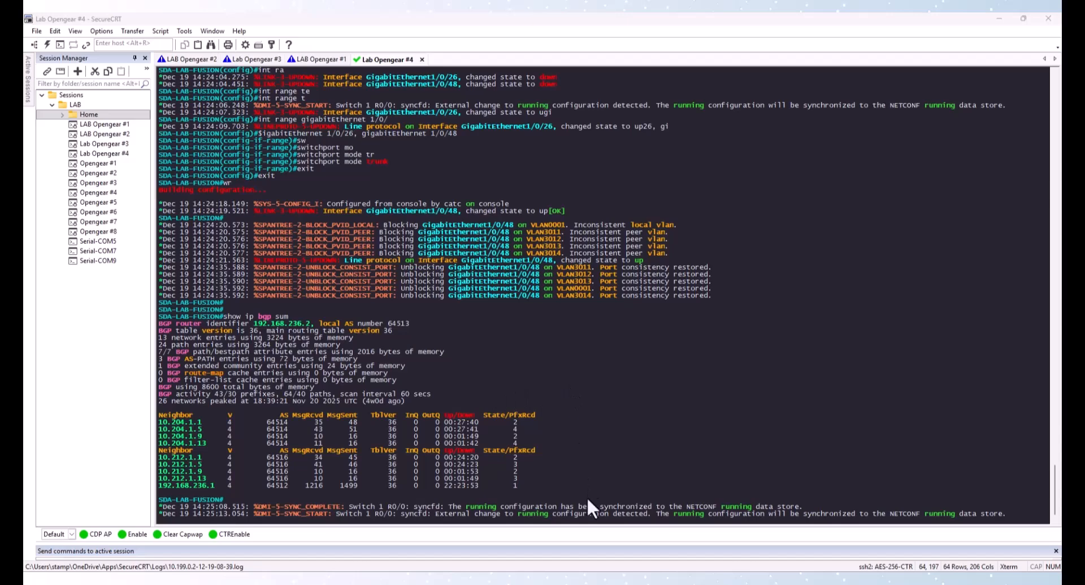
click(575, 582)
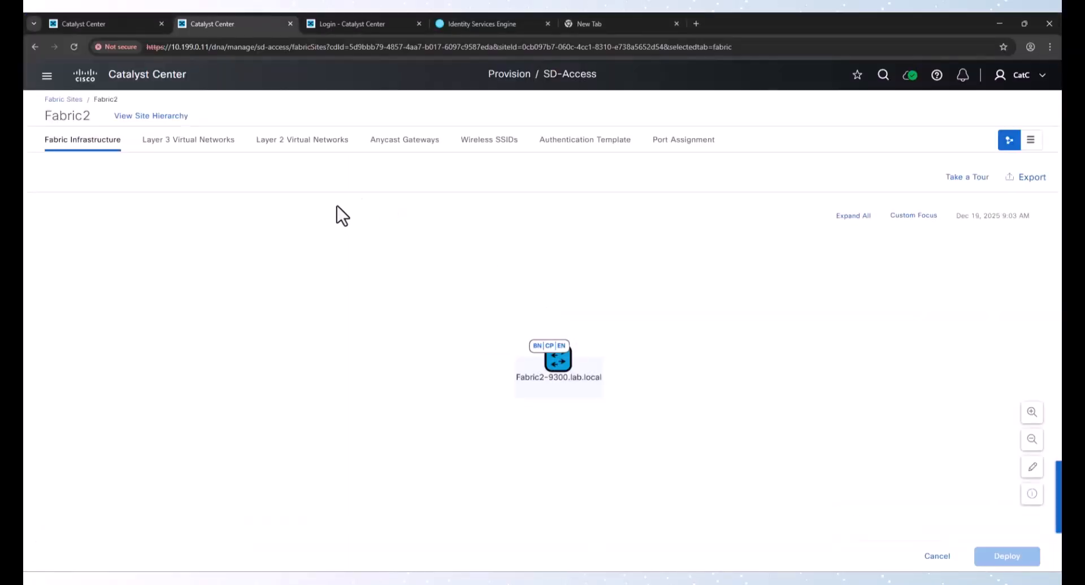
click(63, 100)
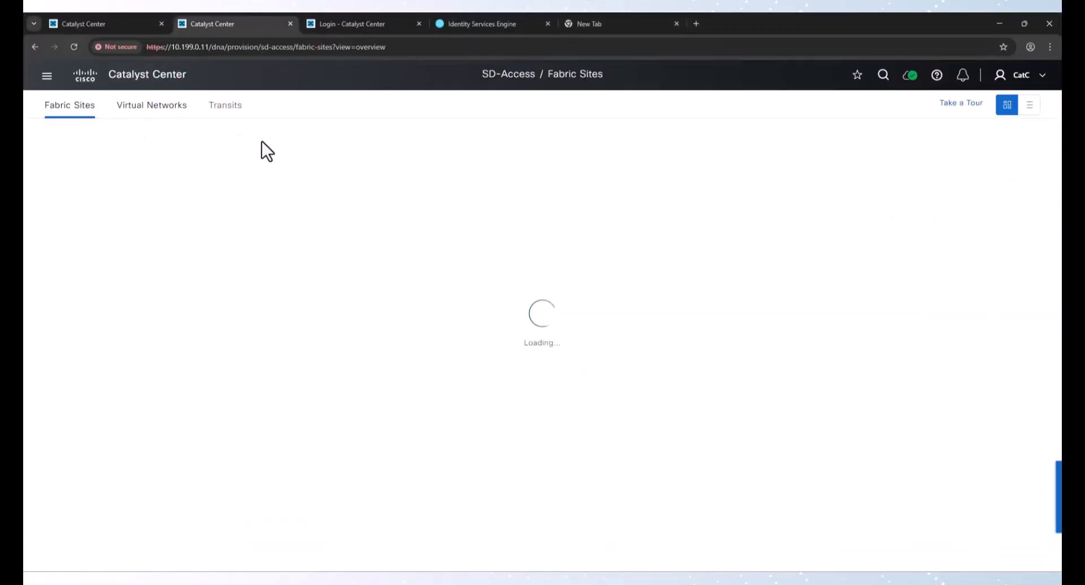
scroll(205, 271, down, 5)
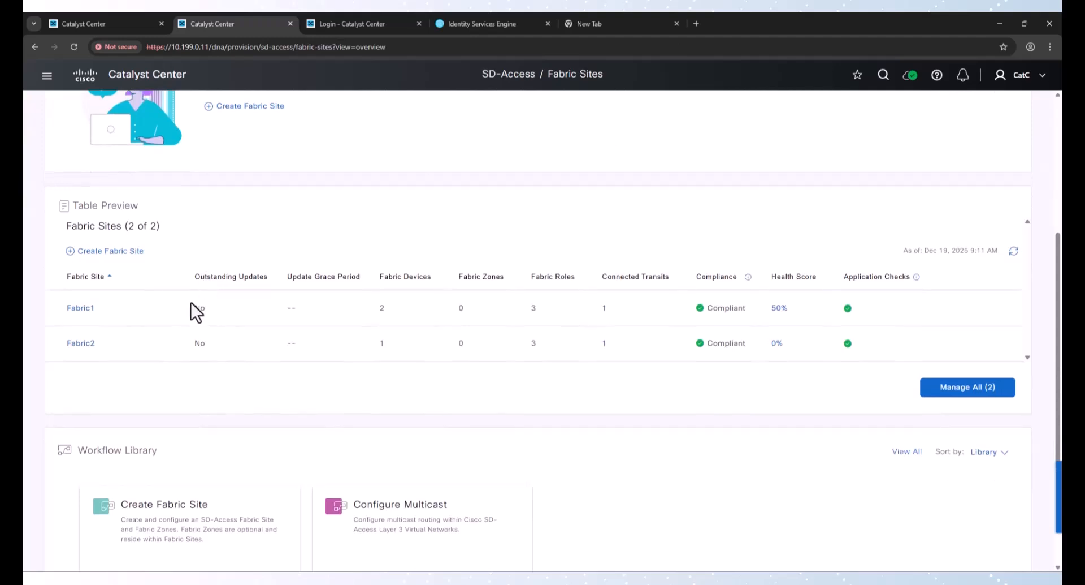
click(89, 307)
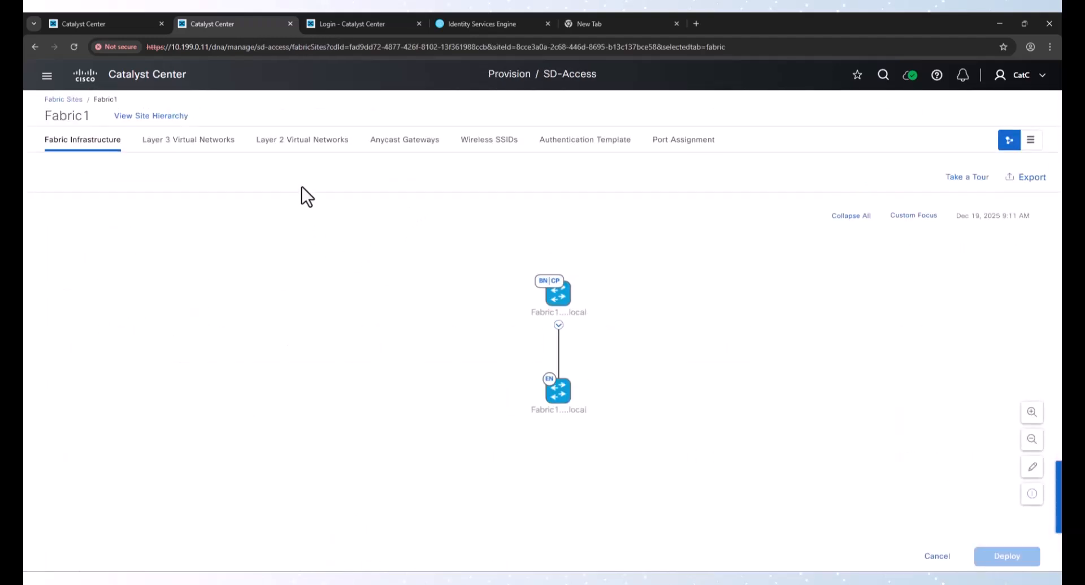
click(422, 146)
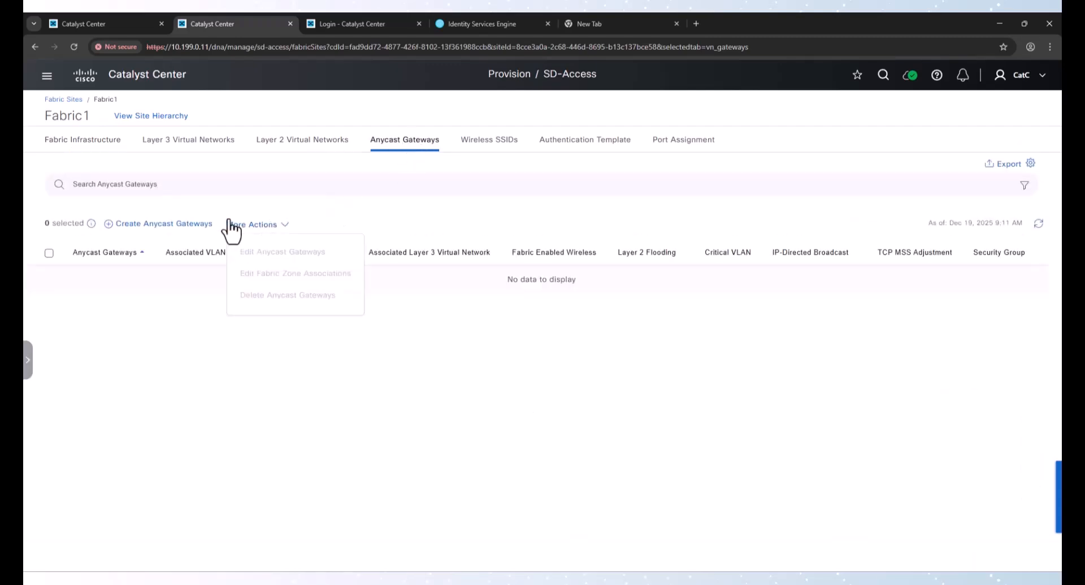
Start the Create Anycast Gateways workflow and select the Corp Layer 3 virtual network
click(192, 224)
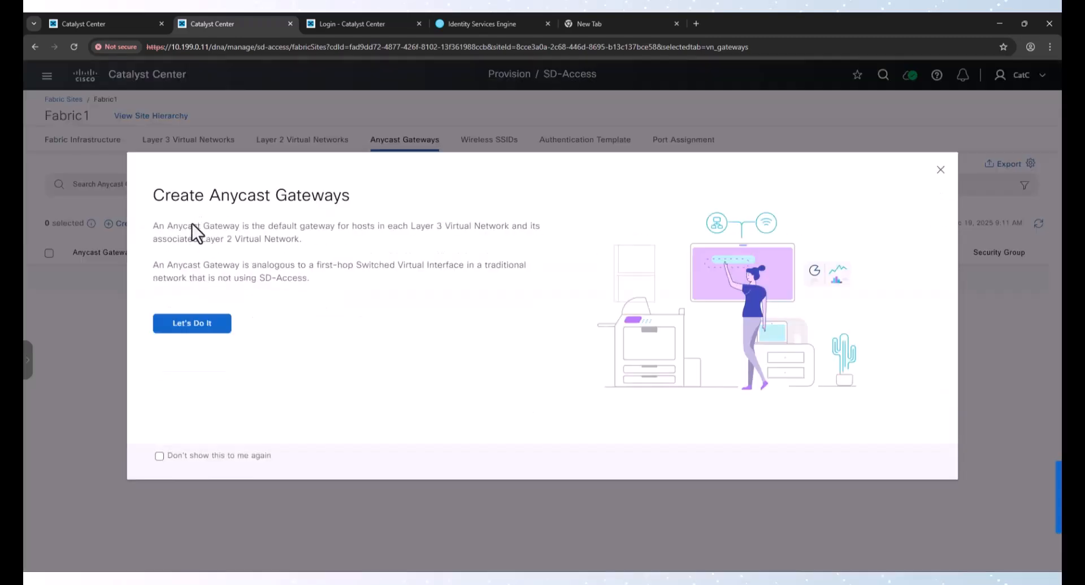
click(213, 325)
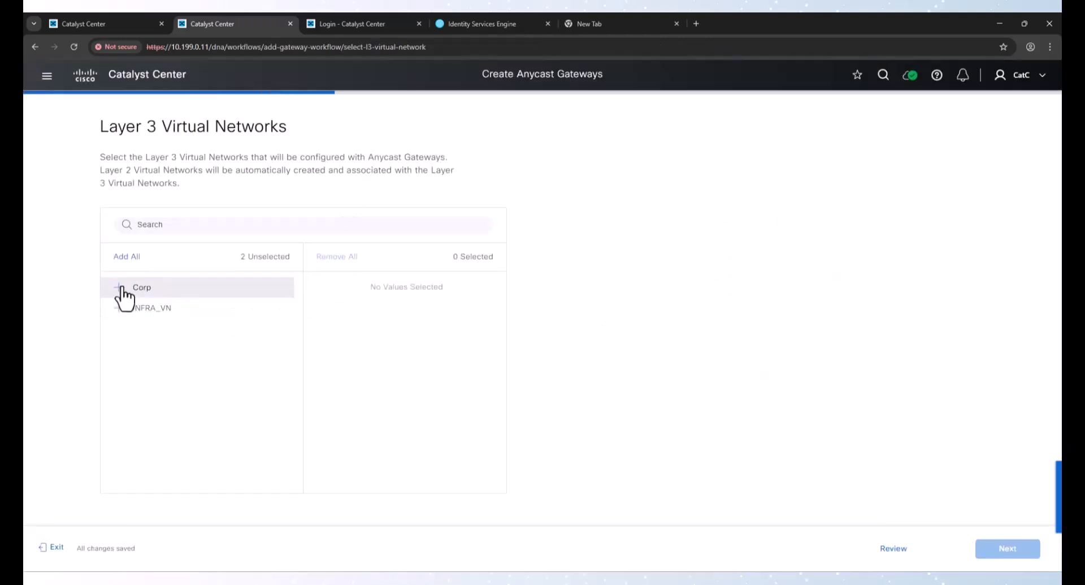
click(120, 287)
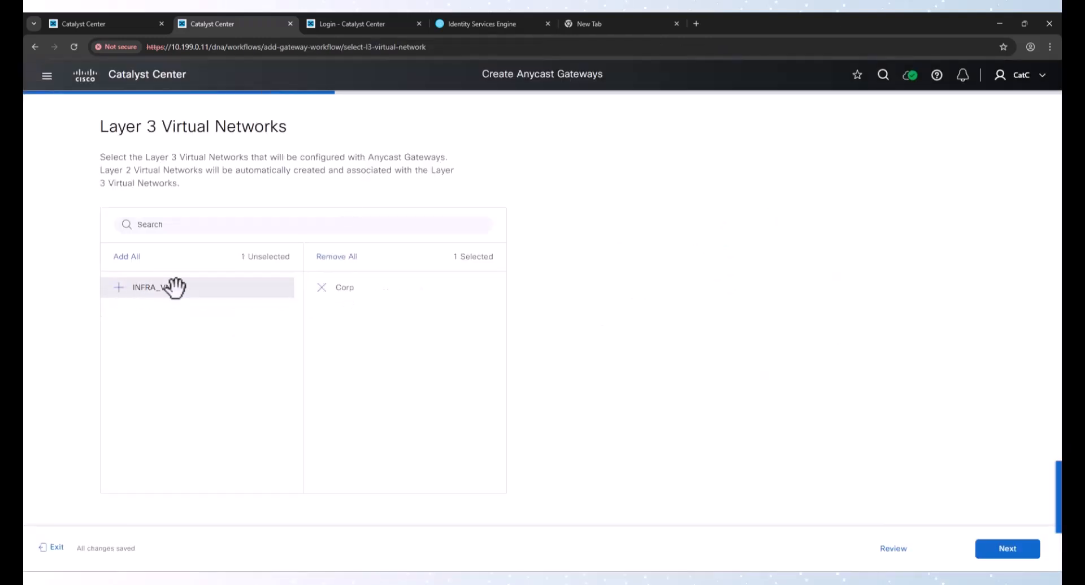
click(1009, 550)
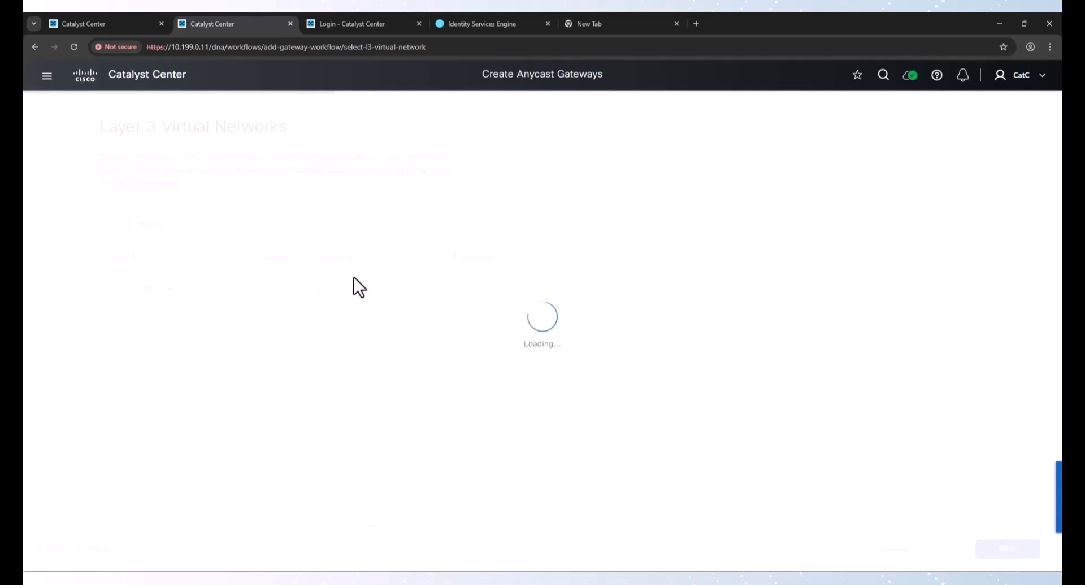
Configure the first anycast gateway with the Fabric1-Data pool, VLAN name Data and VLAN ID 10
click(391, 323)
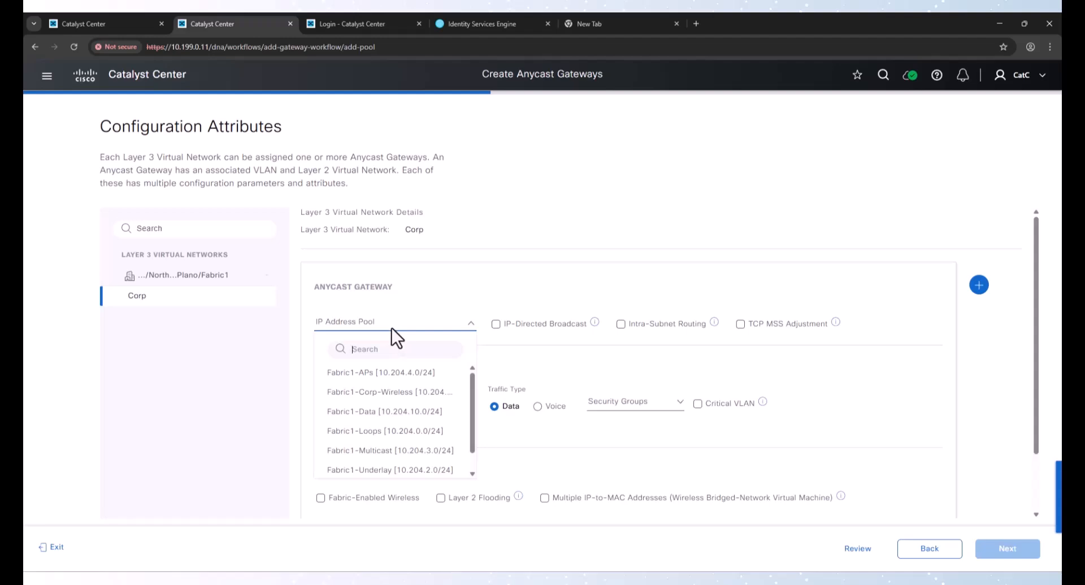
click(399, 412)
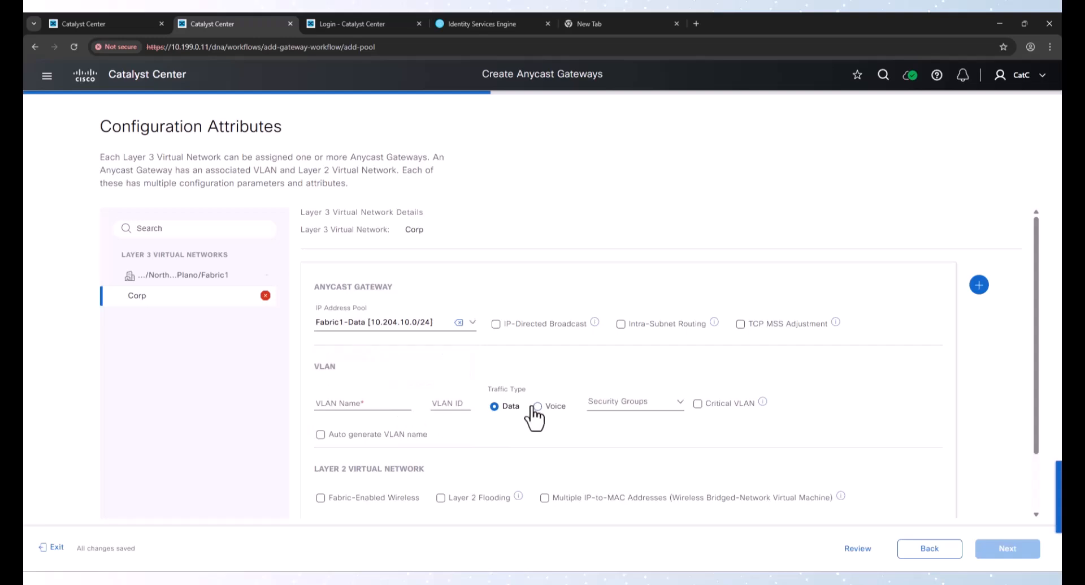
click(371, 405)
text(Data)
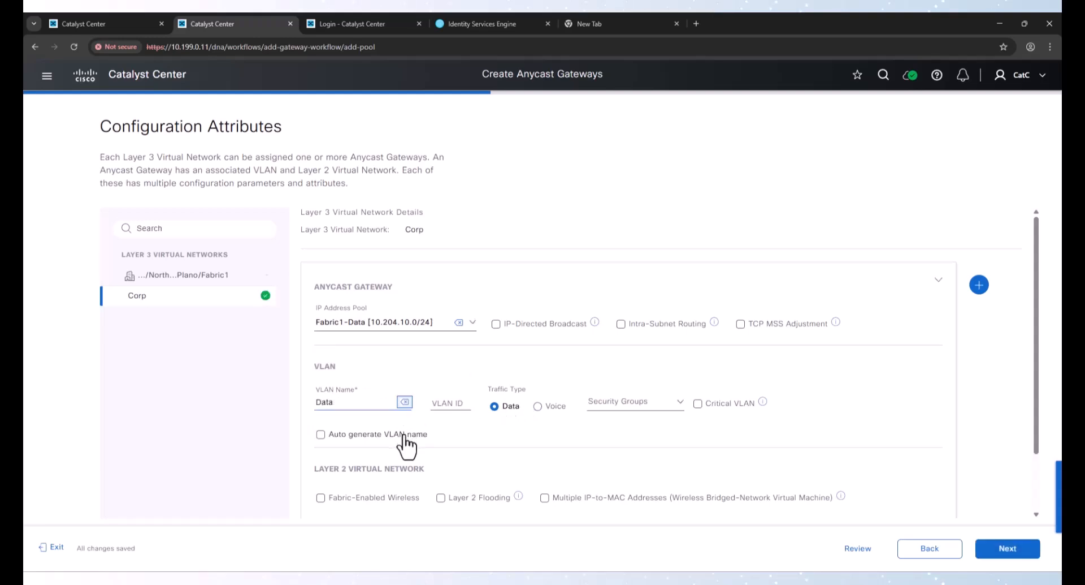
key(Tab)
key(alt+Tab)
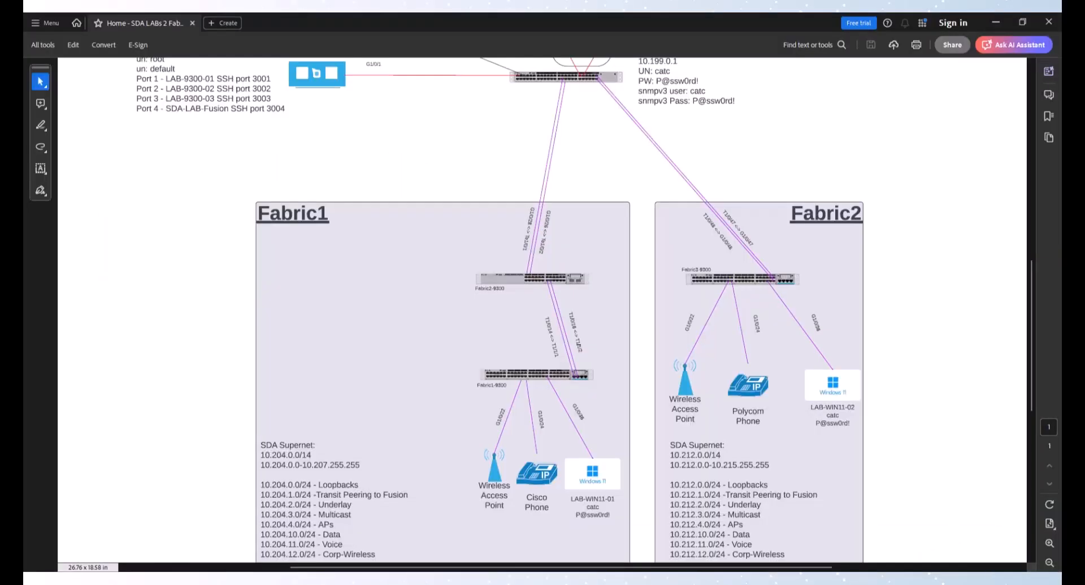
key(alt+Tab)
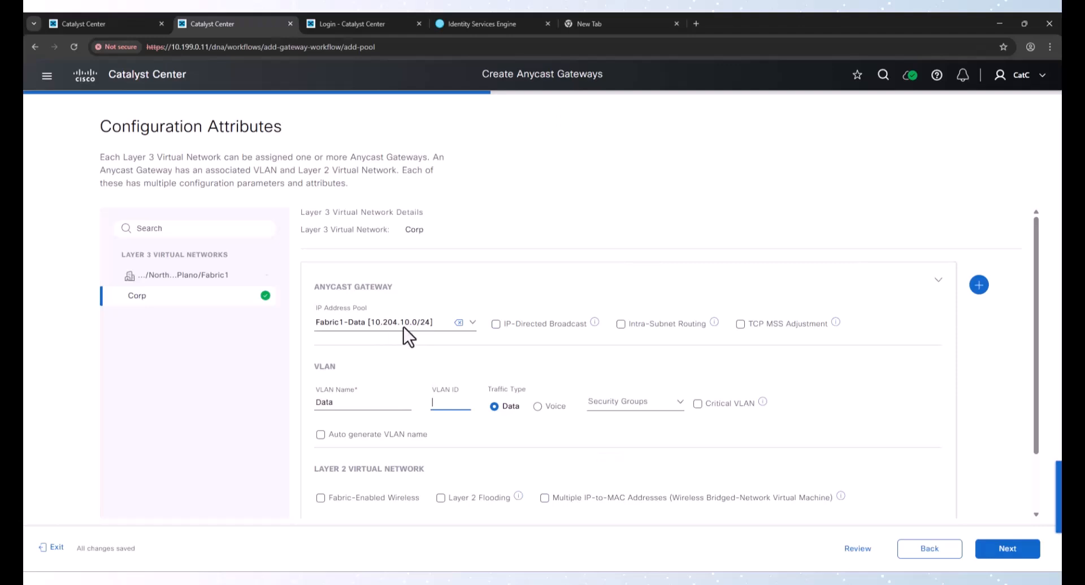
click(446, 407)
text(100)
mouse_move(486, 582)
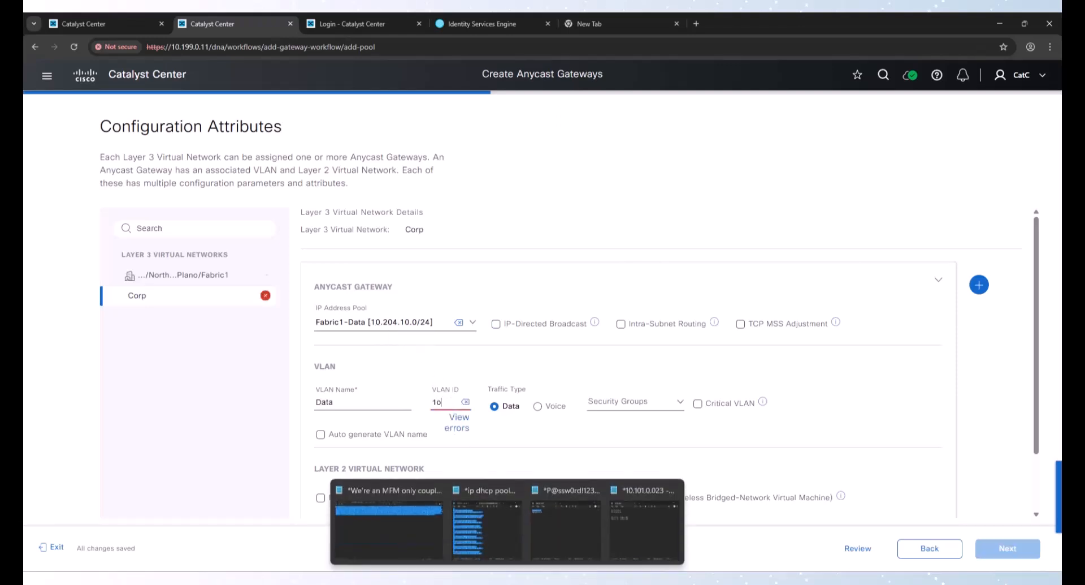
key(BackSpace)
key(BackSpace)
text(0)
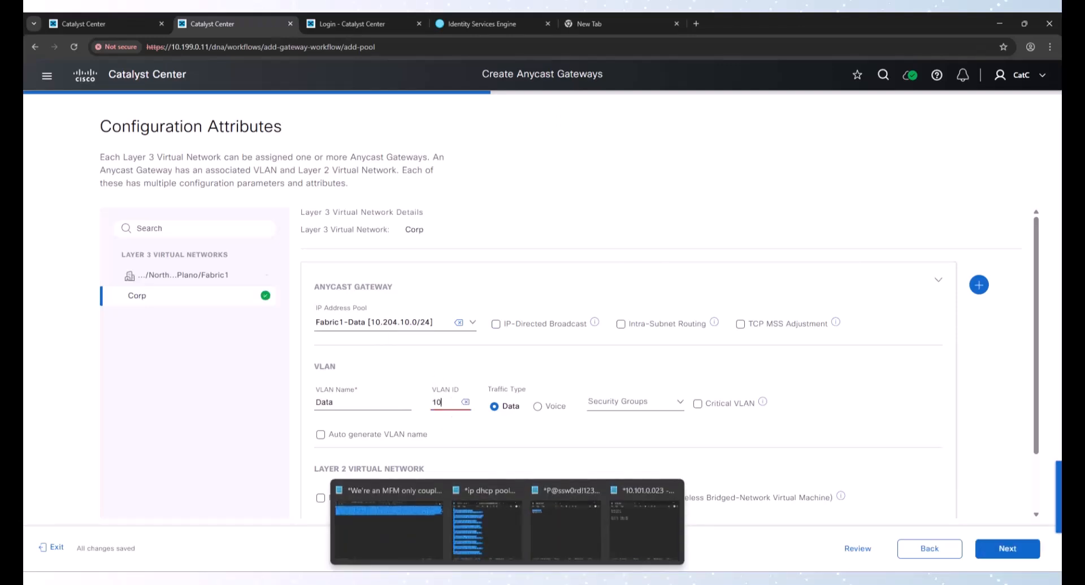
Add a second anycast gateway with the Fabric1-Voice pool, VLAN name Voice, VLAN ID 11 and Voice traffic type
scroll(560, 381, down, 2)
click(979, 214)
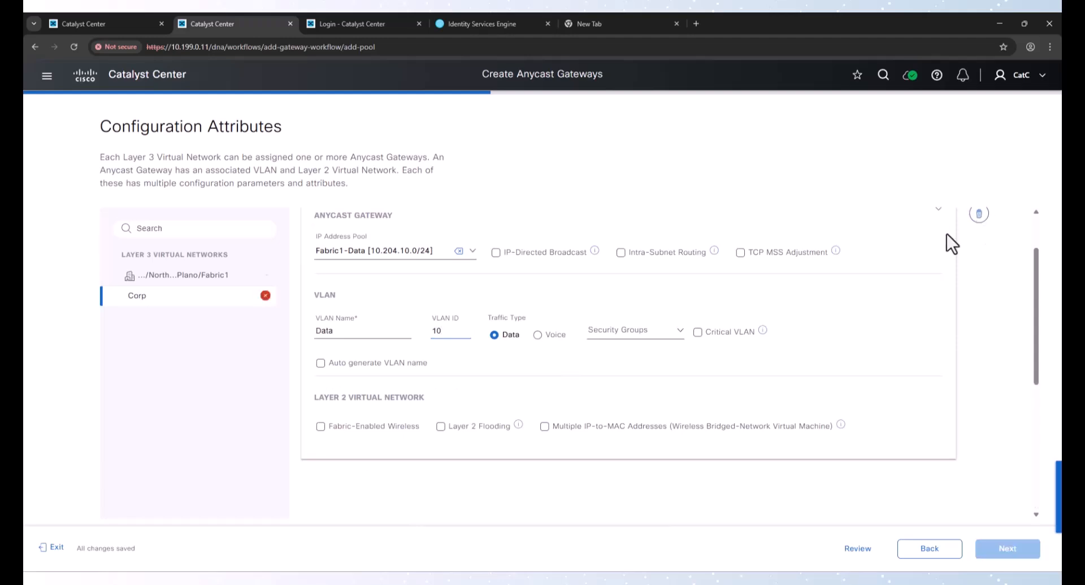
scroll(484, 347, down, 4)
click(416, 314)
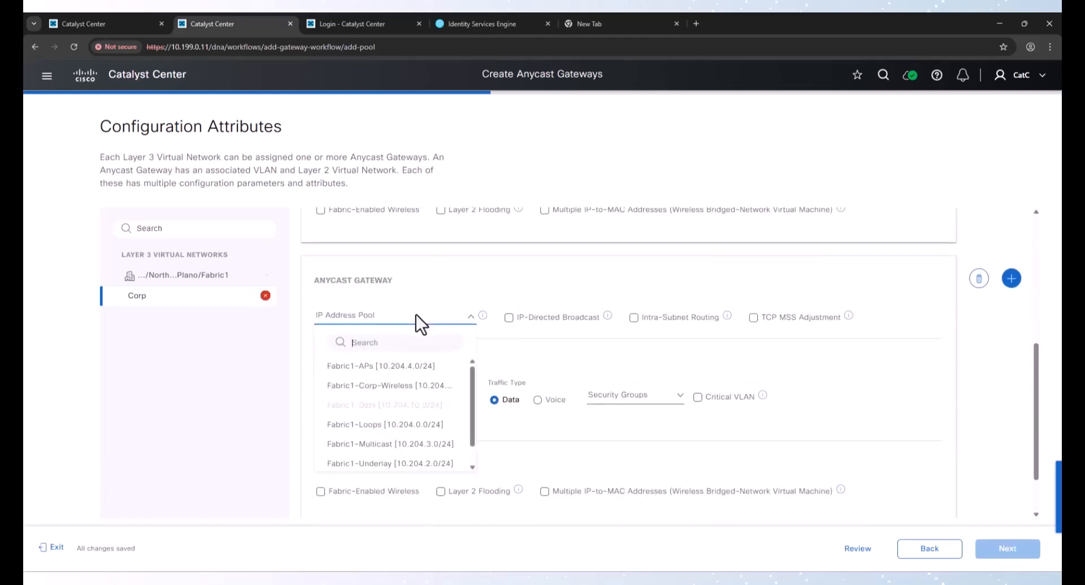
scroll(415, 444, down, 3)
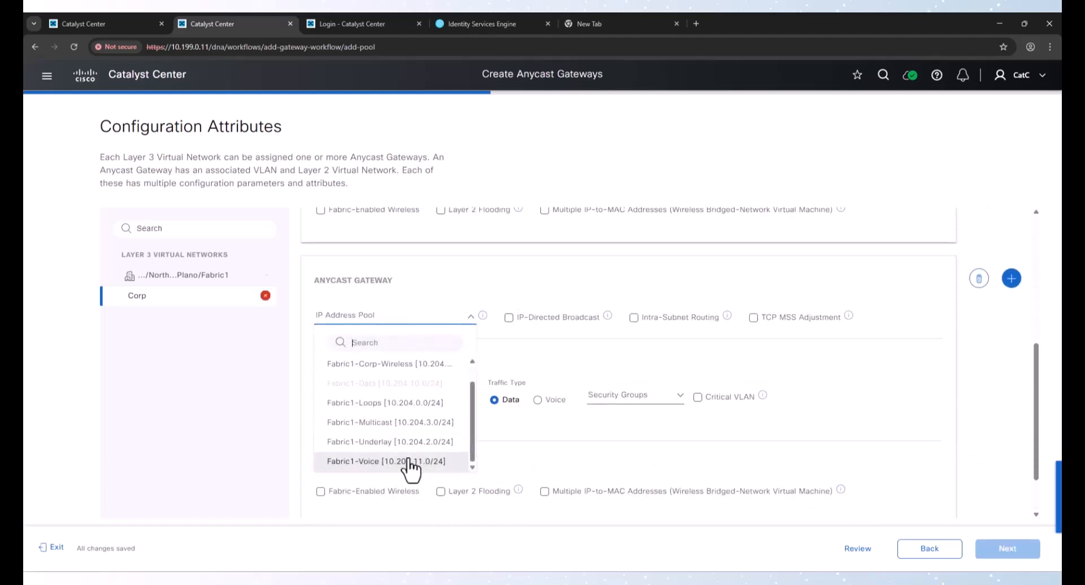
click(407, 467)
click(387, 393)
text(V)
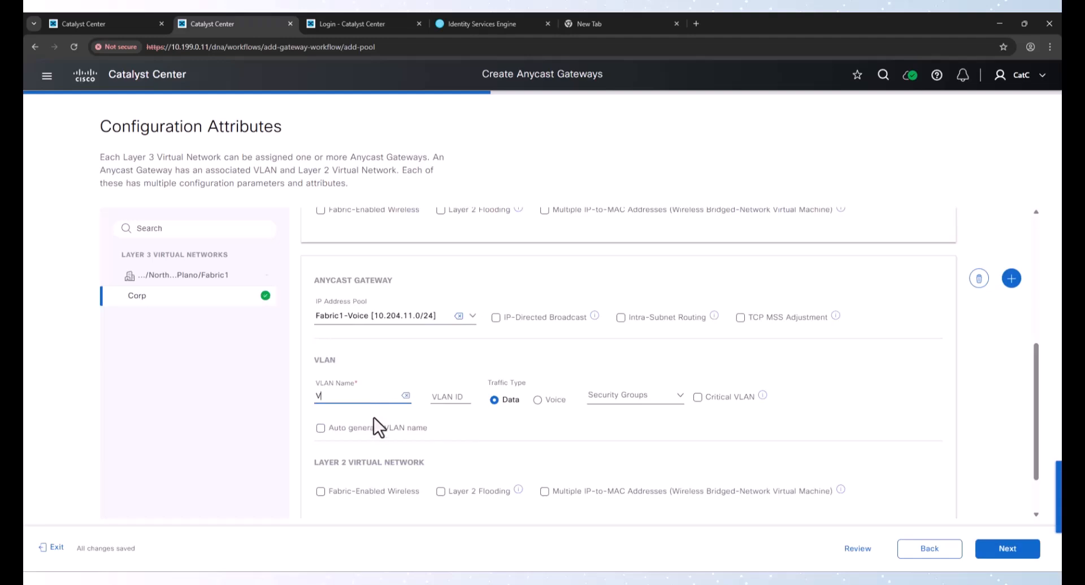
text(oice)
key(Tab)
text(11)
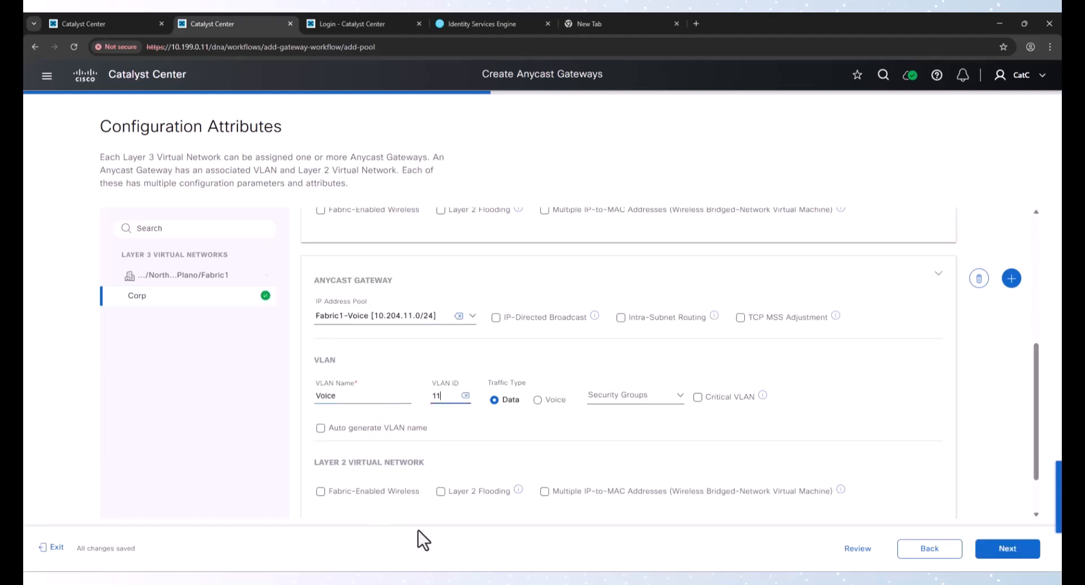
click(537, 400)
click(1010, 279)
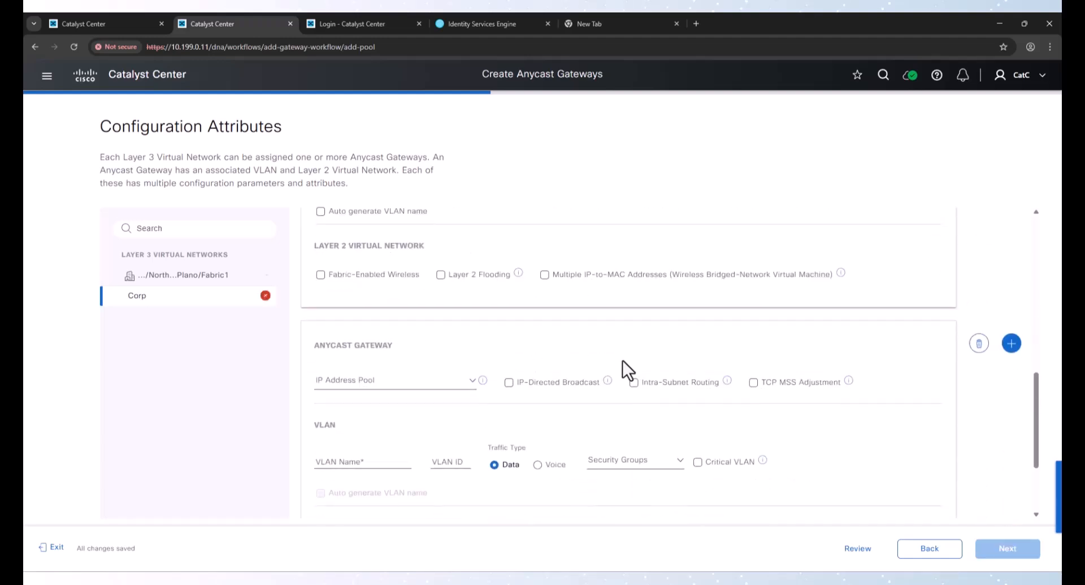
click(977, 344)
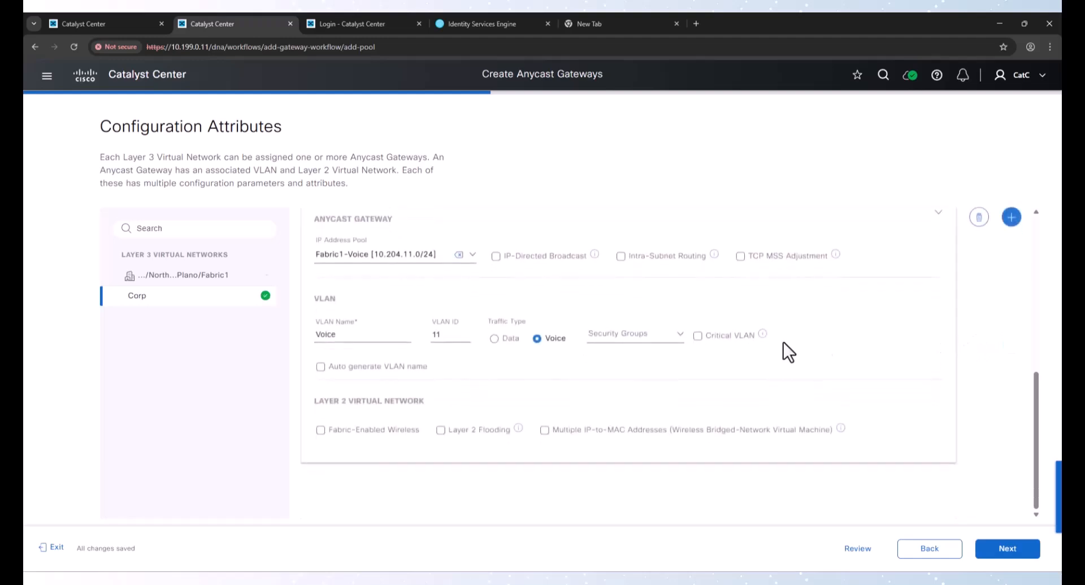
Add a third anycast gateway using the Fabric1-Corp-Wireless pool with VLAN name Corp-Wrls
click(1011, 215)
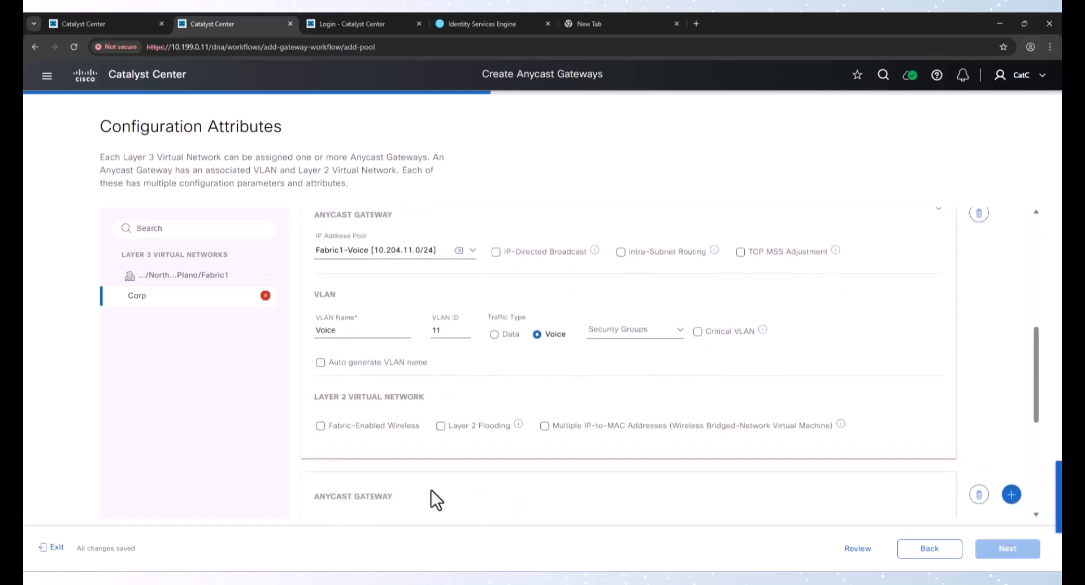
click(407, 317)
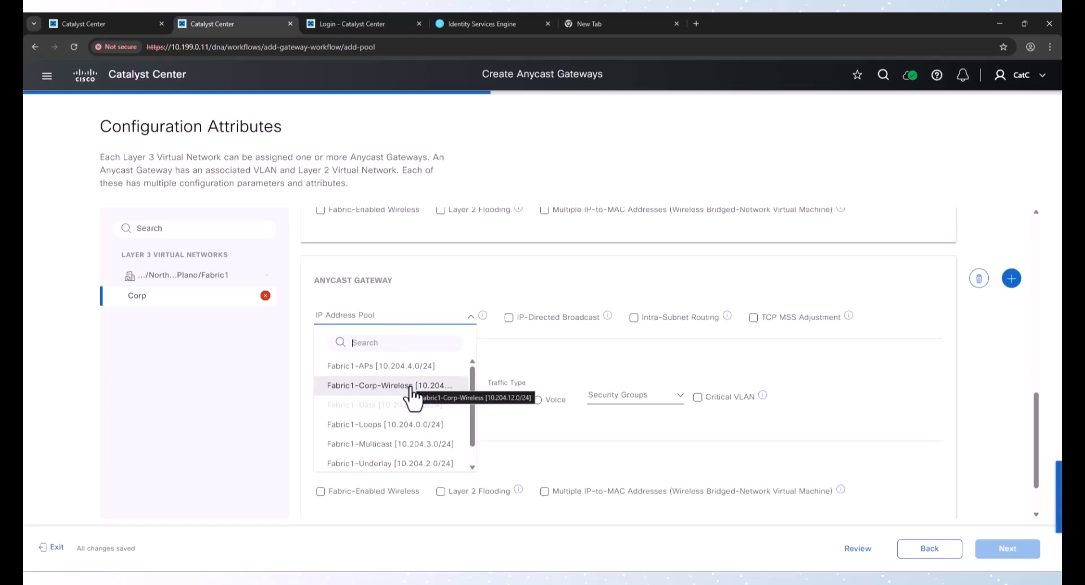
scroll(399, 453, down, 1)
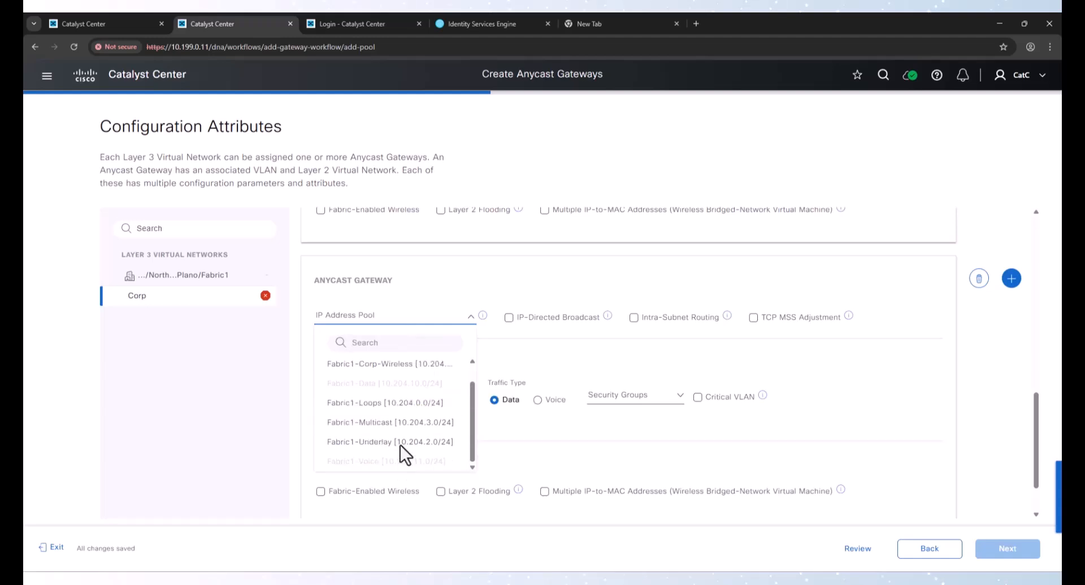
click(406, 368)
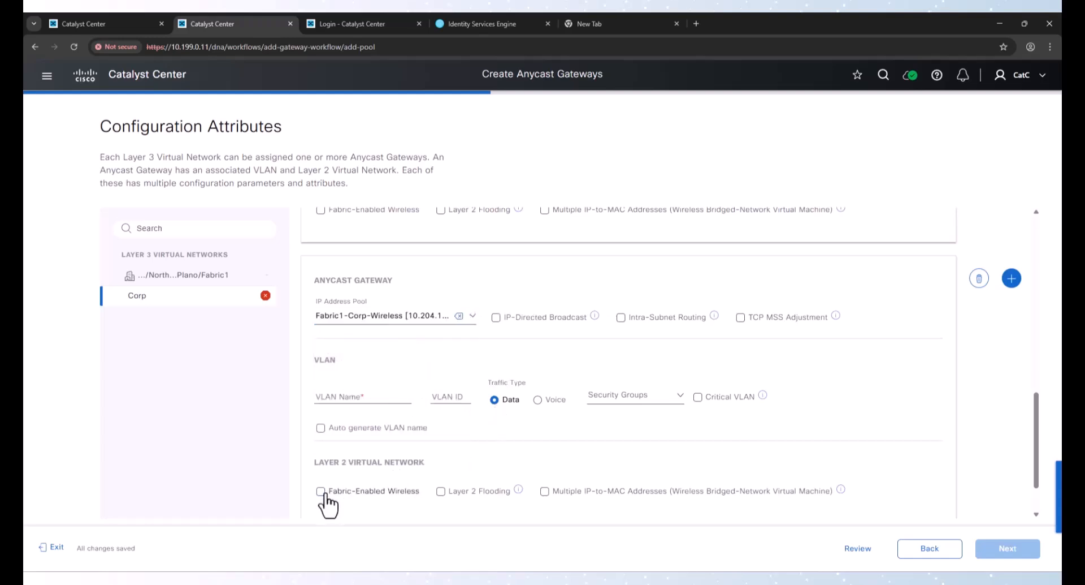
click(352, 401)
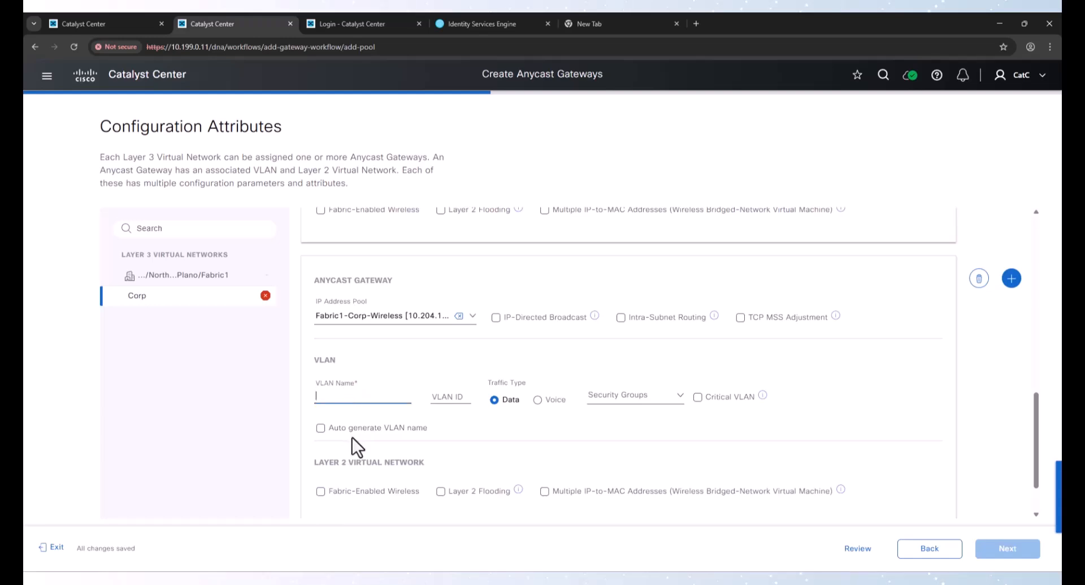
text(Corp_)
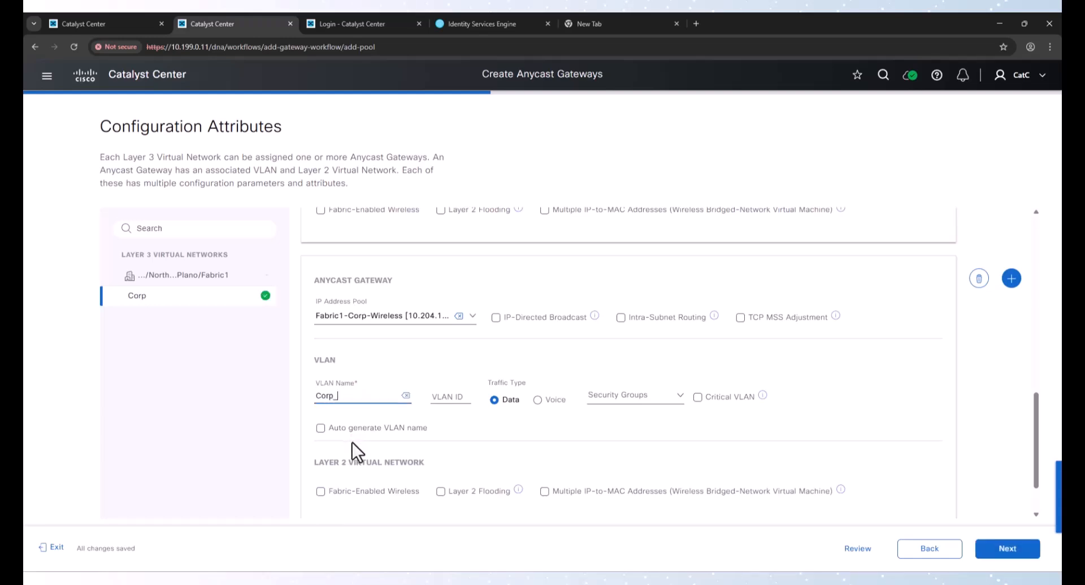
text(W)
key(BackSpace)
key(BackSpace)
text(-Wrls)
Set the Corp-Wrls gateway's VLAN ID to 12 and enable Fabric-Enabled Wireless
click(621, 580)
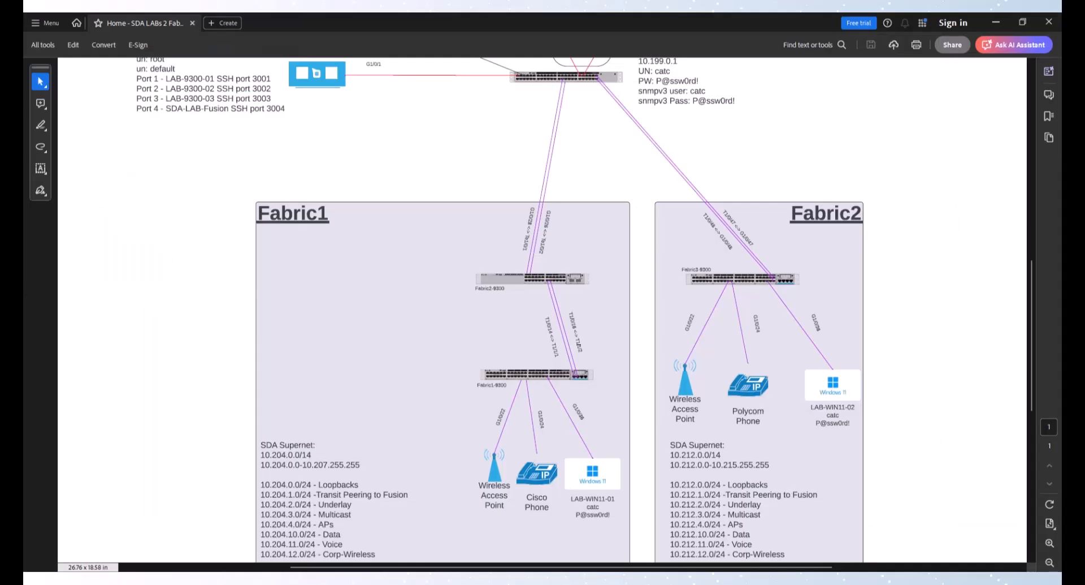
click(582, 580)
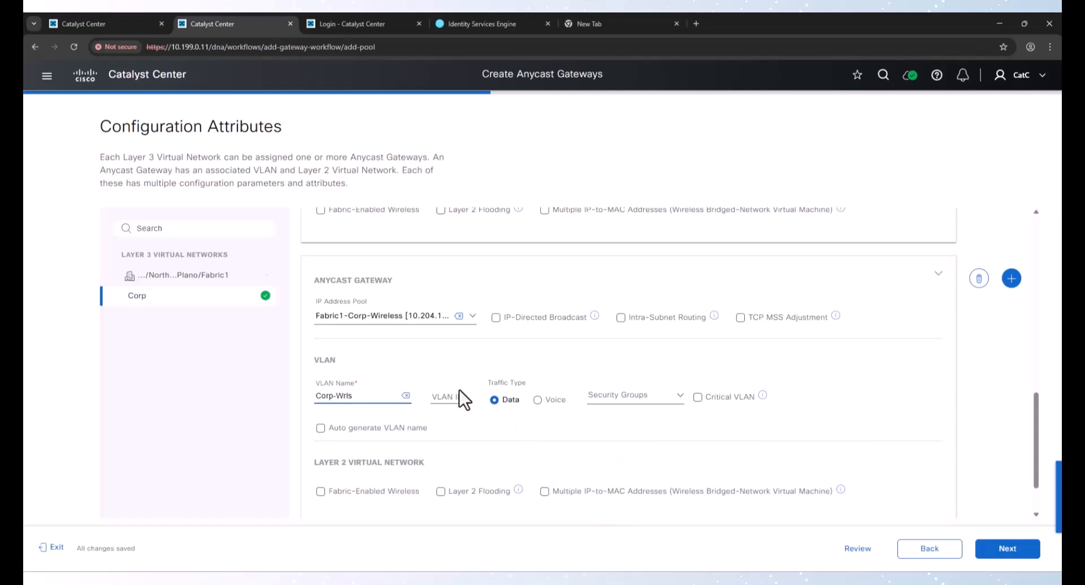
click(443, 400)
text(12)
click(351, 493)
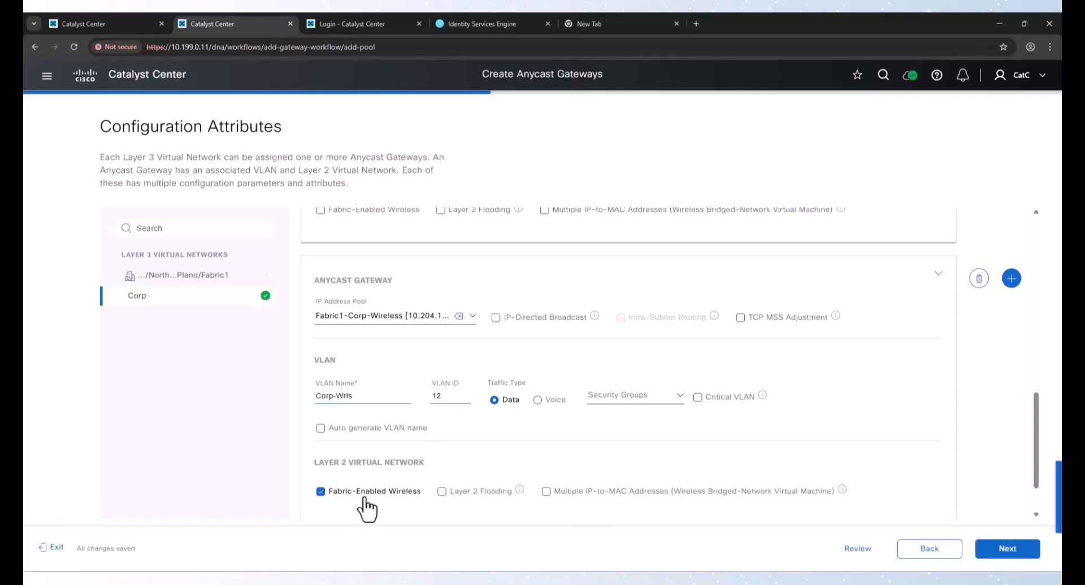
scroll(987, 492, down, 2)
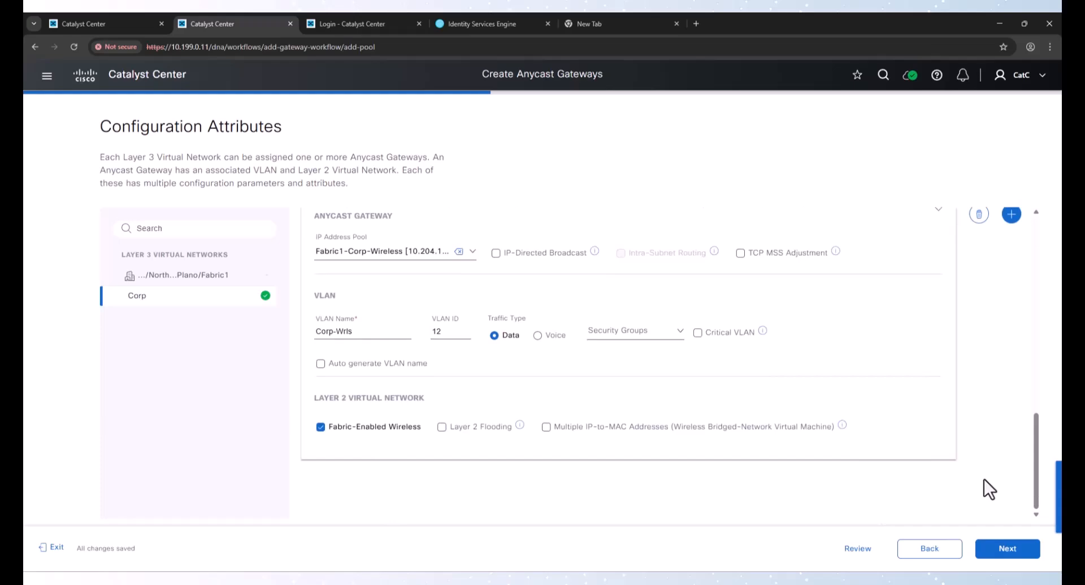
Advance past fabric zones and the summary, and start the Preview and Deploy task for the anycast gateways
click(995, 557)
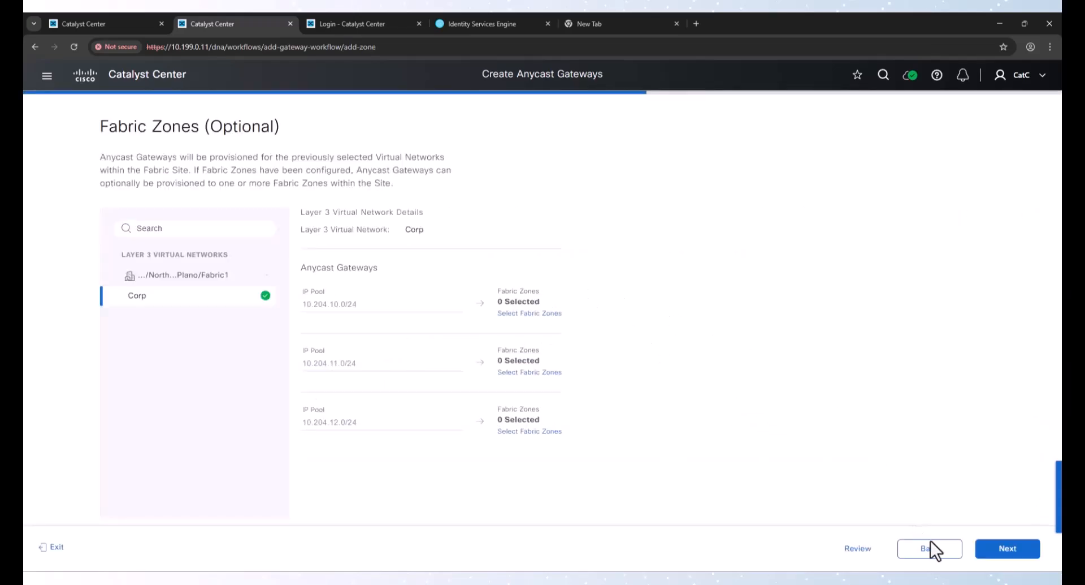
click(1016, 559)
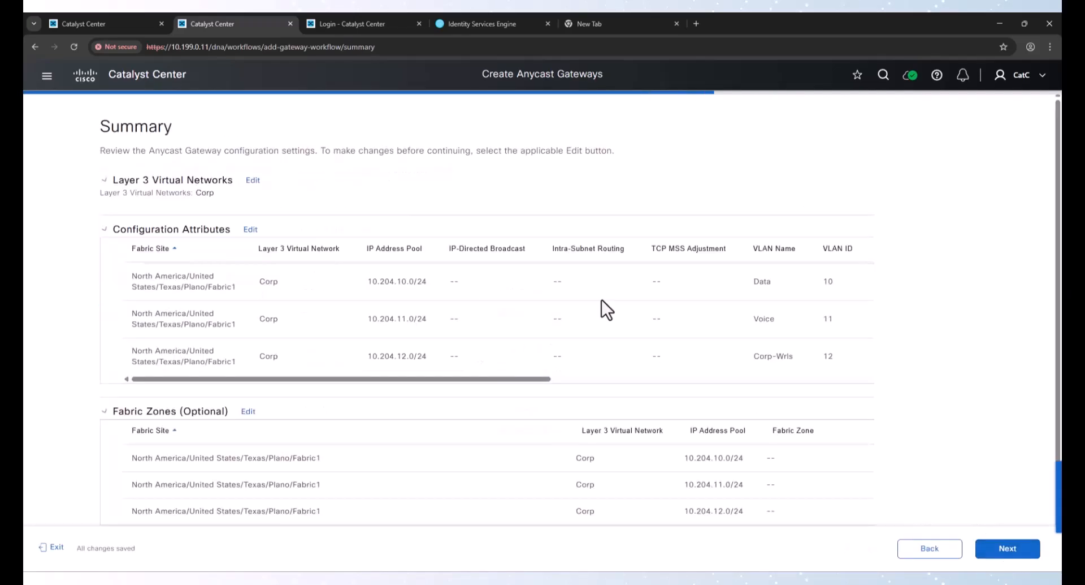
click(1007, 551)
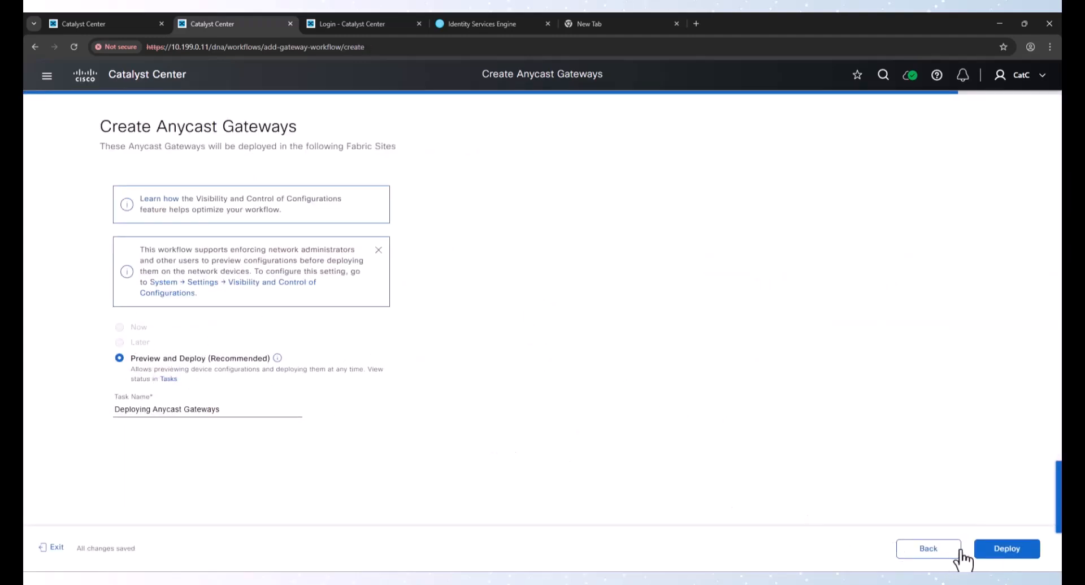
click(986, 549)
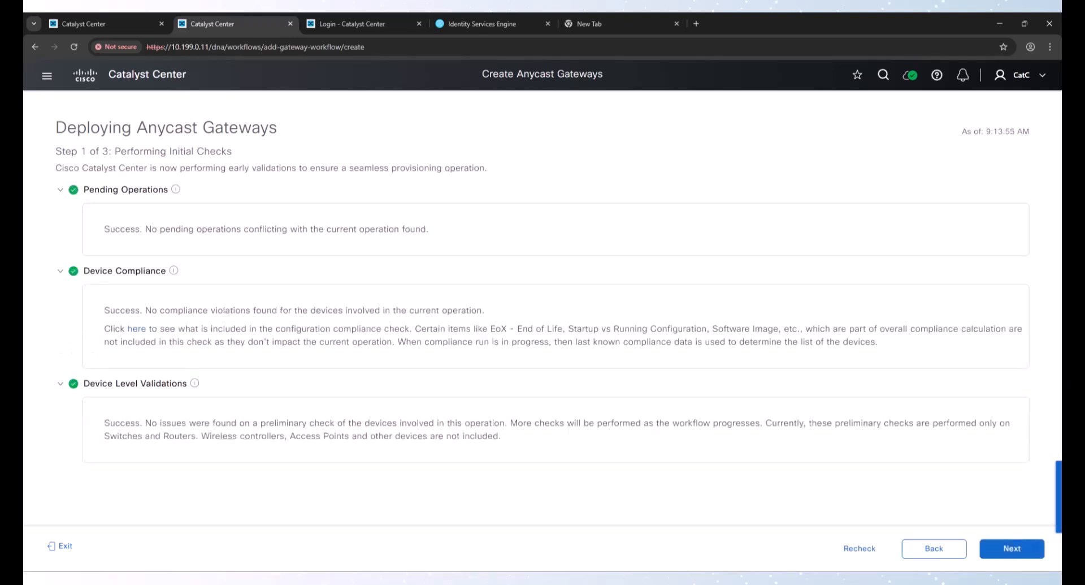
click(1011, 550)
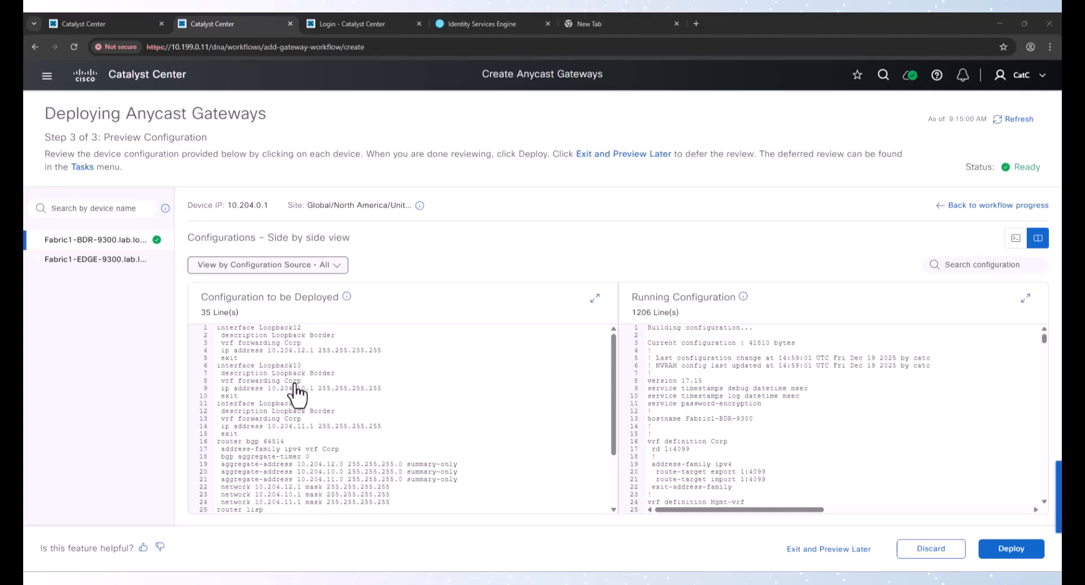
Review the configuration to be deployed on the border and edge devices against their running configuration
scroll(310, 403, down, 1)
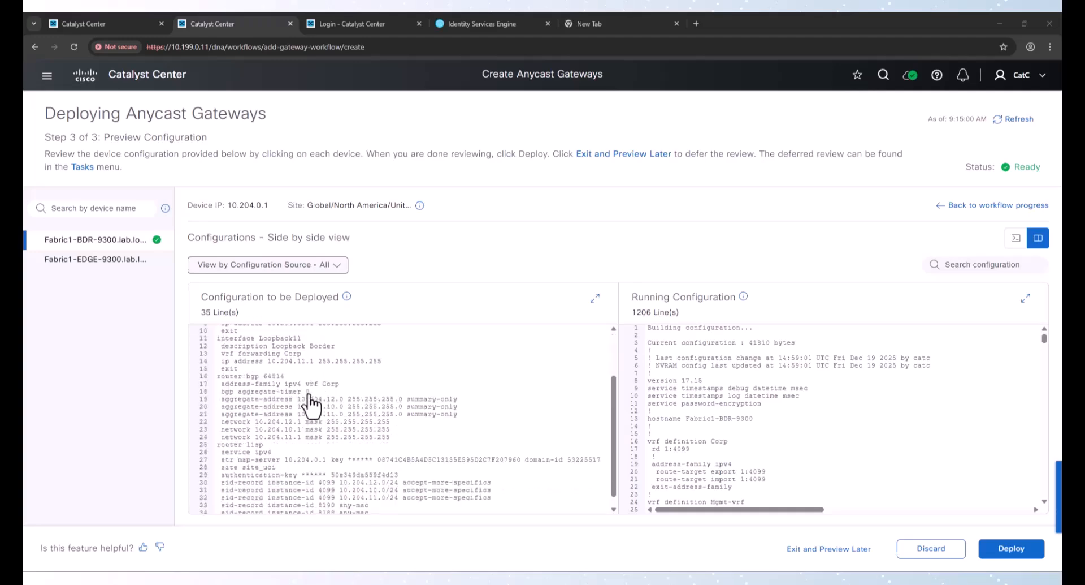
scroll(310, 403, down, 1)
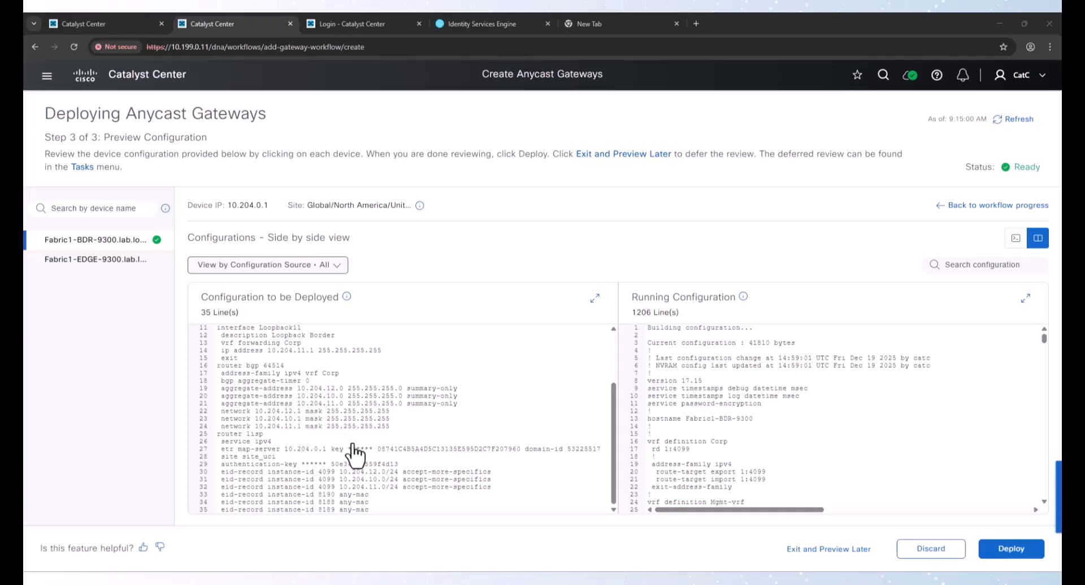
click(97, 262)
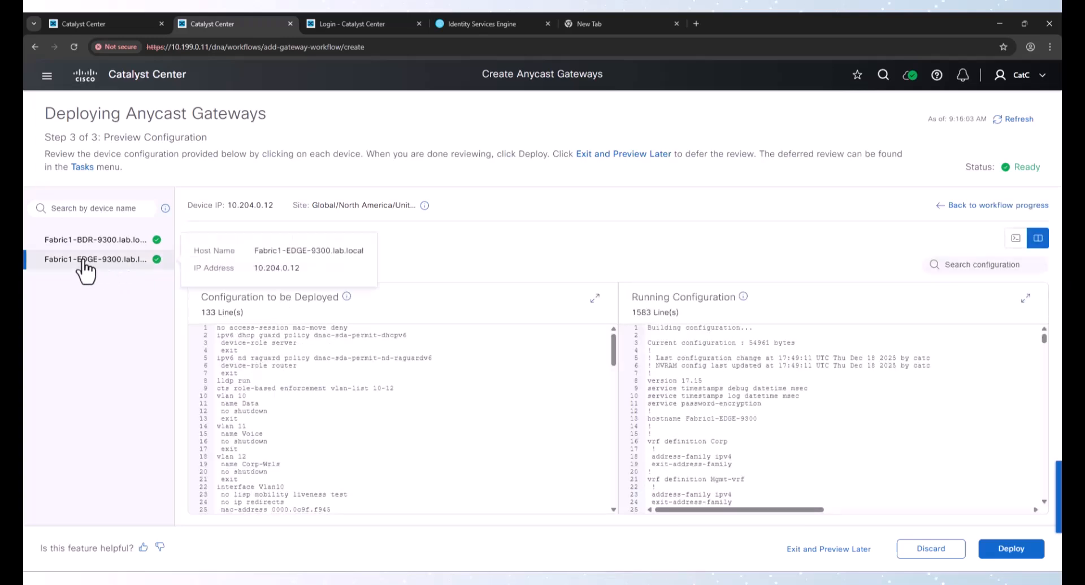
scroll(302, 407, down, 3)
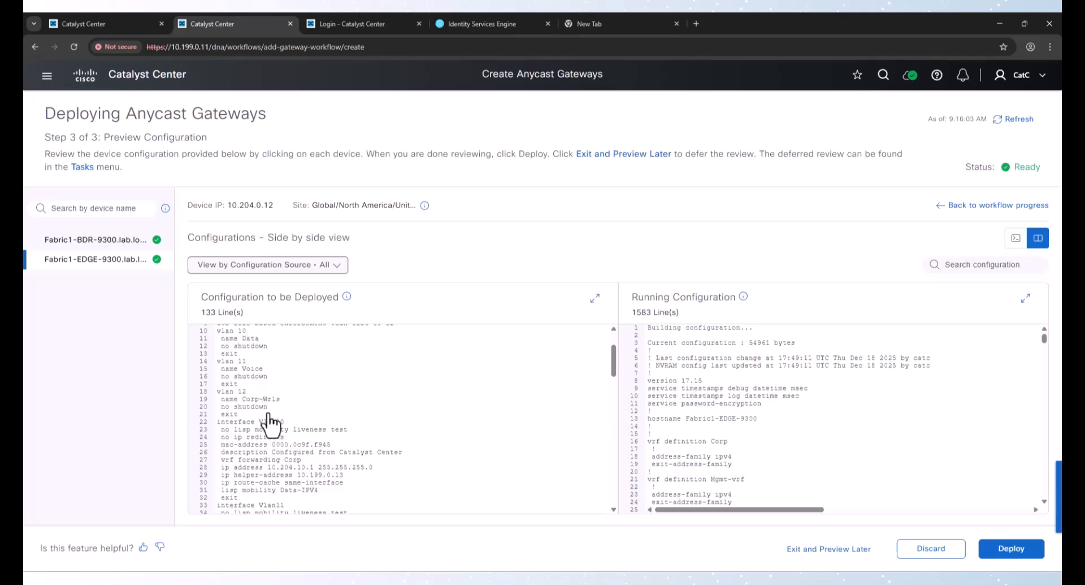
scroll(274, 419, down, 2)
scroll(294, 416, down, 2)
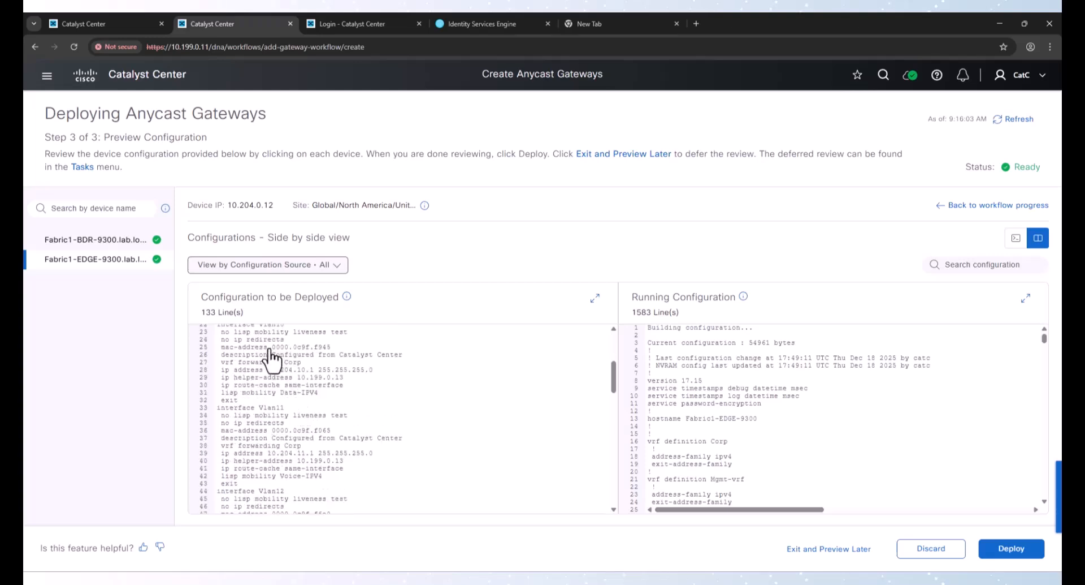
scroll(286, 460, up, 2)
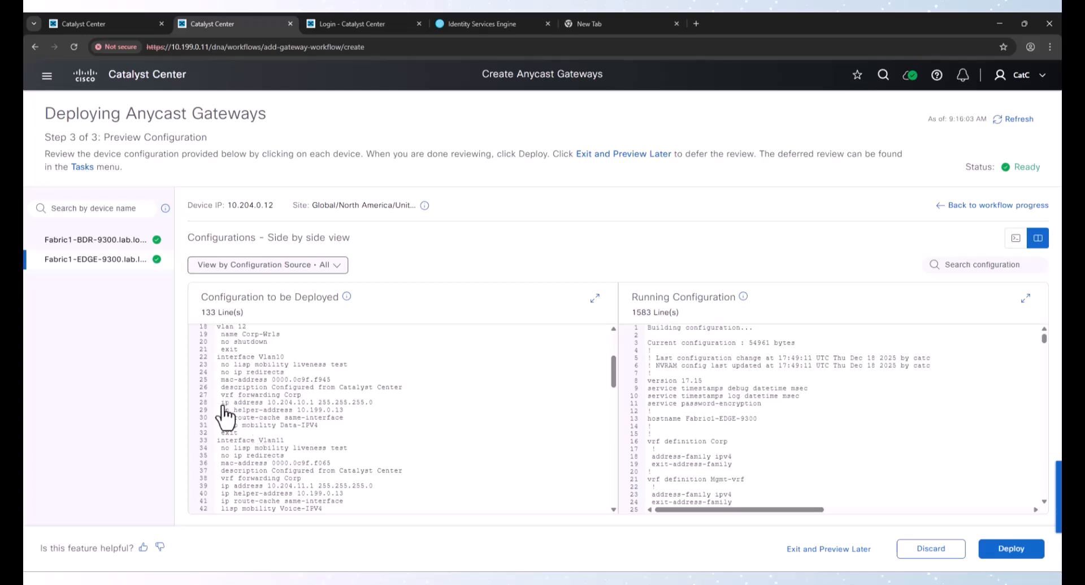
drag(222, 402, 314, 408)
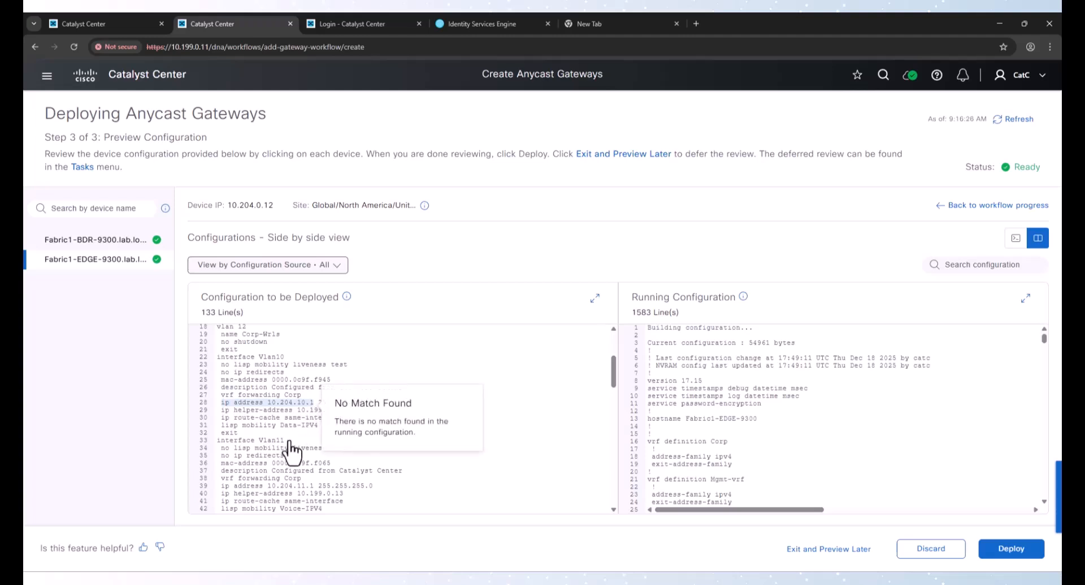
click(280, 415)
drag(236, 410, 345, 411)
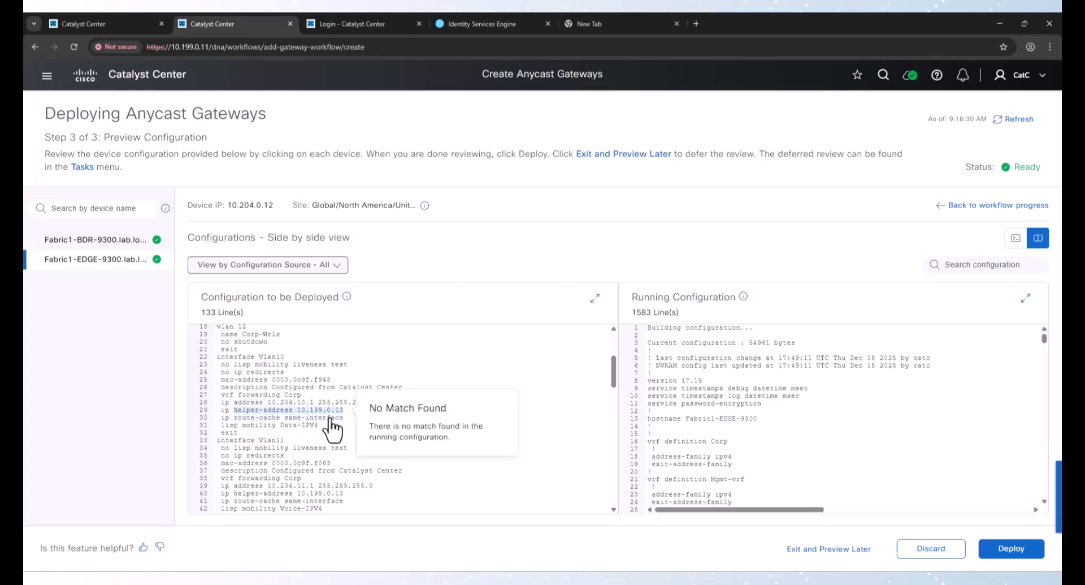
click(310, 400)
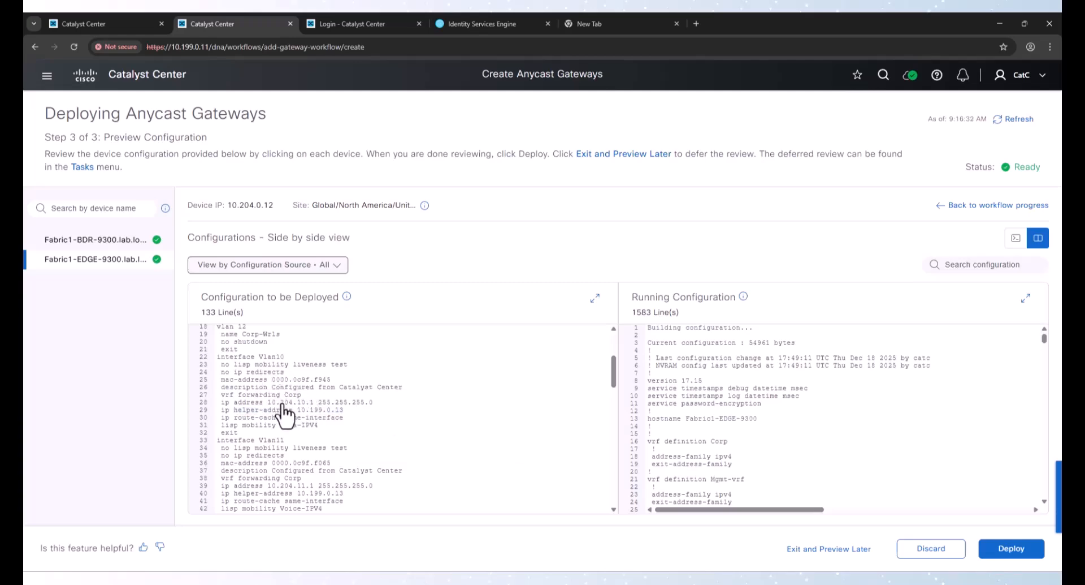
scroll(282, 399, down, 3)
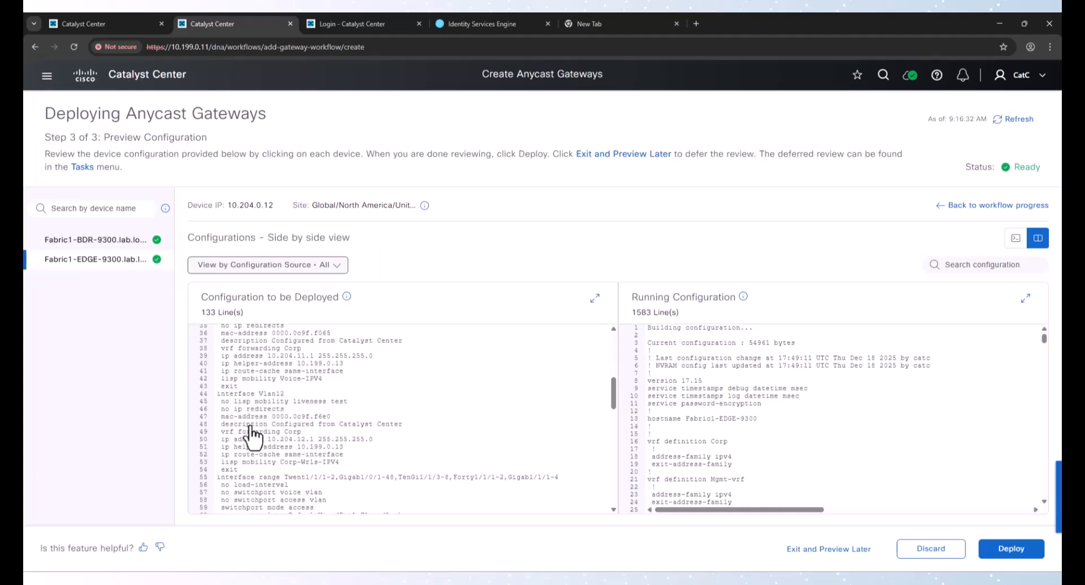
drag(267, 439, 317, 439)
scroll(371, 385, down, 3)
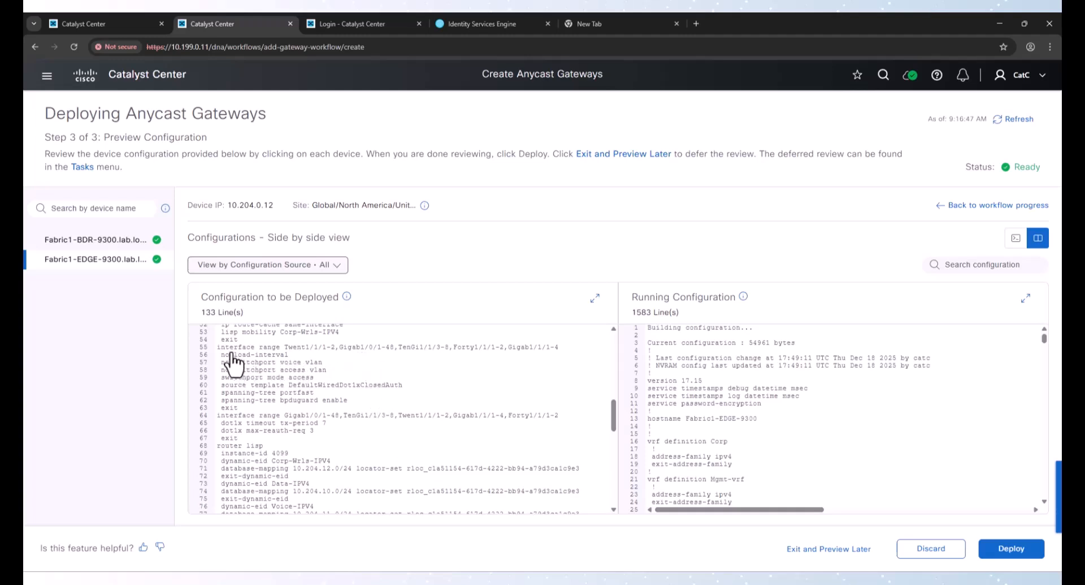
drag(224, 356, 320, 411)
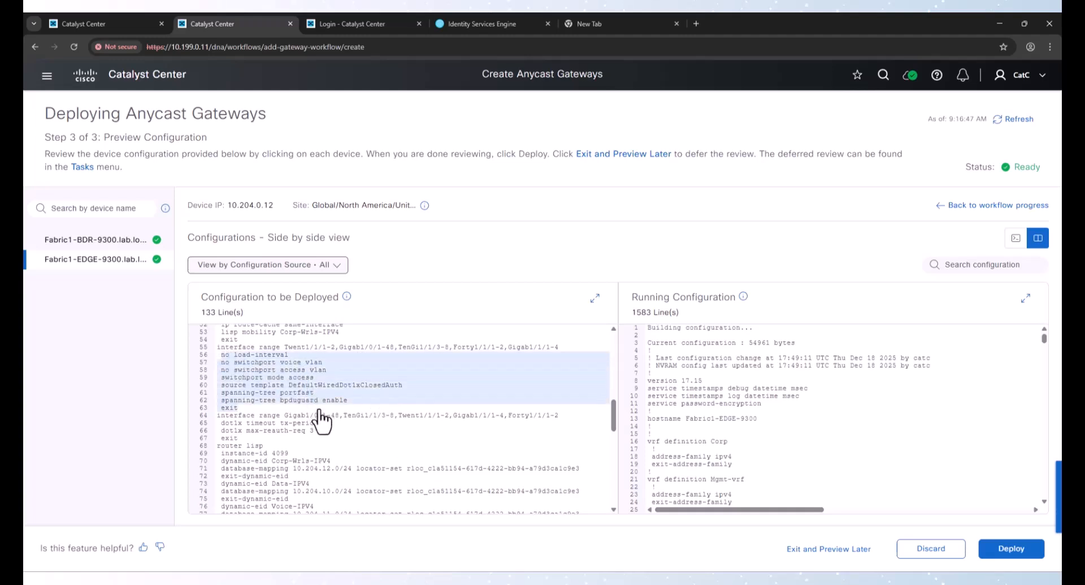
click(267, 480)
scroll(373, 490, down, 1)
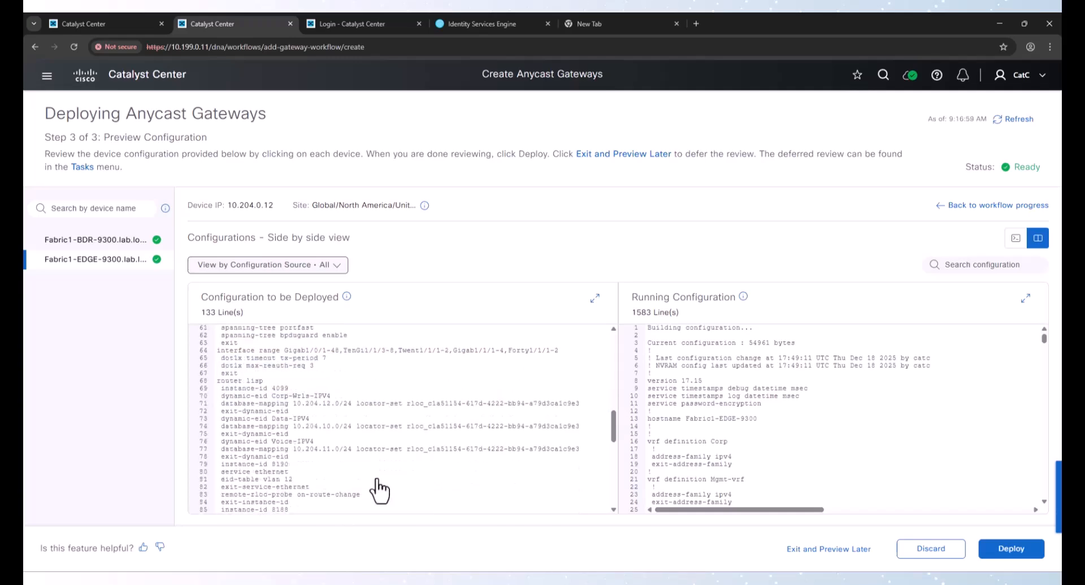
scroll(382, 486, down, 6)
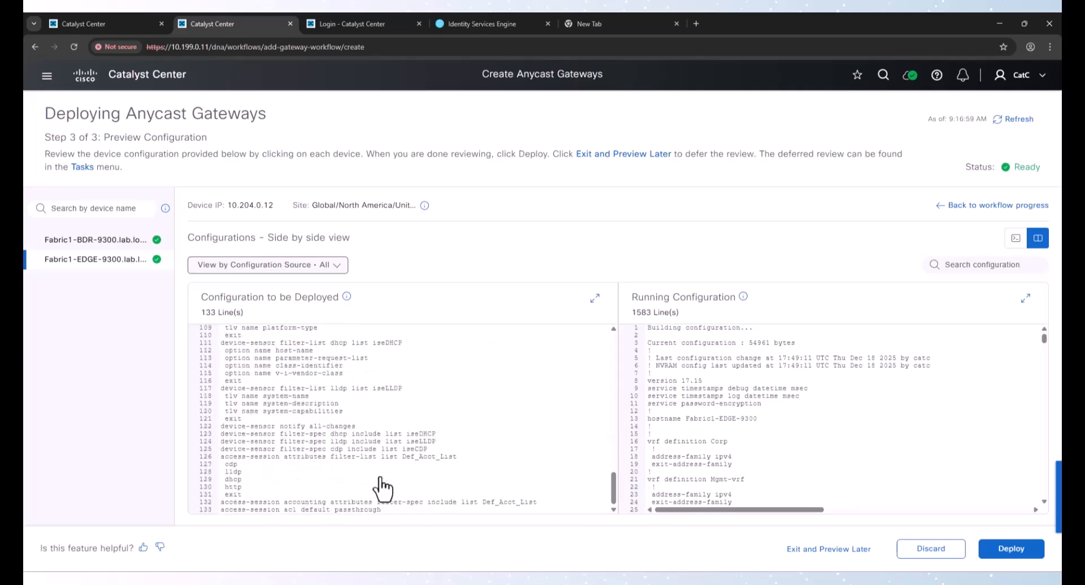
Deploy the anycast gateways now and refresh the task list to check the deployment task
click(1009, 549)
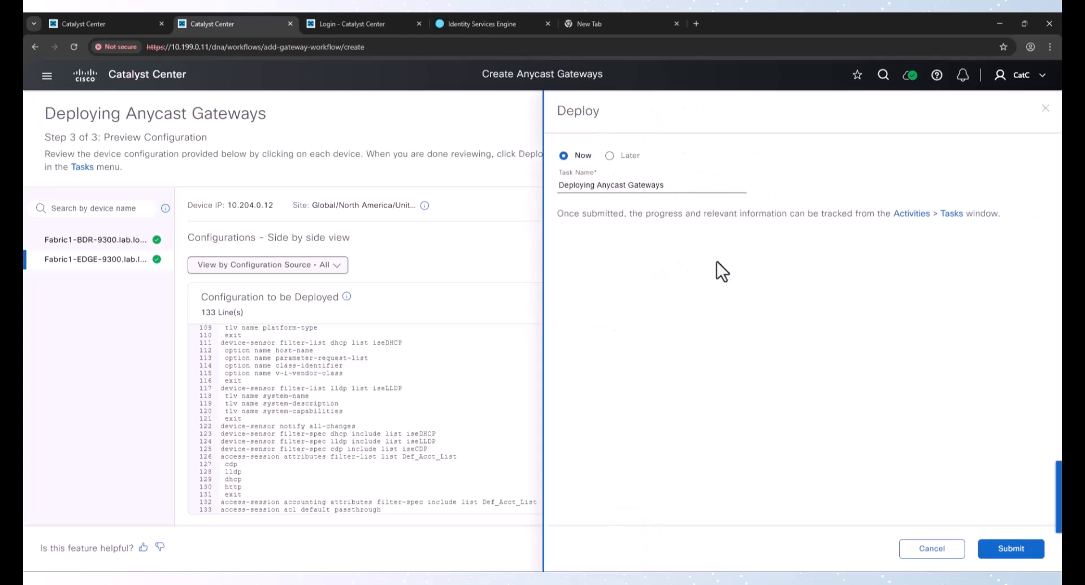
click(1008, 550)
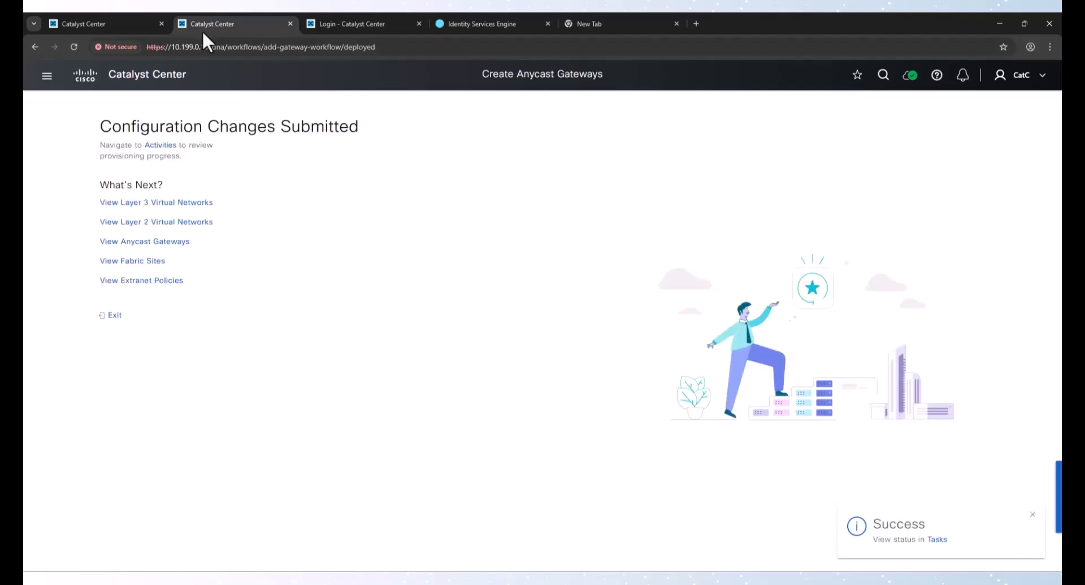
click(116, 23)
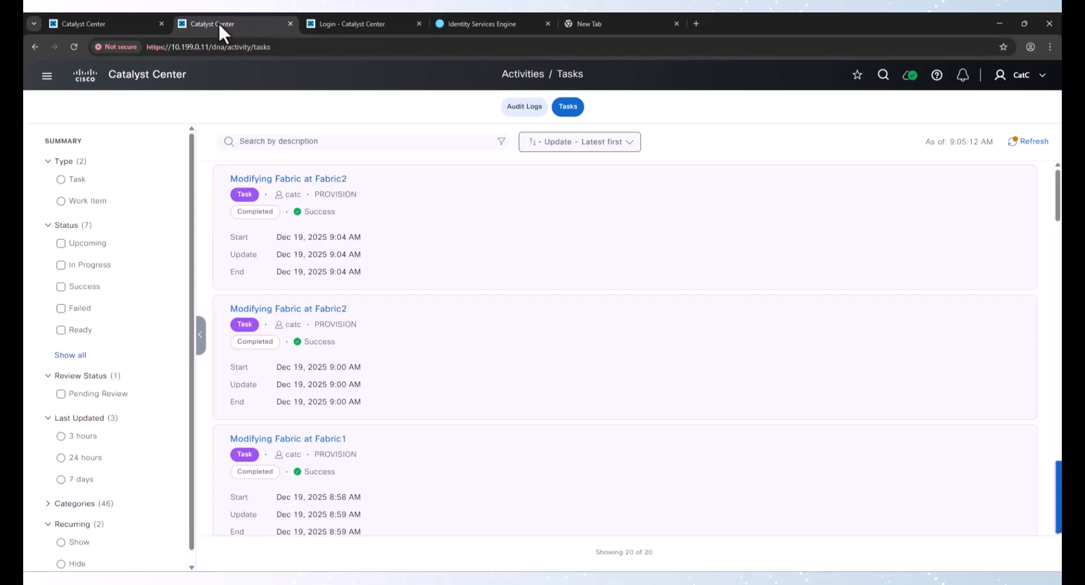
click(1029, 141)
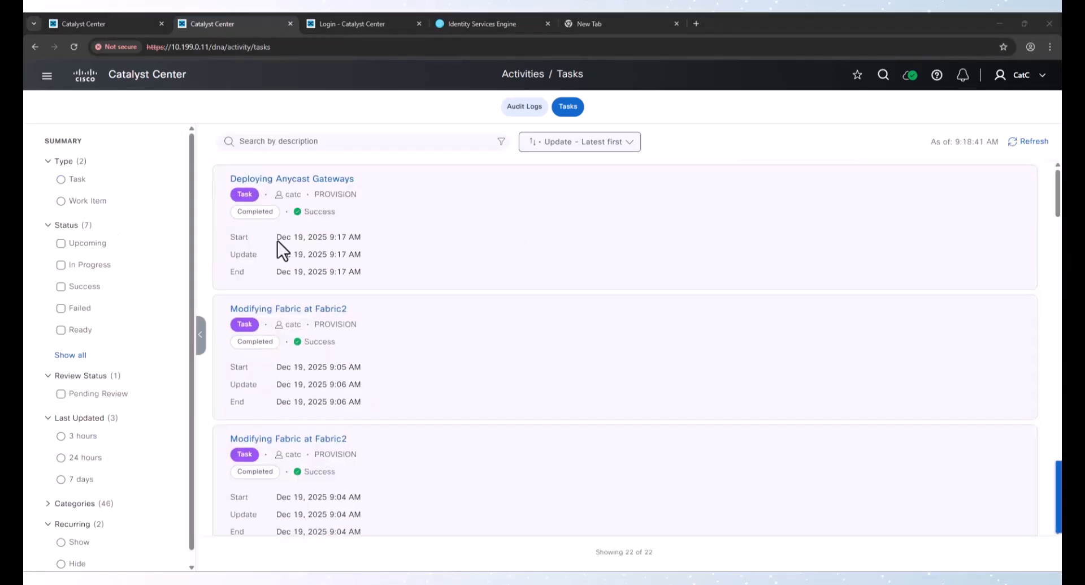
Open the anycast gateways list of the Fabric1 fabric site
click(47, 78)
click(49, 78)
click(92, 26)
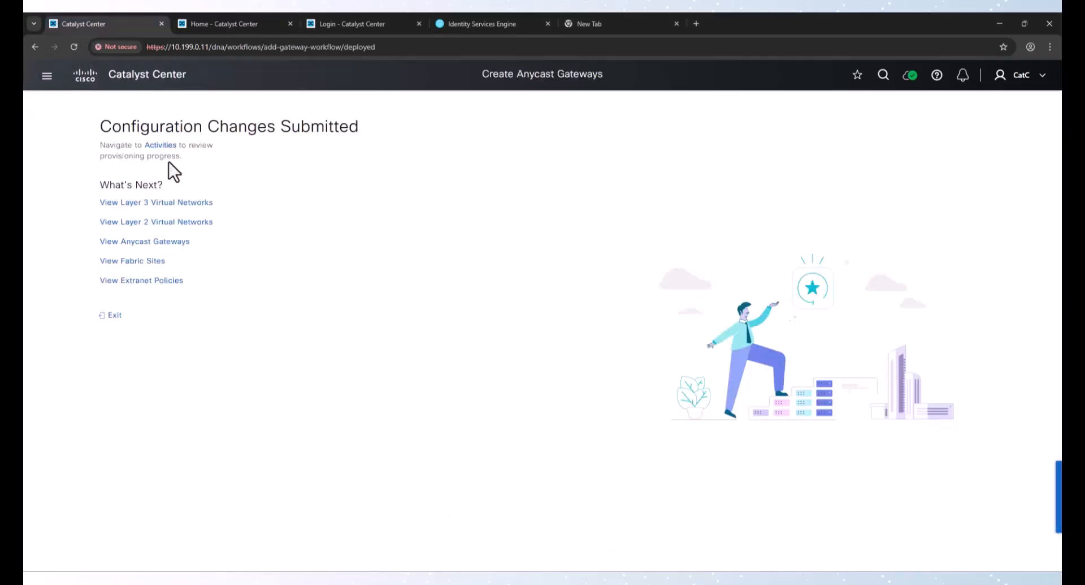
click(156, 264)
scroll(164, 402, down, 5)
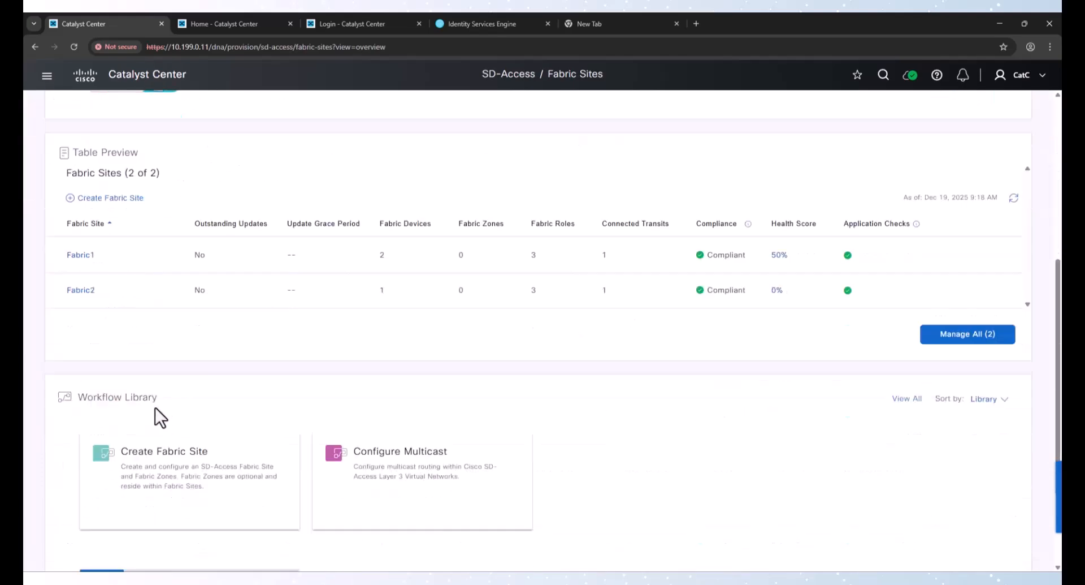
click(88, 255)
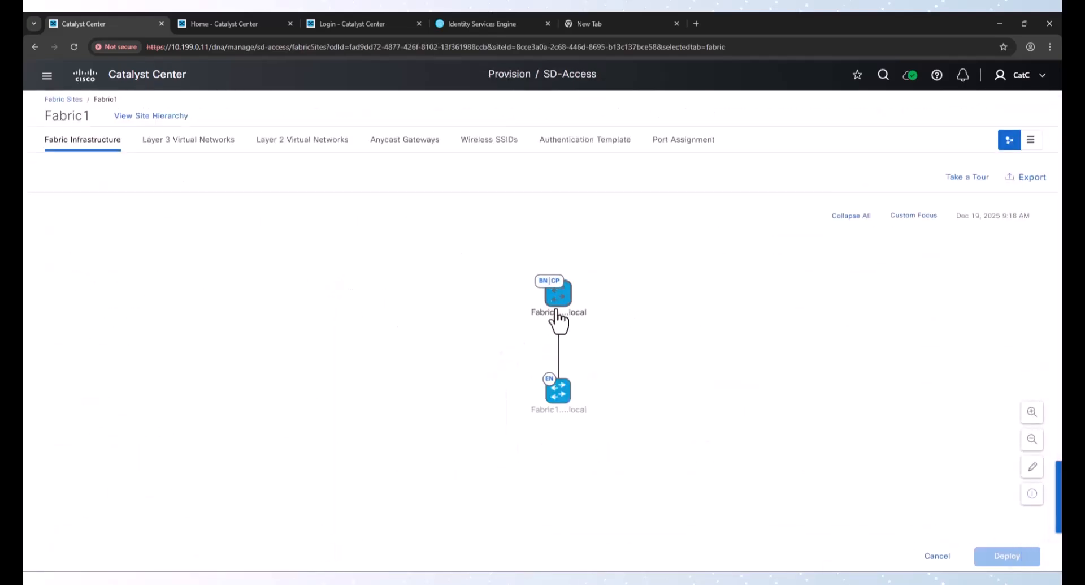
click(391, 141)
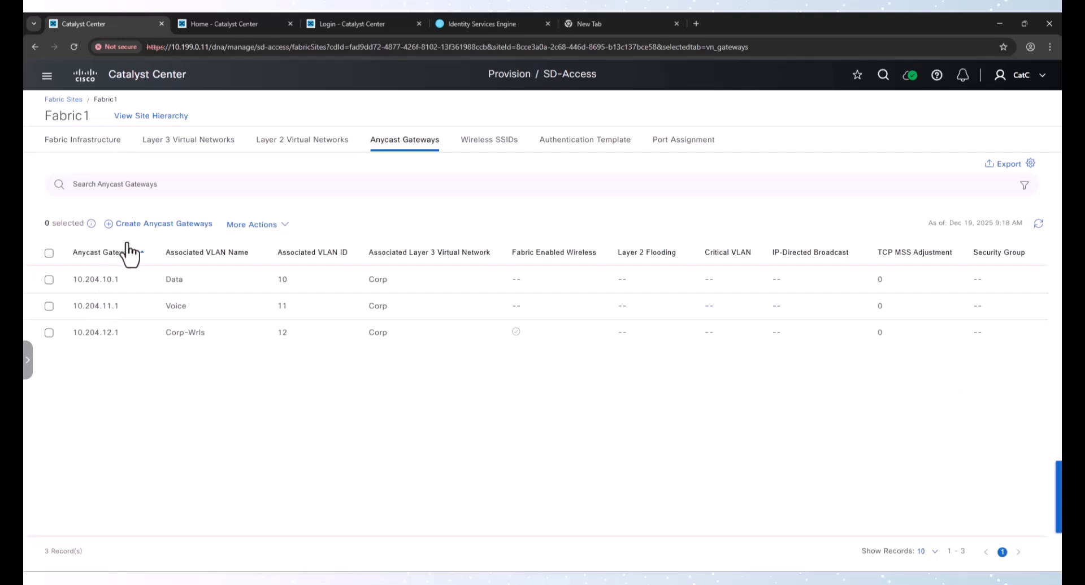
Start creating new anycast gateways and select the INFRA_VN Layer 3 virtual network
click(192, 226)
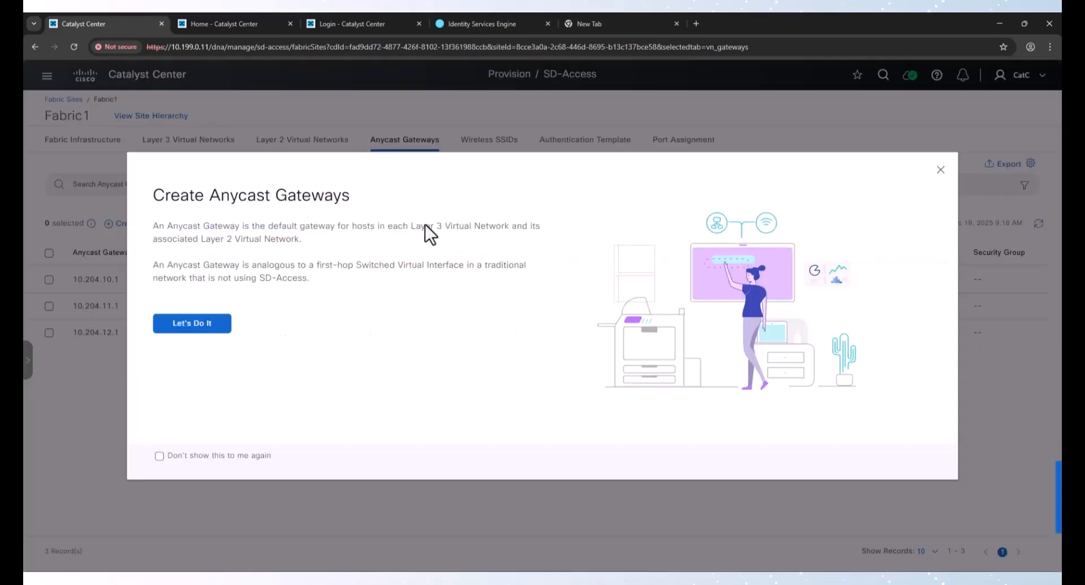
click(201, 330)
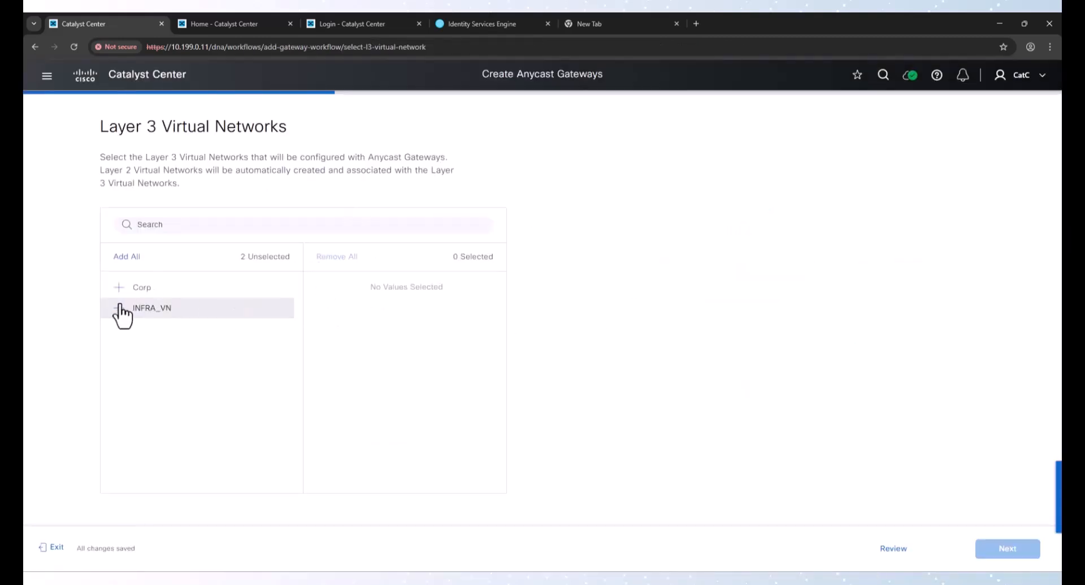
click(120, 309)
click(993, 547)
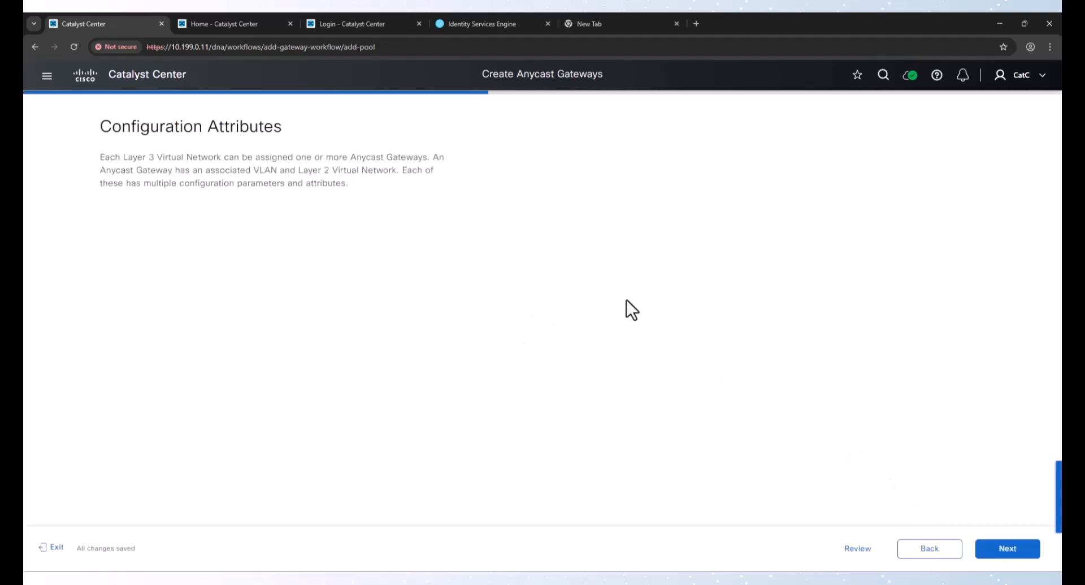
Configure an INFRA_VN anycast gateway with the Fabric1-APs pool, Fabric APs pool type, VLAN name APs and VLAN ID 4
click(415, 323)
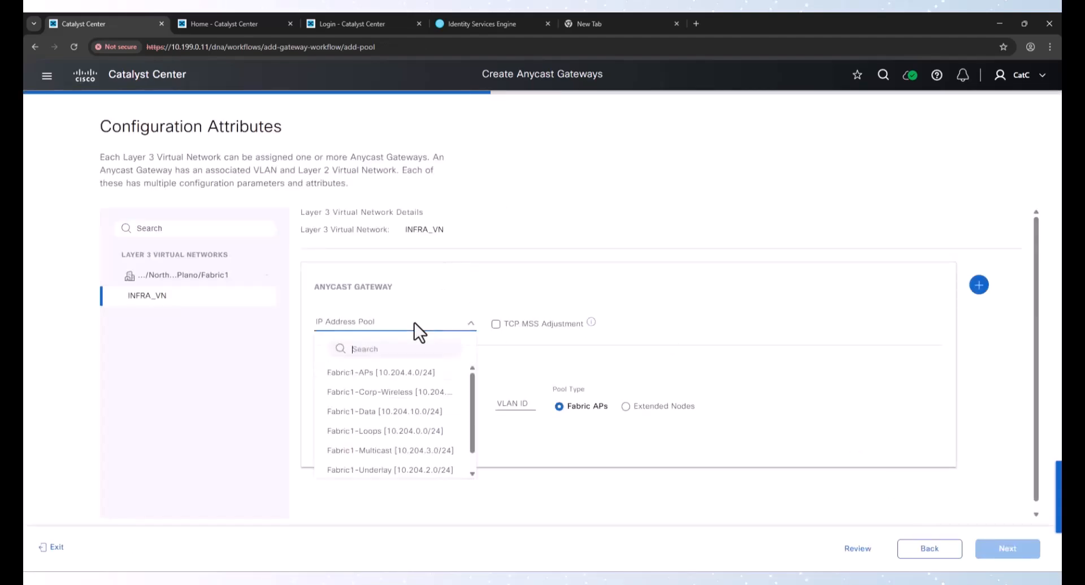
click(375, 373)
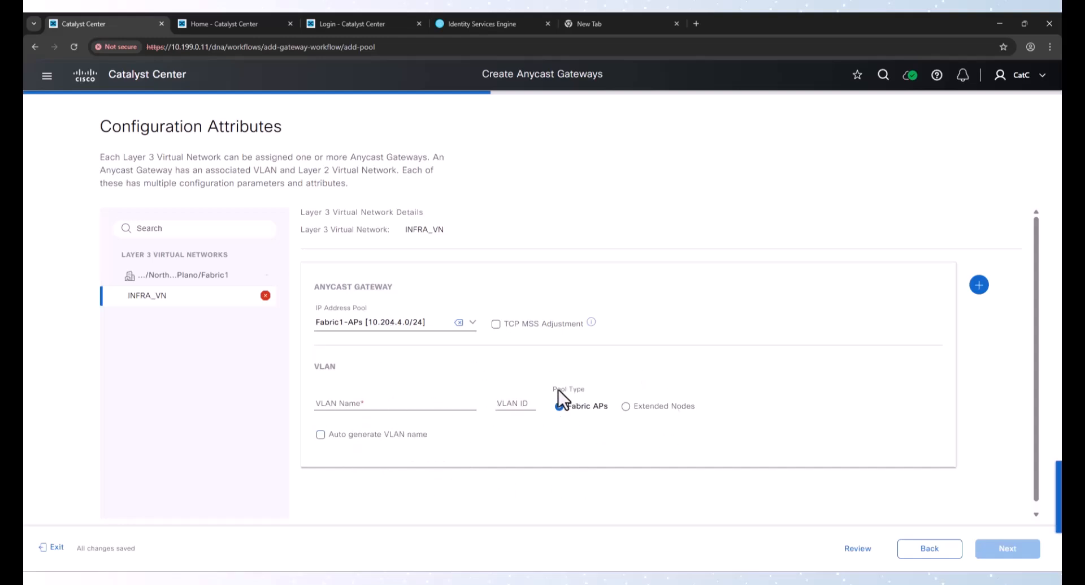
drag(558, 389, 589, 391)
click(585, 392)
click(353, 405)
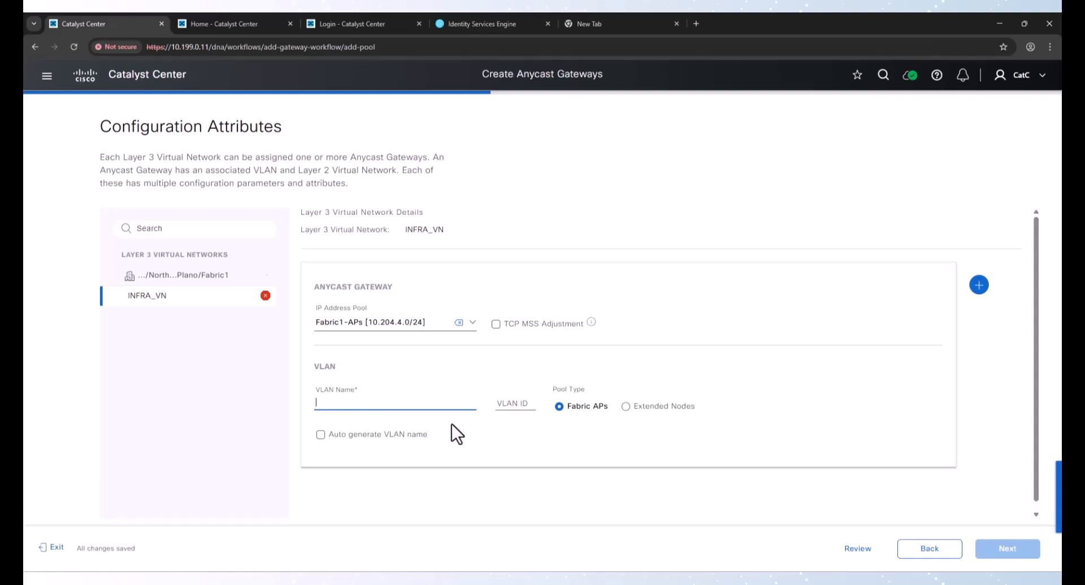
text(APs)
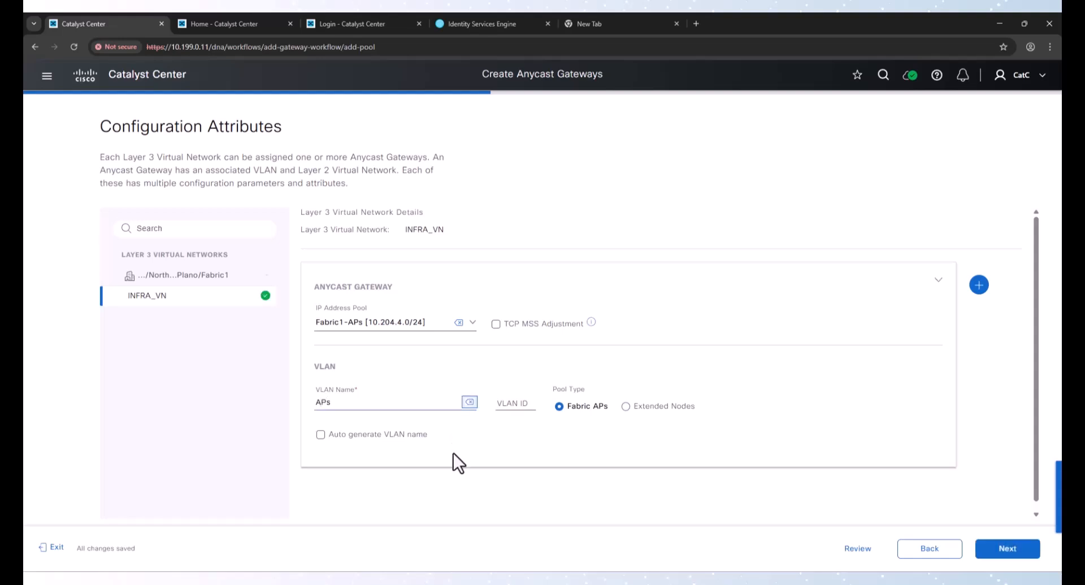
key(Tab)
text(4)
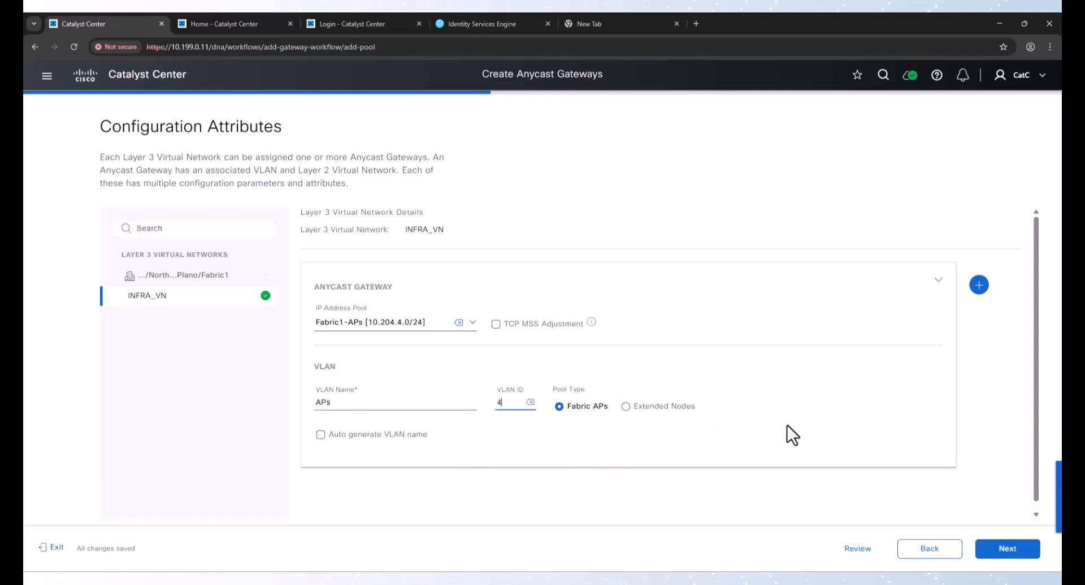
Continue past the optional fabric zones and review the INFRA_VN anycast gateway summary
click(995, 548)
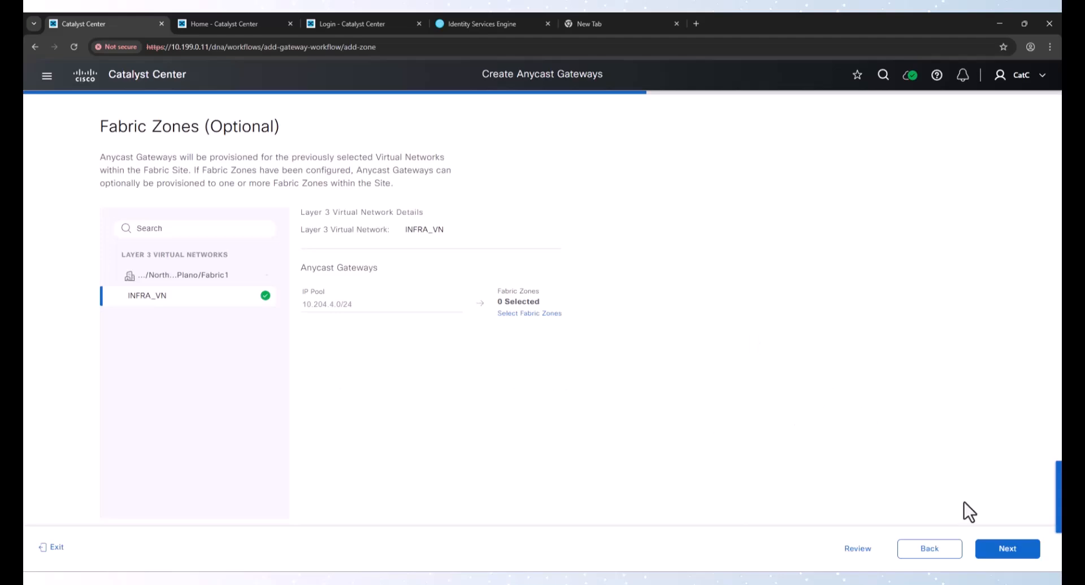
click(1005, 552)
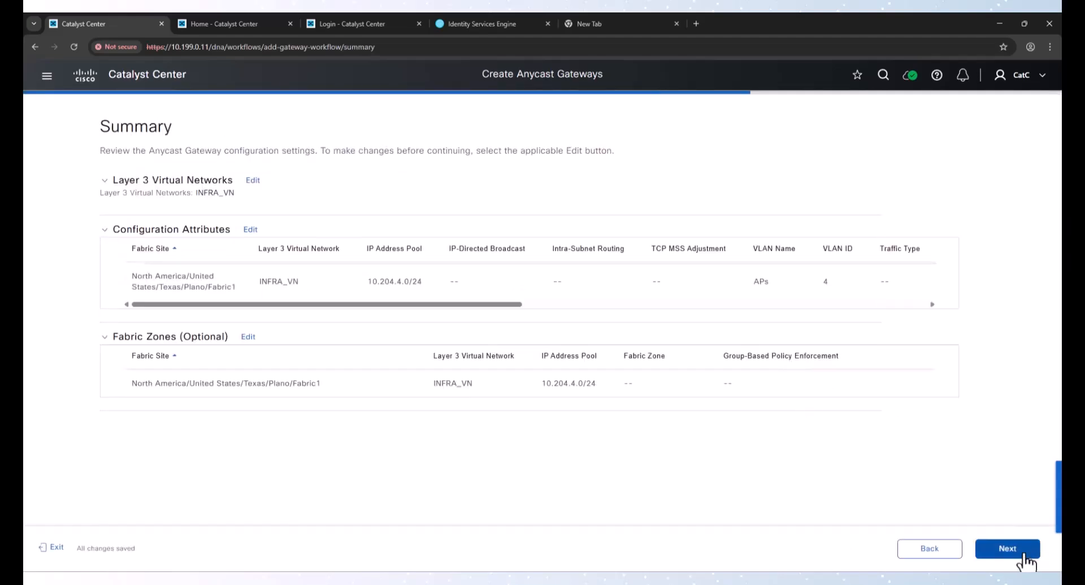
click(1025, 556)
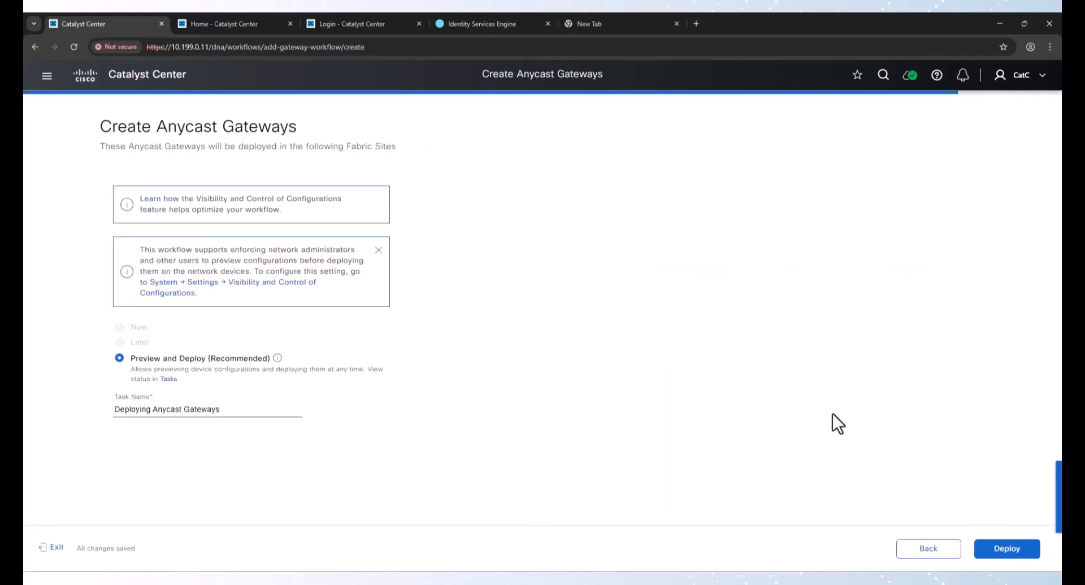
Run the initial checks and deploy the INFRA_VN anycast gateway configuration now
click(1018, 546)
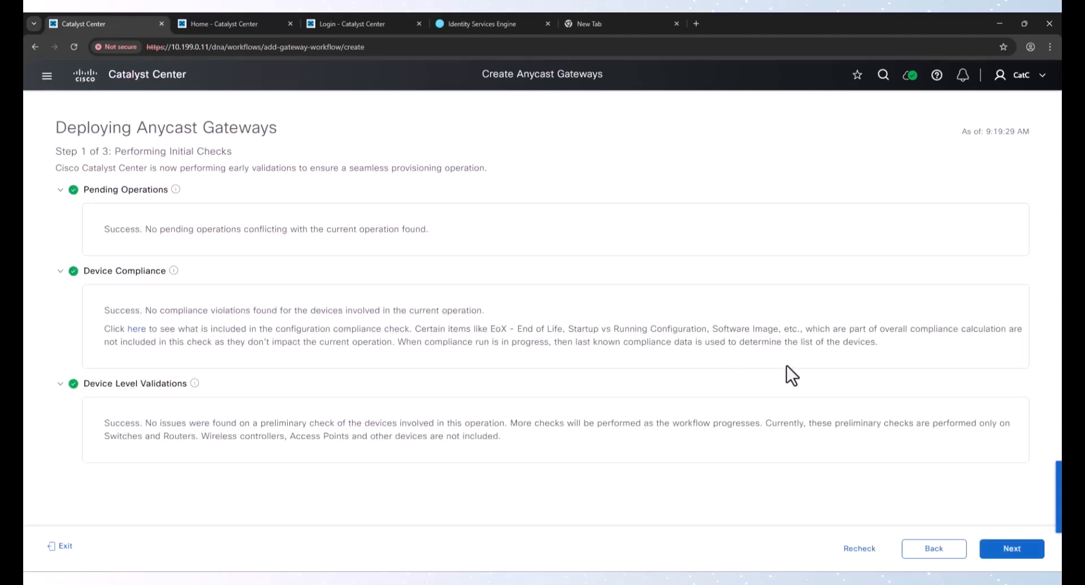
click(1012, 548)
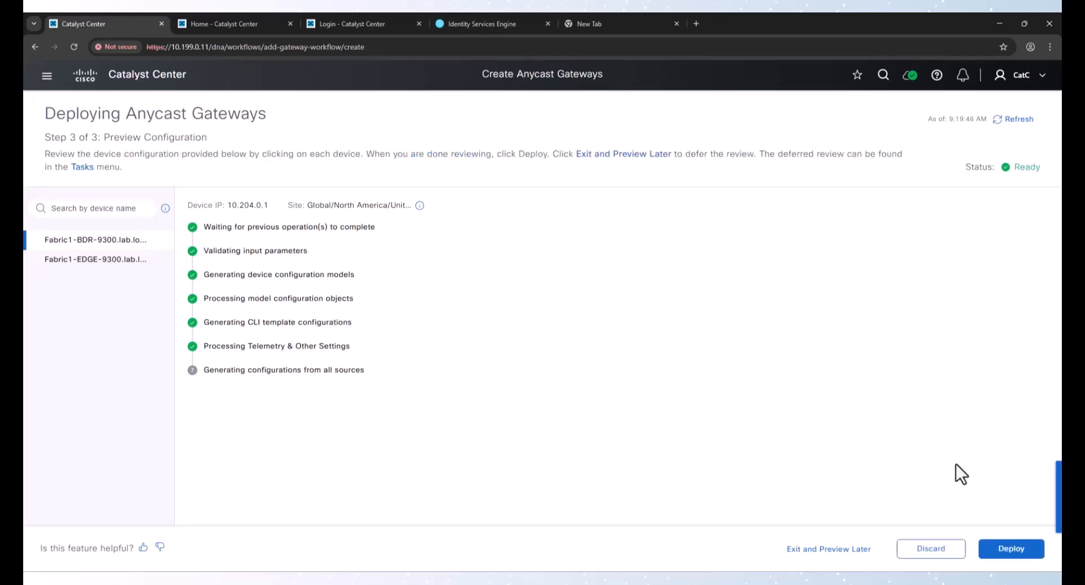
click(1010, 548)
click(994, 548)
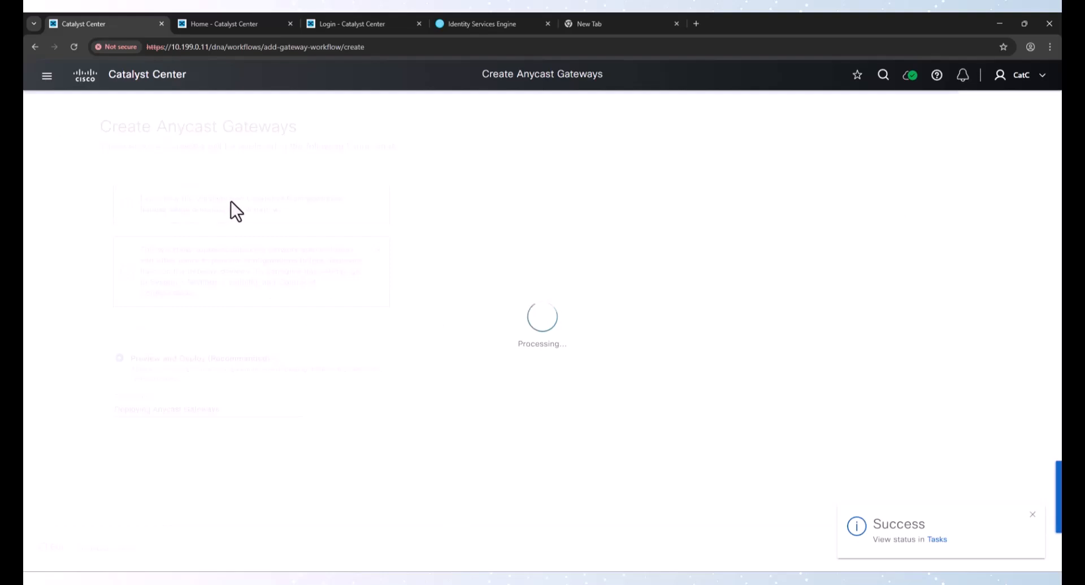
Open the anycast gateways list of the Fabric2 fabric site
click(138, 259)
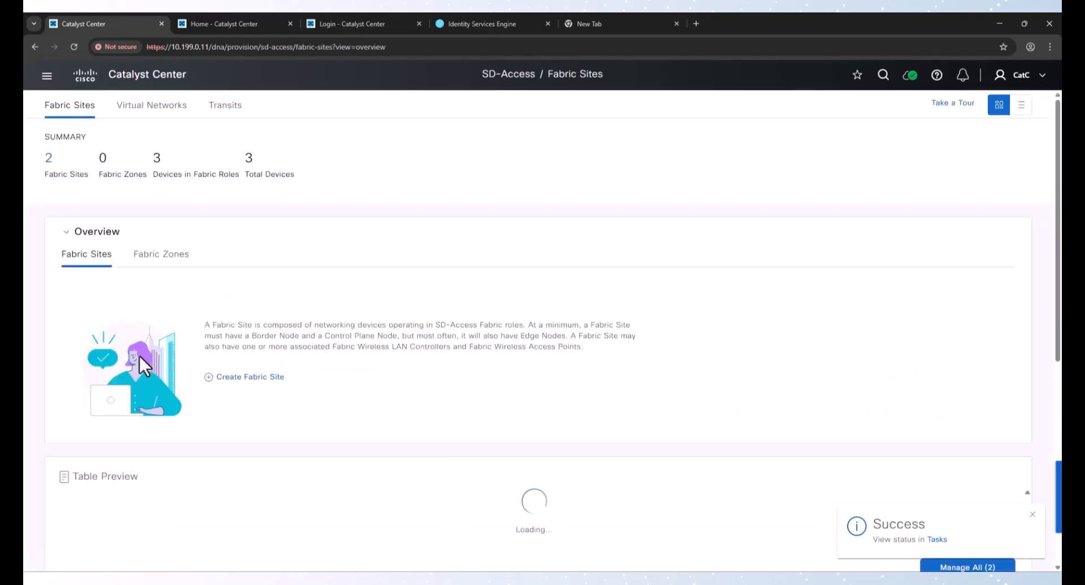
scroll(140, 356, down, 8)
click(88, 240)
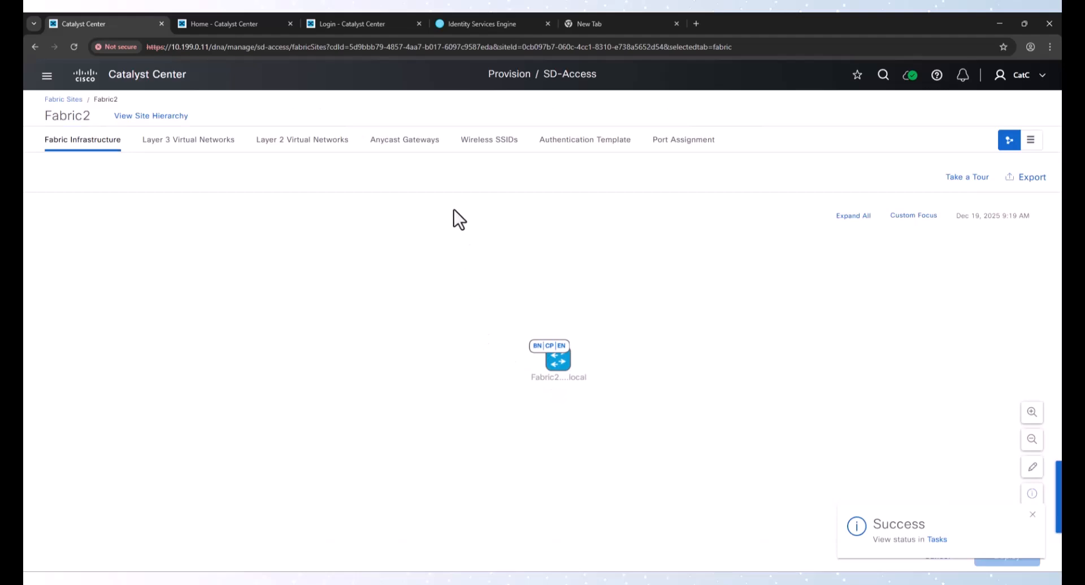
click(408, 142)
Start creating new anycast gateways and select the Corp Layer 3 virtual network
click(151, 226)
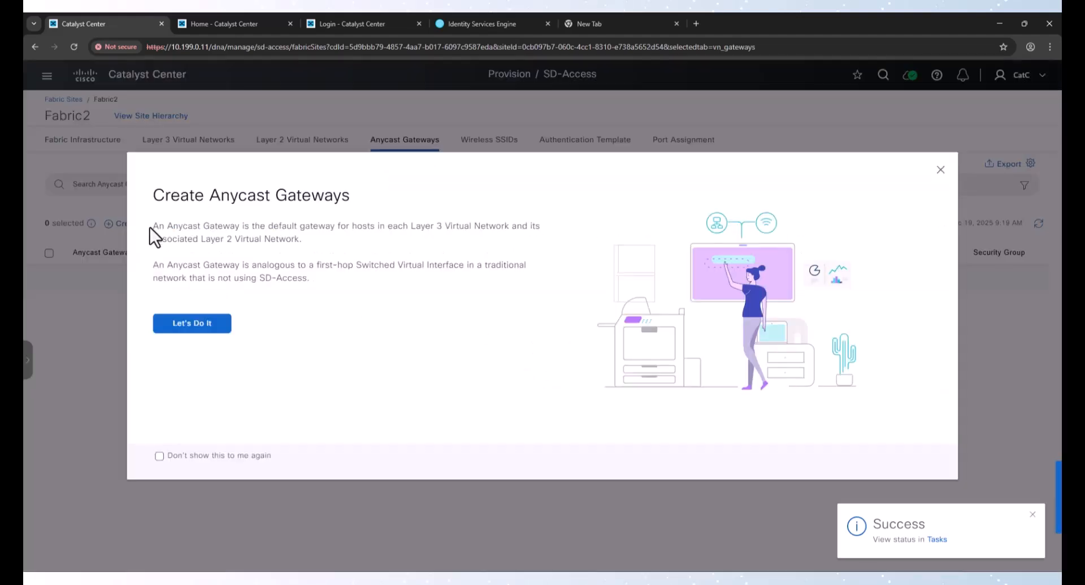
click(192, 323)
click(119, 287)
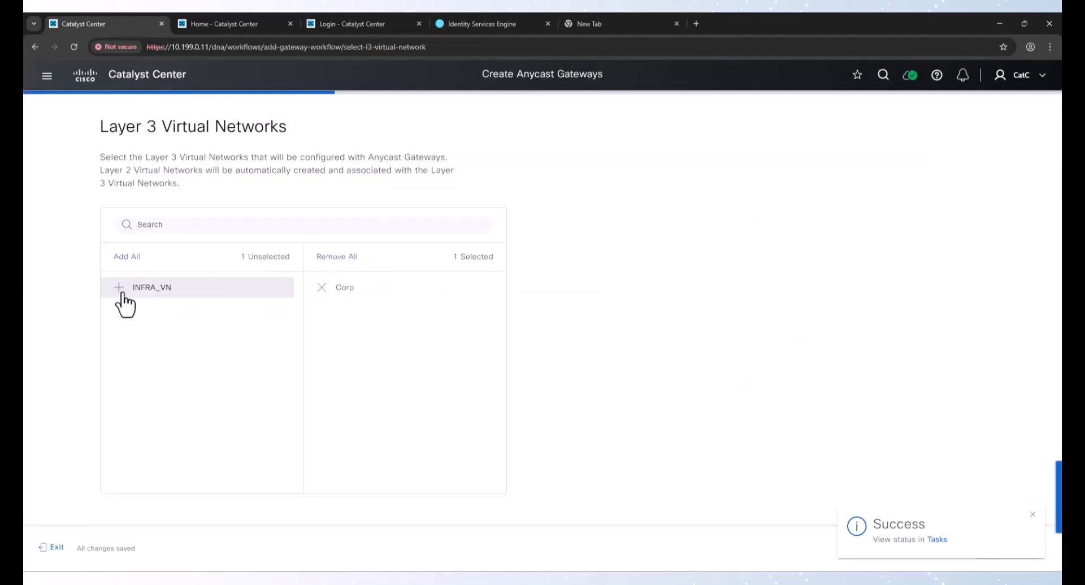
click(1033, 514)
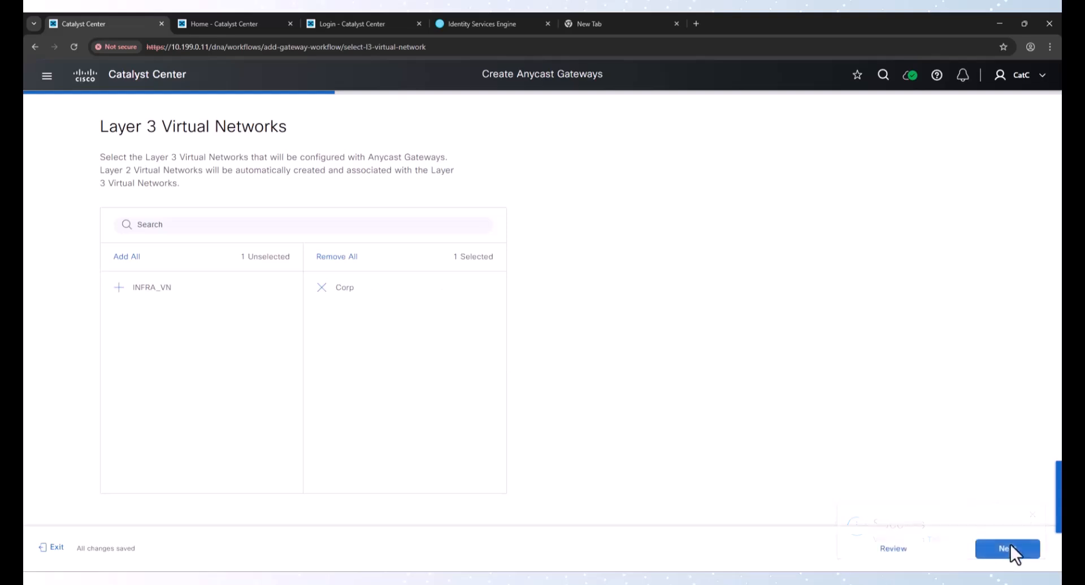
click(1011, 546)
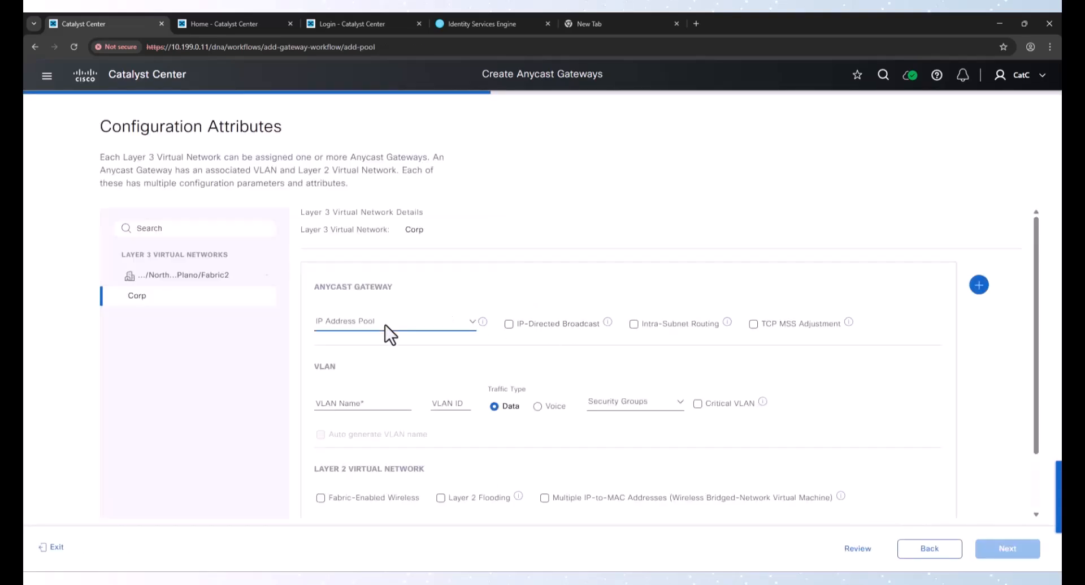
Configure a Corp anycast gateway with the Fabric2-Data pool, VLAN name Data and VLAN ID 10
click(385, 324)
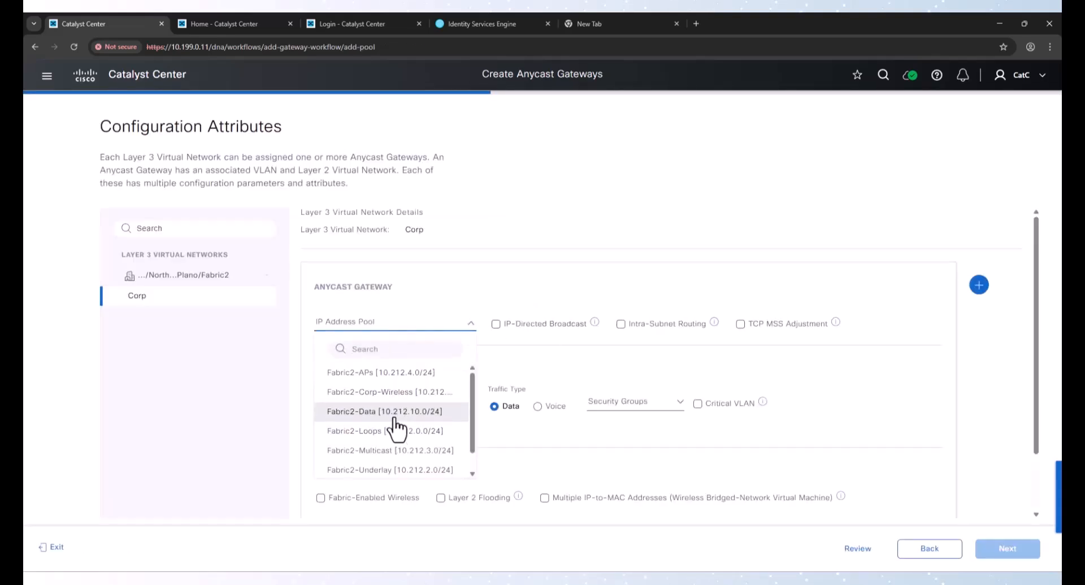
click(389, 413)
click(385, 406)
text(Data)
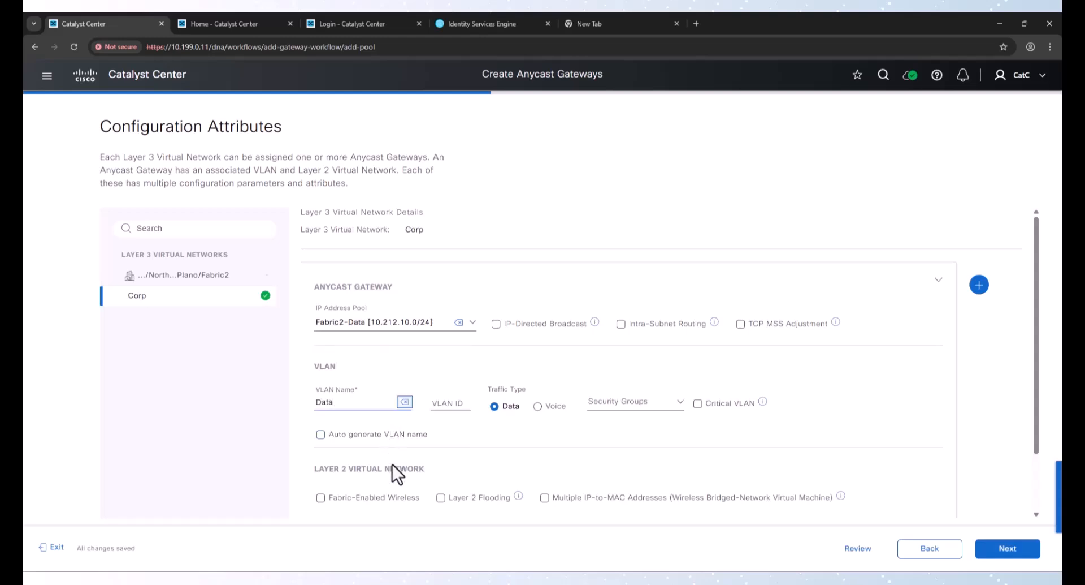
key(Tab)
text(10)
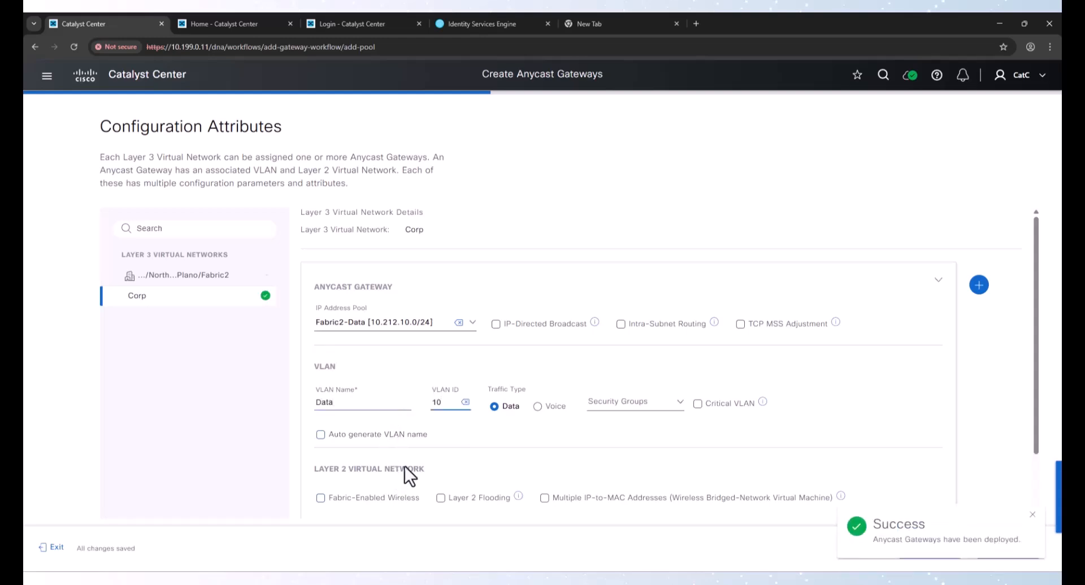
Add a second gateway with the Fabric2-Voice pool, VLAN name Voice, VLAN ID 11 and Voice traffic type
scroll(572, 350, down, 1)
click(978, 215)
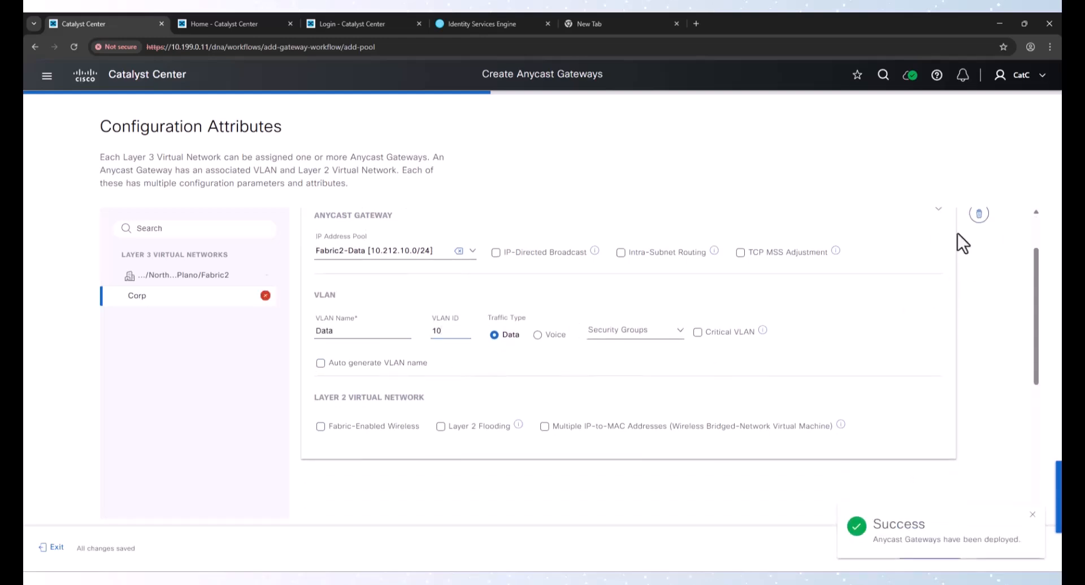
scroll(534, 371, down, 4)
click(415, 261)
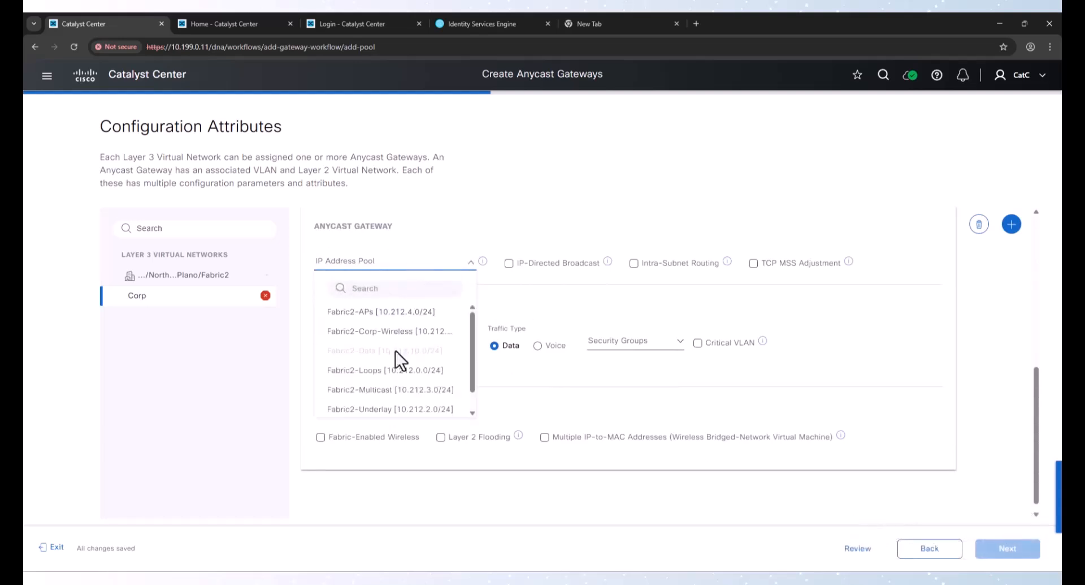
scroll(387, 405, down, 1)
click(388, 407)
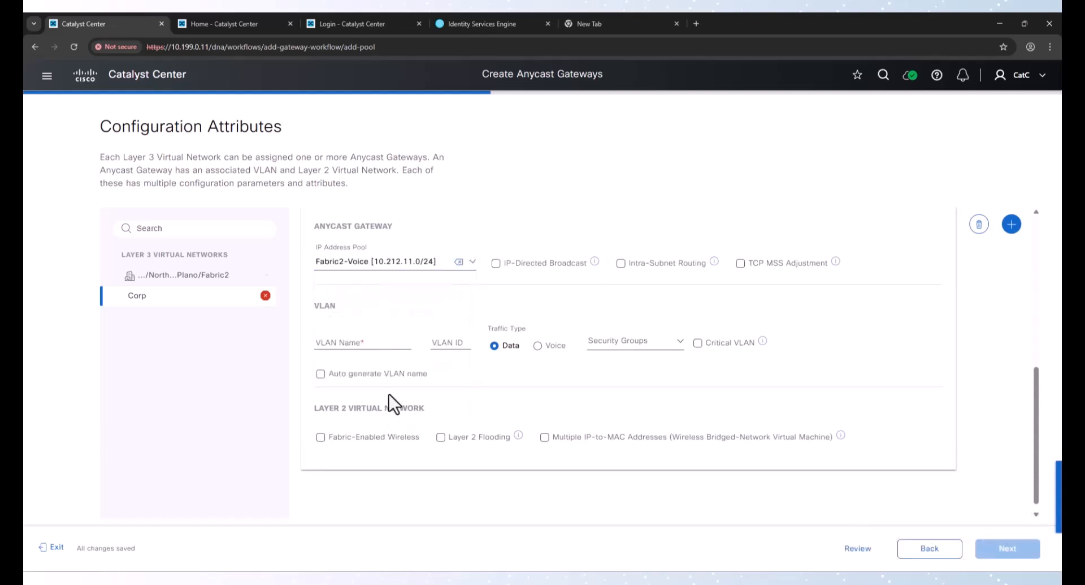
click(370, 342)
text(Voice)
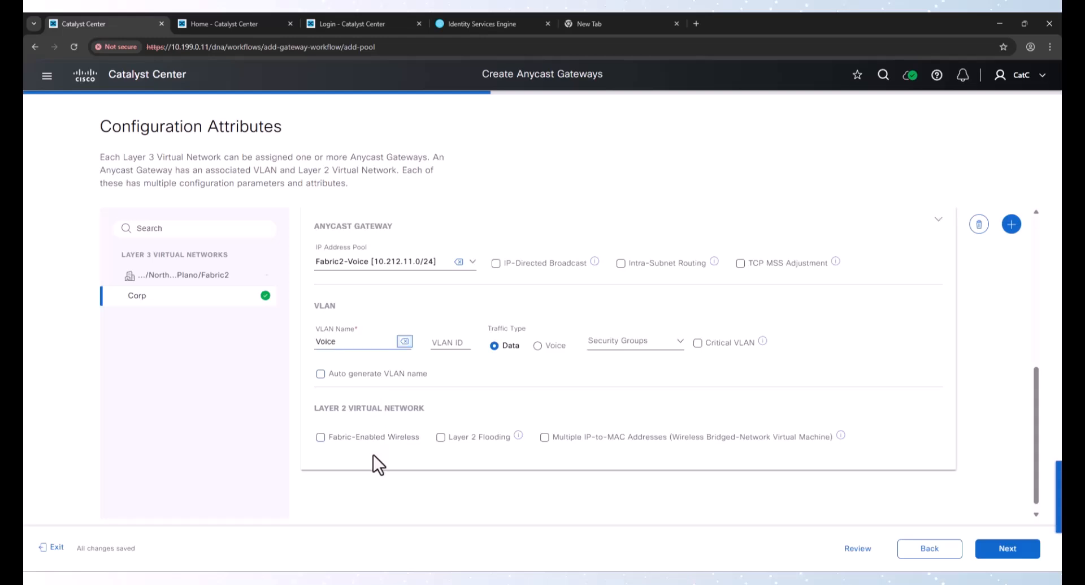
key(Tab)
text(11)
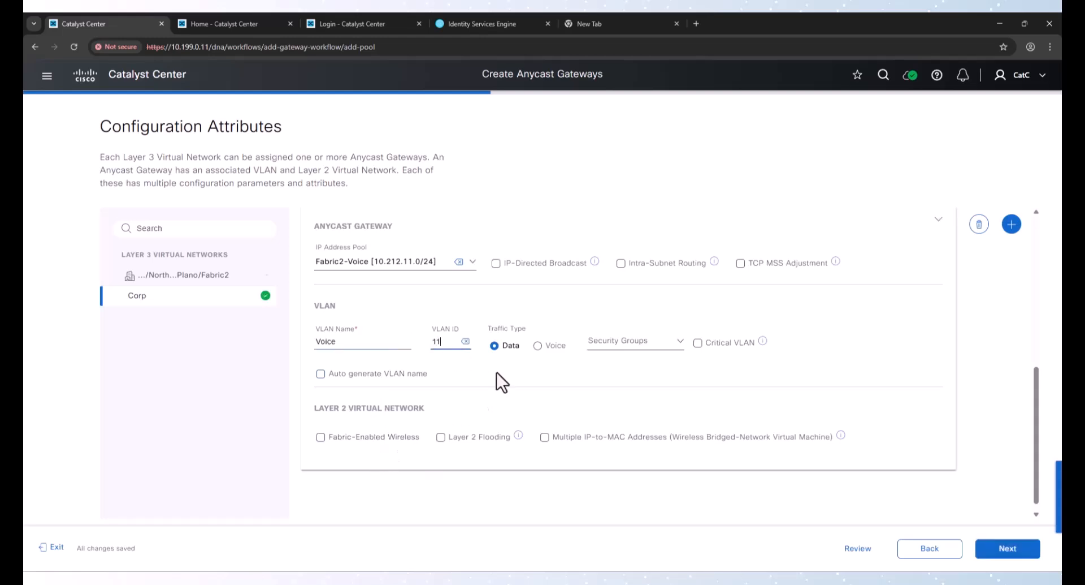
click(537, 346)
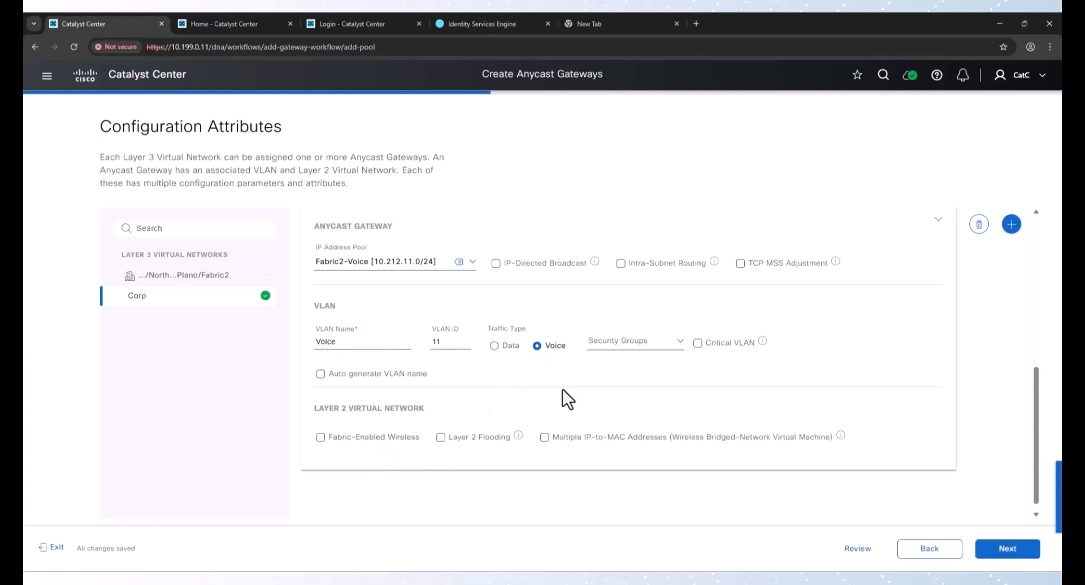
Add a third gateway with the Fabric2-Corp-Wireless pool, VLAN name Corp-Wrls, VLAN ID 12 and Fabric-Enabled Wireless
click(1011, 225)
click(413, 253)
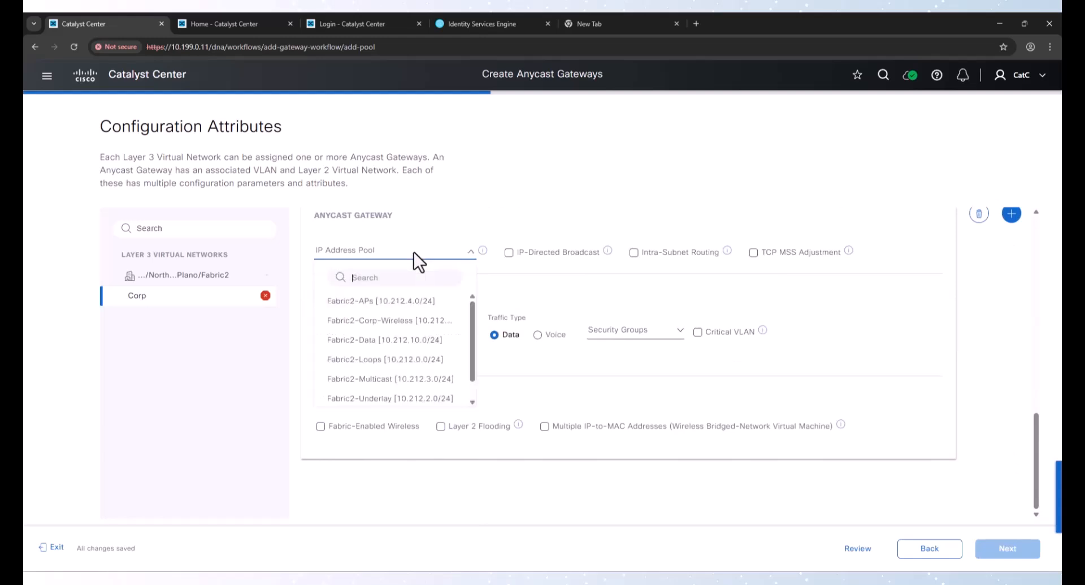
click(397, 320)
click(371, 333)
text(c)
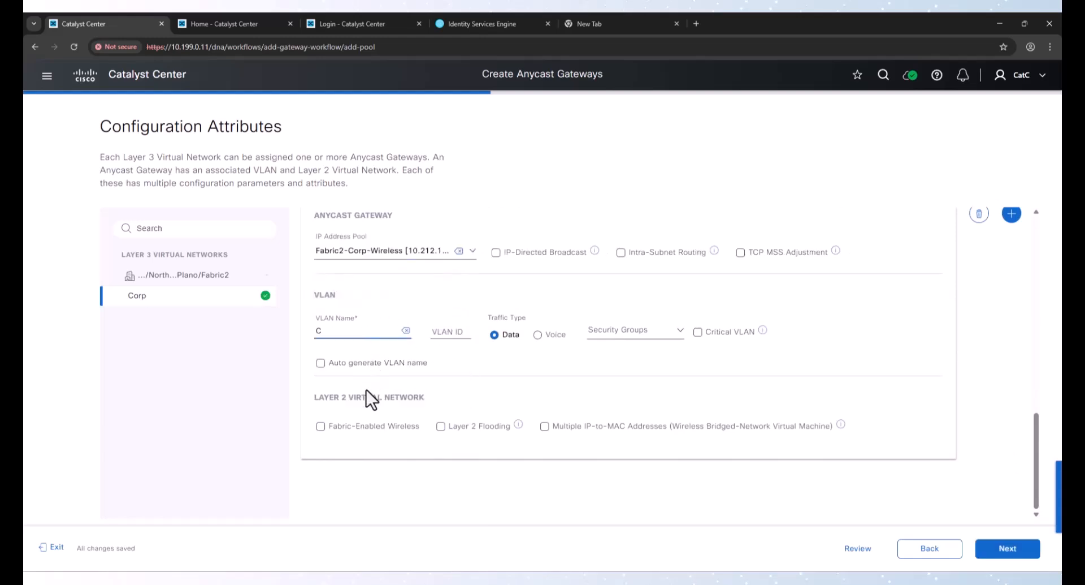
text(orp-Wrls)
key(Tab)
key(Tab)
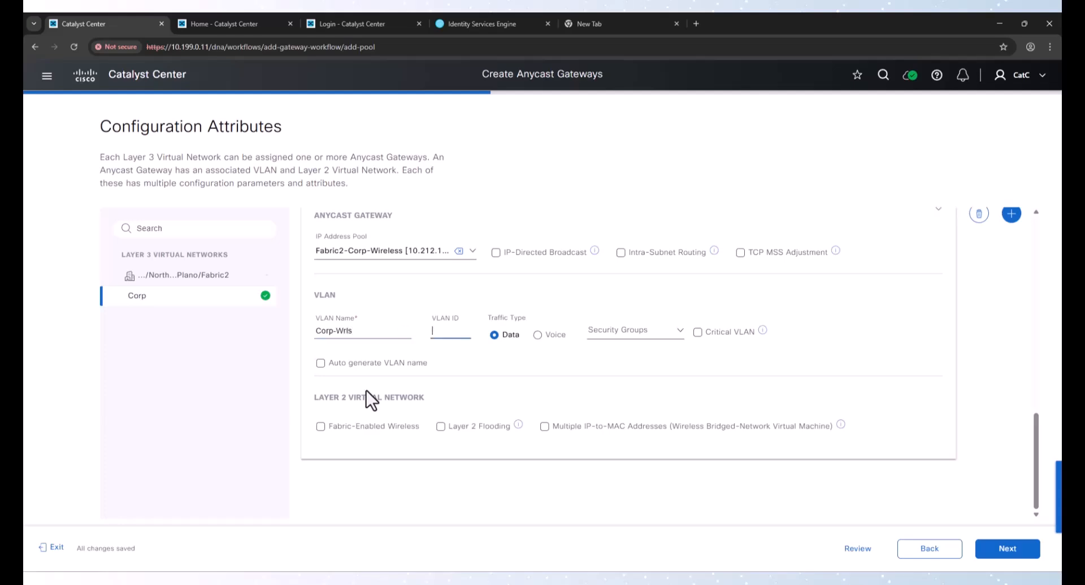
text(12)
key(alt+Tab)
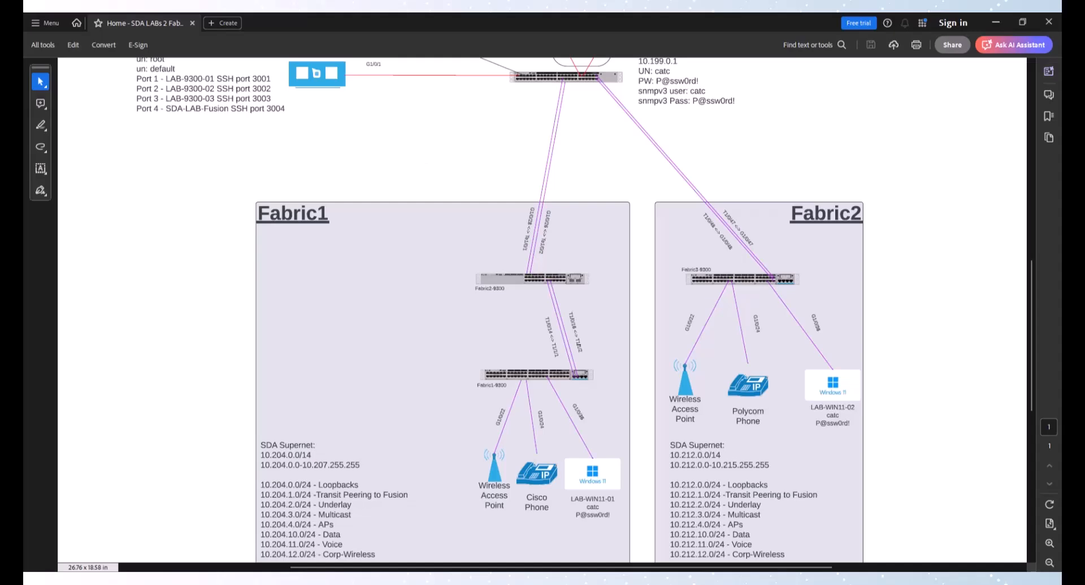
key(alt+Tab)
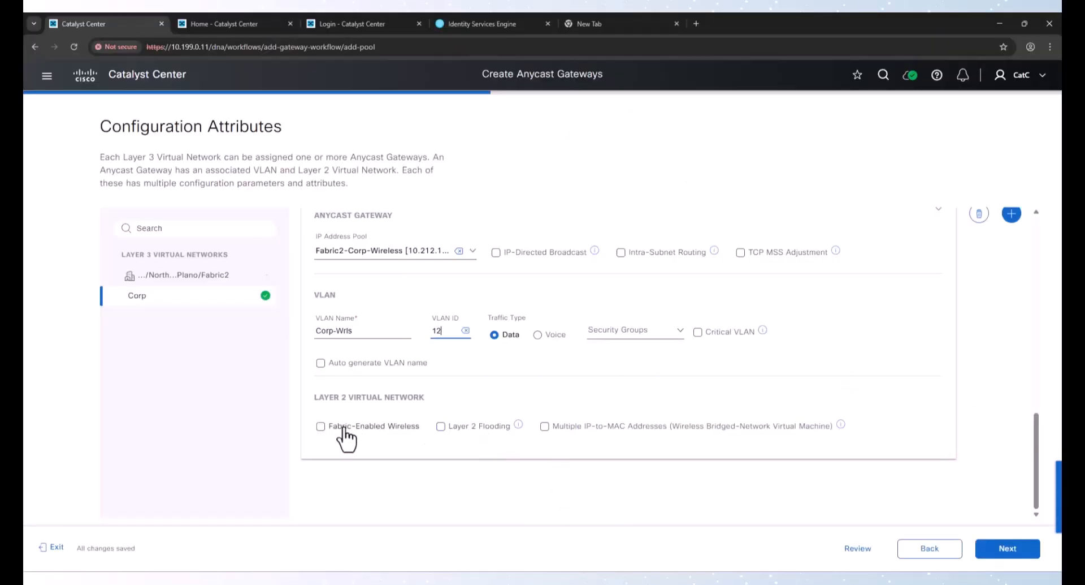
click(320, 426)
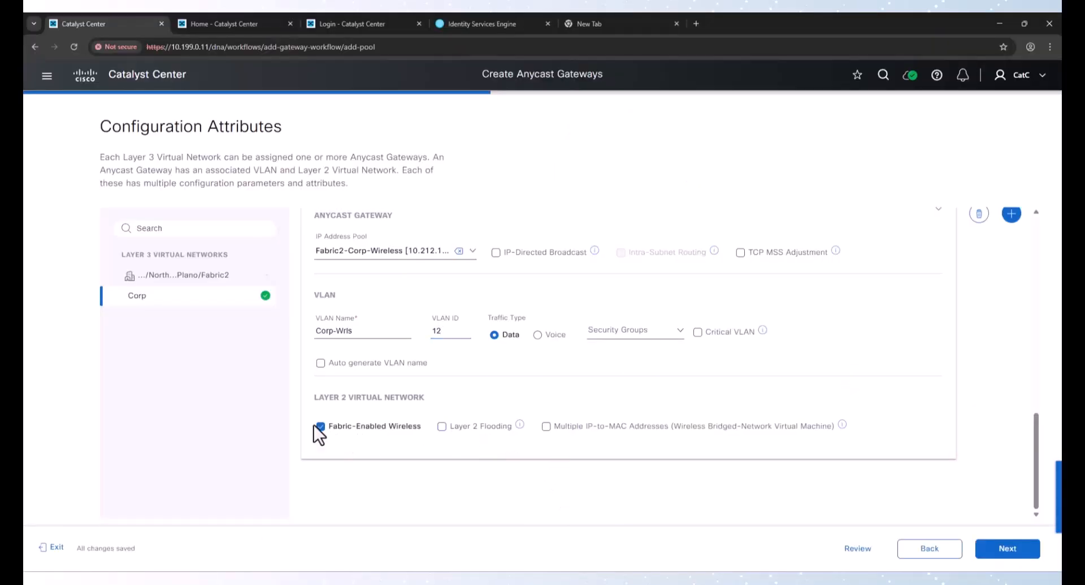
Continue past fabric zones, review the summary, and choose Preview and Deploy for the Fabric2 gateways
click(1021, 549)
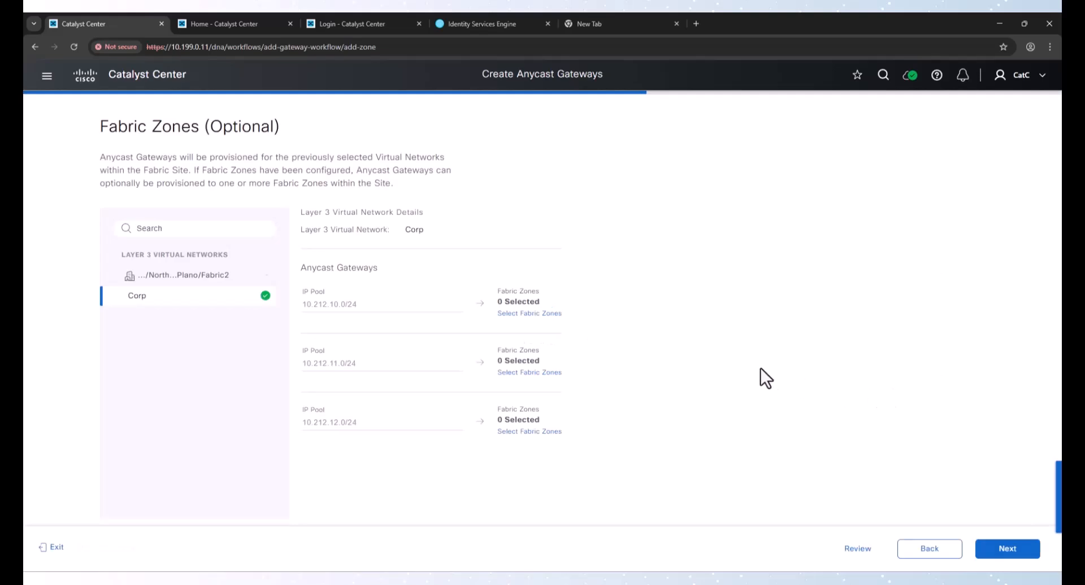
click(1010, 554)
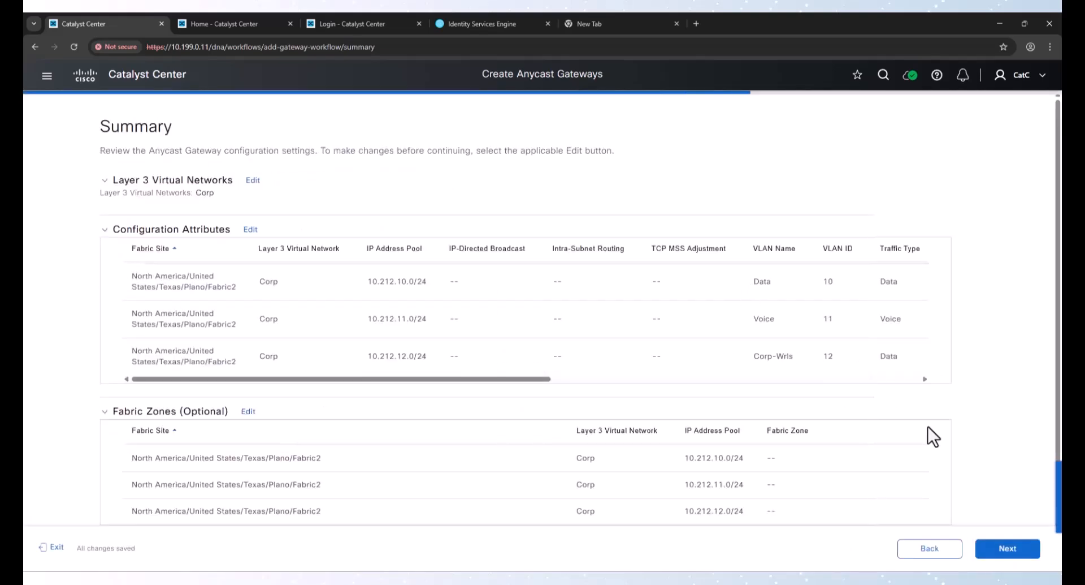
click(998, 555)
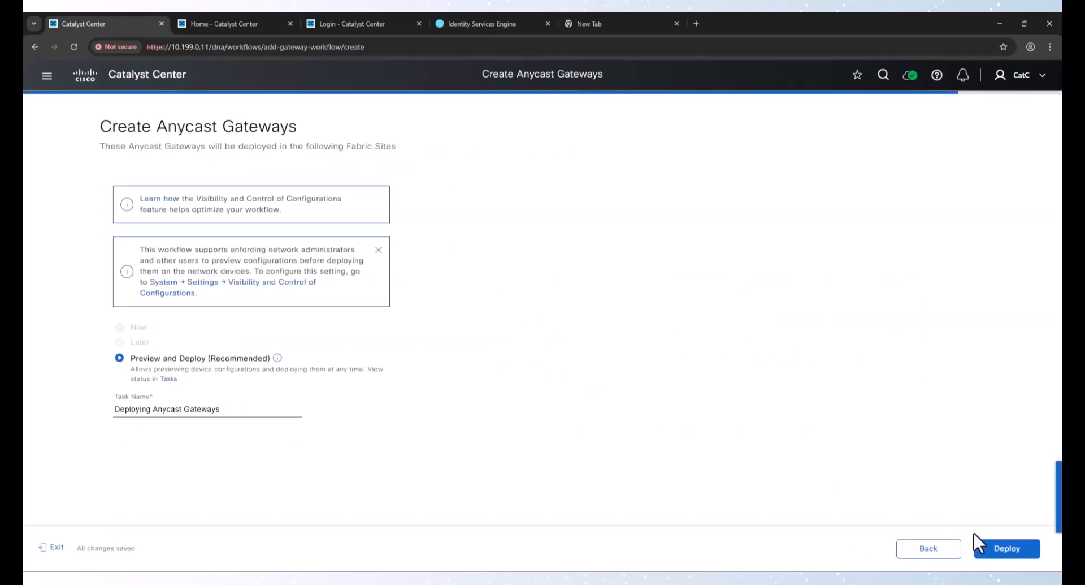
click(980, 546)
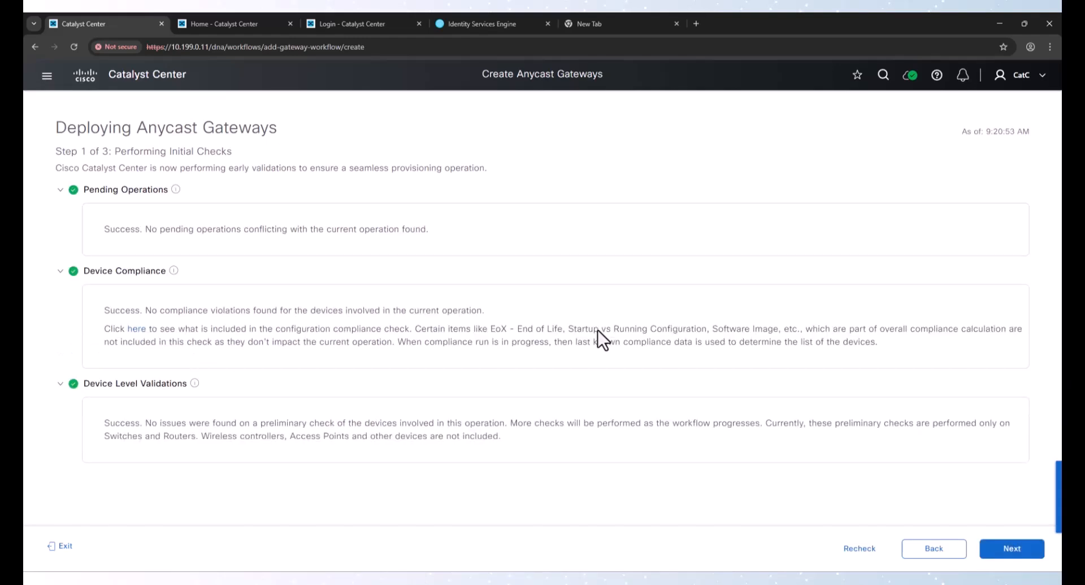
Deploy the previewed Fabric2 gateway configuration now, submit it, and switch to the Catalyst Center home tab
click(1009, 548)
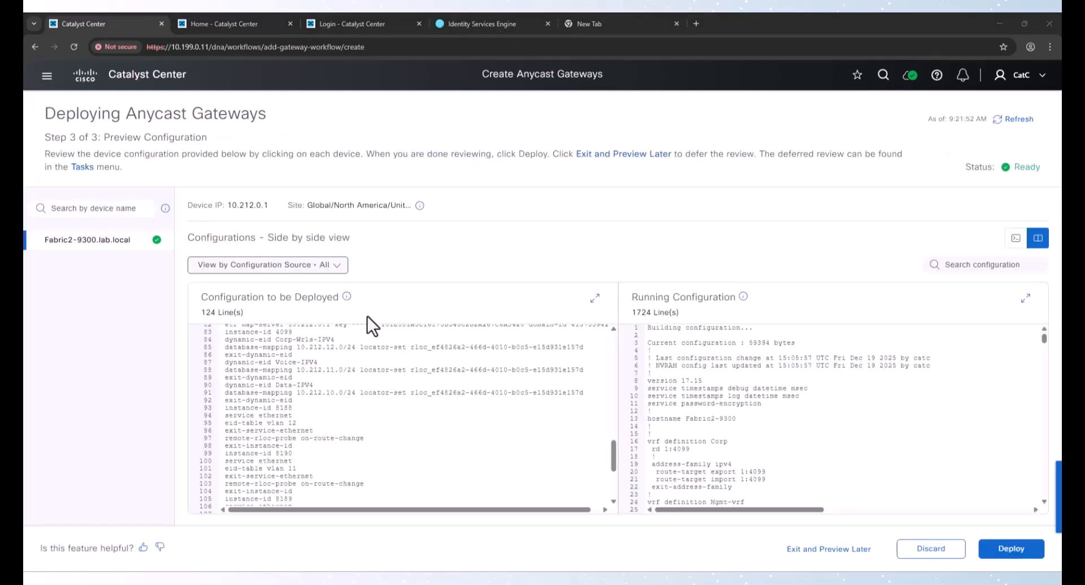
click(1024, 550)
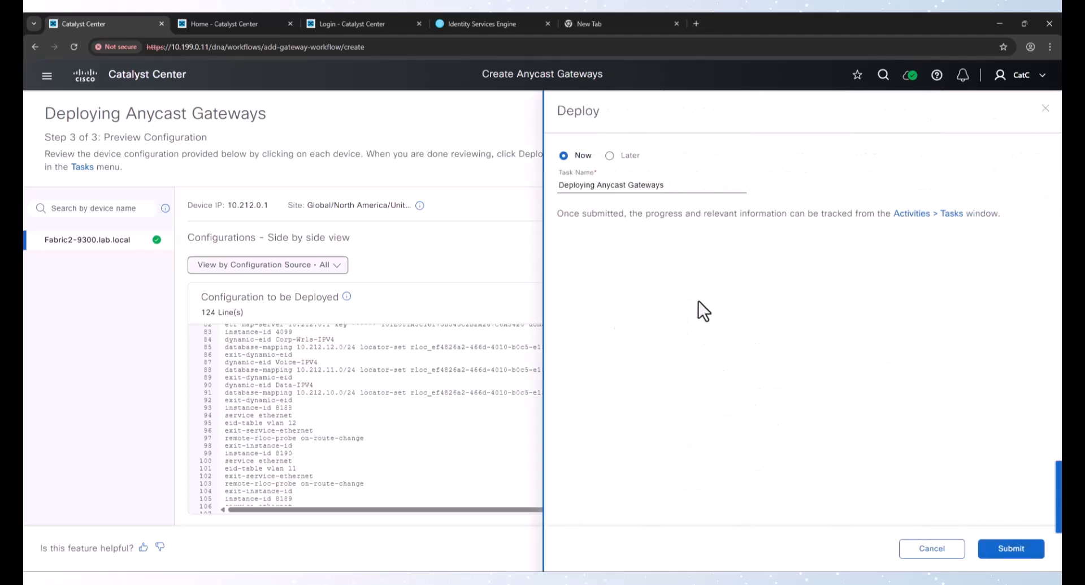
click(1002, 550)
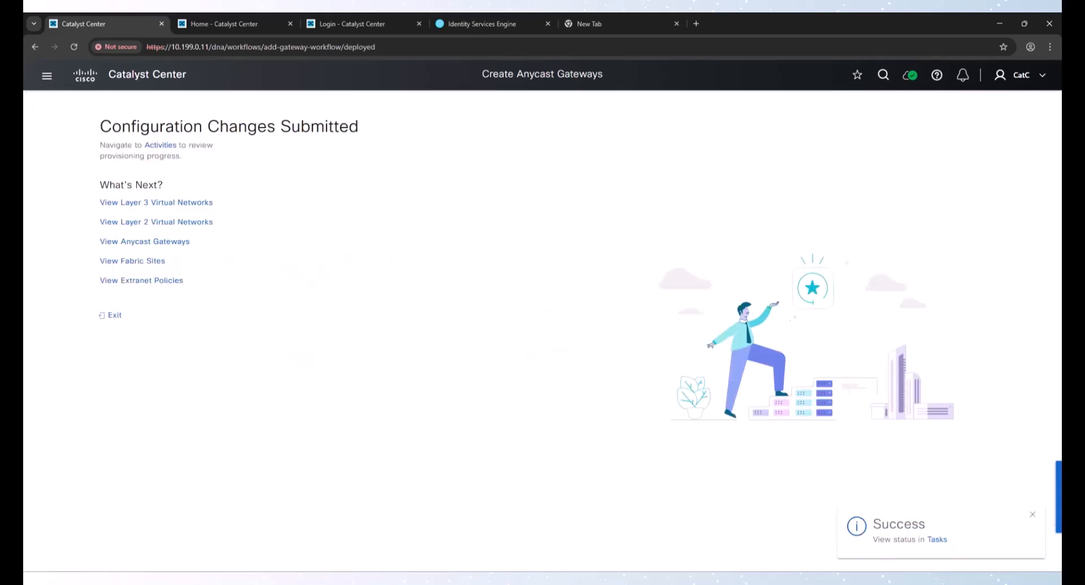
click(221, 24)
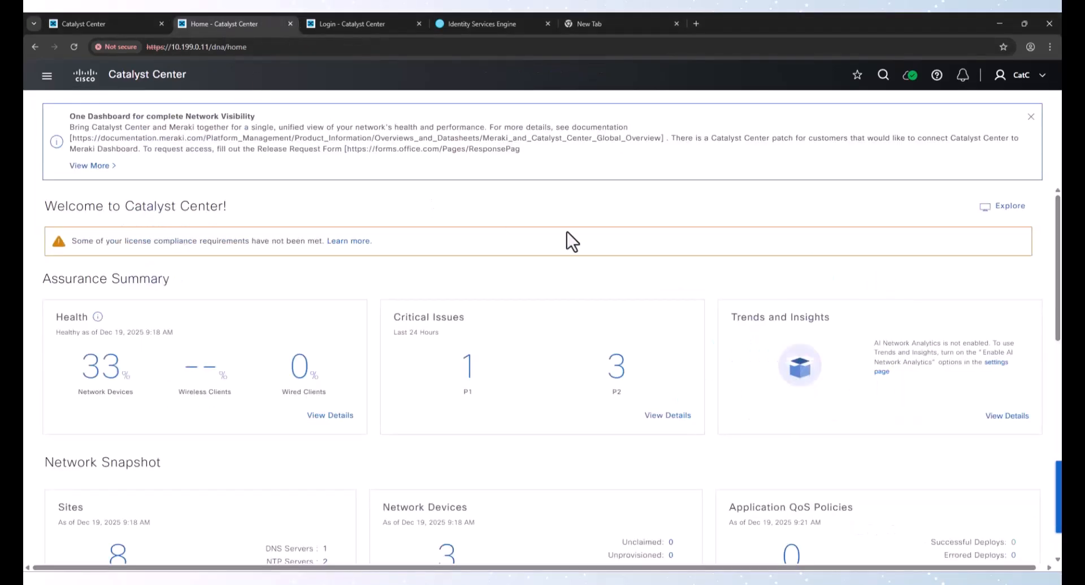
Open the Tasks list and refresh it to check the status of the anycast gateway deployments
click(42, 81)
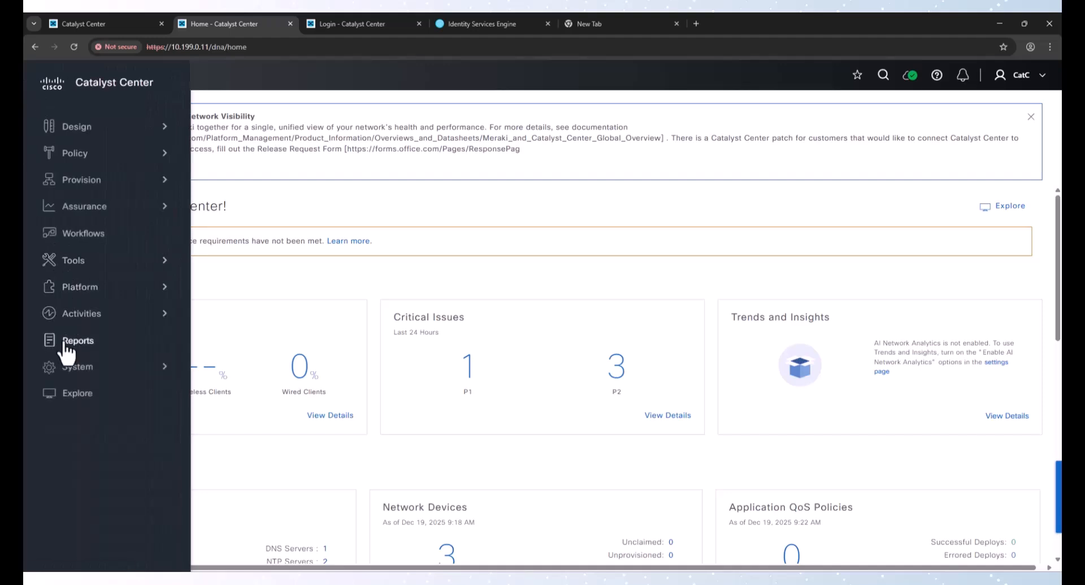
click(235, 142)
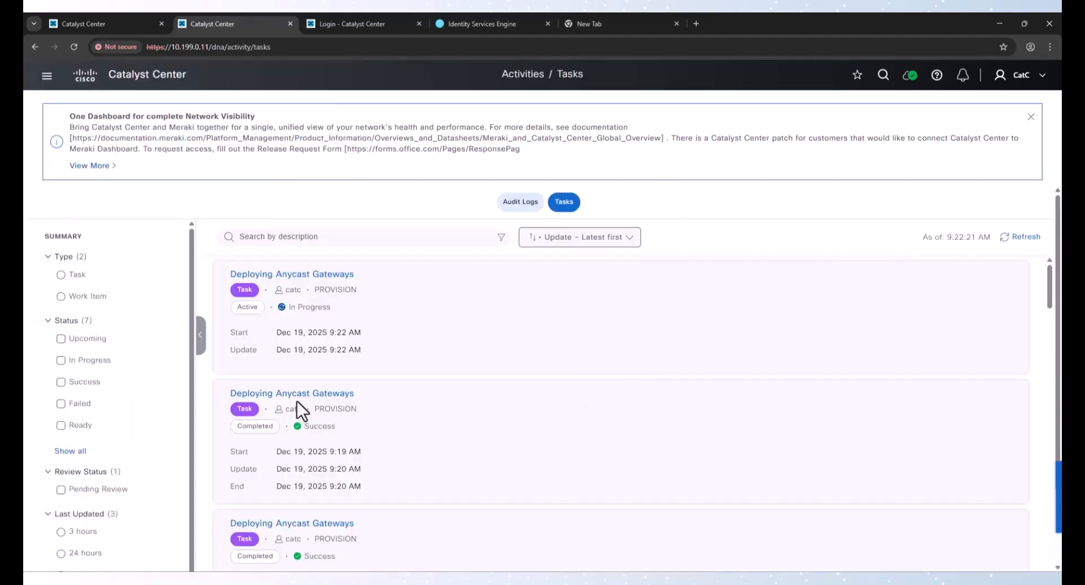
scroll(307, 417, down, 2)
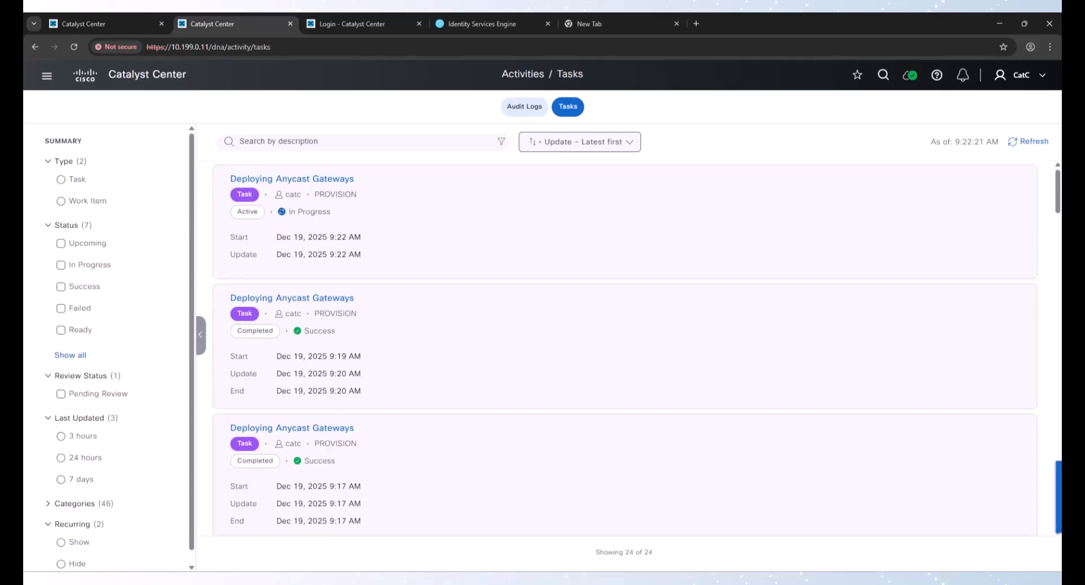
click(1028, 144)
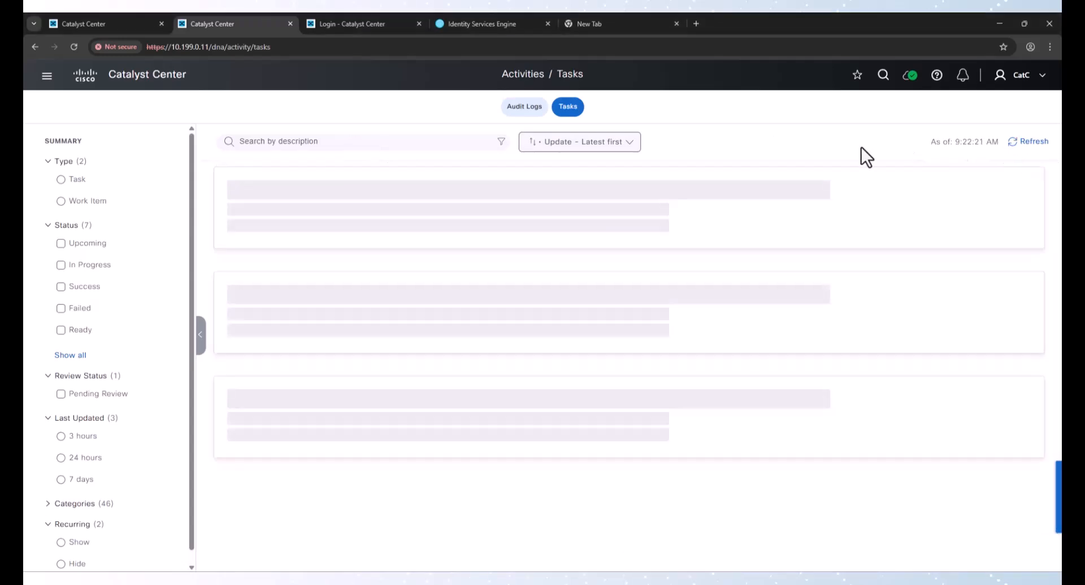
Go back to the Fabric2 site's anycast gateways and start creating a new gateway for the INFRA_VN virtual network
click(99, 25)
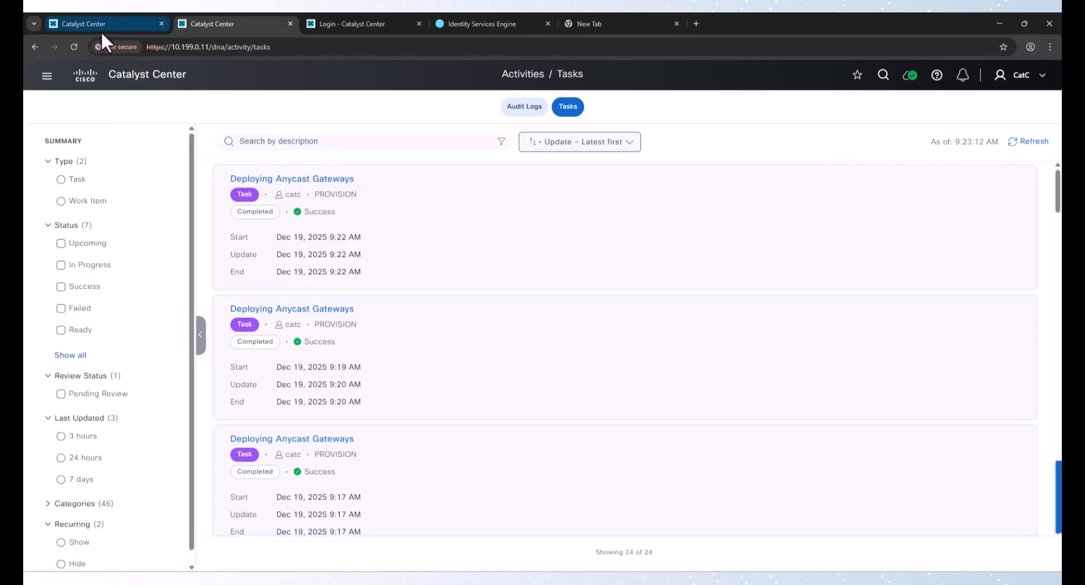
click(148, 258)
scroll(80, 466, down, 5)
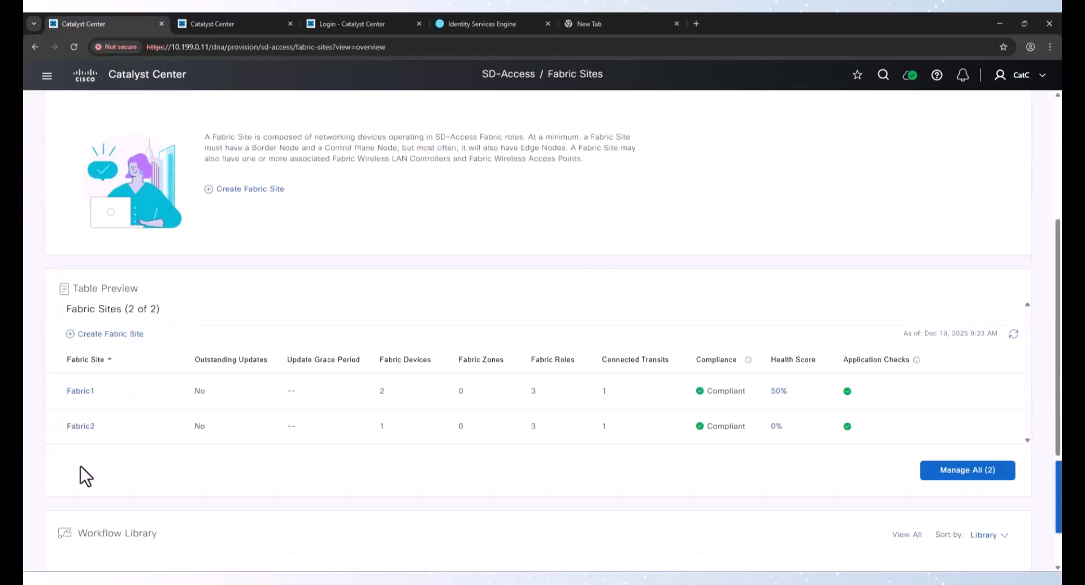
click(89, 342)
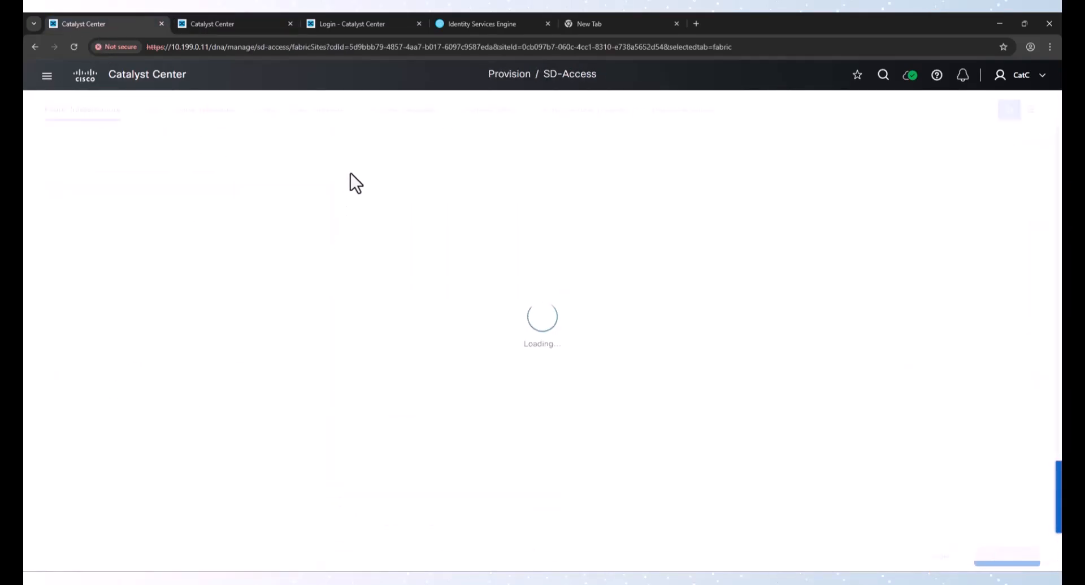
click(399, 148)
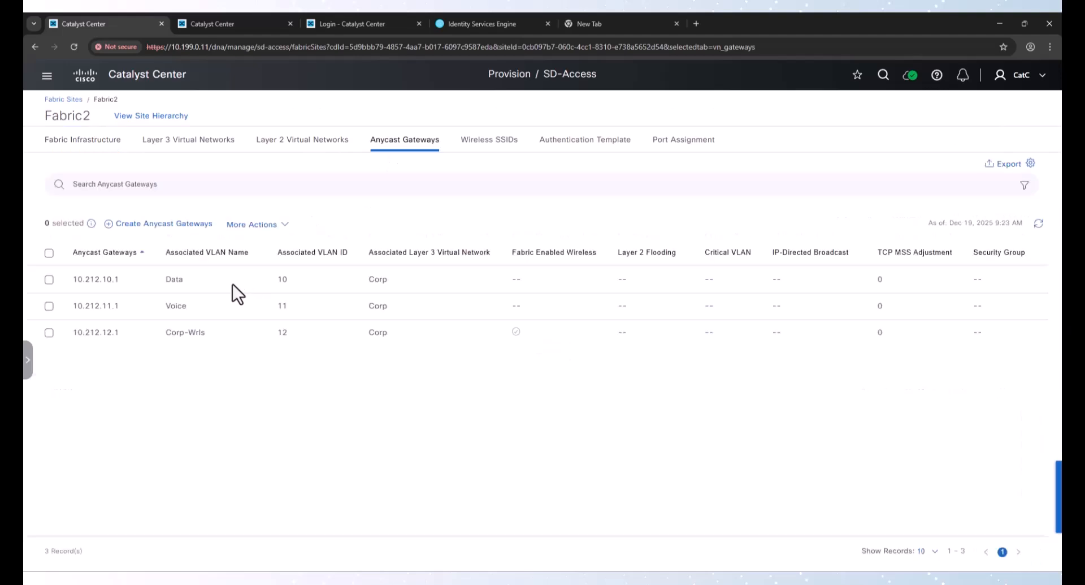
click(186, 225)
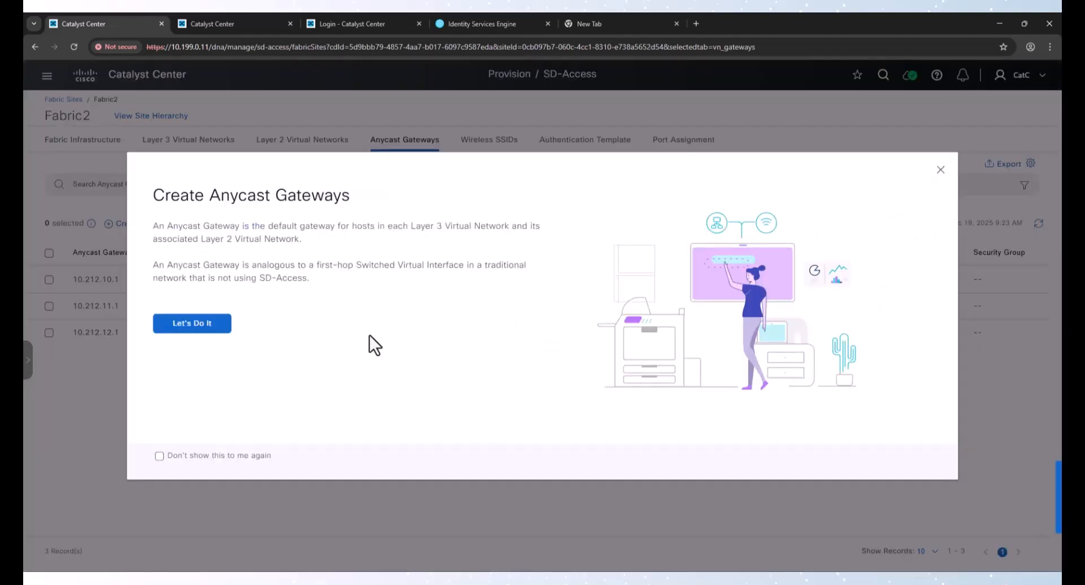
click(192, 325)
click(130, 305)
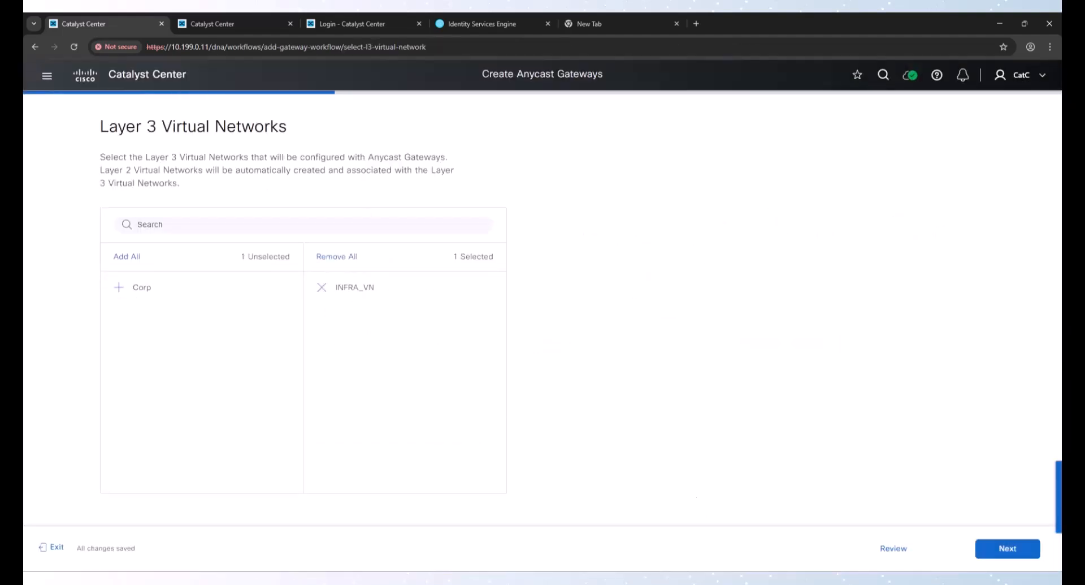
click(986, 548)
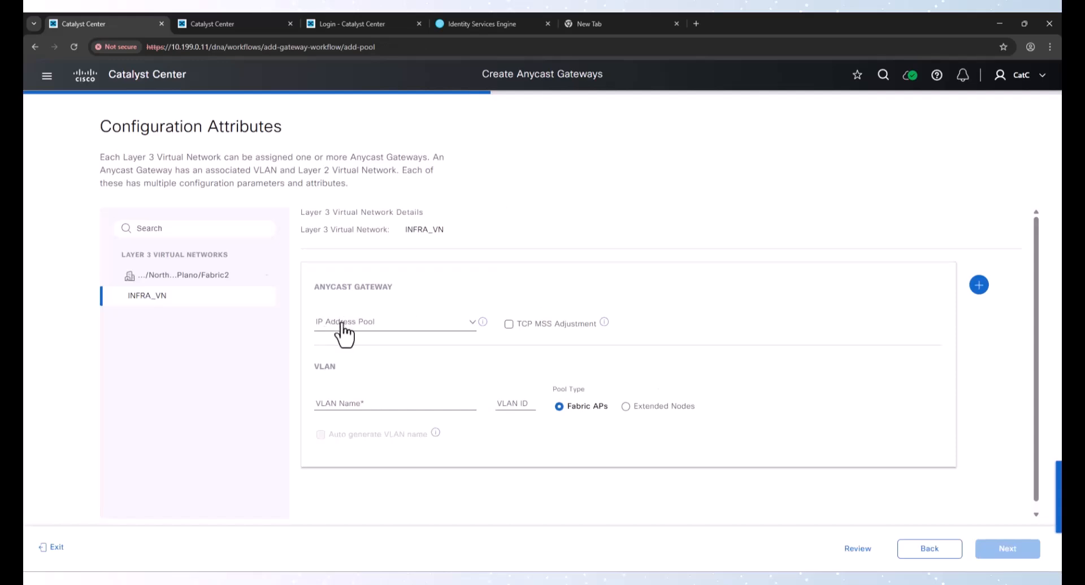
Configure the INFRA_VN gateway with the Fabric2-APs pool, VLAN name APs and VLAN ID 4
click(342, 322)
click(351, 373)
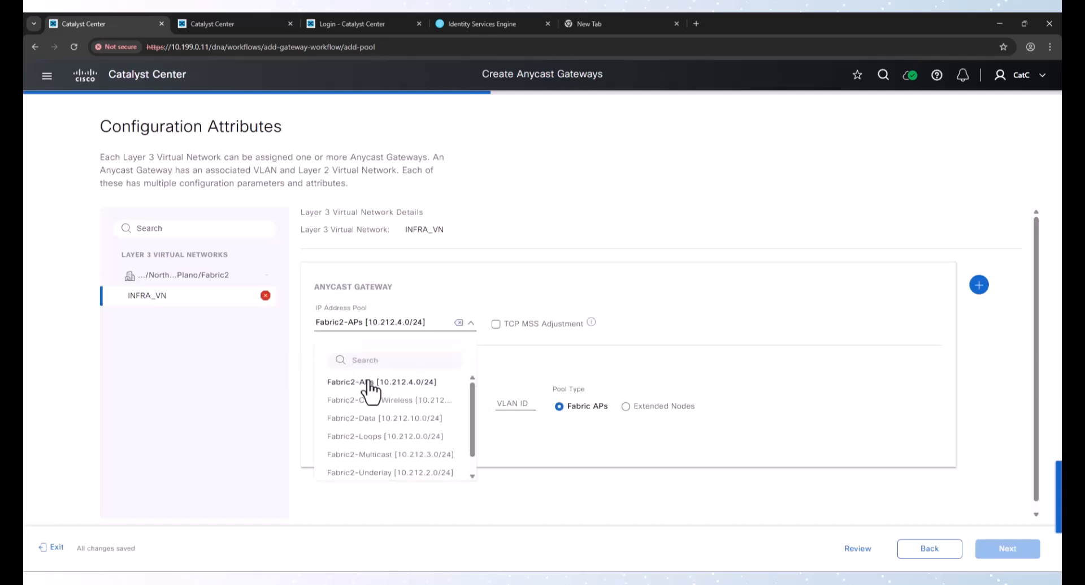
click(358, 400)
text(A)
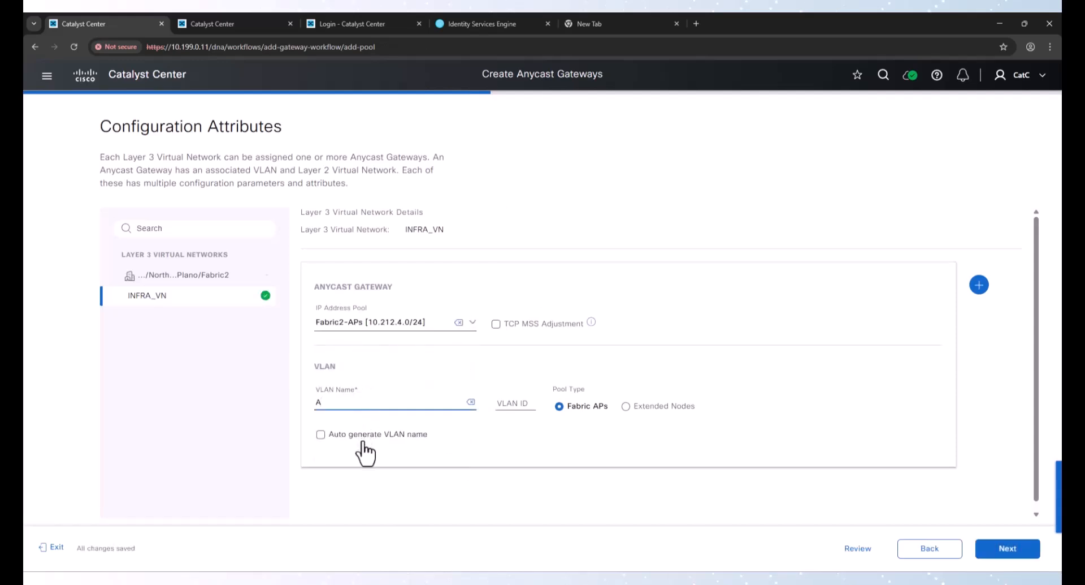
text(Ps)
key(Tab)
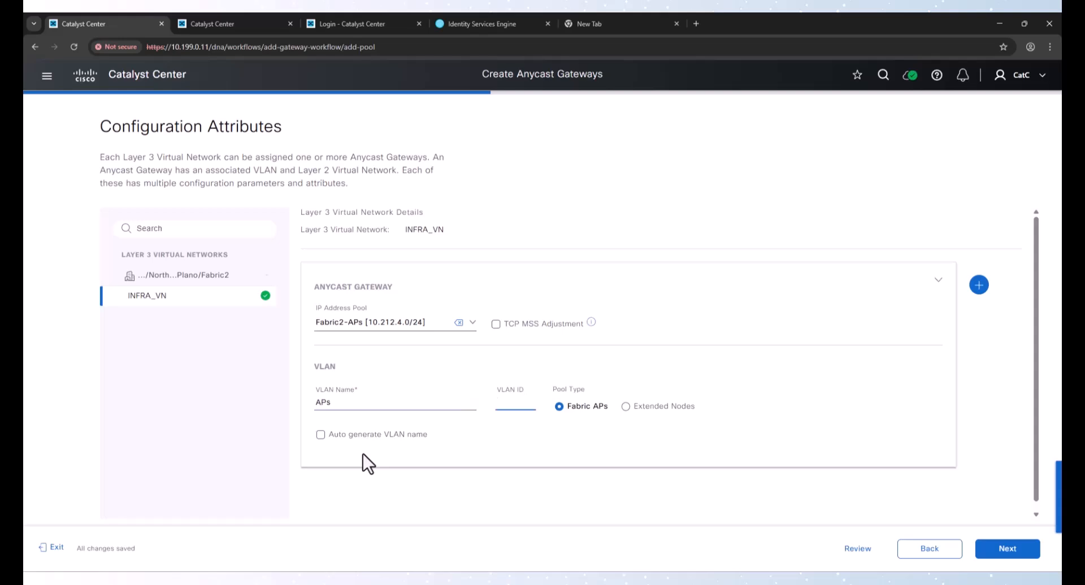
text(4)
Continue past fabric zones, review the summary, and choose Preview and Deploy for the INFRA_VN gateway
click(1012, 551)
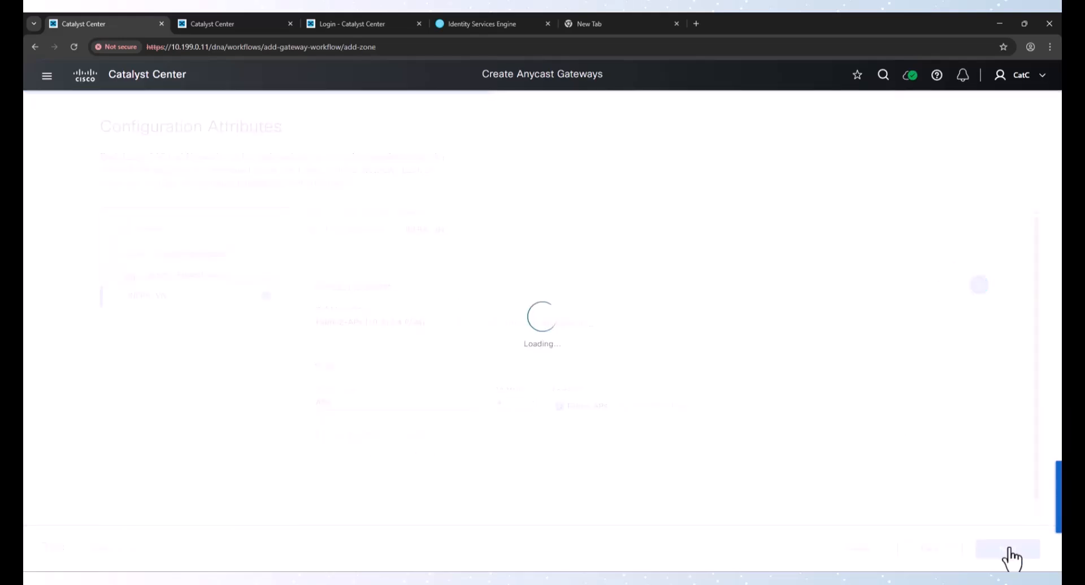
click(984, 553)
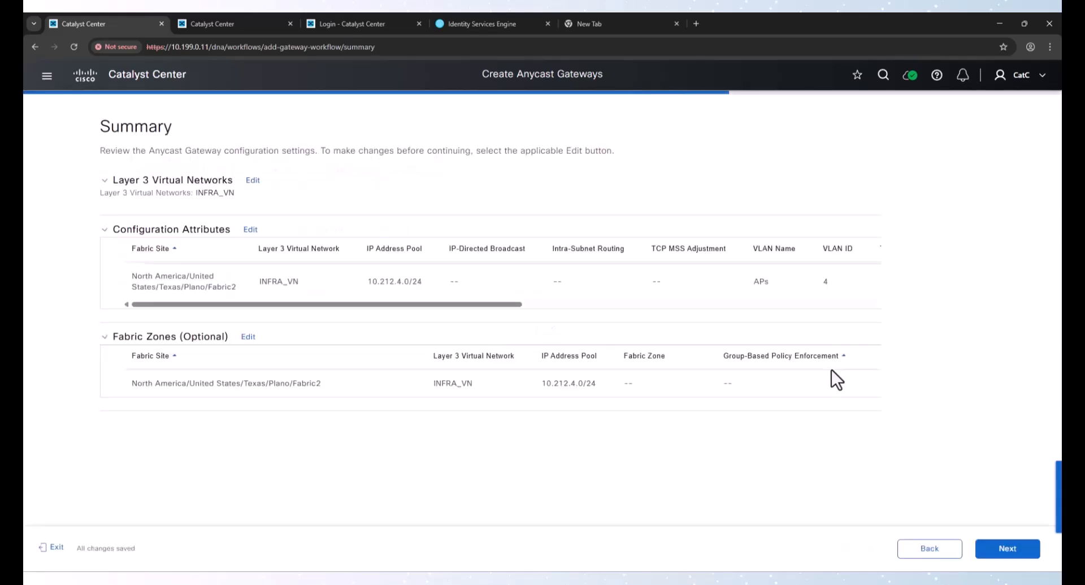
click(1008, 551)
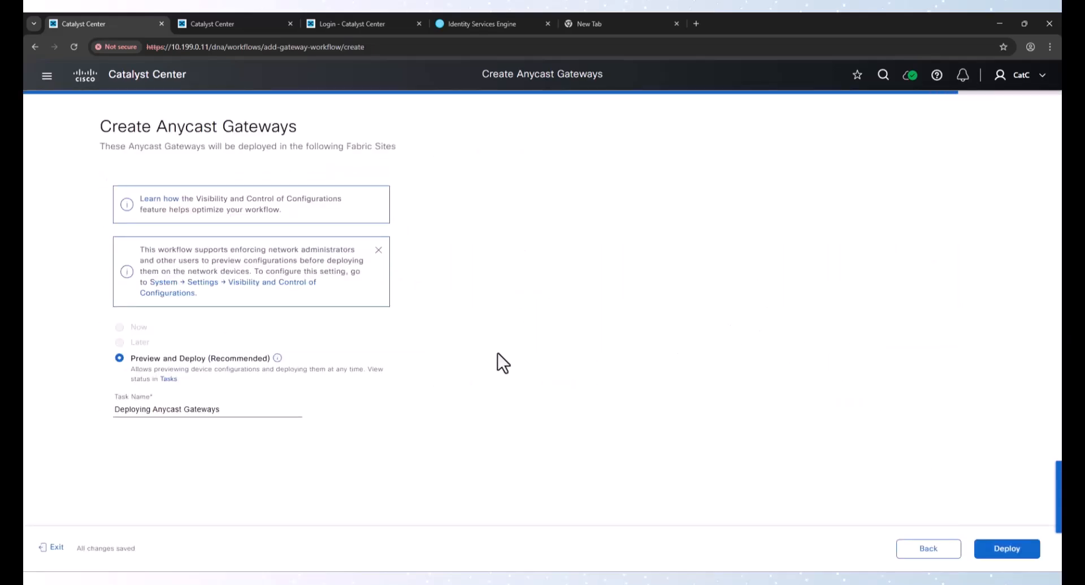
click(1007, 548)
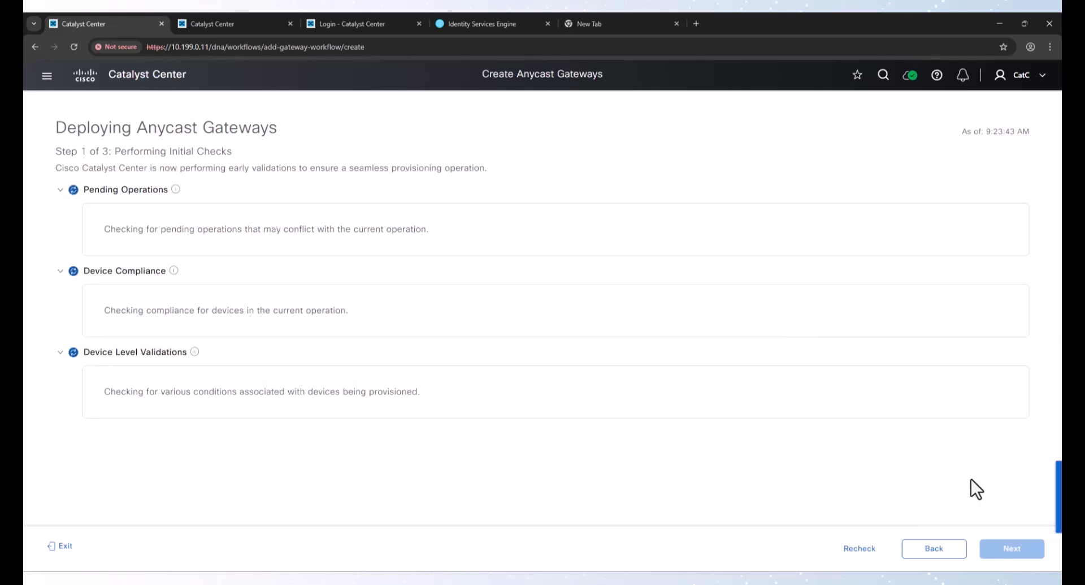
Deploy the previewed INFRA_VN gateway configuration, then switch to the Tasks tab and refresh the task list
click(1017, 549)
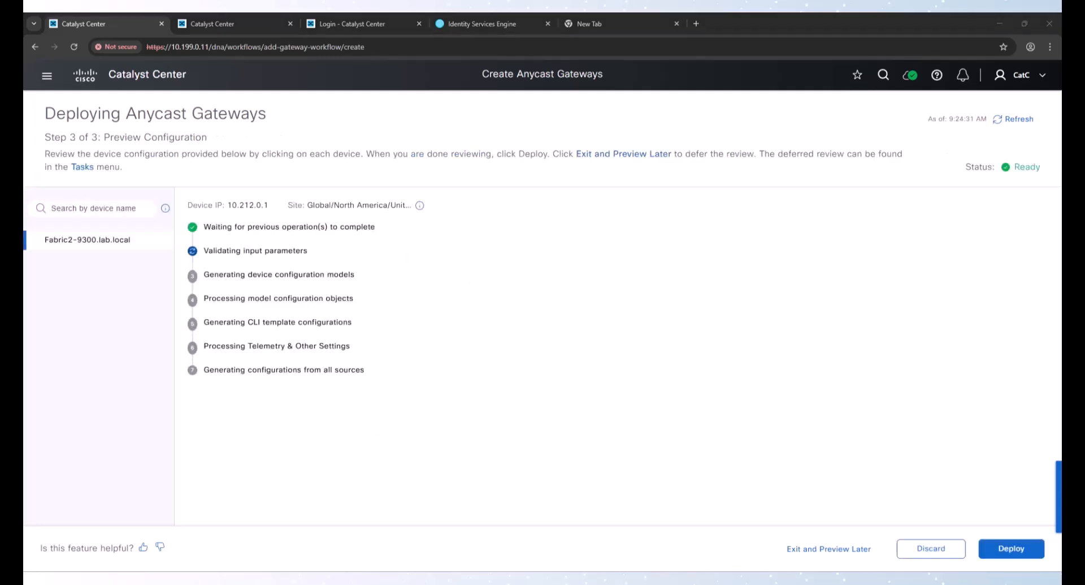
click(1009, 547)
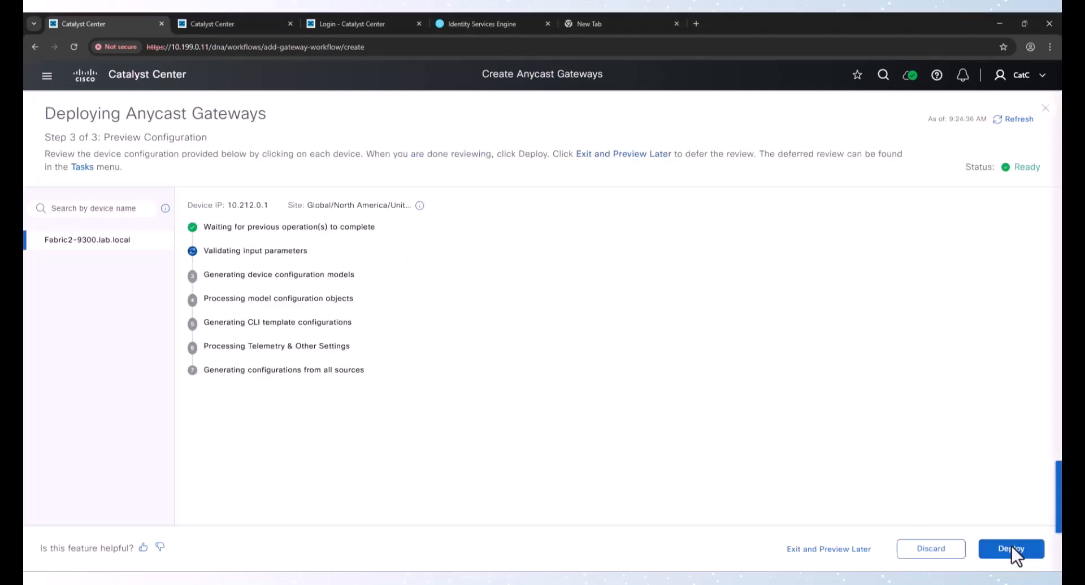
click(1016, 543)
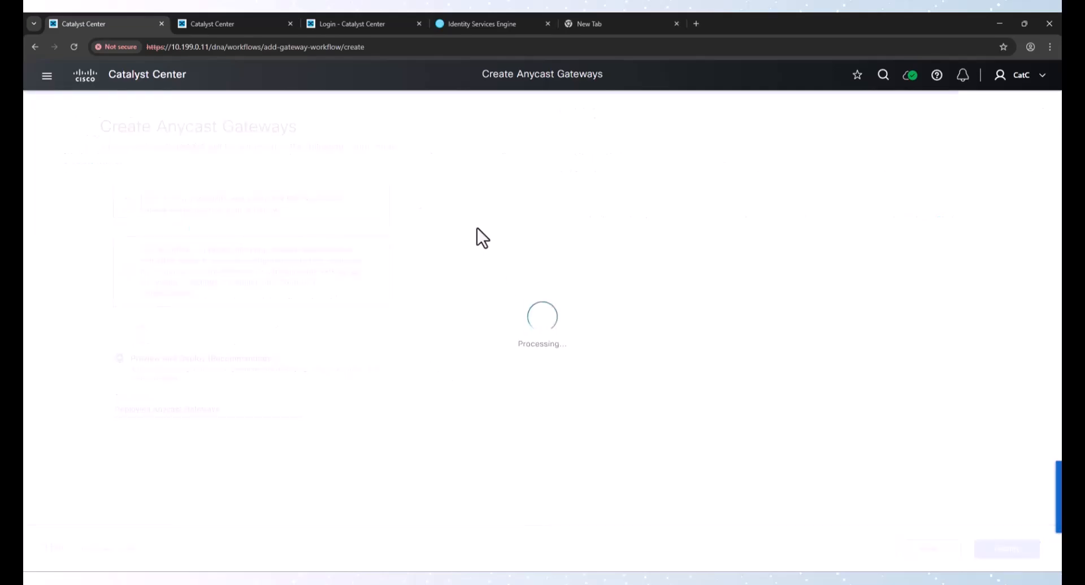
click(216, 24)
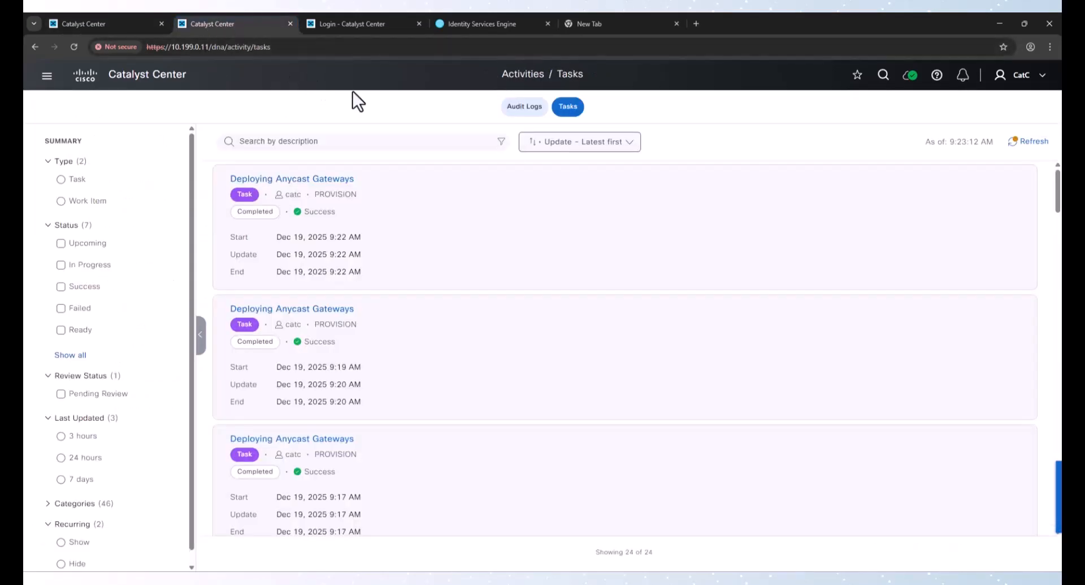
click(1032, 142)
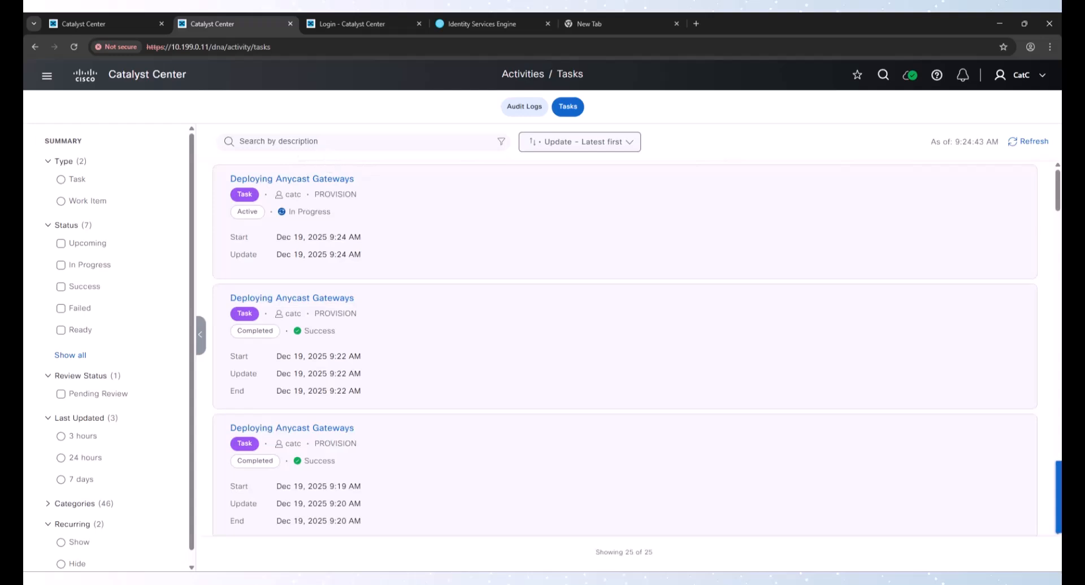